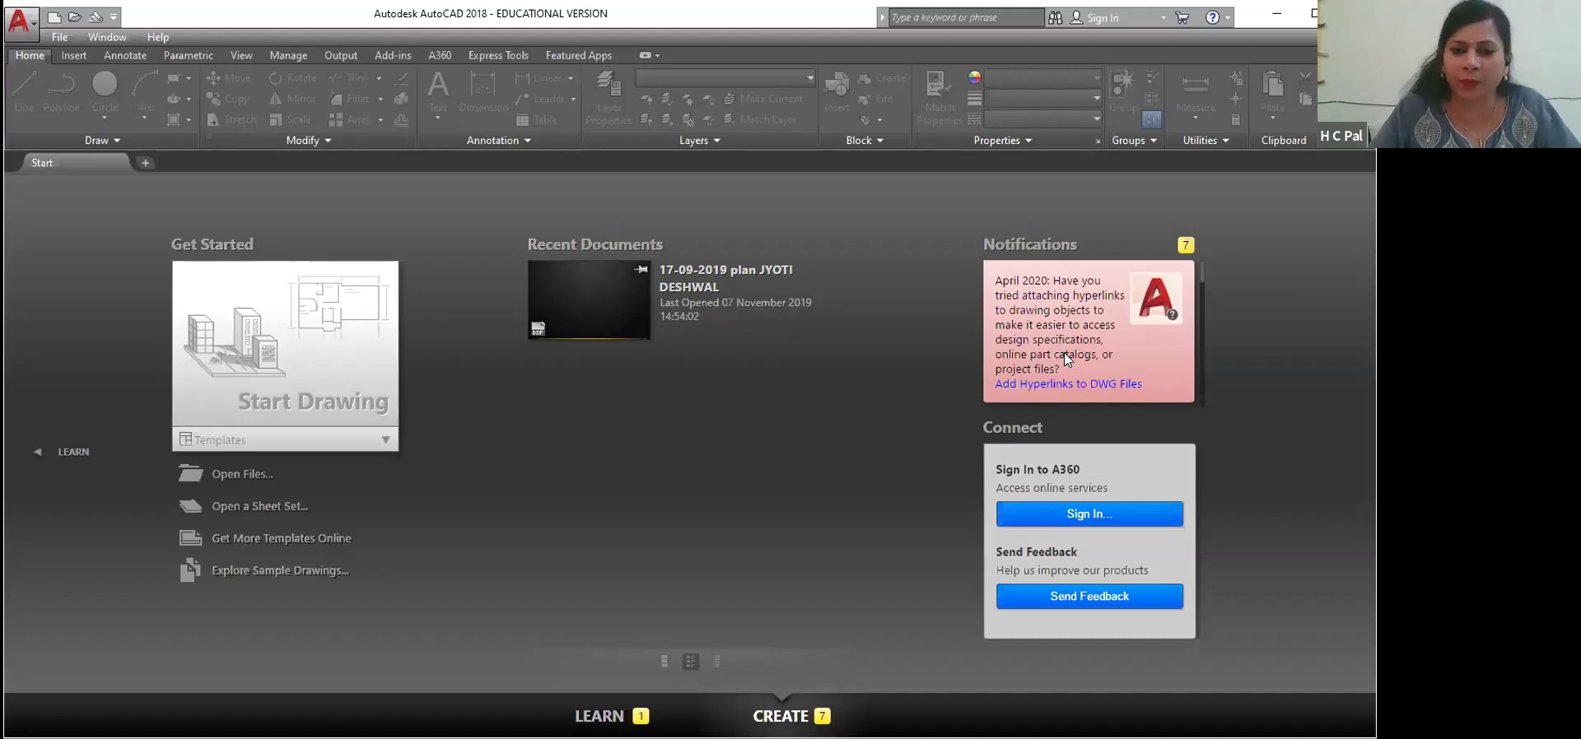
Step: Start a new blank drawing and bring up the list of available workspaces
click(293, 394)
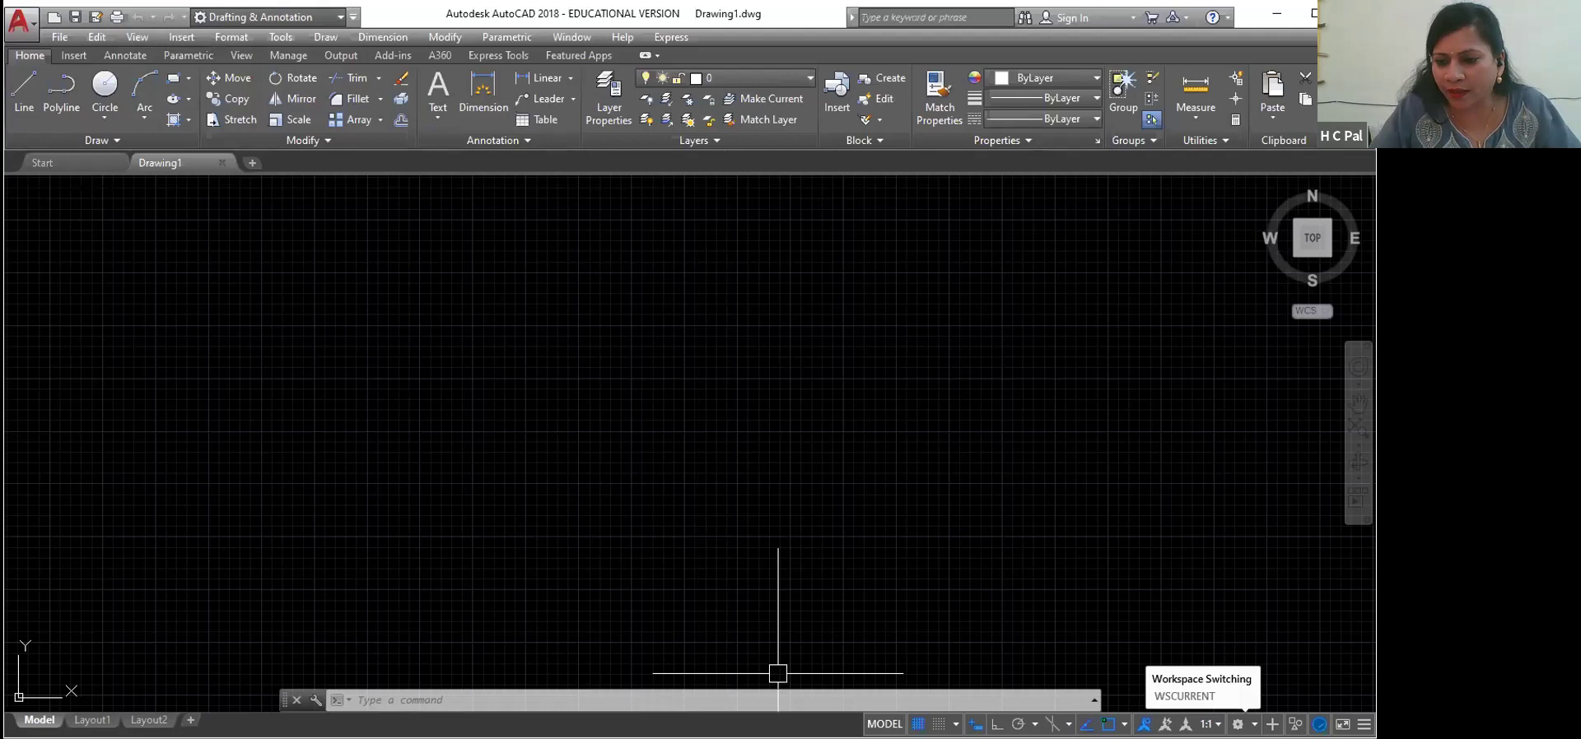
click(1238, 724)
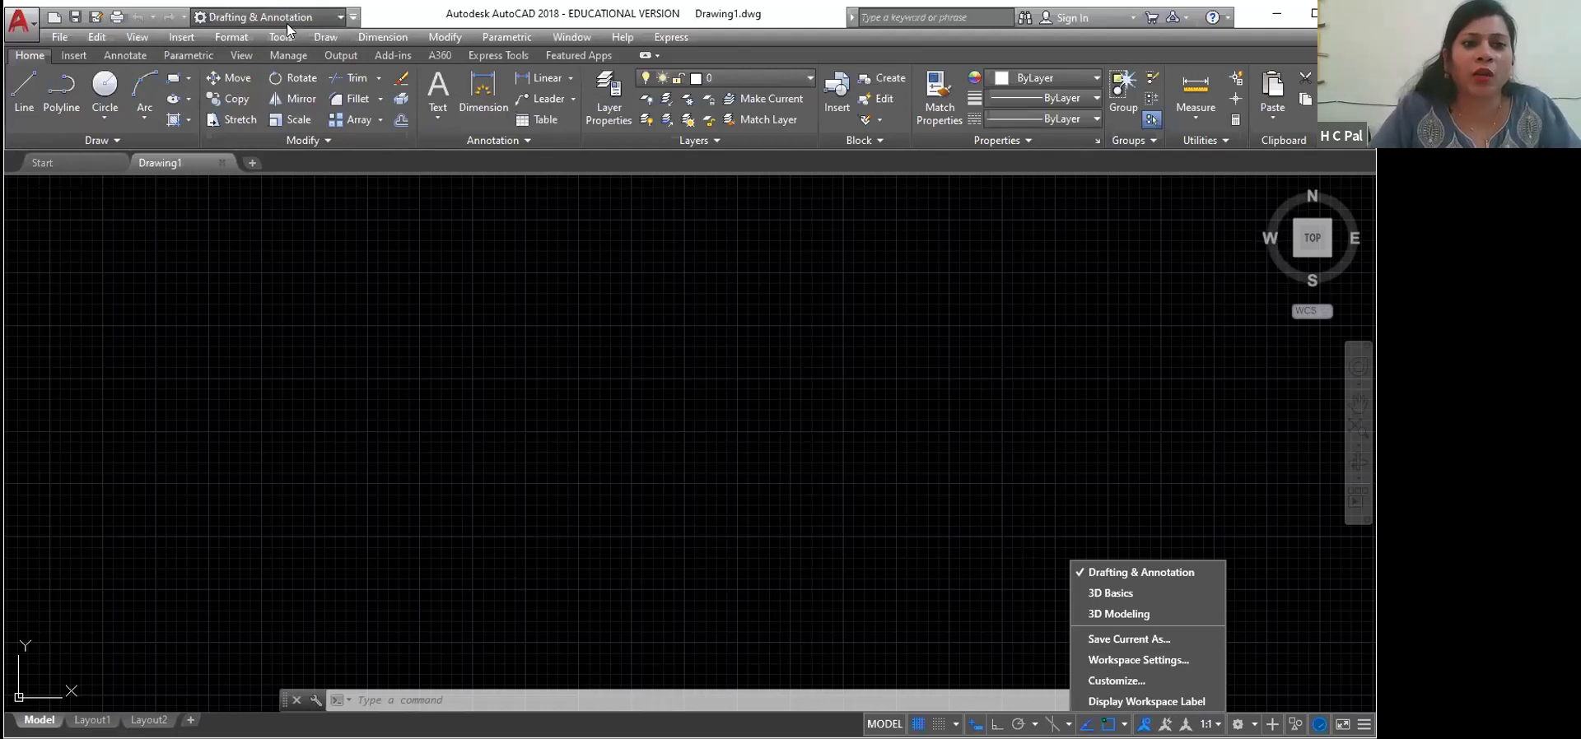
click(353, 19)
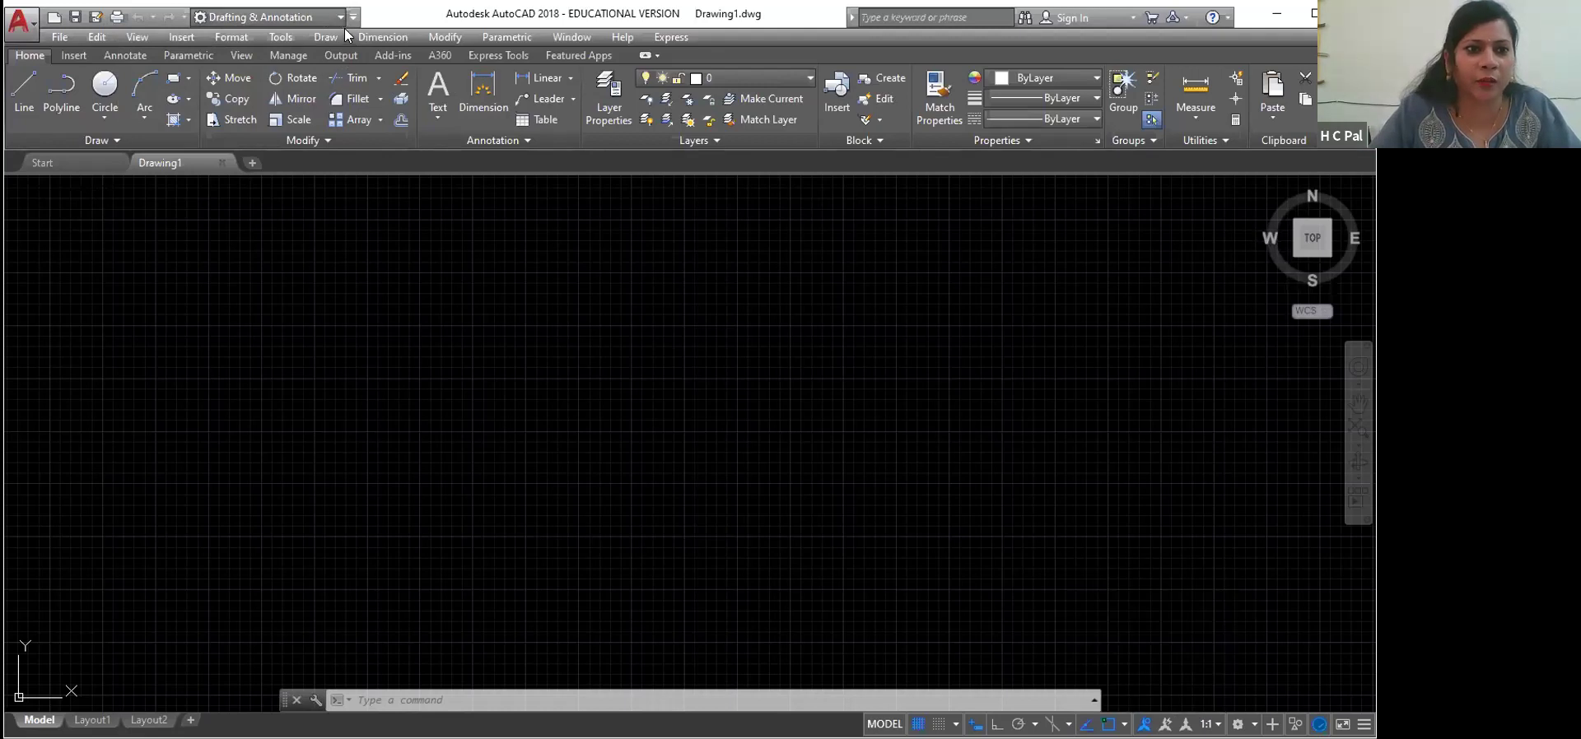
Step: Remove the Workspace selector from the Quick Access Toolbar and add it back
click(353, 18)
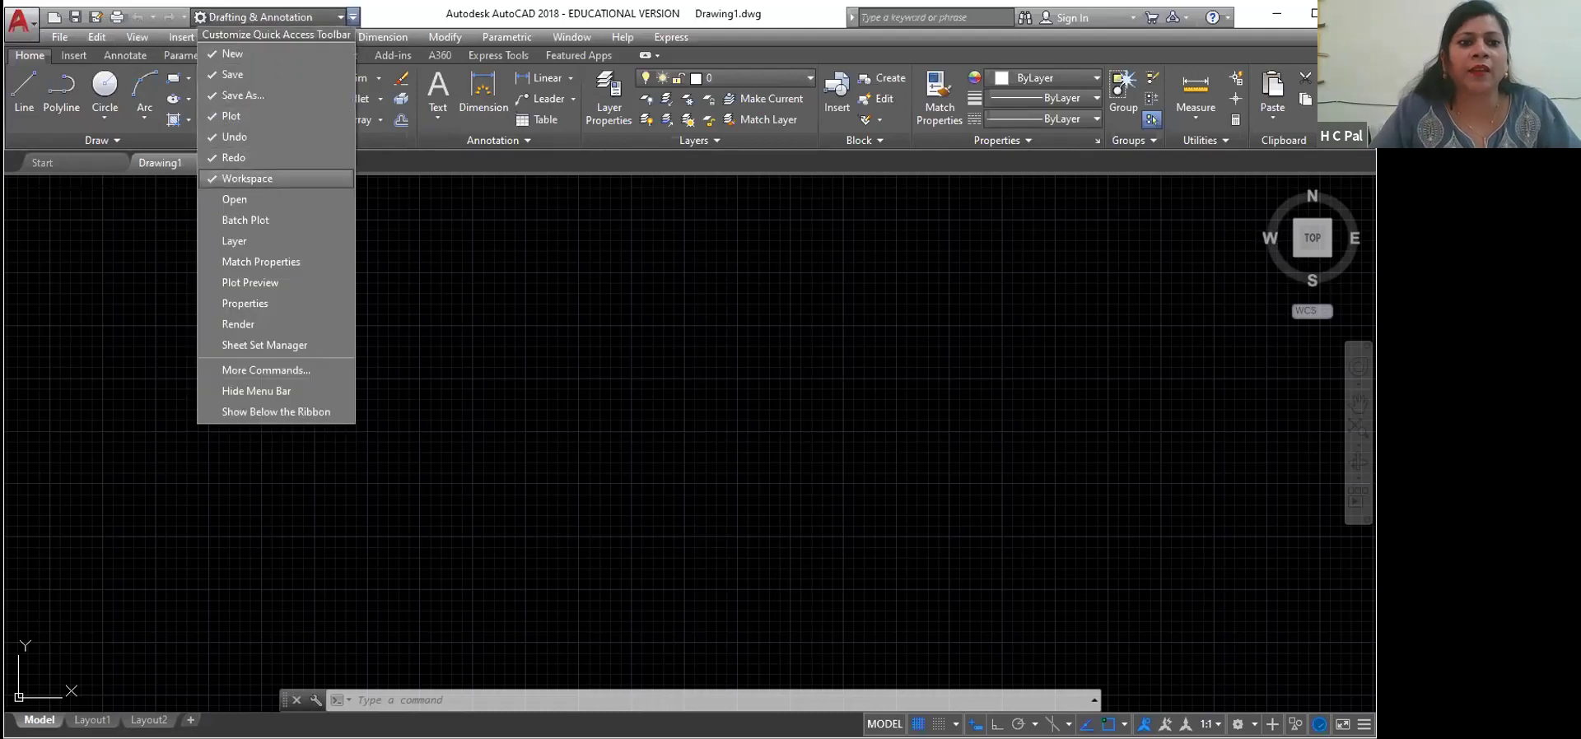
click(228, 178)
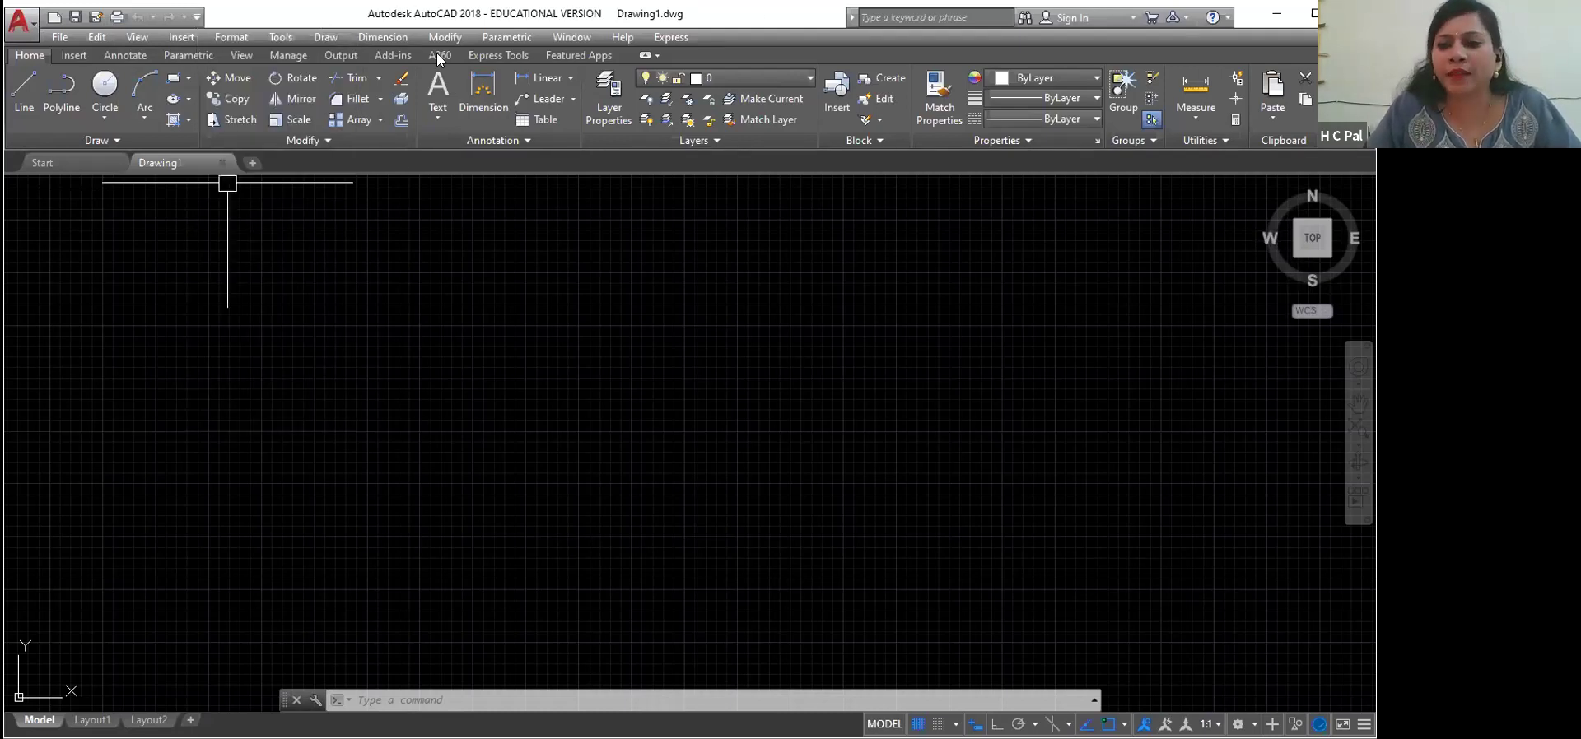
click(196, 18)
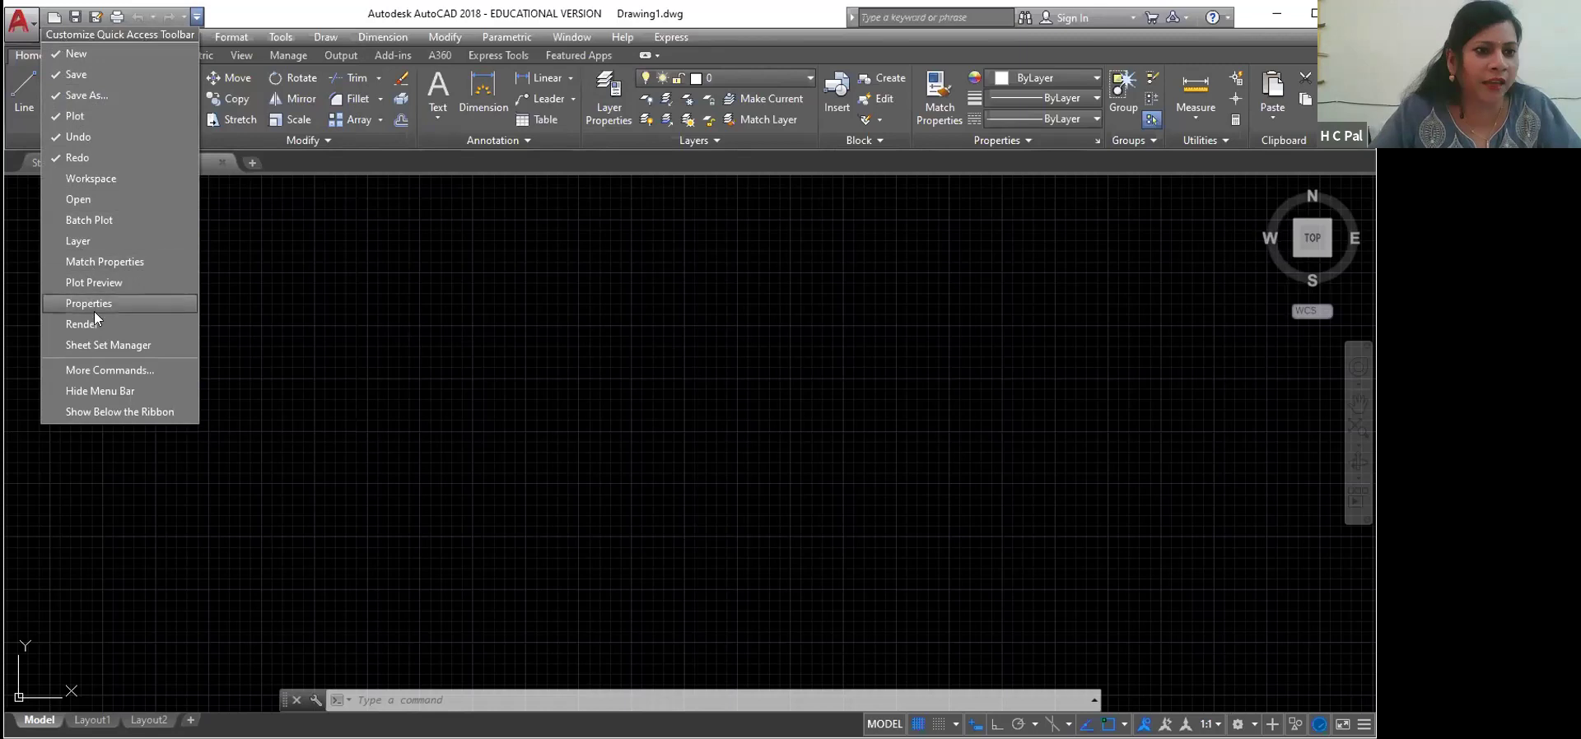
click(73, 178)
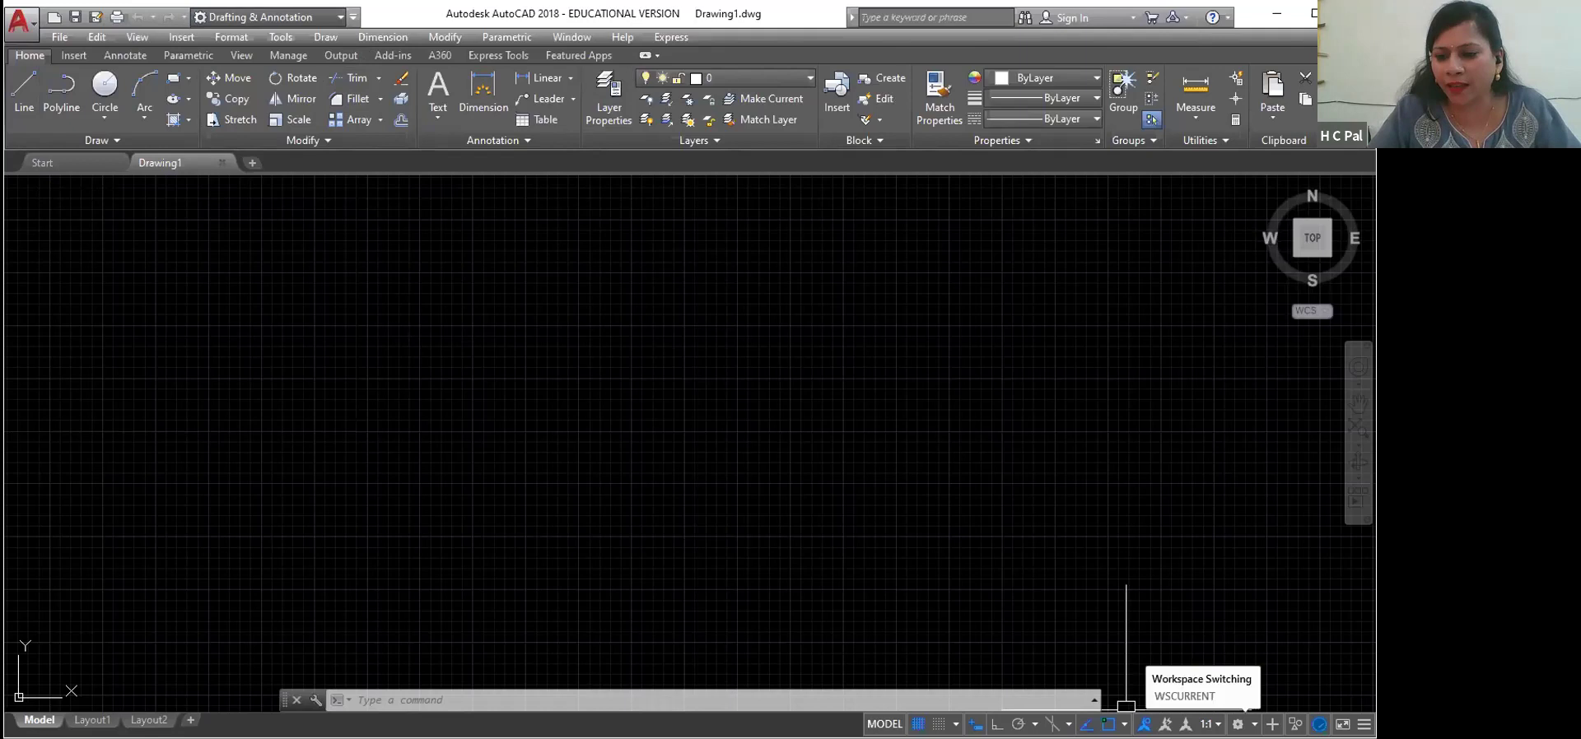
Step: Review the workspaces offered for switching and leave the current workspace selected
click(1238, 724)
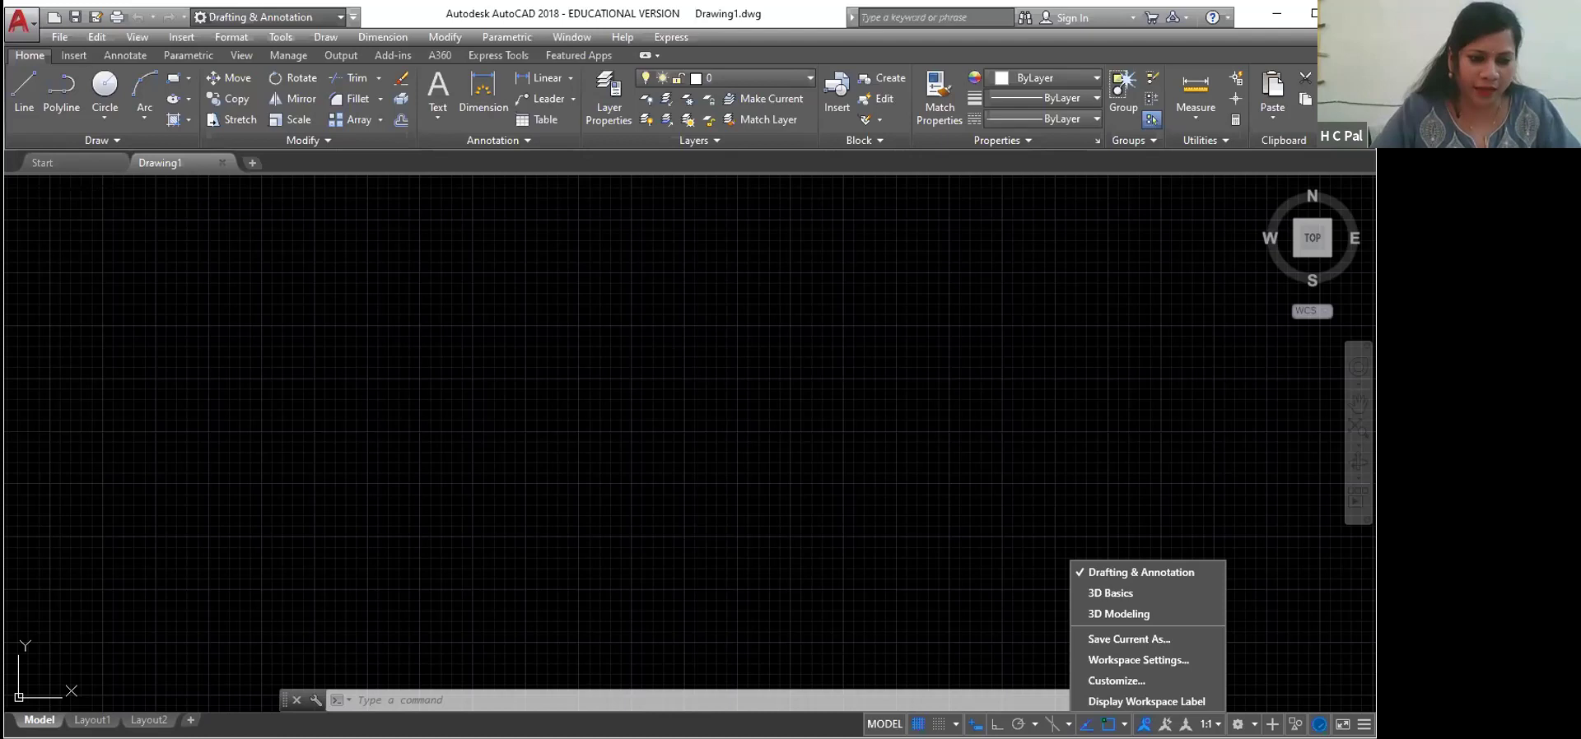
click(949, 483)
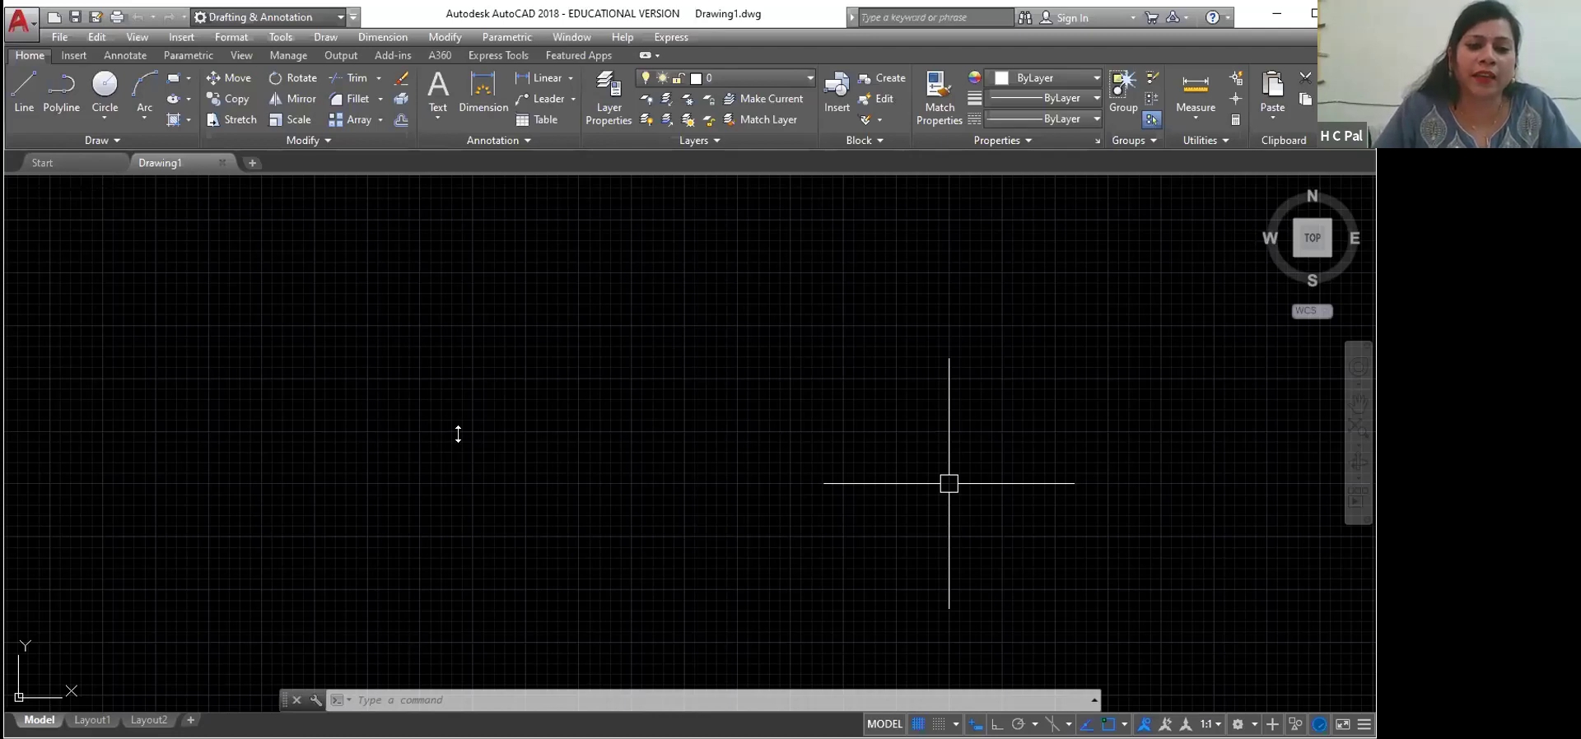
Step: Float the command line window over the middle of the drawing area
drag(284, 701, 171, 368)
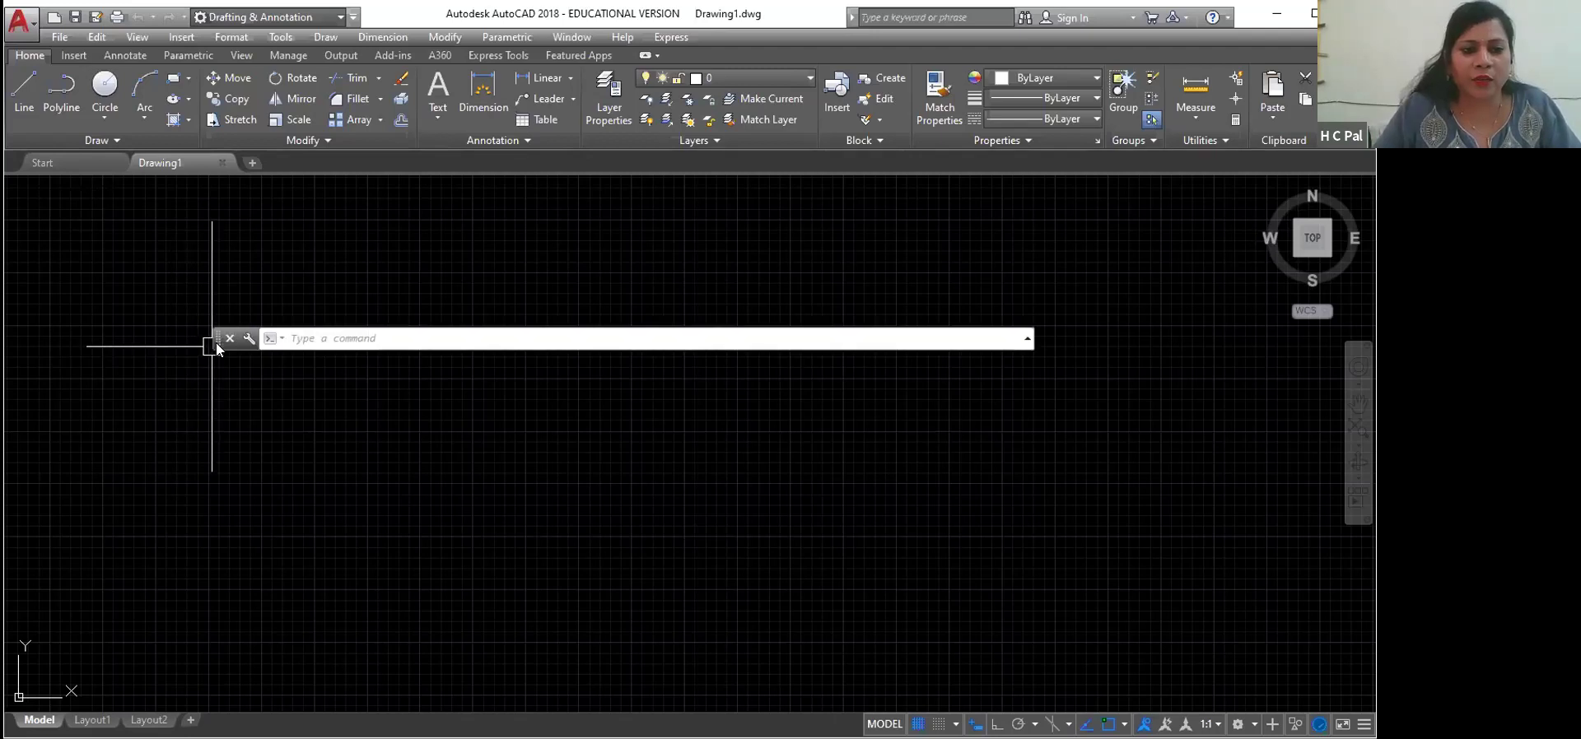
drag(201, 611, 195, 187)
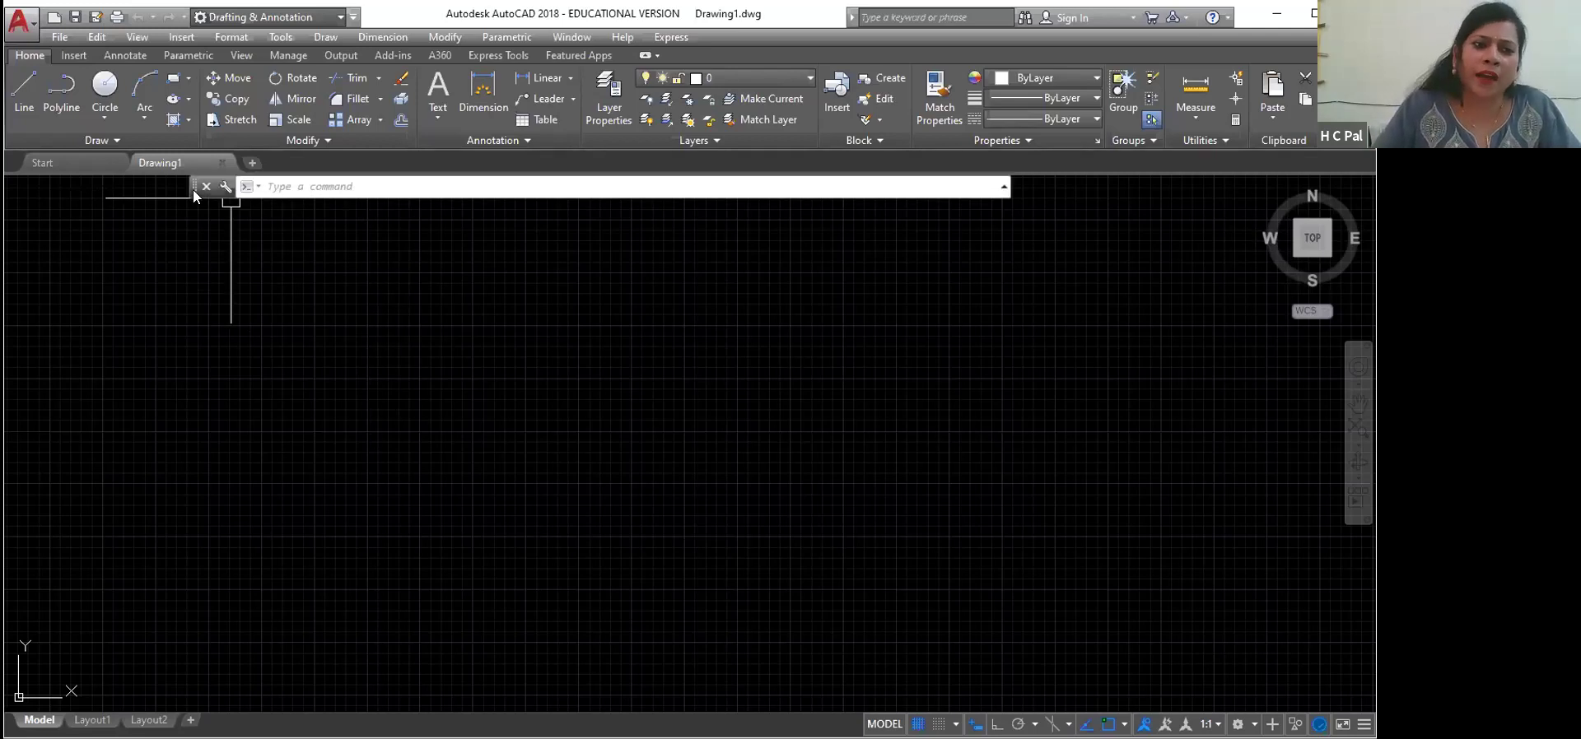
drag(192, 189, 186, 368)
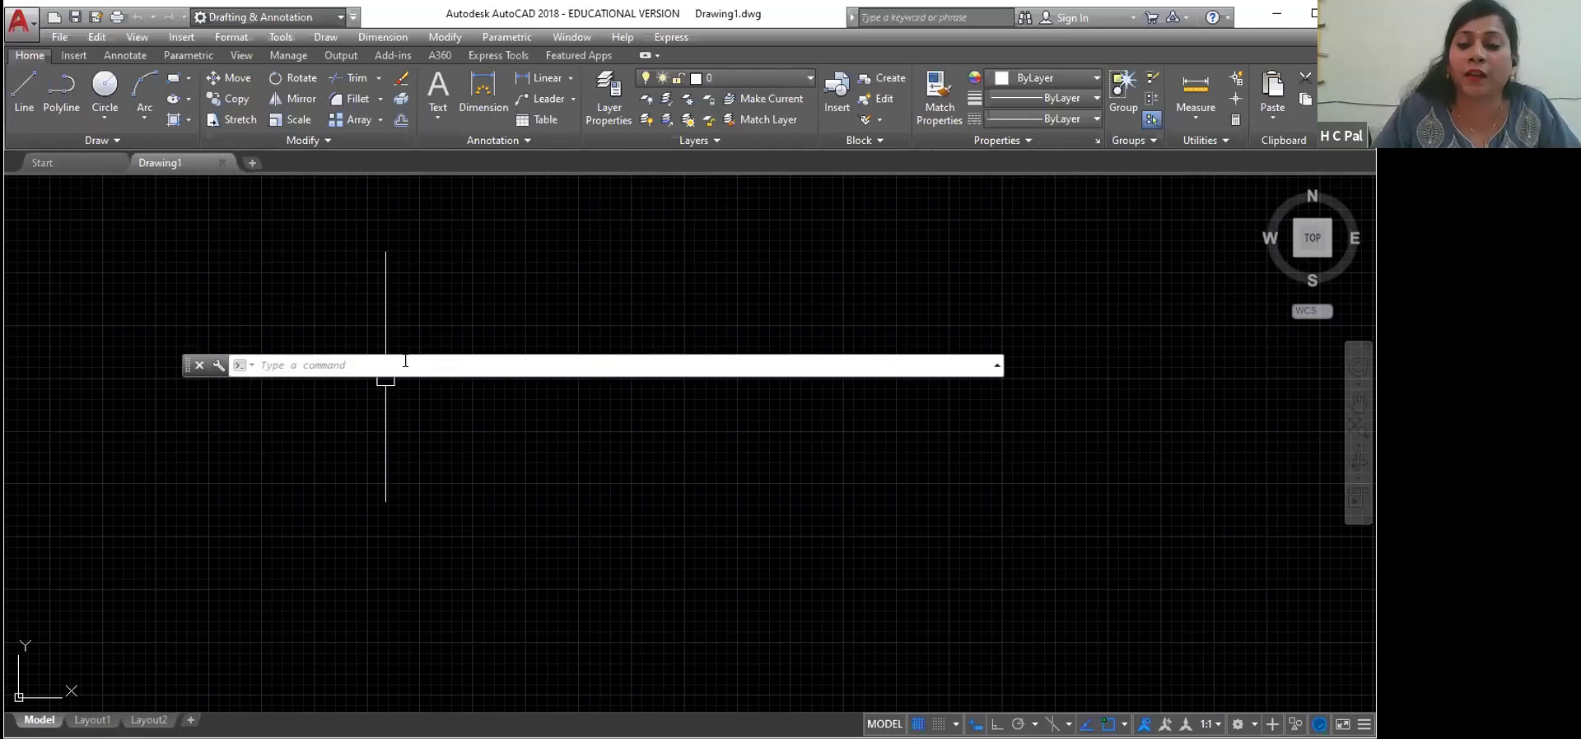
Step: Close the command line window and restore it with the CLI (COMMANDLINE) command
click(198, 364)
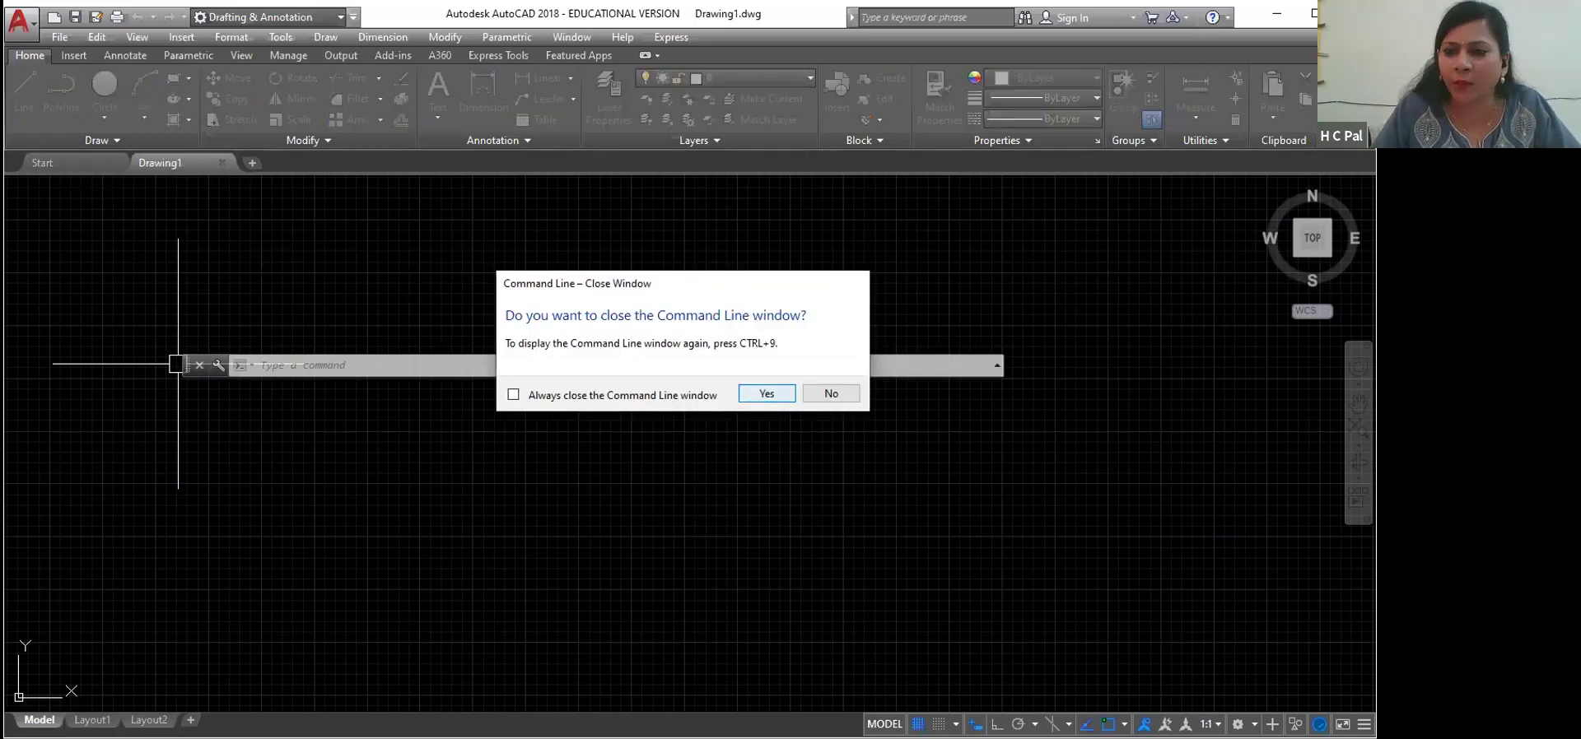
click(756, 395)
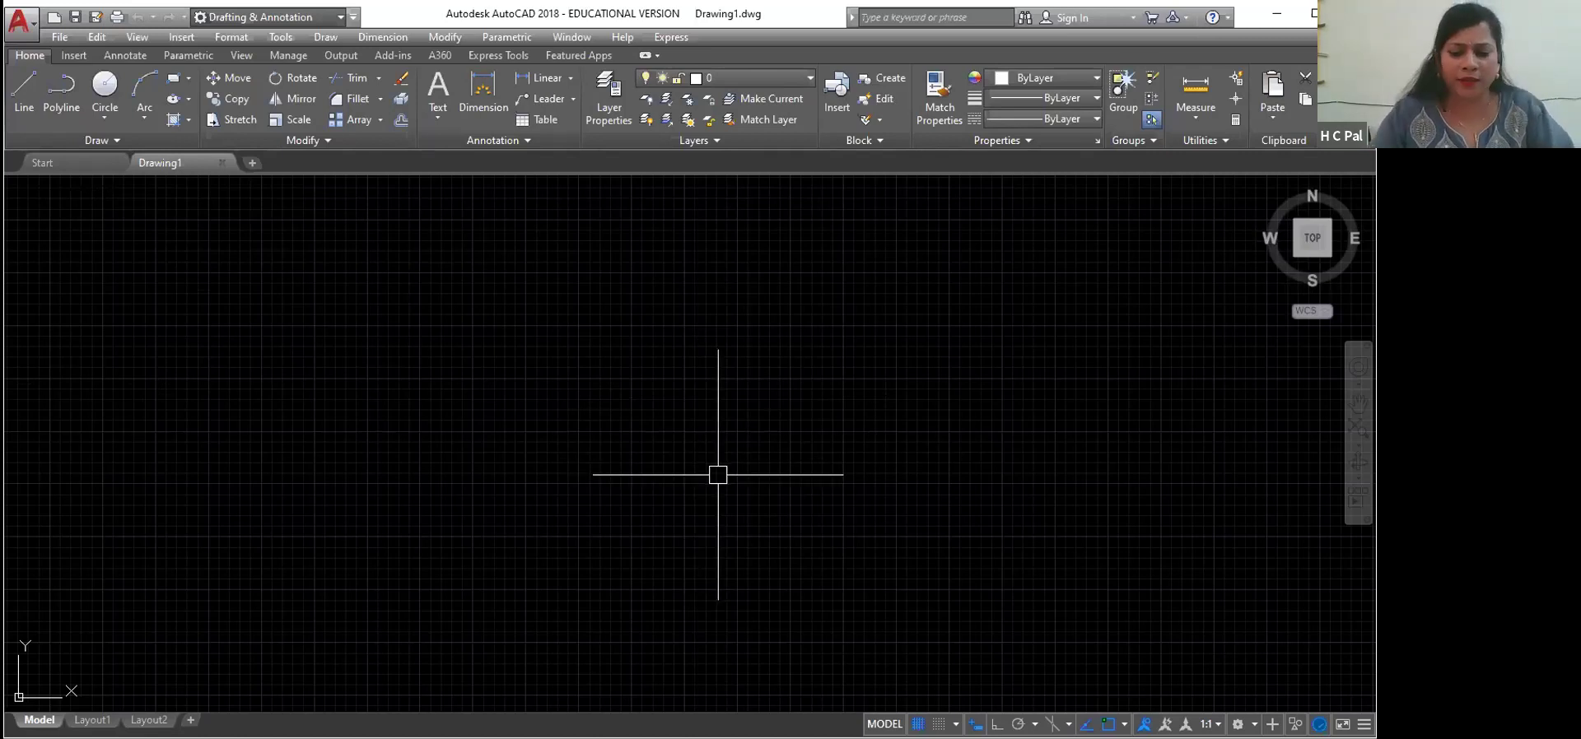
text(c)
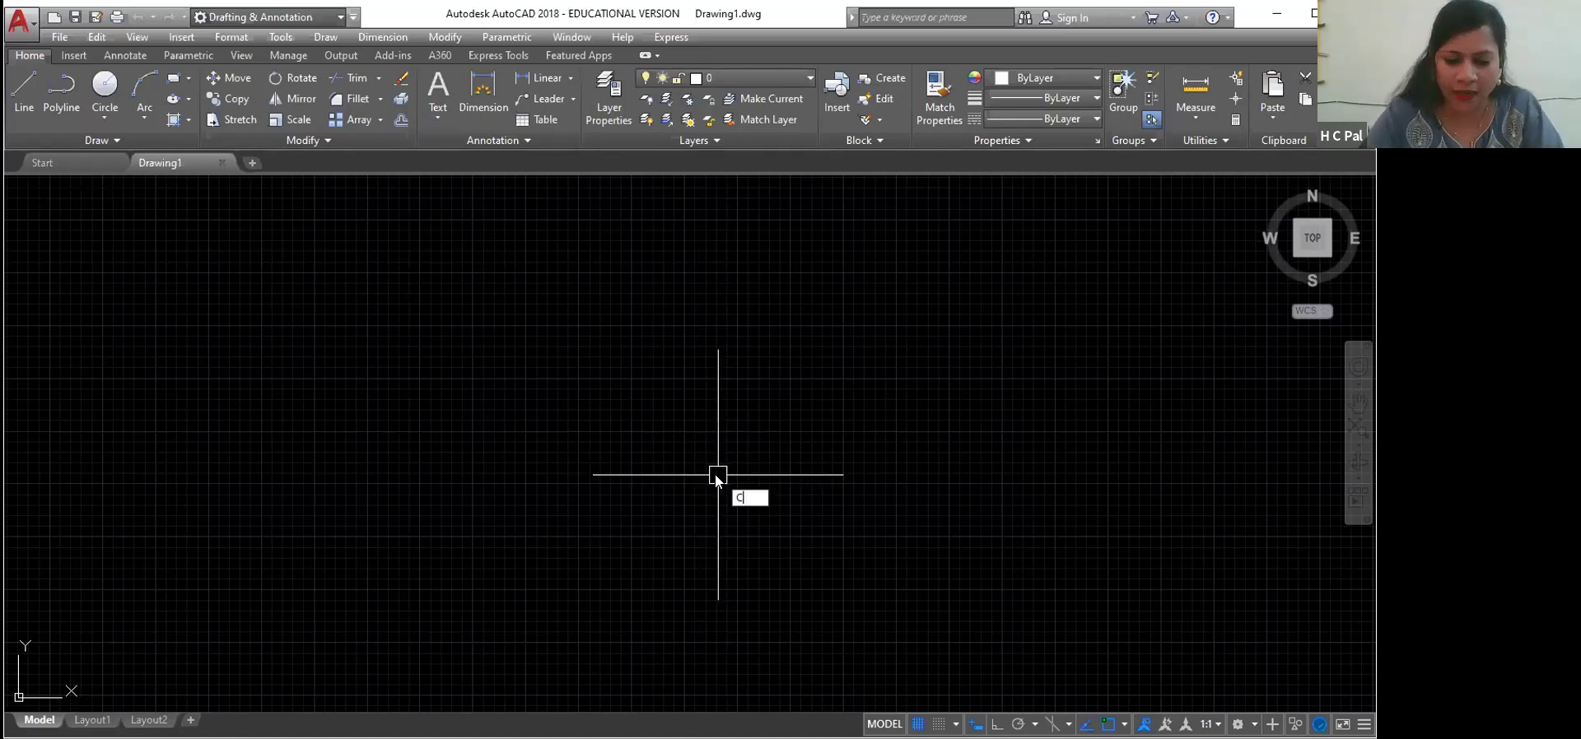
text(LI)
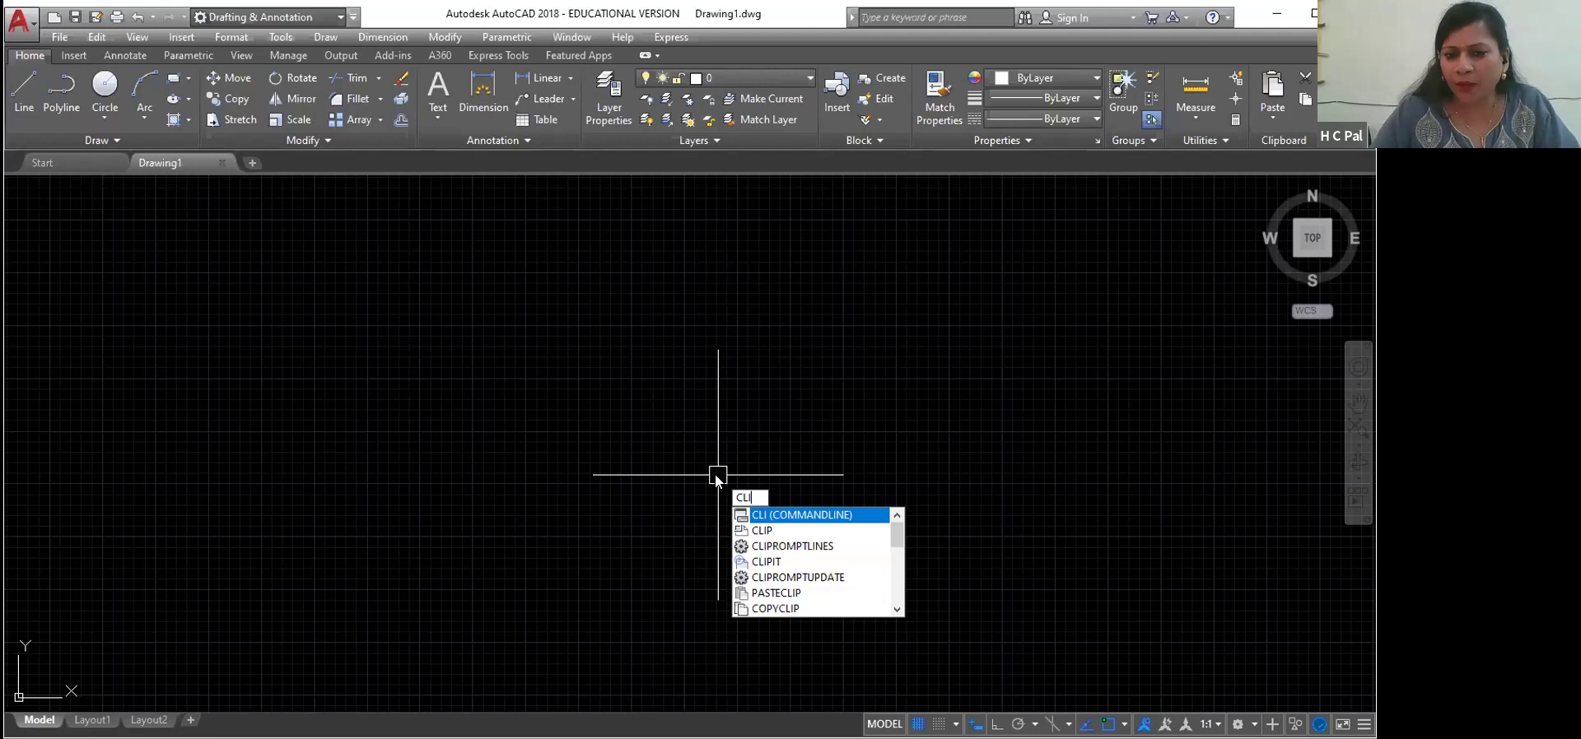
click(791, 518)
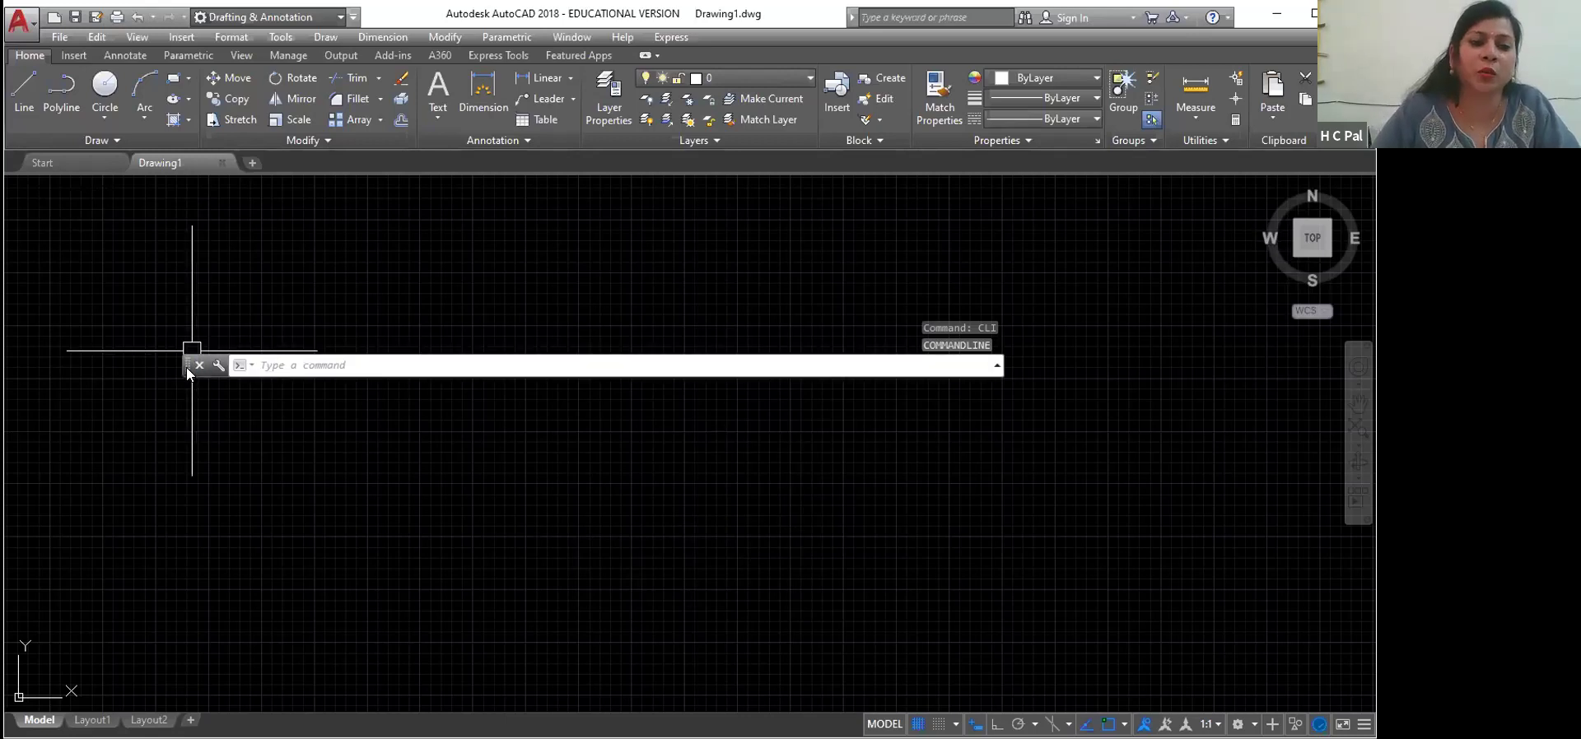
Step: Shift the command line window slightly, hide it, and display it again
drag(187, 371, 194, 380)
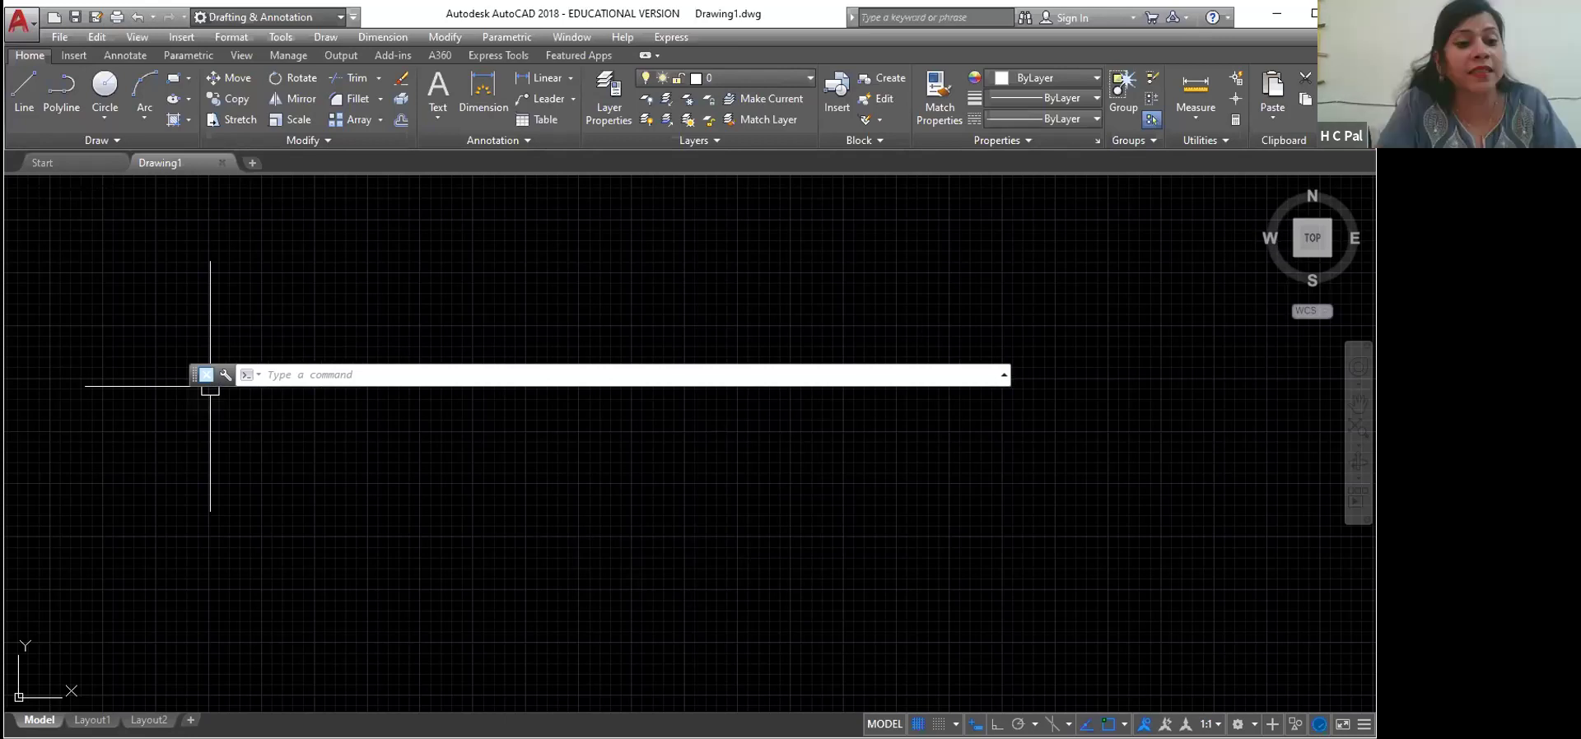
key(Return)
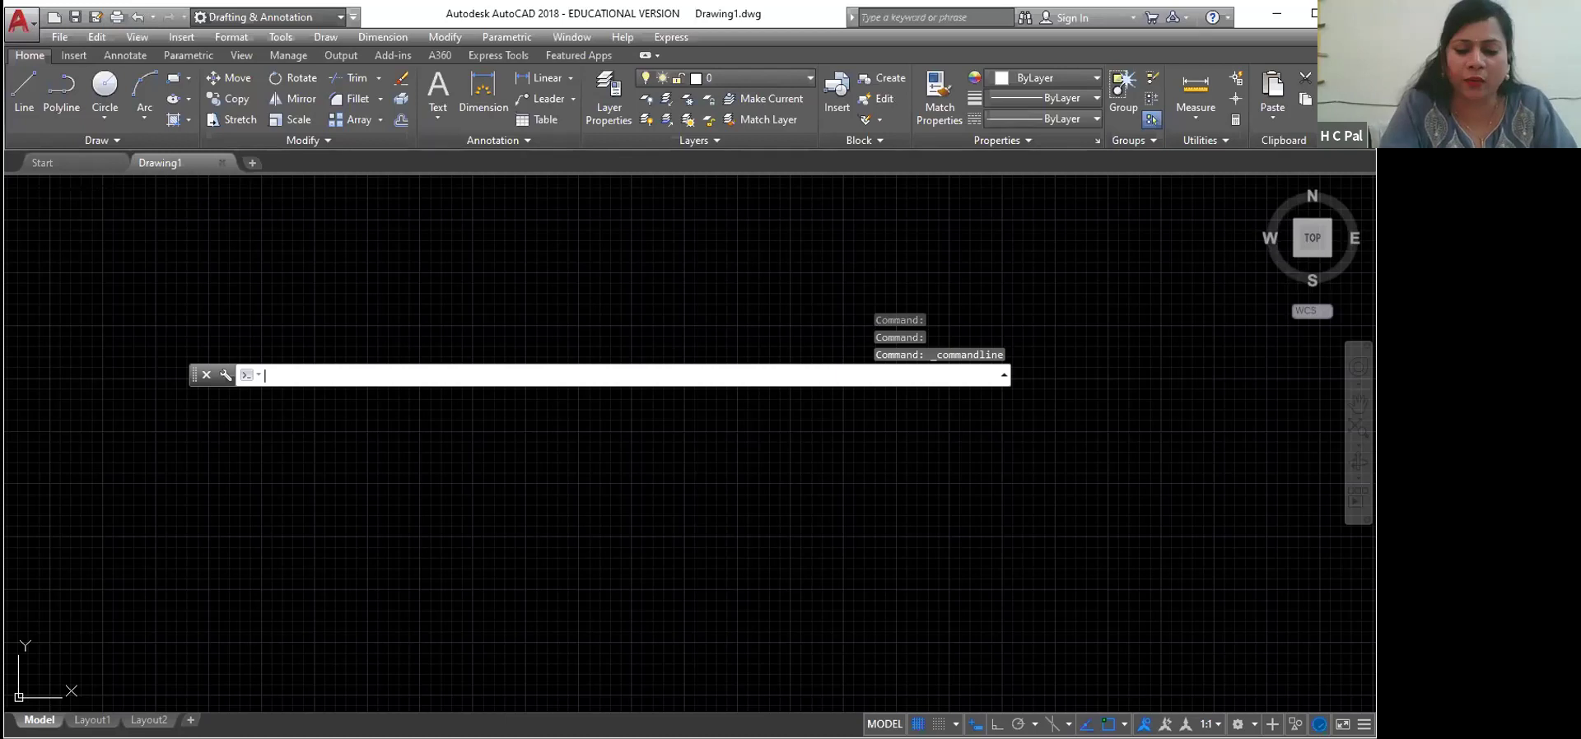
key(ctrl+9)
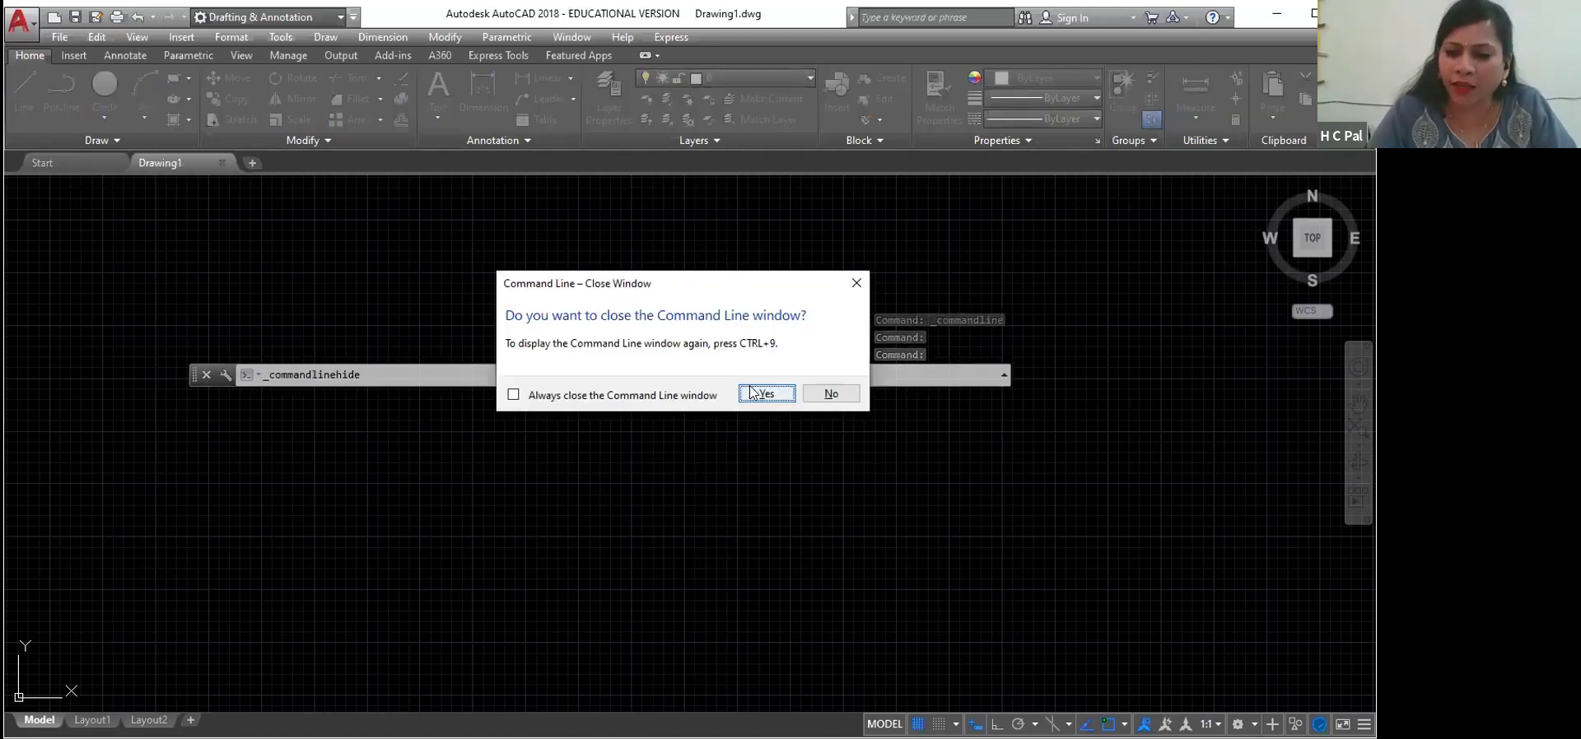
click(765, 393)
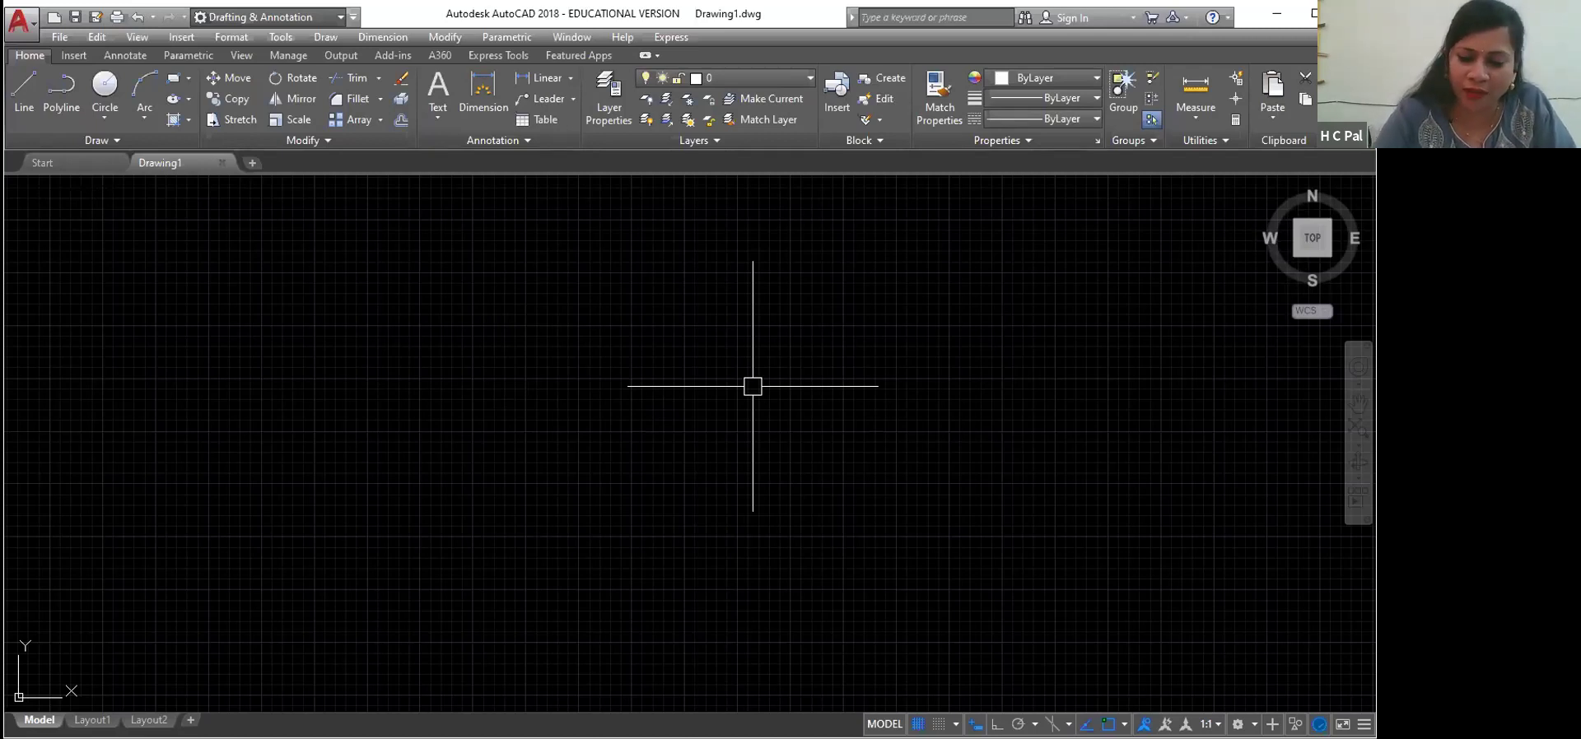
key(ctrl+9)
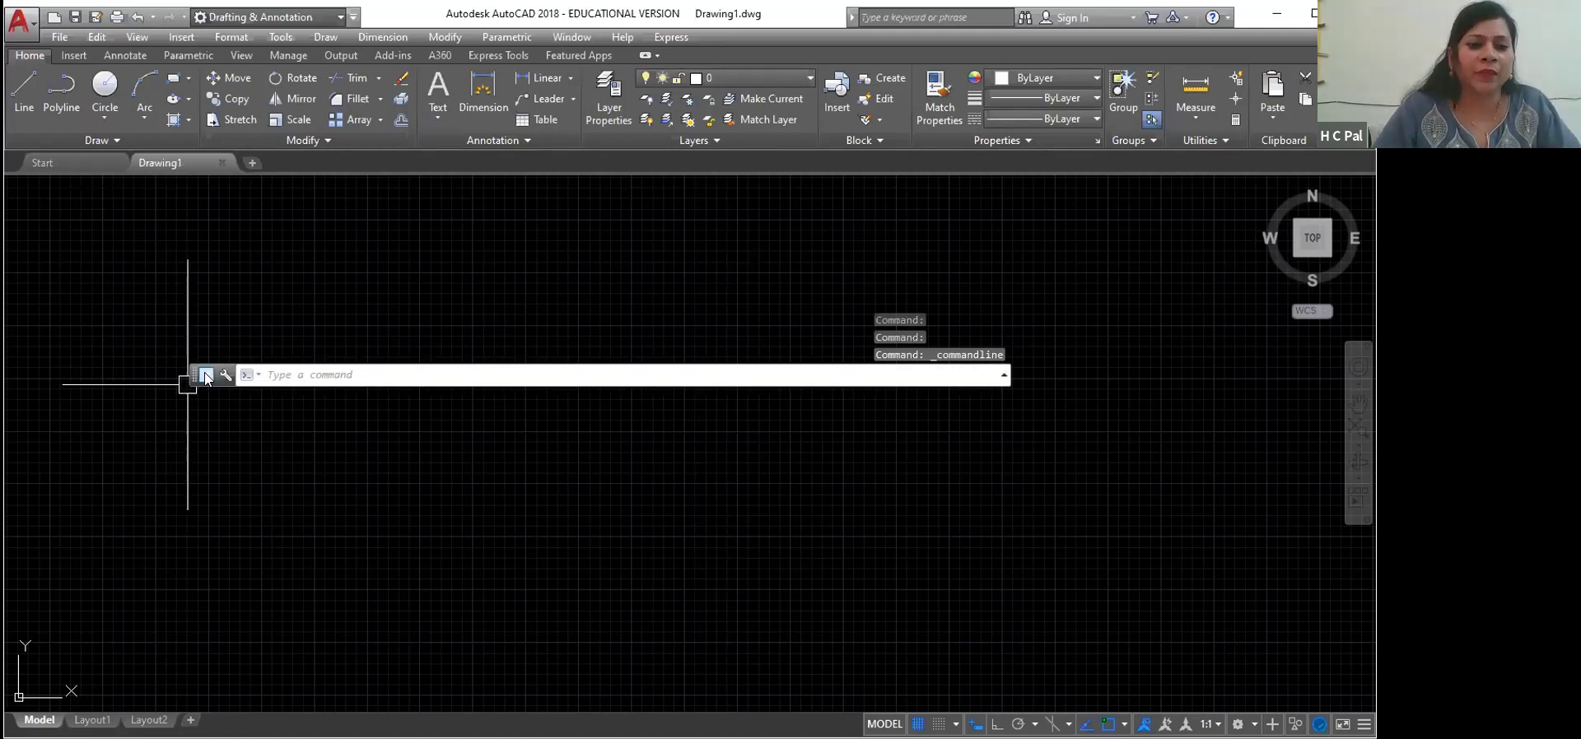
Step: Close and reopen the command line window, and place it along the lower edge of the drawing area
drag(192, 377, 227, 692)
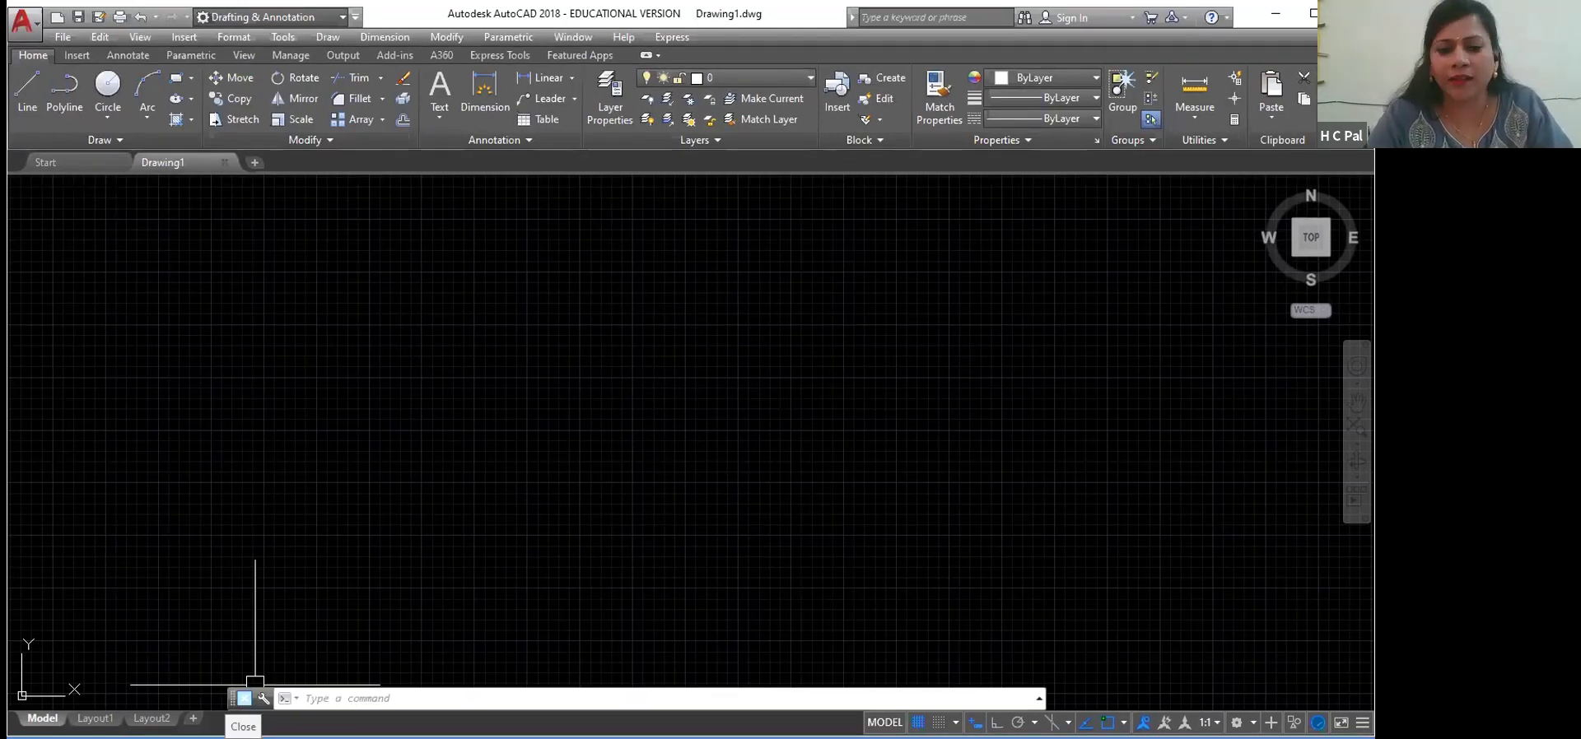
click(776, 396)
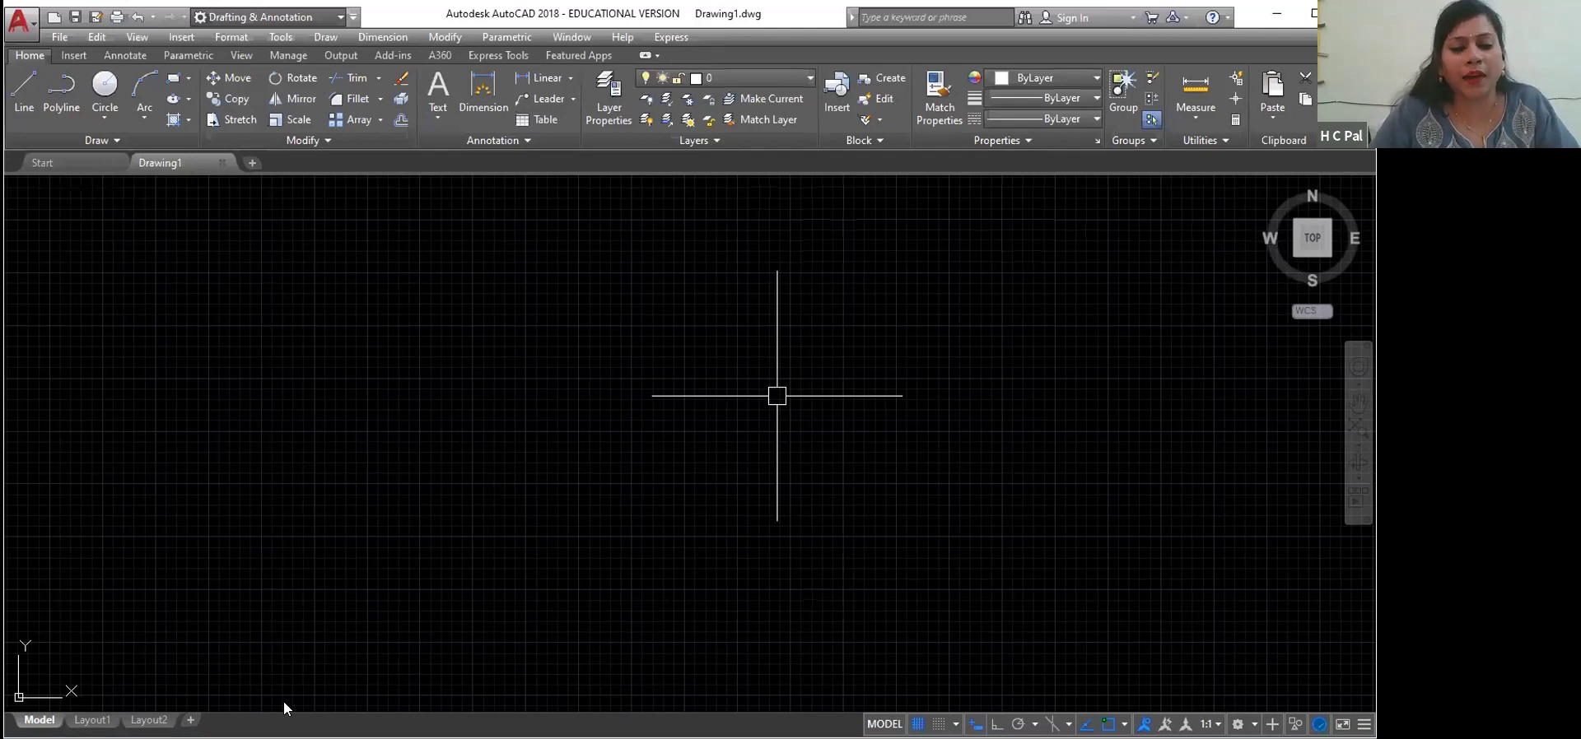
key(ctrl+9)
drag(281, 700, 167, 391)
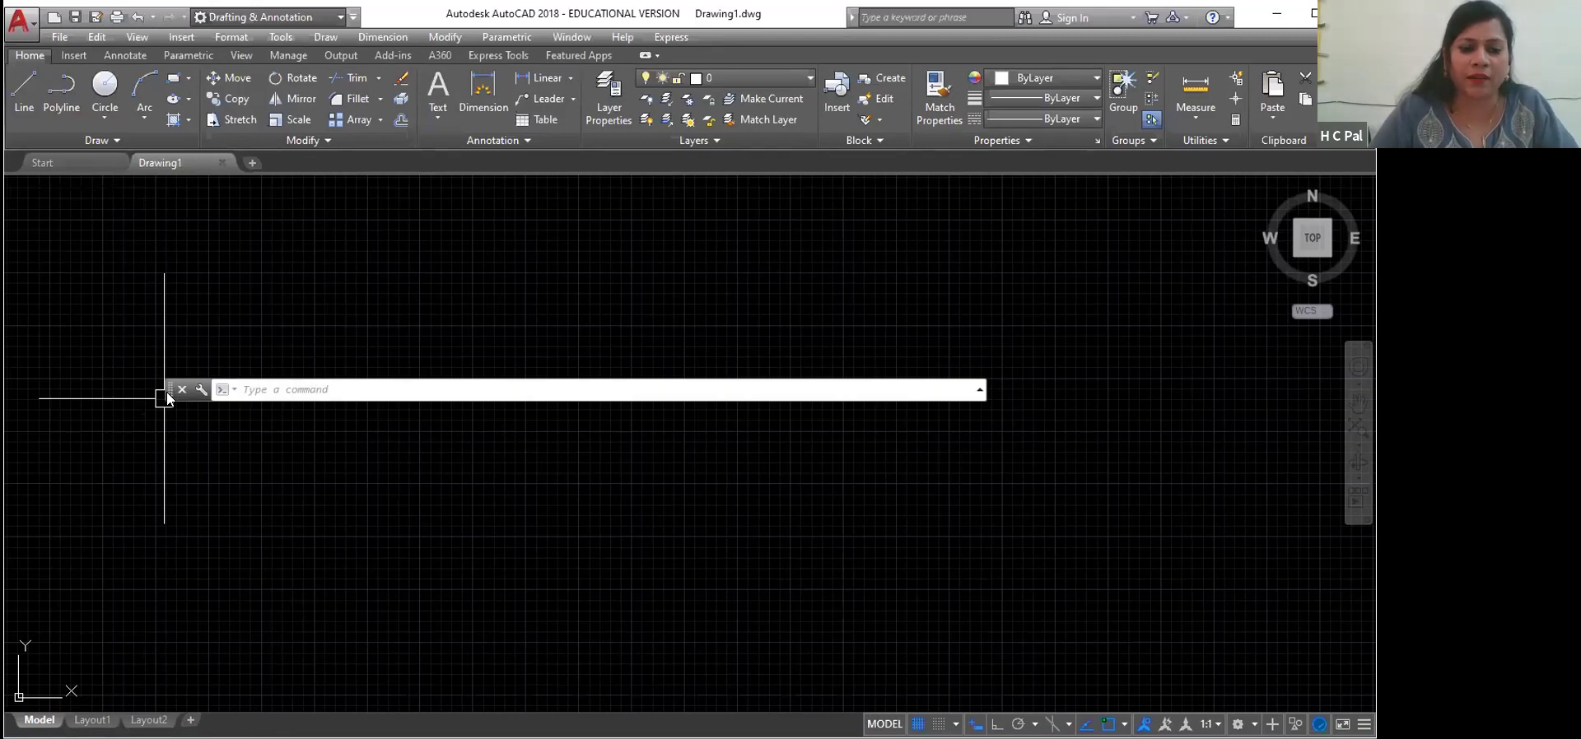
drag(167, 391, 257, 699)
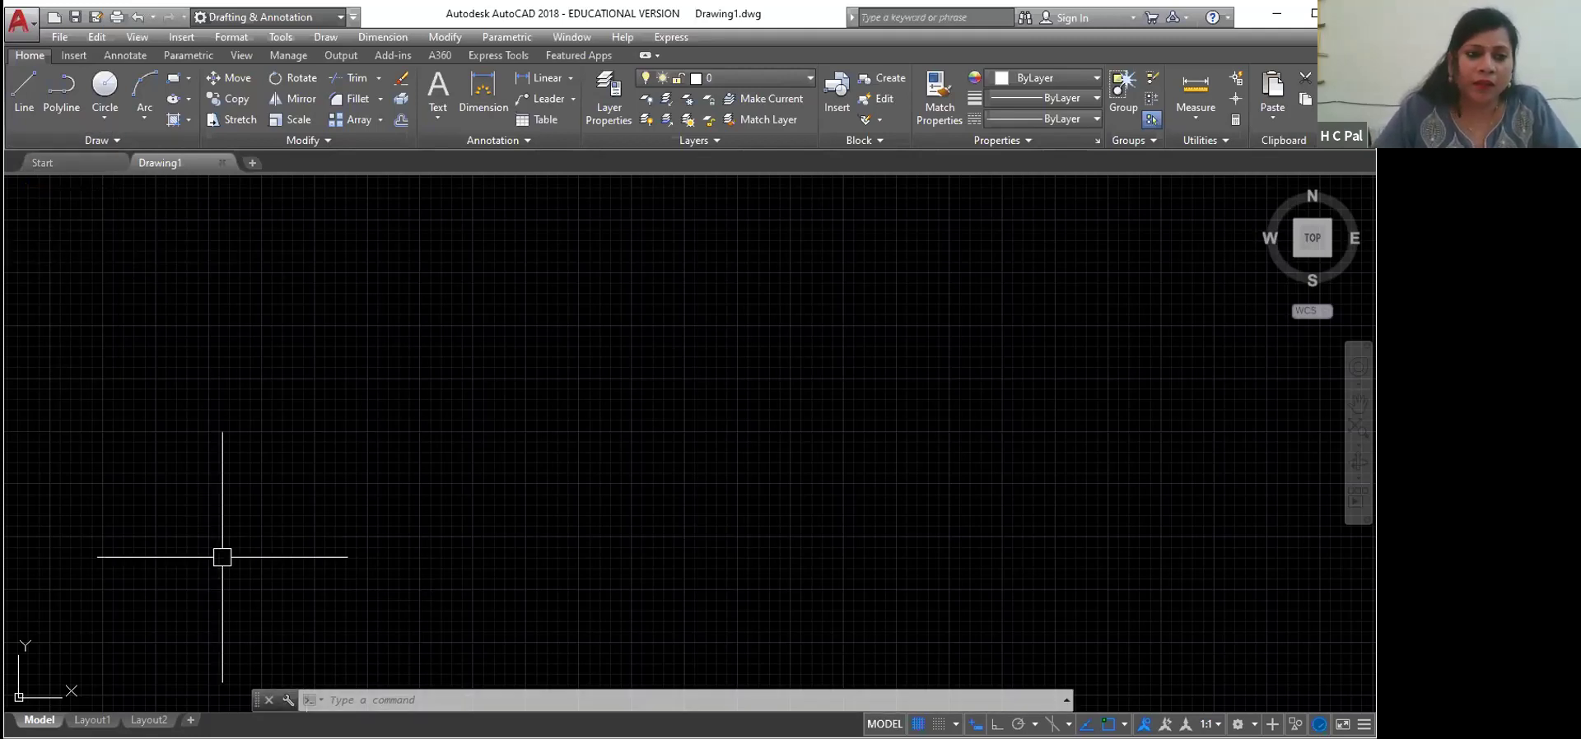
click(354, 701)
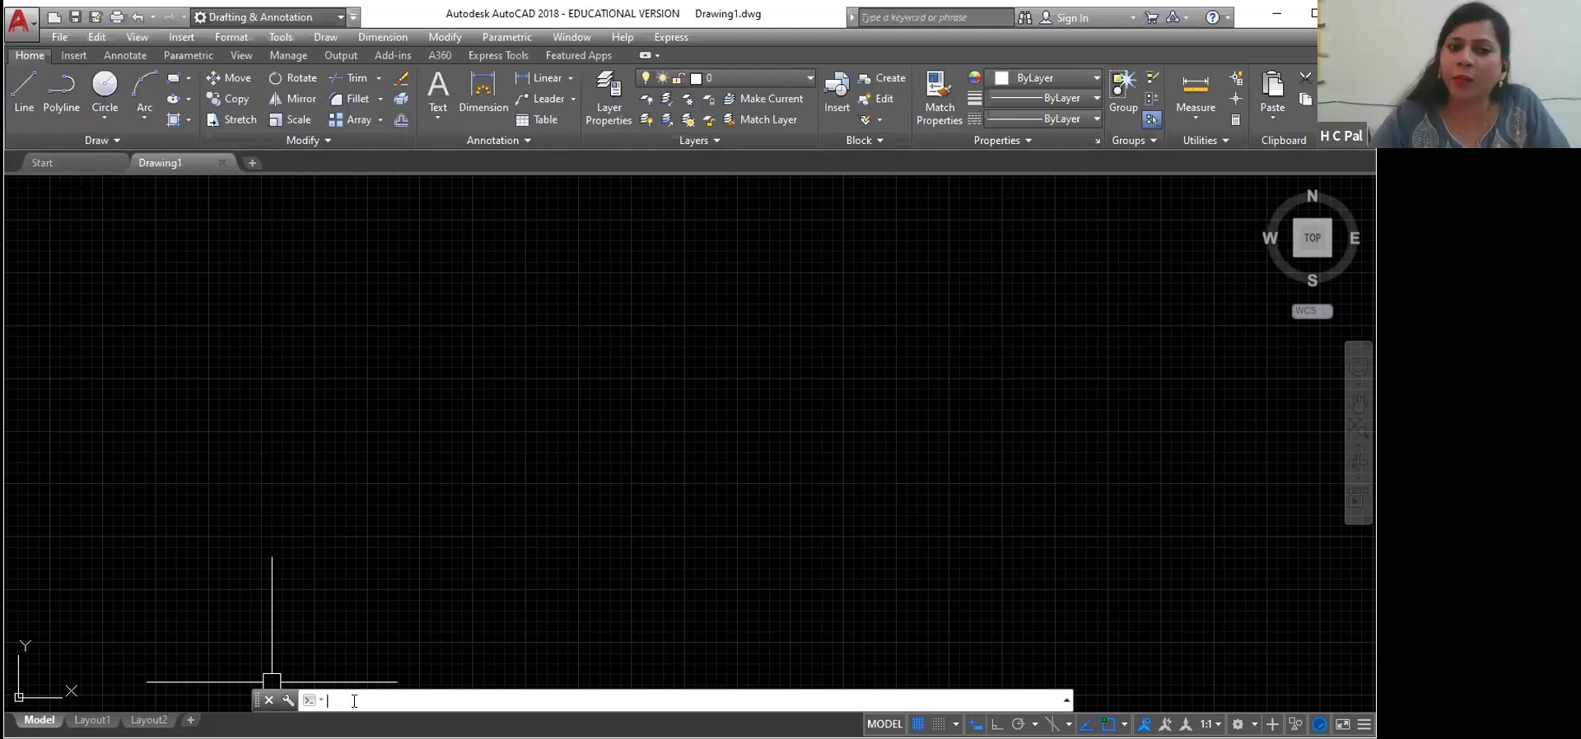
text(L)
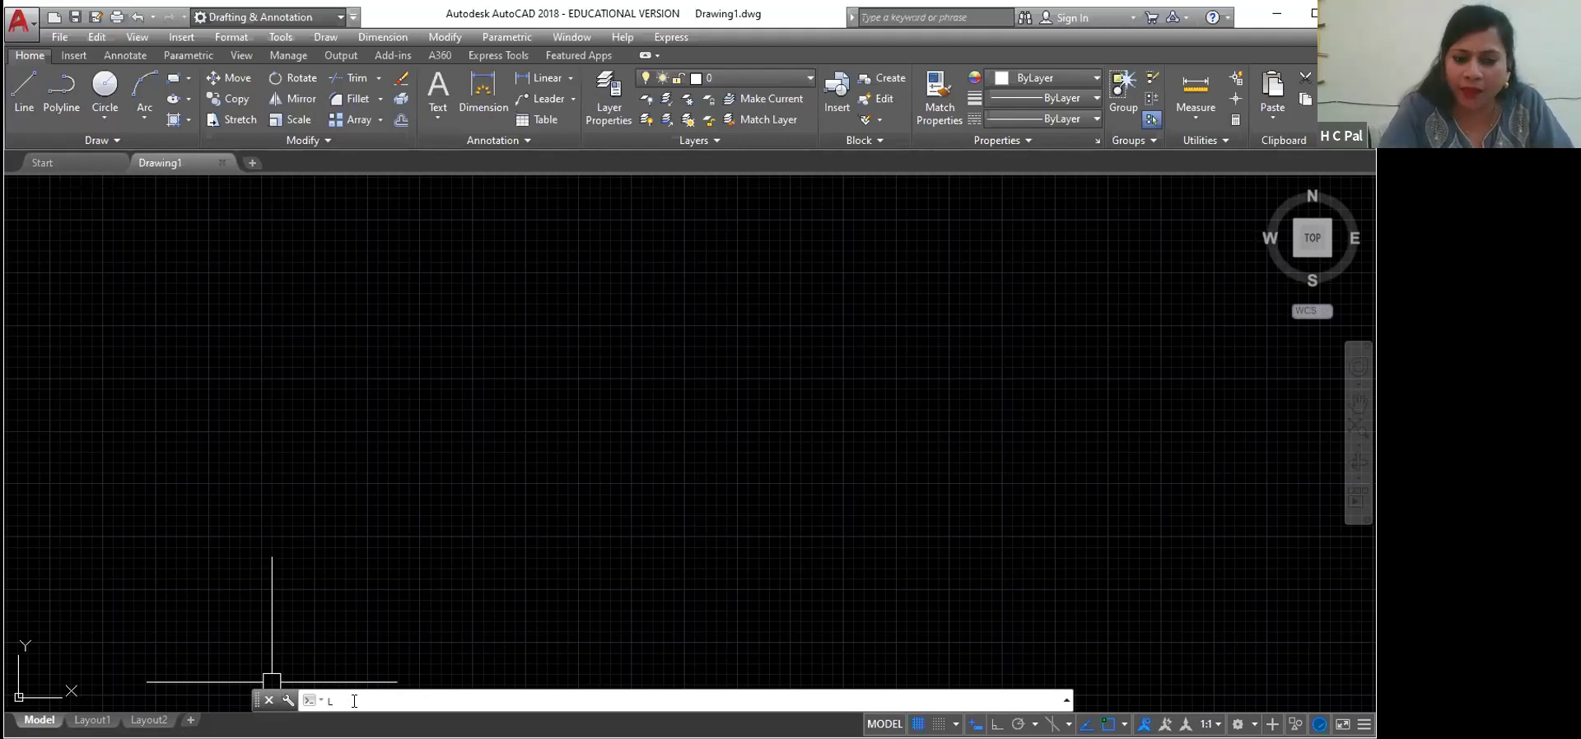
key(Return)
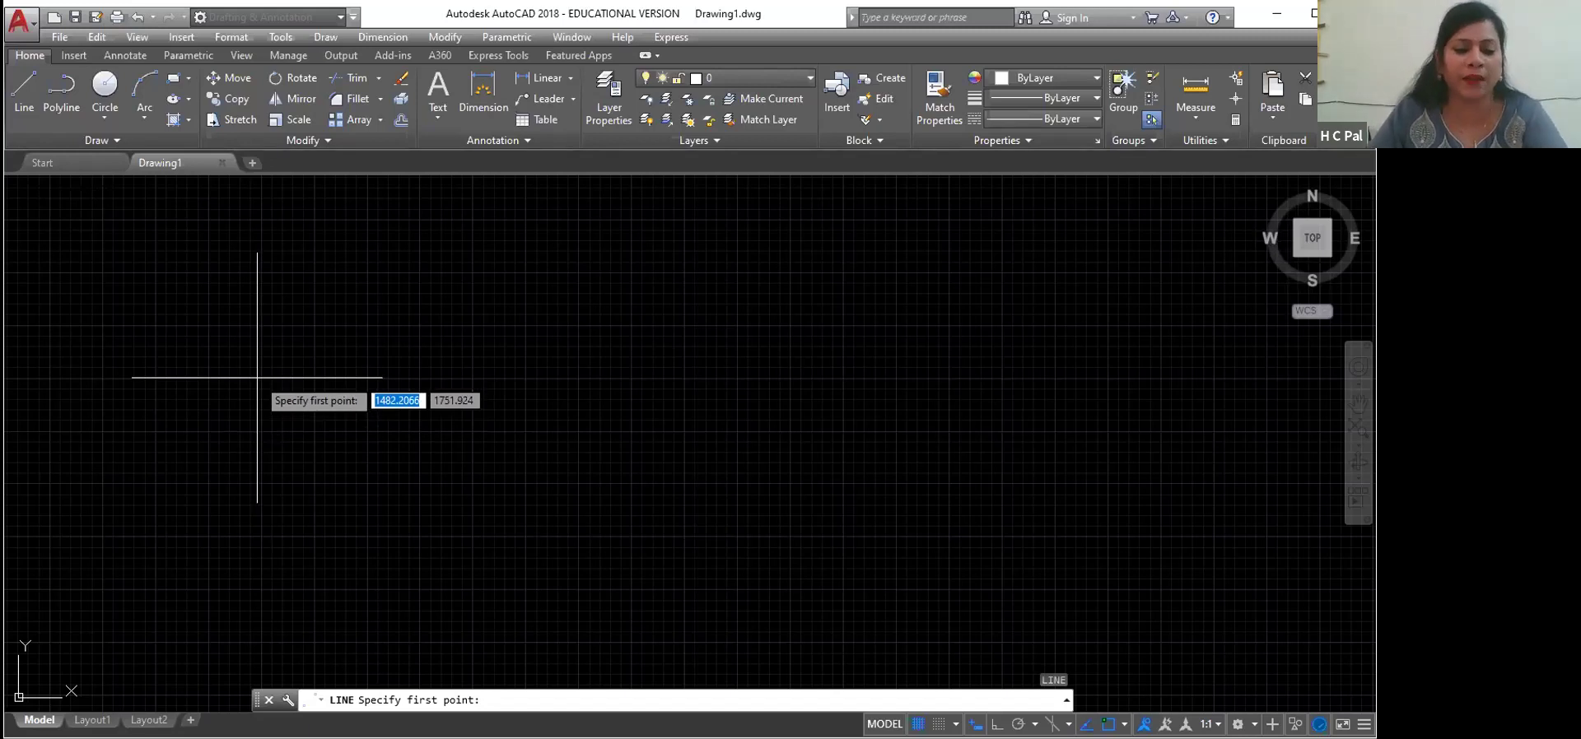
key(Escape)
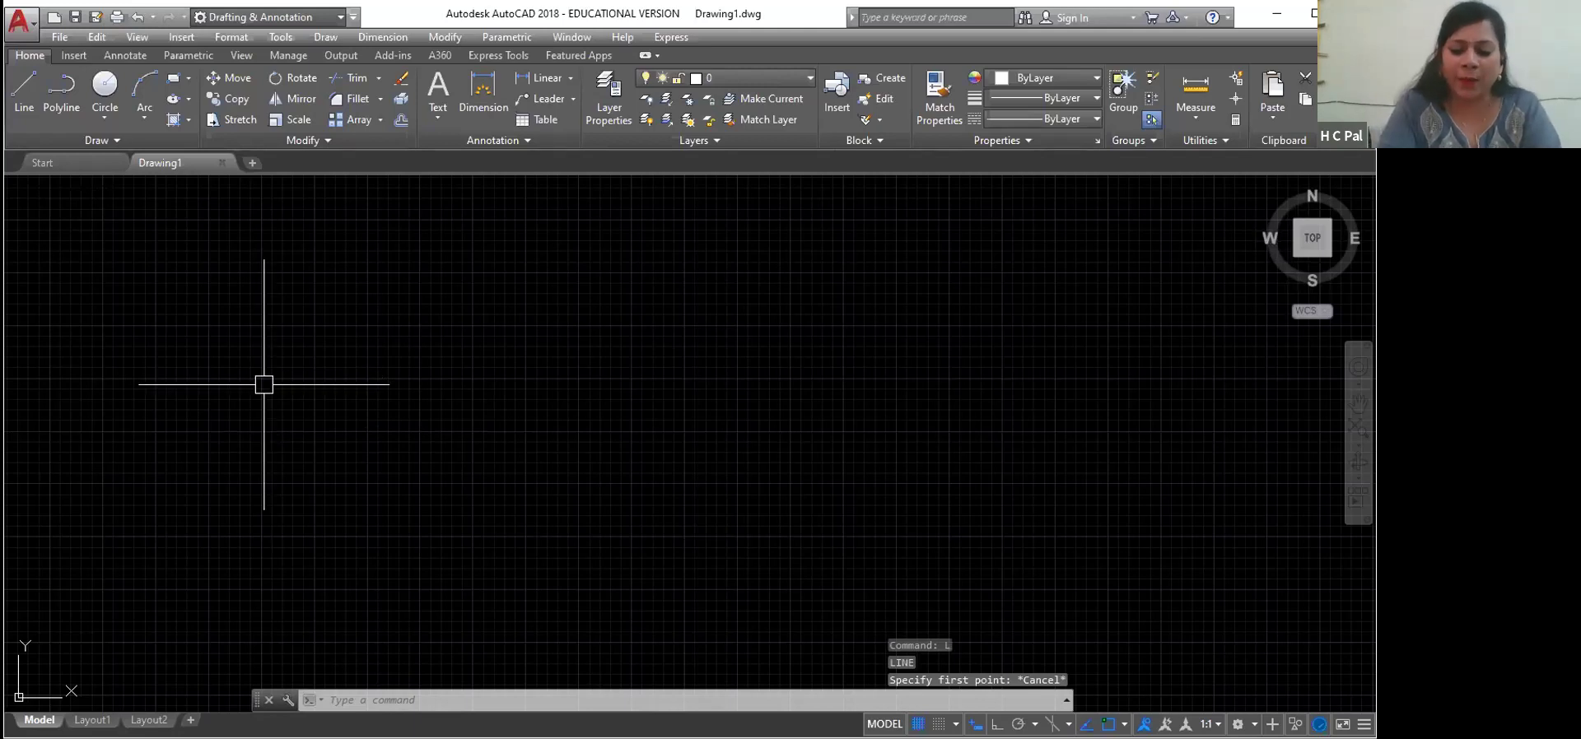
key(Return)
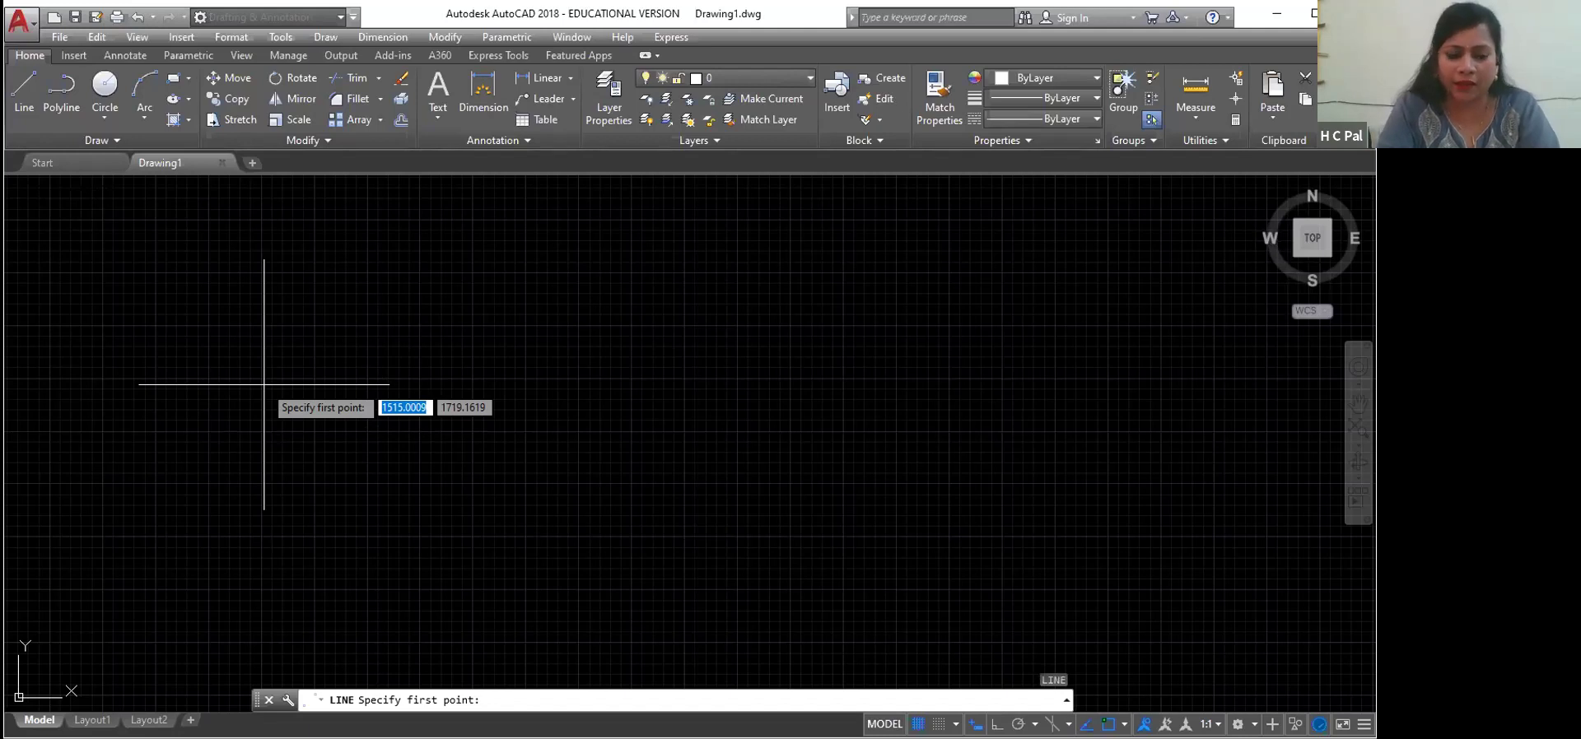
key(Escape)
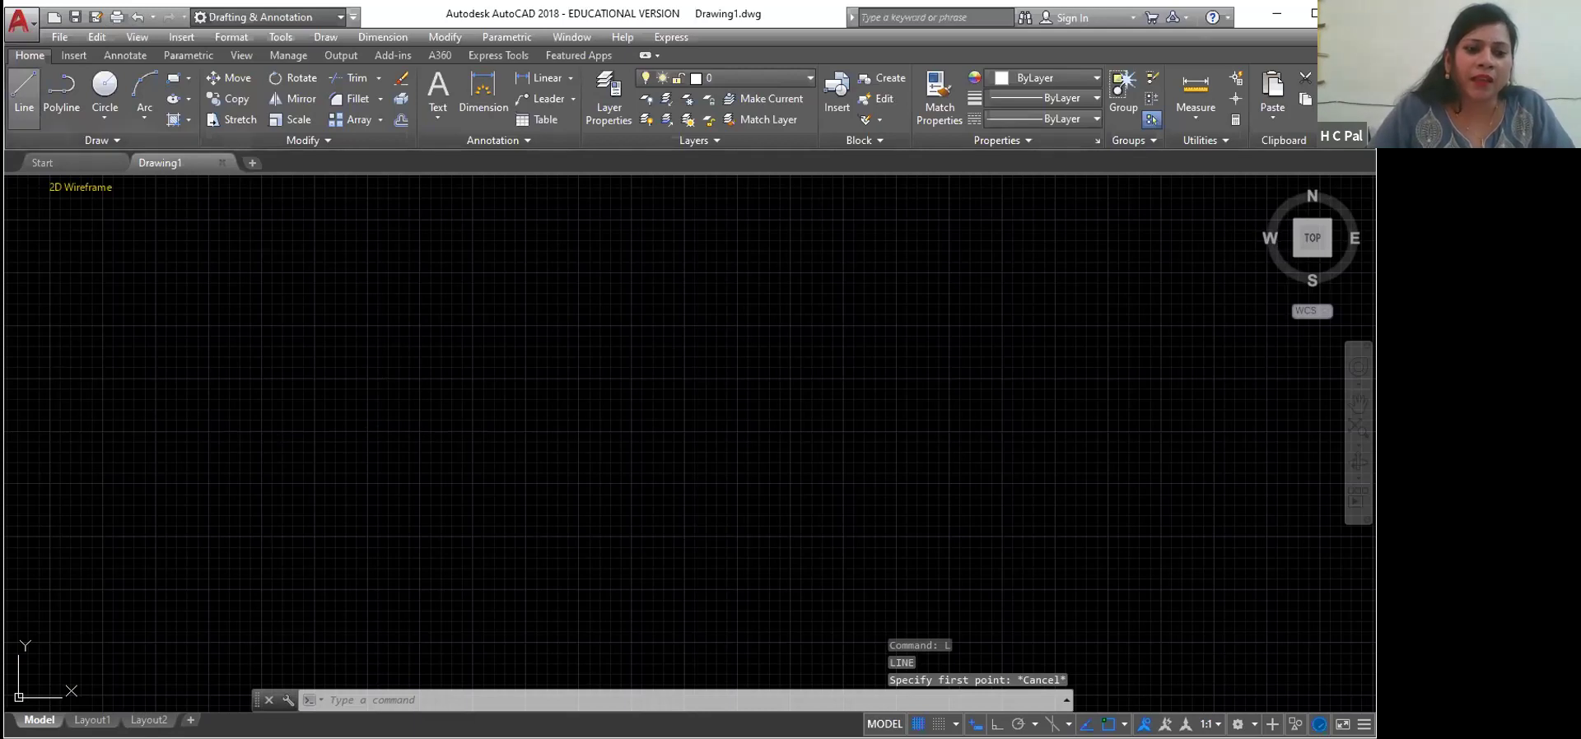
Step: Turn Ortho mode on and draw one continuous chain of horizontal and vertical lines with the Line command
click(27, 82)
click(161, 409)
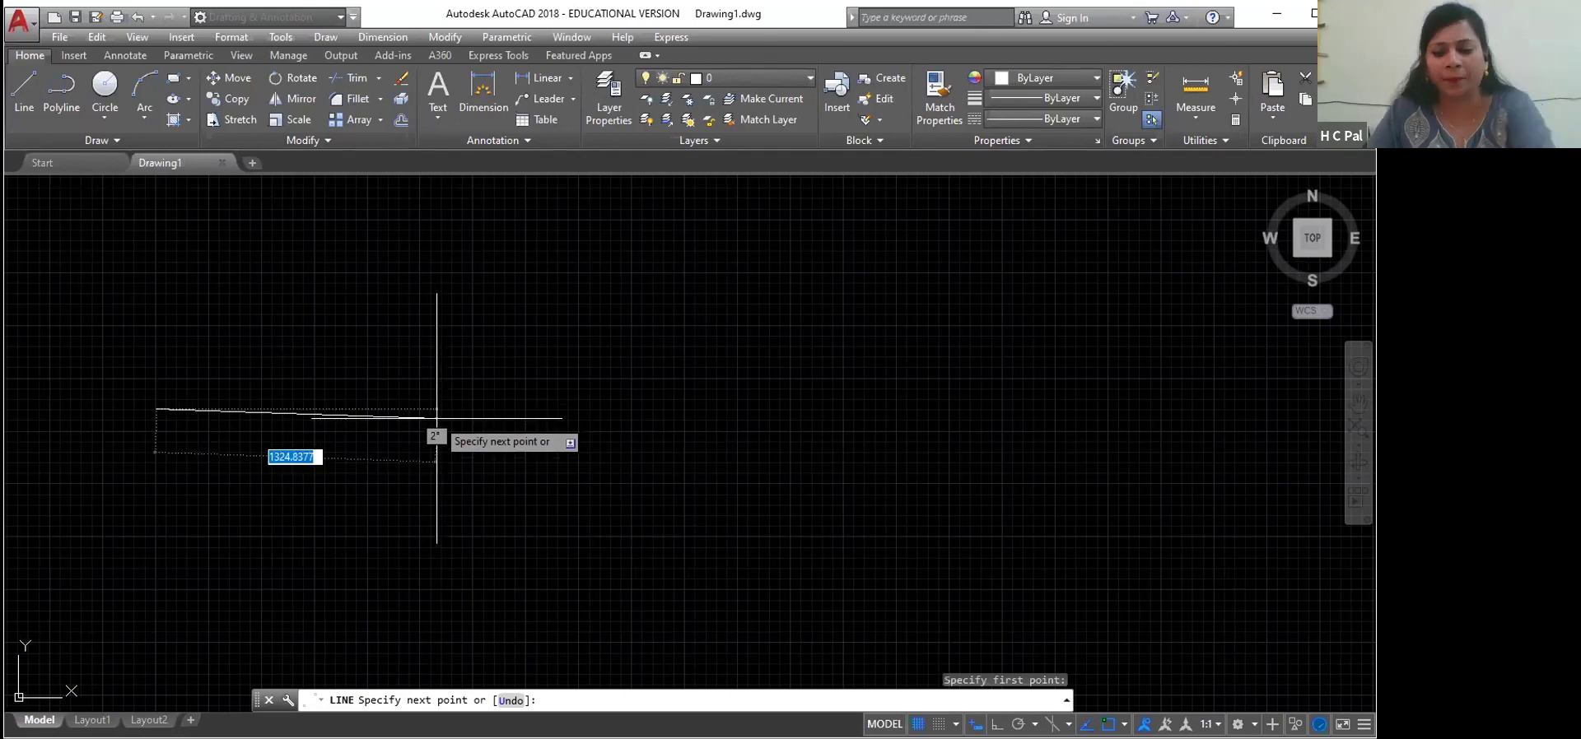
key(F8)
click(445, 483)
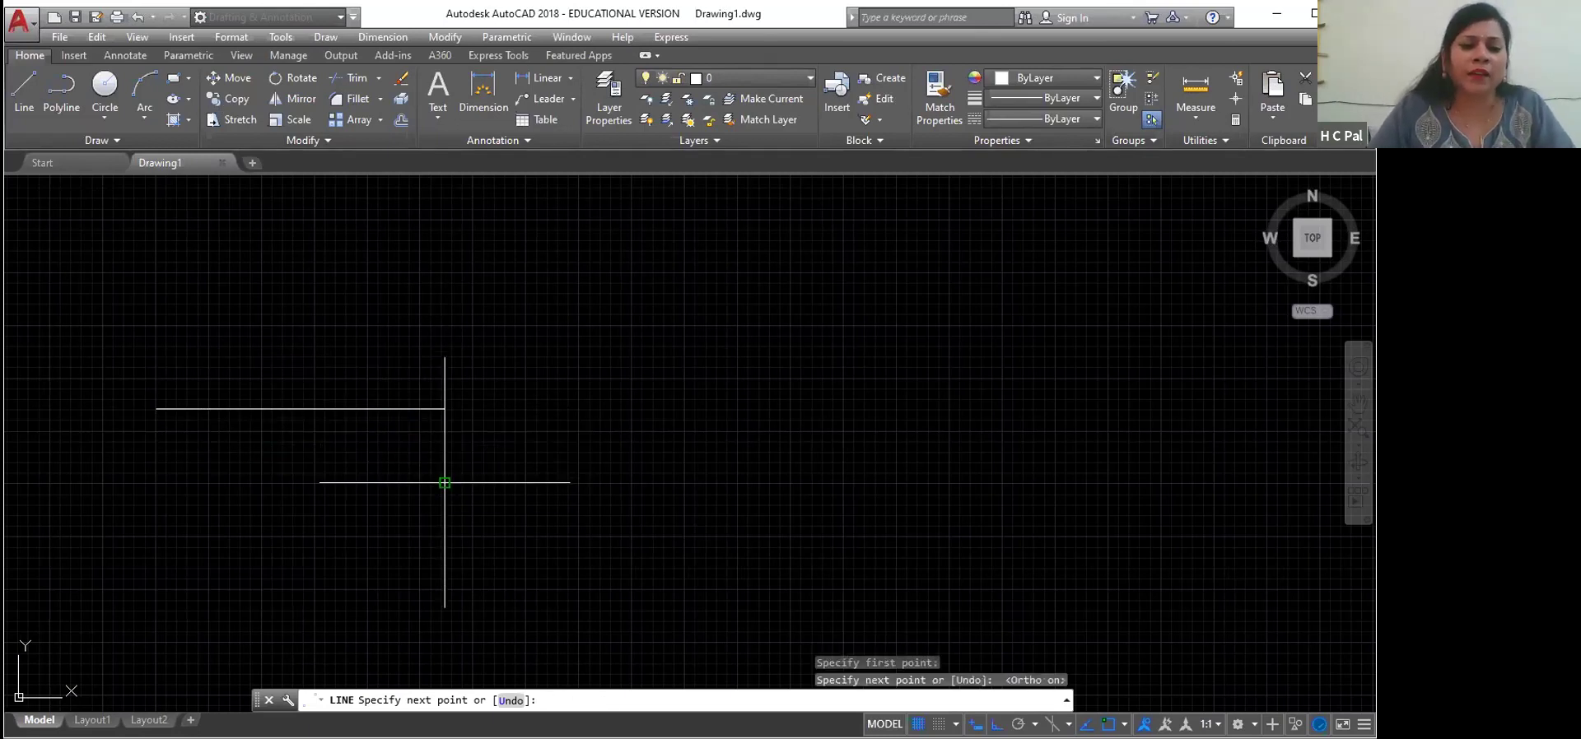
click(444, 484)
click(295, 483)
click(295, 549)
click(507, 549)
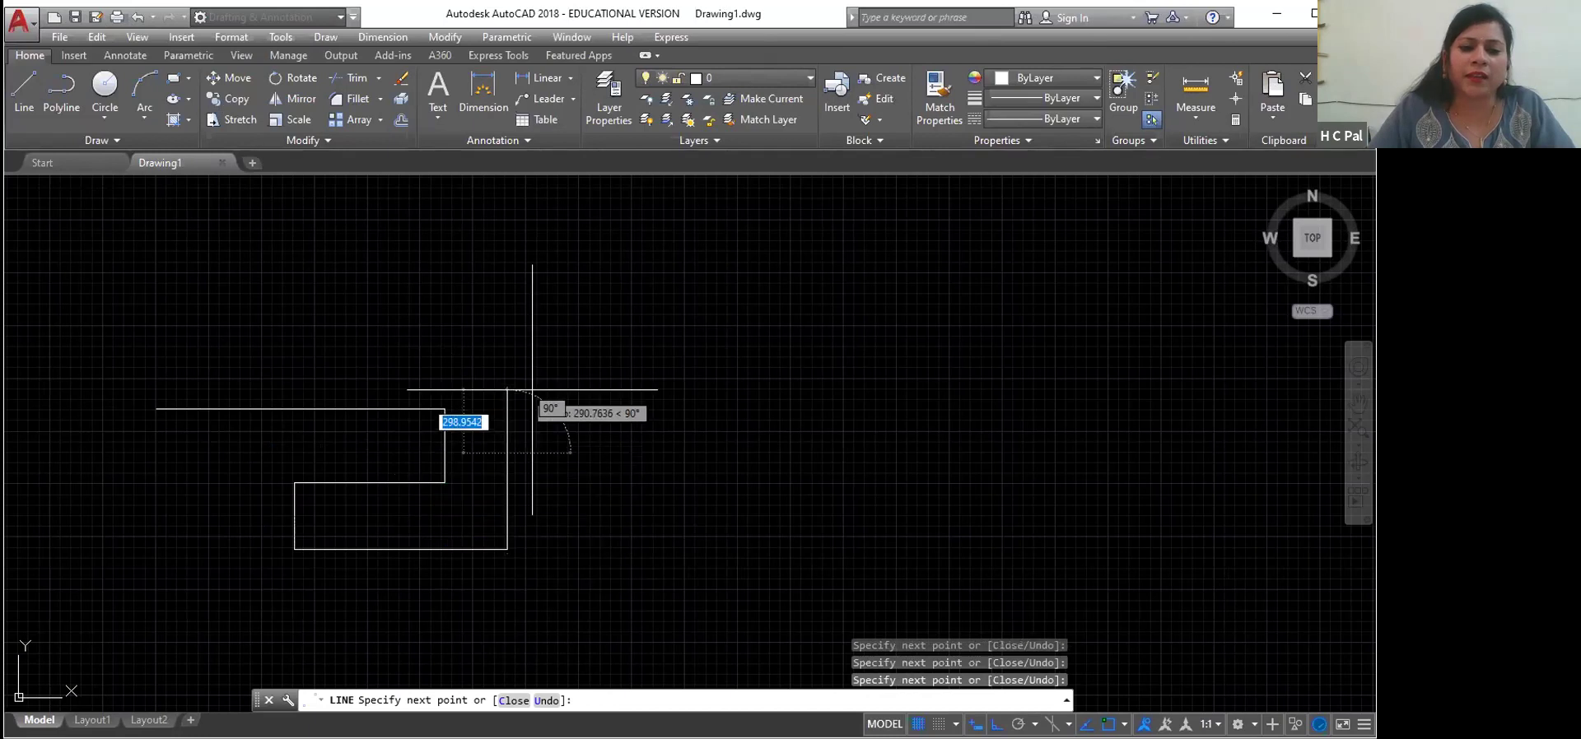
click(560, 452)
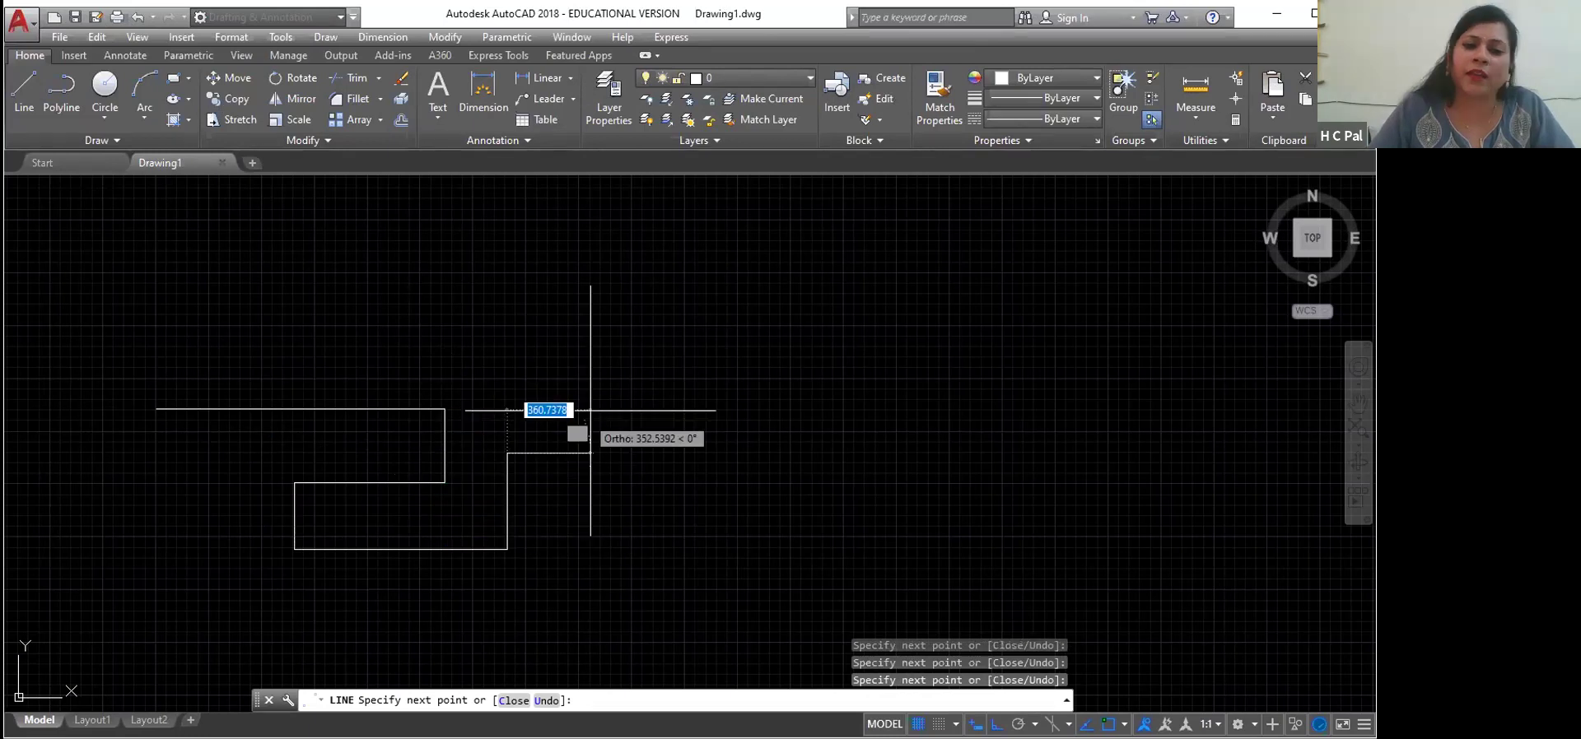
click(647, 451)
click(642, 344)
click(495, 277)
click(496, 321)
click(681, 321)
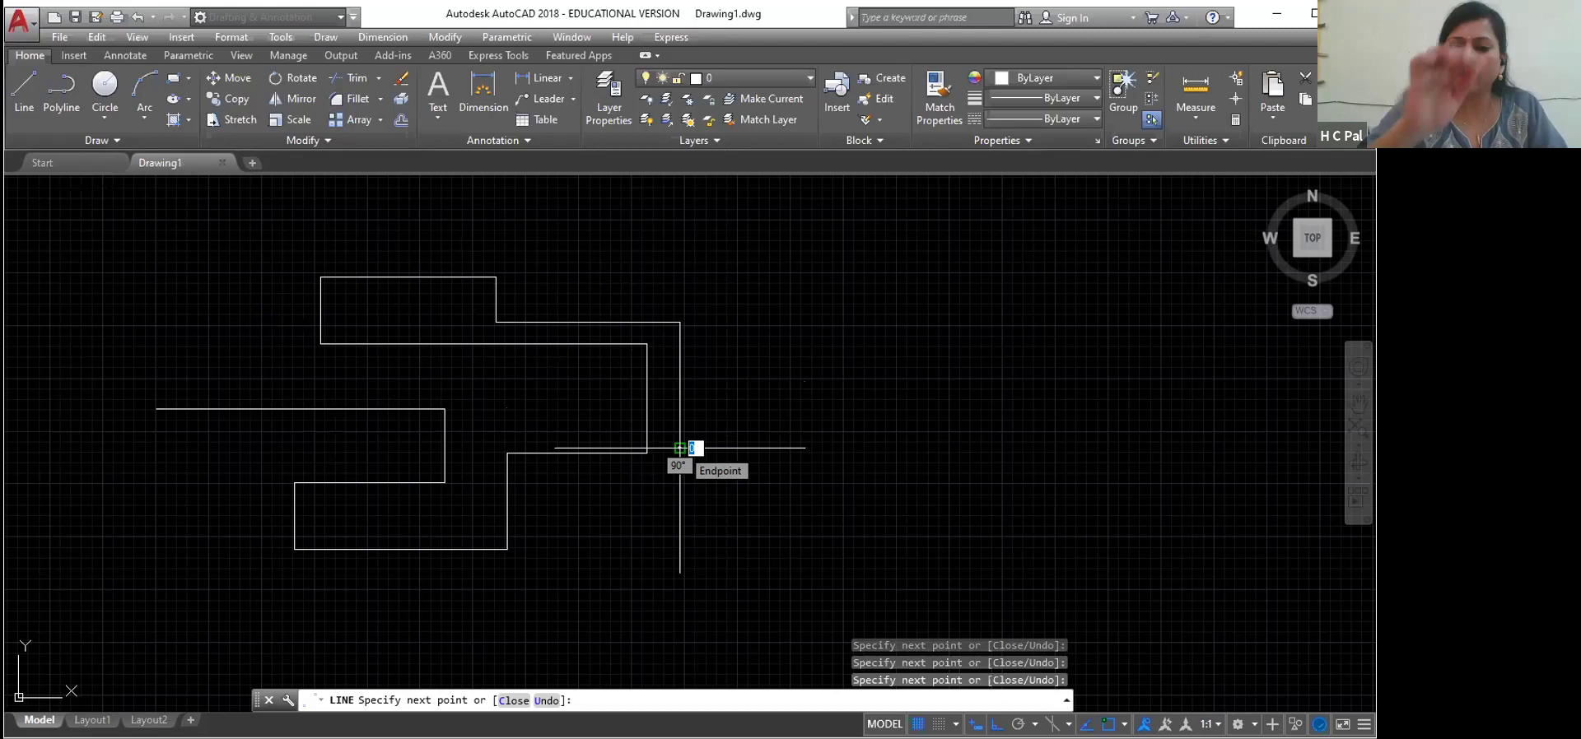
click(680, 448)
key(Return)
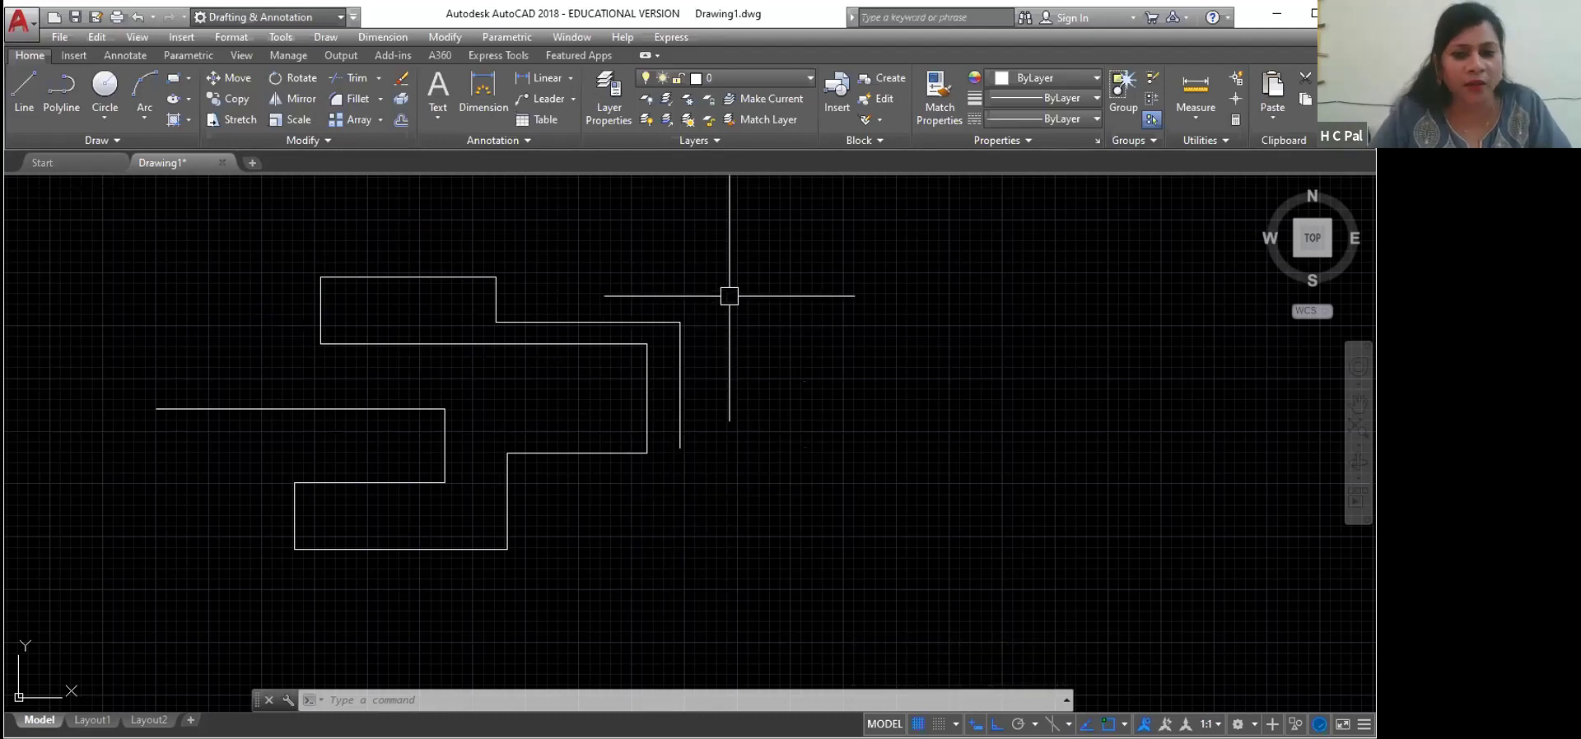
Step: Turn Ortho mode off and draw a continuous chain of angled lines beside the stepped chain, and finish the Line command
click(23, 99)
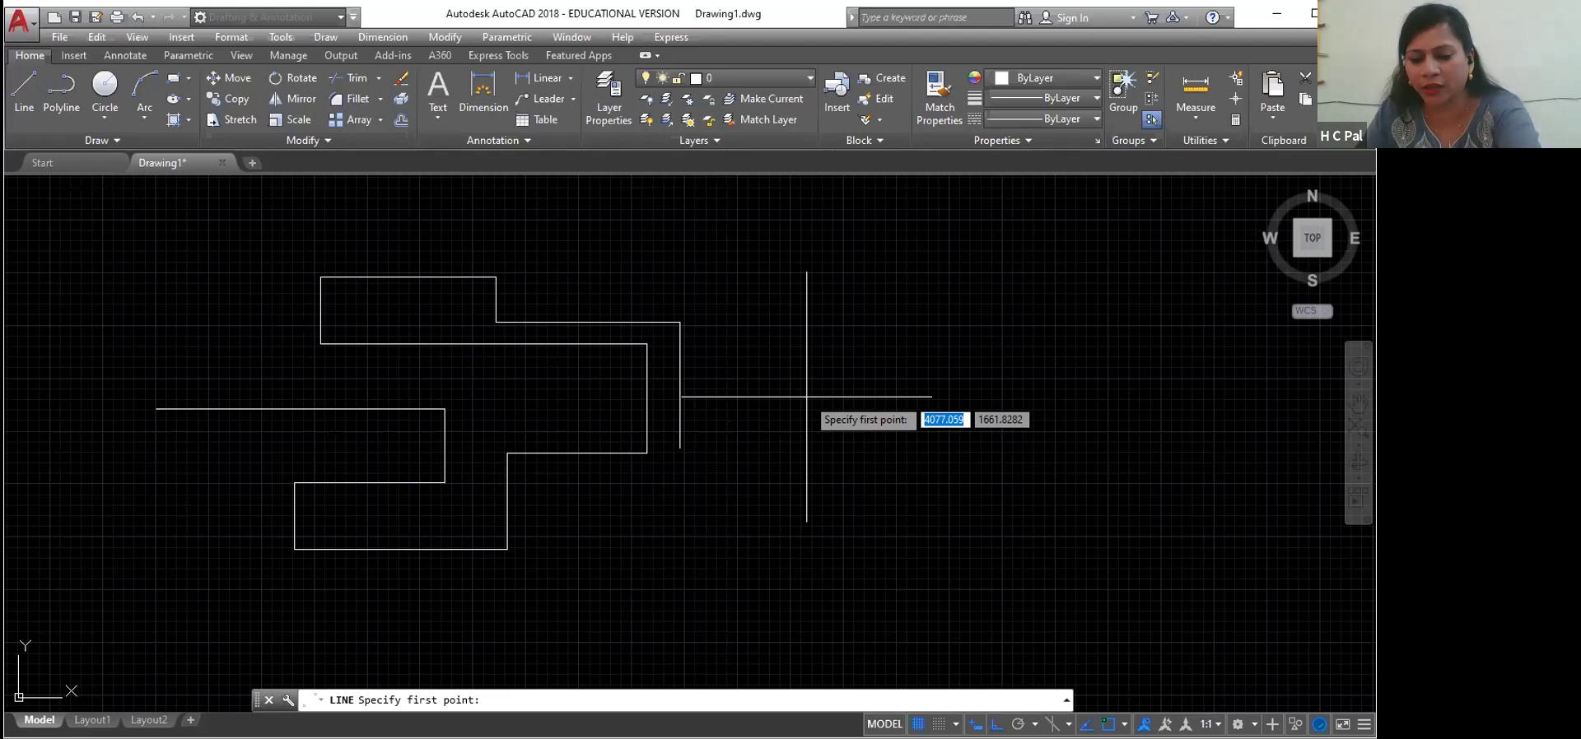
key(F8)
click(675, 518)
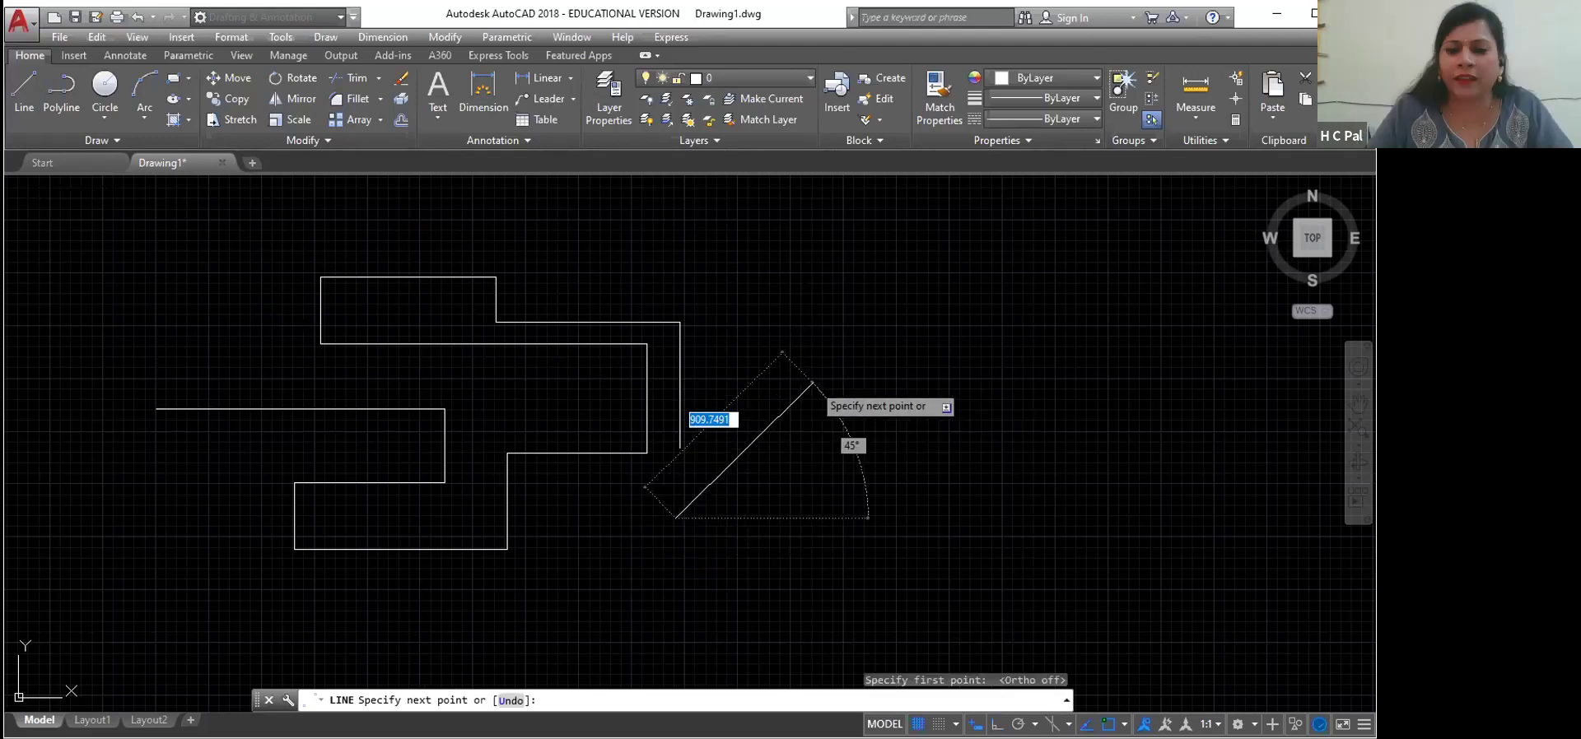
click(813, 383)
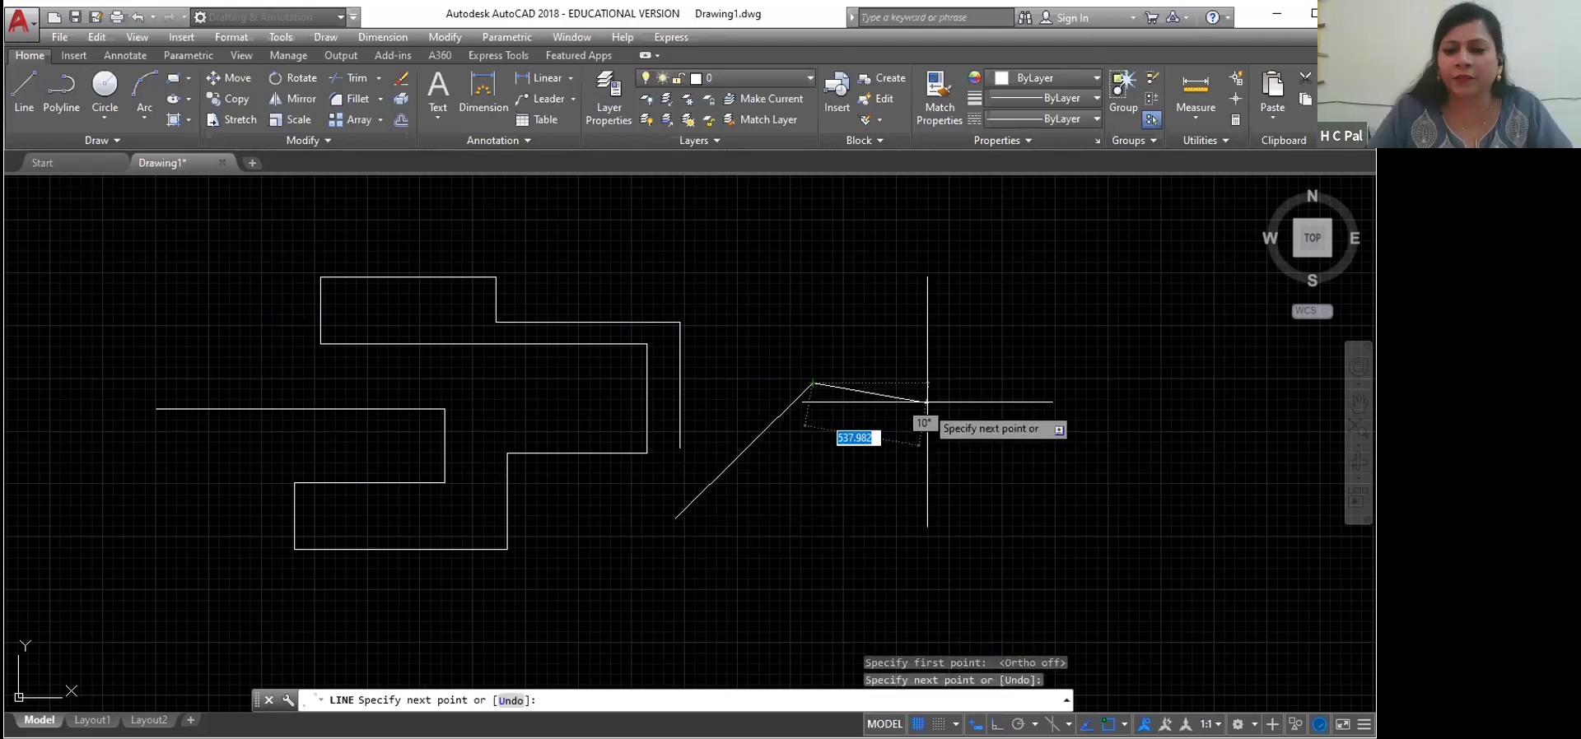
click(929, 475)
click(822, 523)
click(738, 371)
click(828, 289)
click(757, 263)
click(815, 334)
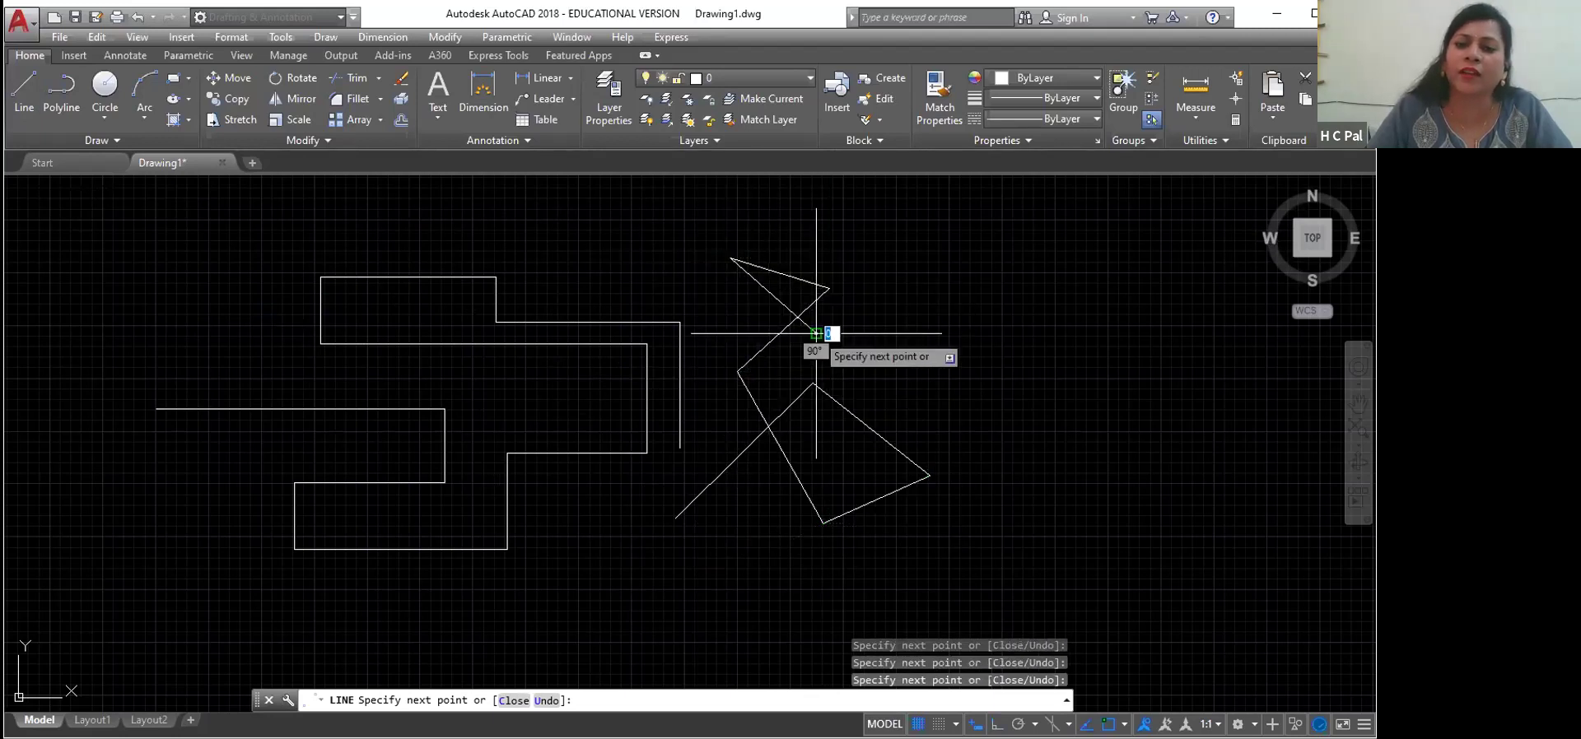
click(1002, 352)
click(1002, 440)
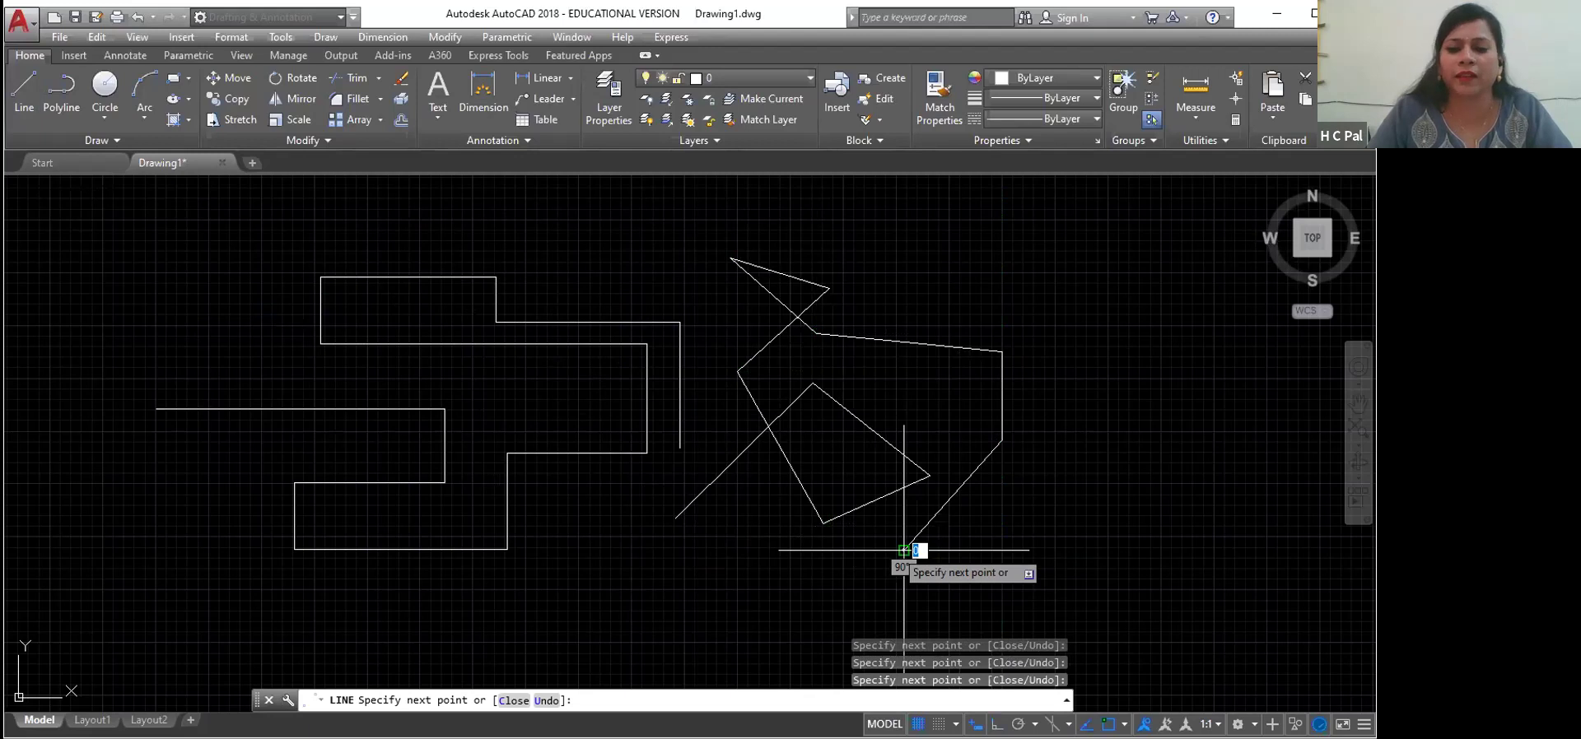
click(904, 550)
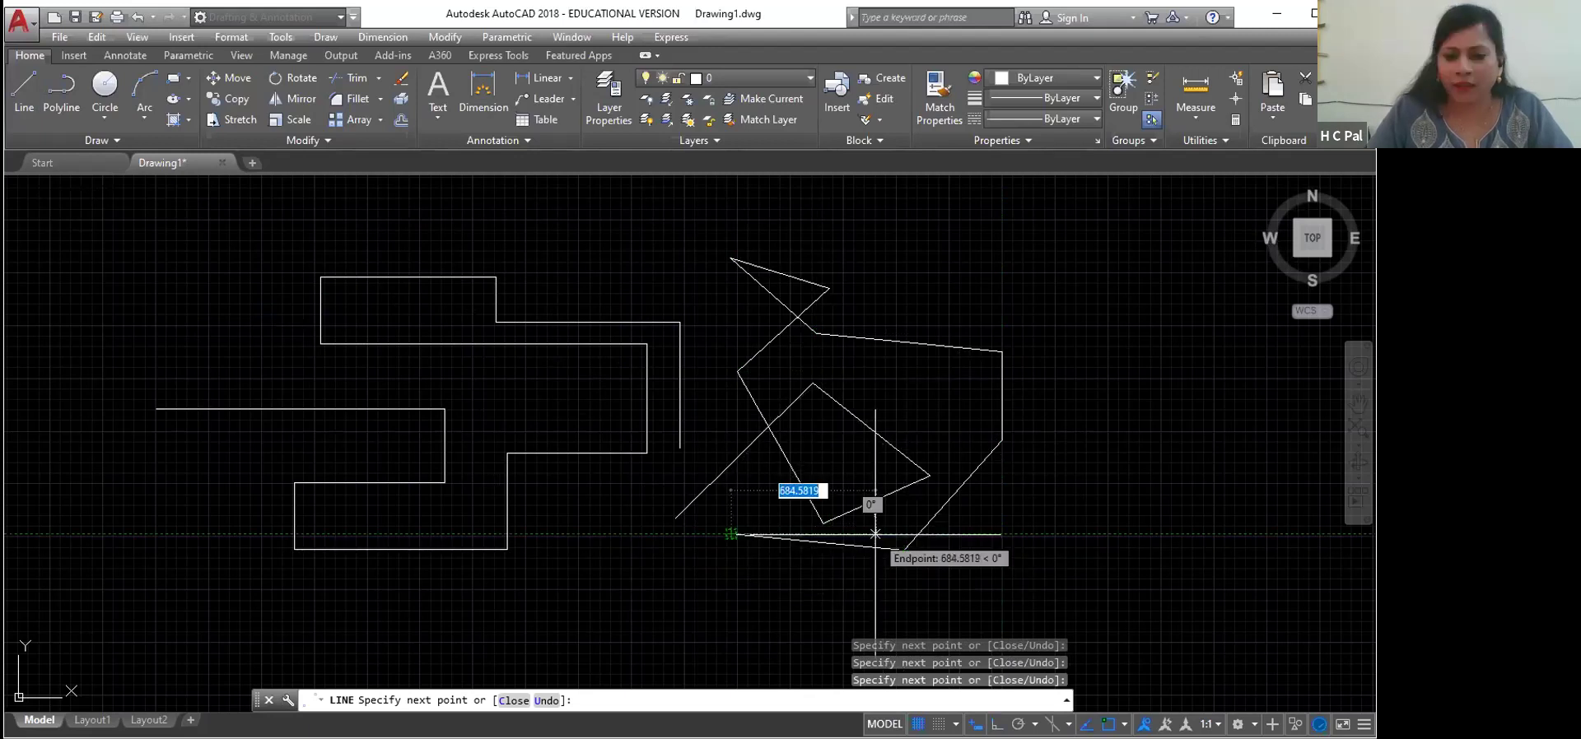
click(874, 533)
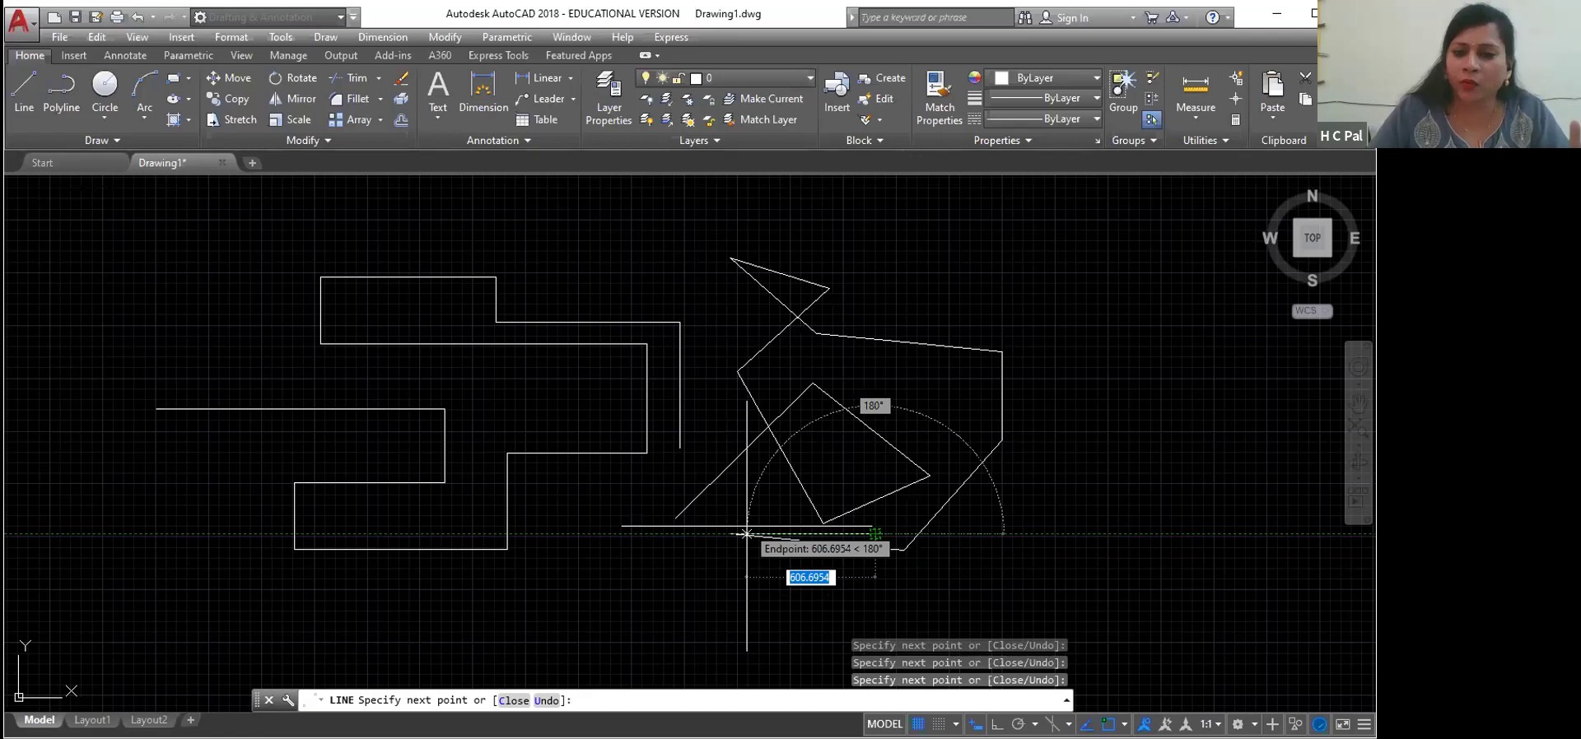
right_click(750, 355)
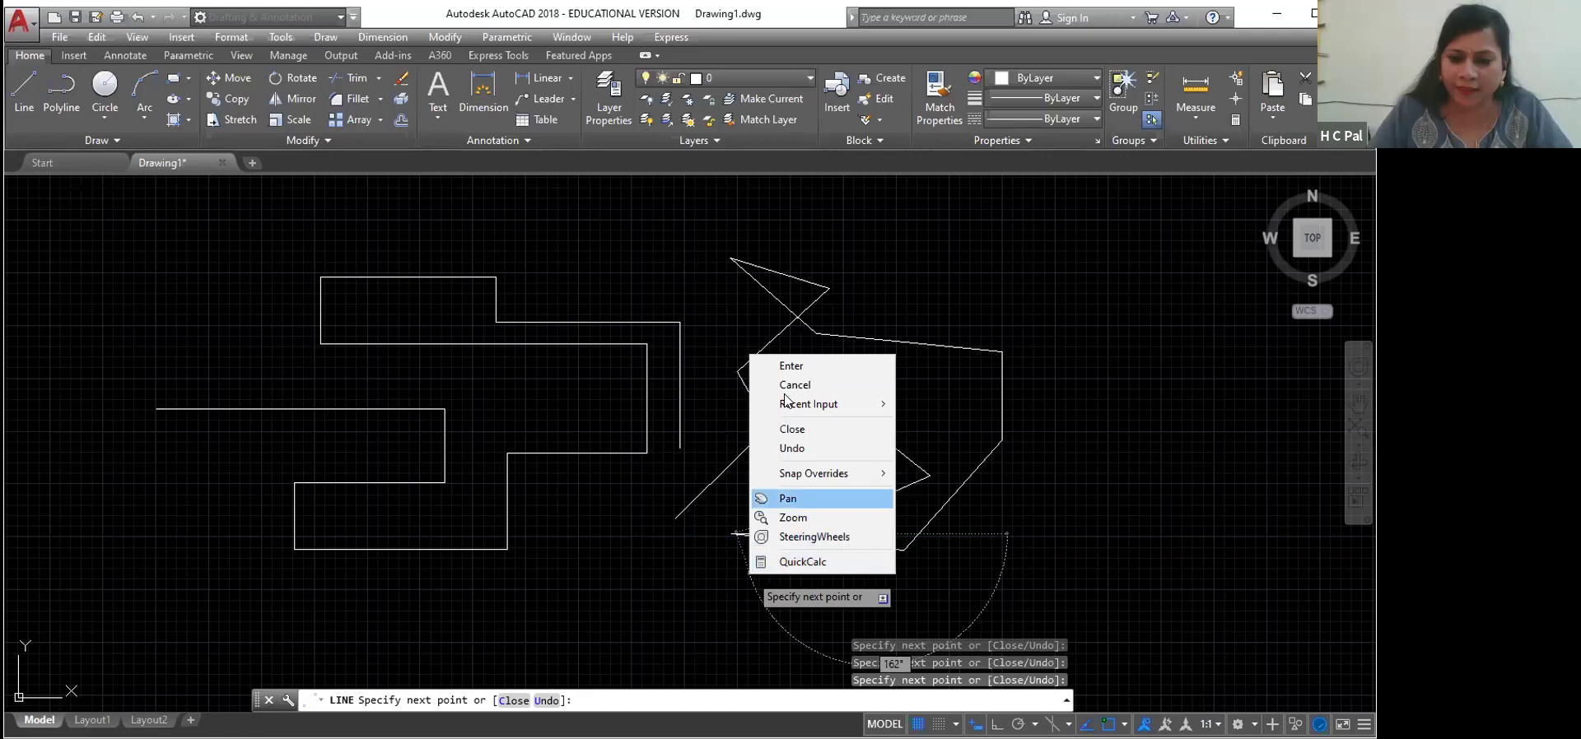
click(790, 365)
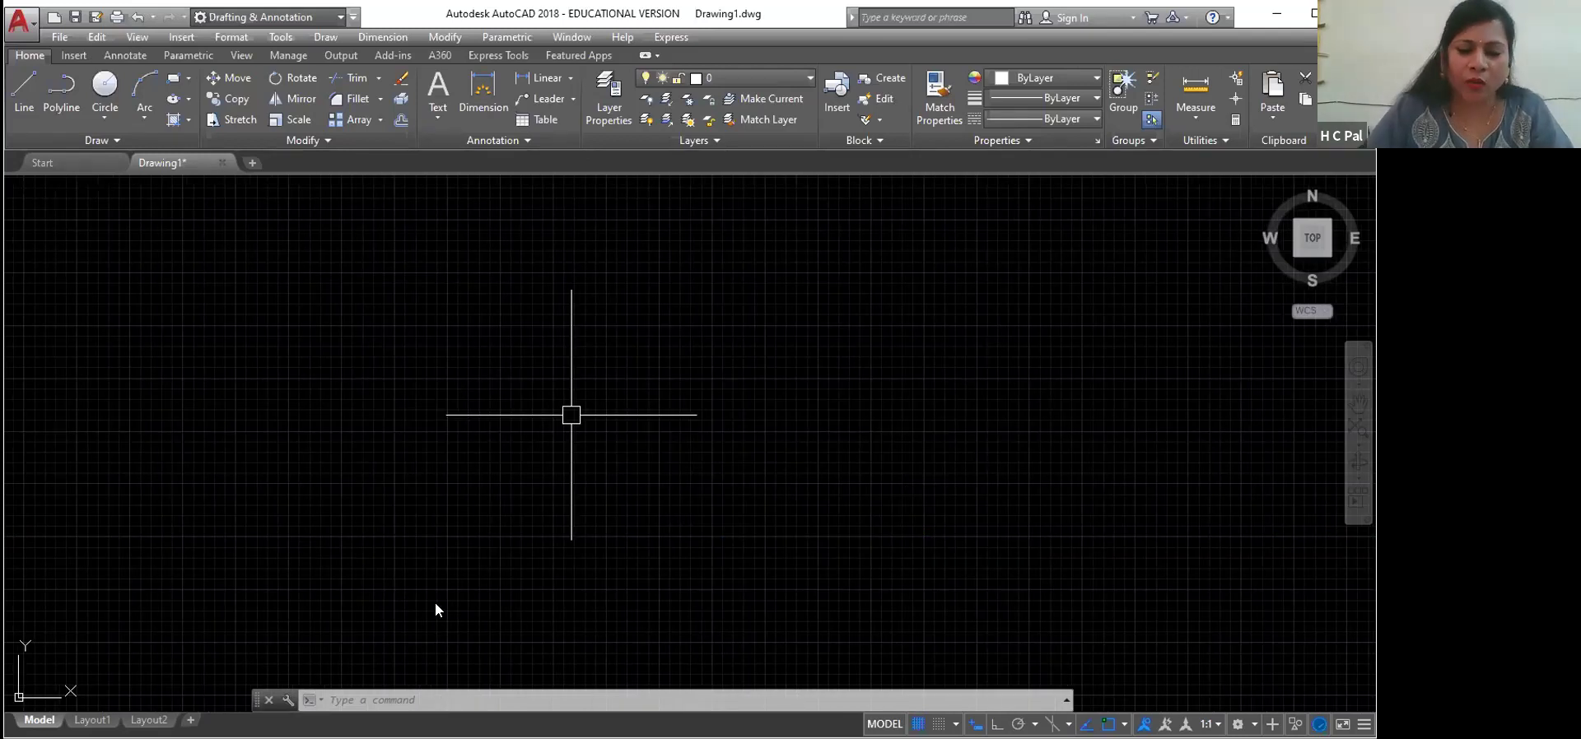
Step: Examine the list of commands suggested for the letter L at the cursor
text(L)
scroll(523, 676, down, 5)
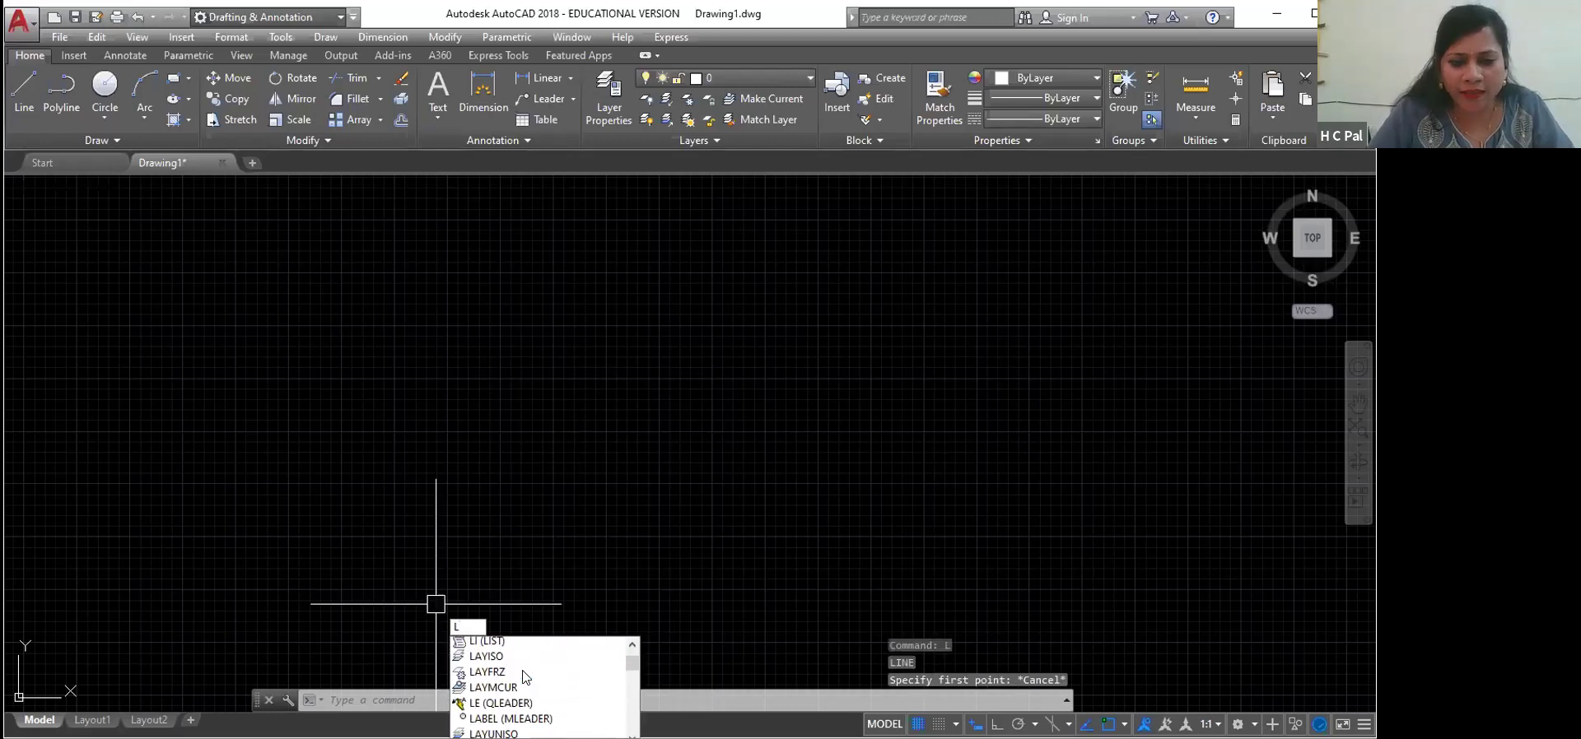
scroll(563, 698, down, 4)
scroll(567, 700, down, 6)
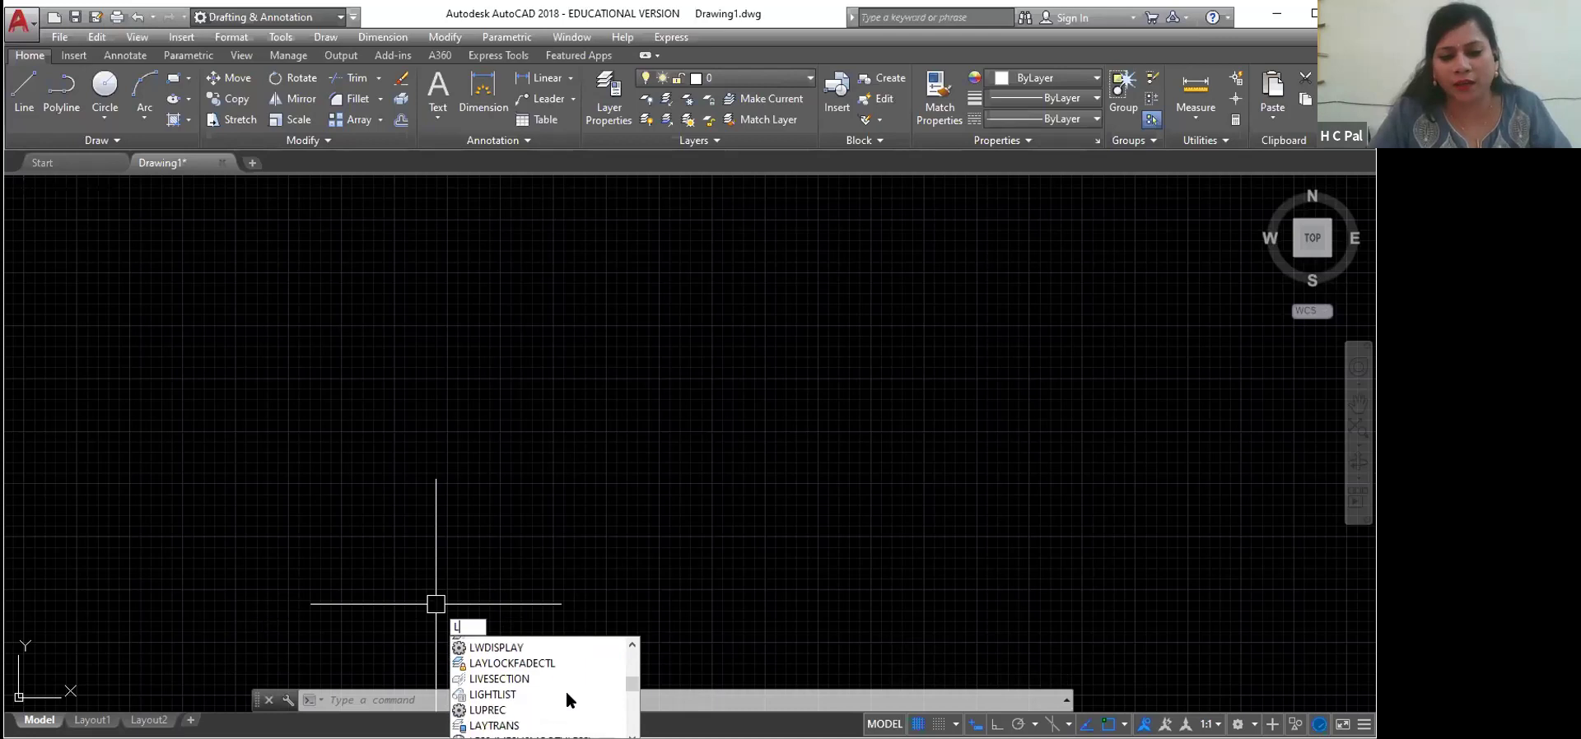
scroll(567, 700, up, 3)
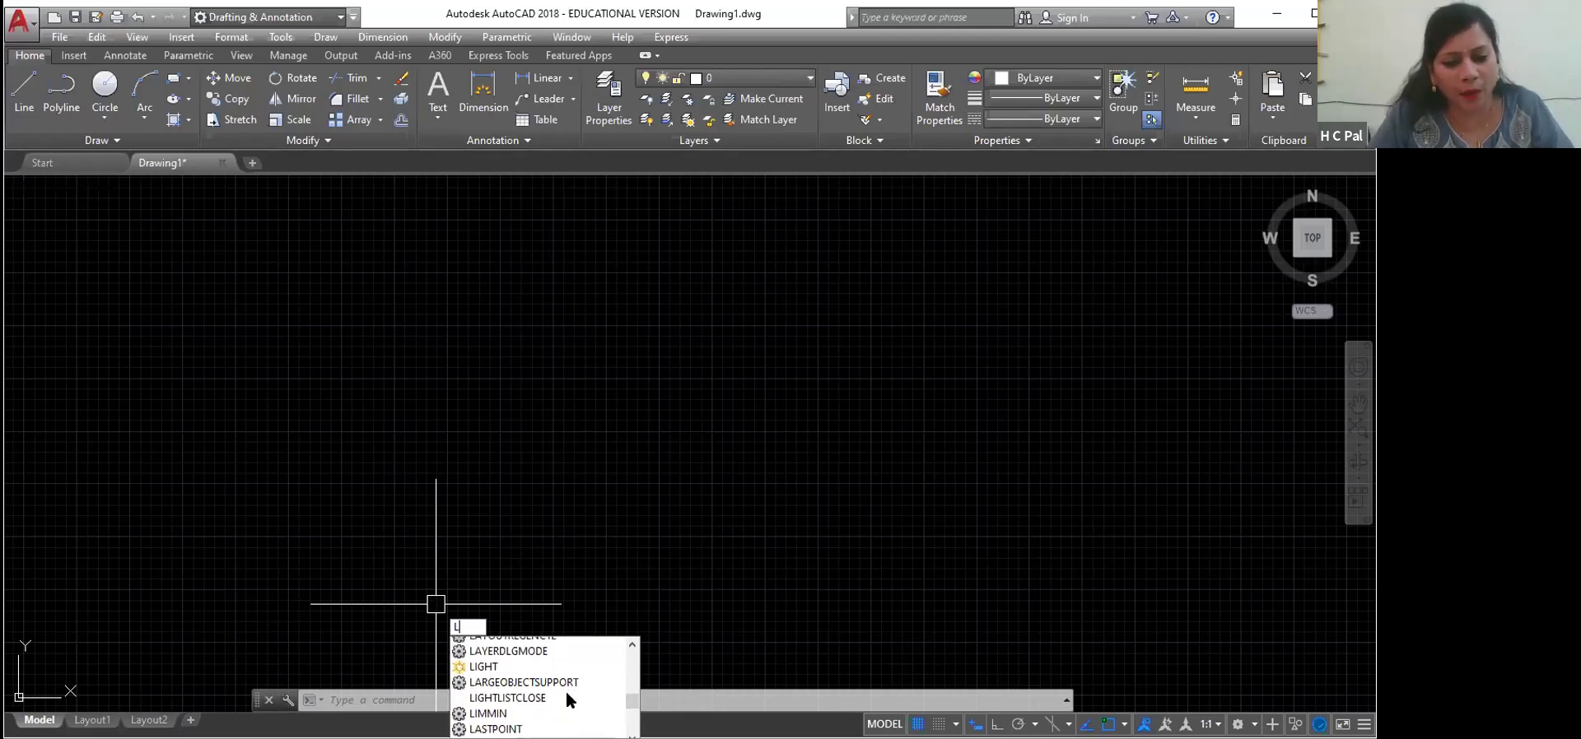
scroll(567, 699, up, 6)
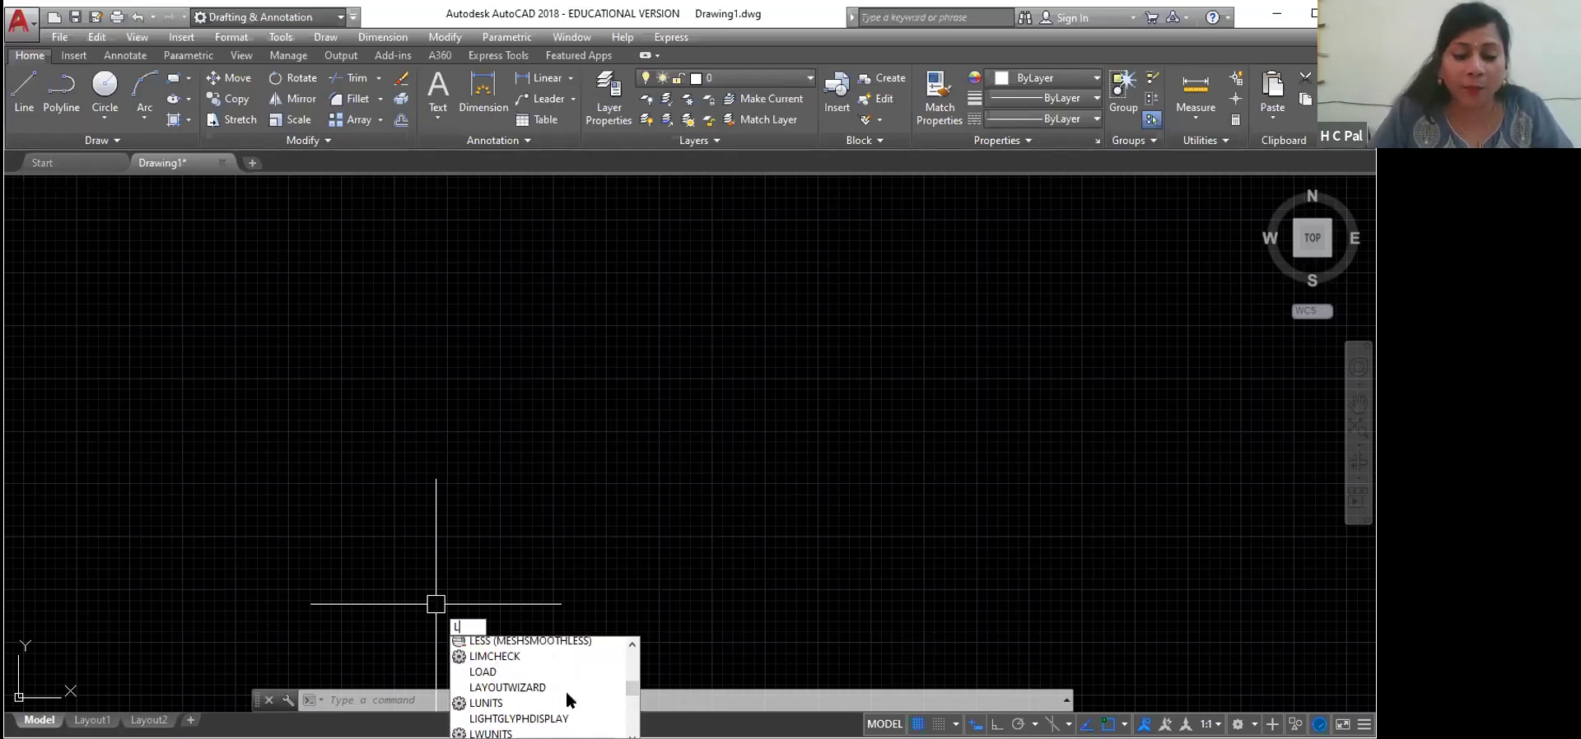
scroll(568, 699, up, 6)
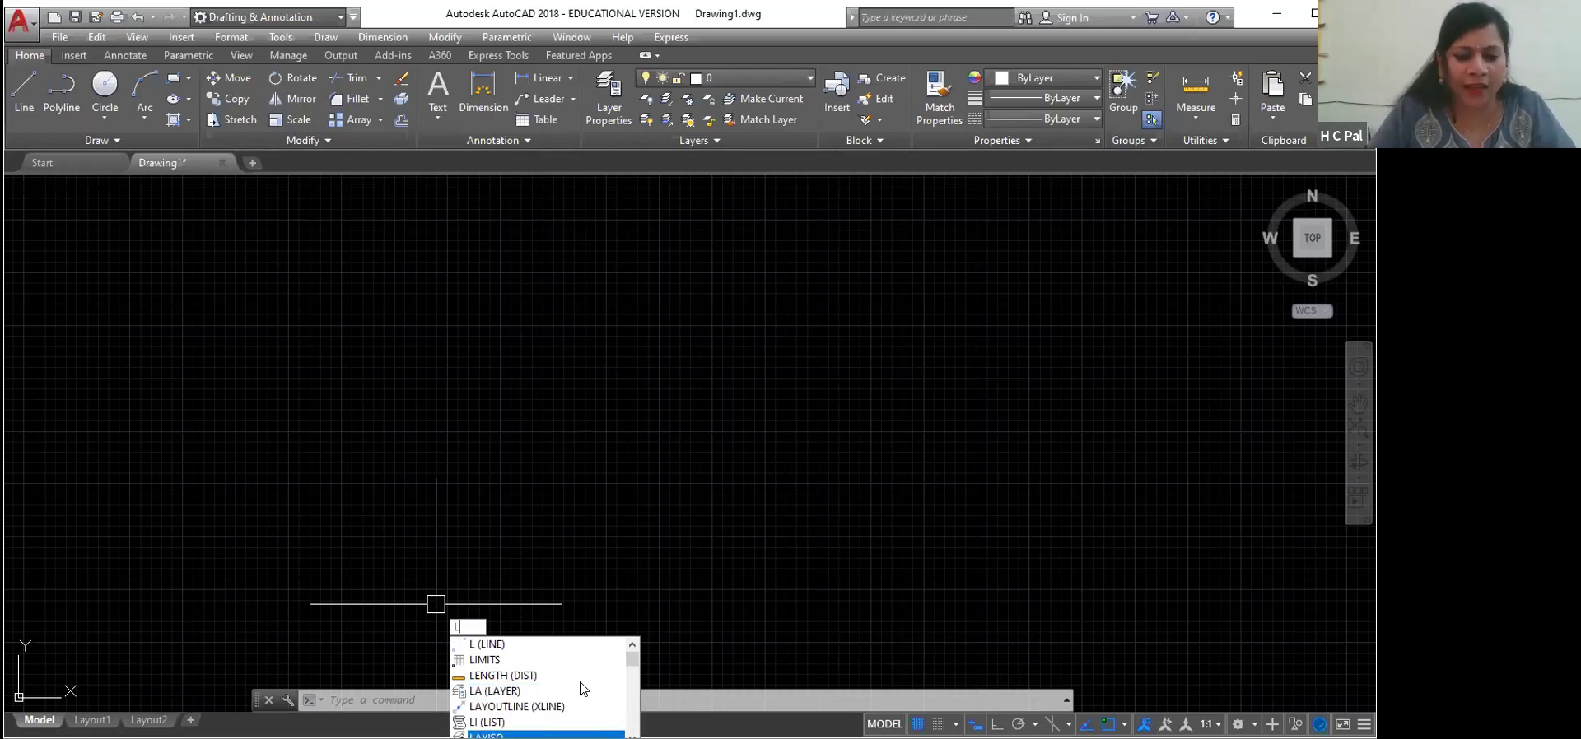
scroll(574, 700, down, 5)
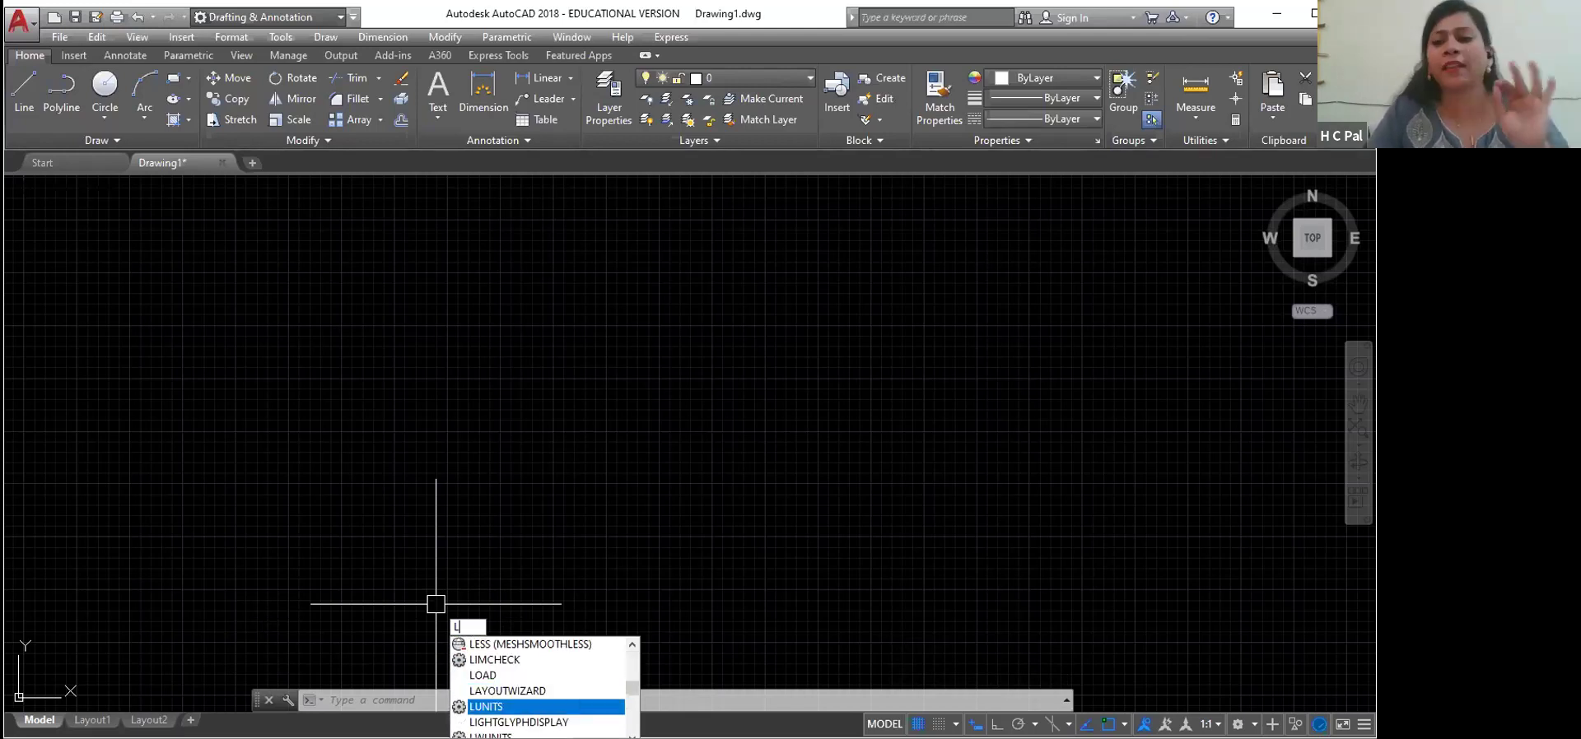
key(Down)
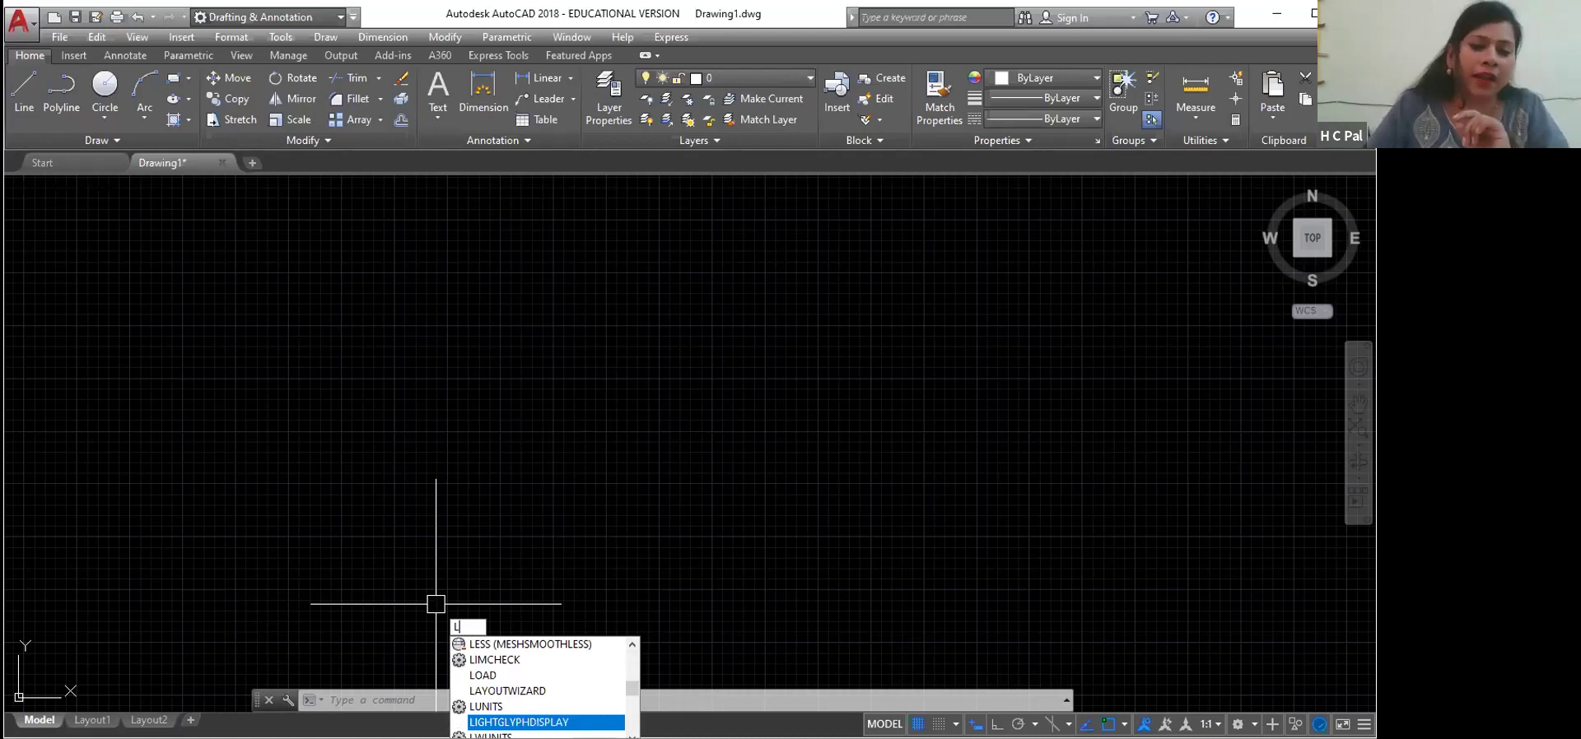
scroll(527, 683, down, 3)
scroll(528, 686, down, 8)
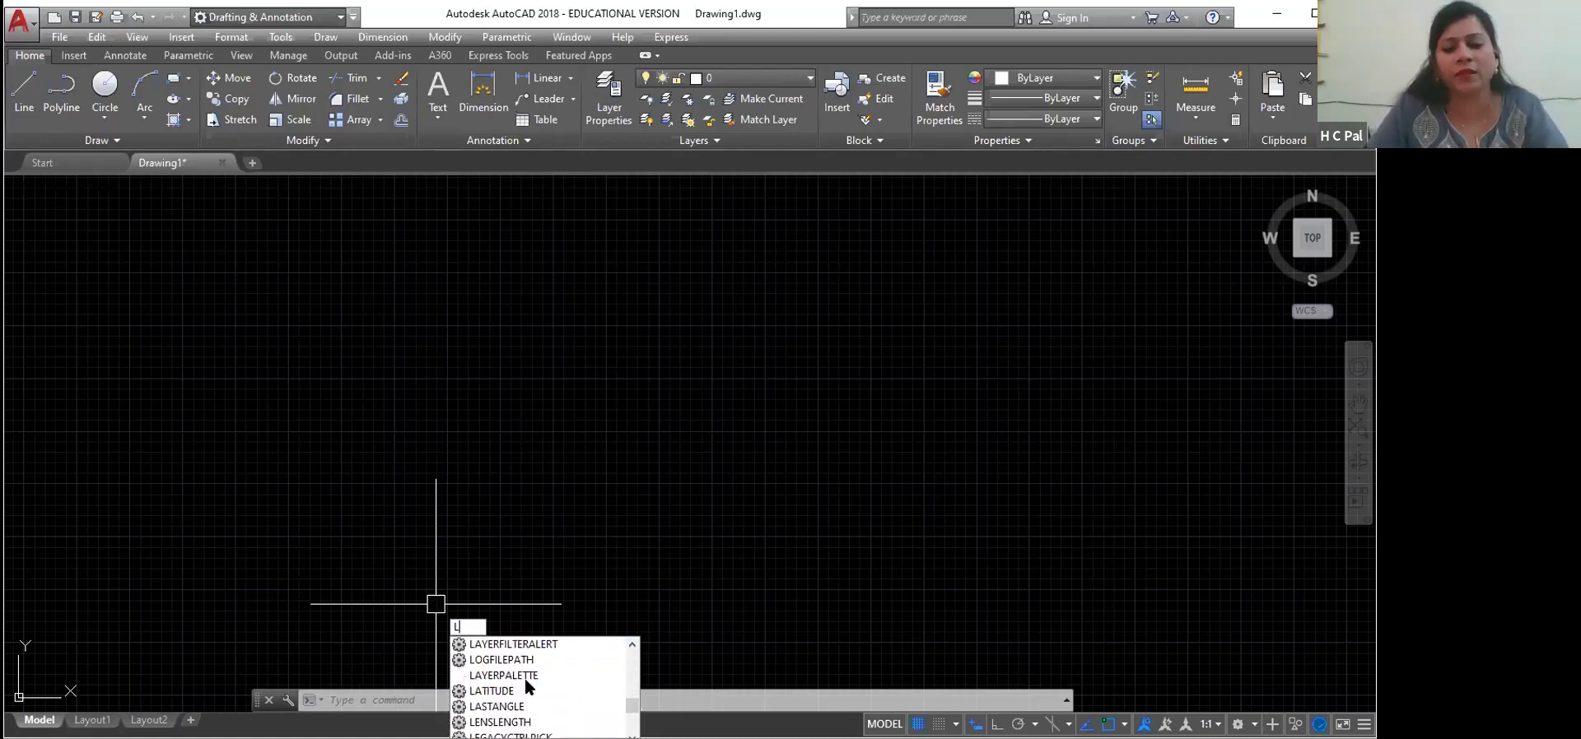
scroll(528, 686, up, 7)
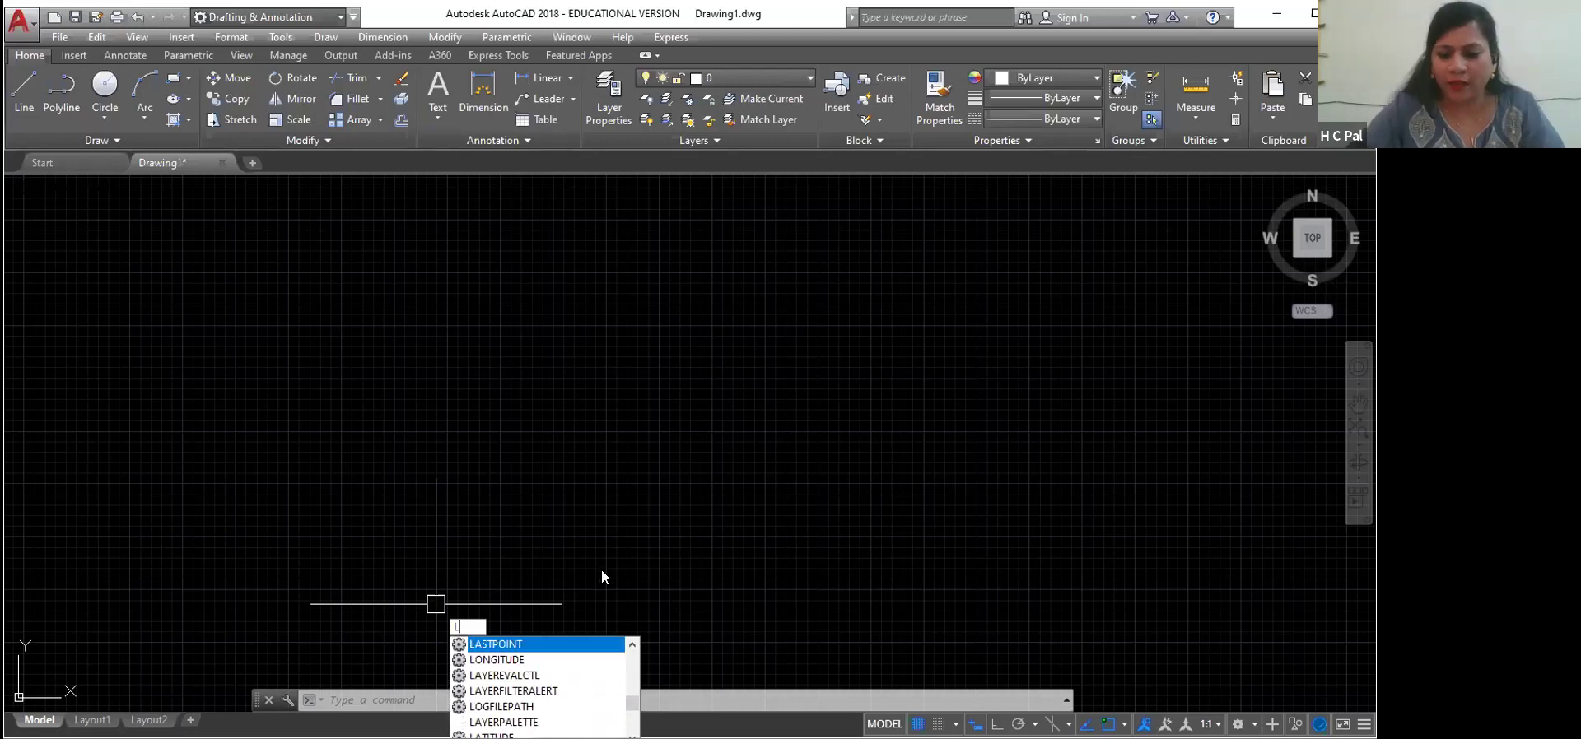
Step: Replace the command entry with C (CIRCLE) and draw a circle with a radius of about 493
key(BackSpace)
text(C)
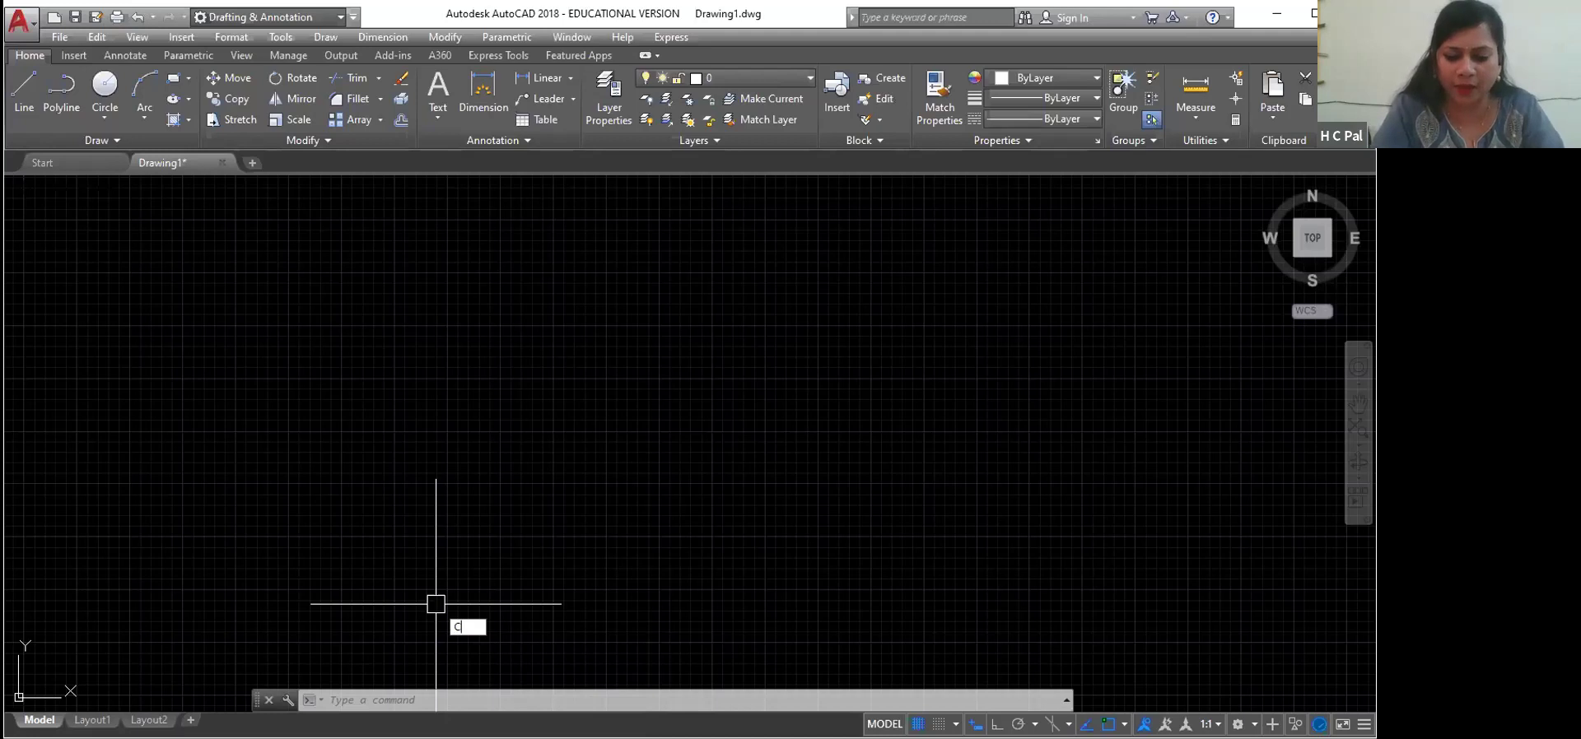
key(Return)
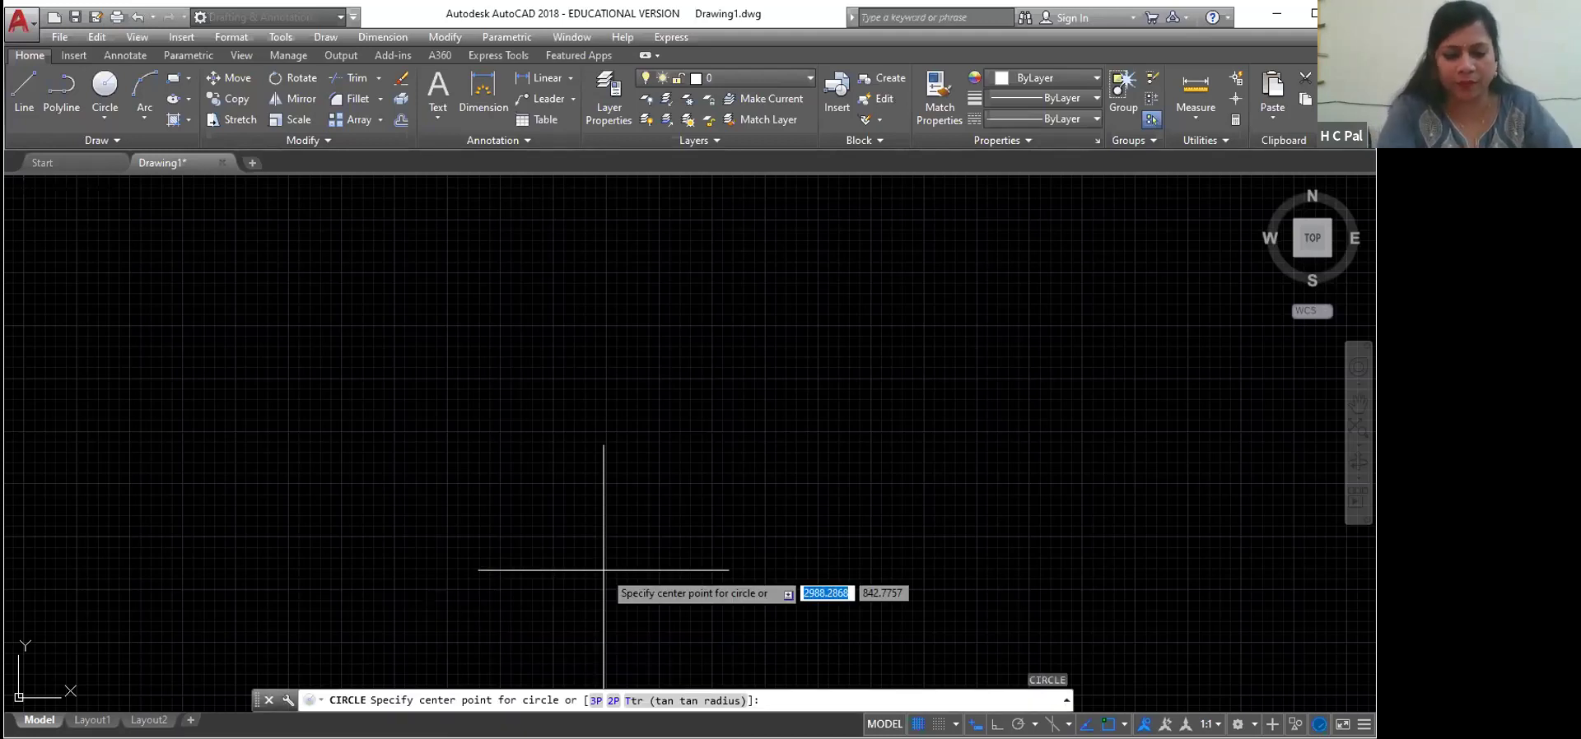
click(408, 389)
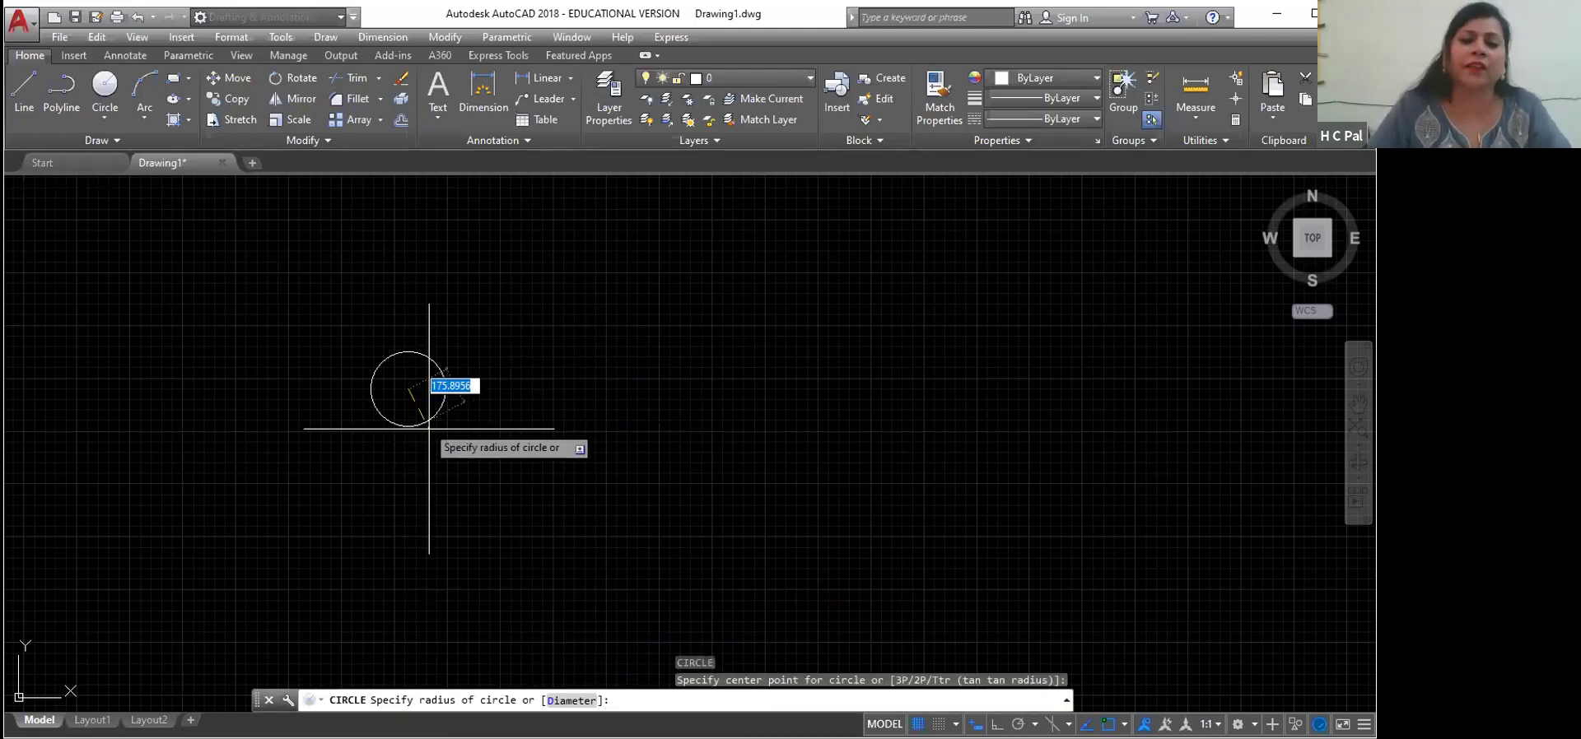
click(494, 449)
click(458, 382)
click(457, 381)
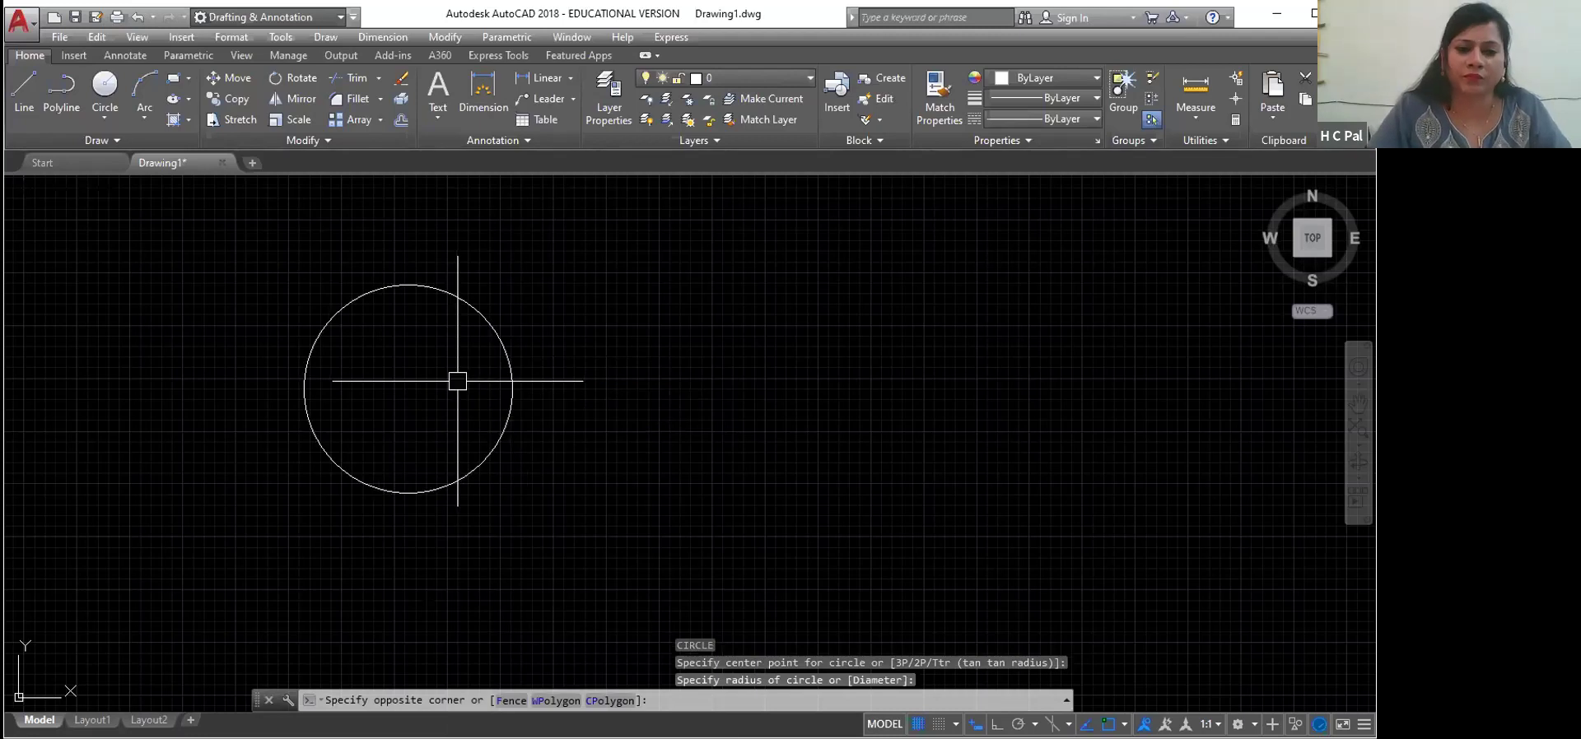
click(572, 392)
Step: Repeat the Circle command to draw a concentric circle with a radius of about 1084 around the first one
right_click(571, 392)
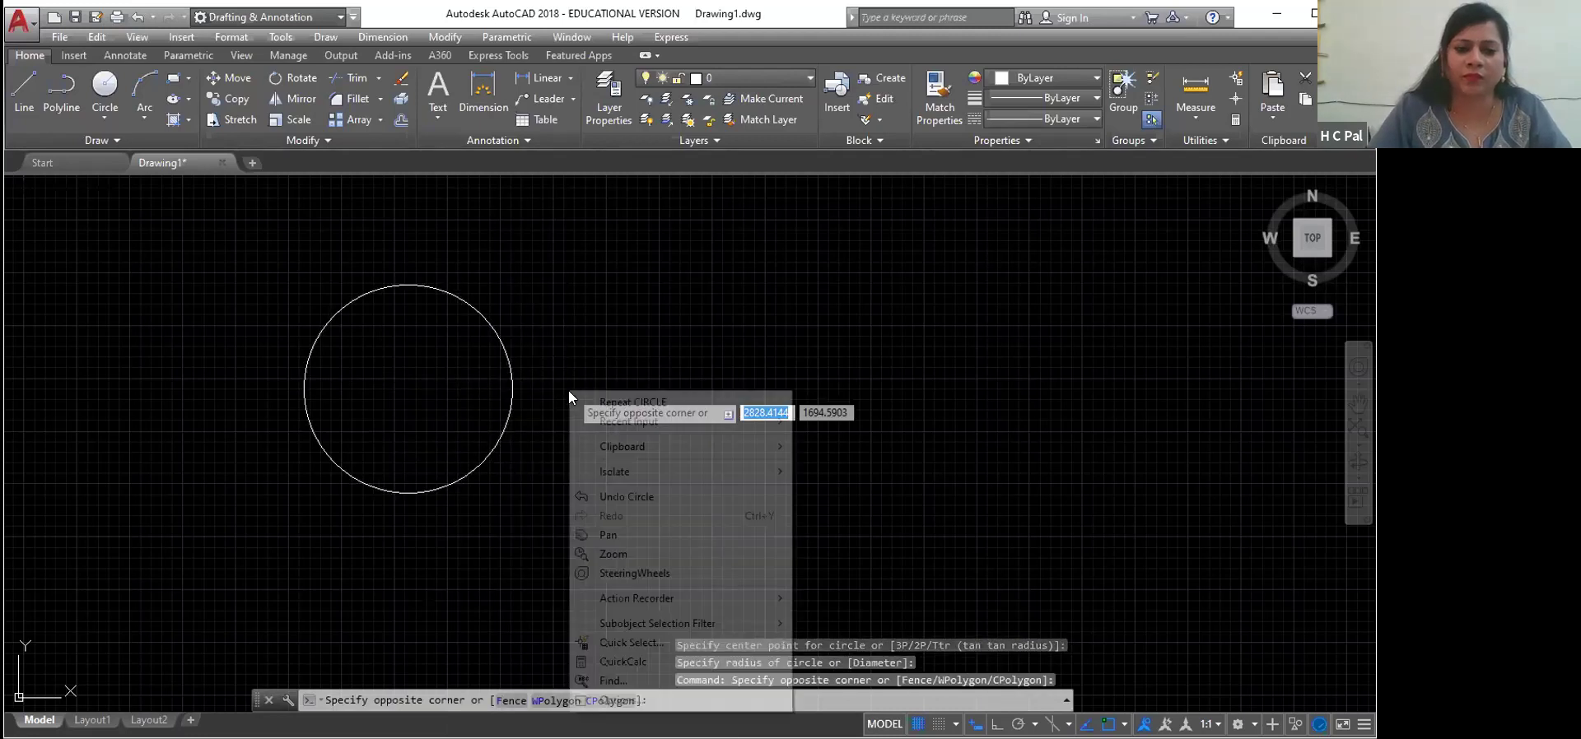
click(613, 410)
click(408, 389)
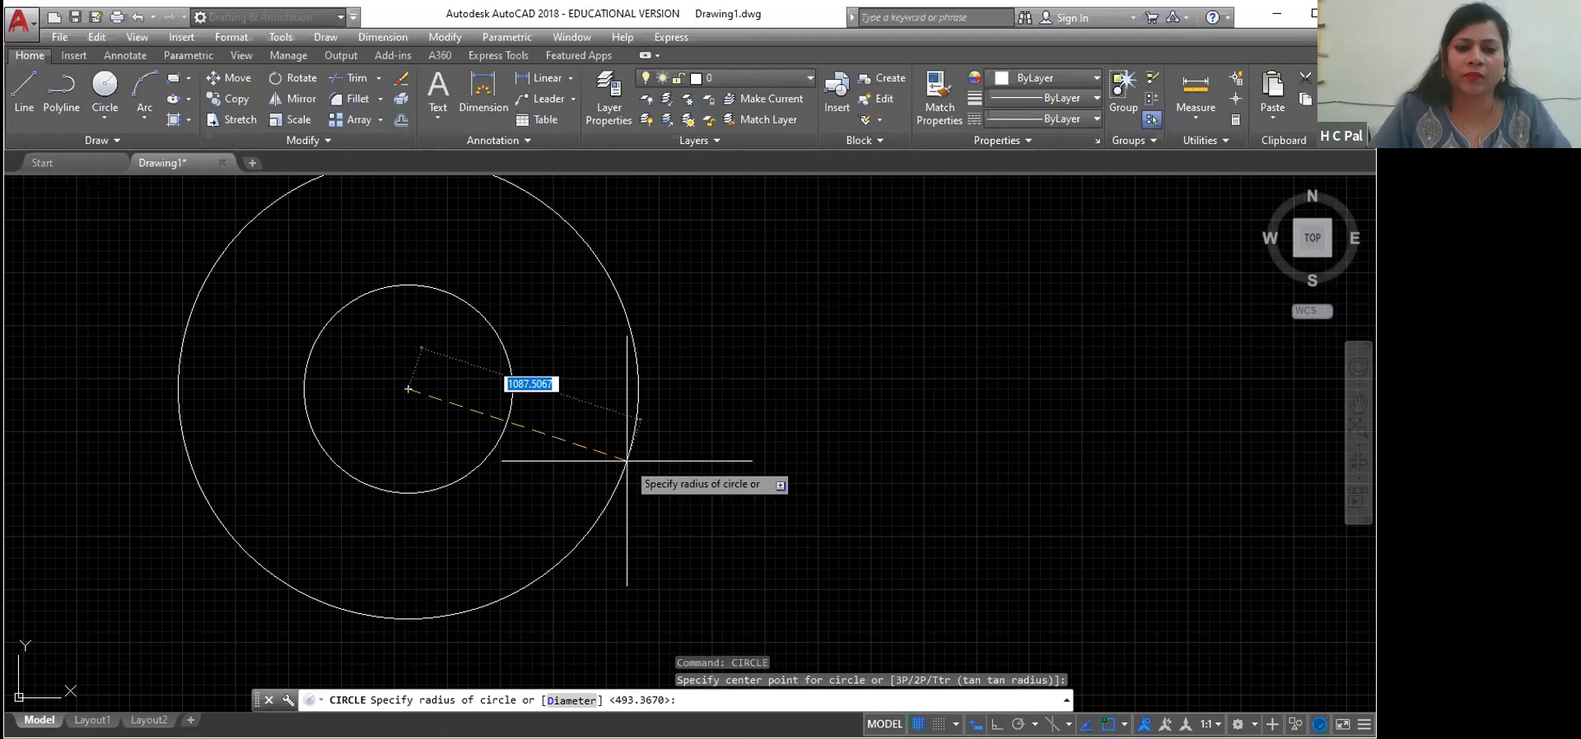
click(628, 457)
Step: Repeat the Circle command to draw a smaller third circle, centred just outside the large circle's right edge and overlapping it
right_click(706, 429)
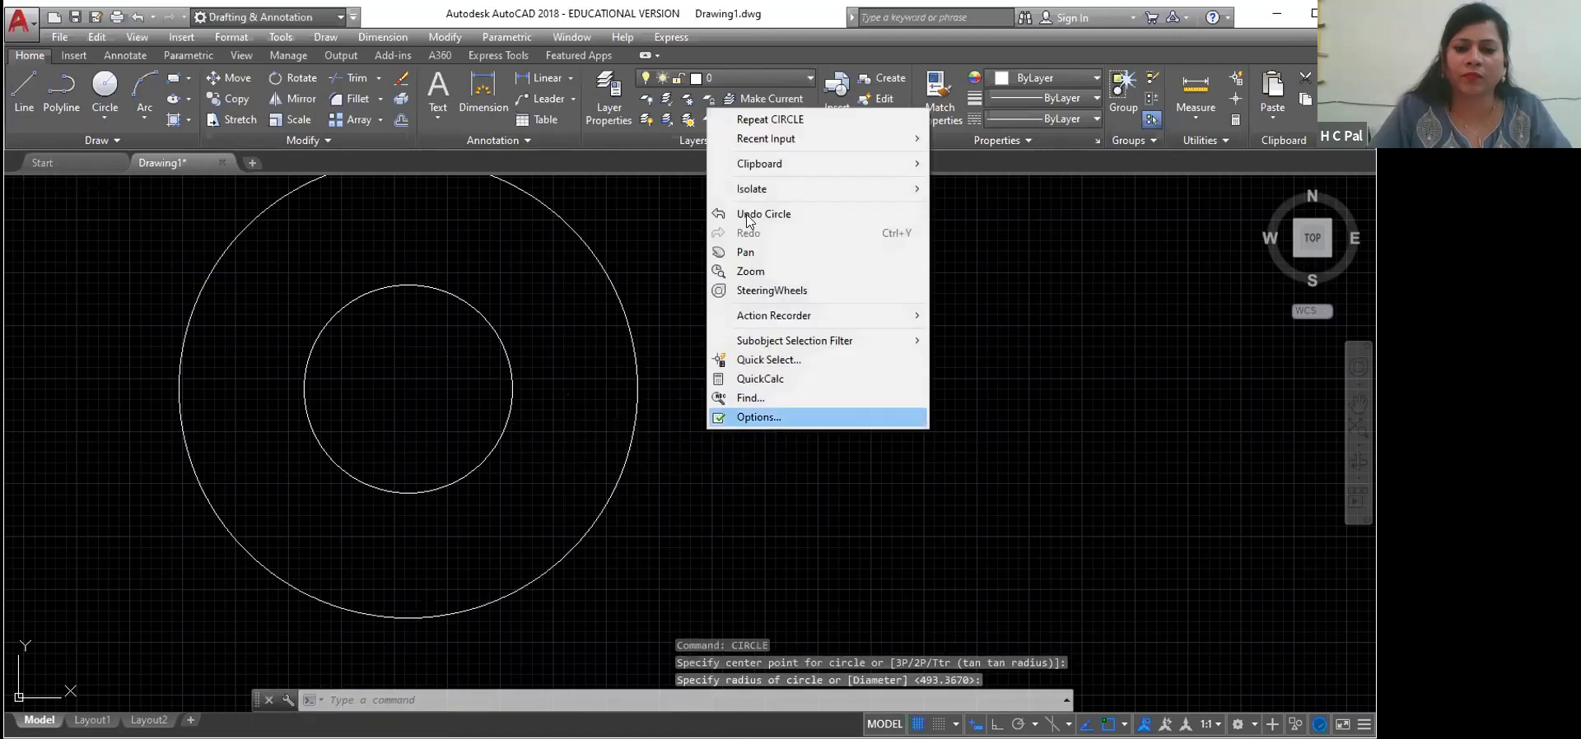
click(741, 119)
click(676, 357)
click(749, 438)
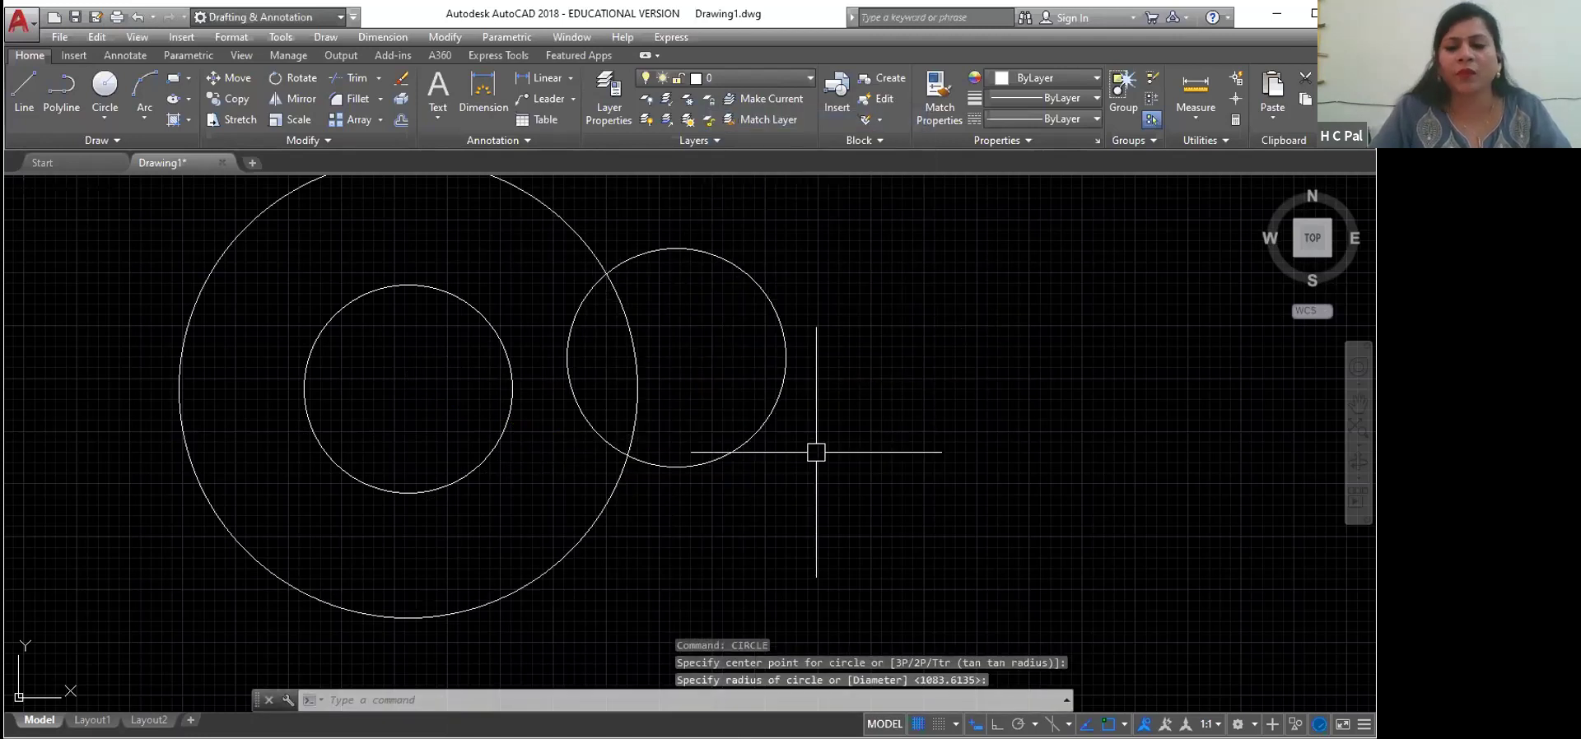
right_click(897, 440)
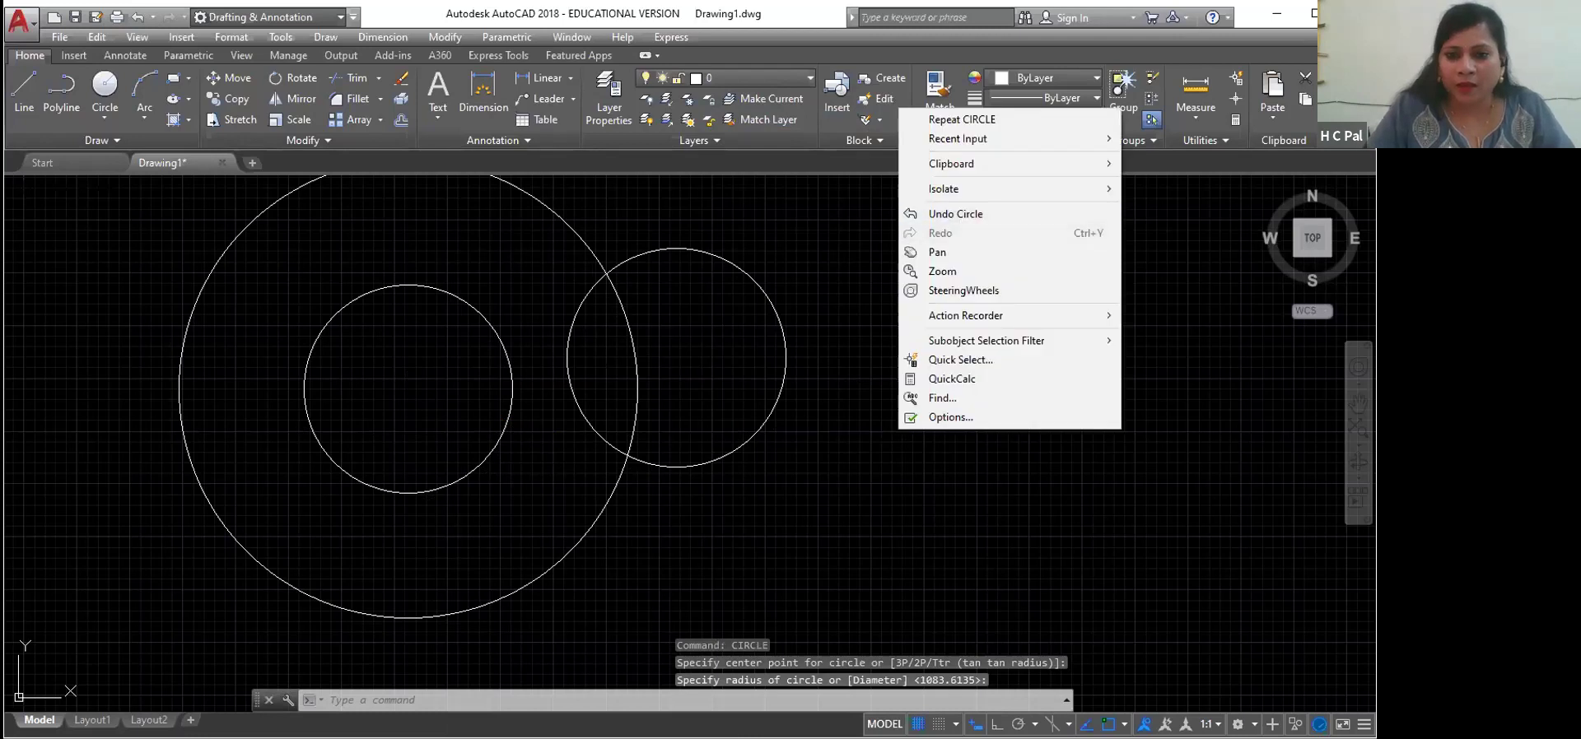
click(893, 267)
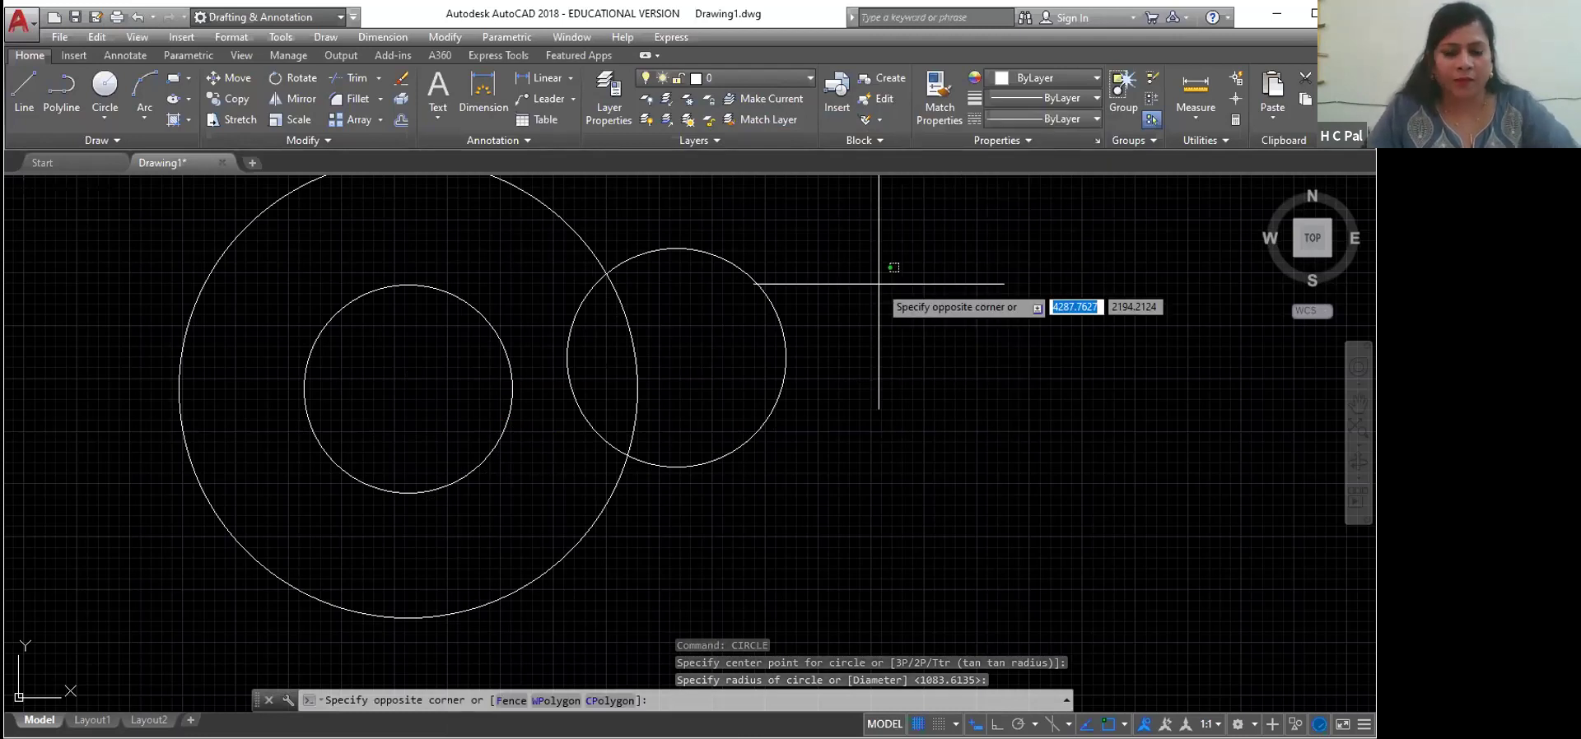
key(Escape)
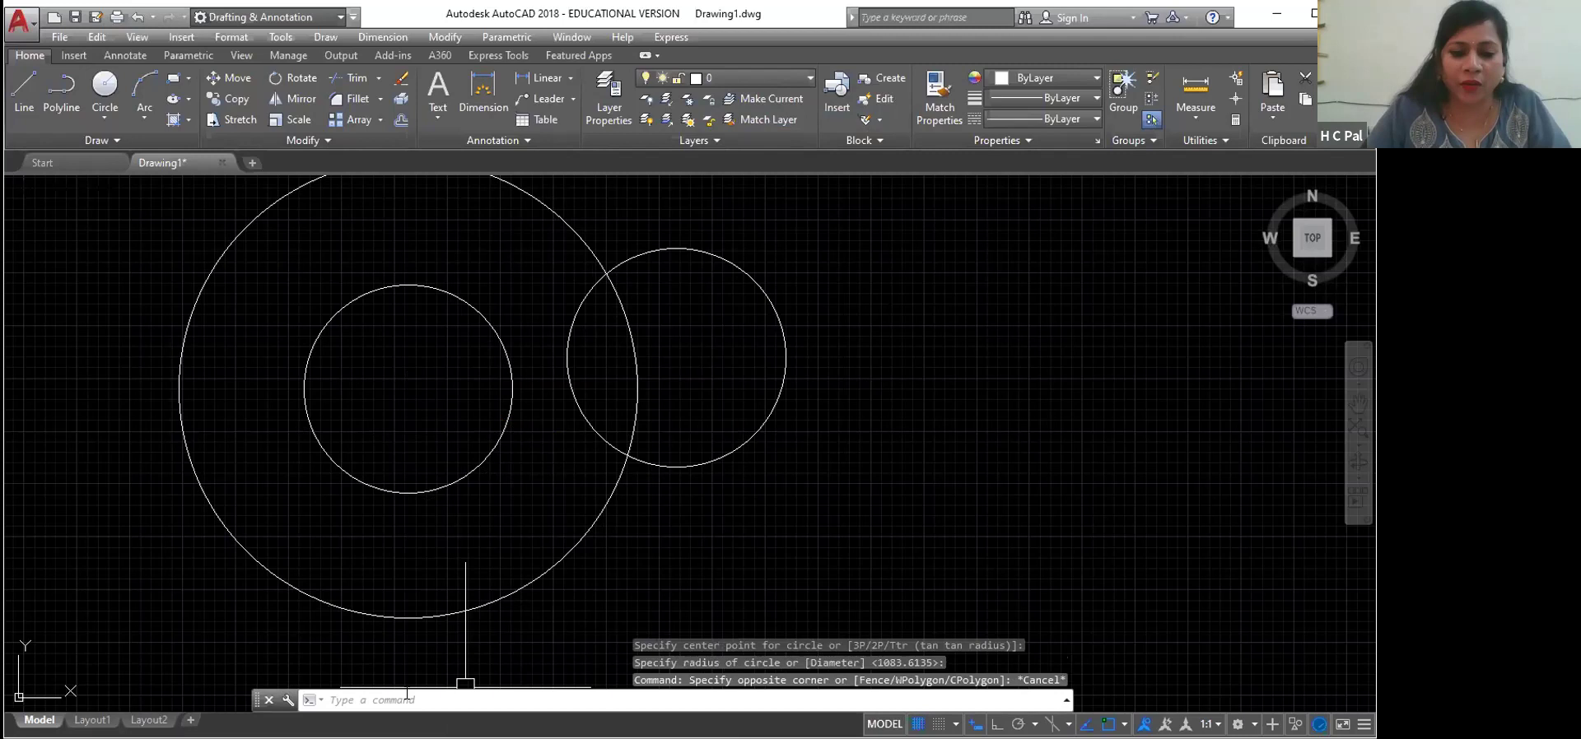
text(c)
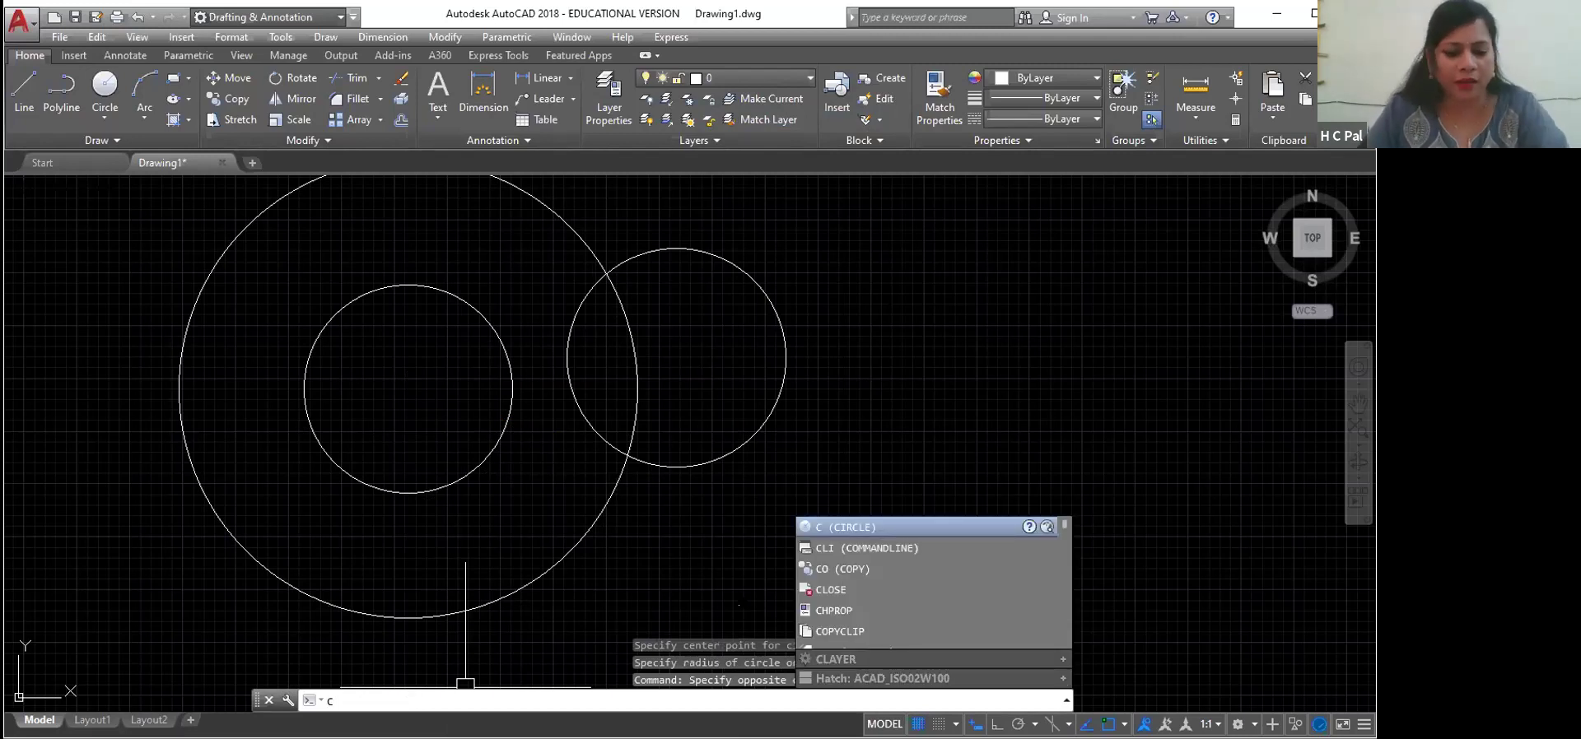
key(BackSpace)
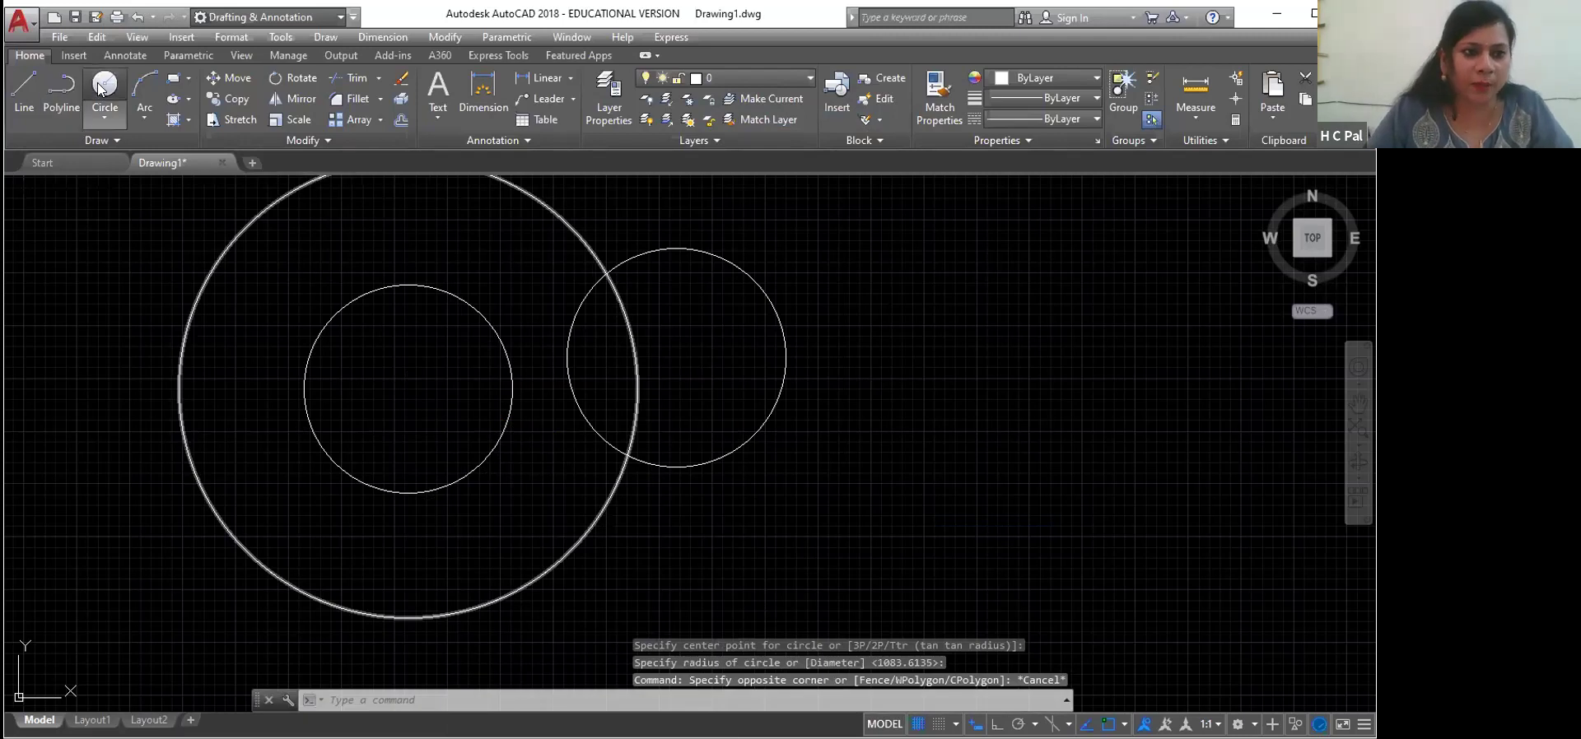
click(100, 86)
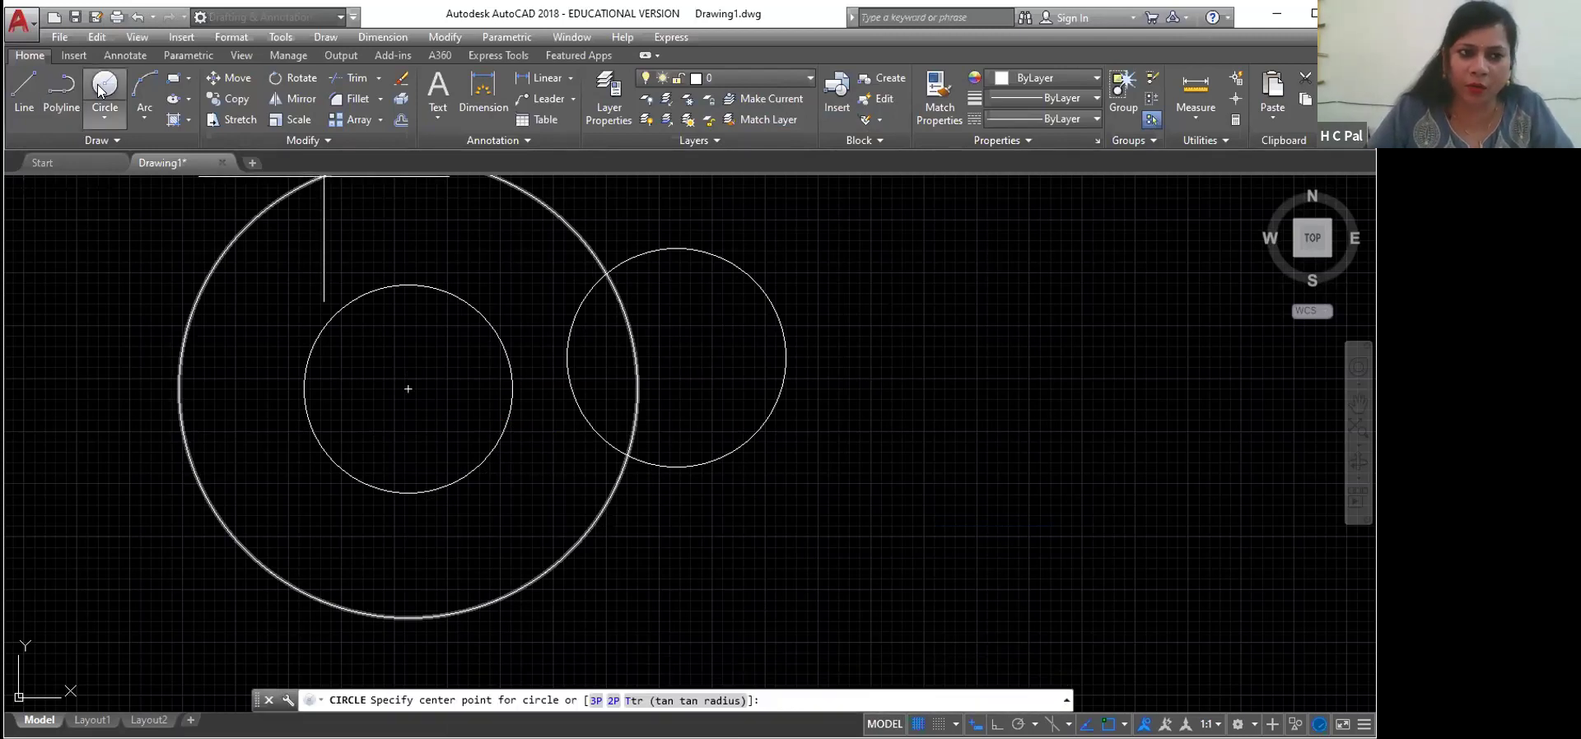
scroll(834, 301, down, 4)
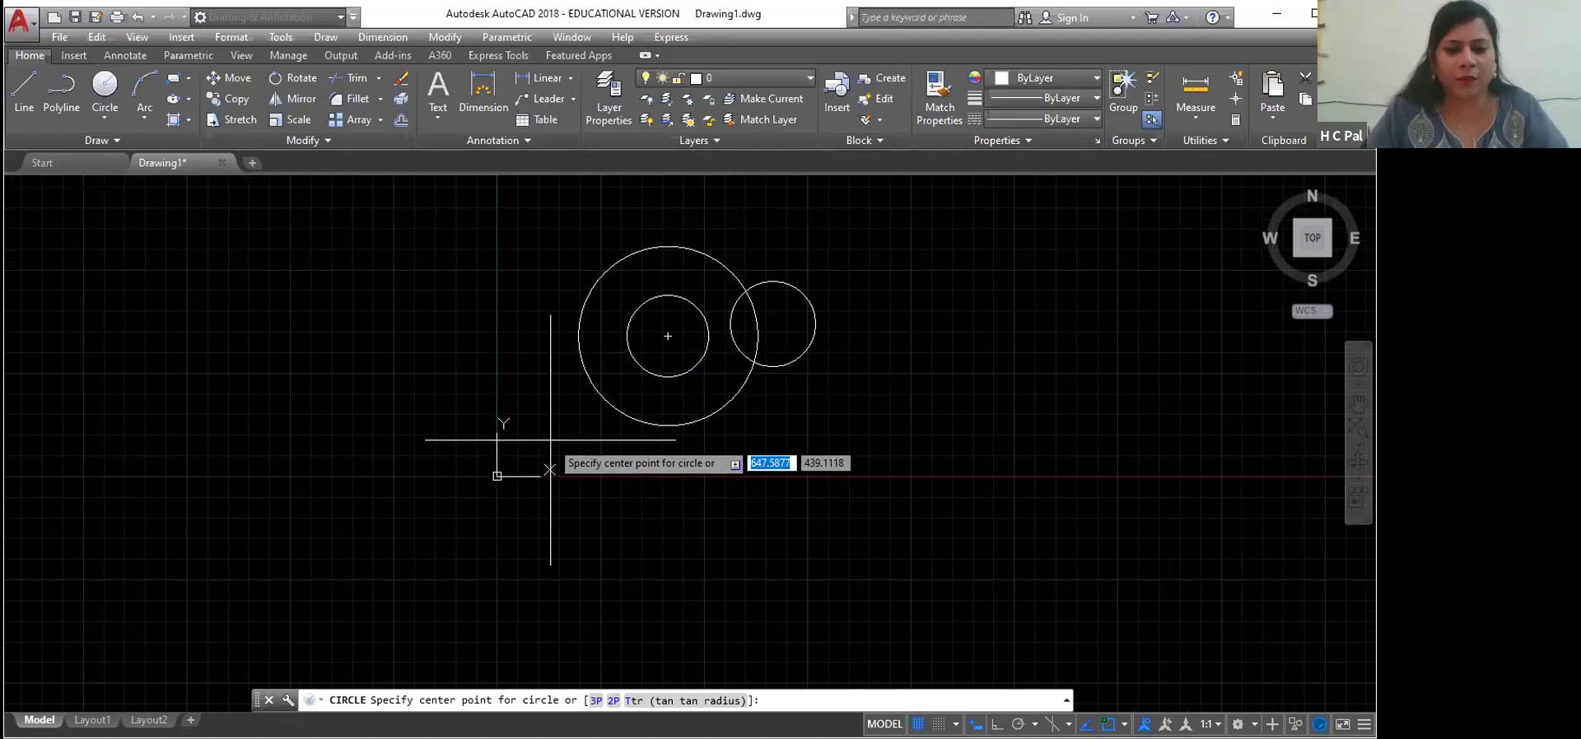
key(Escape)
Step: Turn off Show UCS Icon at Origin in the UCS icon settings
click(496, 469)
right_click(495, 462)
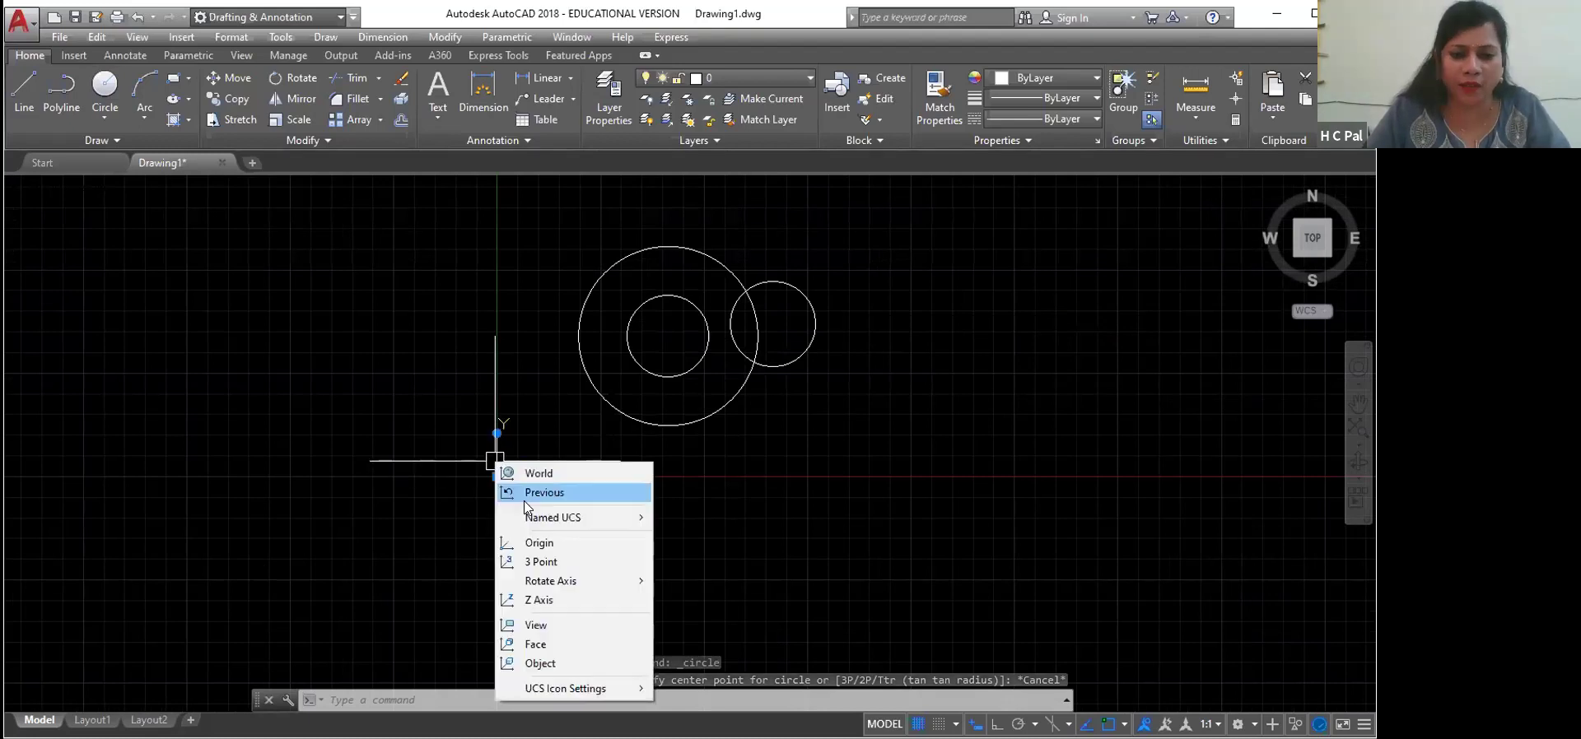
mouse_move(570, 686)
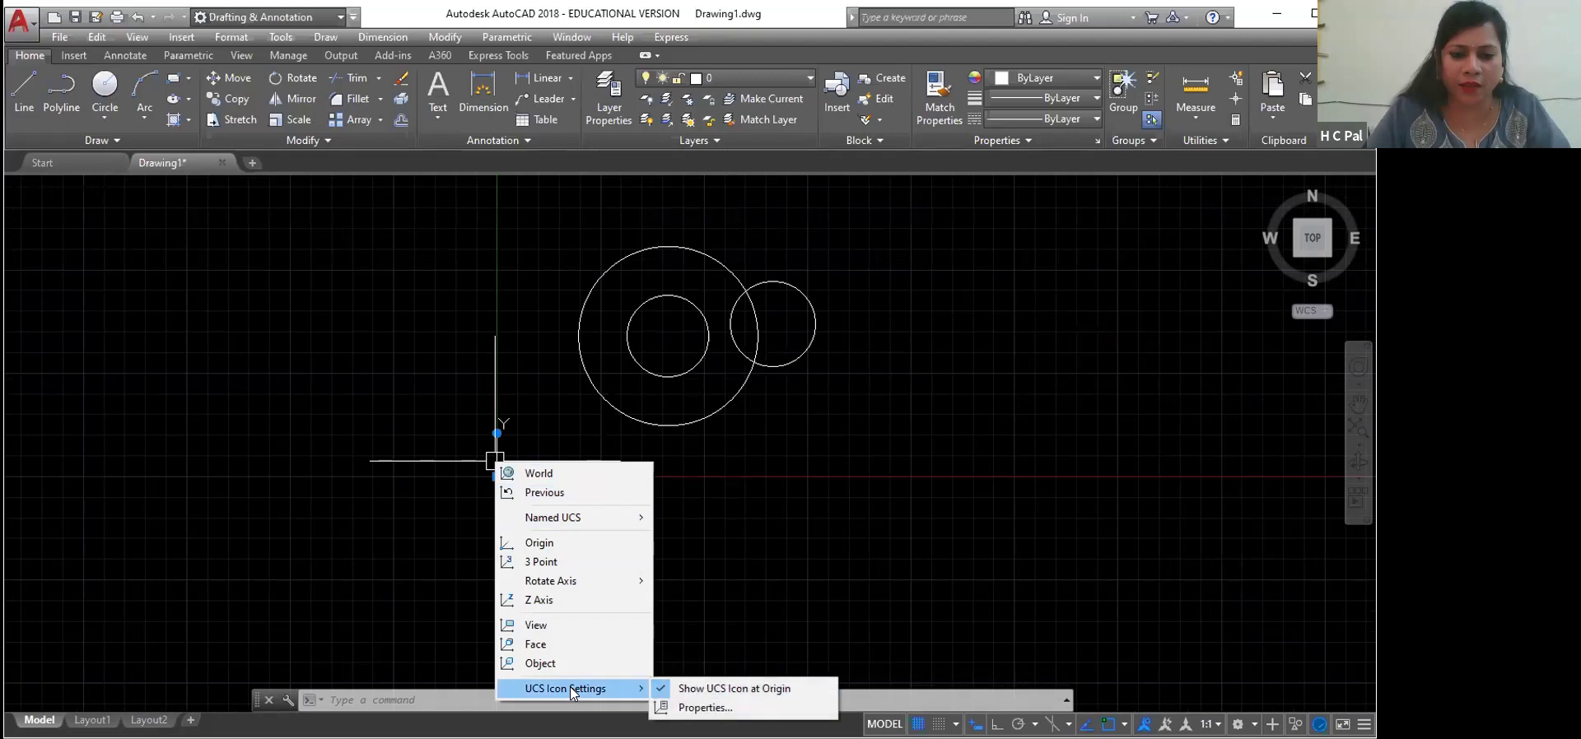
click(733, 688)
Step: Draw a circle with a radius of about 1257 in the empty area west of the existing circles
click(103, 86)
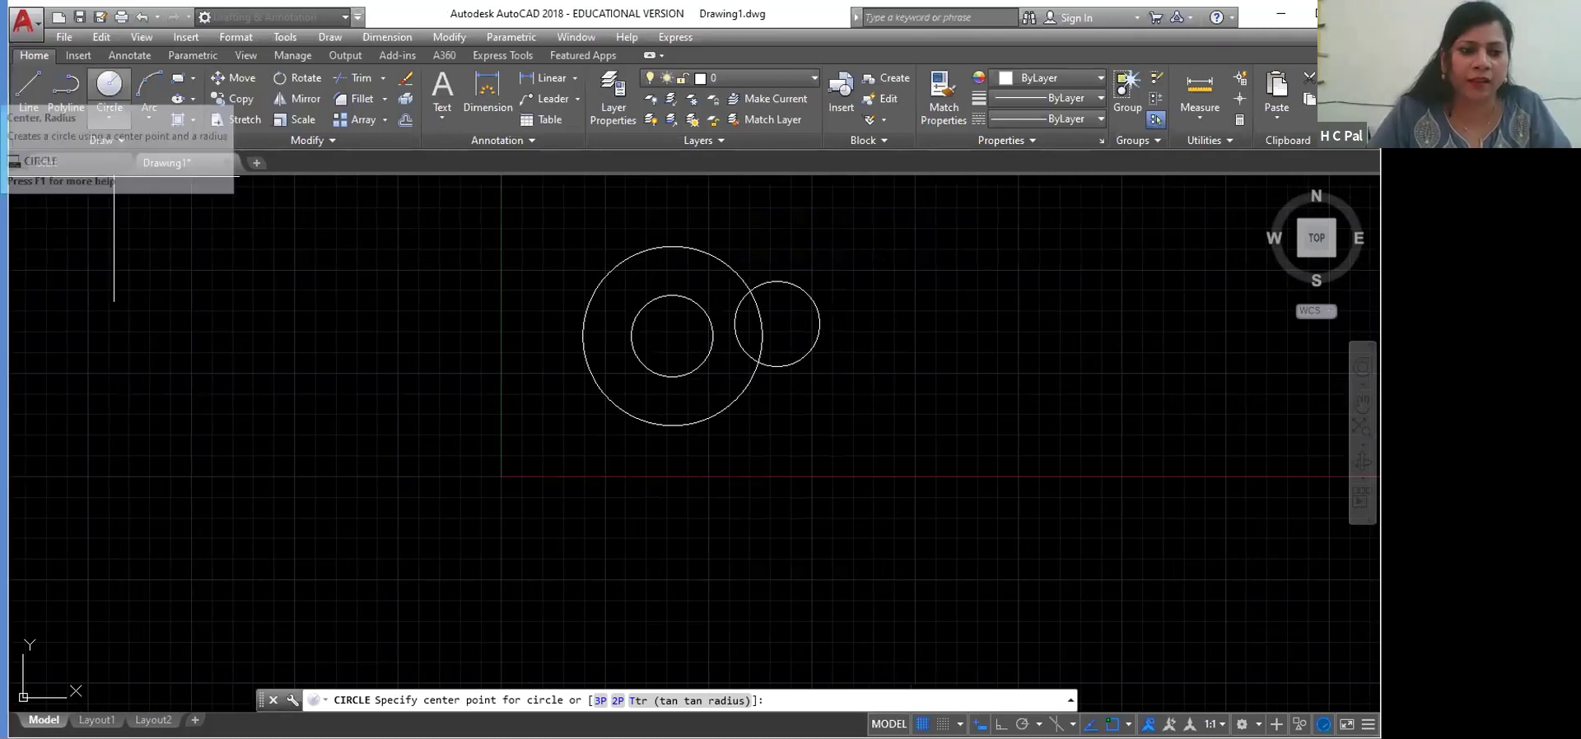
click(233, 341)
click(313, 409)
click(331, 424)
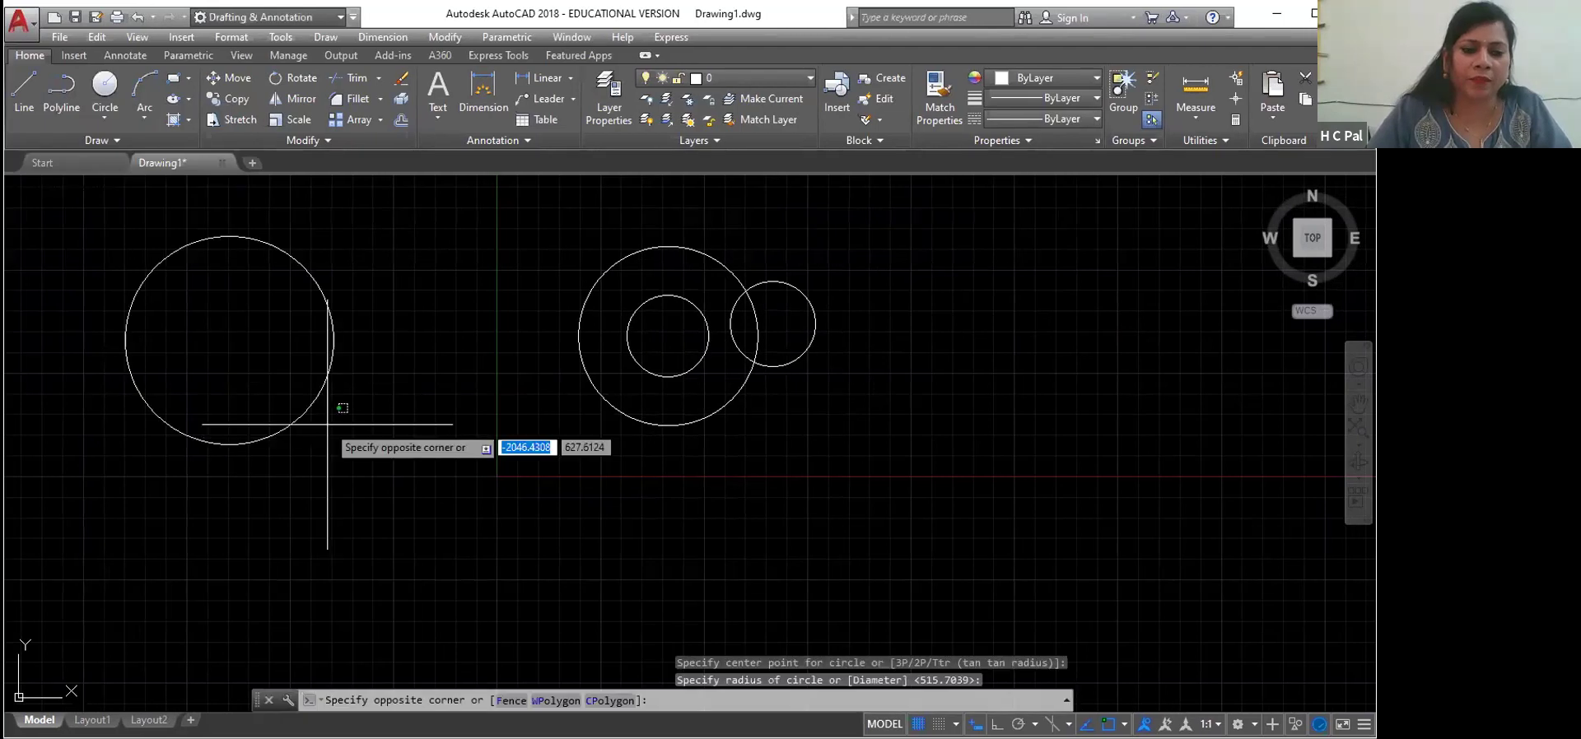
click(327, 425)
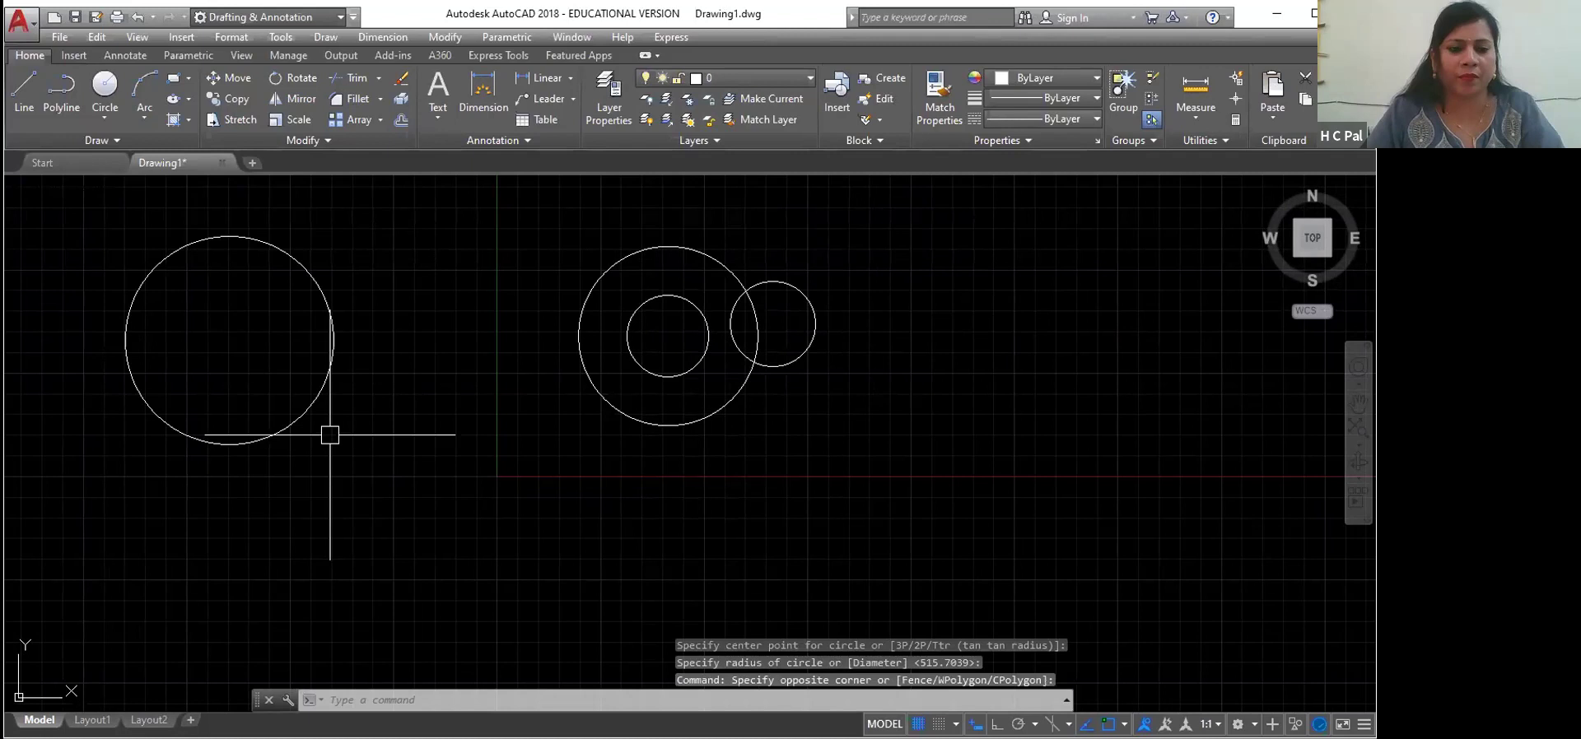
Step: Repeat the Circle command to draw three overlapping circles running southeast from the new one, with radii of about 1289, 812 and 895
key(Return)
click(330, 434)
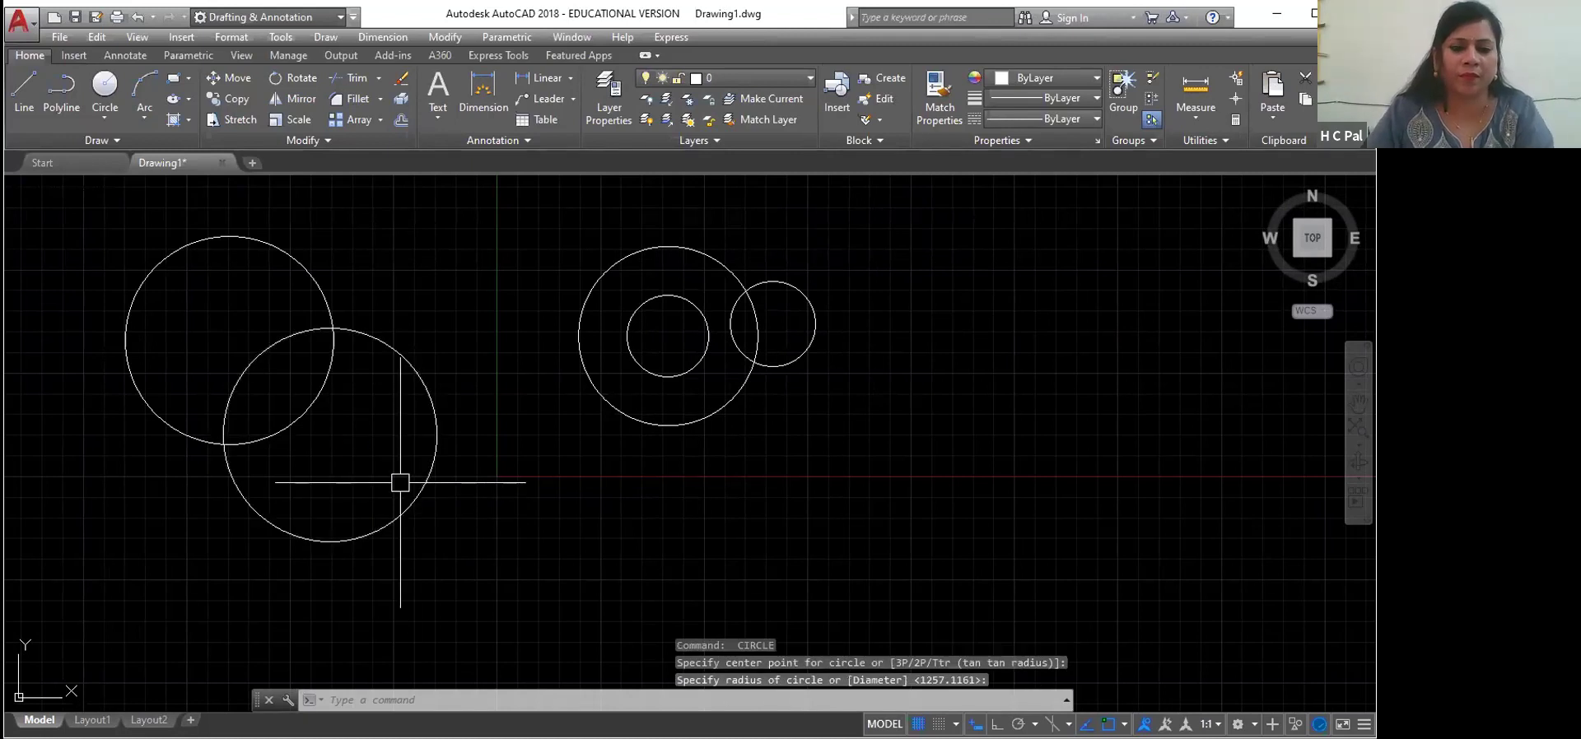
key(Return)
click(400, 483)
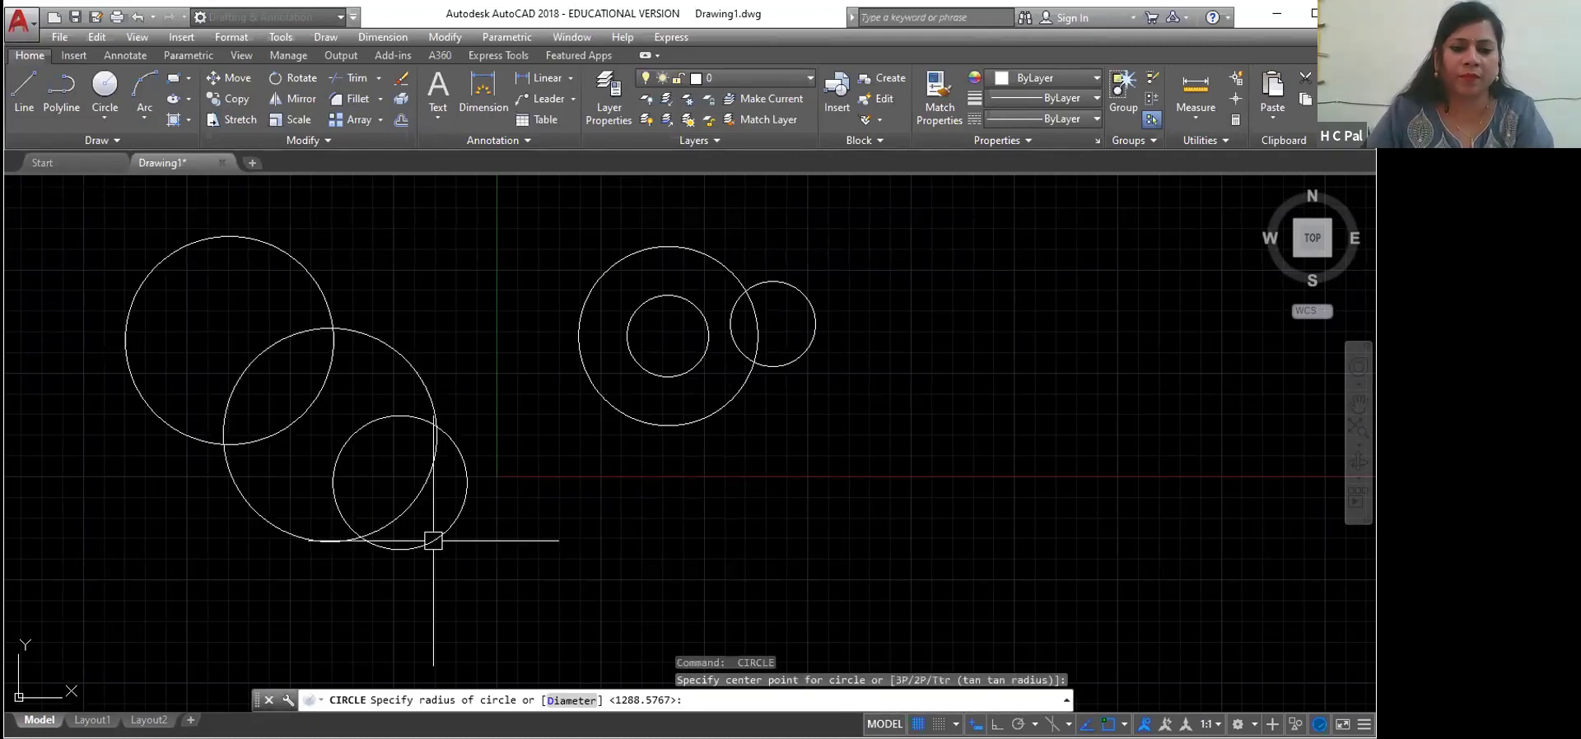
click(433, 541)
key(Return)
click(438, 508)
click(511, 501)
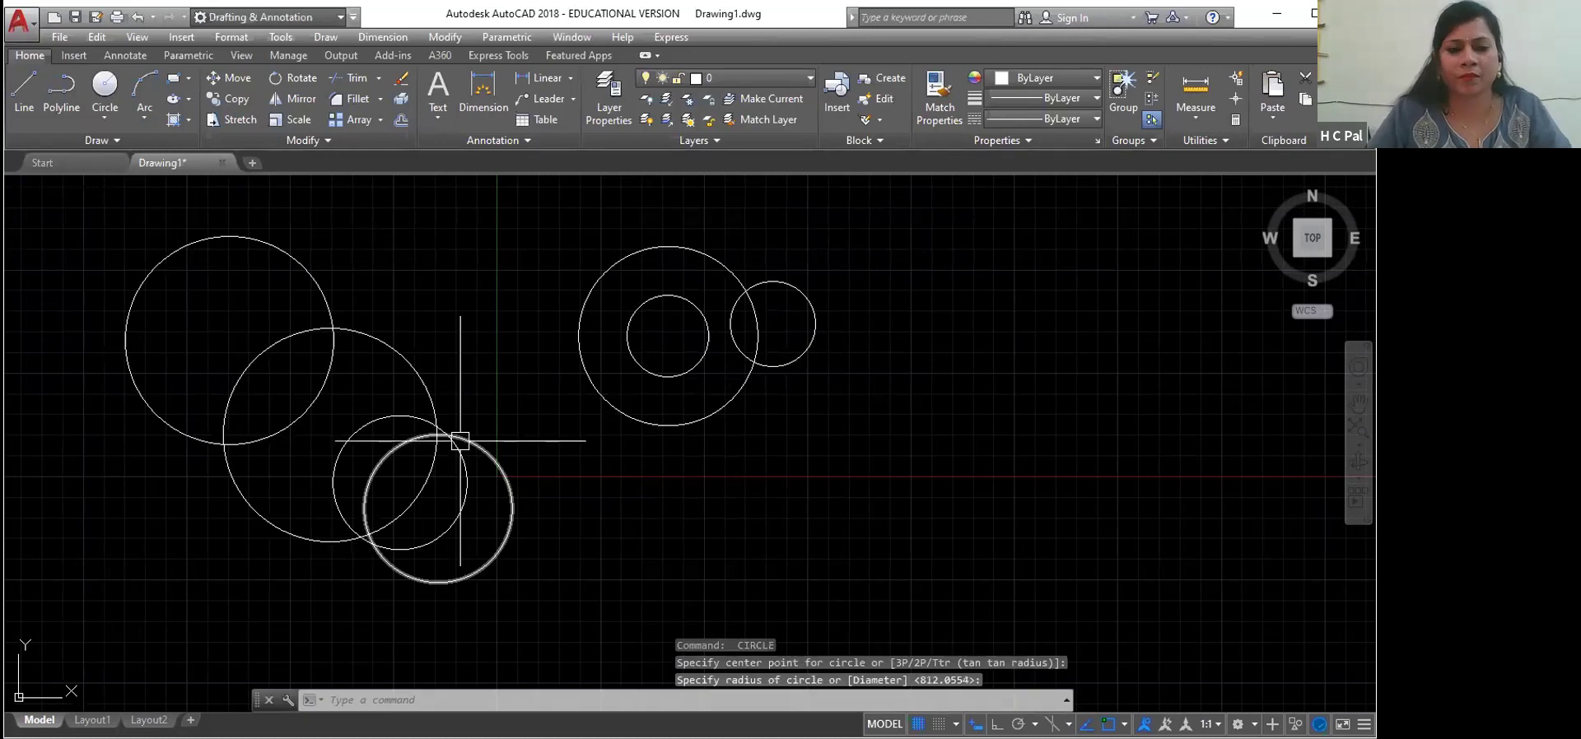
Step: Repeat the Circle command to draw a slightly smaller, nearly concentric circle inside the westernmost circle
click(252, 344)
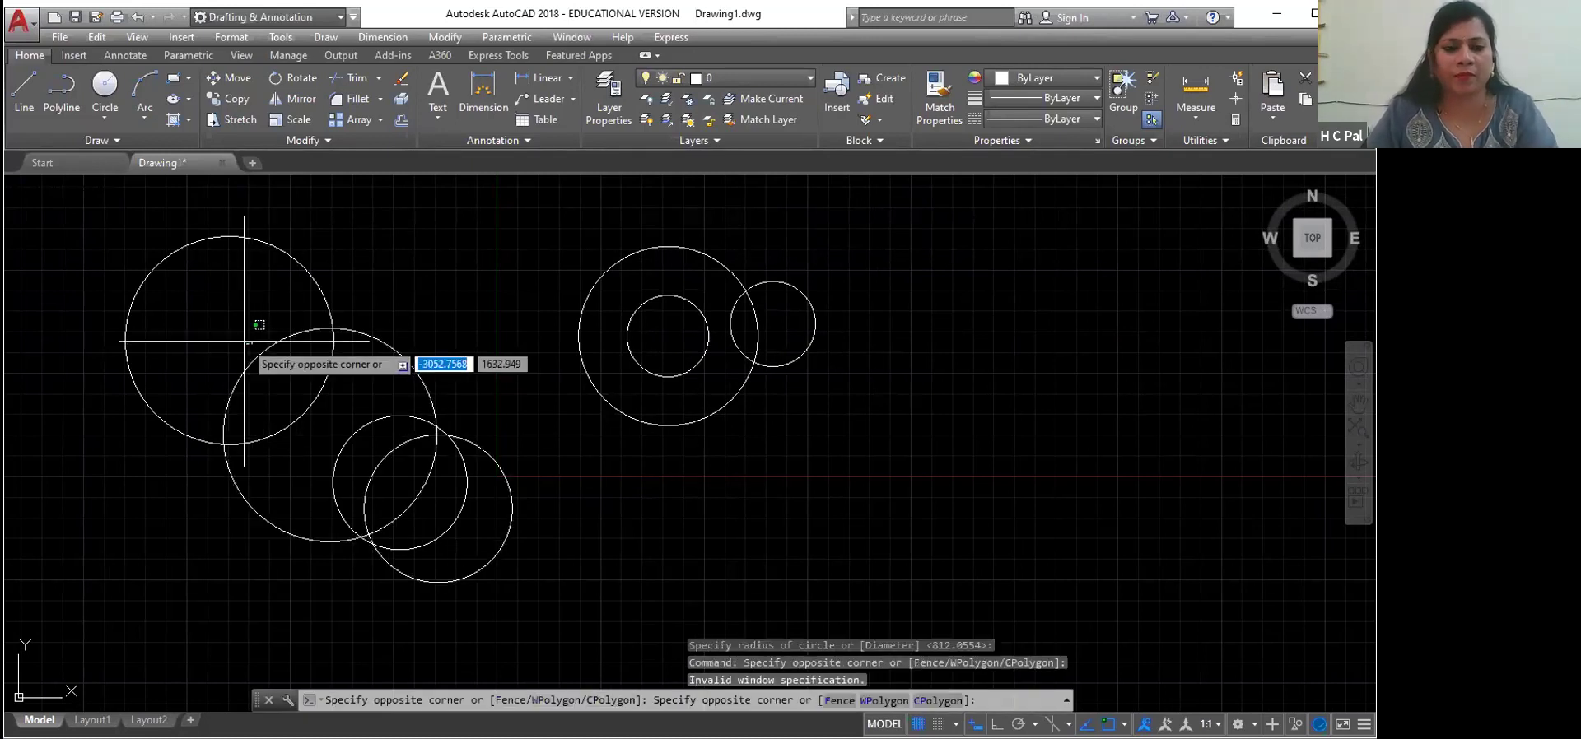
click(253, 370)
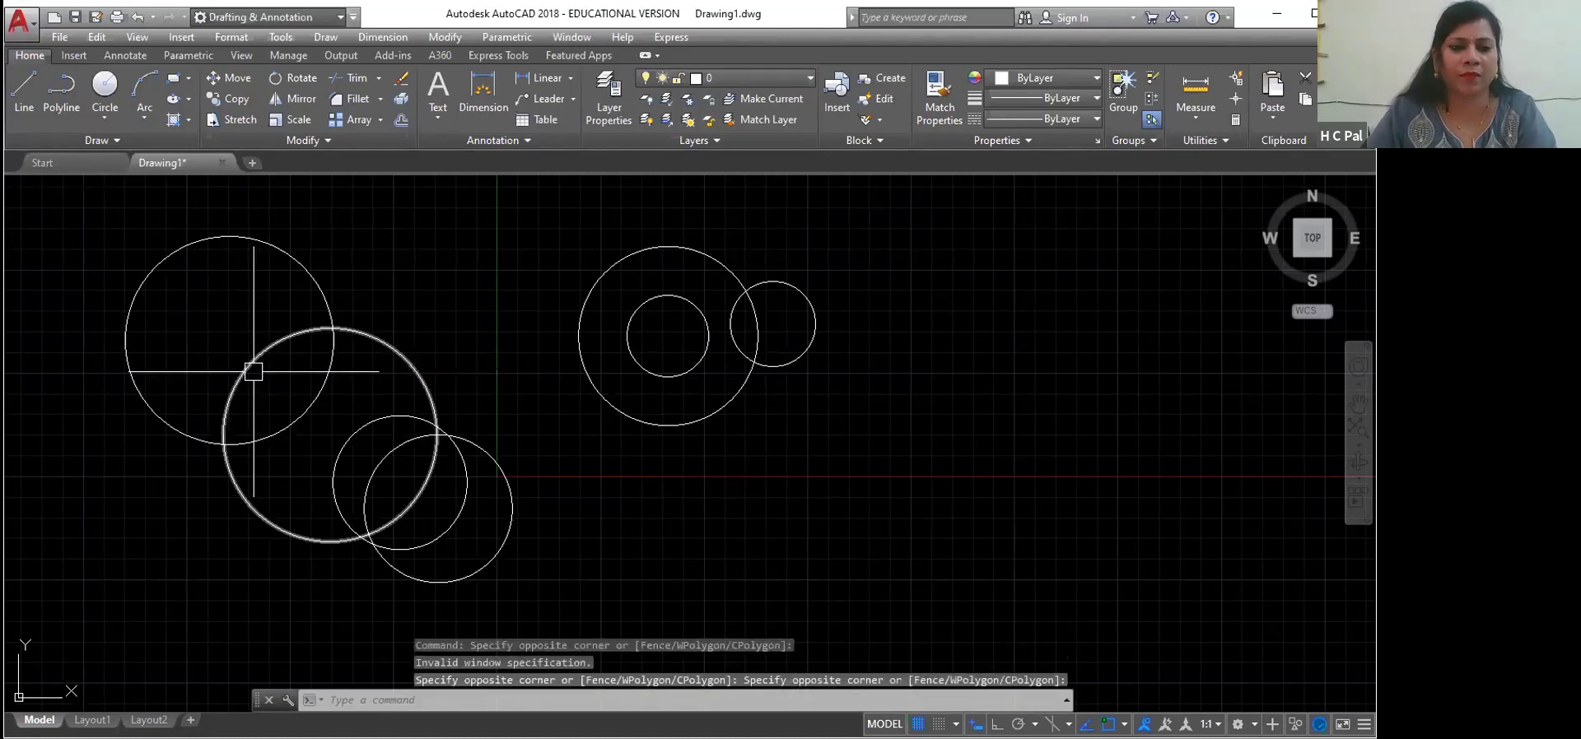
key(Return)
click(228, 332)
click(264, 402)
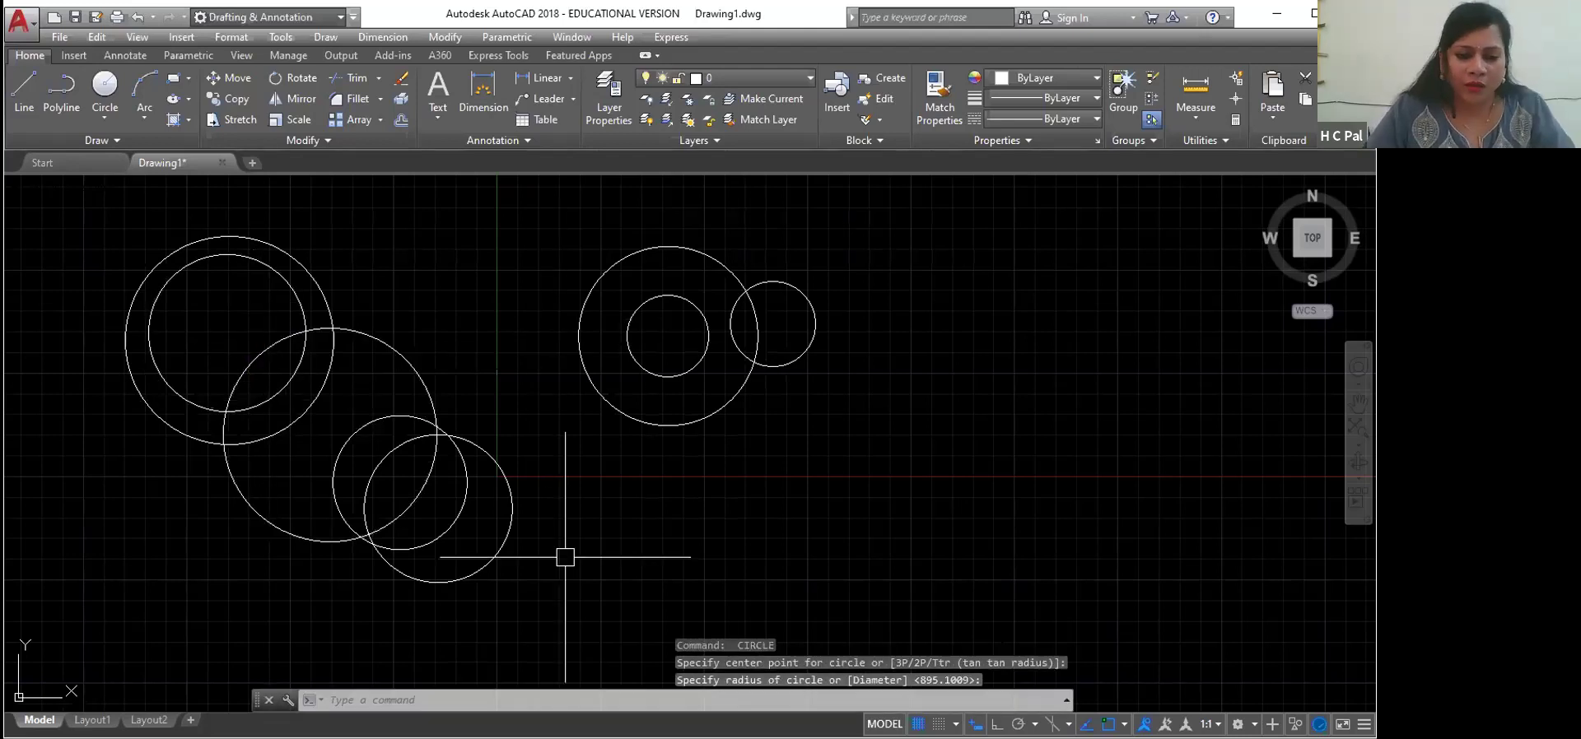
key(Escape)
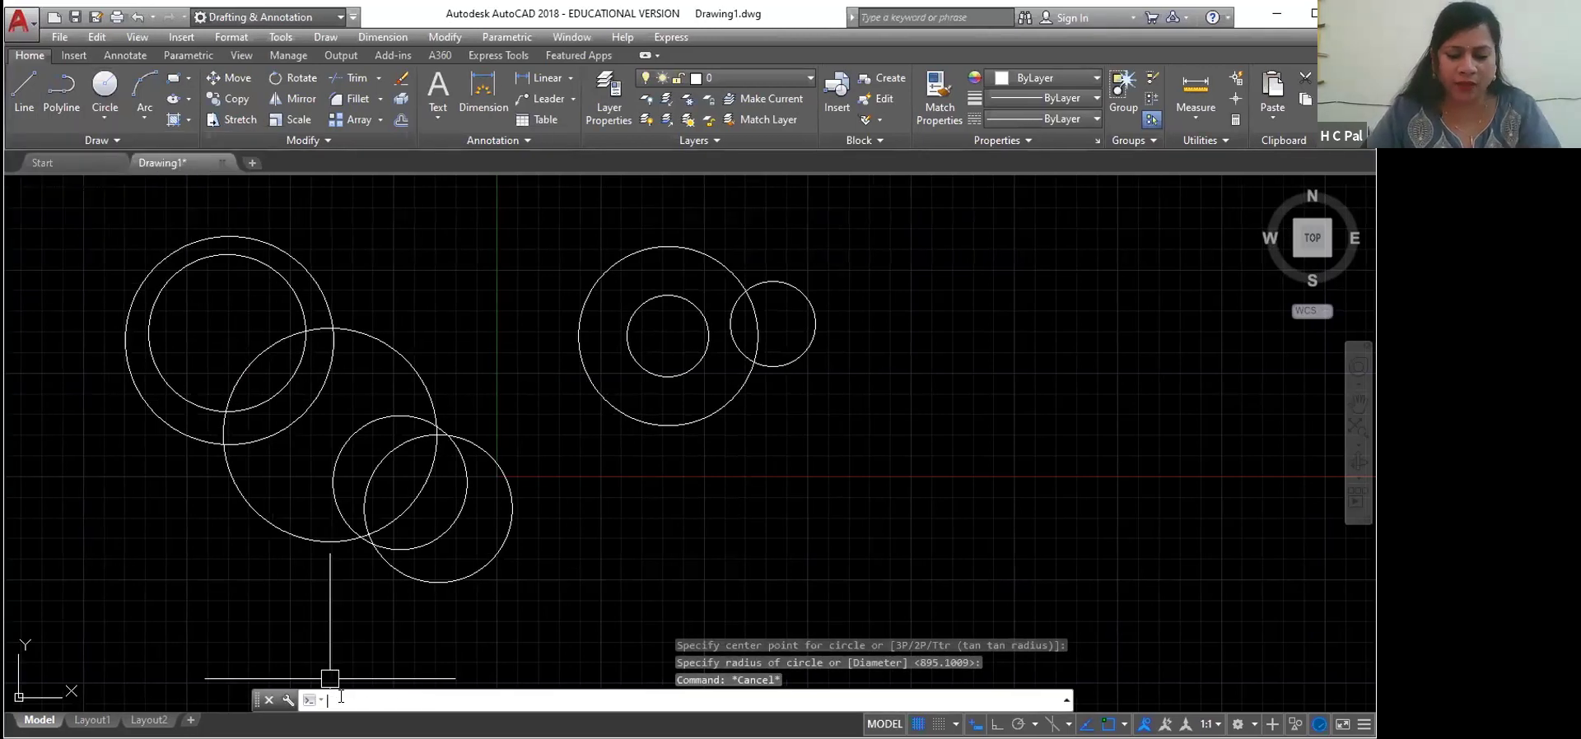
Step: Draw a circle with a radius of about 1078 through three points southeast of the concentric pair, using C (CIRCLE) with the 3P option
text(c)
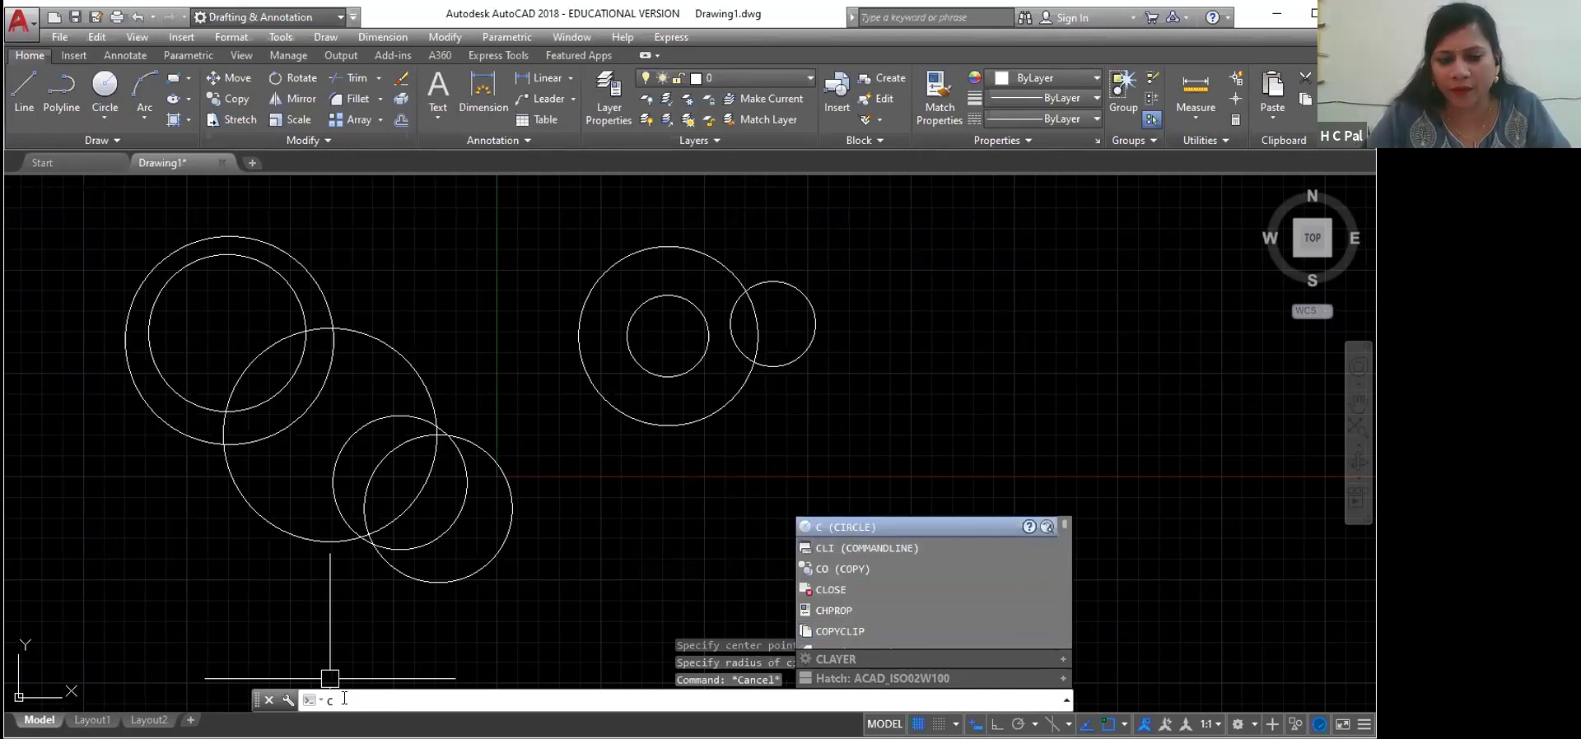
key(BackSpace)
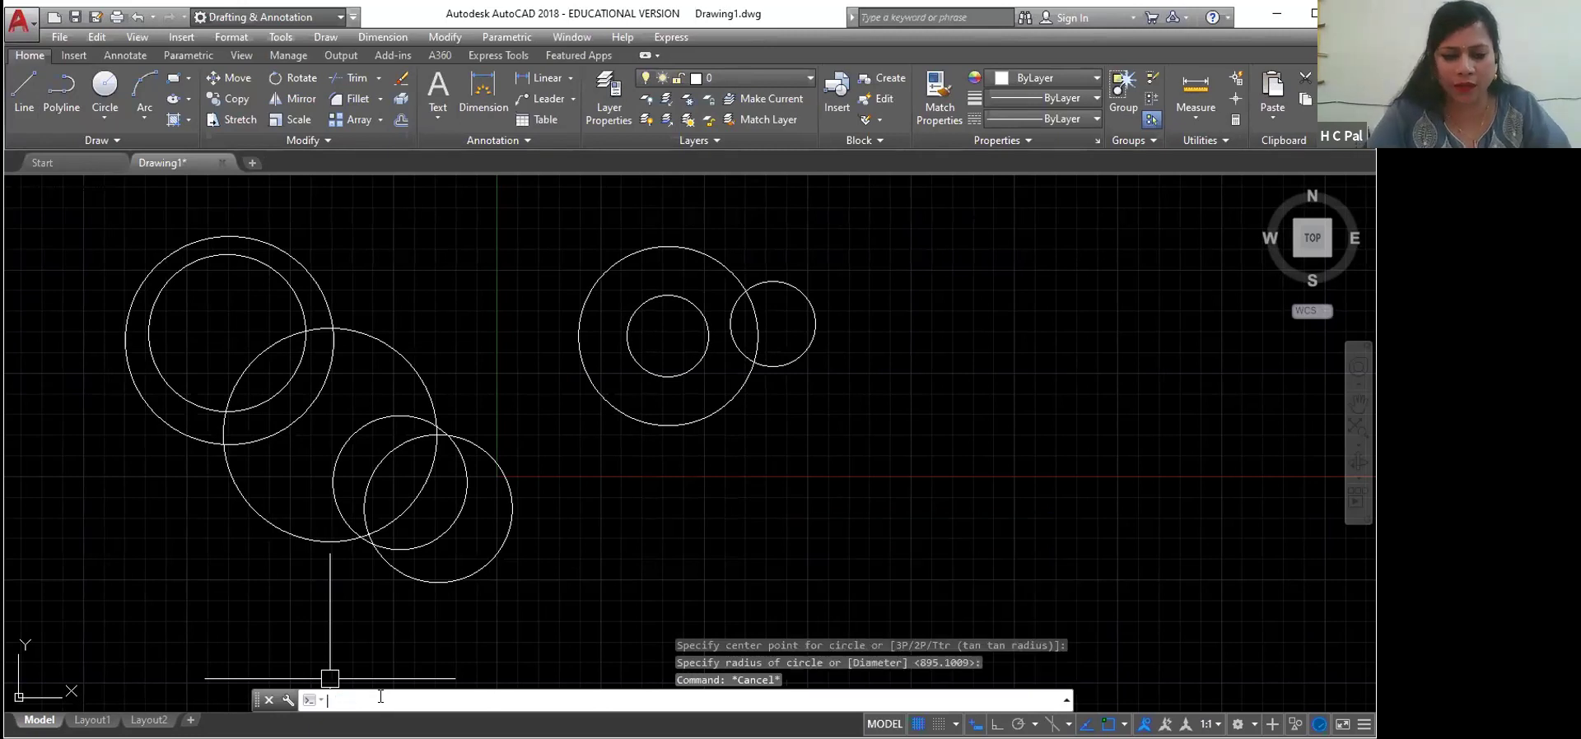
text(c)
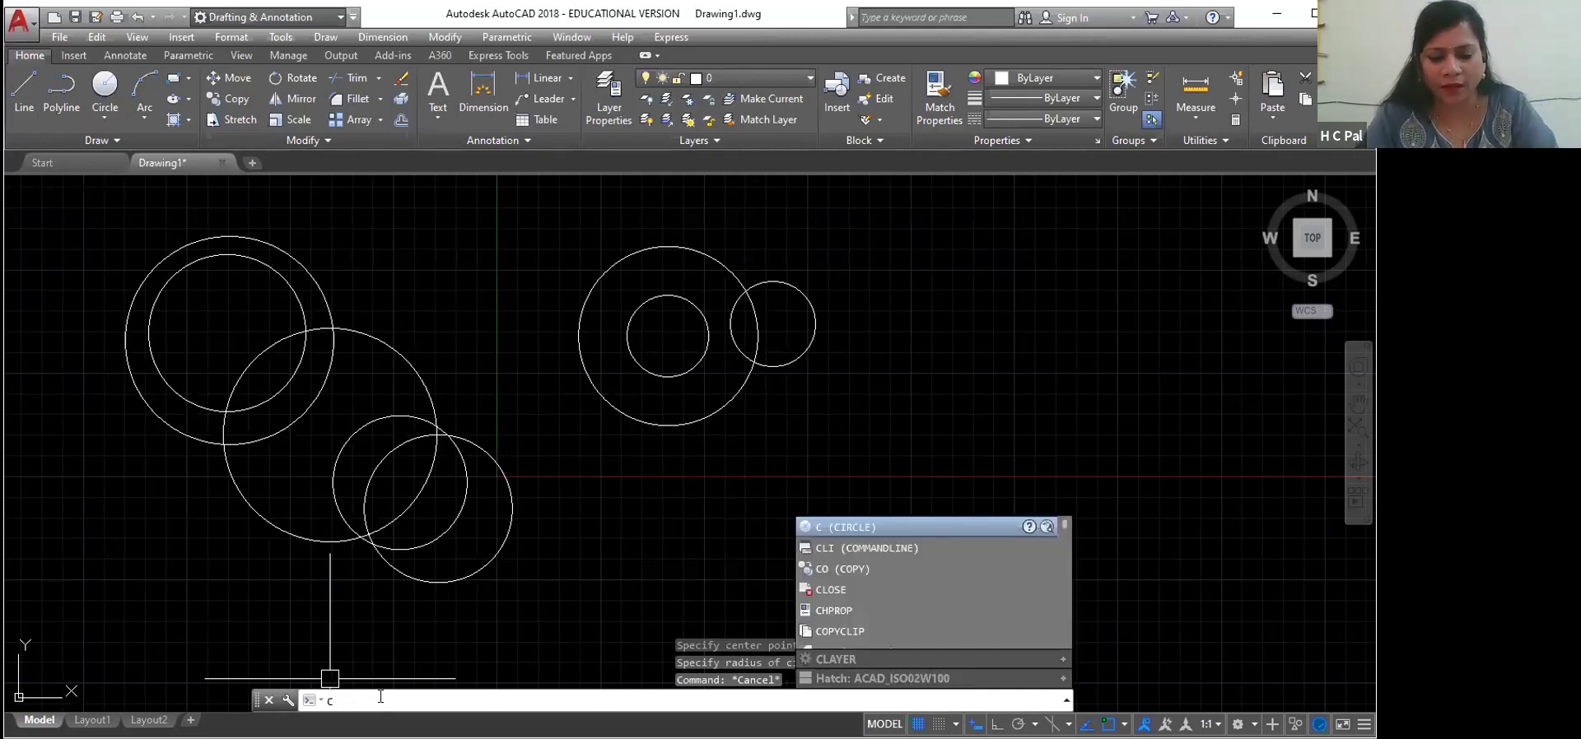
key(Return)
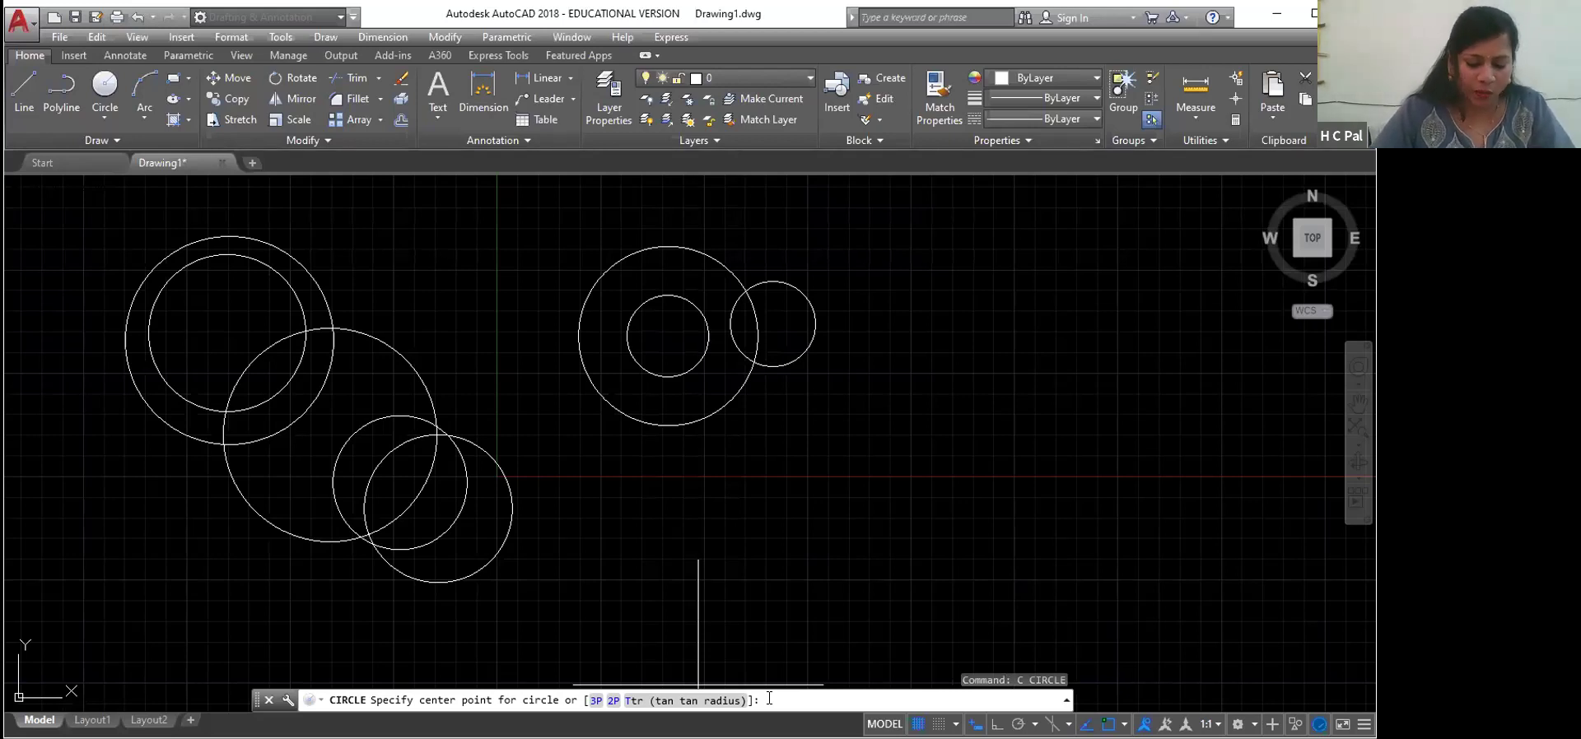
click(595, 701)
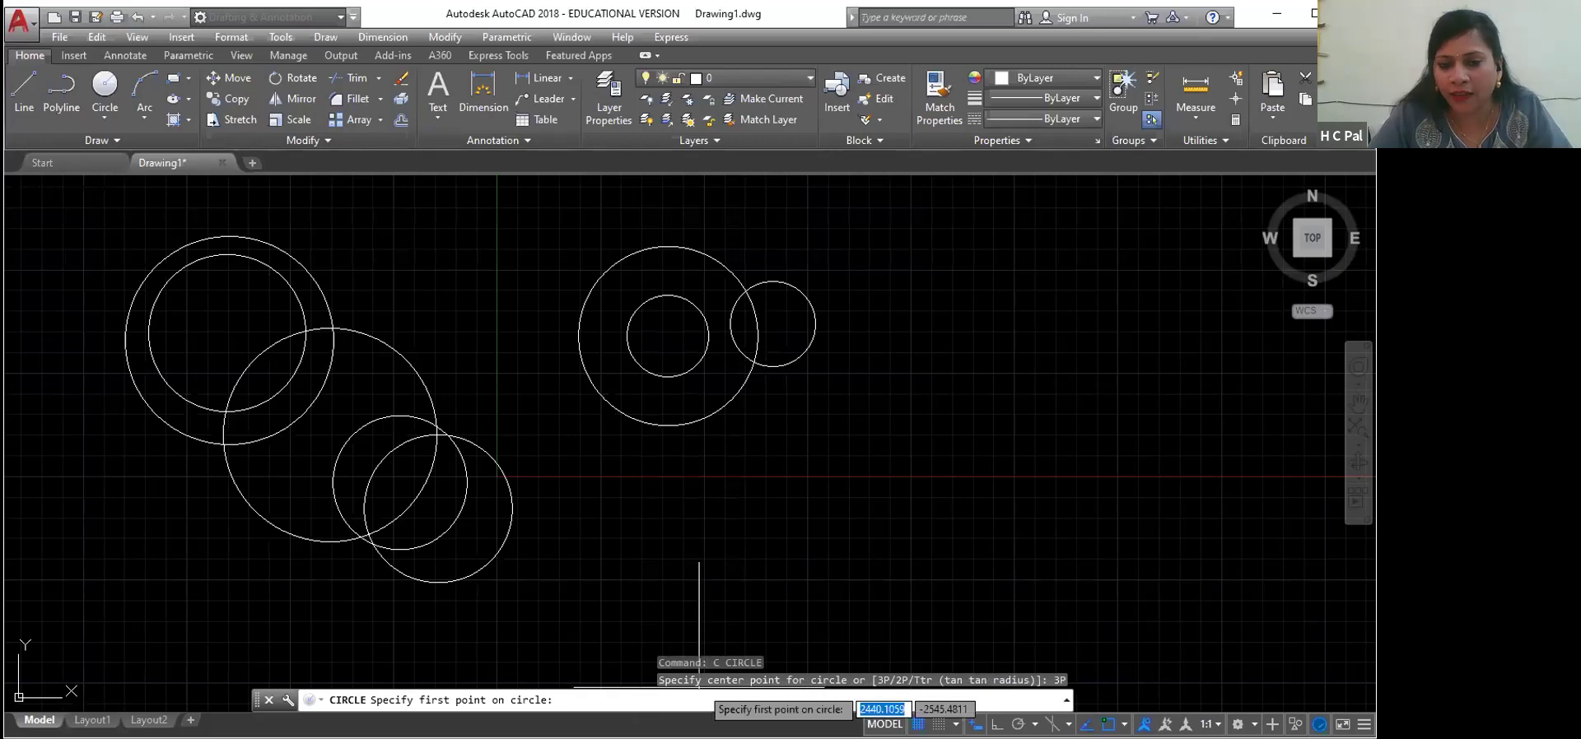
click(728, 550)
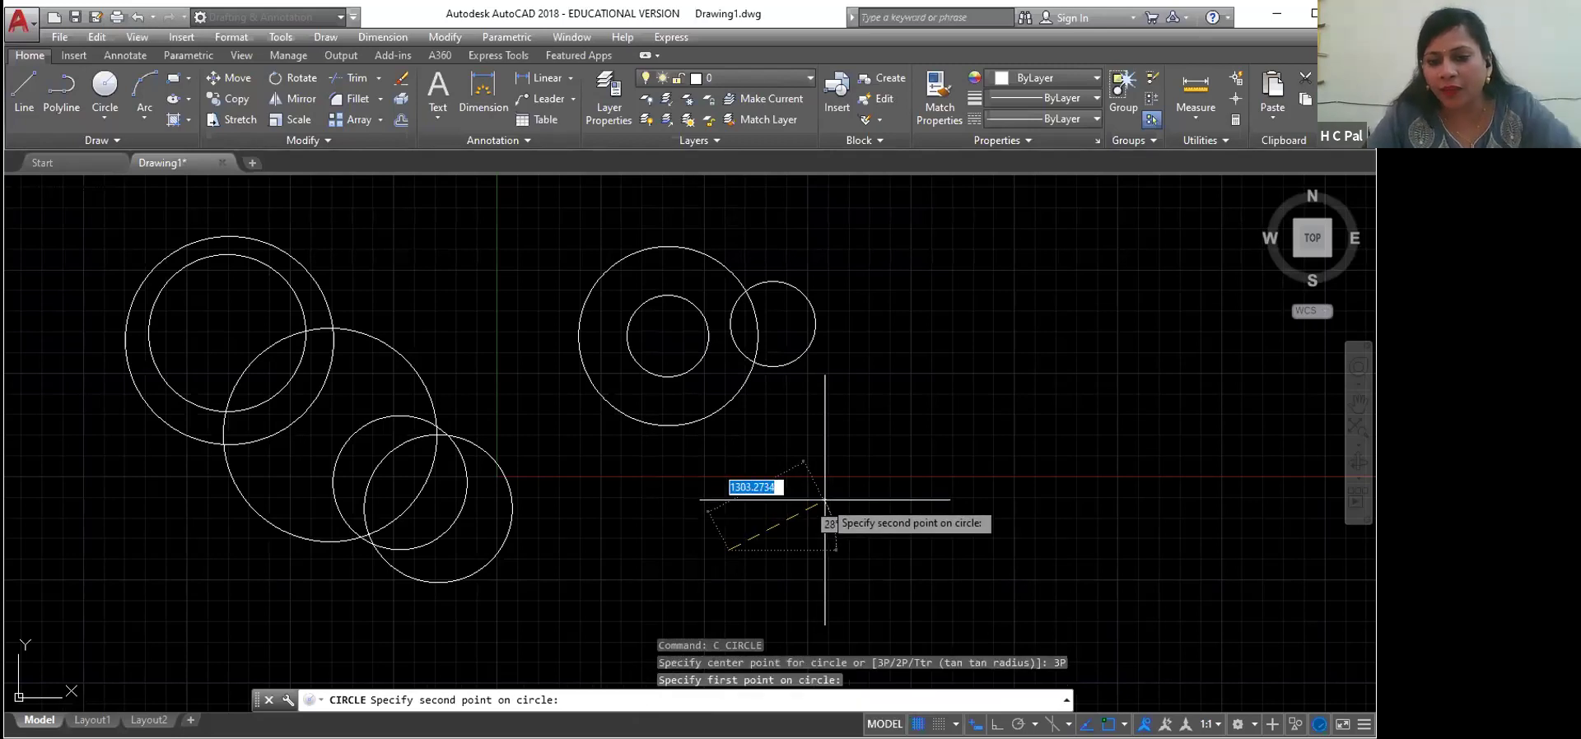
click(857, 467)
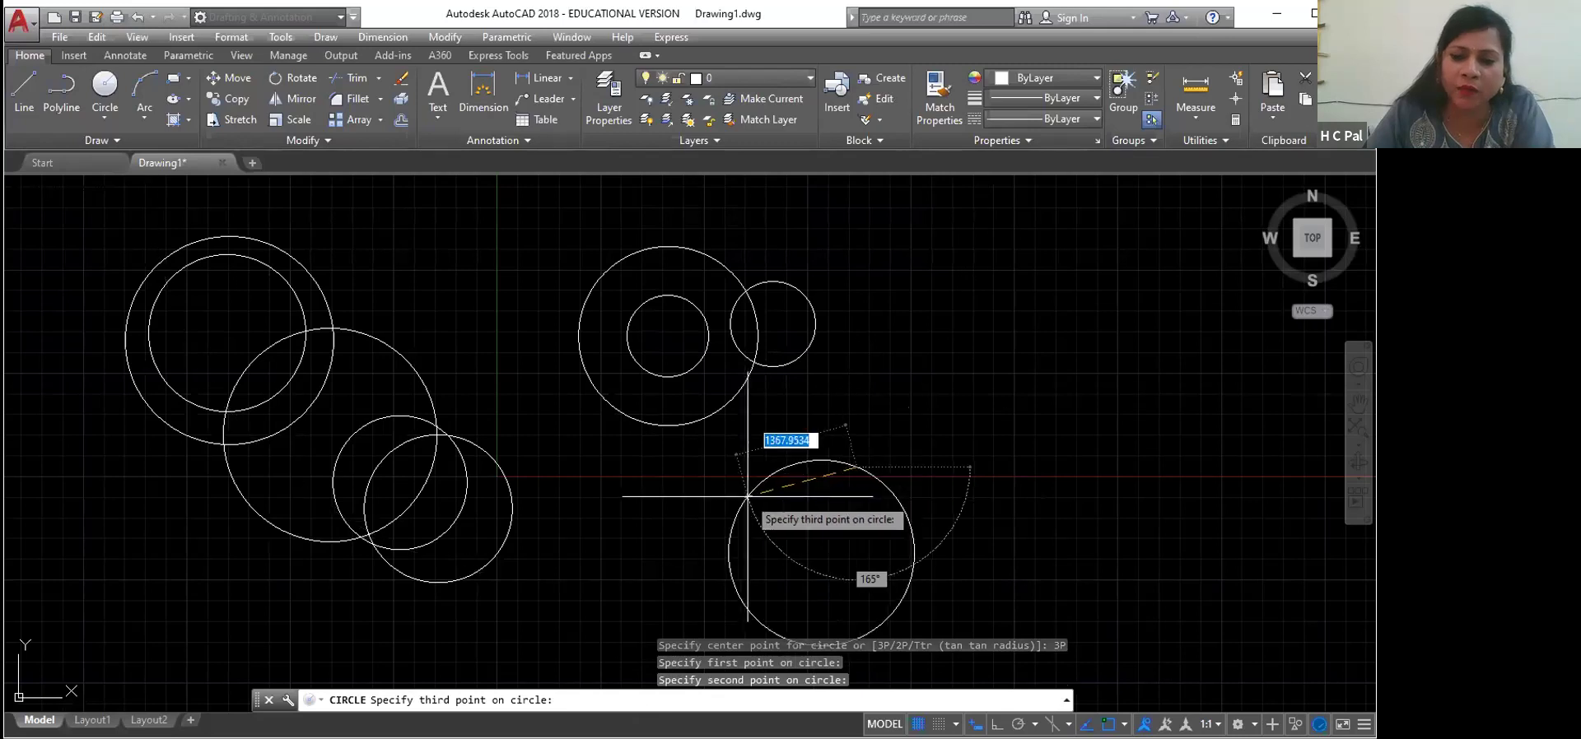
click(750, 490)
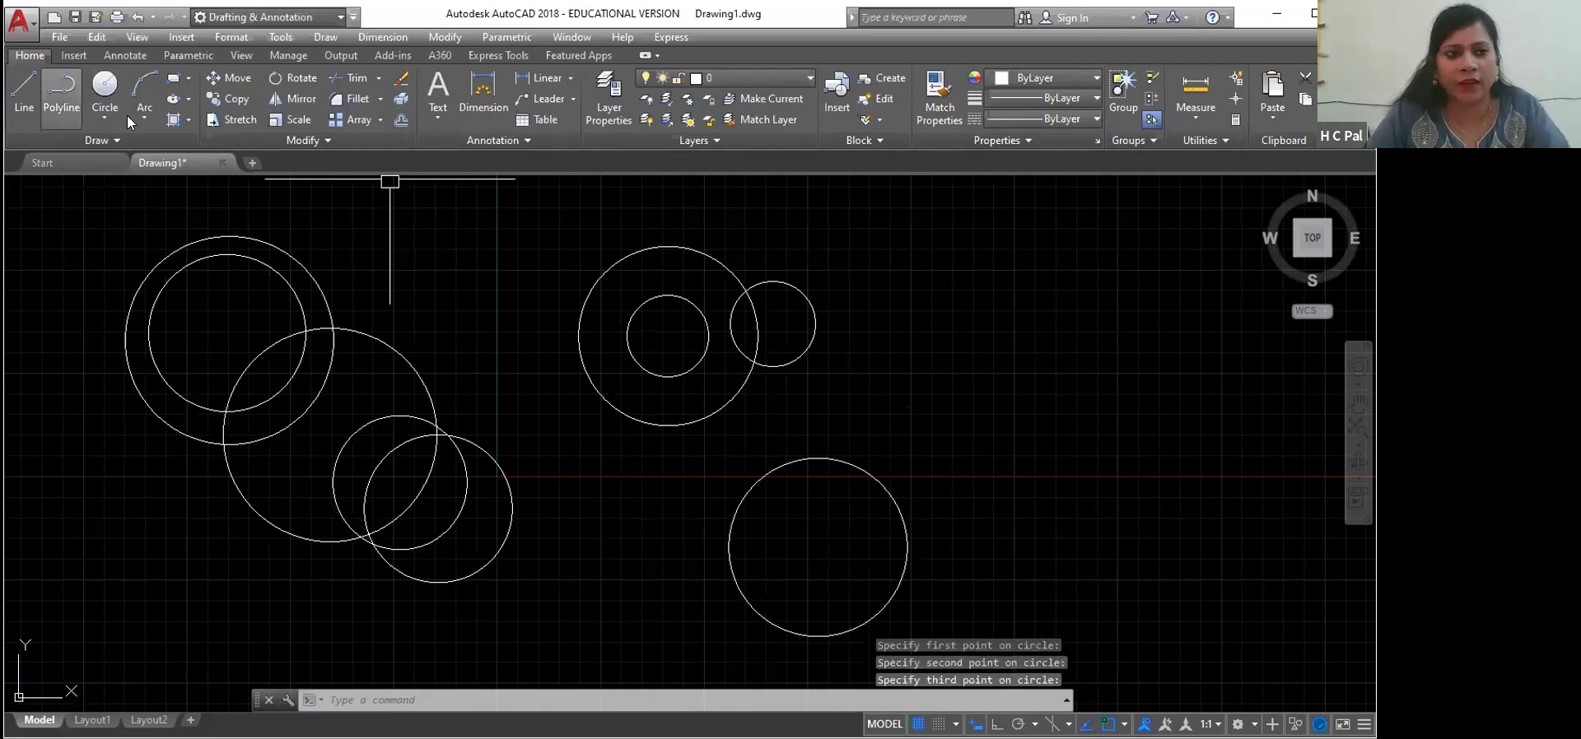
Step: View the available circle methods, and draw a very large centre-radius circle enclosing most of the concentric group using C (CIRCLE)
click(102, 115)
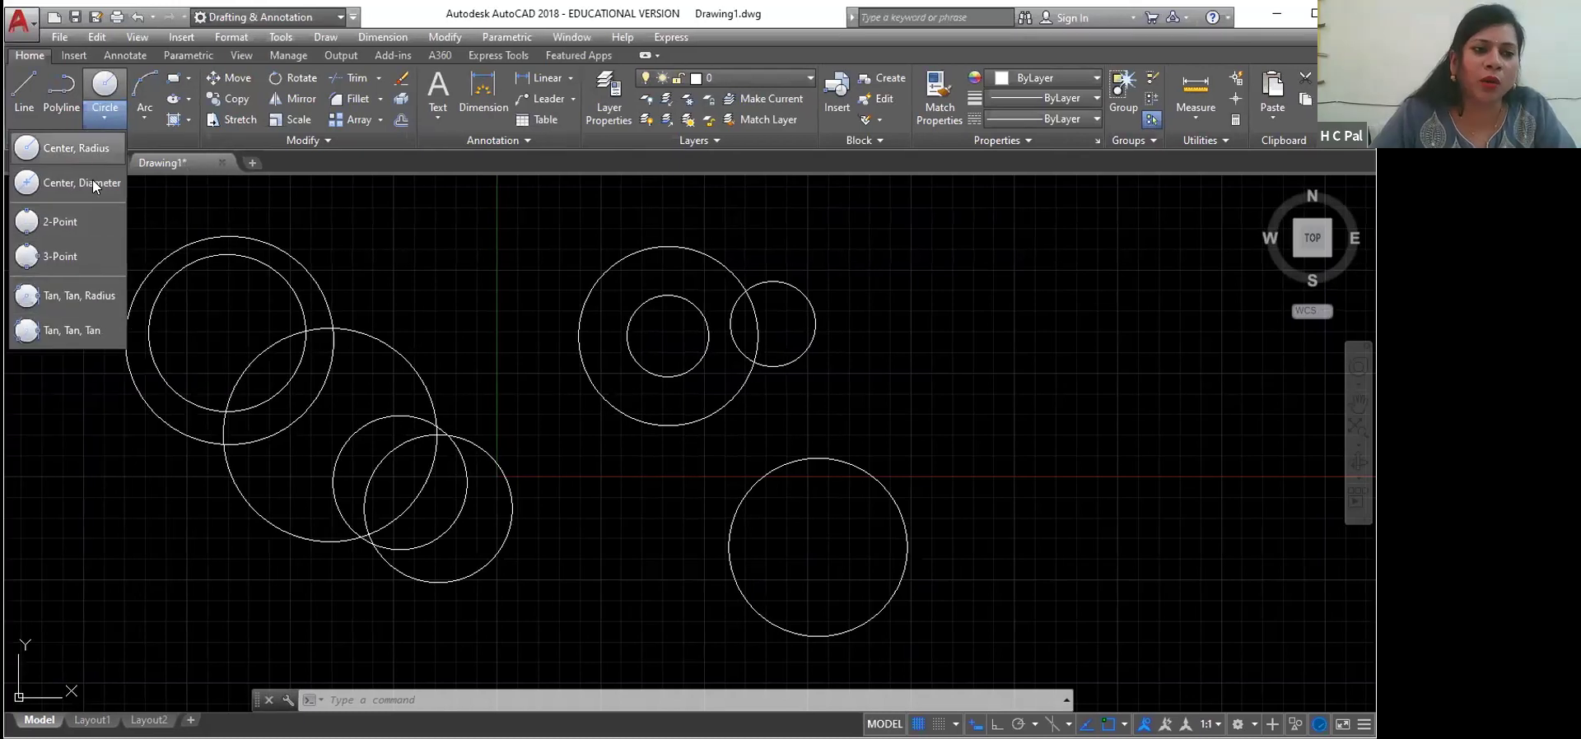
click(351, 699)
text(c)
key(Return)
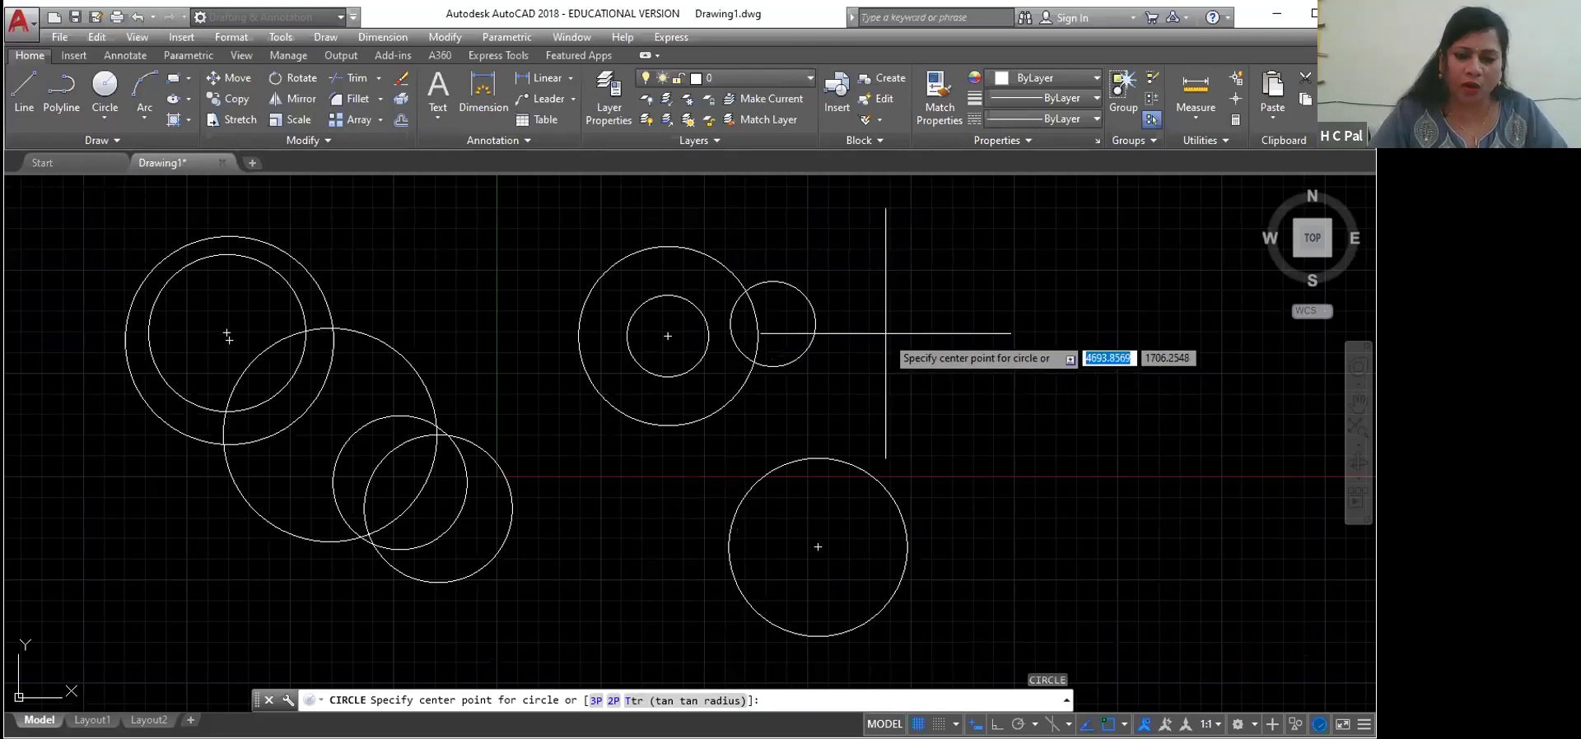
click(912, 257)
click(663, 515)
key(Escape)
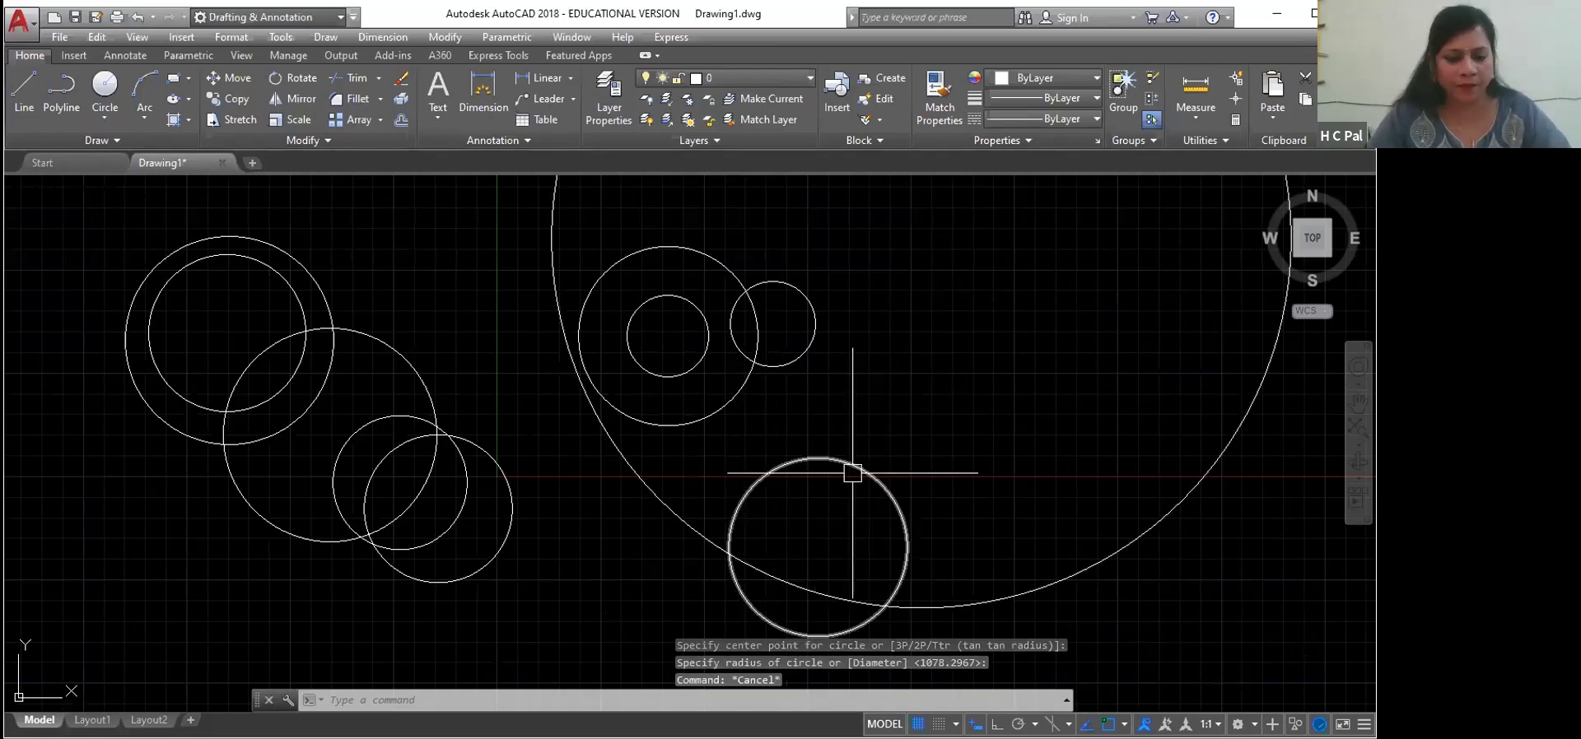
Step: Select all the circles in the drawing and delete them
key(Escape)
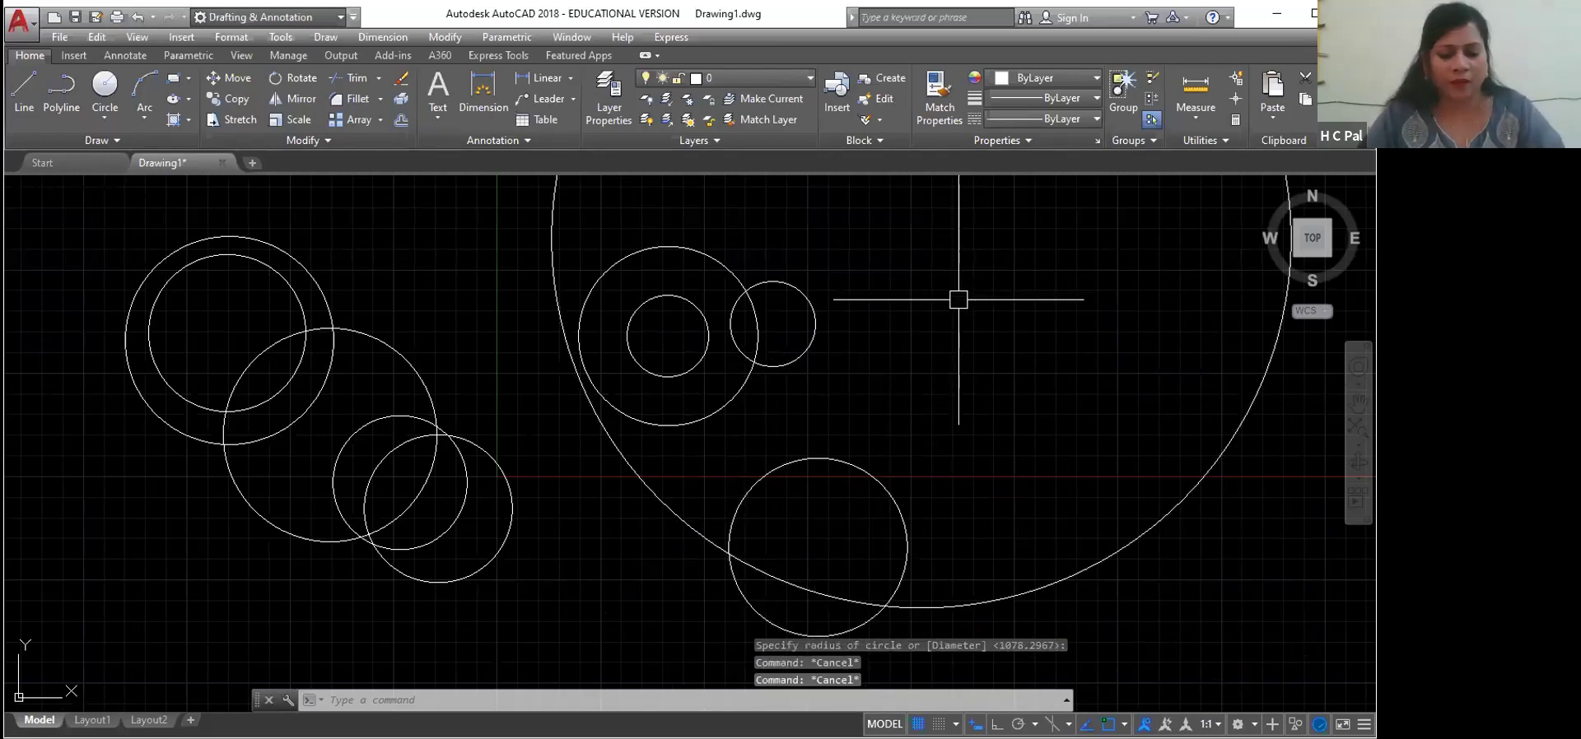
key(ctrl+a)
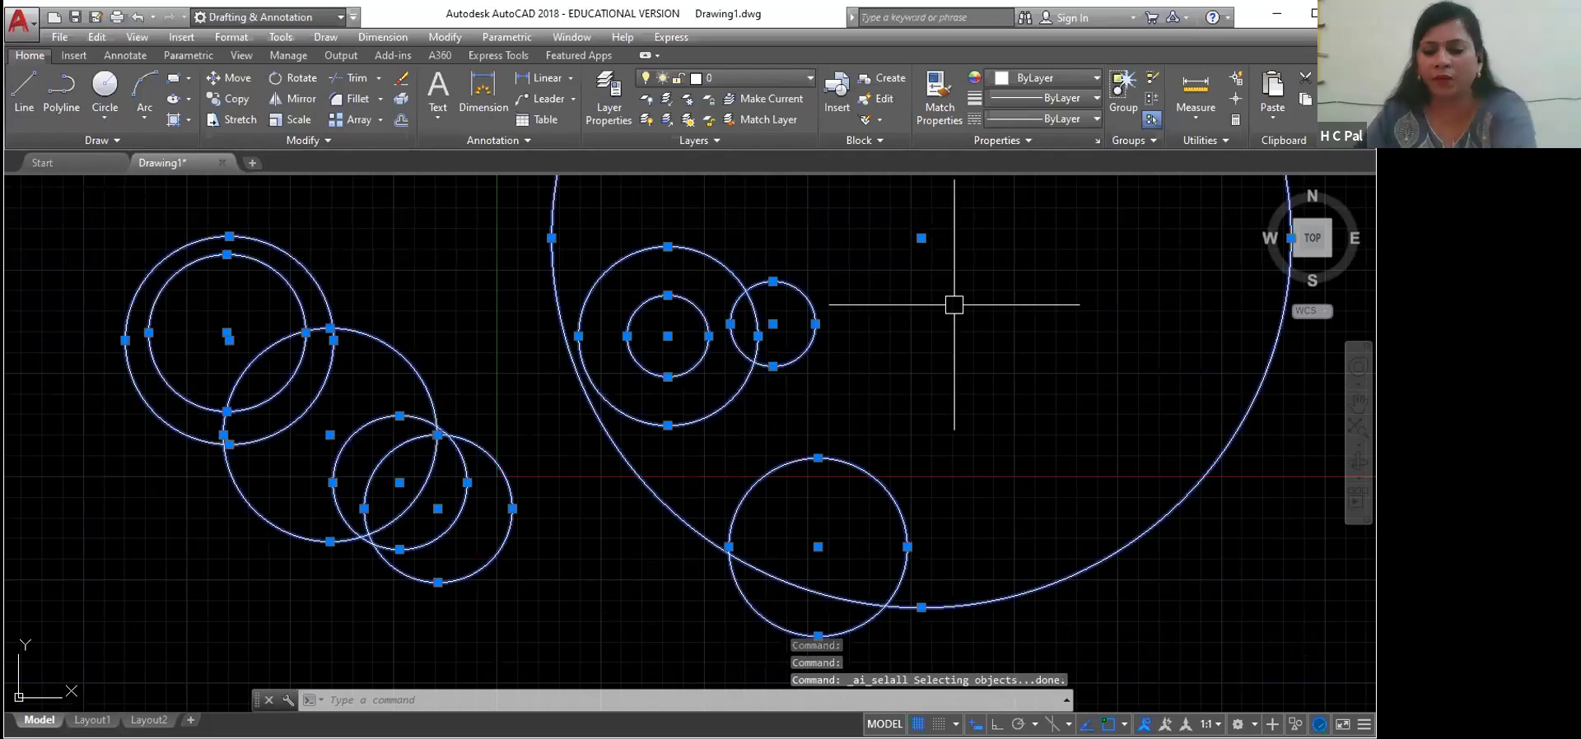
key(Delete)
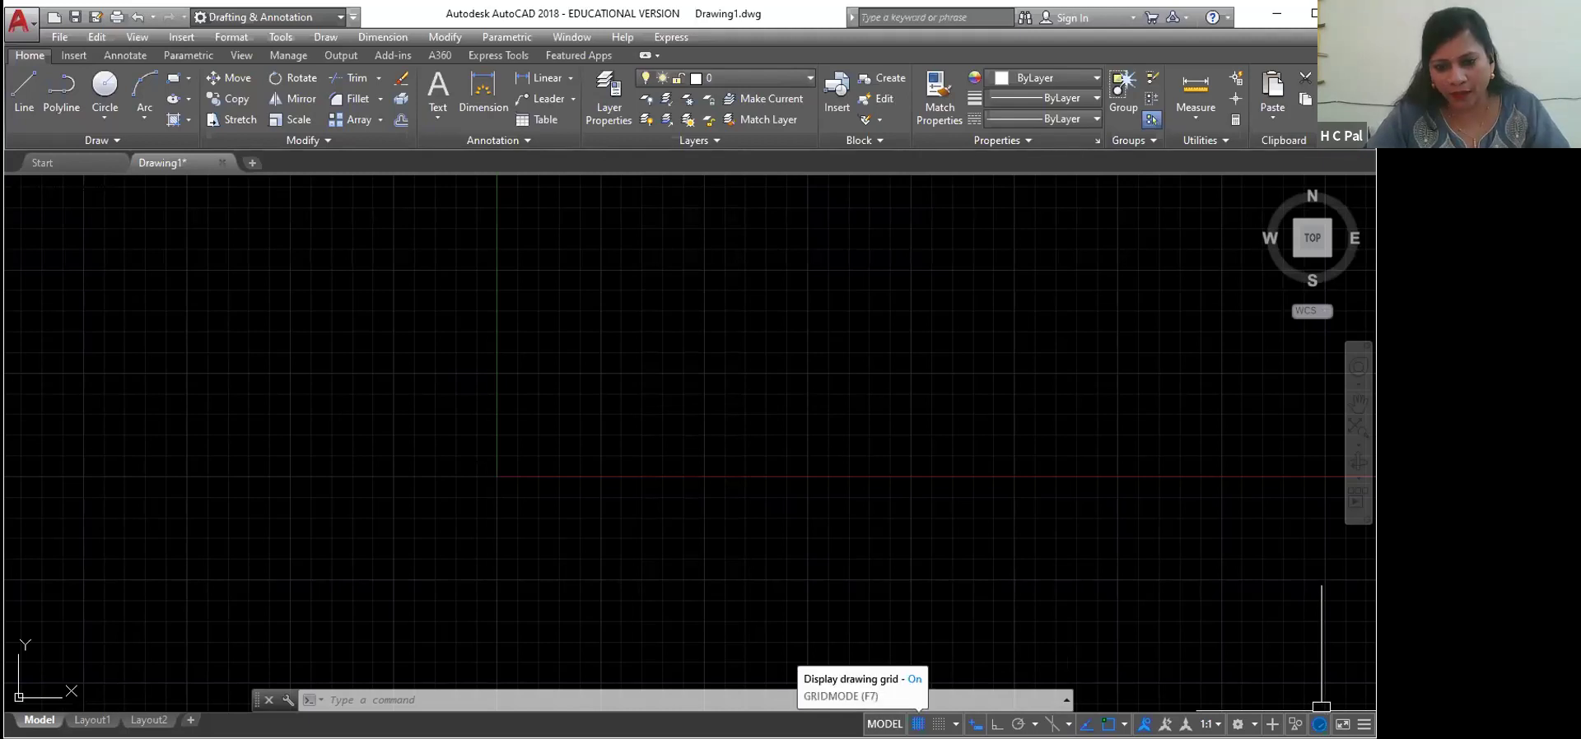
Step: Switch the drawing grid display off and back on
click(917, 723)
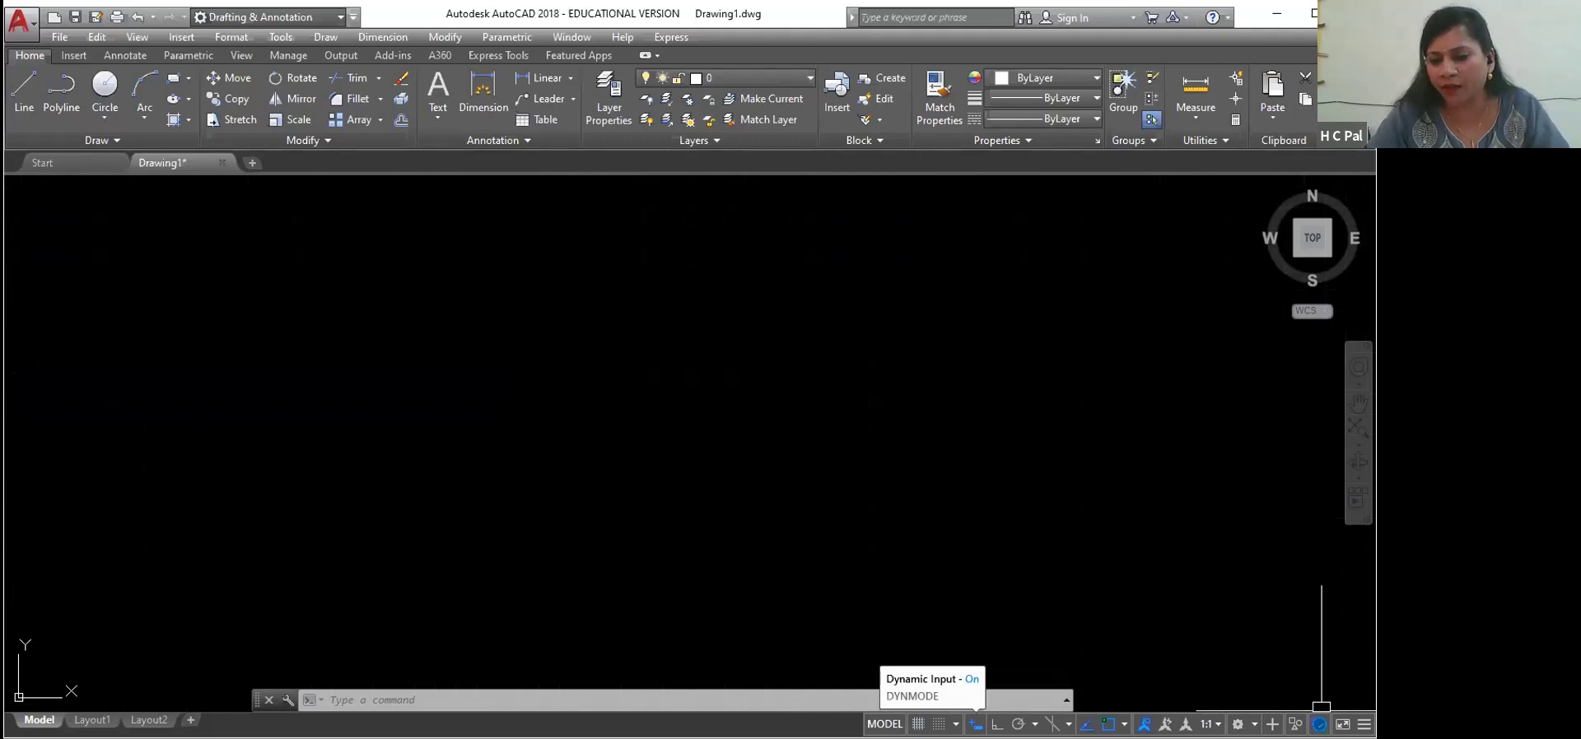
click(918, 724)
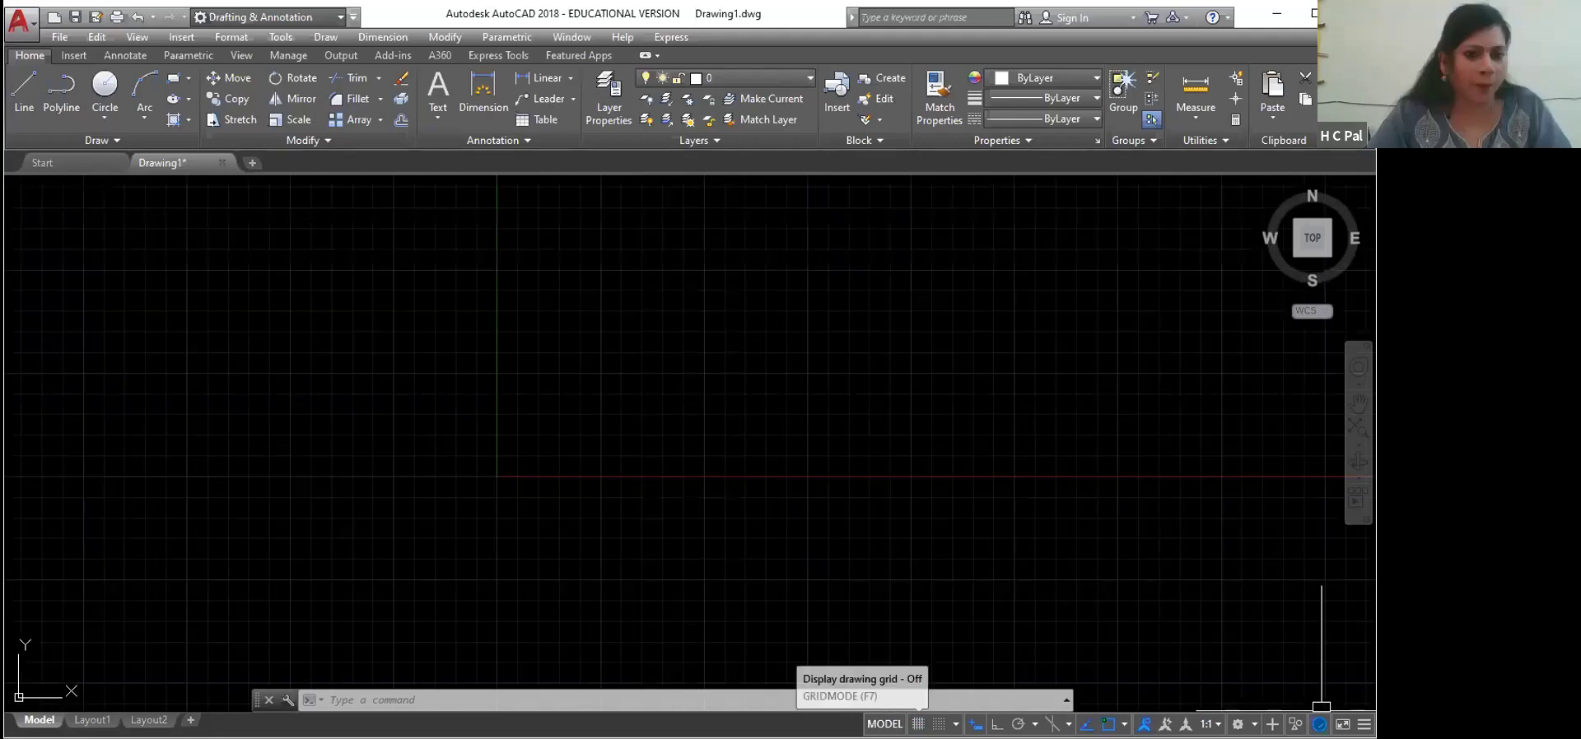
click(919, 723)
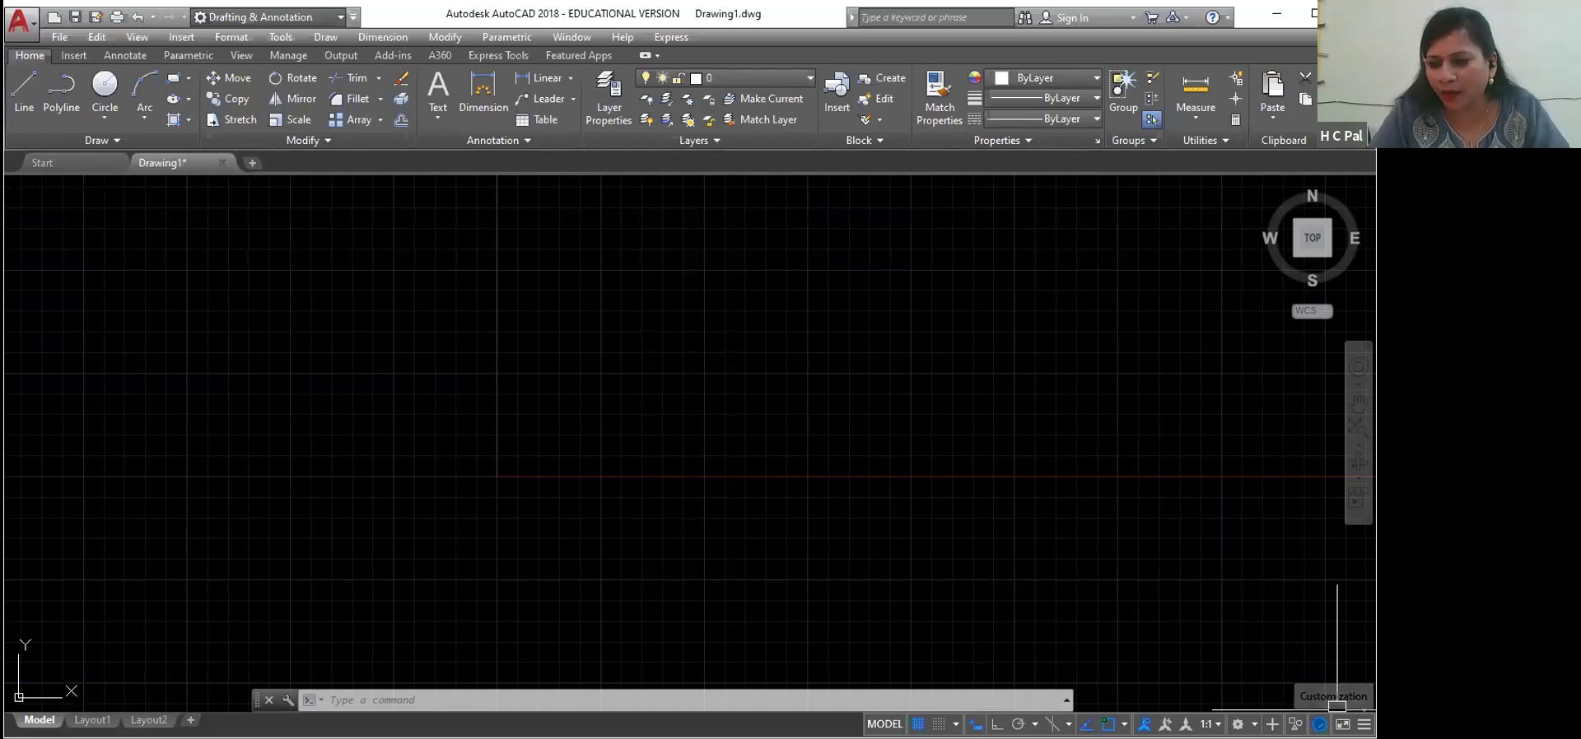
Step: Customize the status bar so that the Grid control is hidden
click(1364, 724)
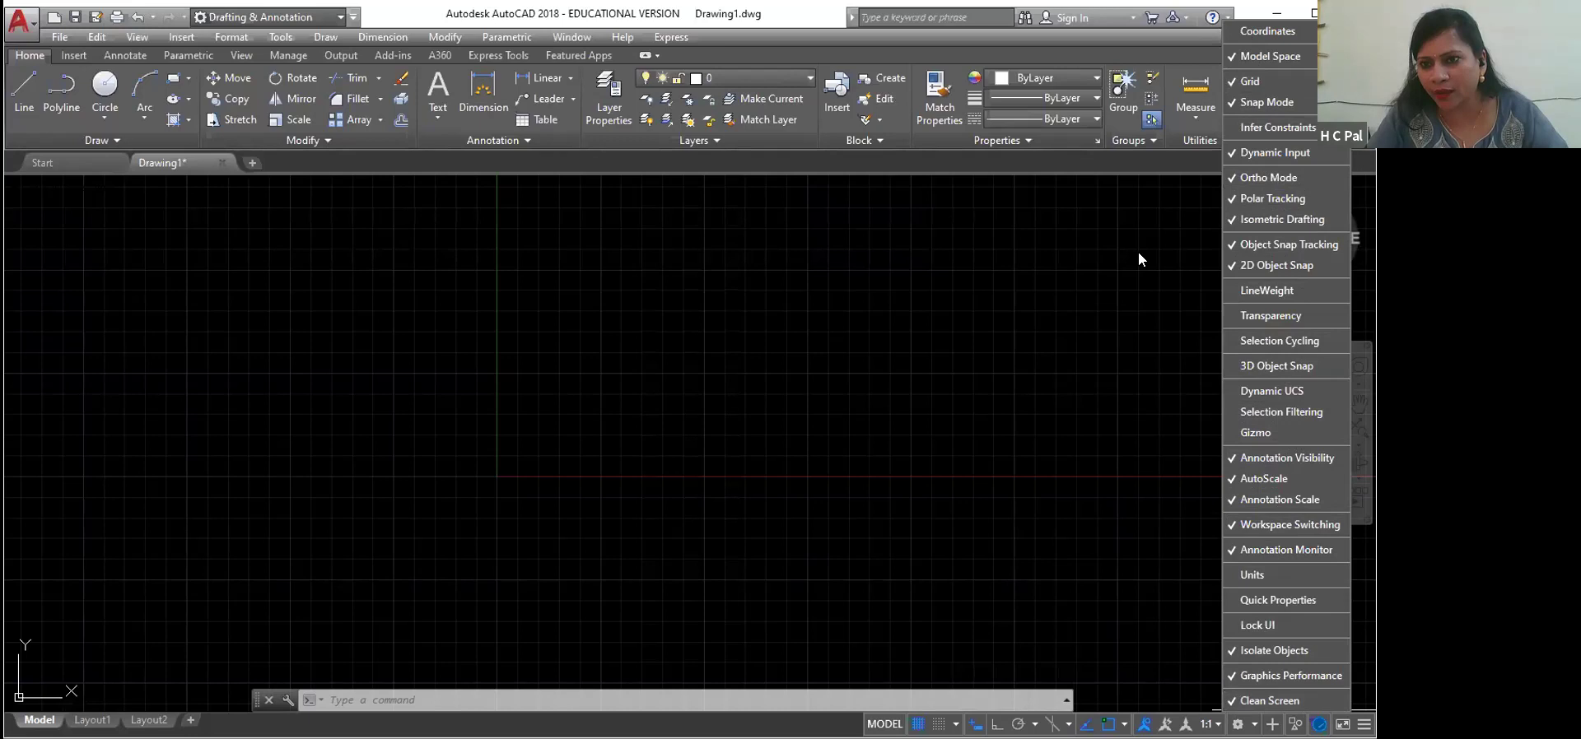
click(1227, 81)
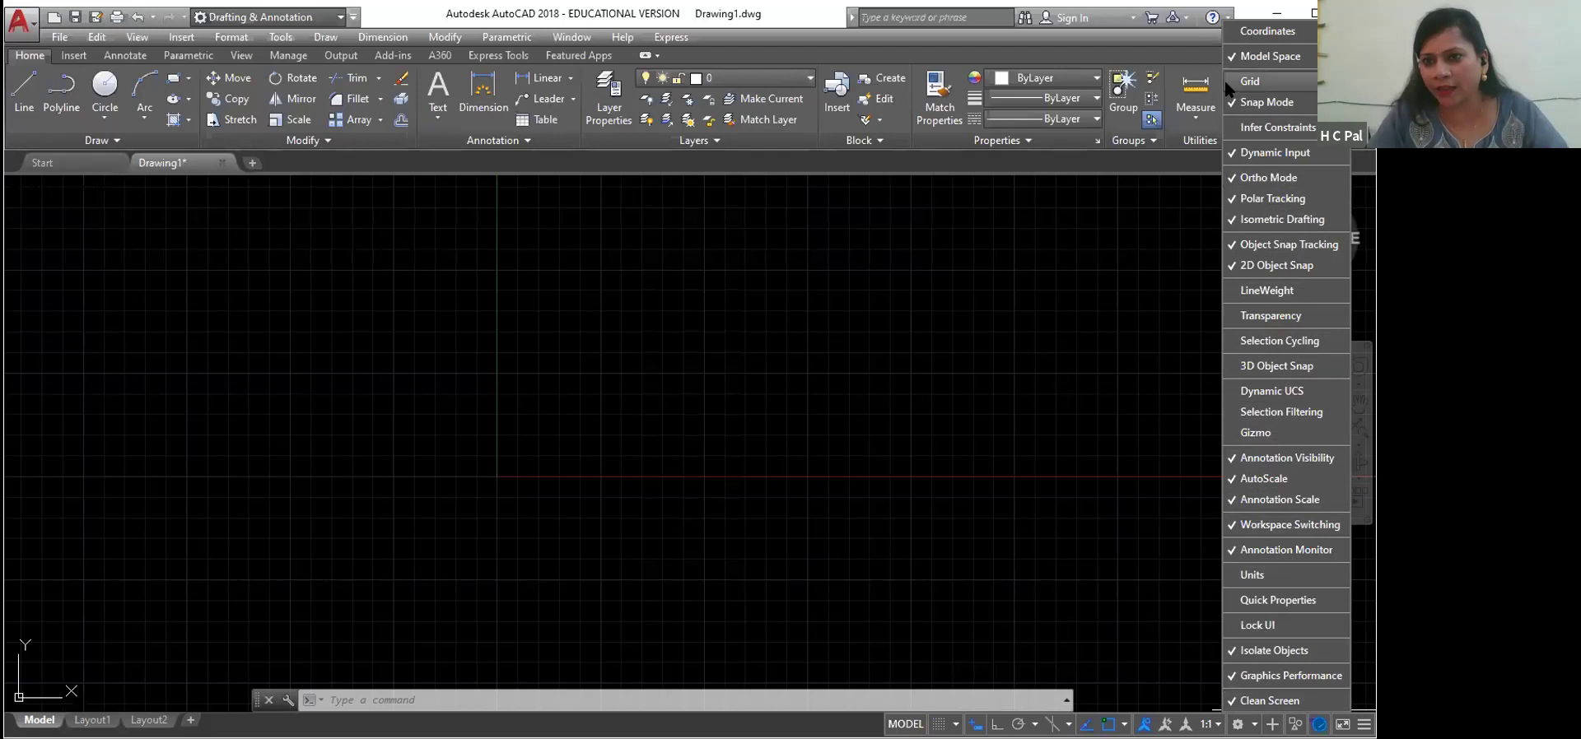
Step: Show the Grid control on the status bar again, and switch the LineWeight and Units entries on and back off
click(1230, 80)
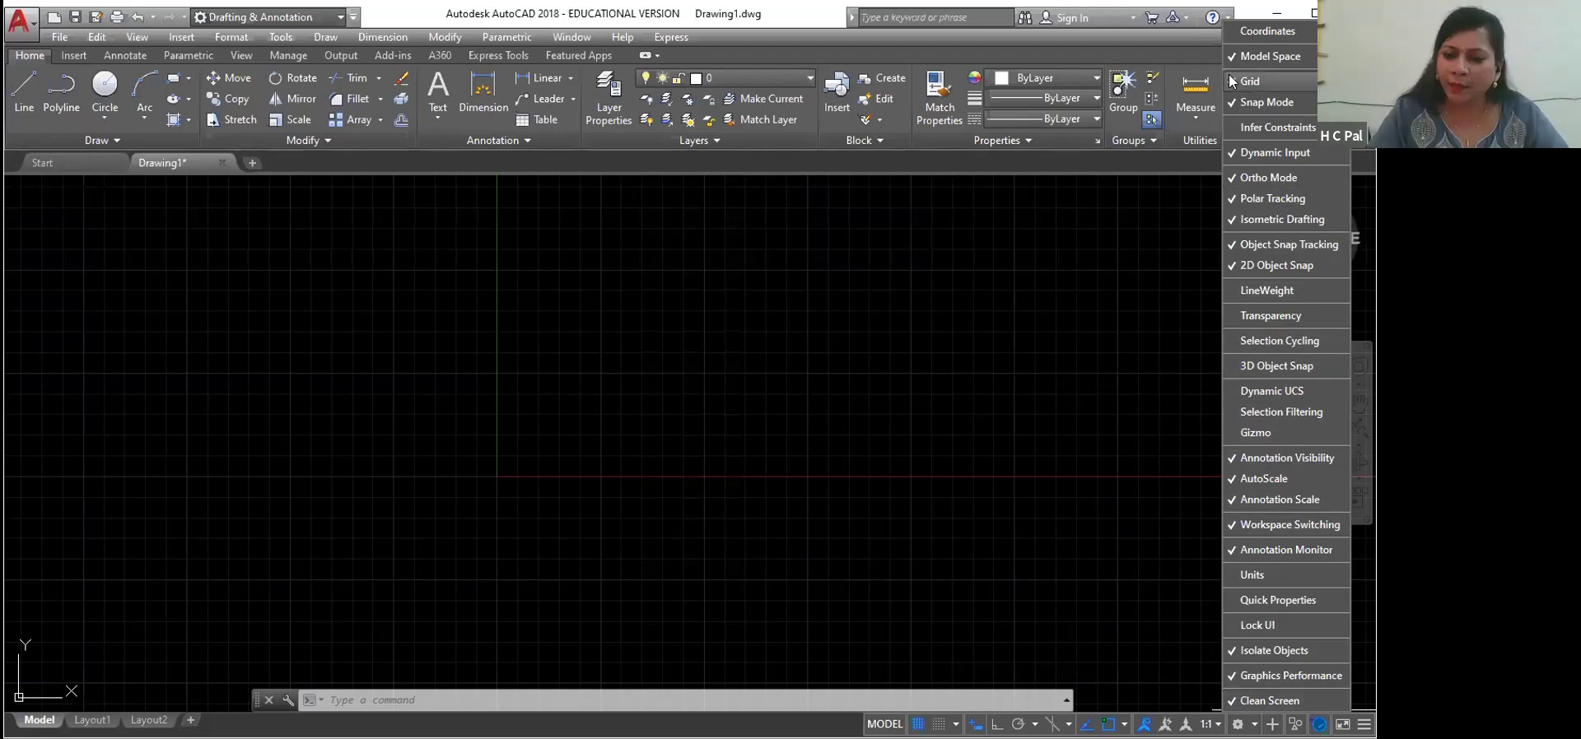
click(1234, 288)
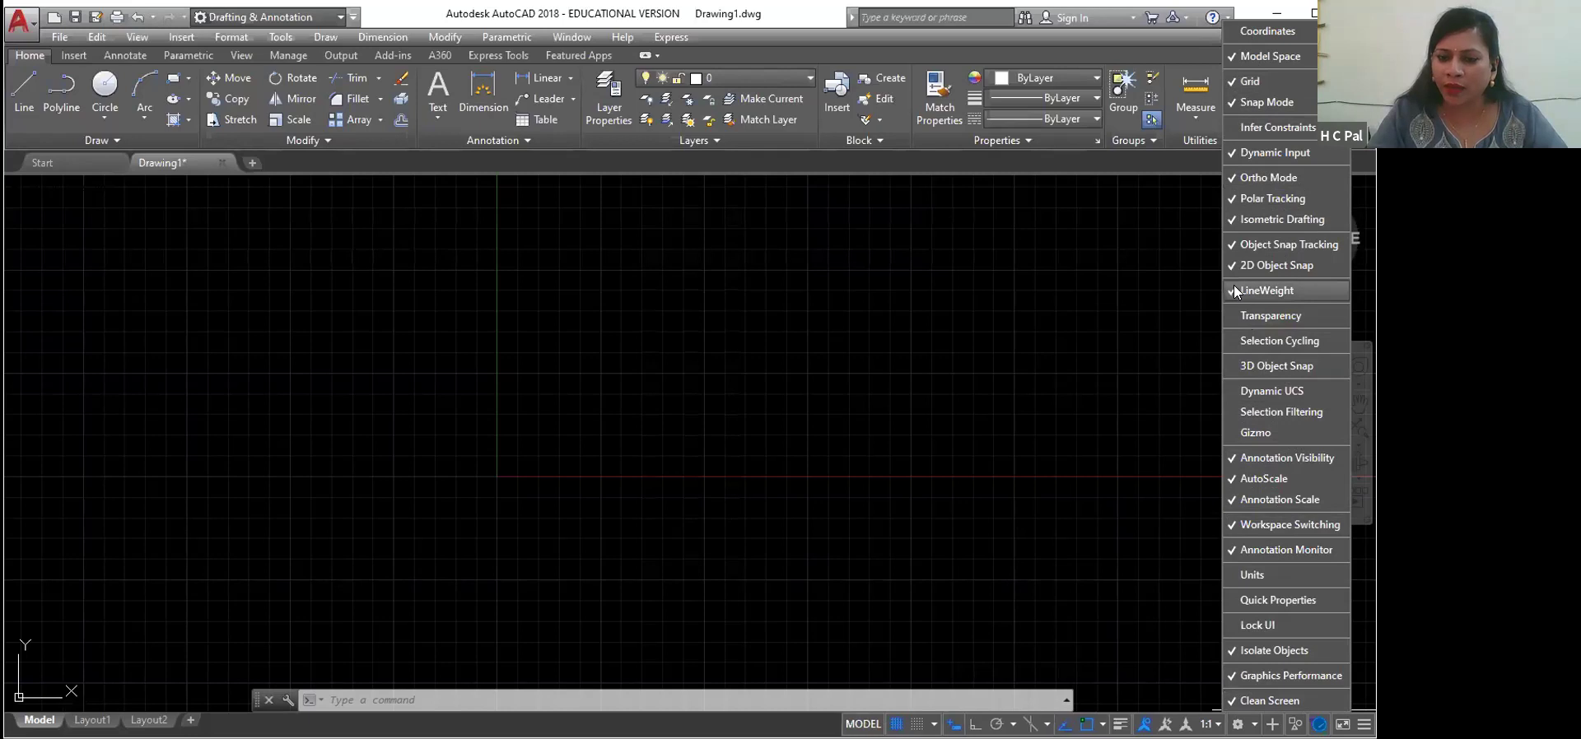
click(1233, 289)
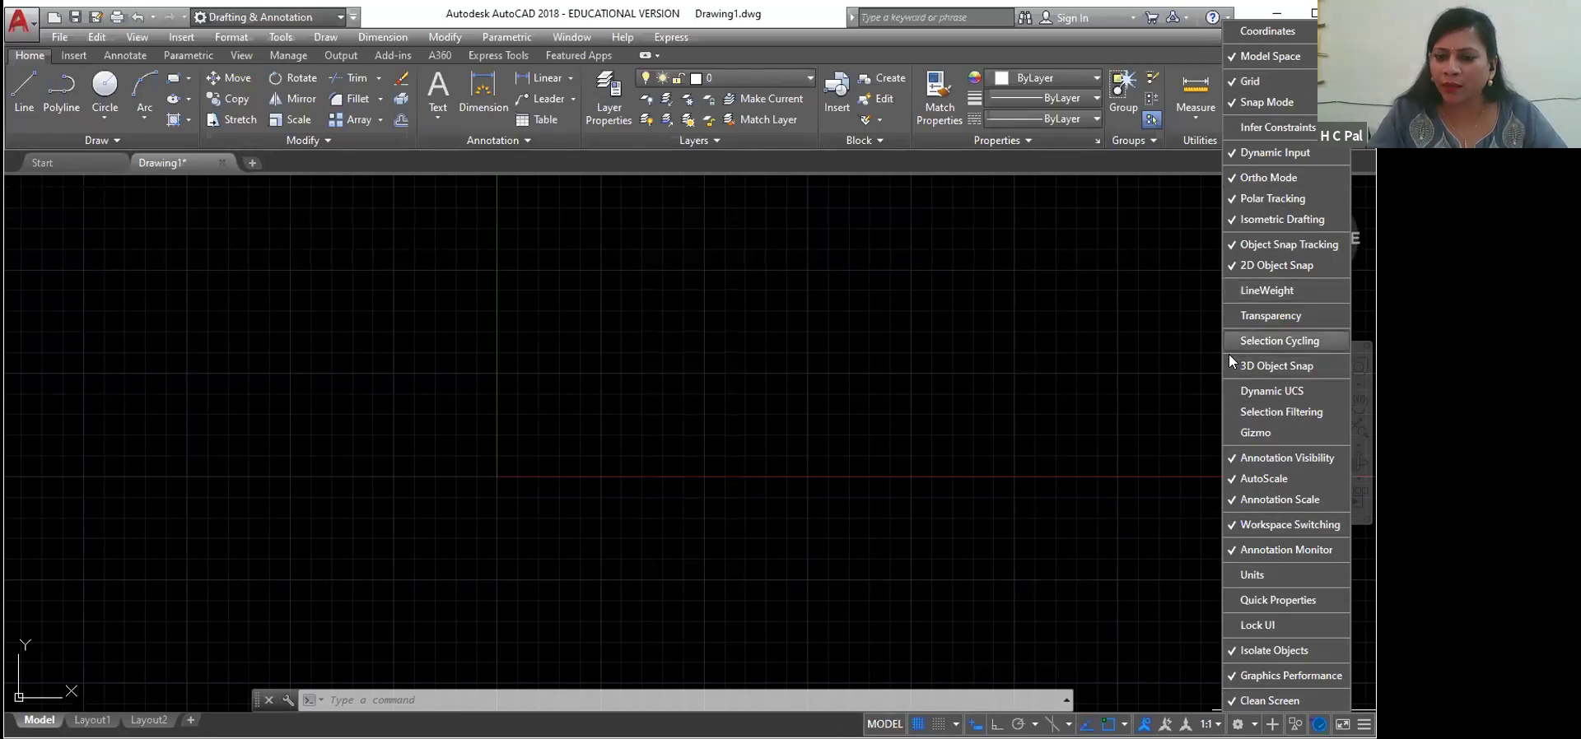
click(1228, 576)
click(1227, 576)
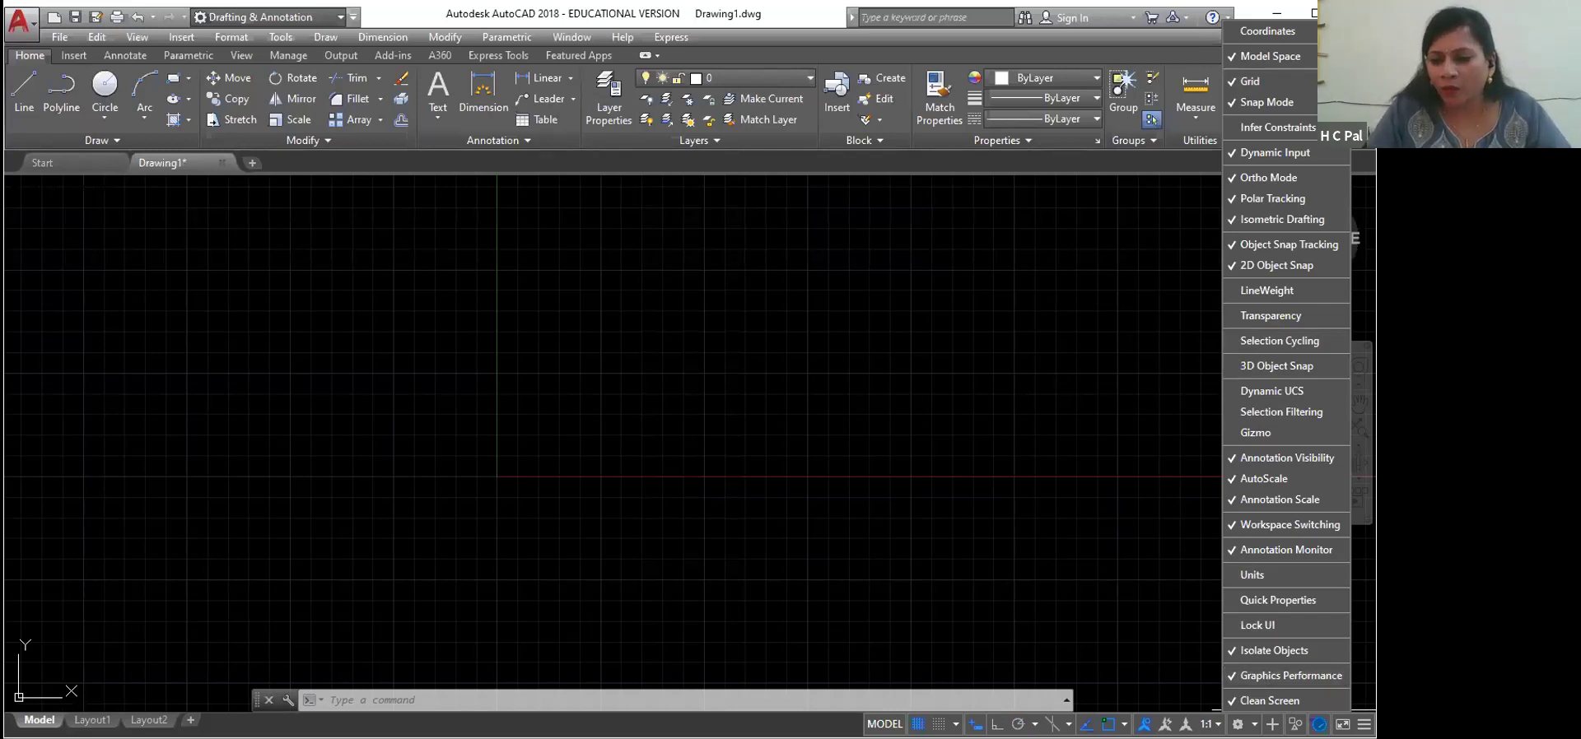
click(1076, 625)
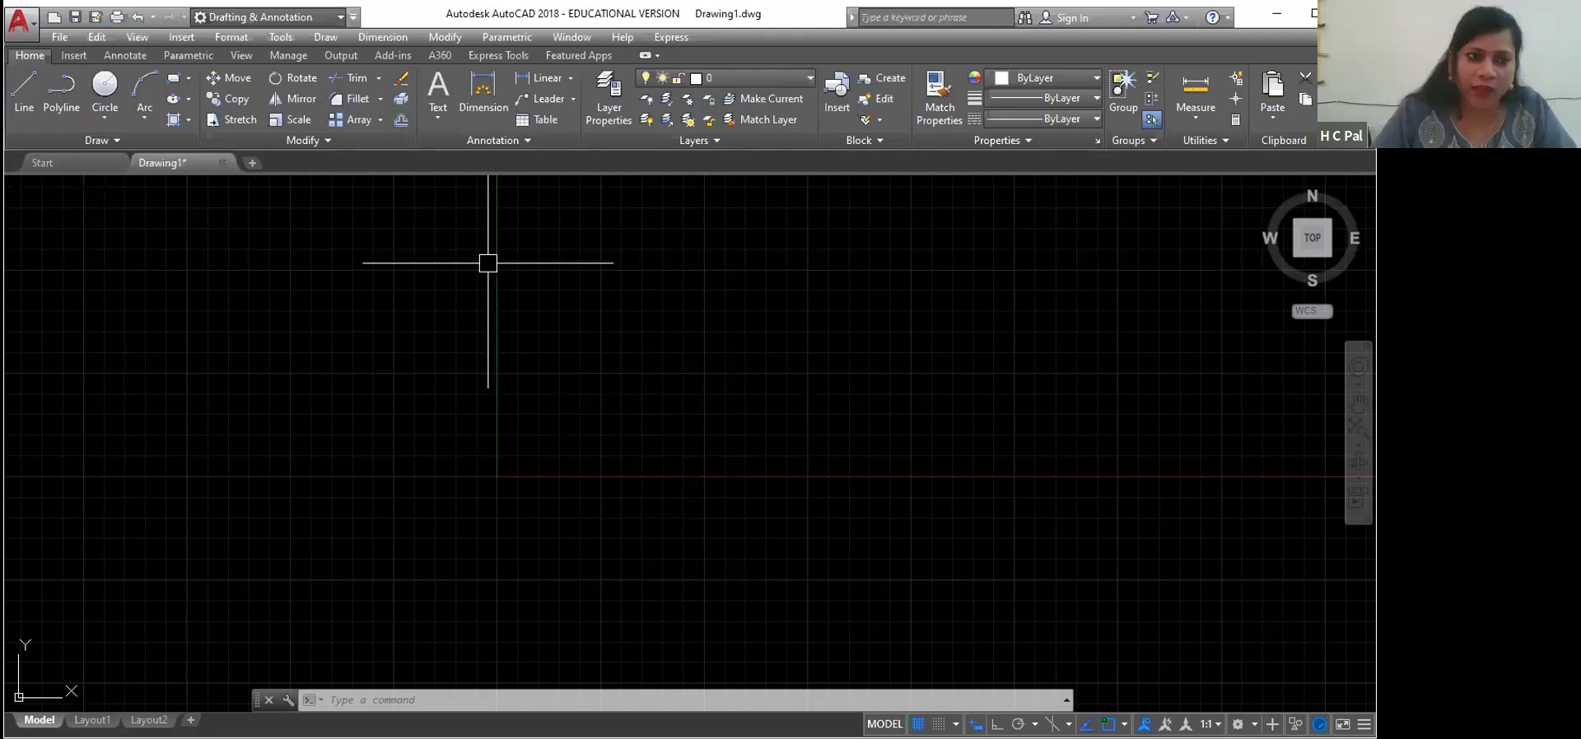
Step: Draw a circle of about 1004 radius in the drawing's upper-left area and a smaller circle of about 338 radius inside it
click(105, 90)
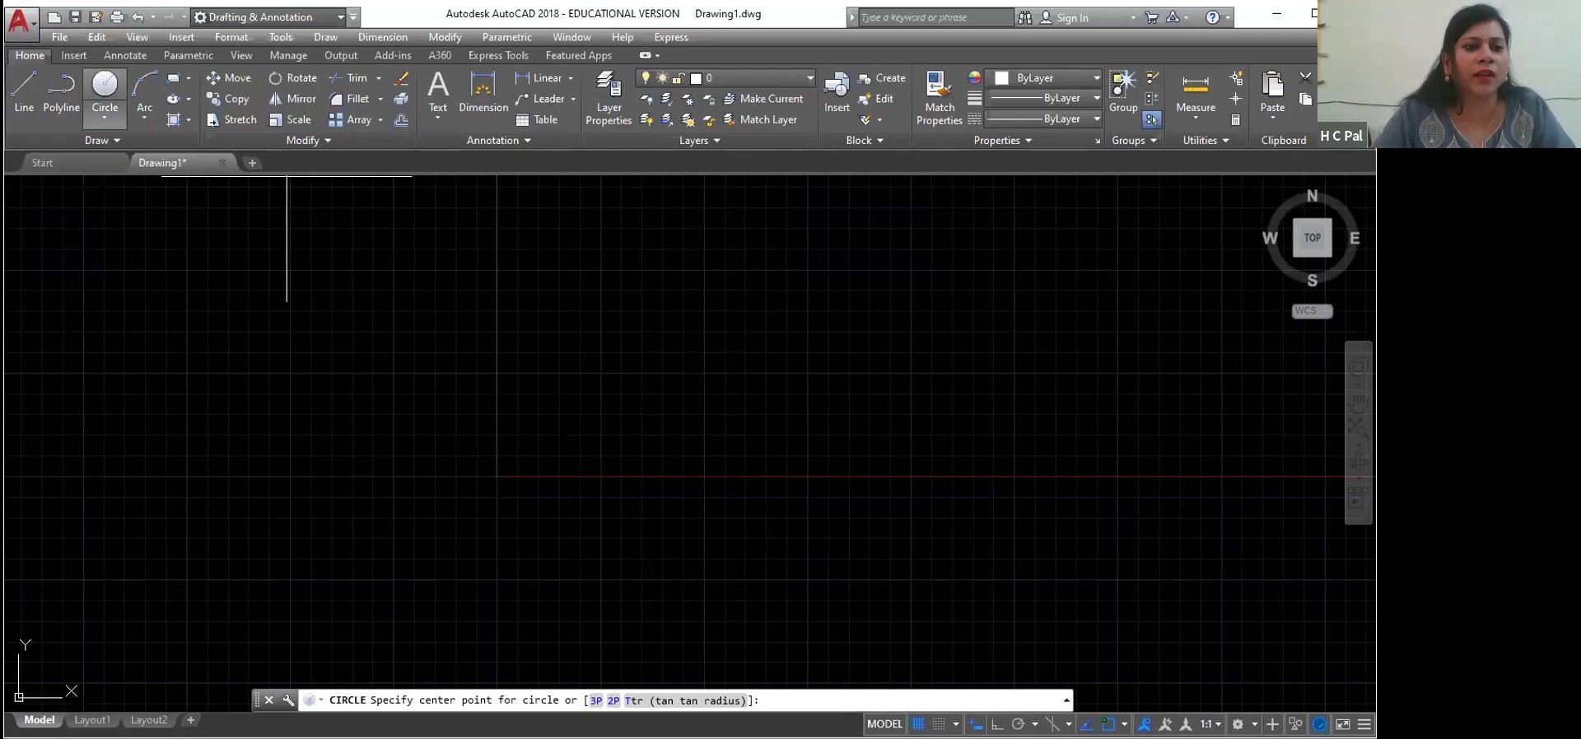
click(309, 327)
click(342, 402)
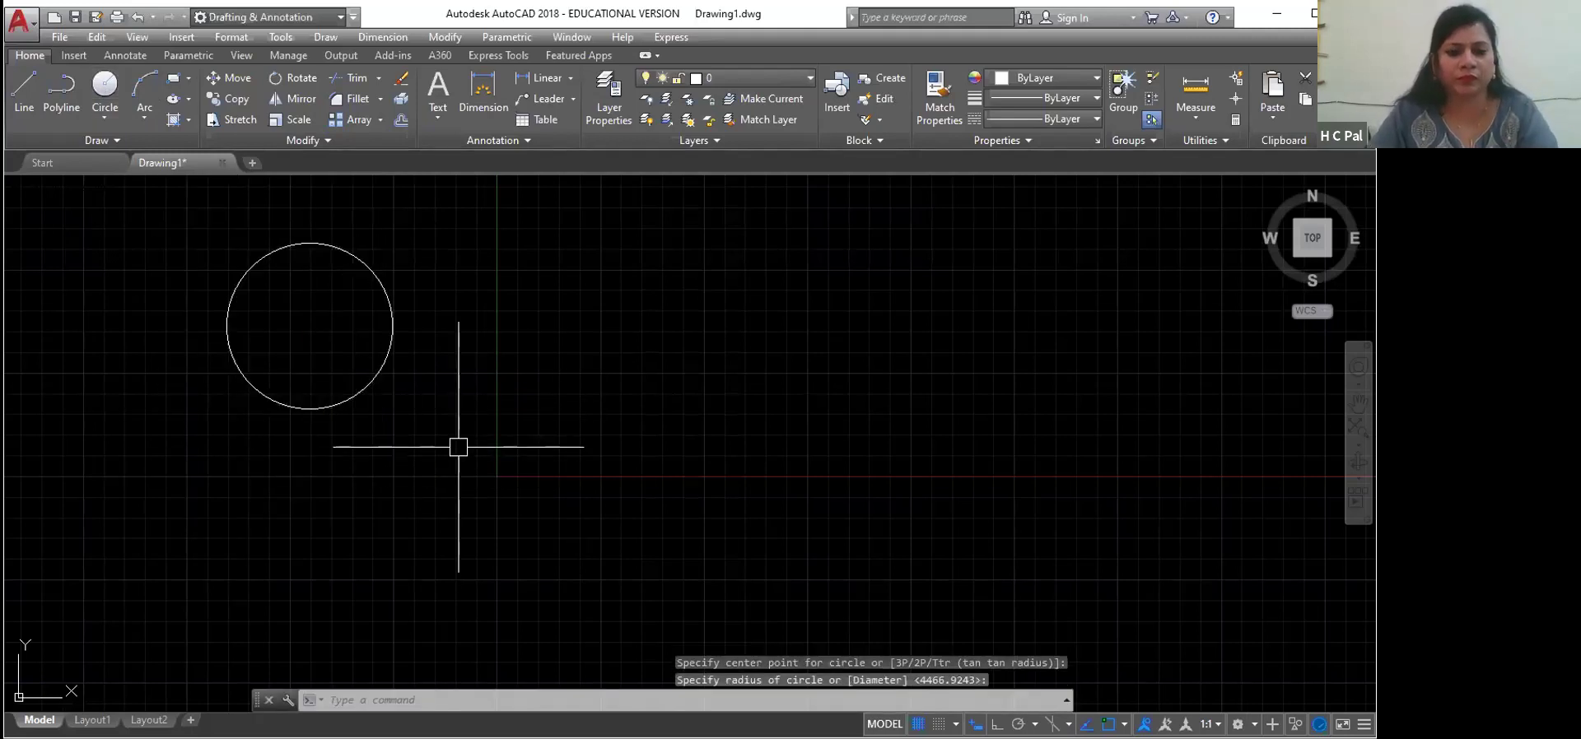
key(Return)
click(313, 316)
click(324, 342)
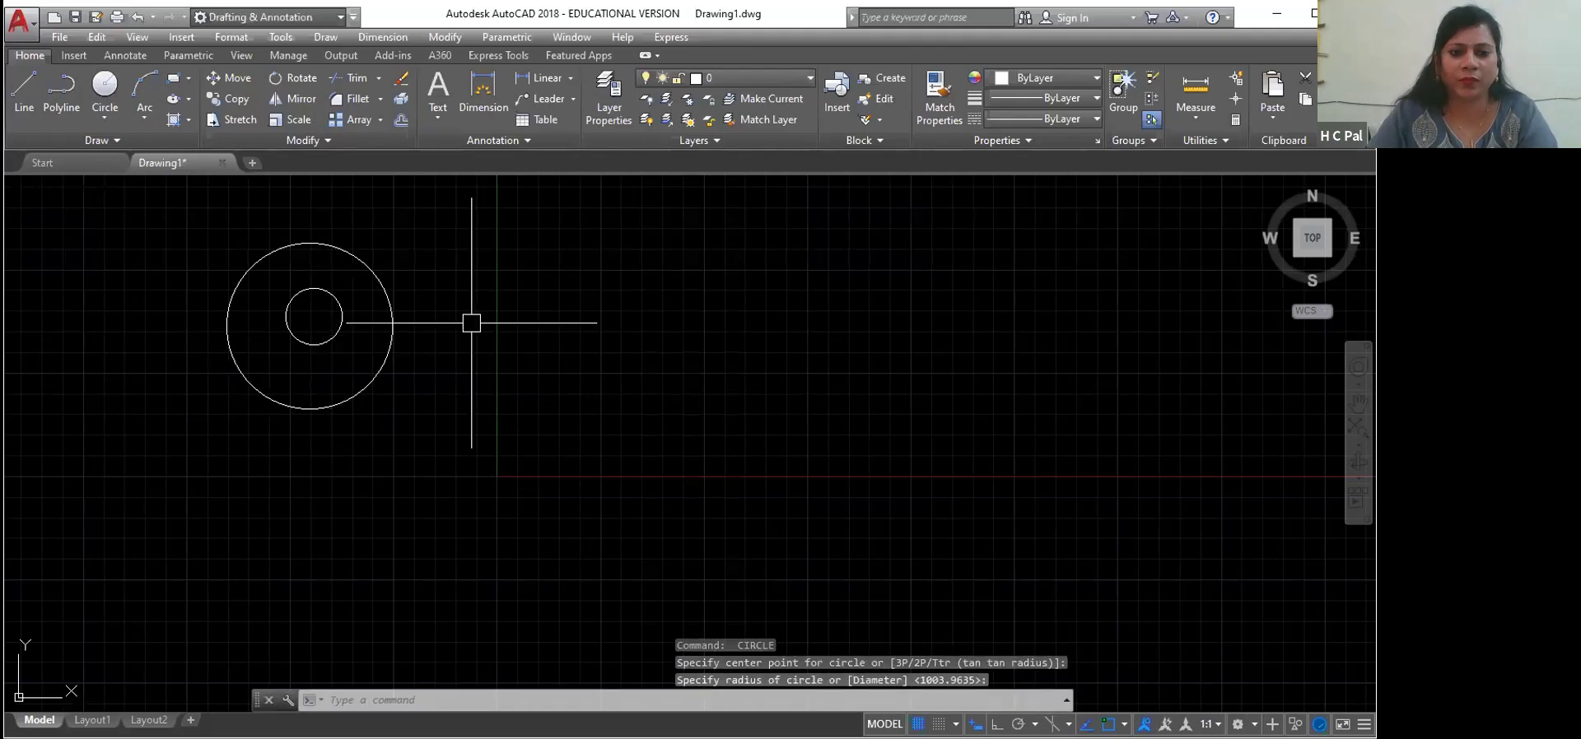
Step: Draw two concentric circles of about 892 and 1730 radius, overlapping the first circle on its right side
key(Return)
click(443, 352)
click(483, 413)
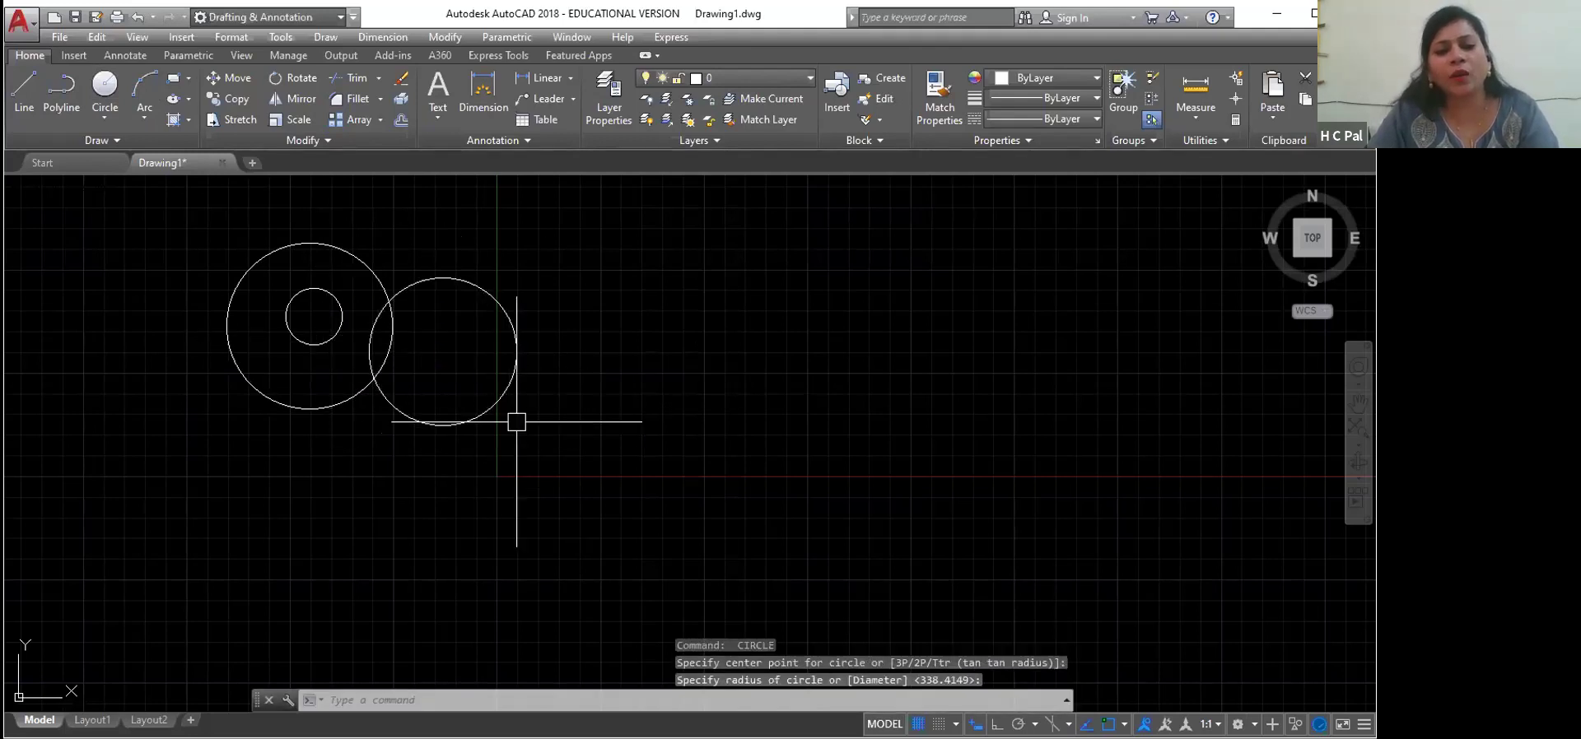
key(Return)
click(443, 352)
click(571, 414)
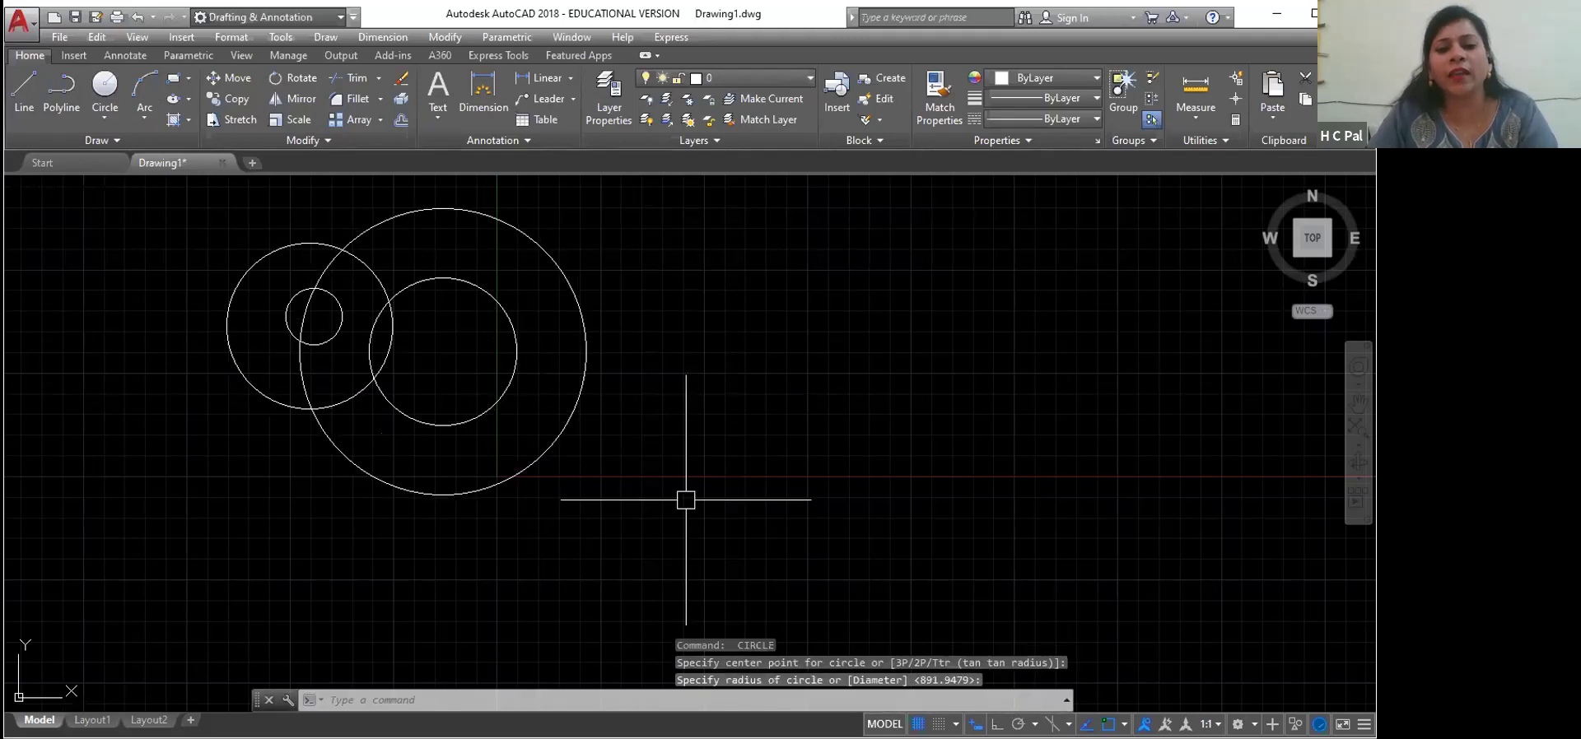
Step: Repeat the Circle command to draw a medium circle overlapping the lower-right edge of the largest circle
click(648, 440)
key(Return)
click(647, 439)
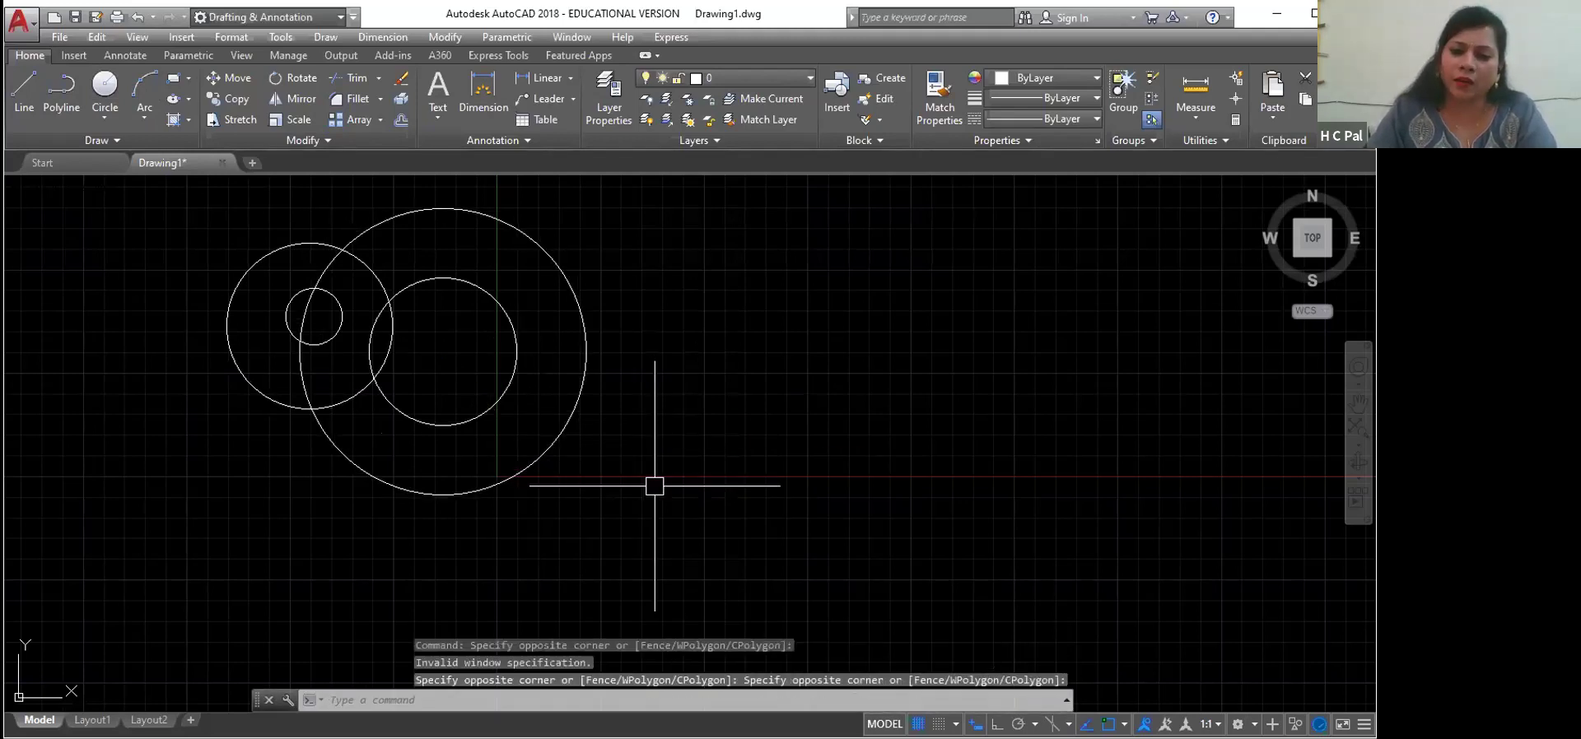
key(Return)
click(604, 423)
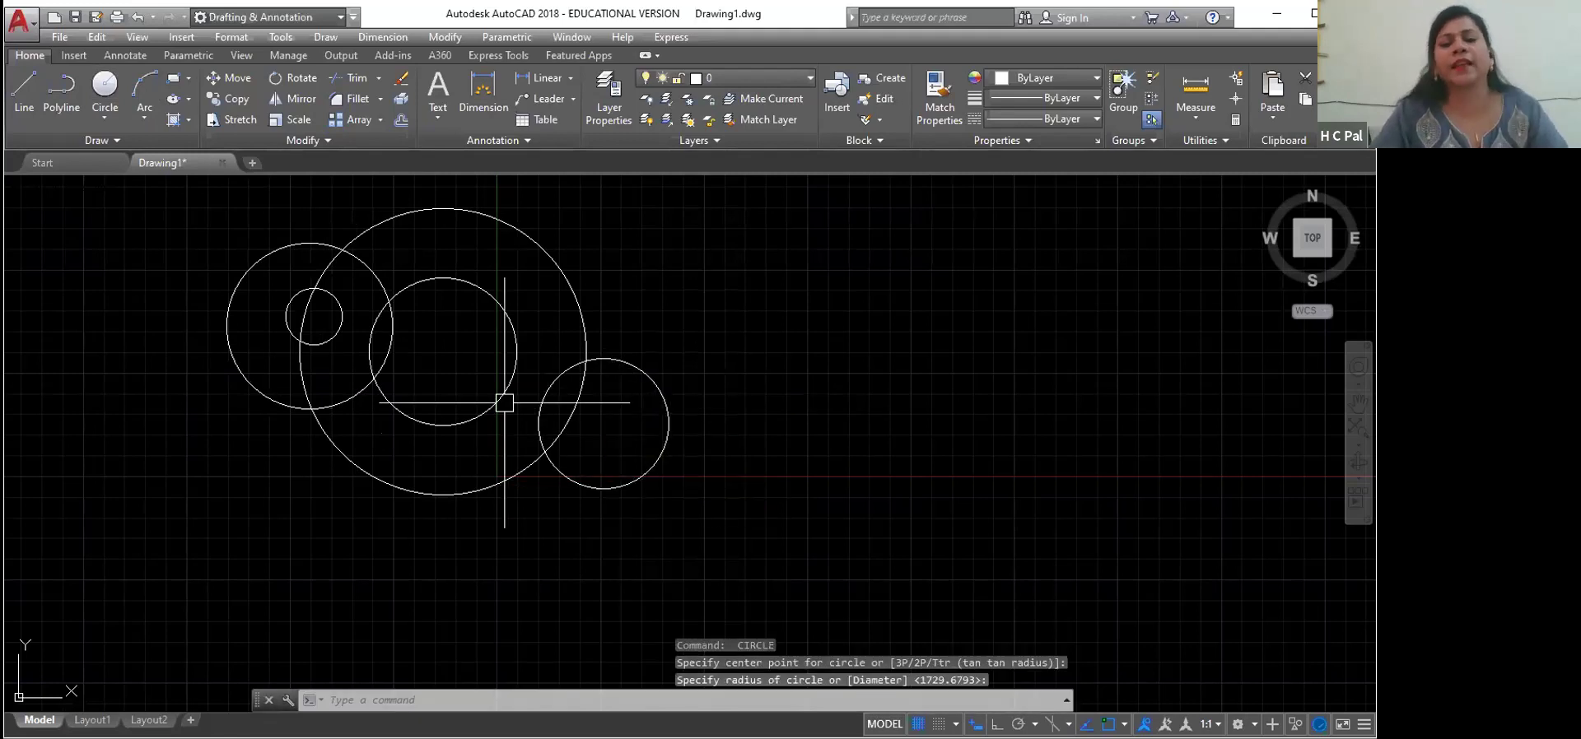
Step: Draw a small square-like rectangle to the right of the circles and a wider rectangle below it
click(24, 91)
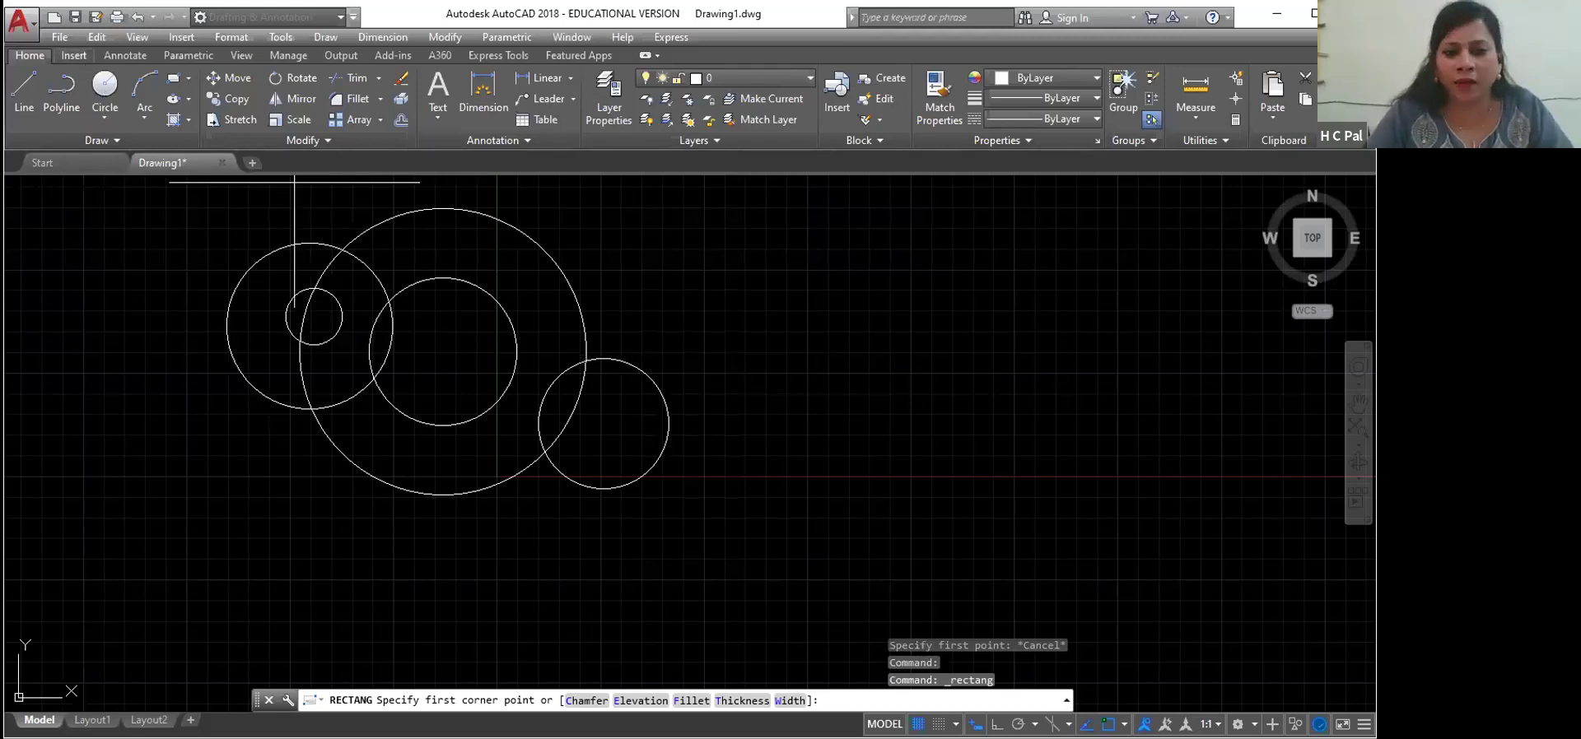
click(754, 315)
click(816, 376)
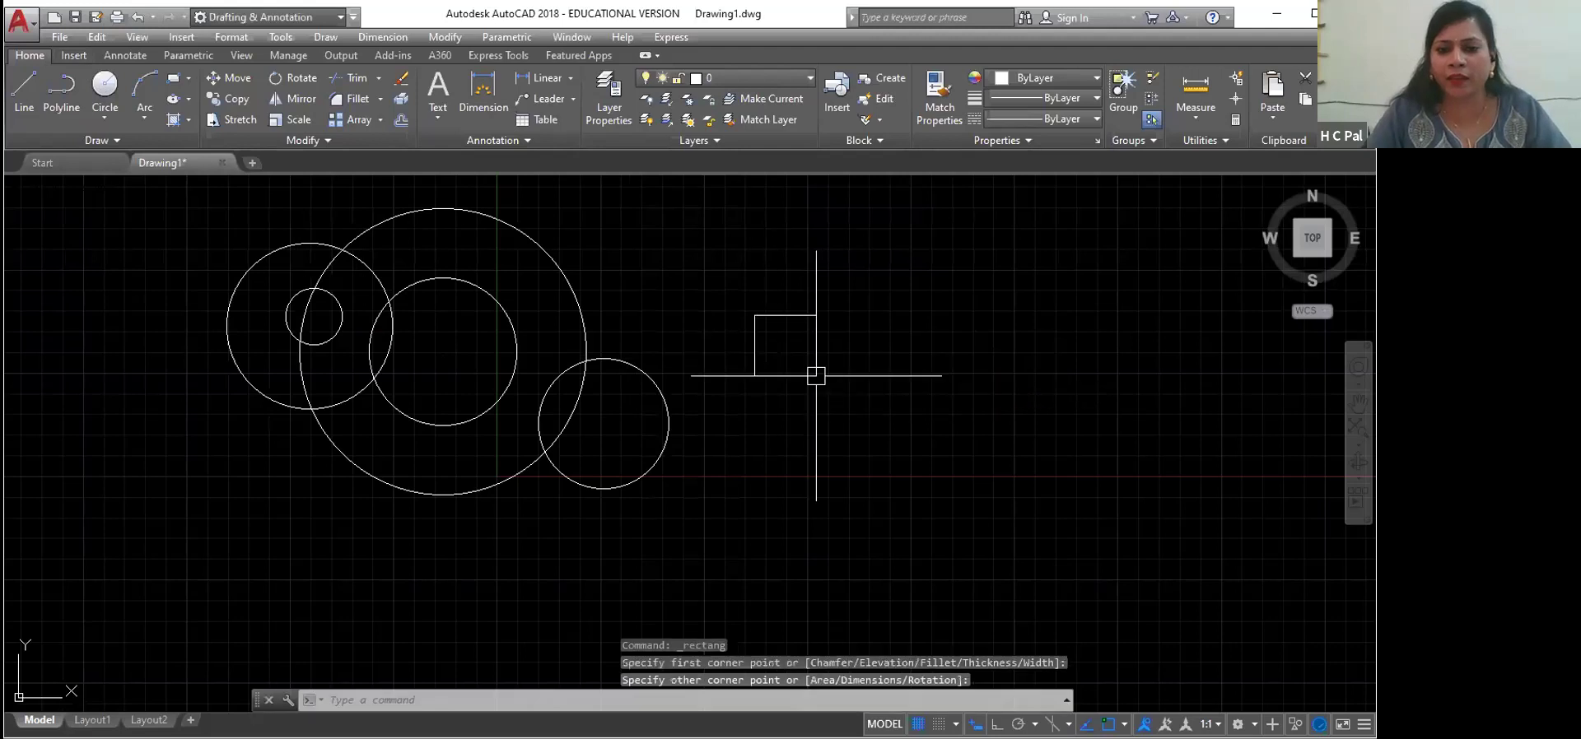
key(Return)
click(764, 442)
click(855, 500)
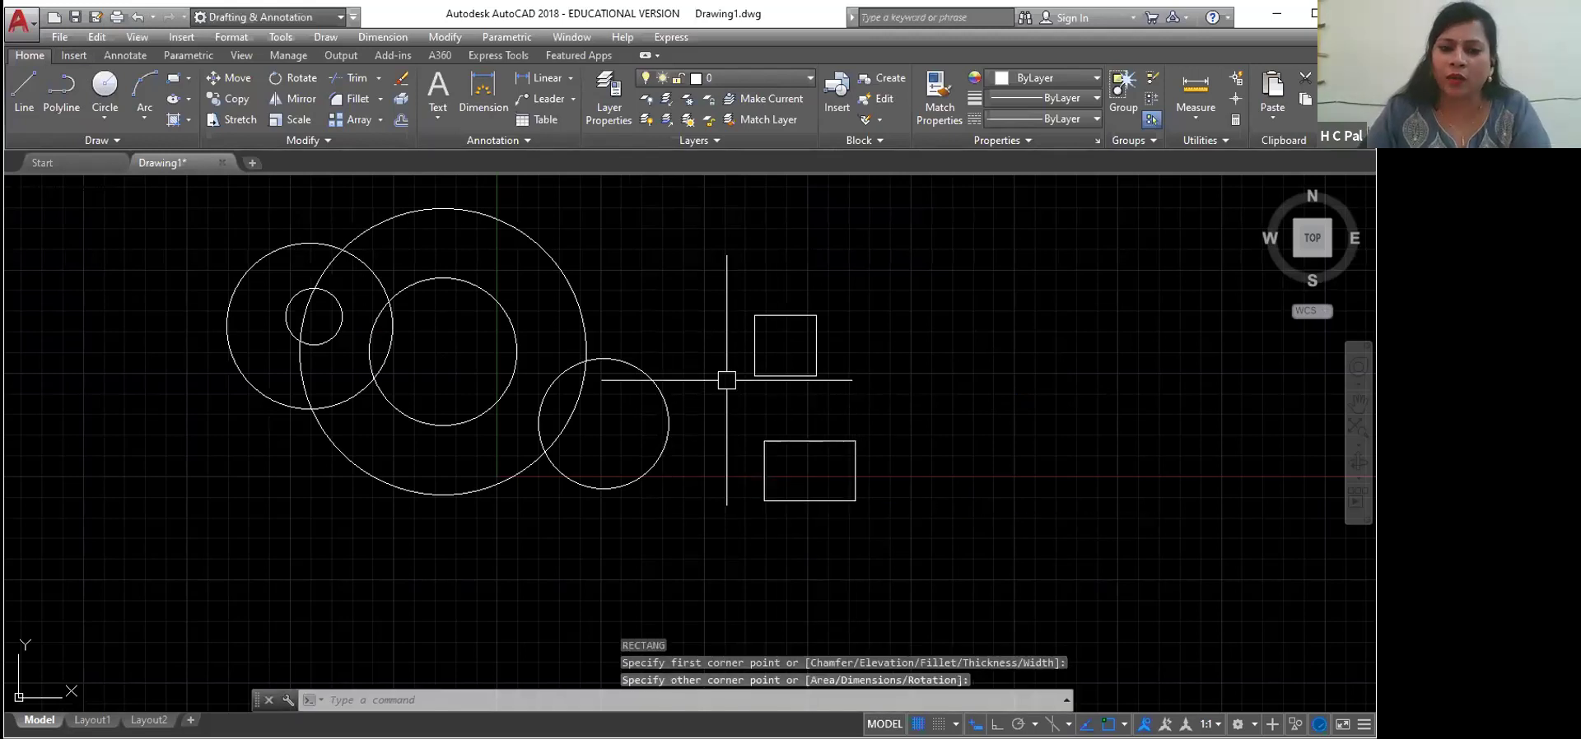
Step: Repeat the Rectangle command to draw one rectangle above left of the small square and a larger one to its right
key(Return)
click(641, 245)
click(726, 317)
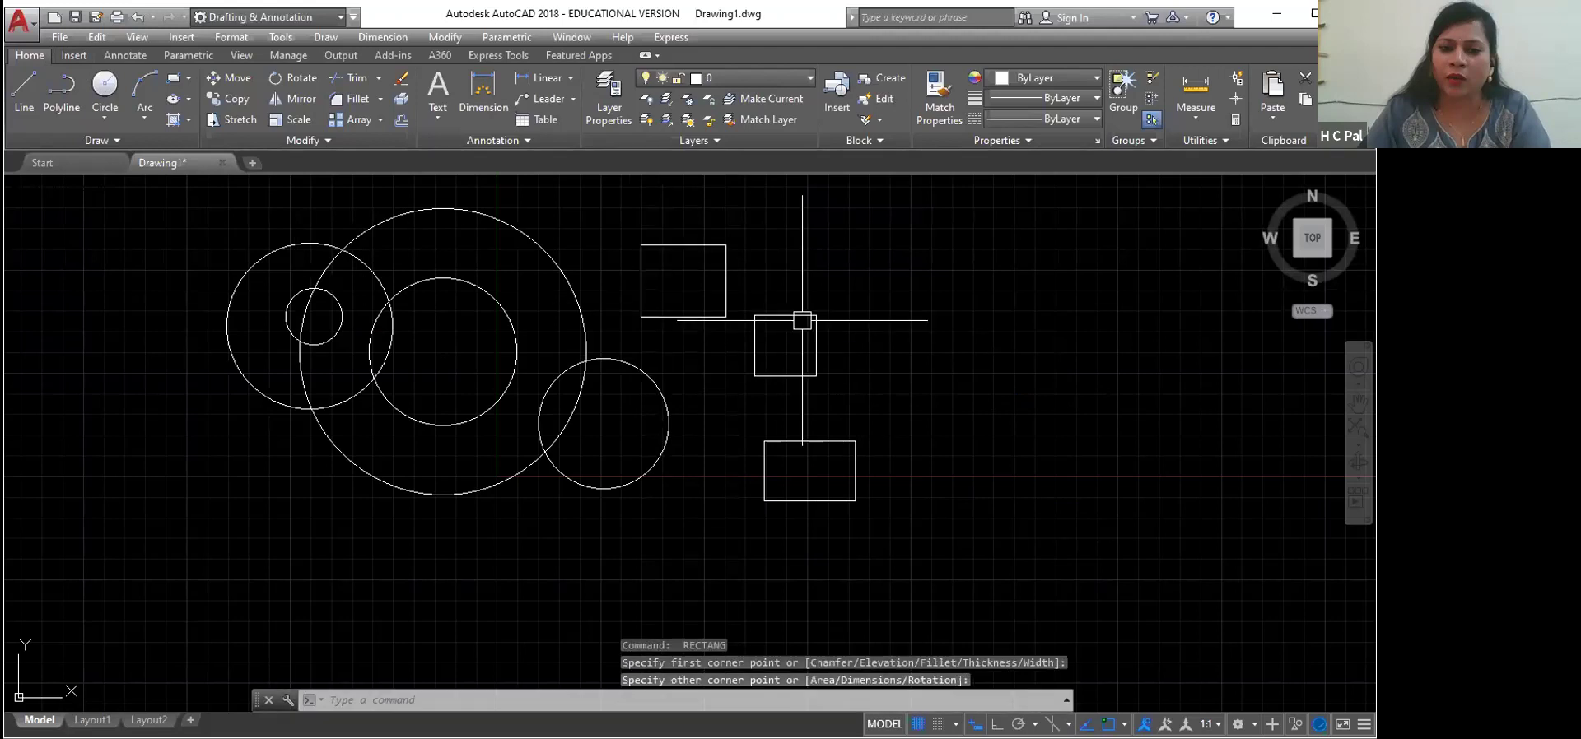
click(848, 248)
click(847, 254)
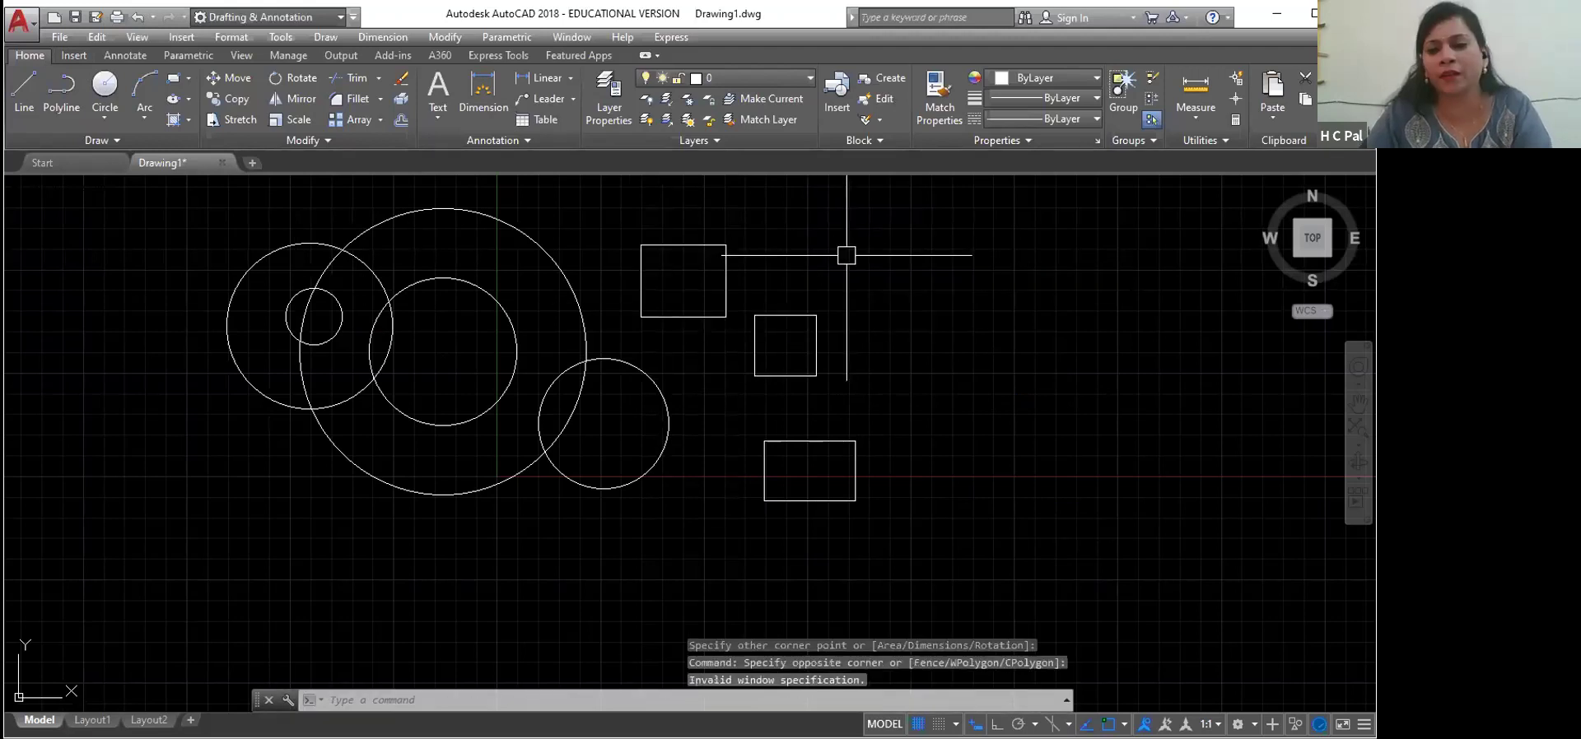
key(Return)
click(862, 255)
click(980, 367)
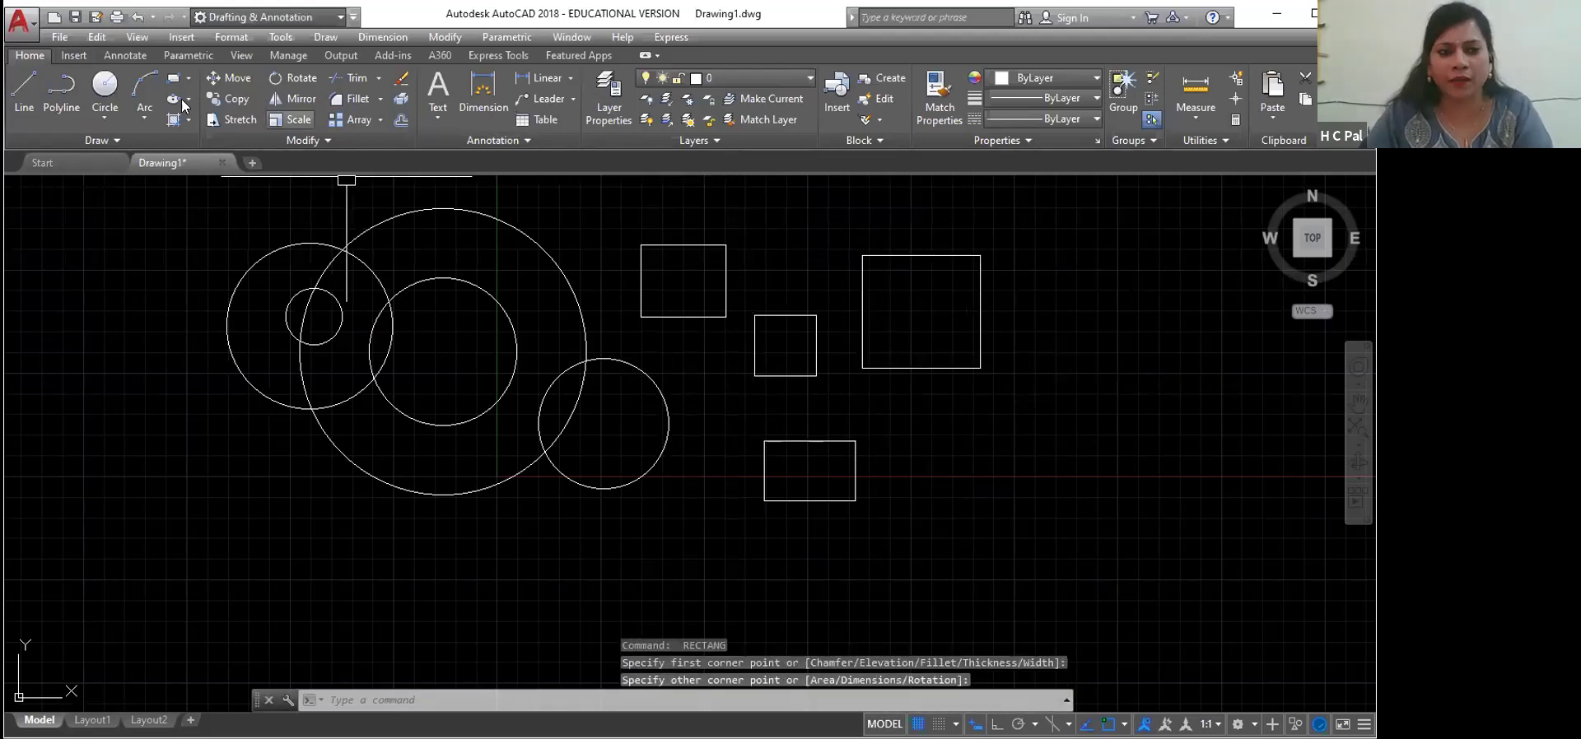
Step: Draw a small centre-defined ellipse just outside the upper-right edge of the largest circle
click(174, 99)
click(443, 352)
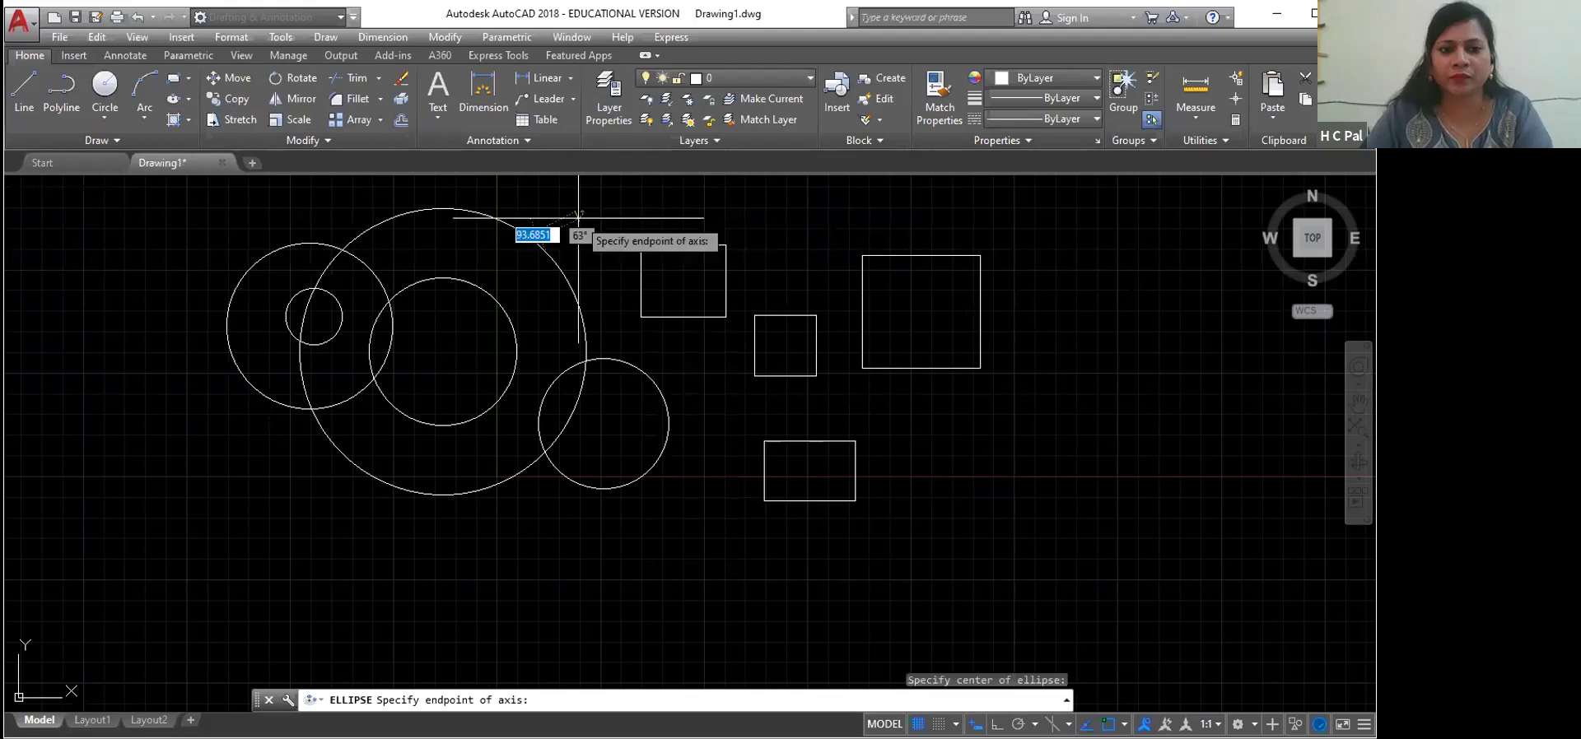
click(578, 218)
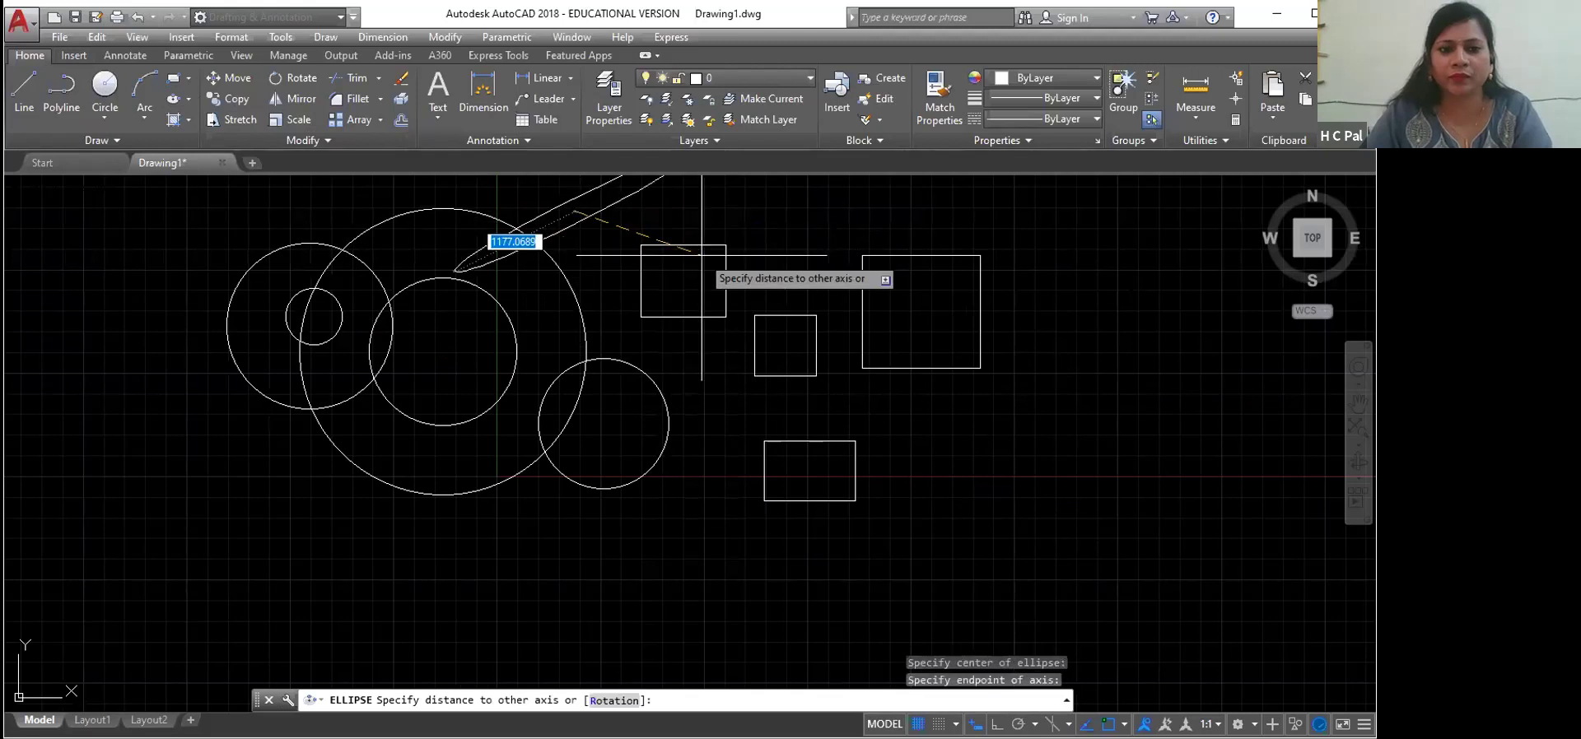
click(584, 217)
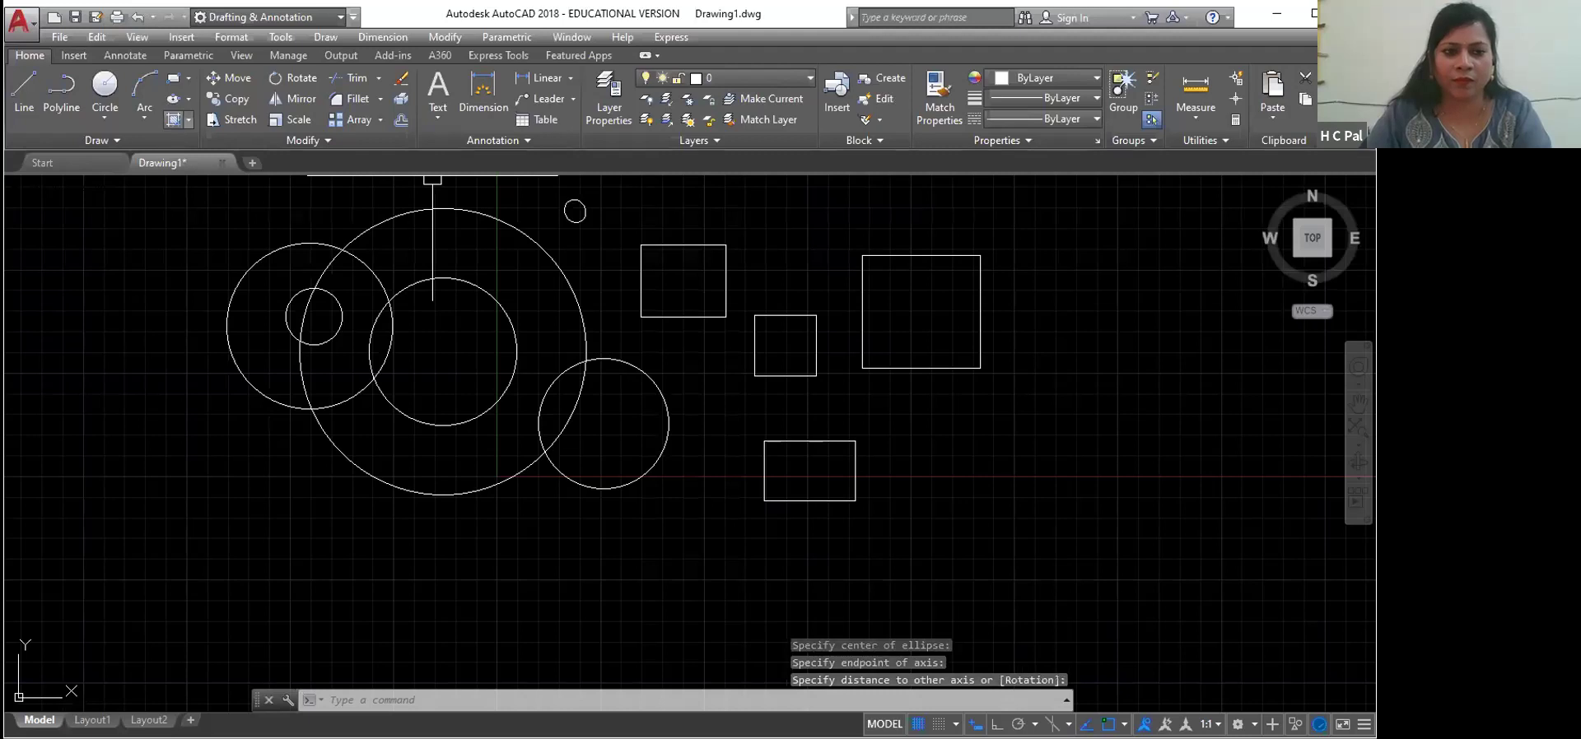
Step: Draw a closed four-sided shape with a sloping top edge below the circles using Line, turning Ortho on after the first segment
click(24, 91)
click(217, 482)
click(220, 570)
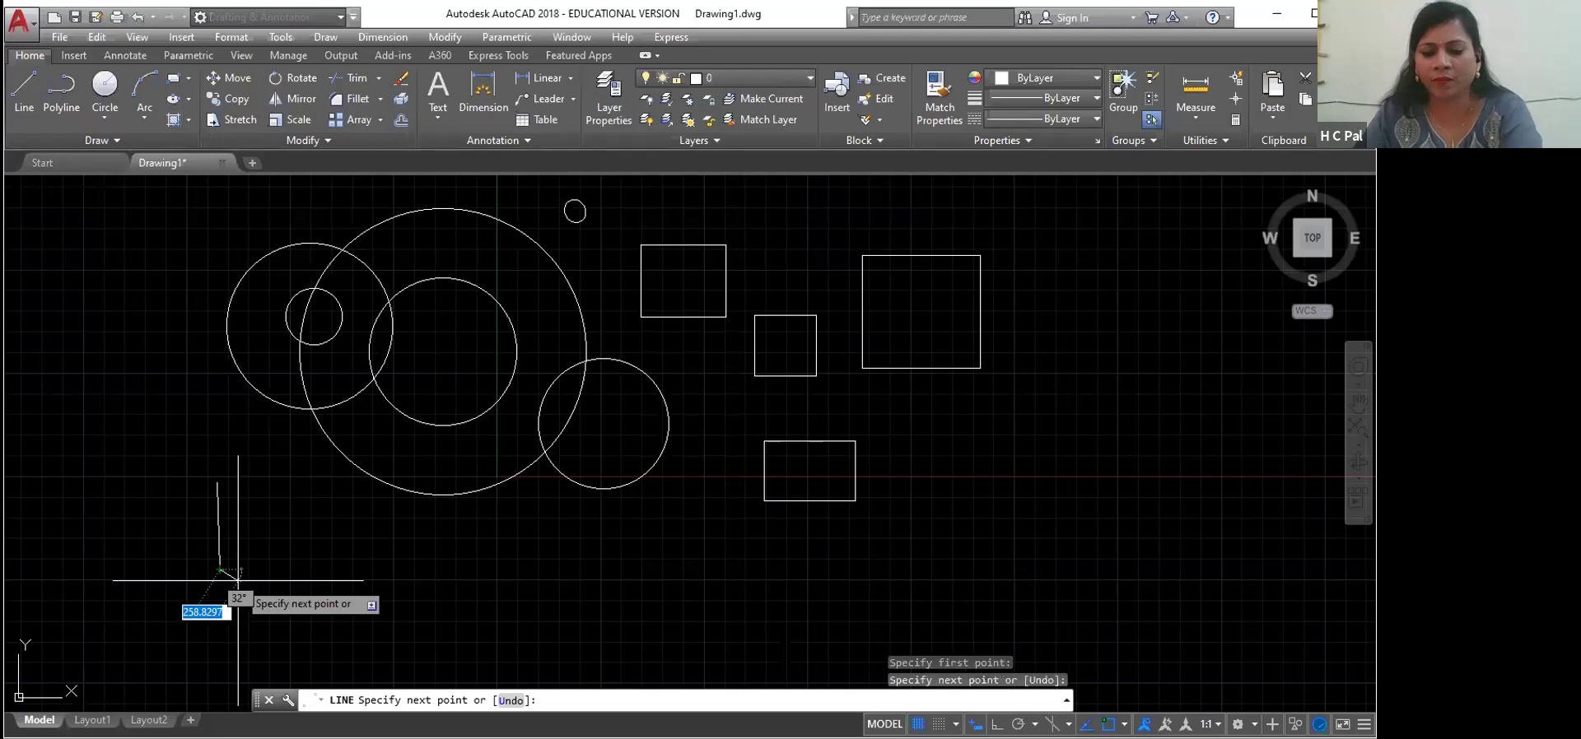
key(F8)
click(297, 570)
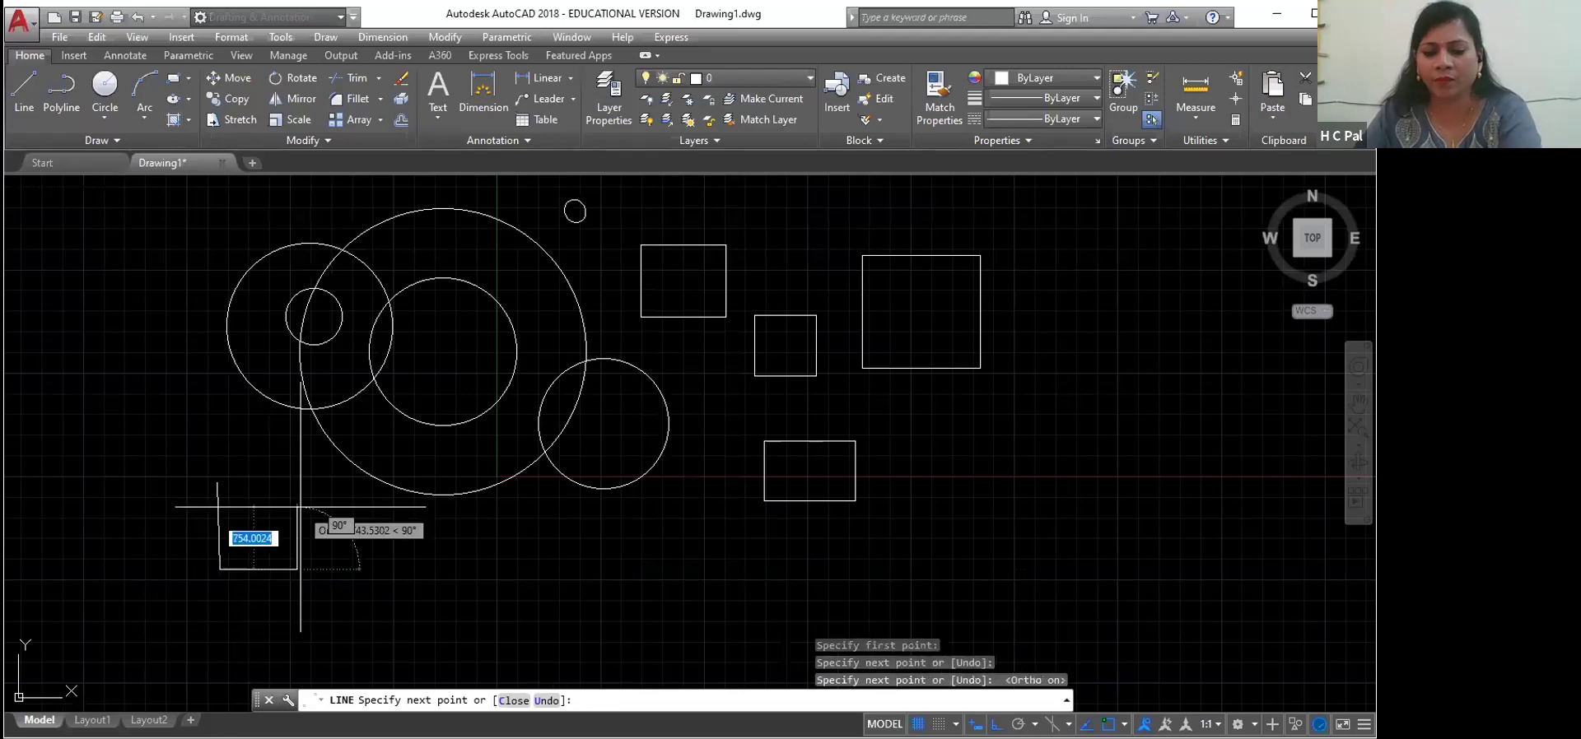
click(297, 507)
click(218, 484)
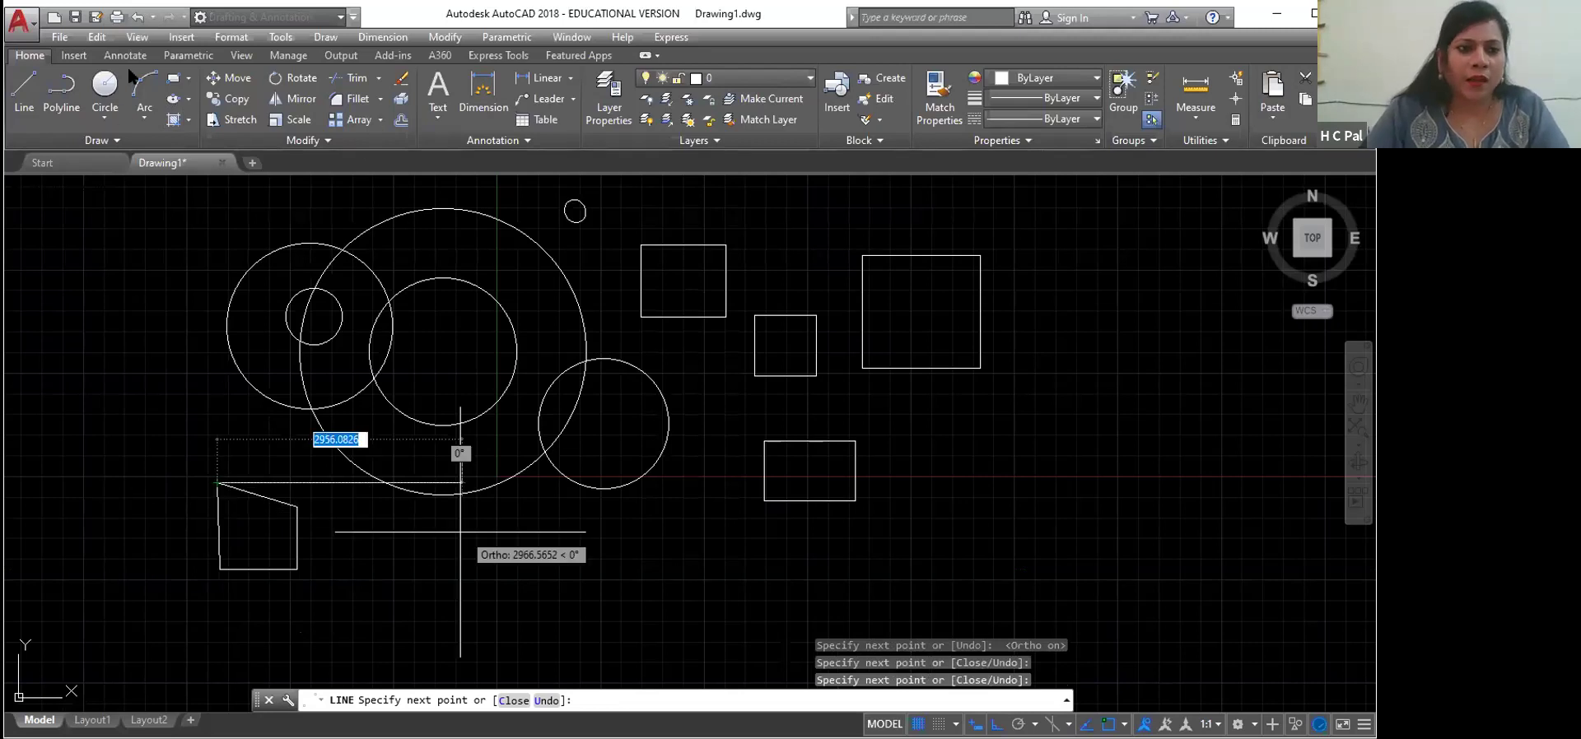
key(Escape)
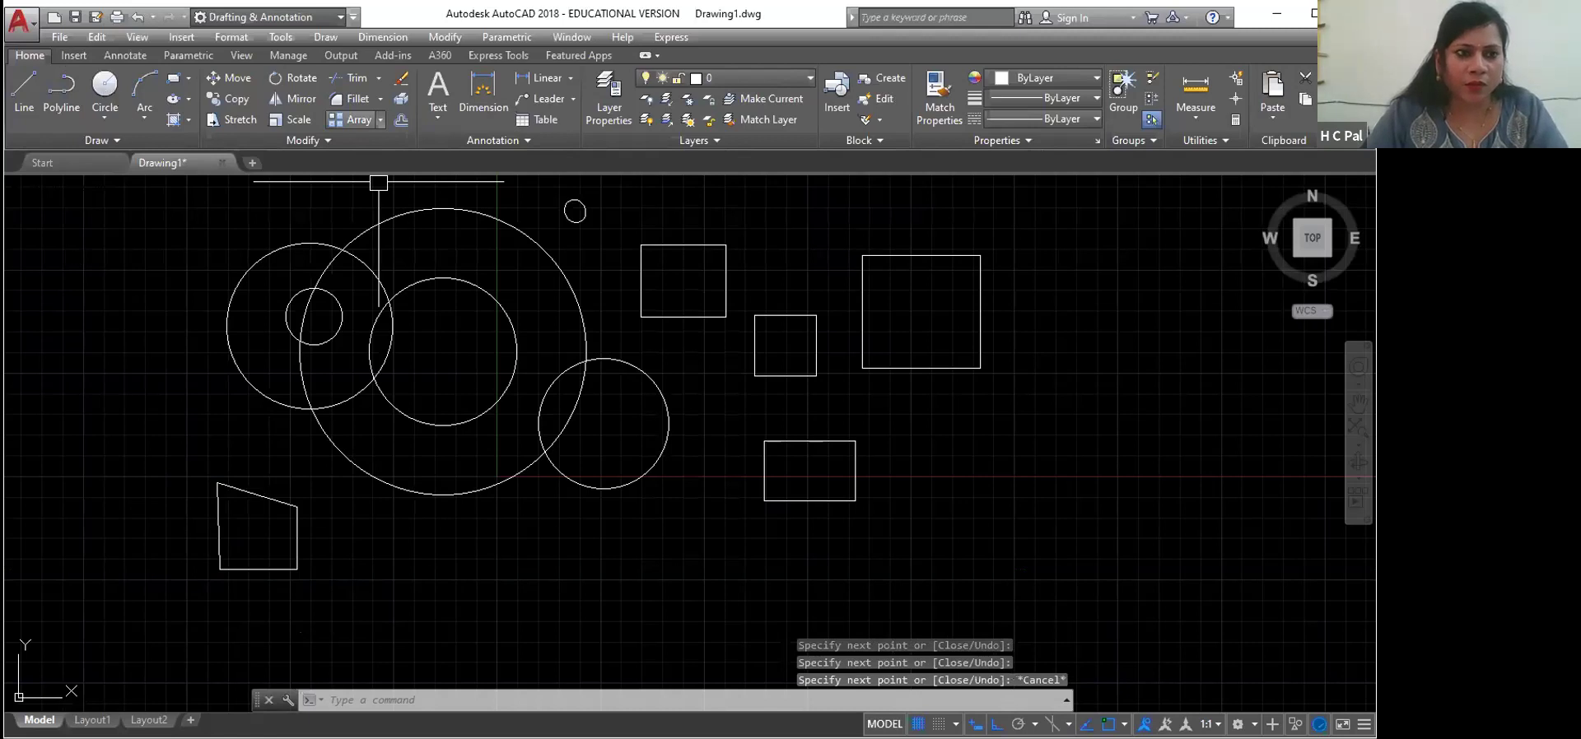
Step: Draw five small circles left of the large circles and two more between the upper rectangles, repeating the Circle command
click(107, 91)
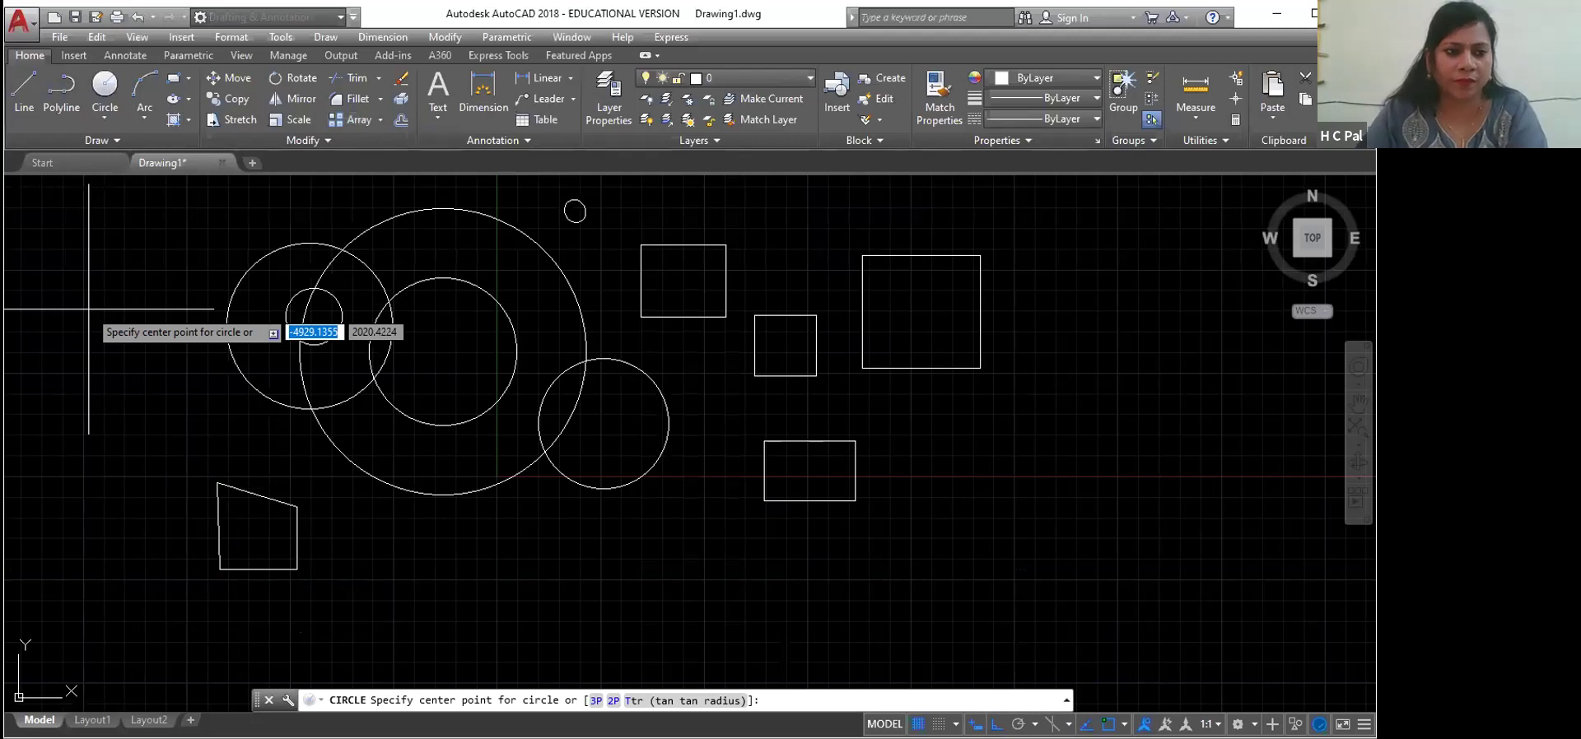
click(88, 309)
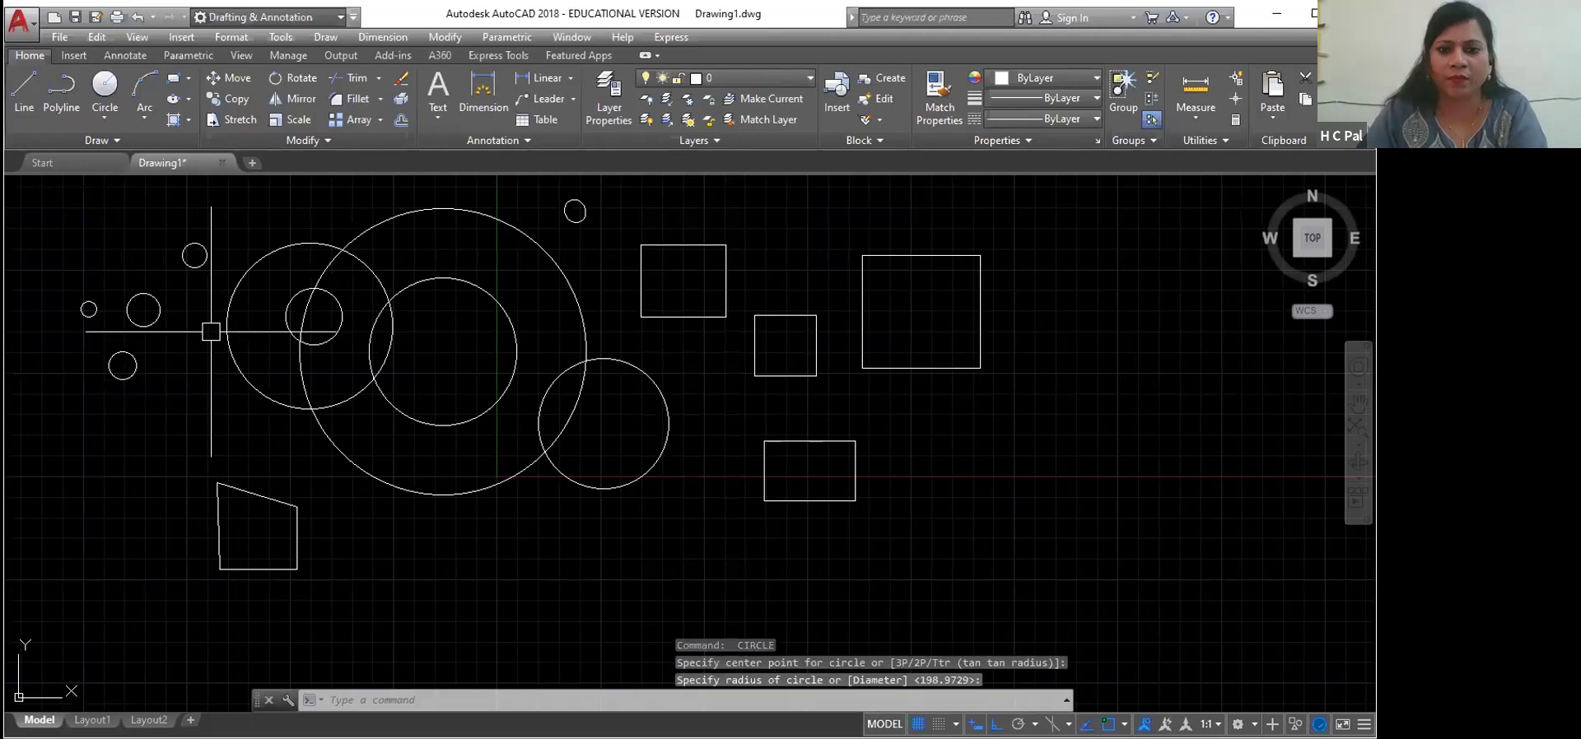
click(775, 275)
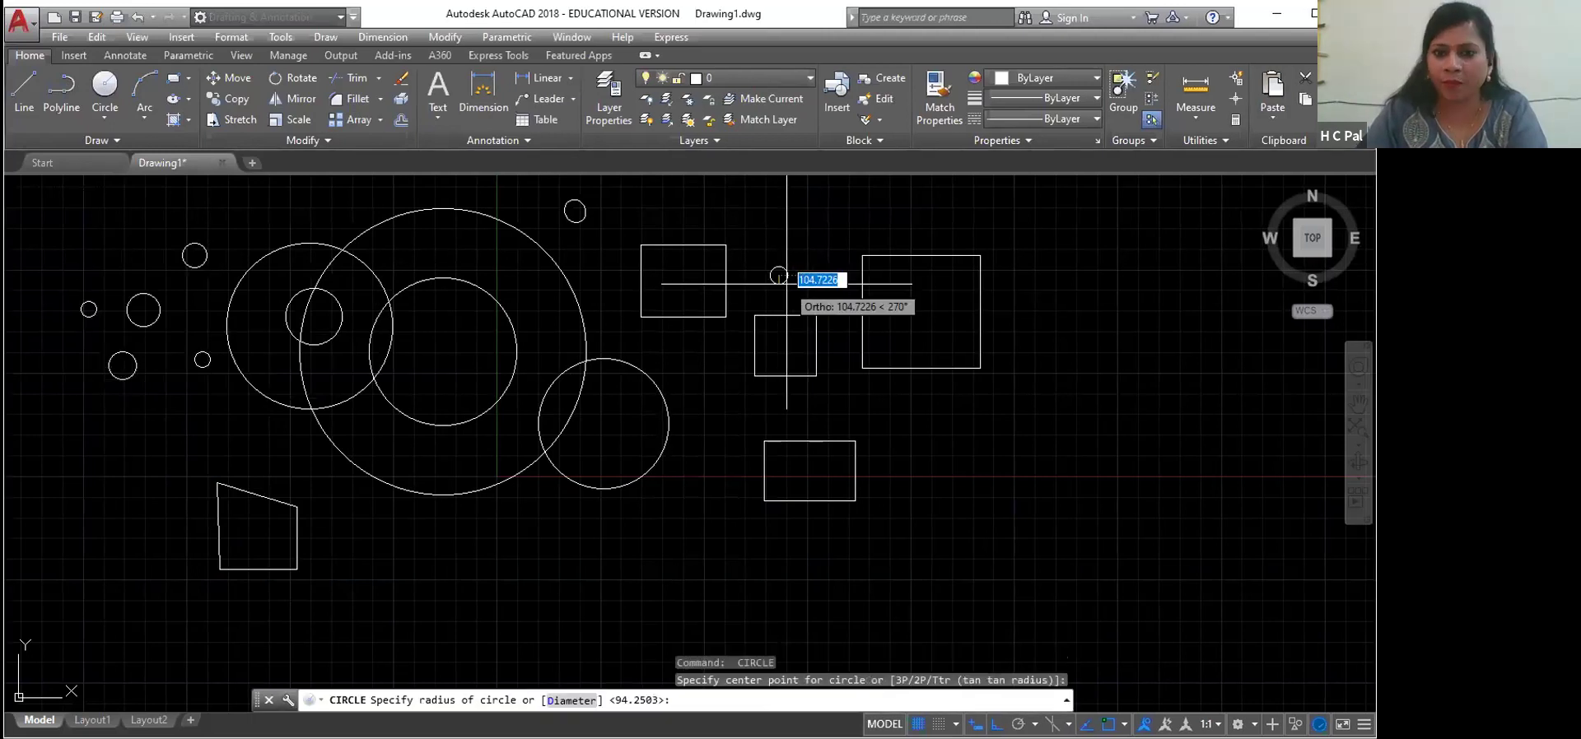
click(786, 284)
click(825, 259)
click(825, 259)
click(833, 273)
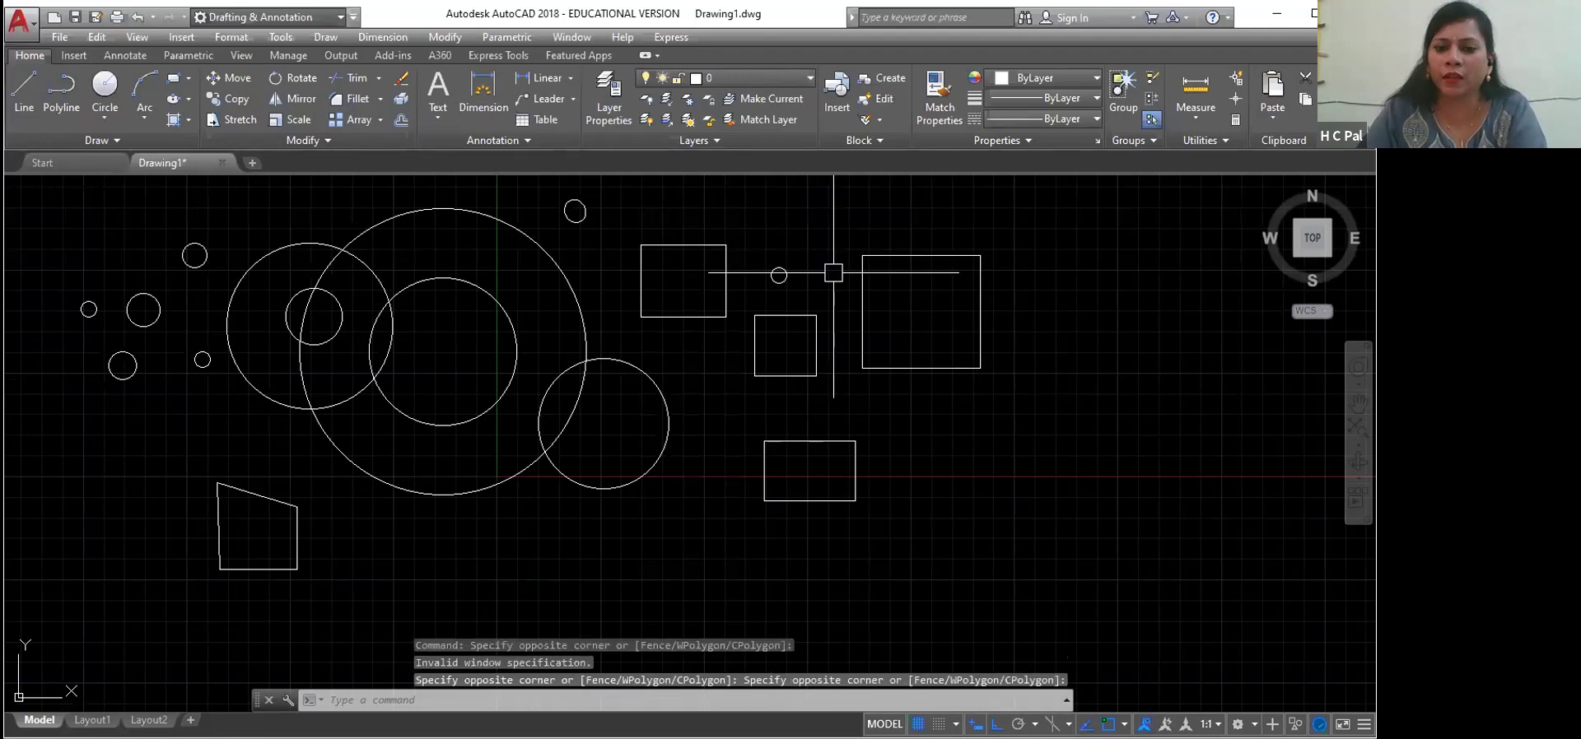
key(Return)
click(824, 252)
click(831, 265)
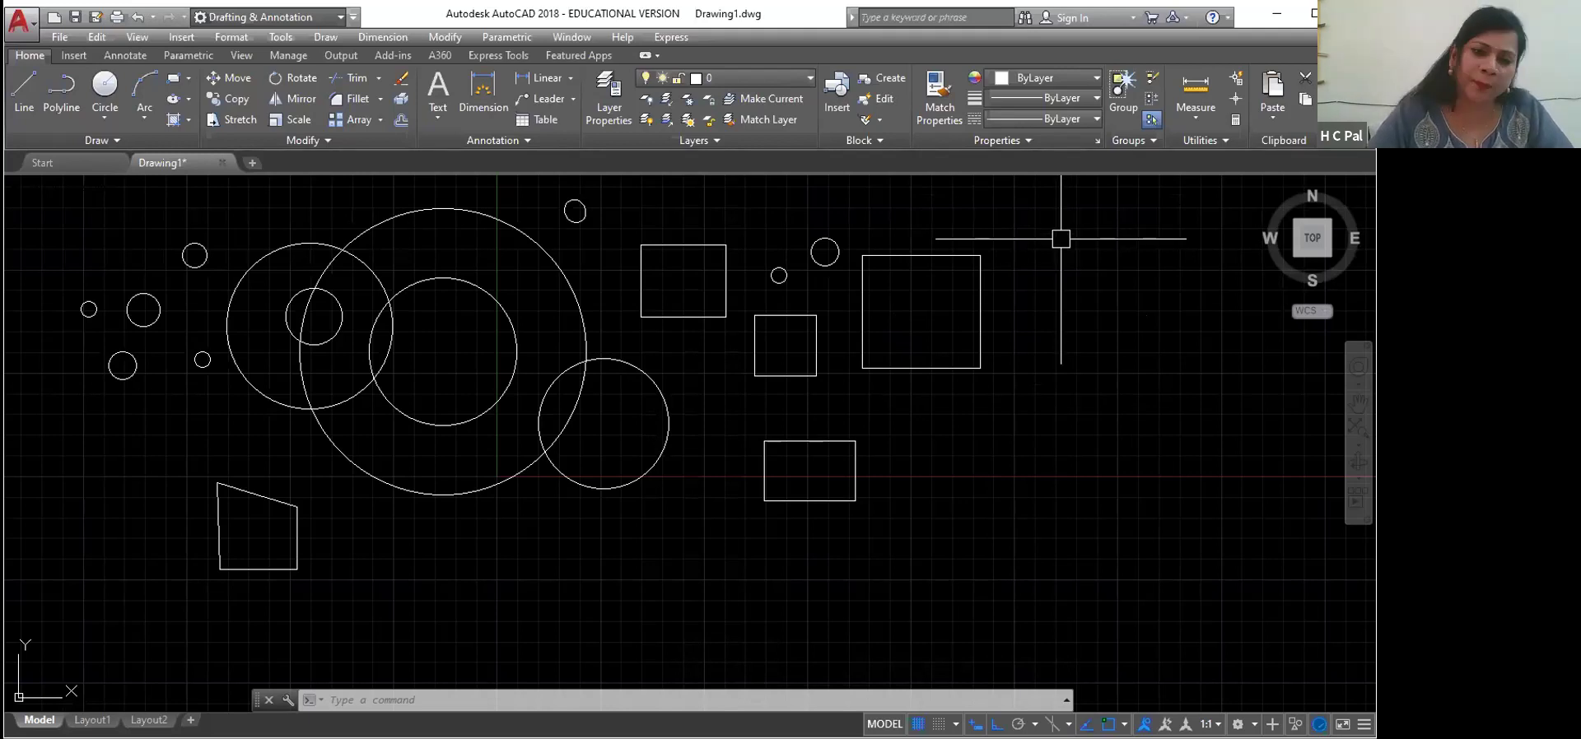
Step: Select the four rectangles and two of the circles individually, and clear the selection
click(979, 280)
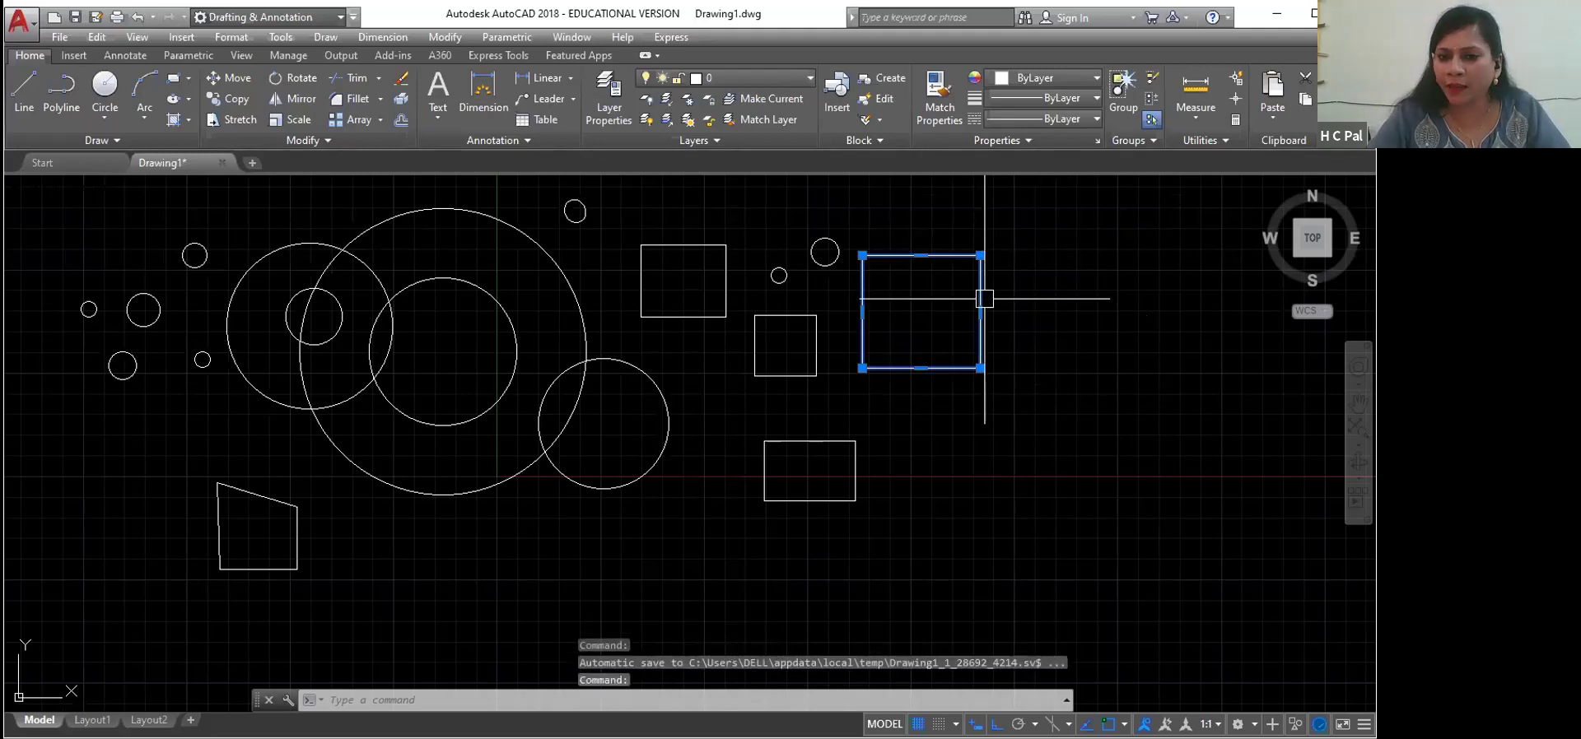
click(815, 330)
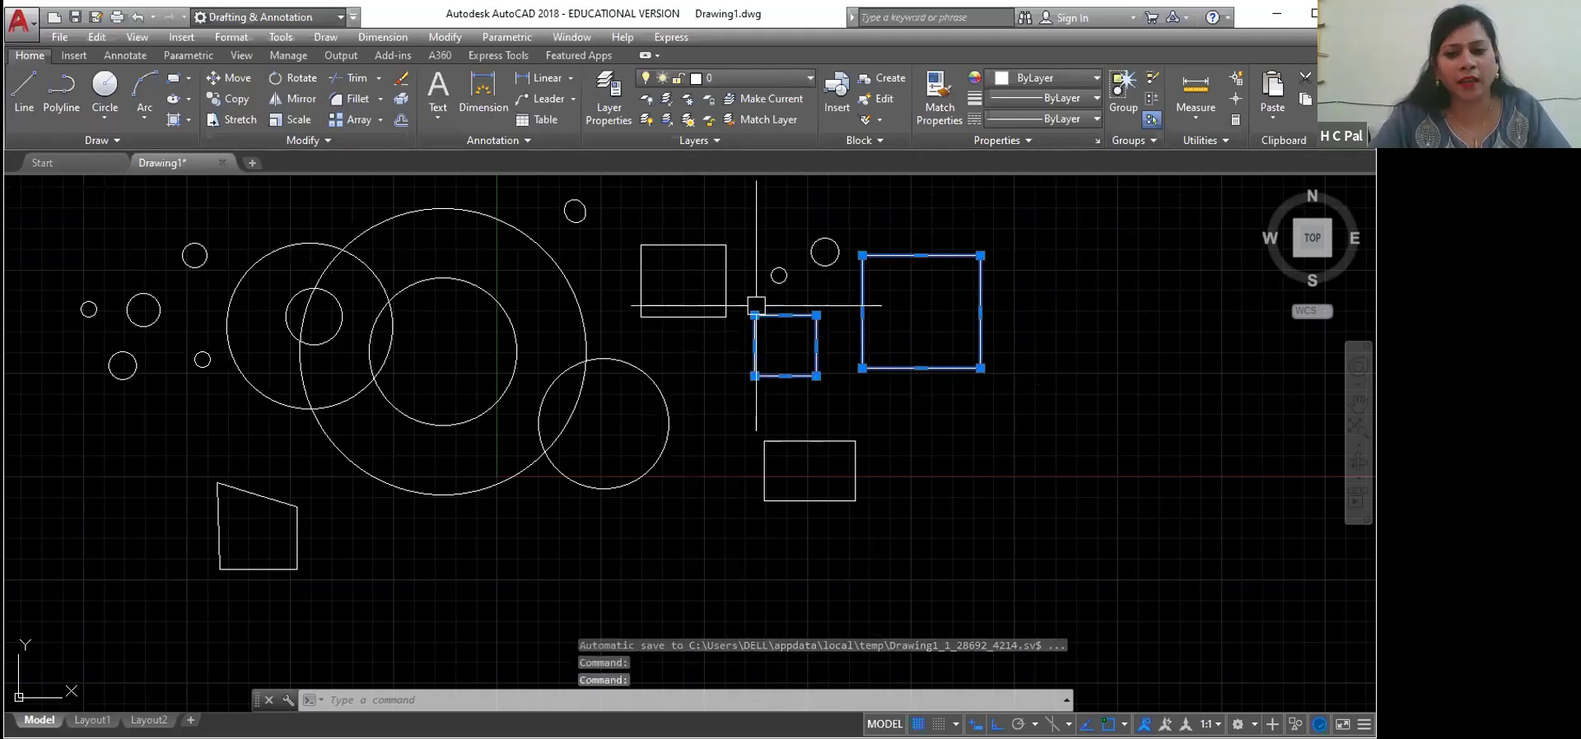
click(725, 272)
click(764, 471)
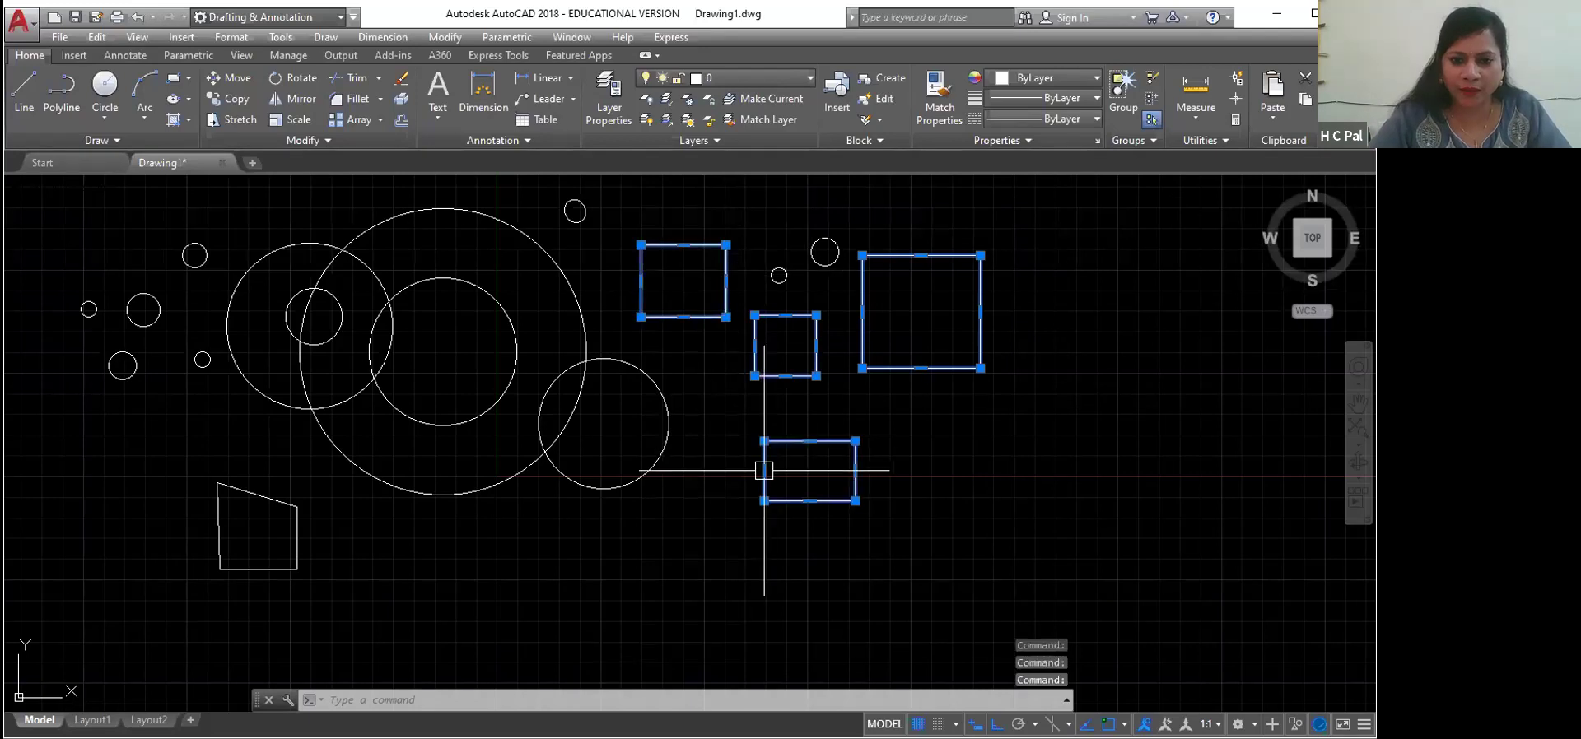
click(665, 436)
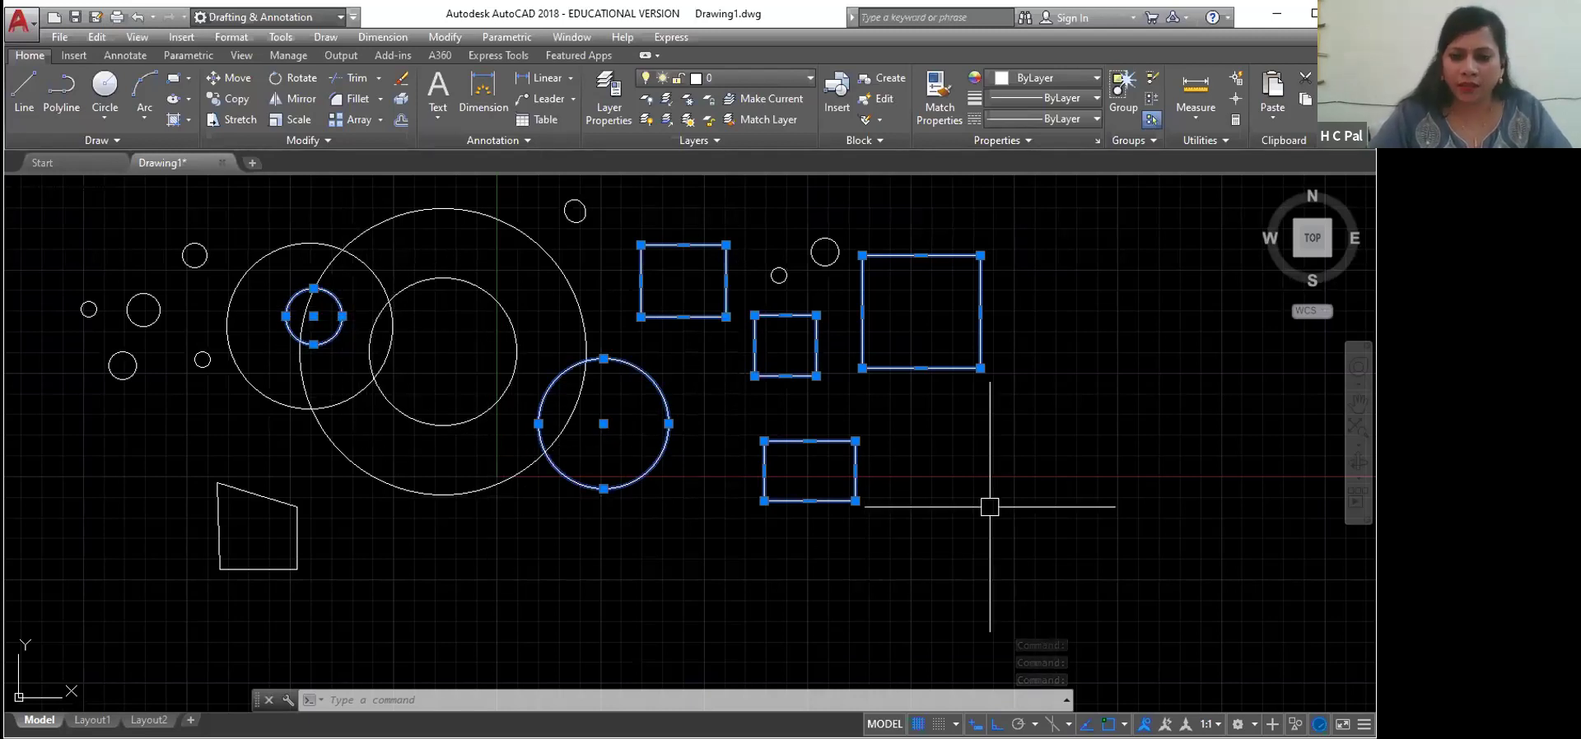
key(Escape)
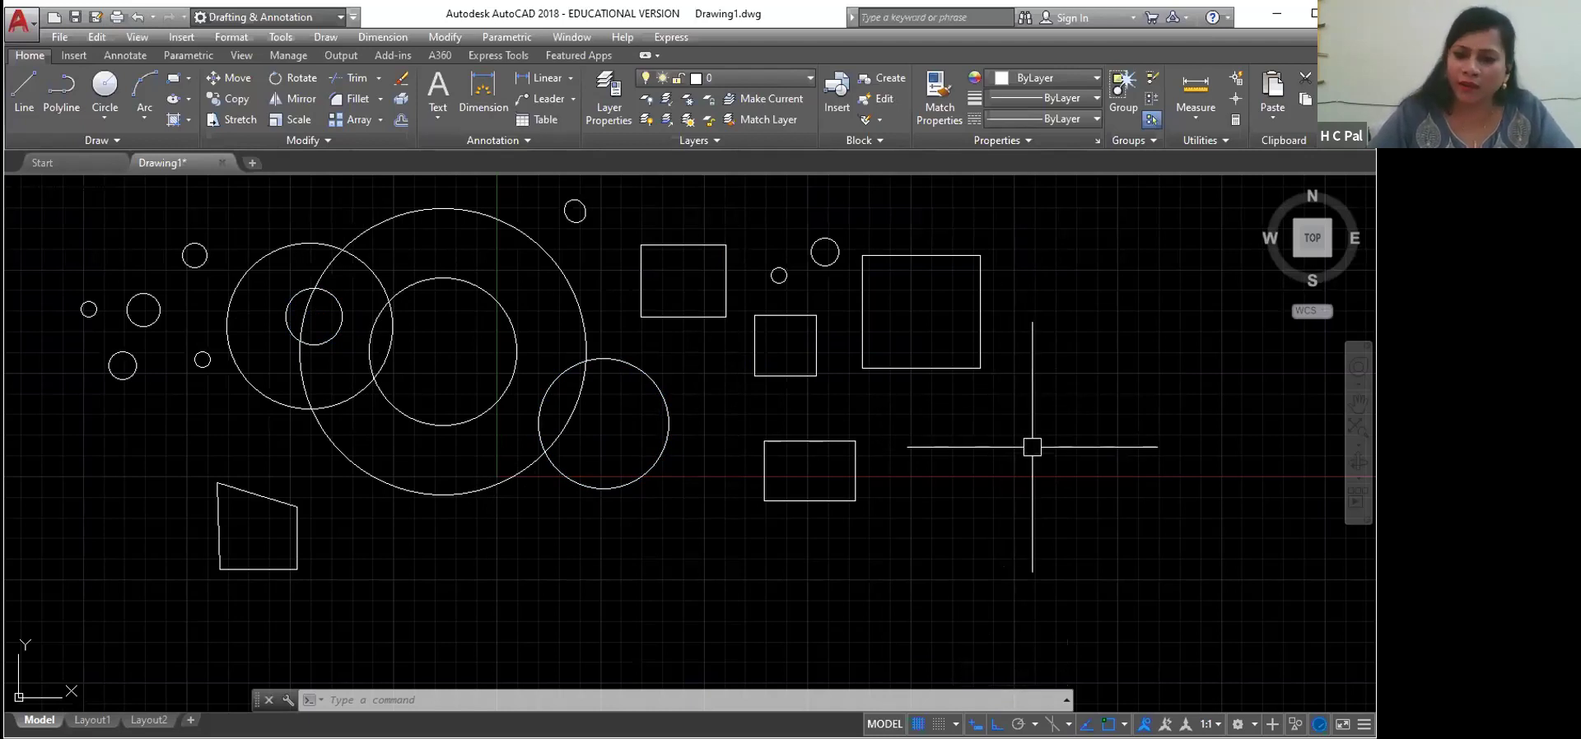
Step: Window-select the objects from the upper left to the lower right, excluding the largest circle and the small ellipse, and clear the selection
drag(58, 204, 125, 383)
click(39, 211)
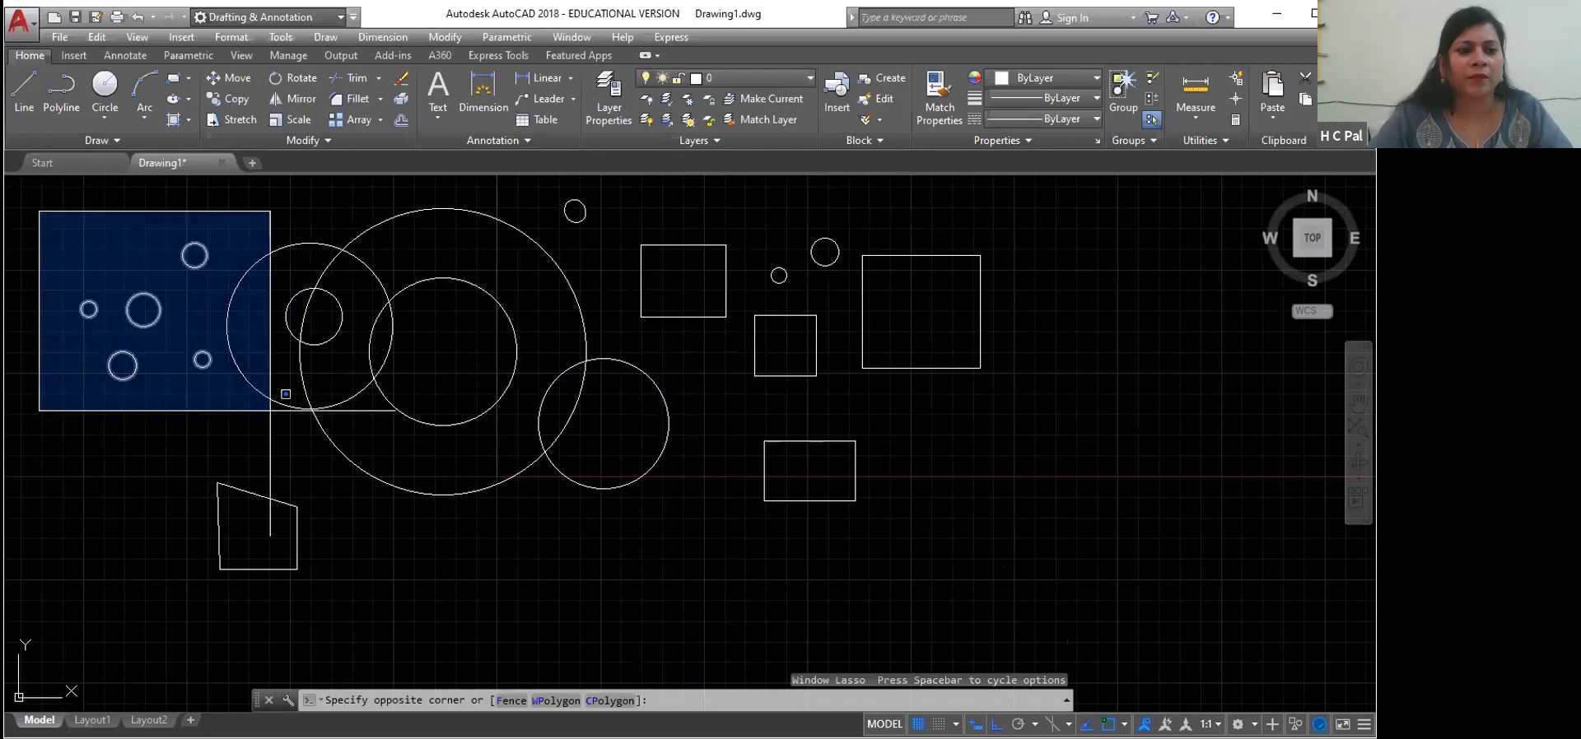
click(1022, 591)
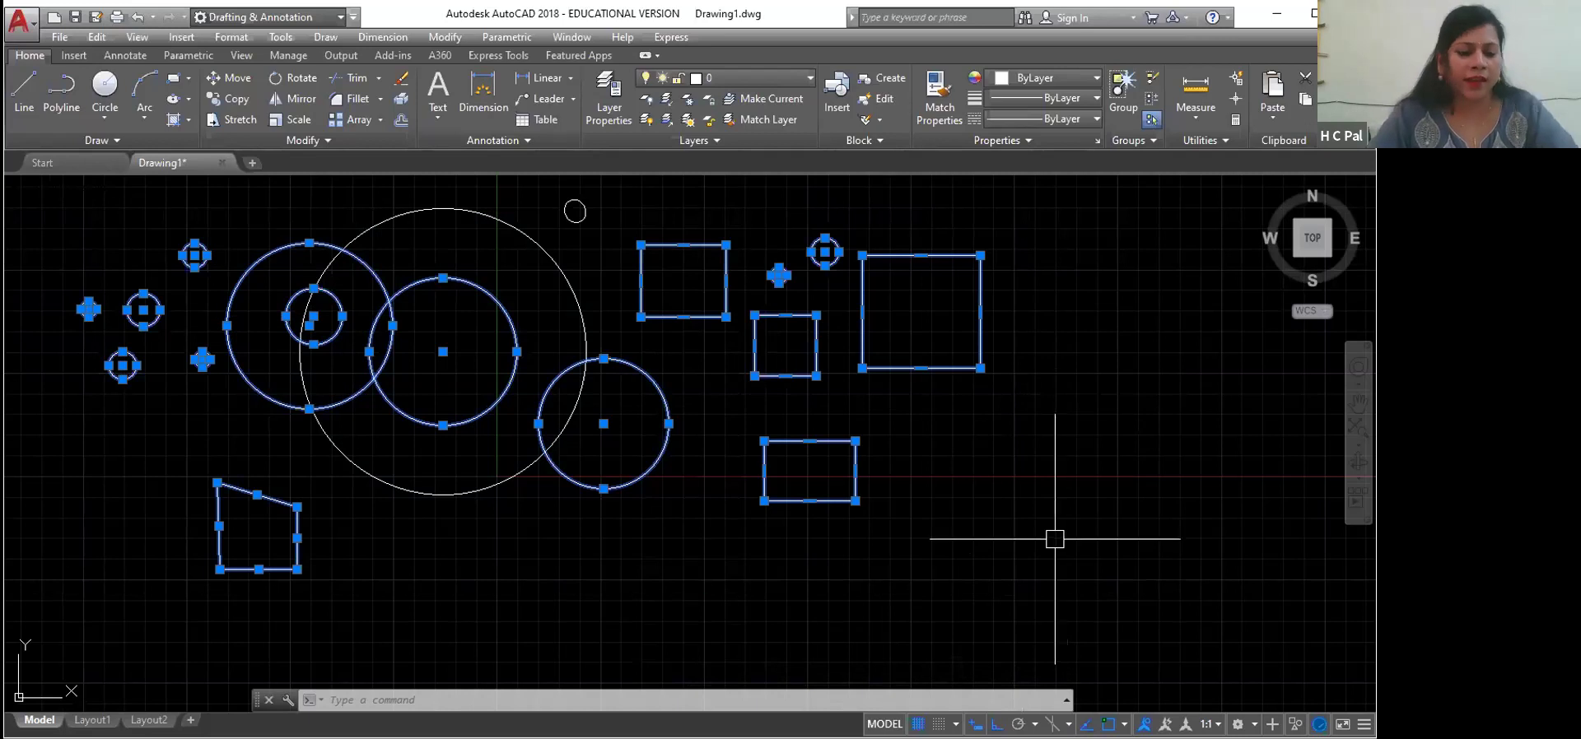
key(Escape)
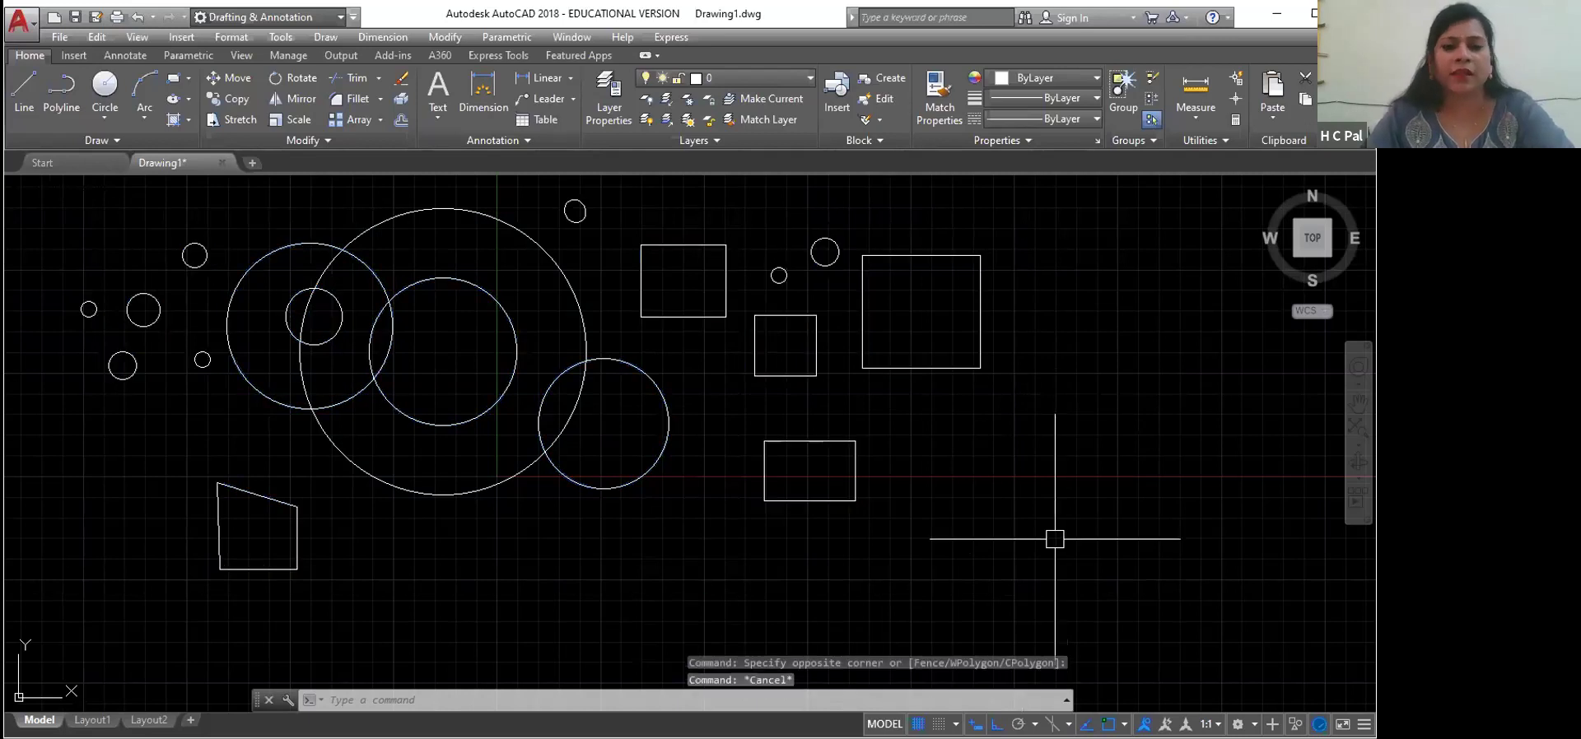
Step: Select all the circles, rectangles and the small ellipse with a right-to-left crossing window, and clear the selection
click(1099, 220)
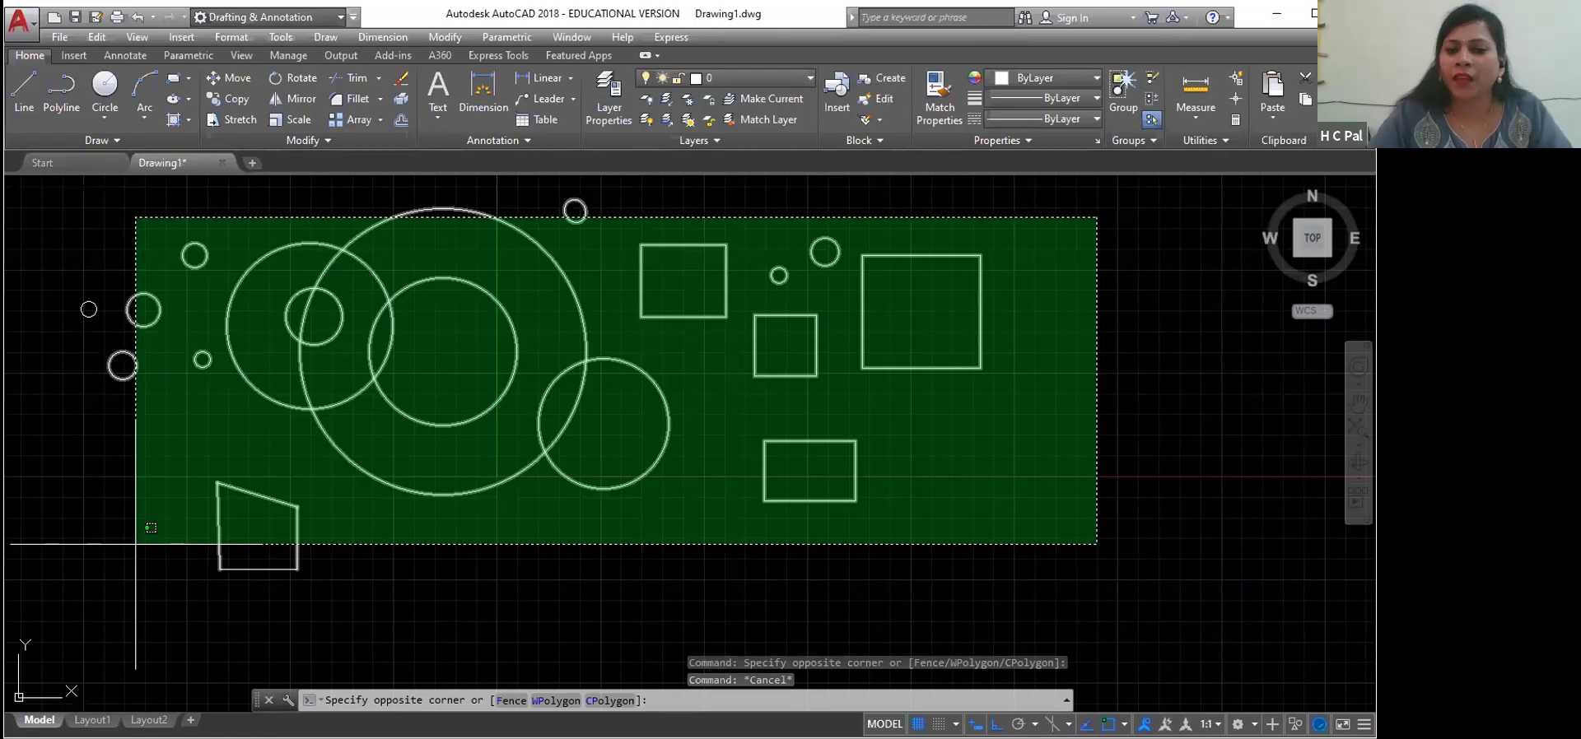
click(134, 546)
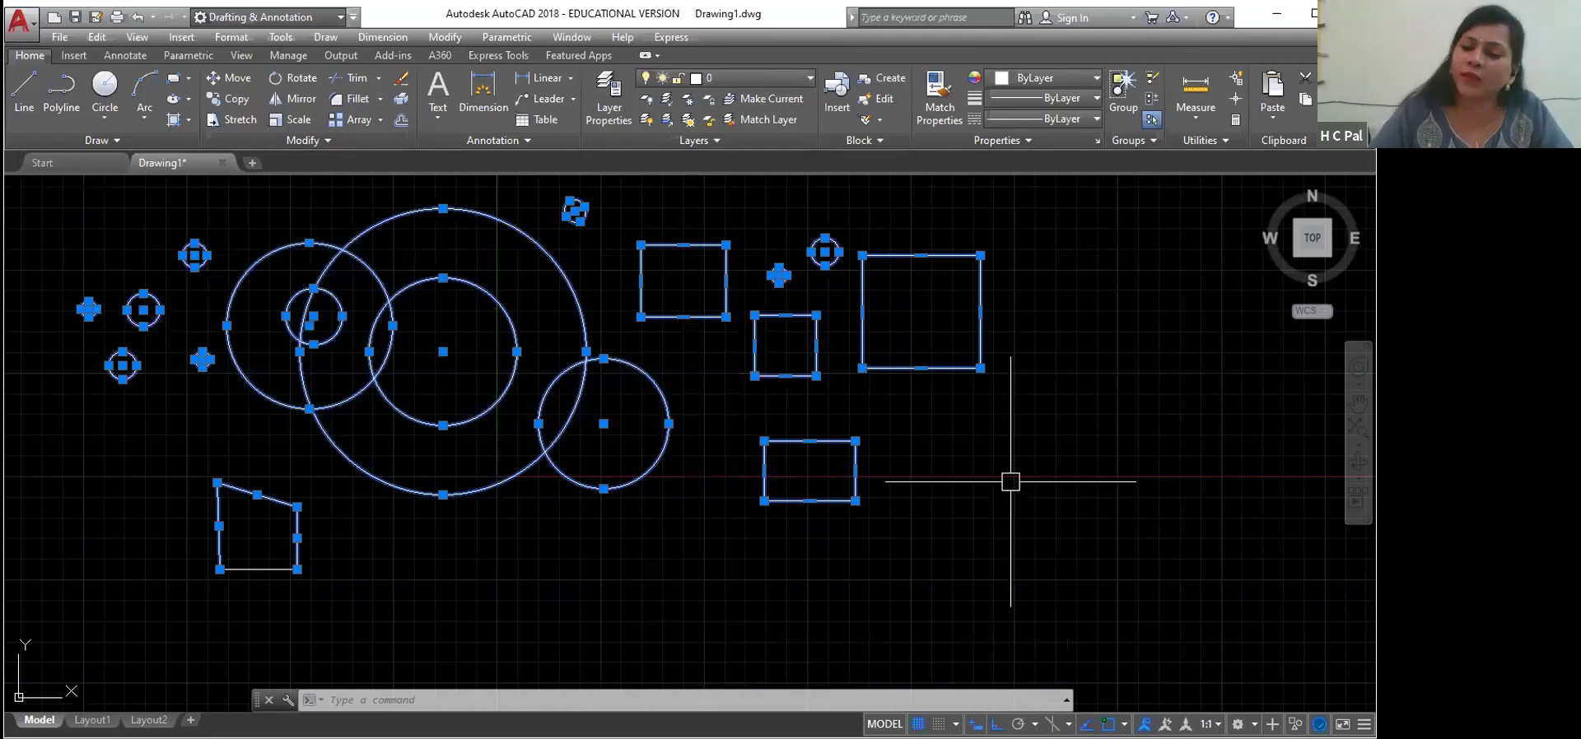
click(1018, 493)
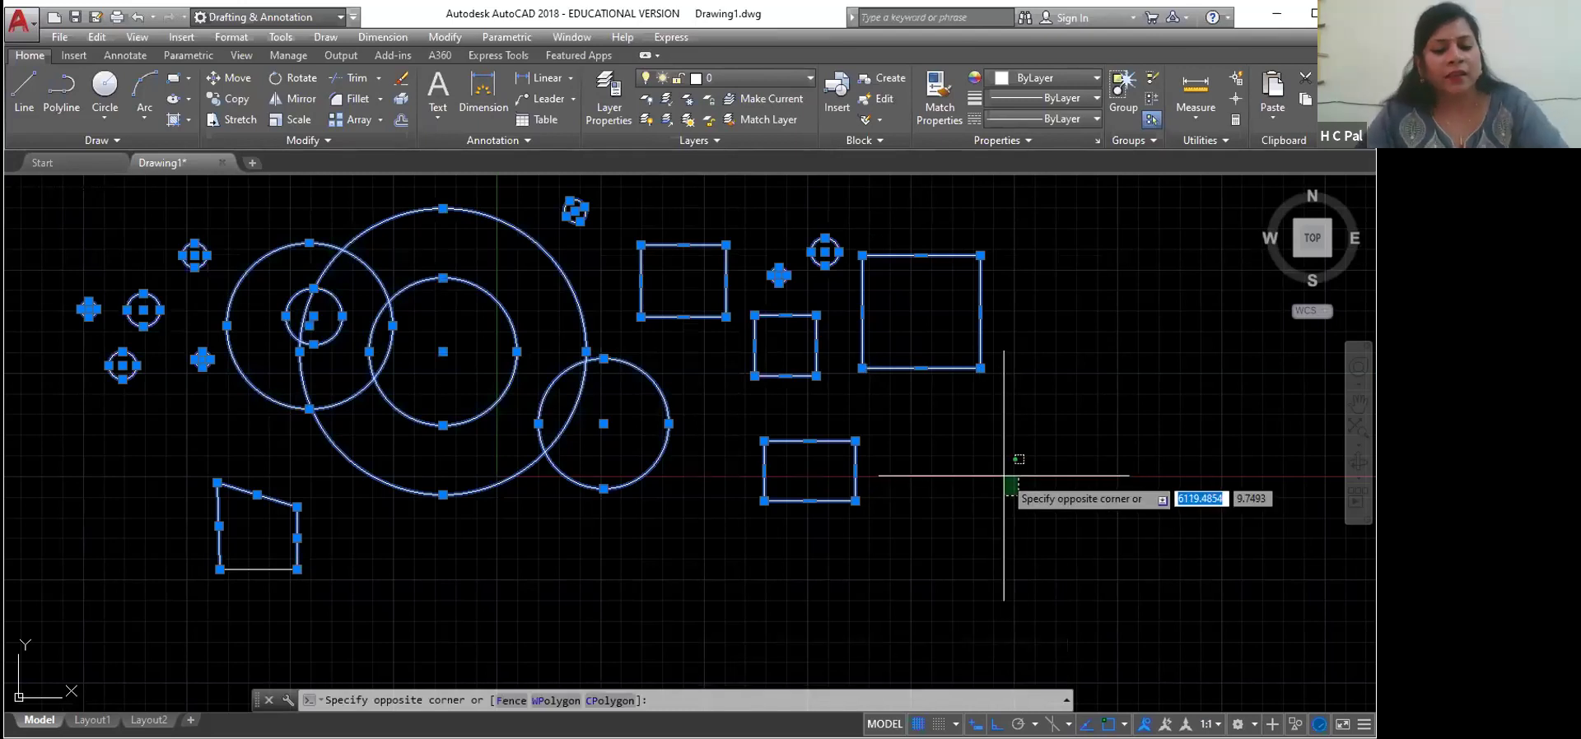
key(Escape)
key(Escape)
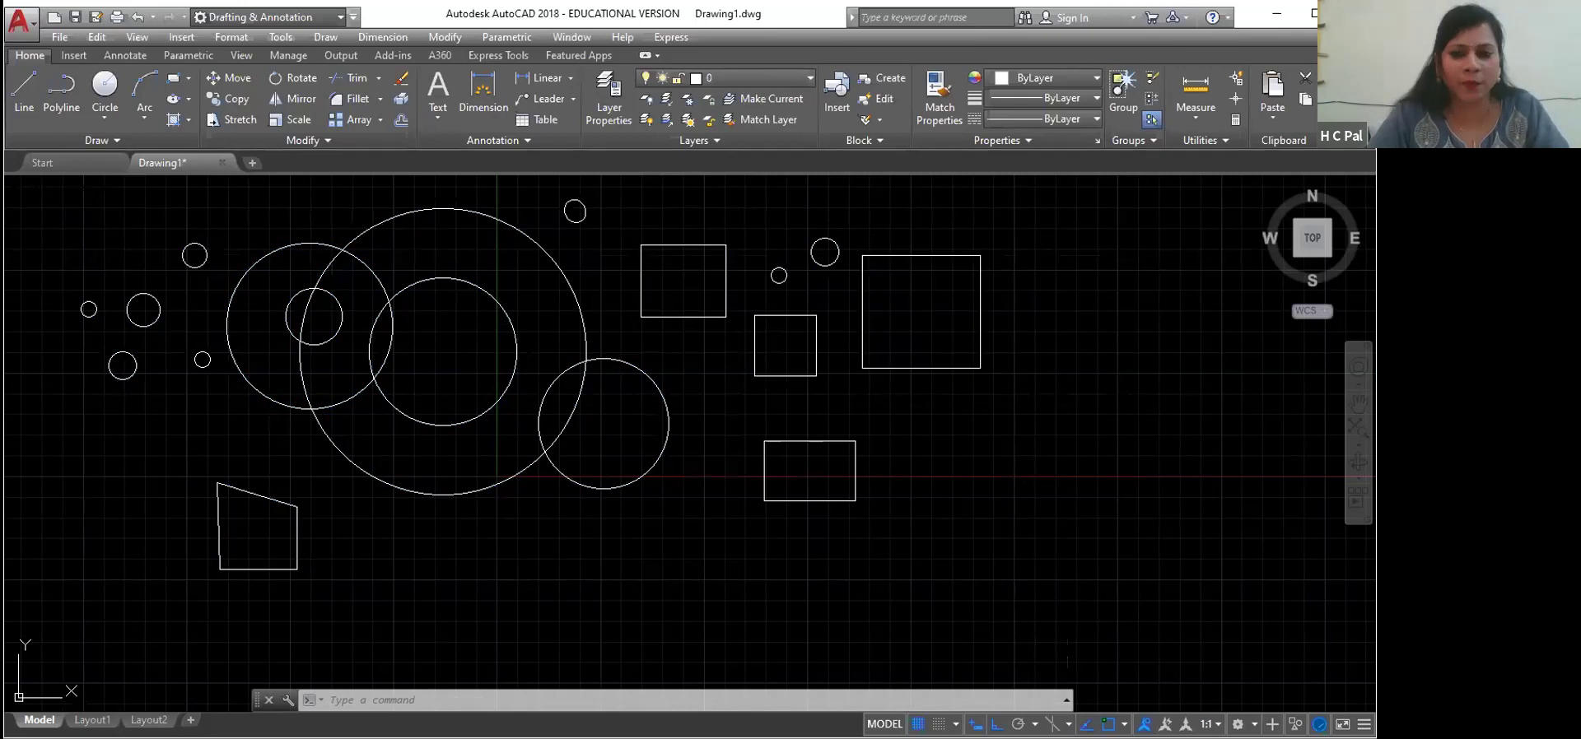
Step: Select the largest rectangle and the upper-left rectangle individually, and clear the selection
click(979, 313)
click(726, 301)
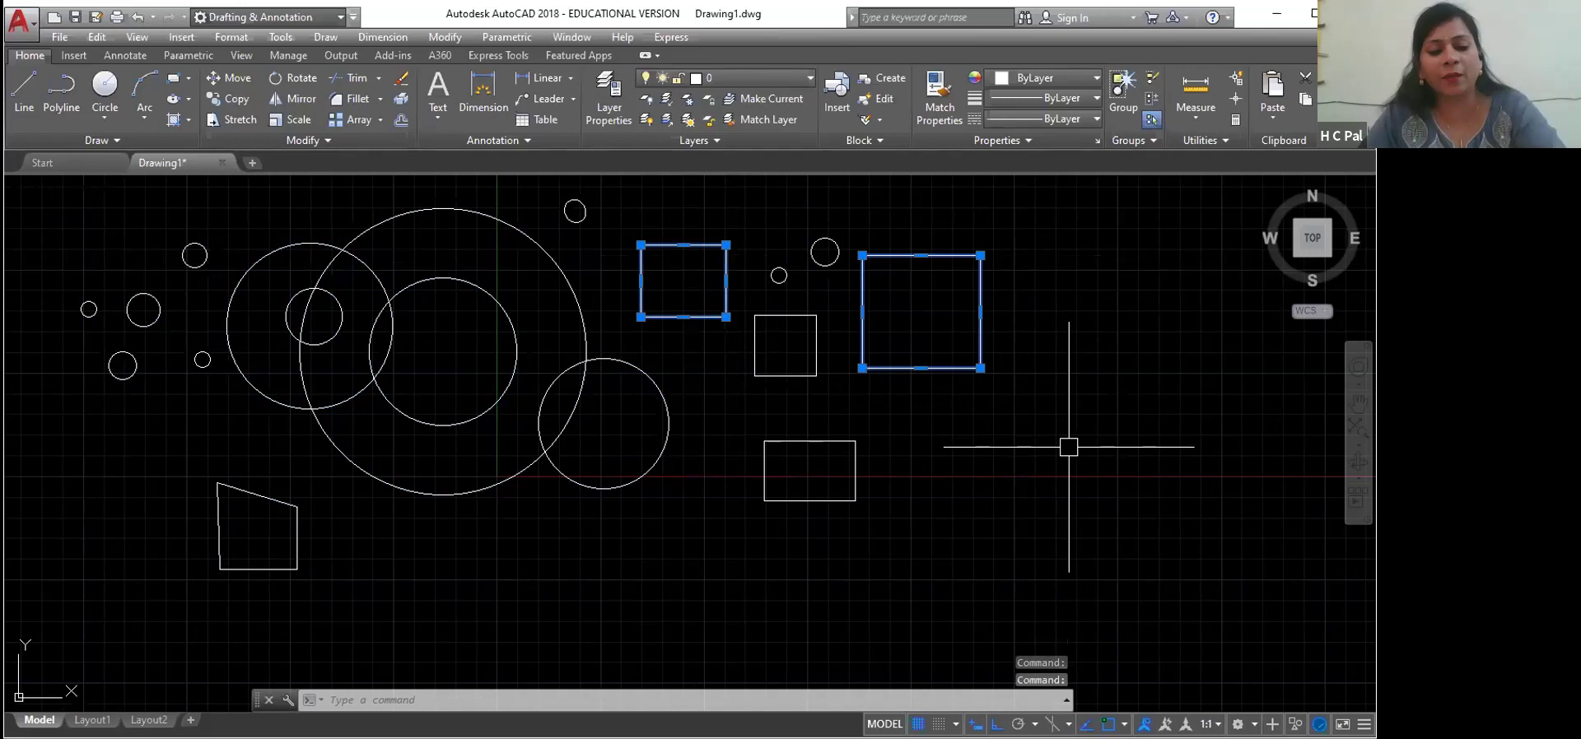
key(Escape)
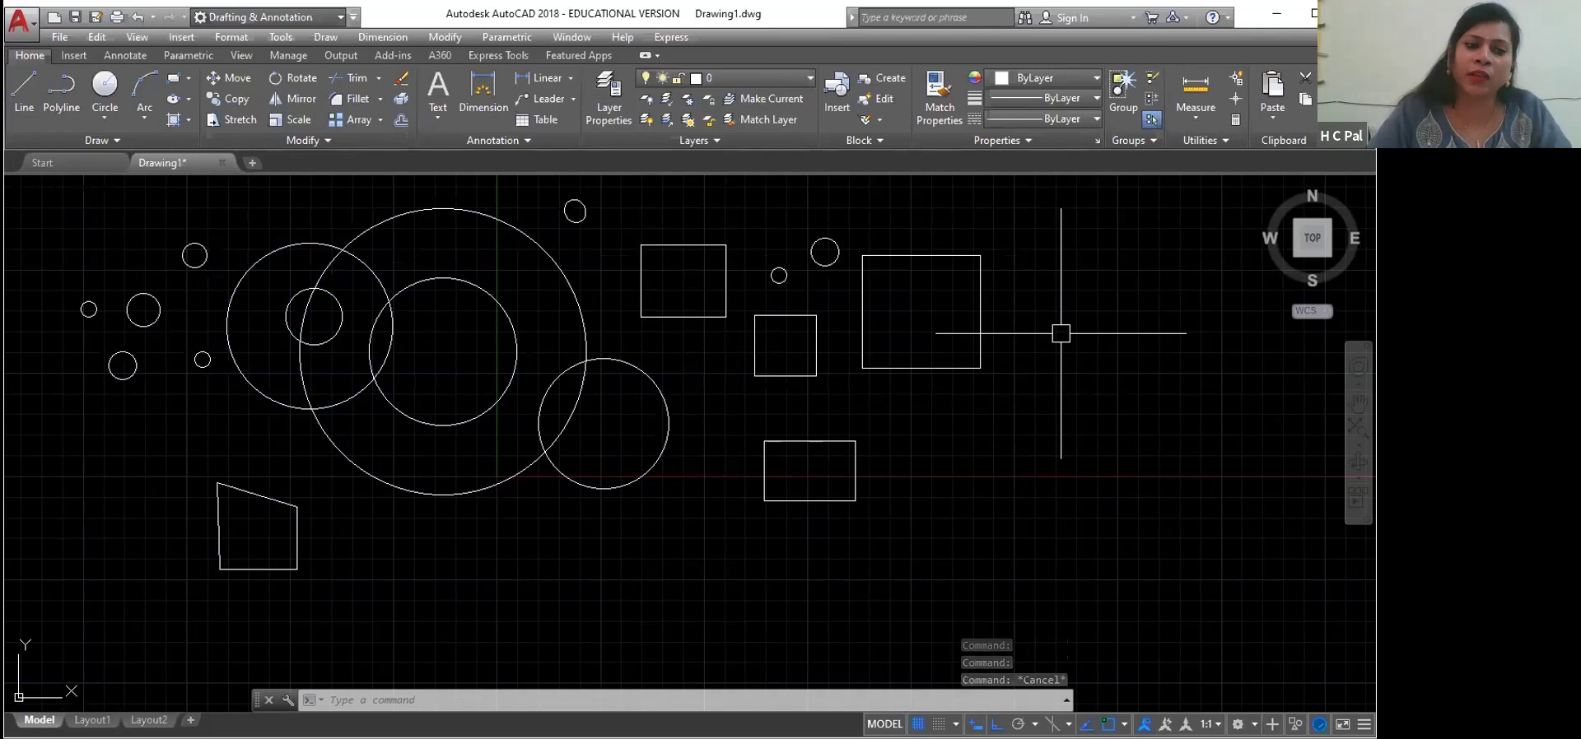
Step: Window-select the fully enclosed circles, three smaller rectangles and the sloping line, excluding the largest rectangle, and clear the selection
click(51, 222)
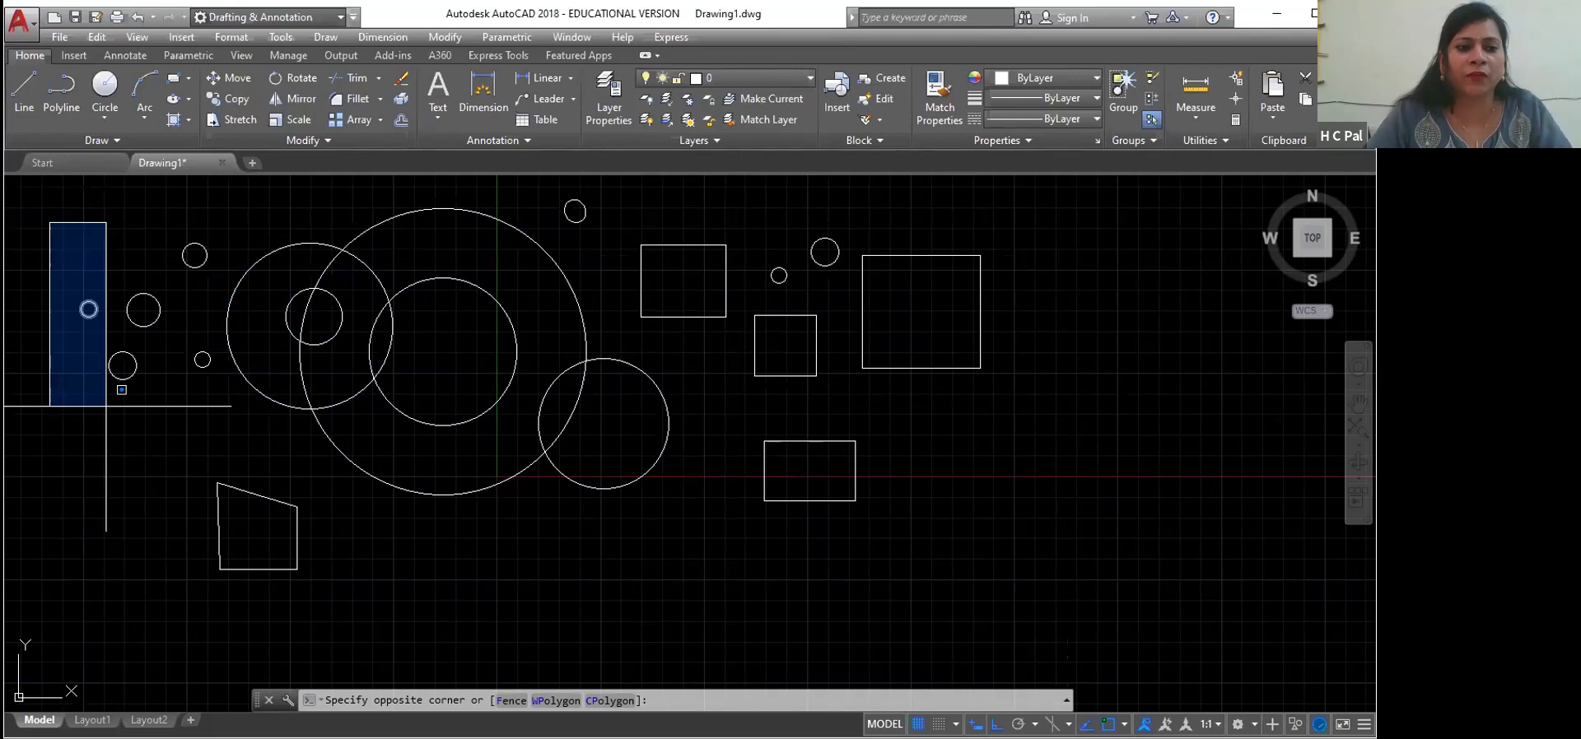
click(956, 518)
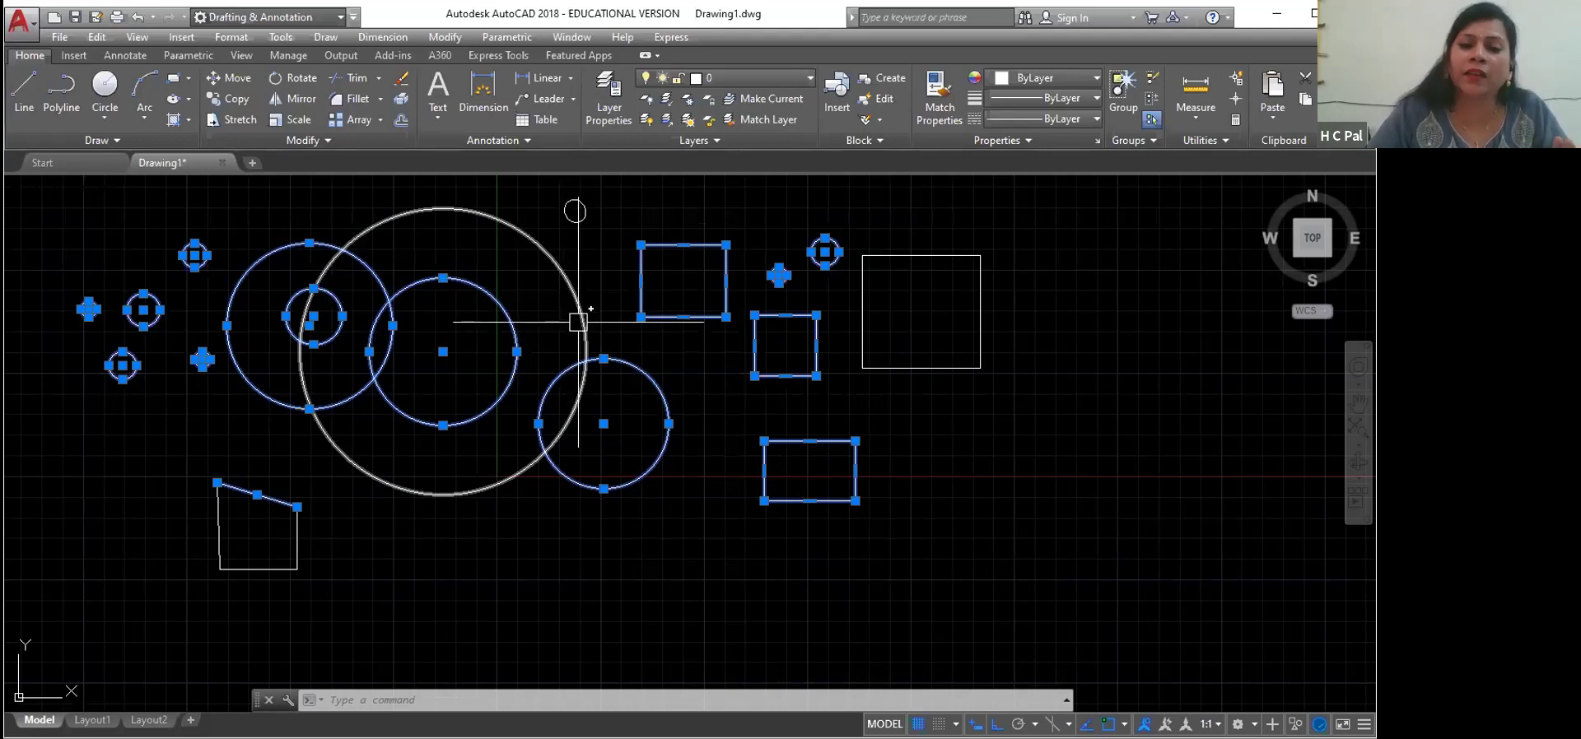
click(310, 261)
key(Escape)
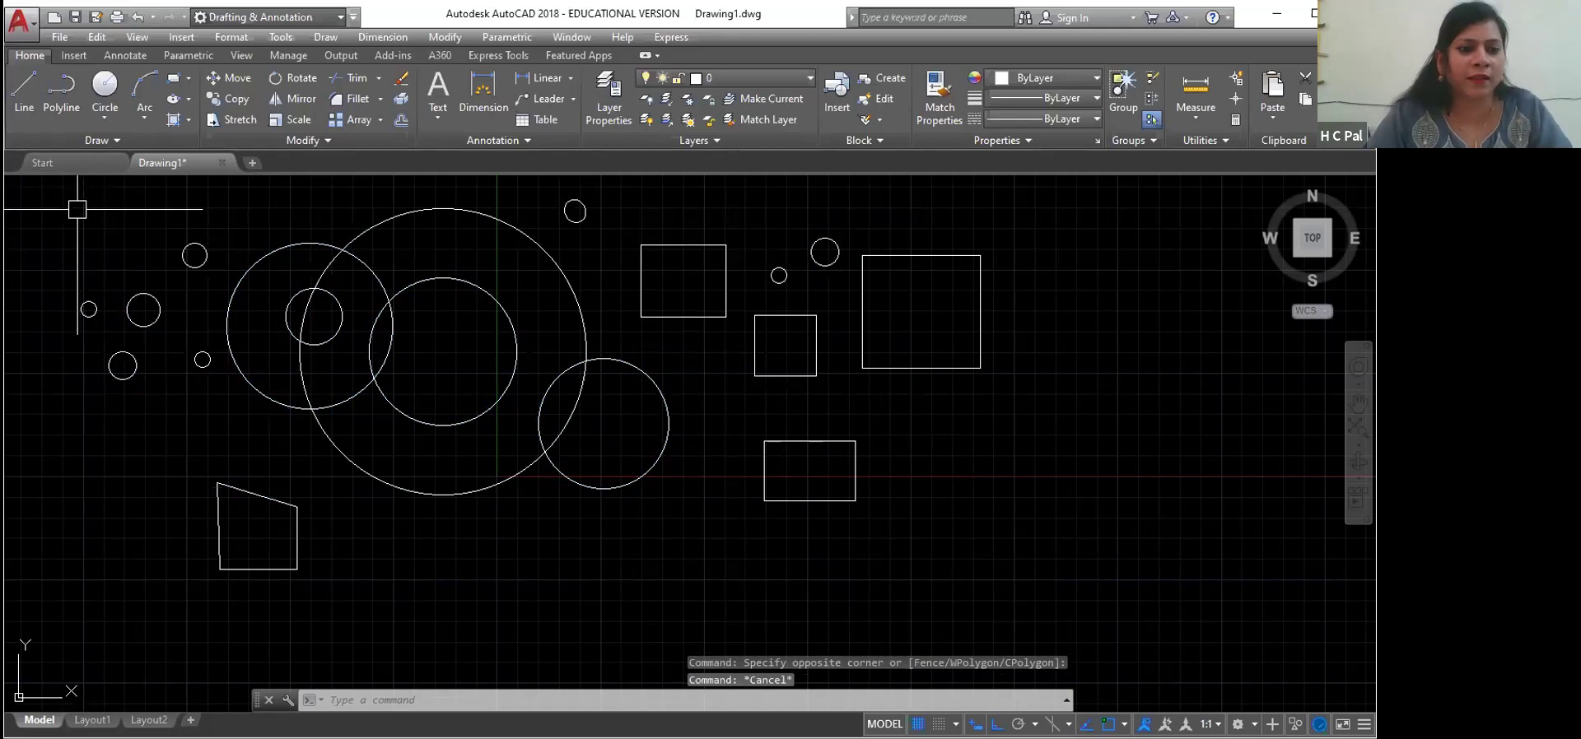
Step: Window-select the enclosed circles and two upper rectangles, extend the selection with Select Similar, and clear it
click(58, 233)
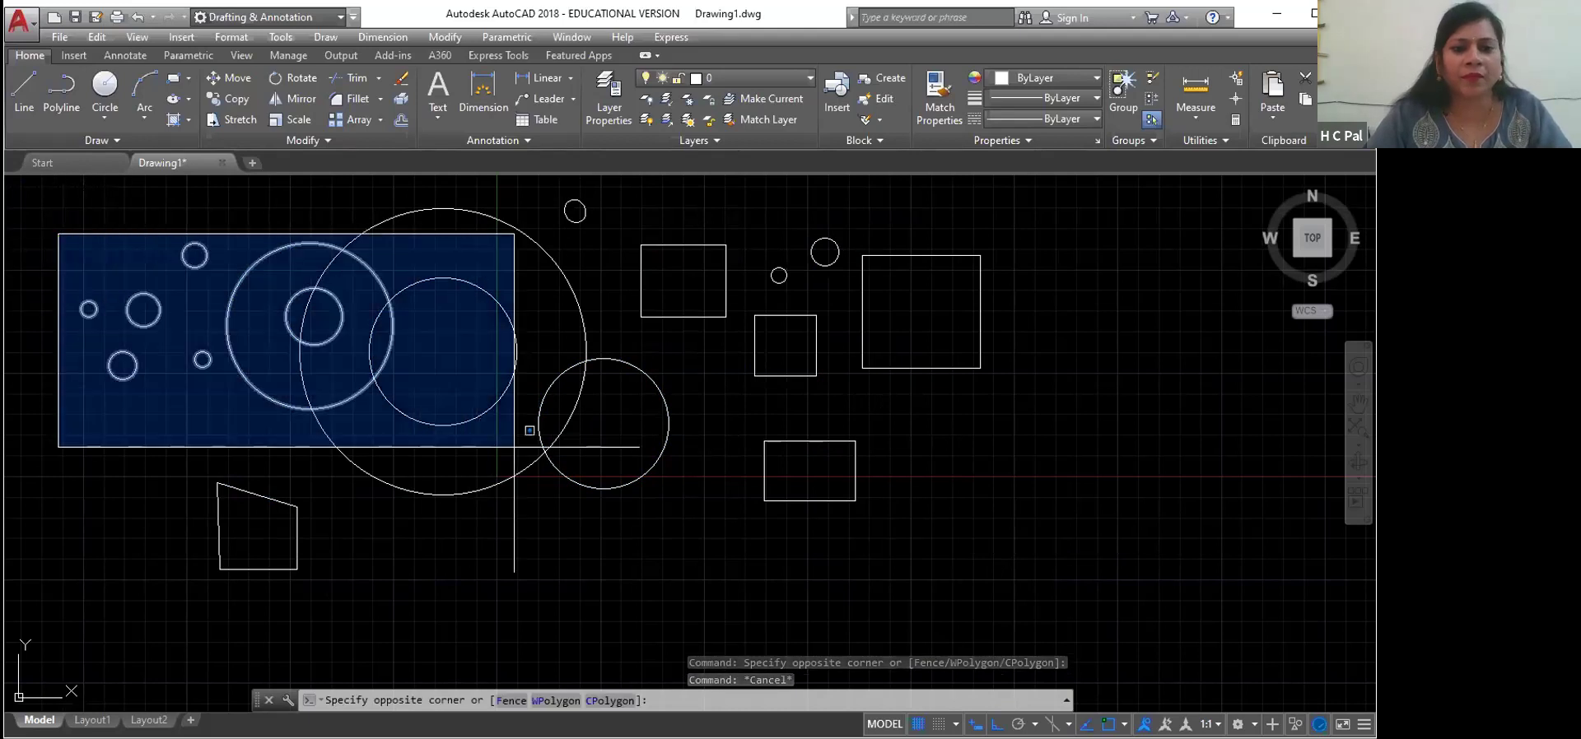
click(881, 468)
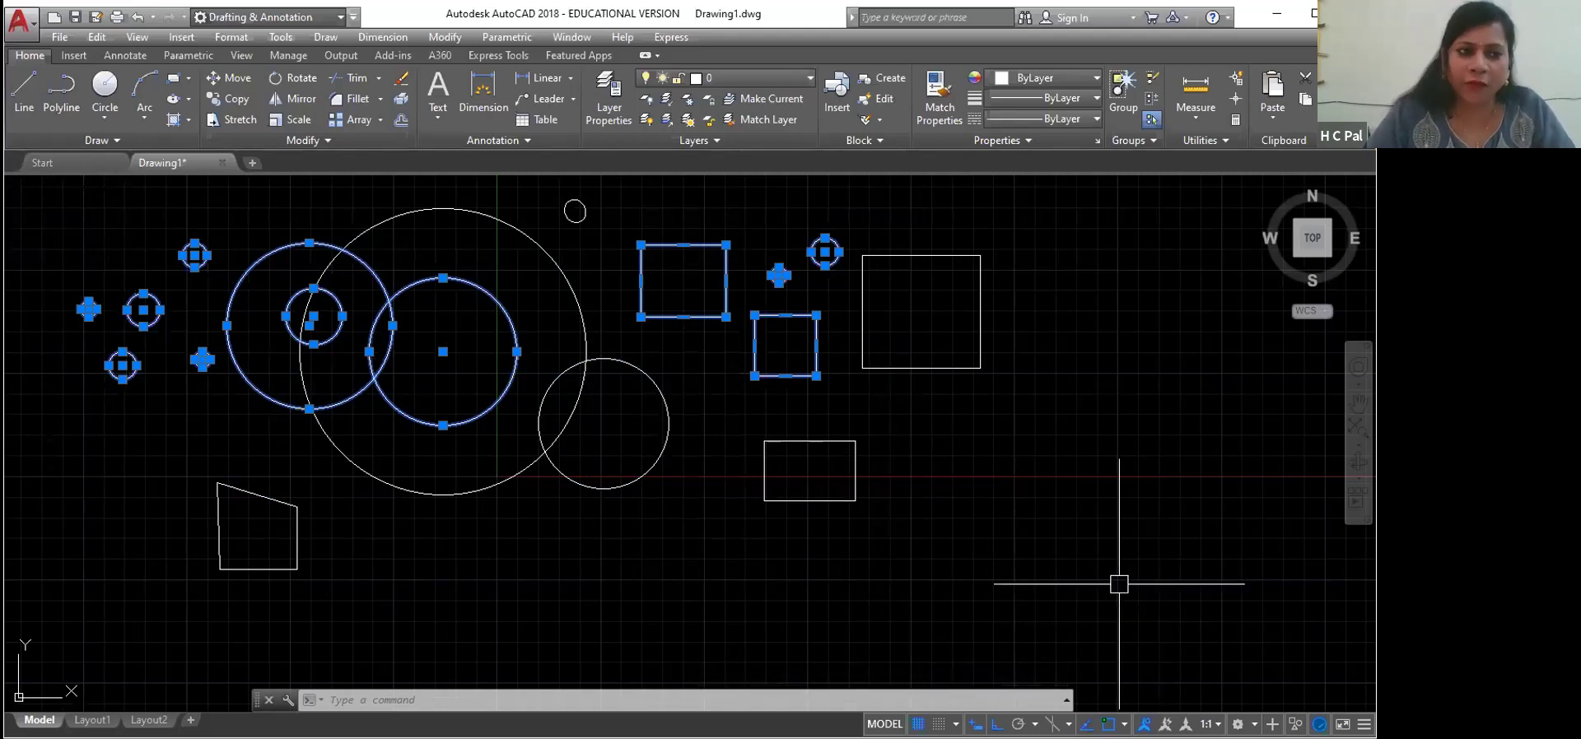
right_click(487, 416)
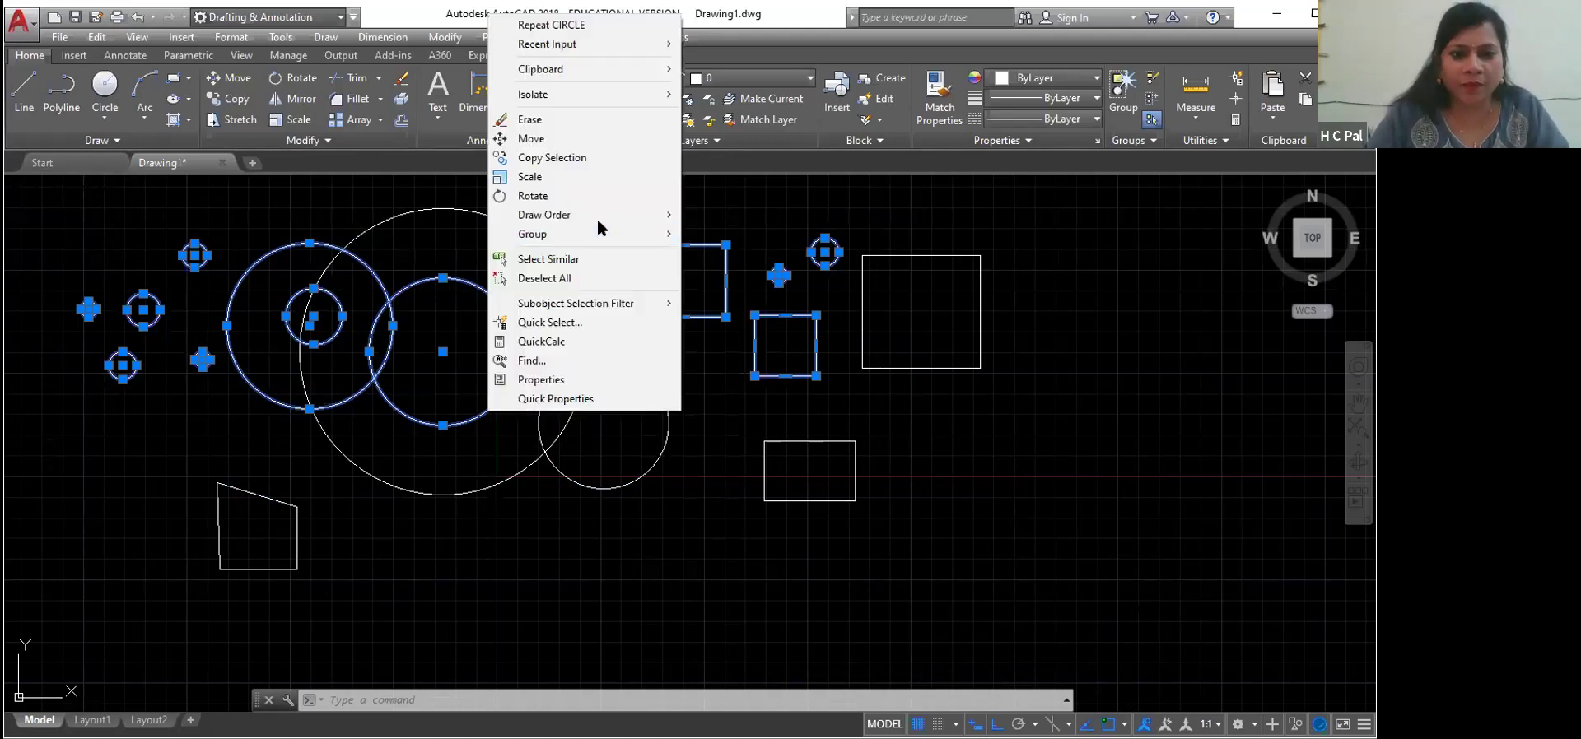
click(579, 258)
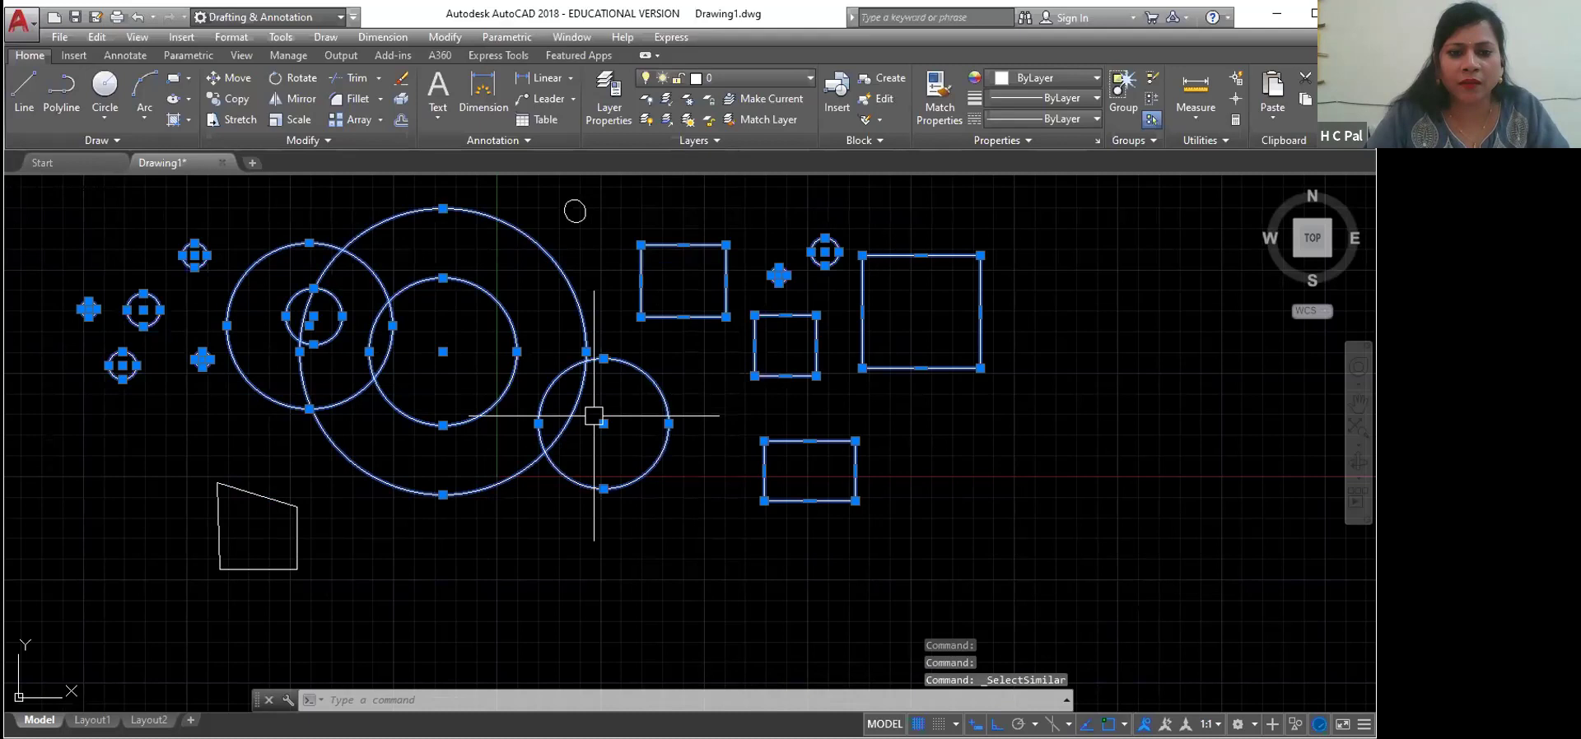
key(Escape)
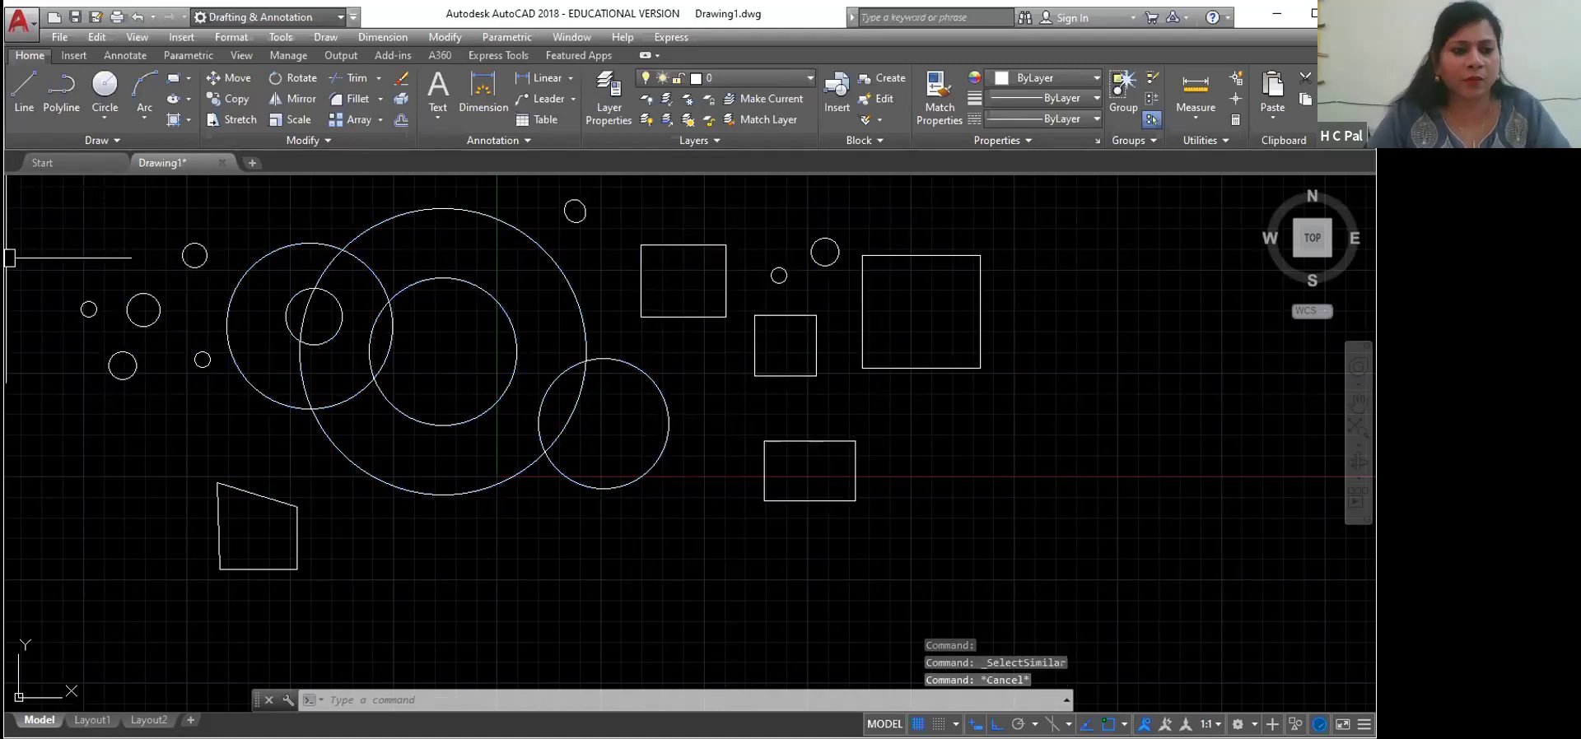
Step: Erase the enclosed circles and two smaller upper rectangles using a left-to-right window selection, and undo the erase
click(53, 230)
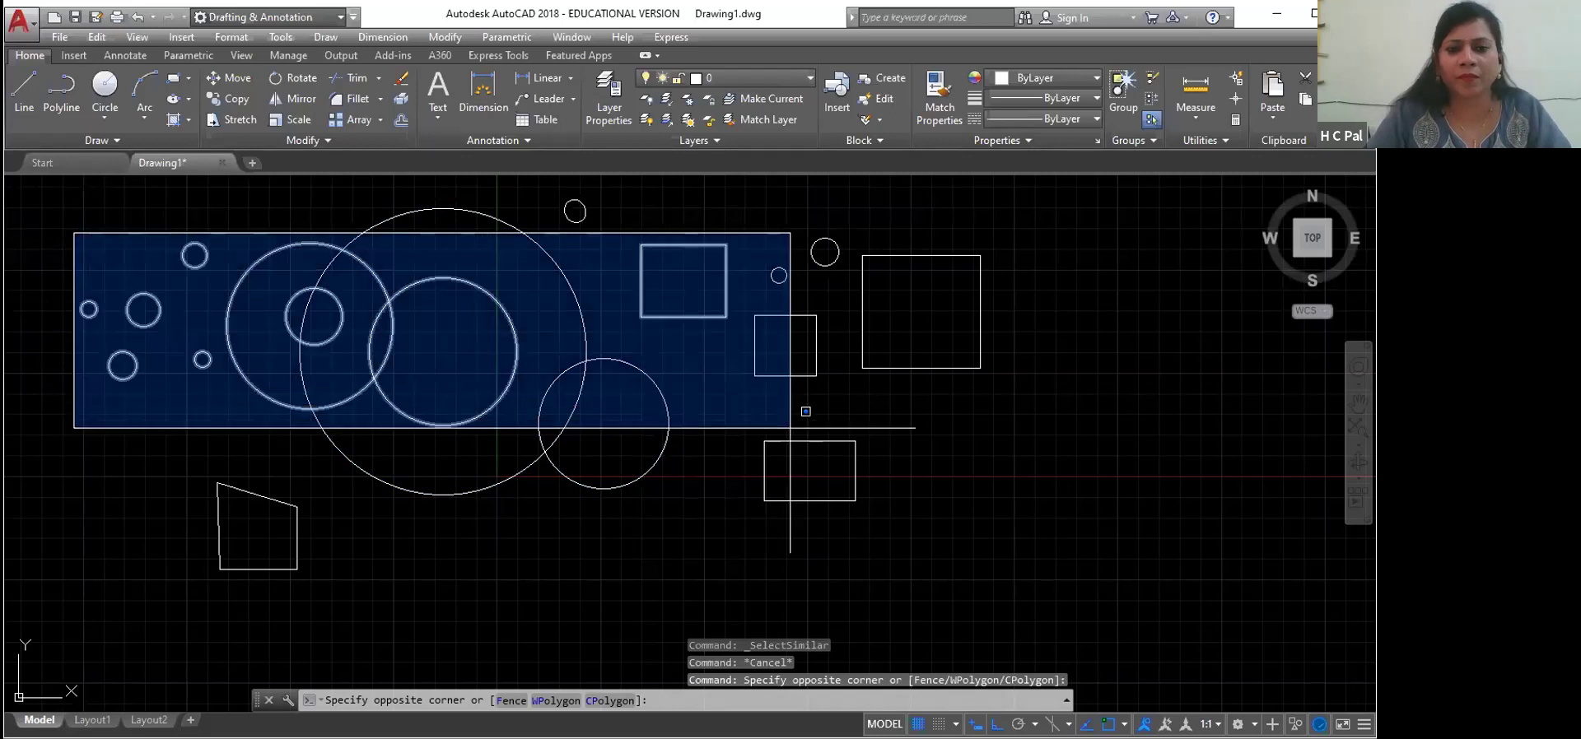
click(877, 450)
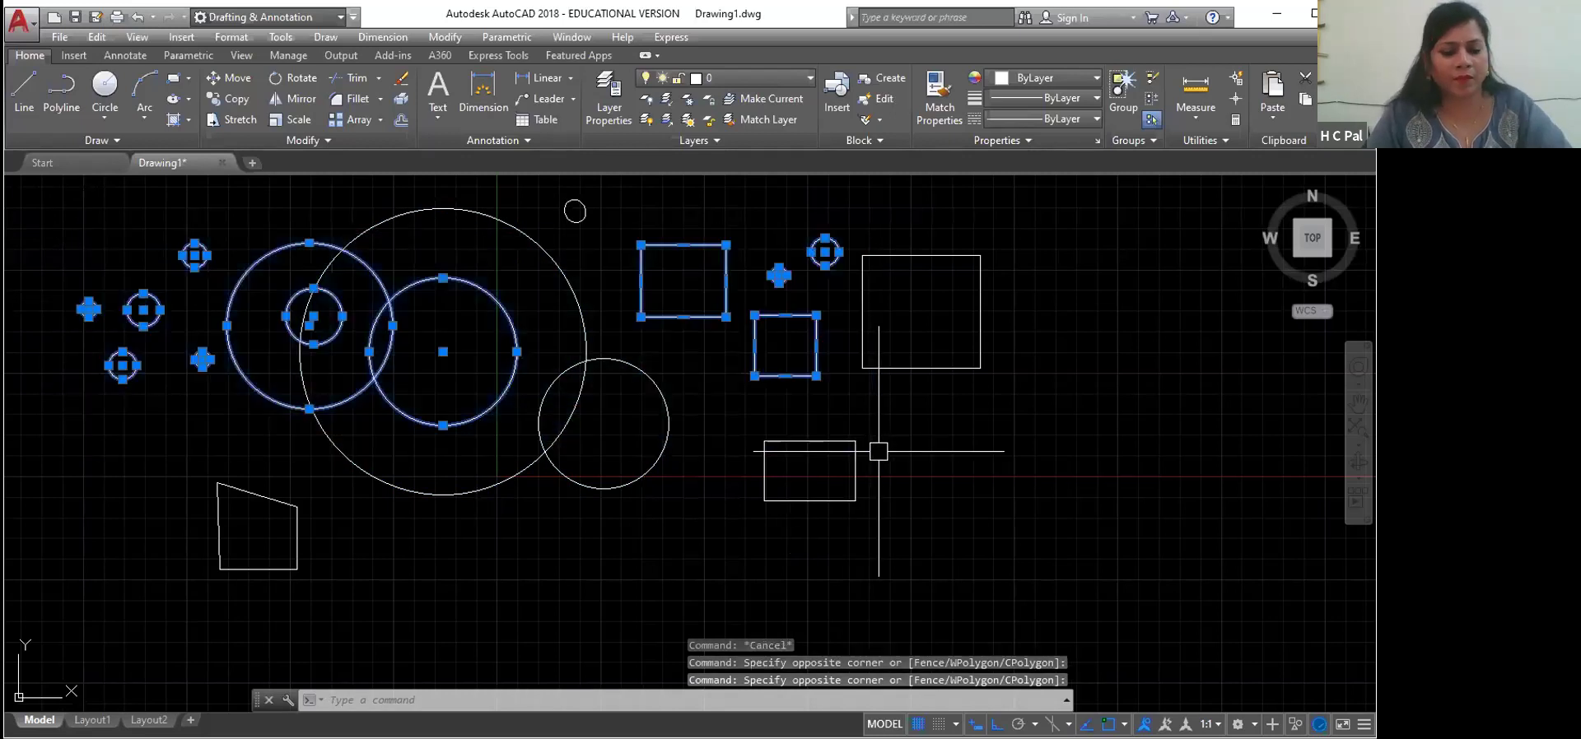
key(Delete)
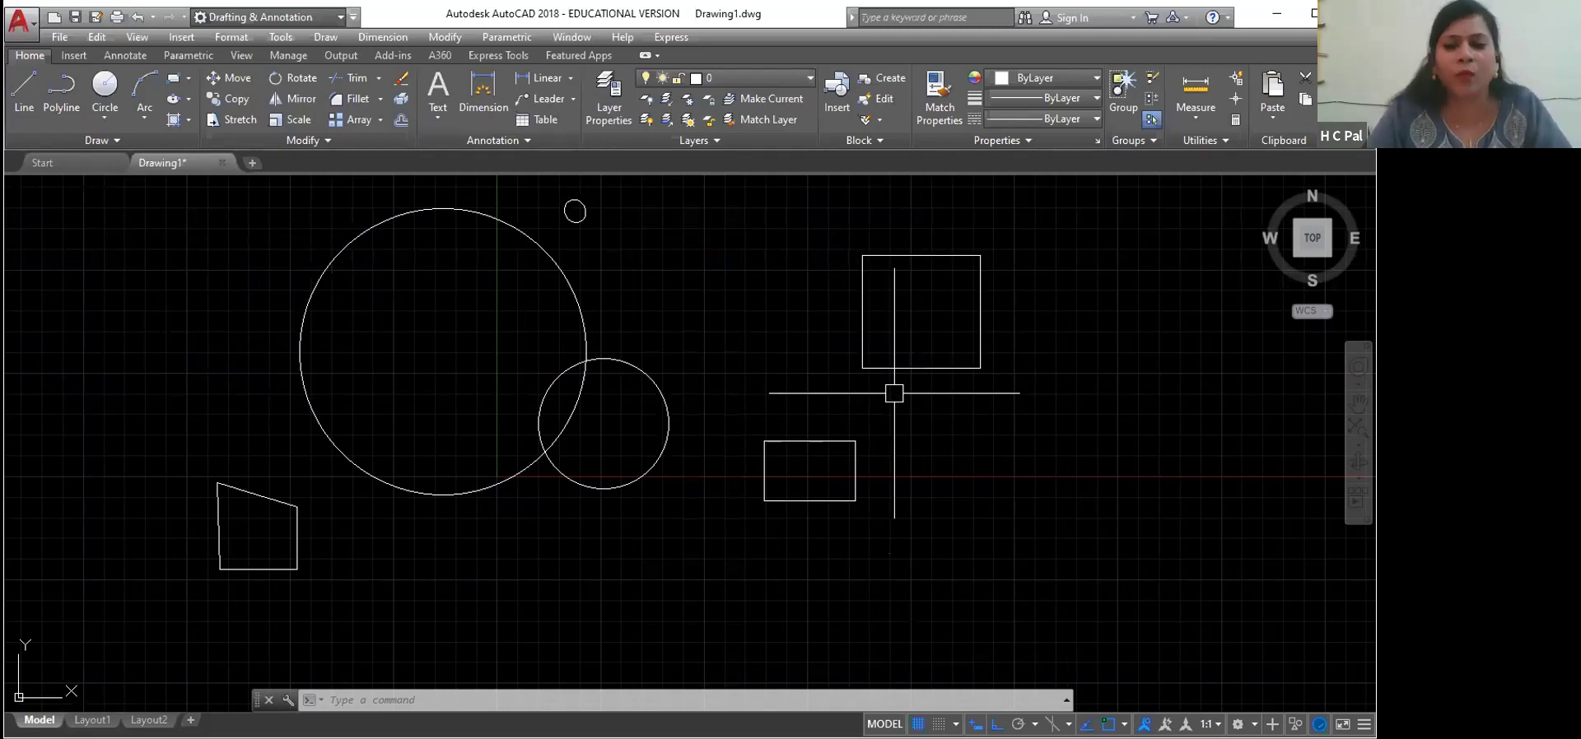
key(ctrl+z)
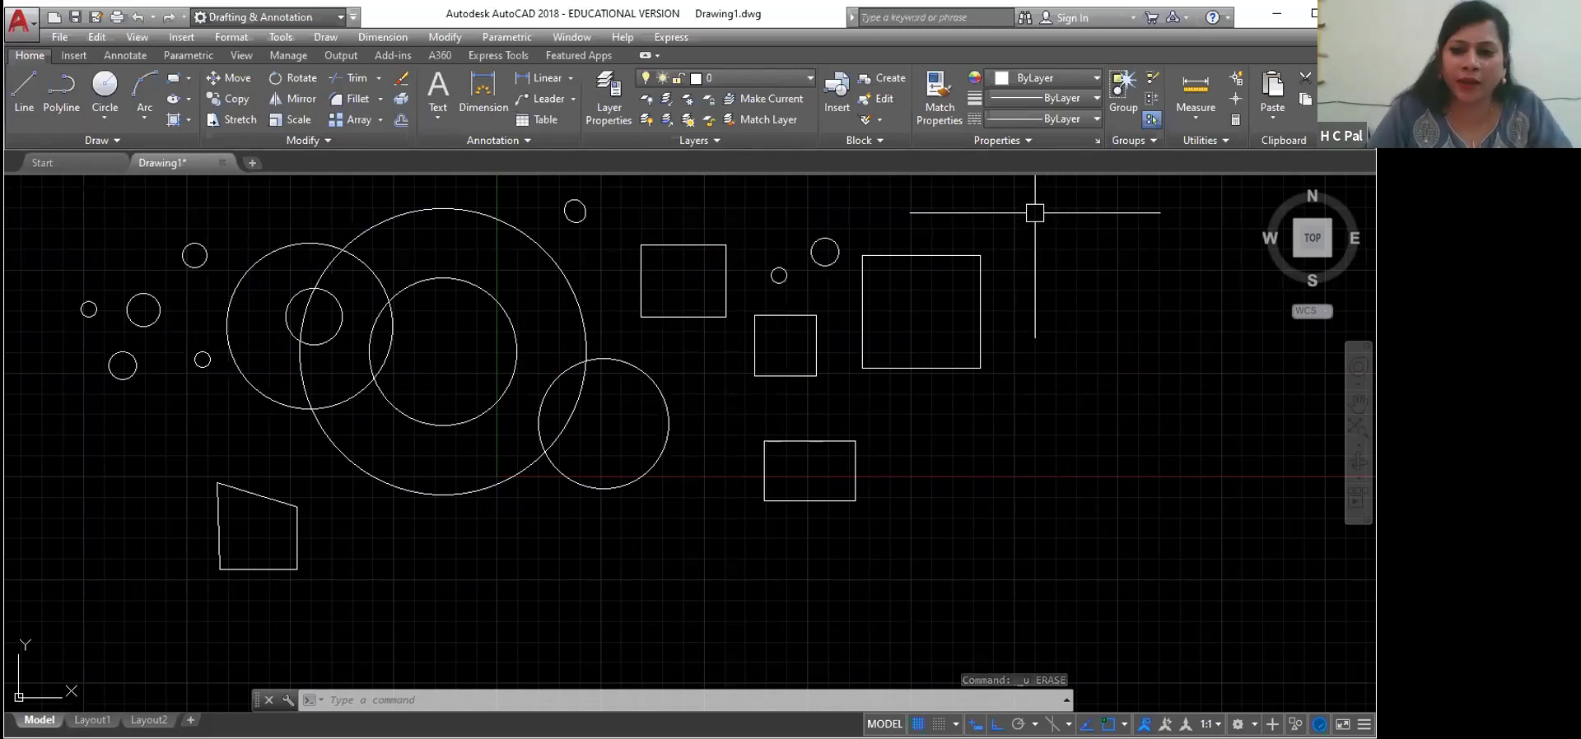
Step: Erase the objects caught by a crossing window that leaves out the leftmost circle and the small ellipse, and undo the erase
click(1049, 229)
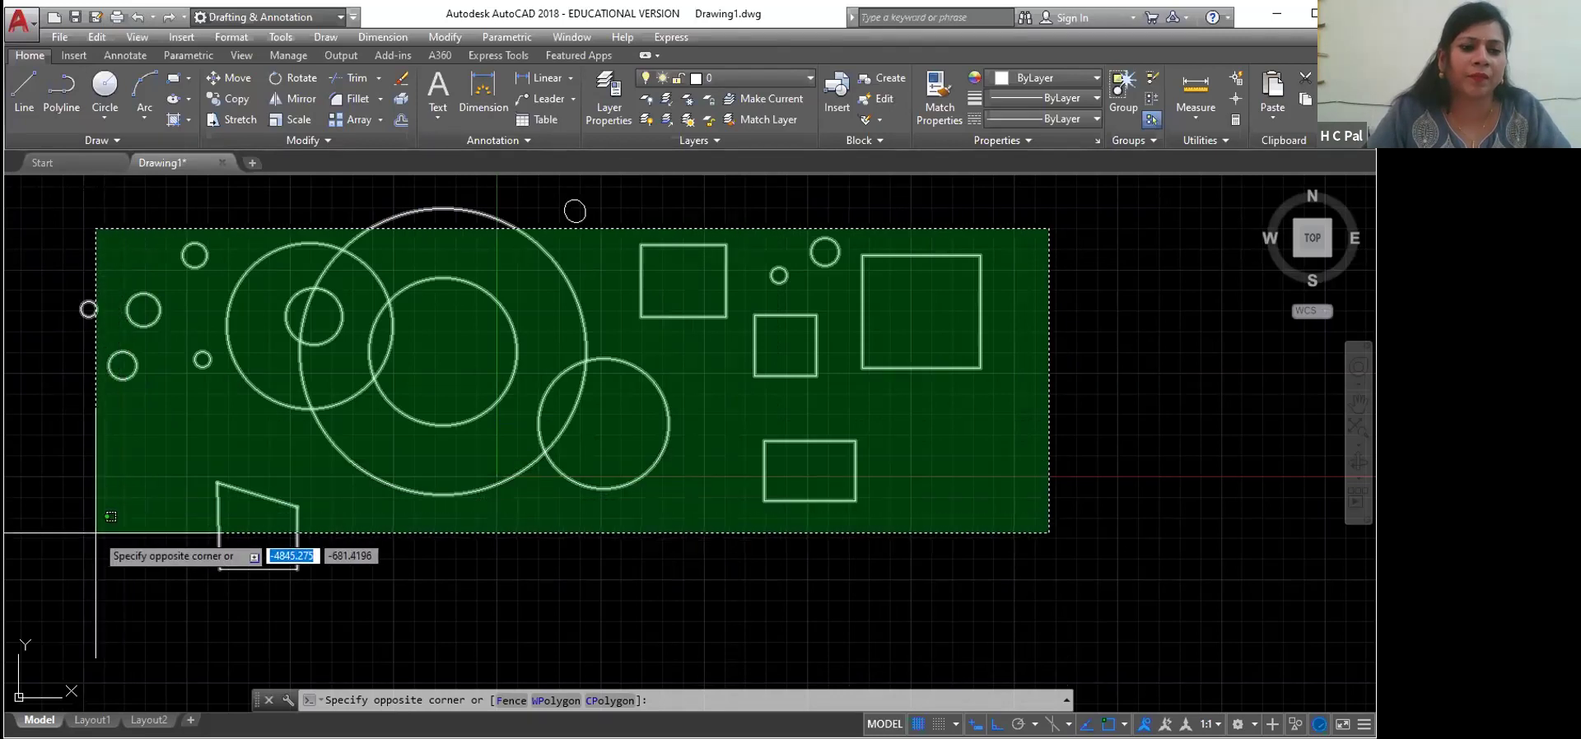
click(103, 530)
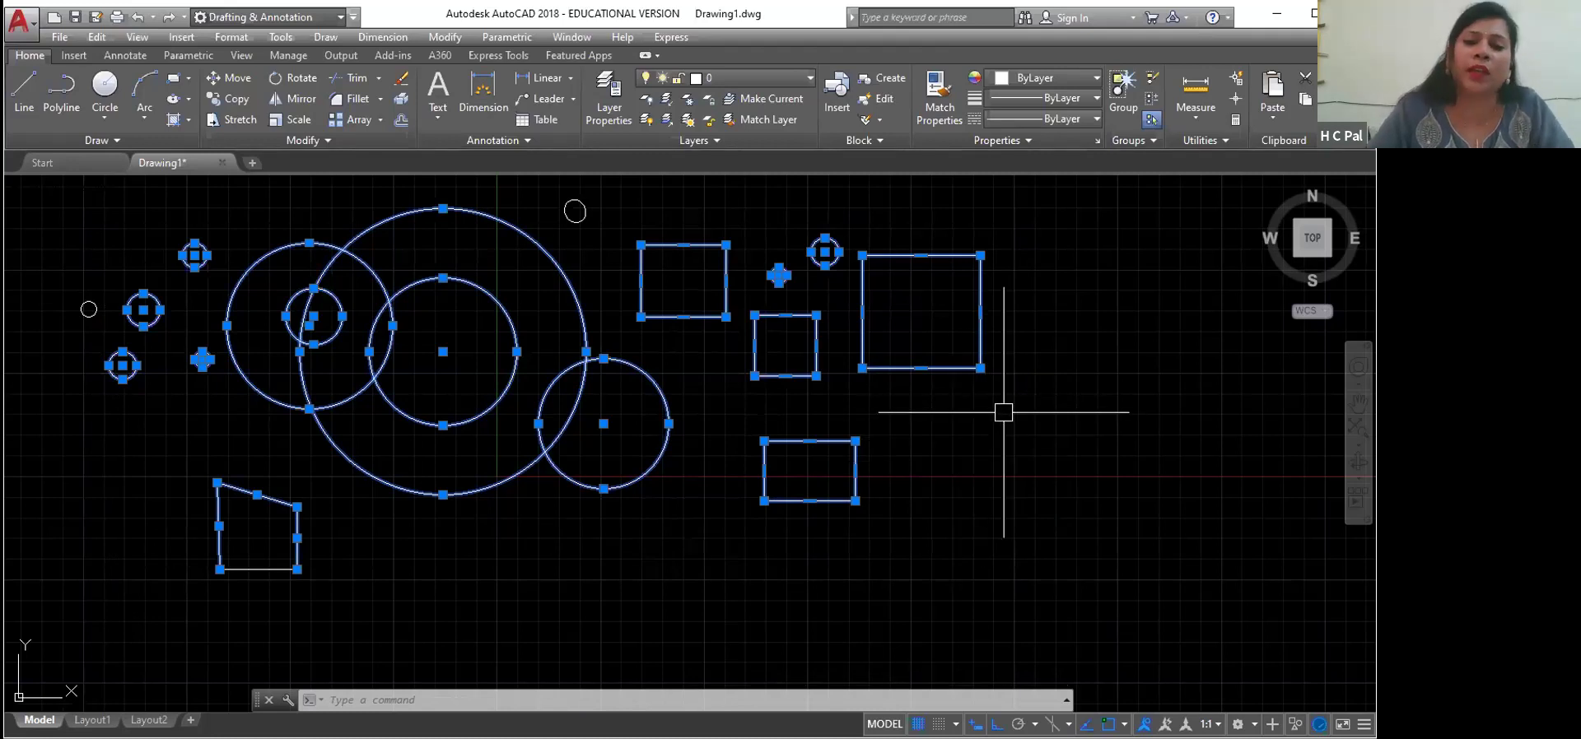
key(Delete)
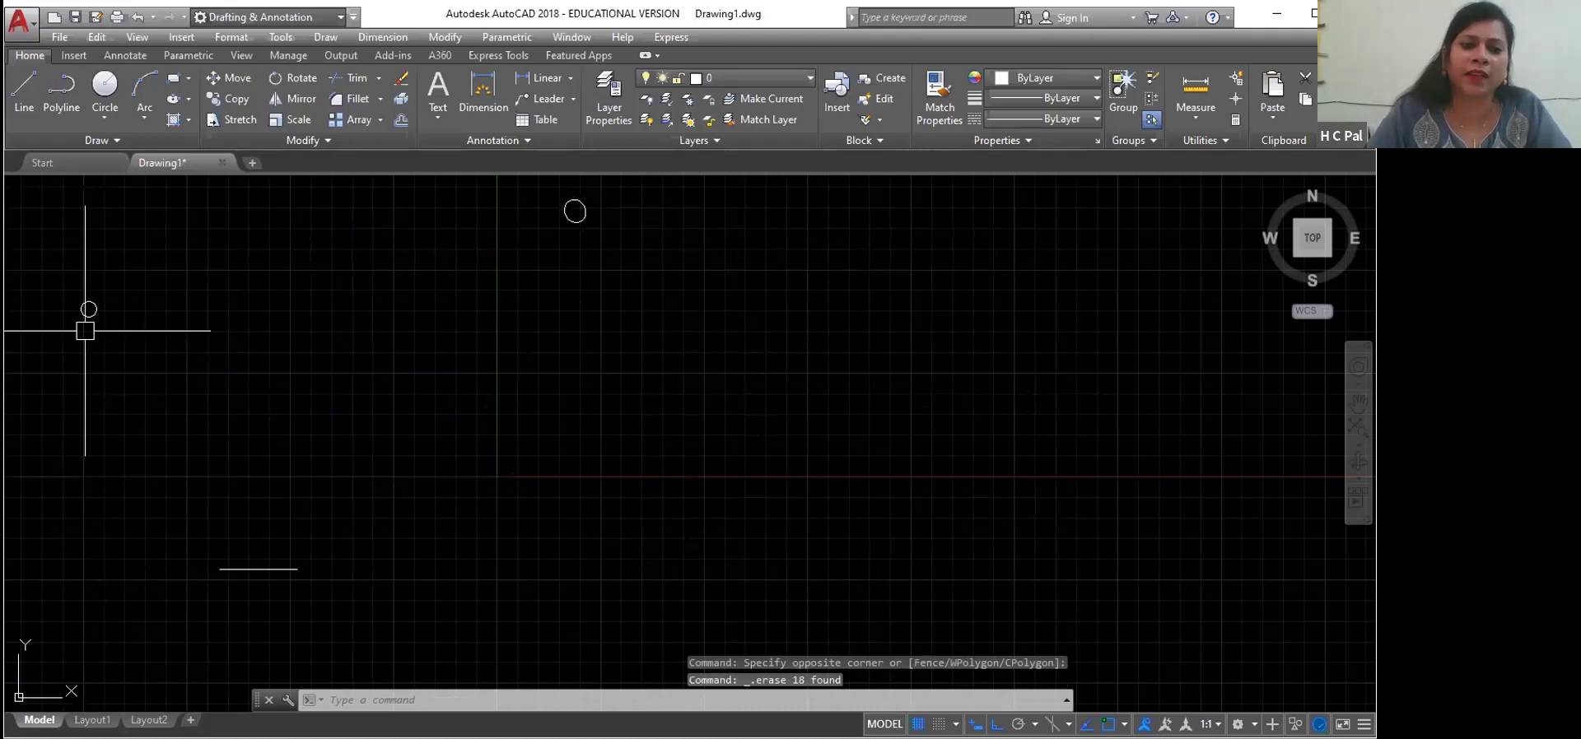
key(ctrl+z)
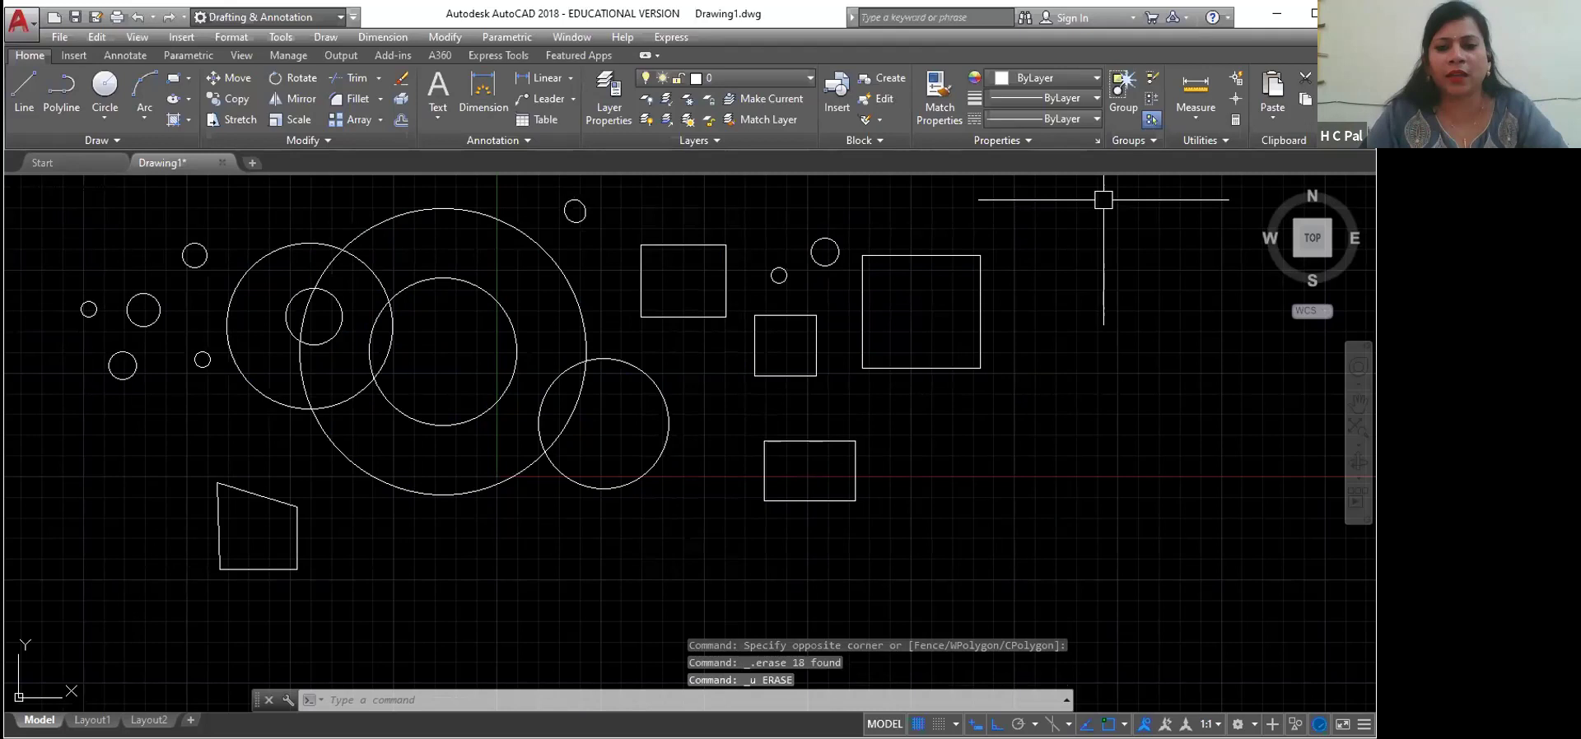
Step: Crossing-select the objects including the small ellipse but not the leftmost circle, and clear the selection
click(1077, 204)
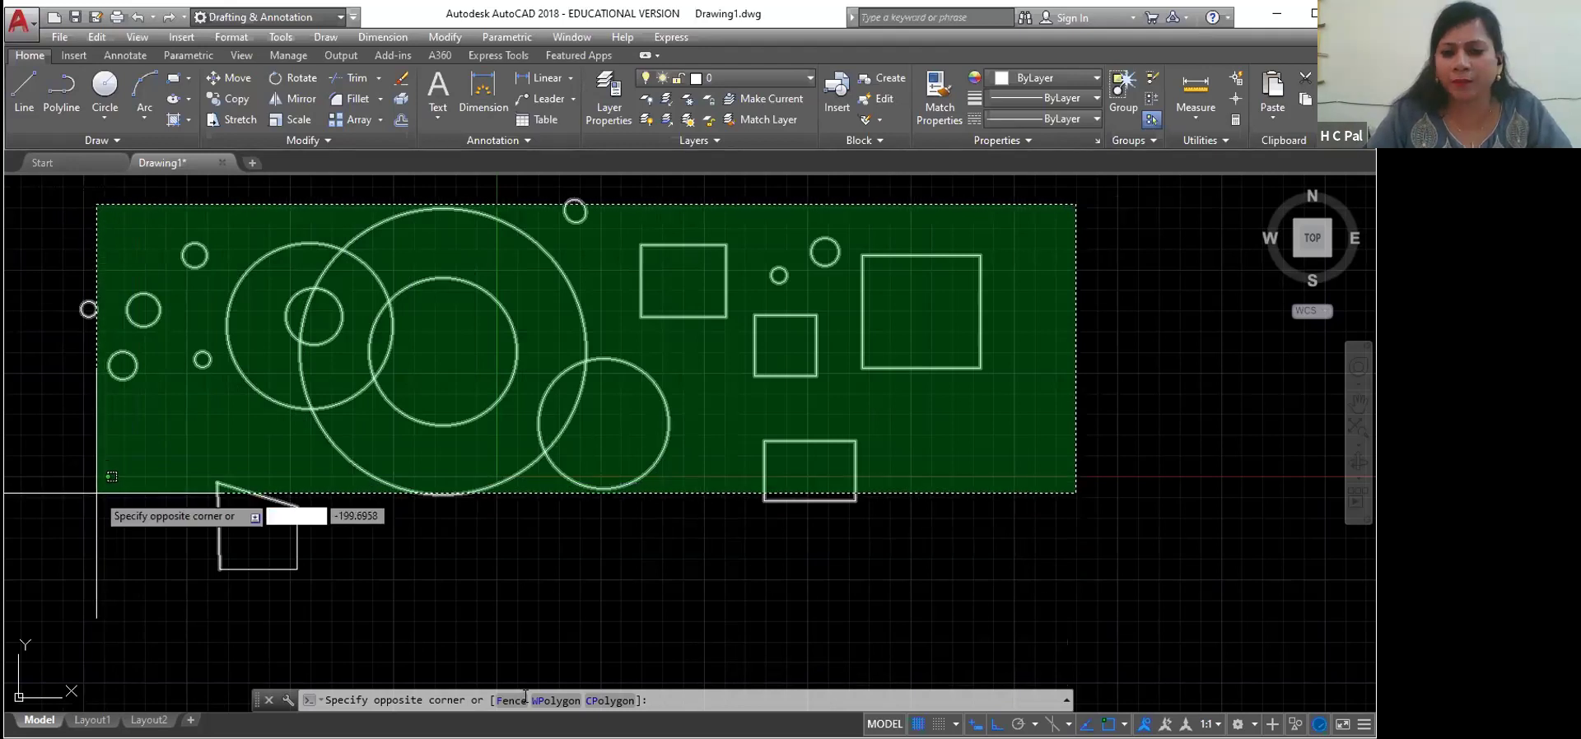
click(97, 494)
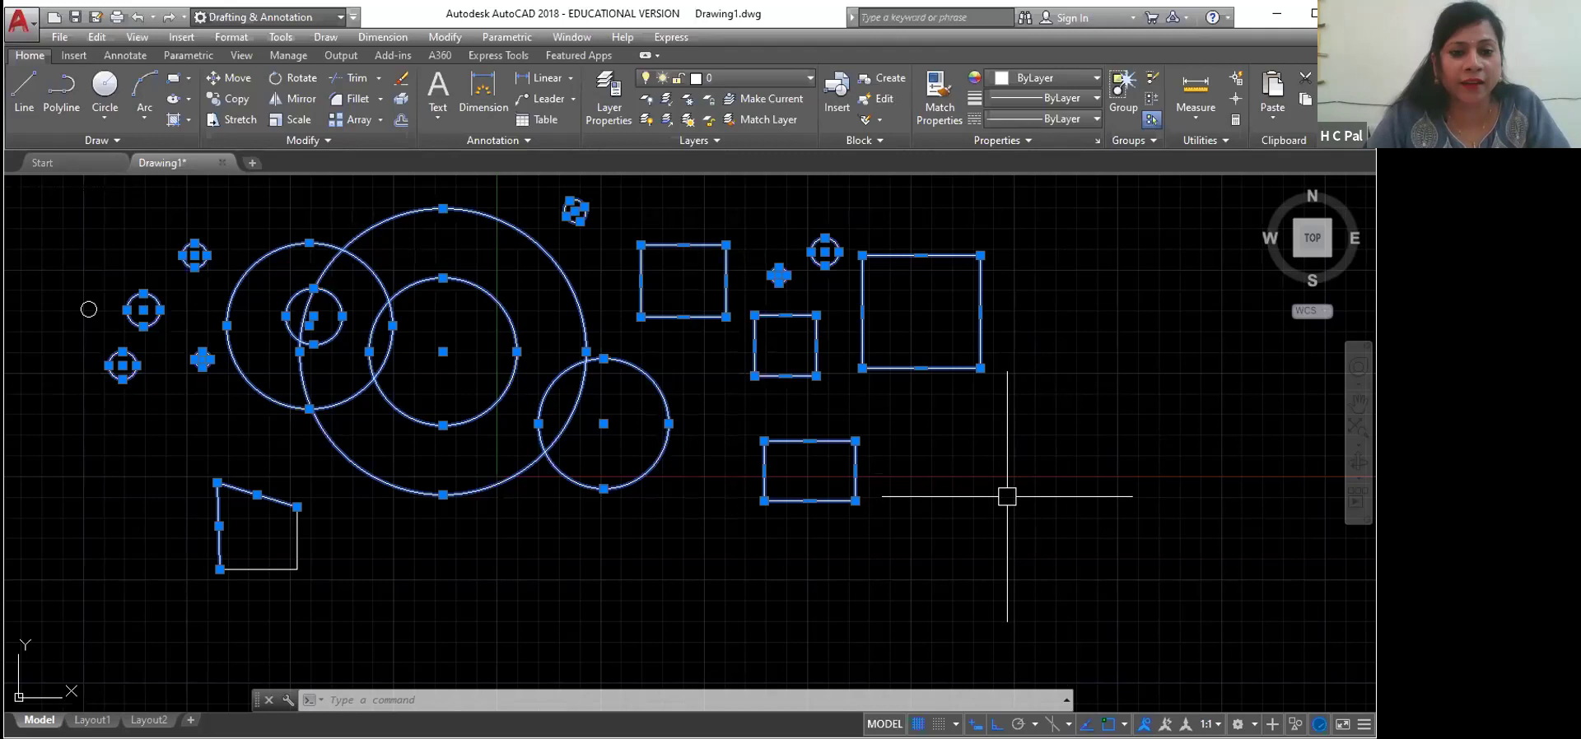
click(1009, 484)
key(Escape)
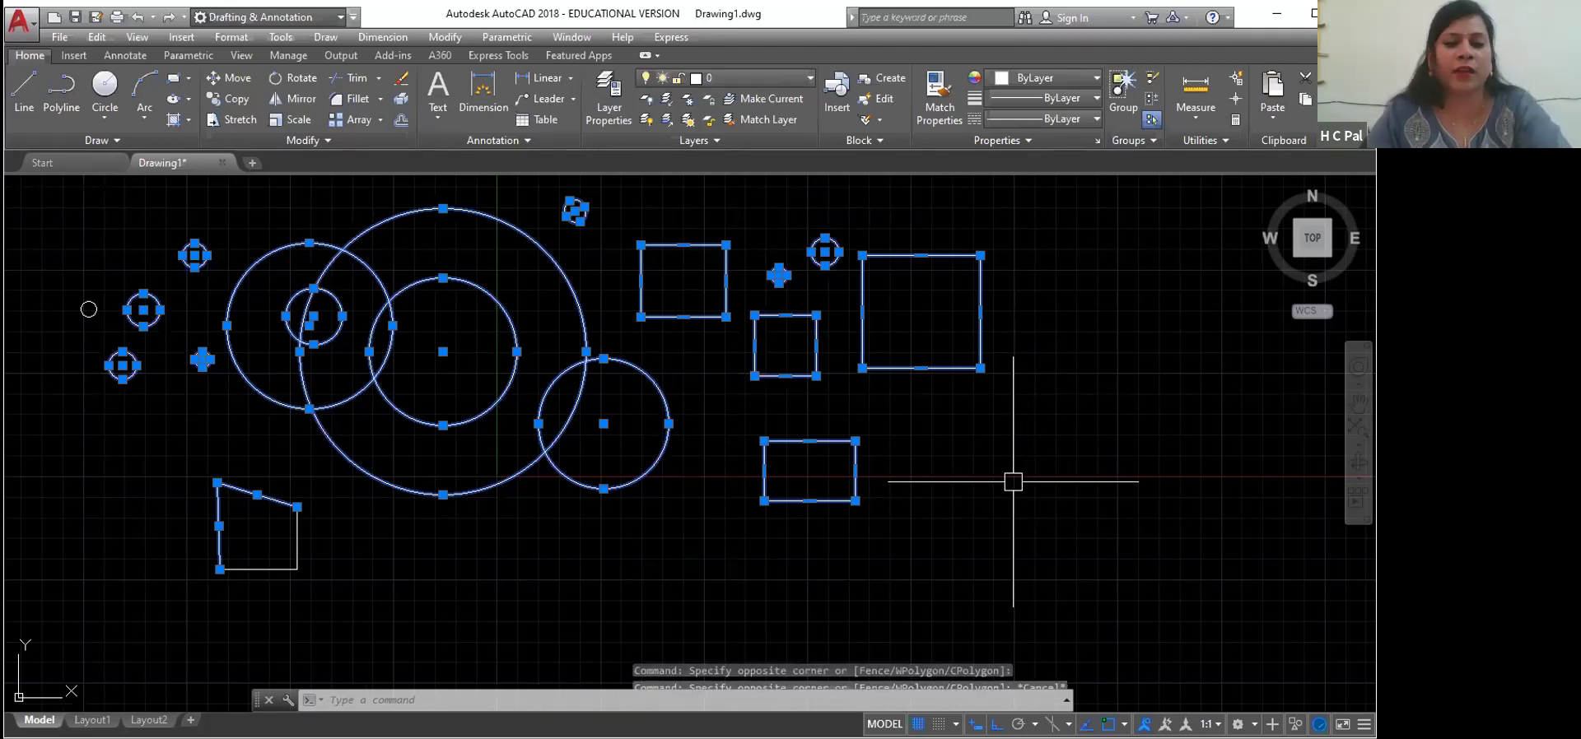
key(Escape)
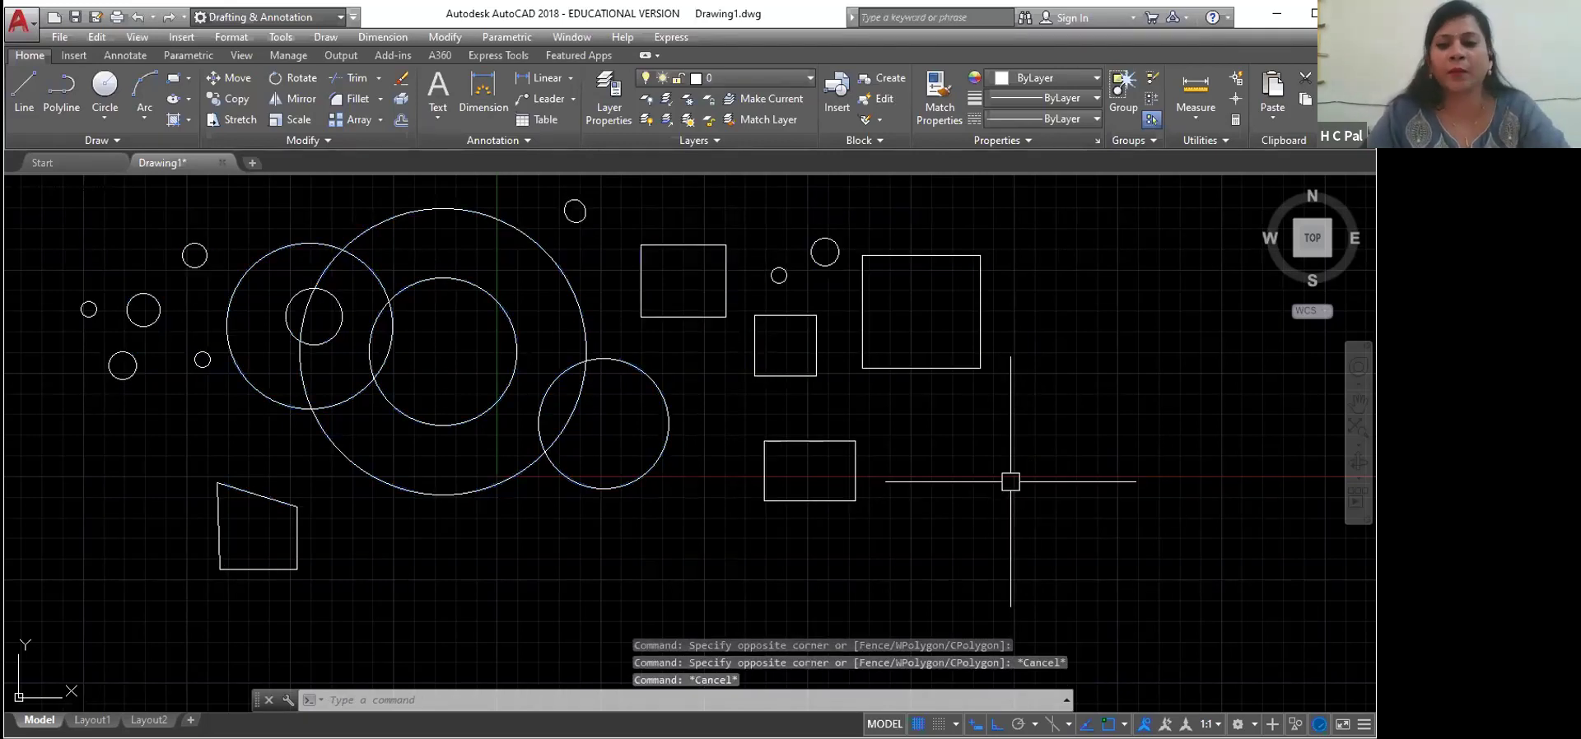
Step: Crossing-select the rectangles, the large circles and the two small circles between the rectangles, and clear the selection
click(1063, 236)
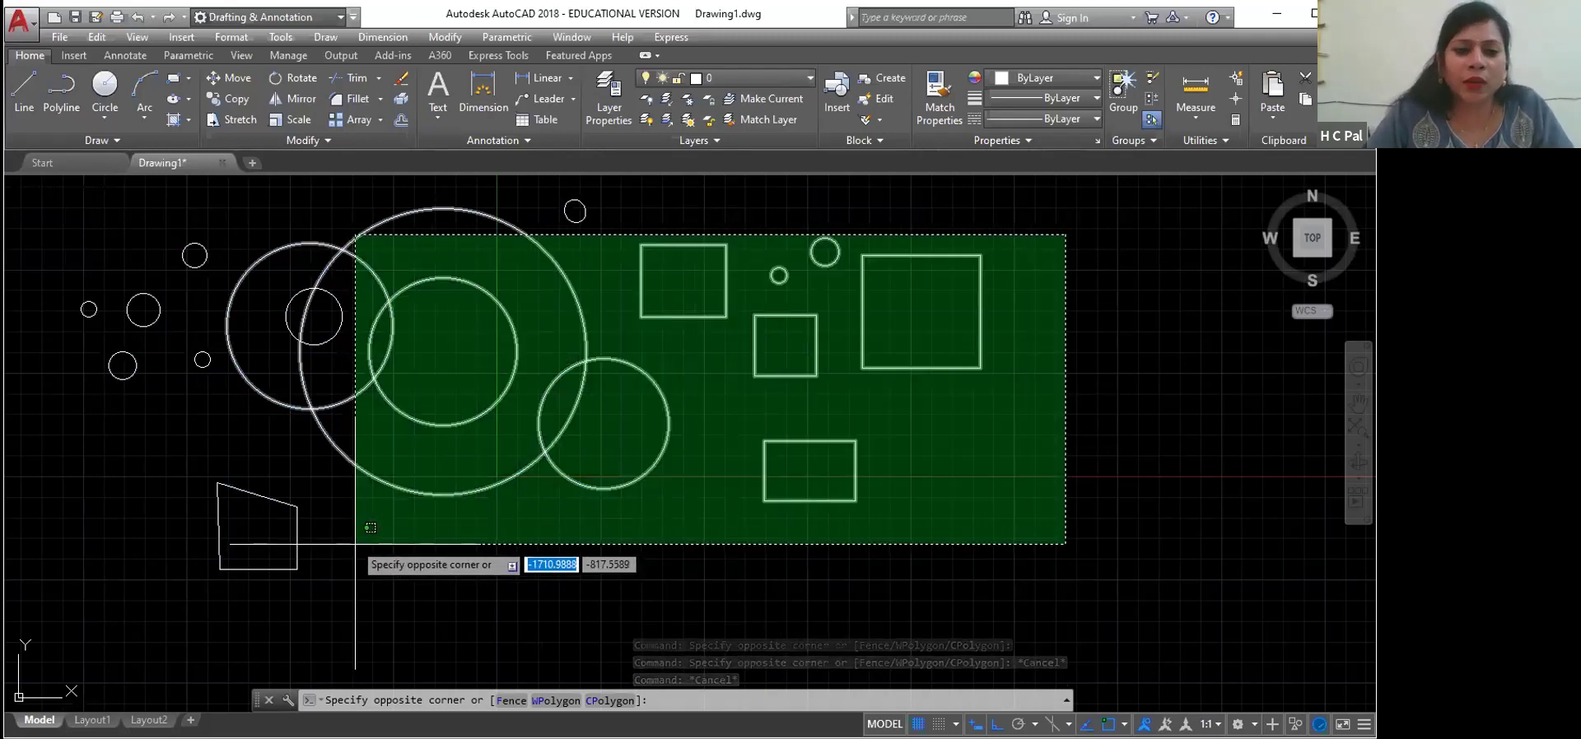
click(341, 536)
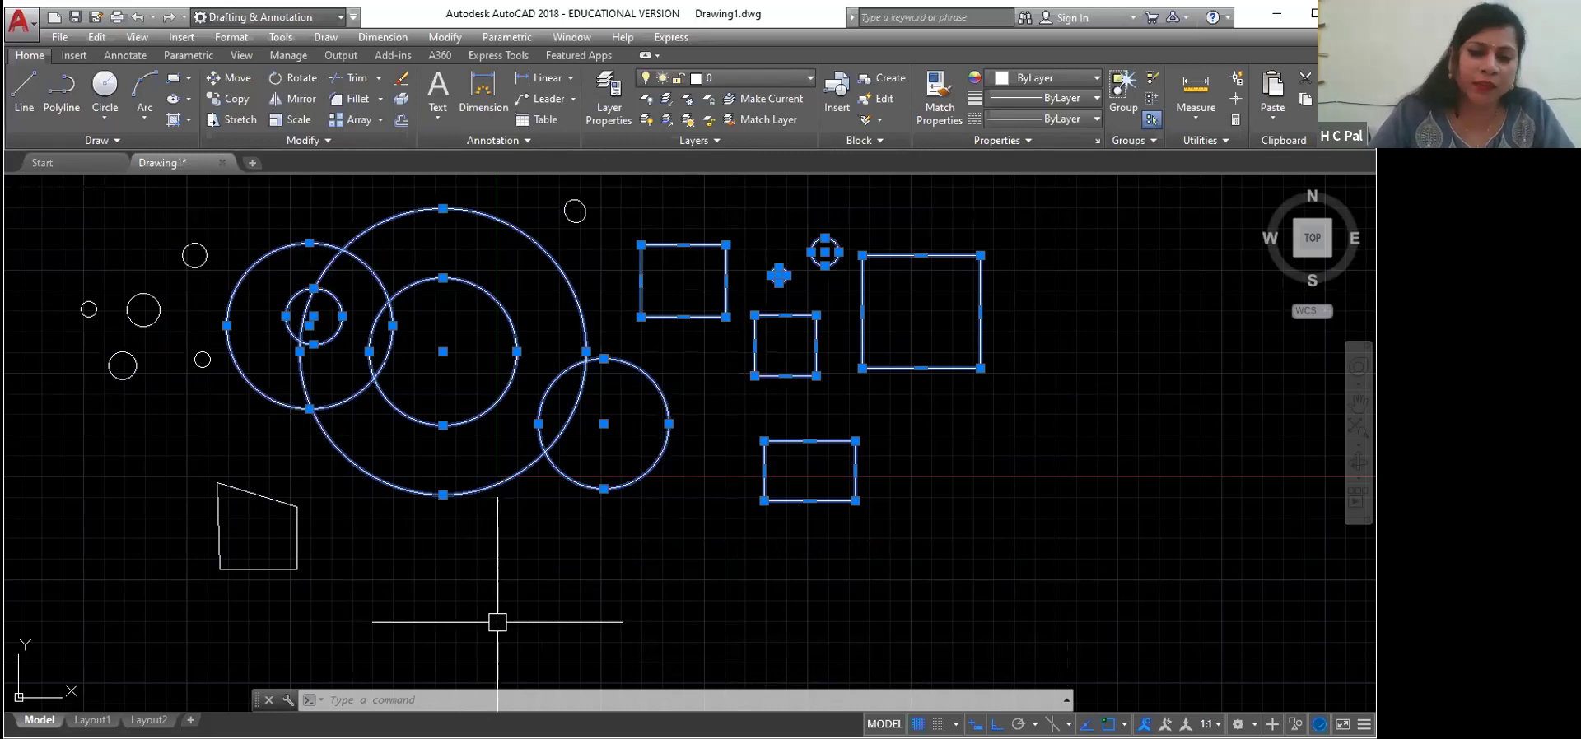
click(556, 612)
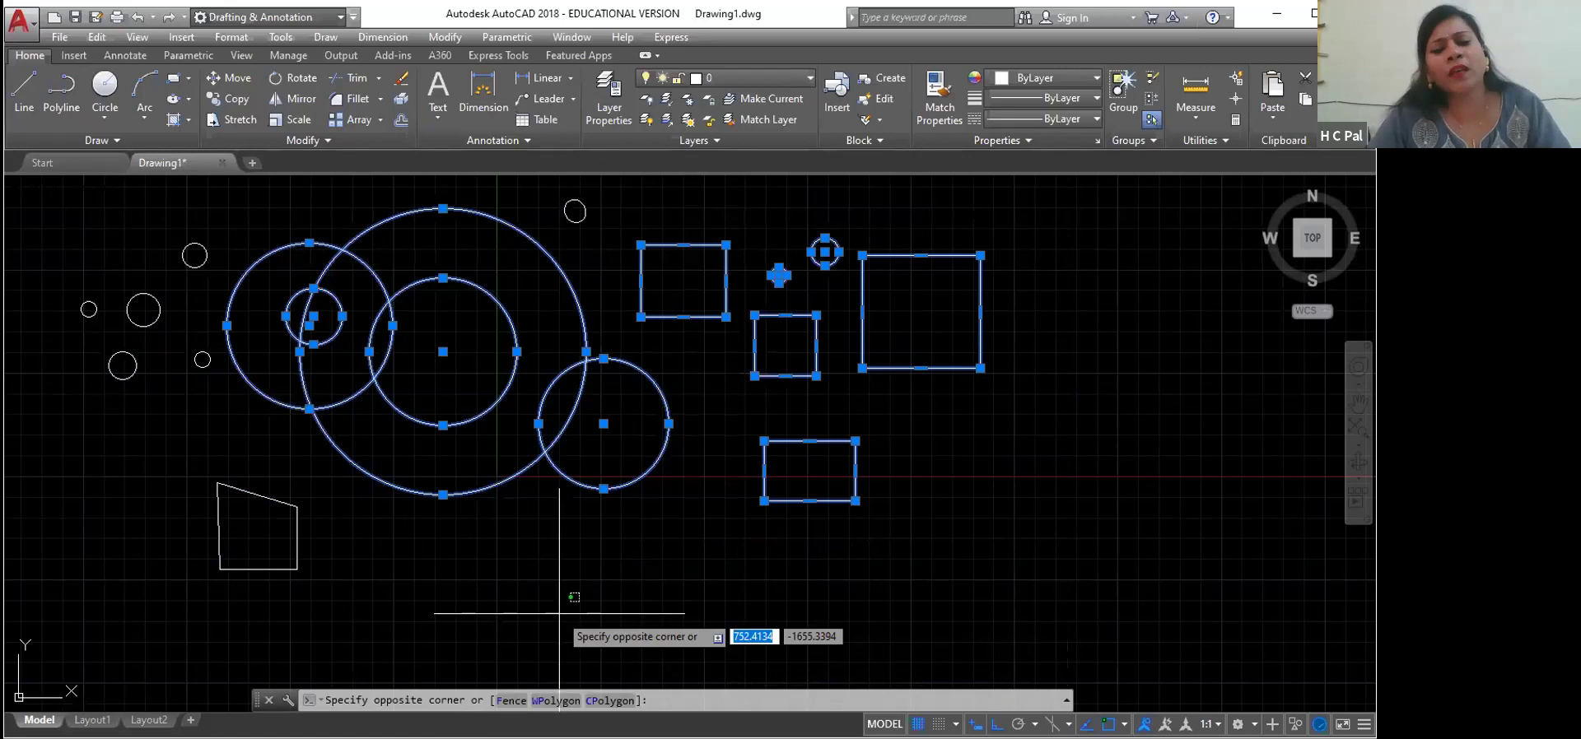
key(Escape)
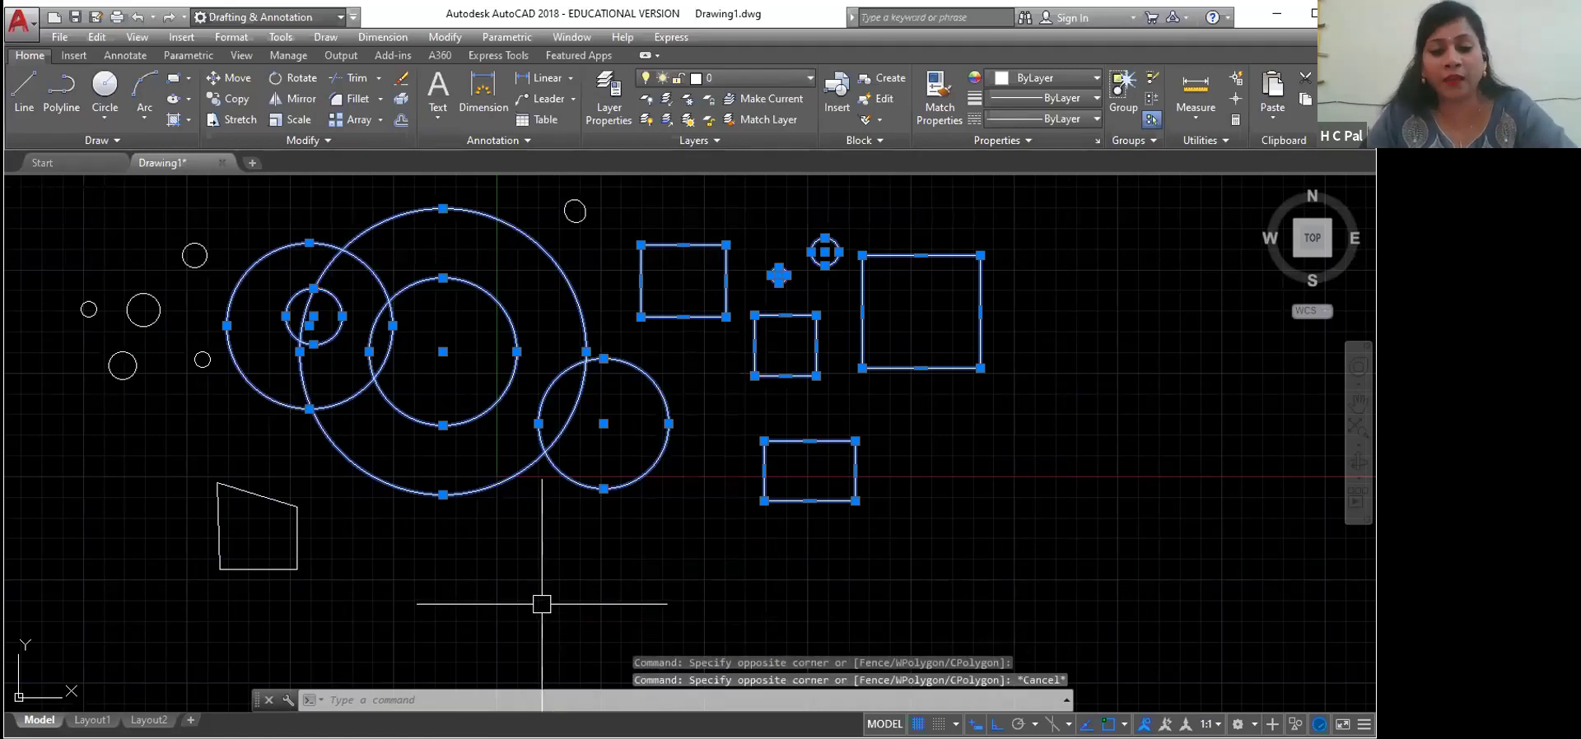
key(Escape)
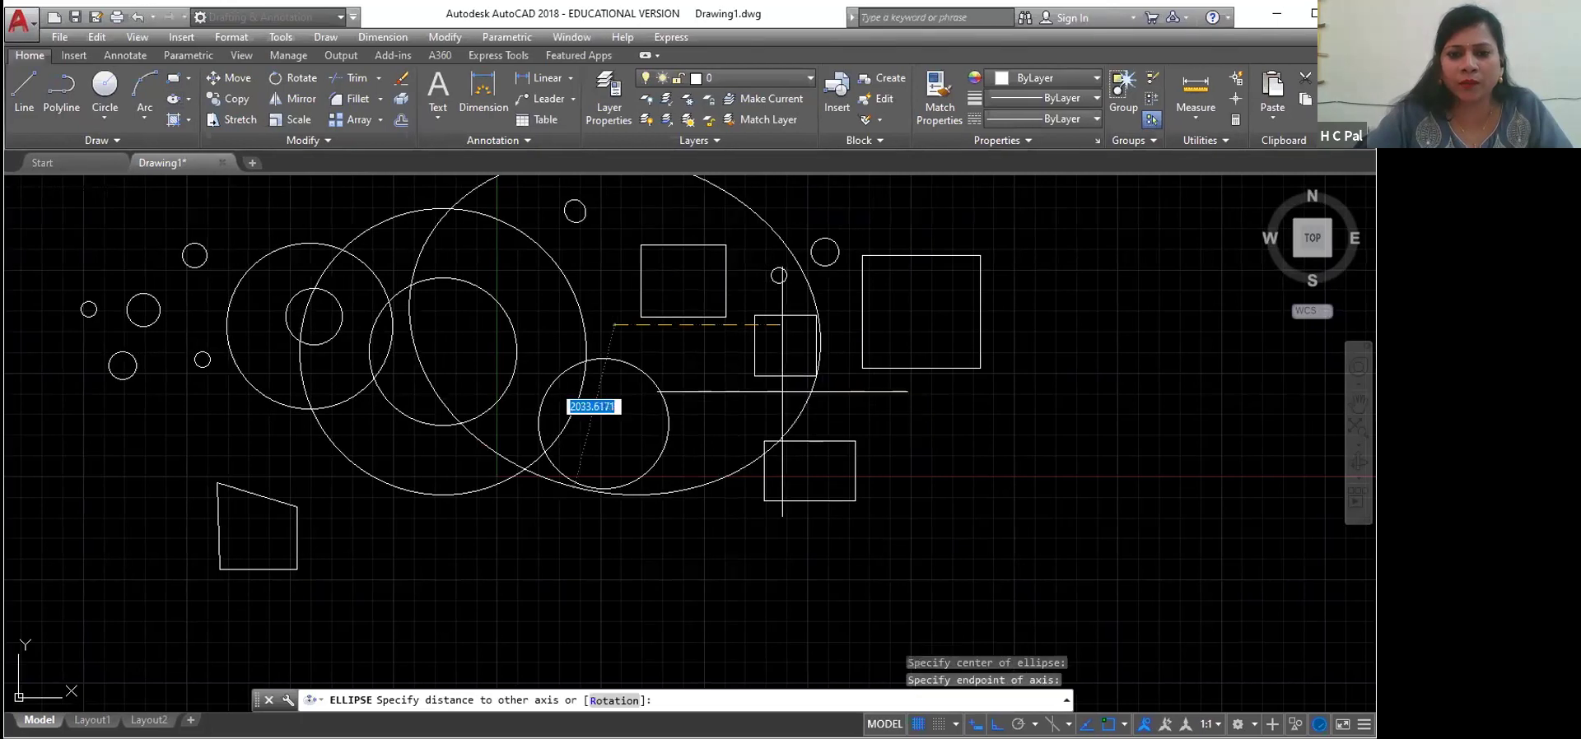
Step: Draw a large tilted centre-defined ellipse spanning the large circles and the two smaller upper rectangles
click(698, 368)
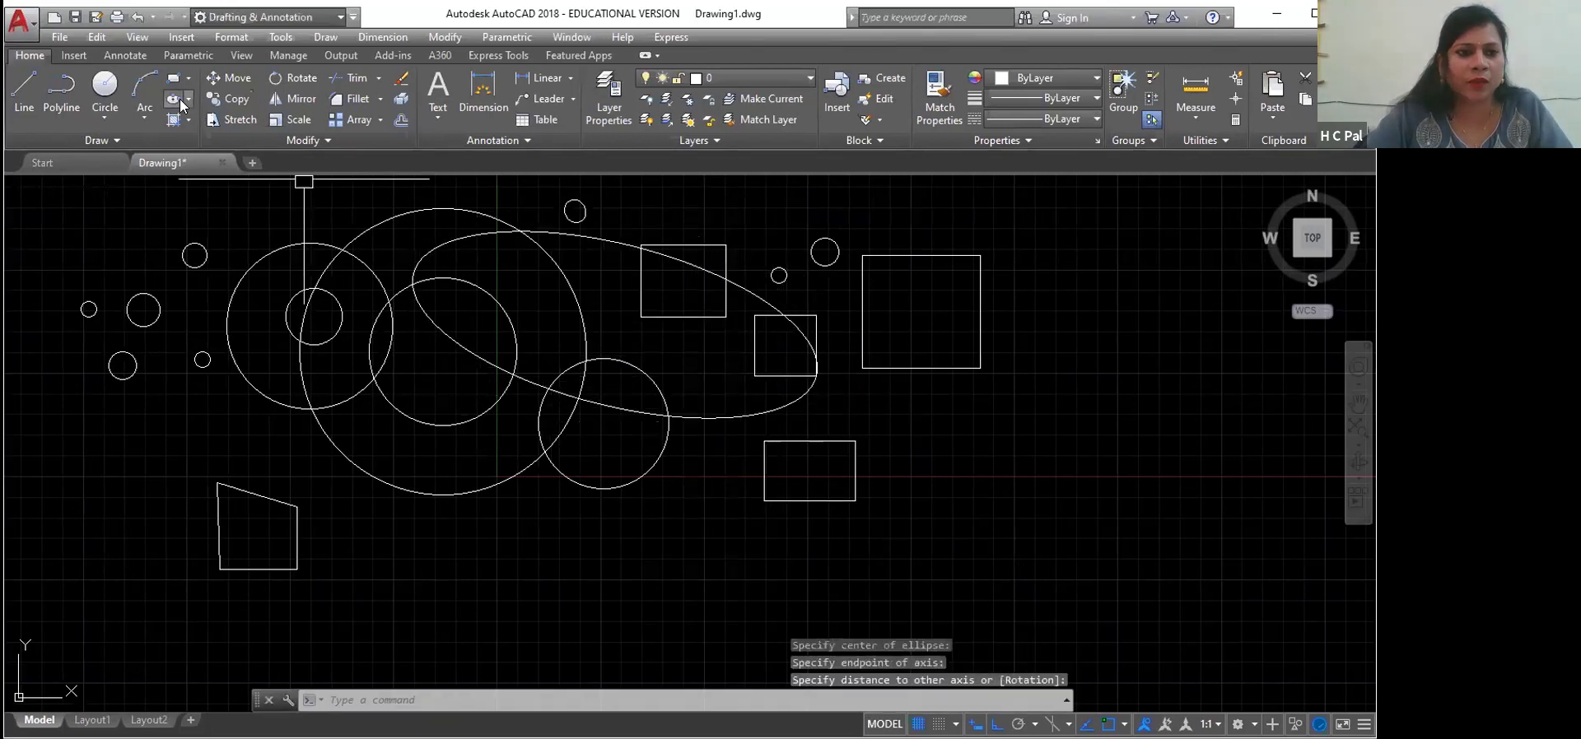
Step: Draw a wide horizontal centre-defined ellipse around the small square, overlapping the tilted ellipse and the lower rectangle
key(Return)
click(756, 387)
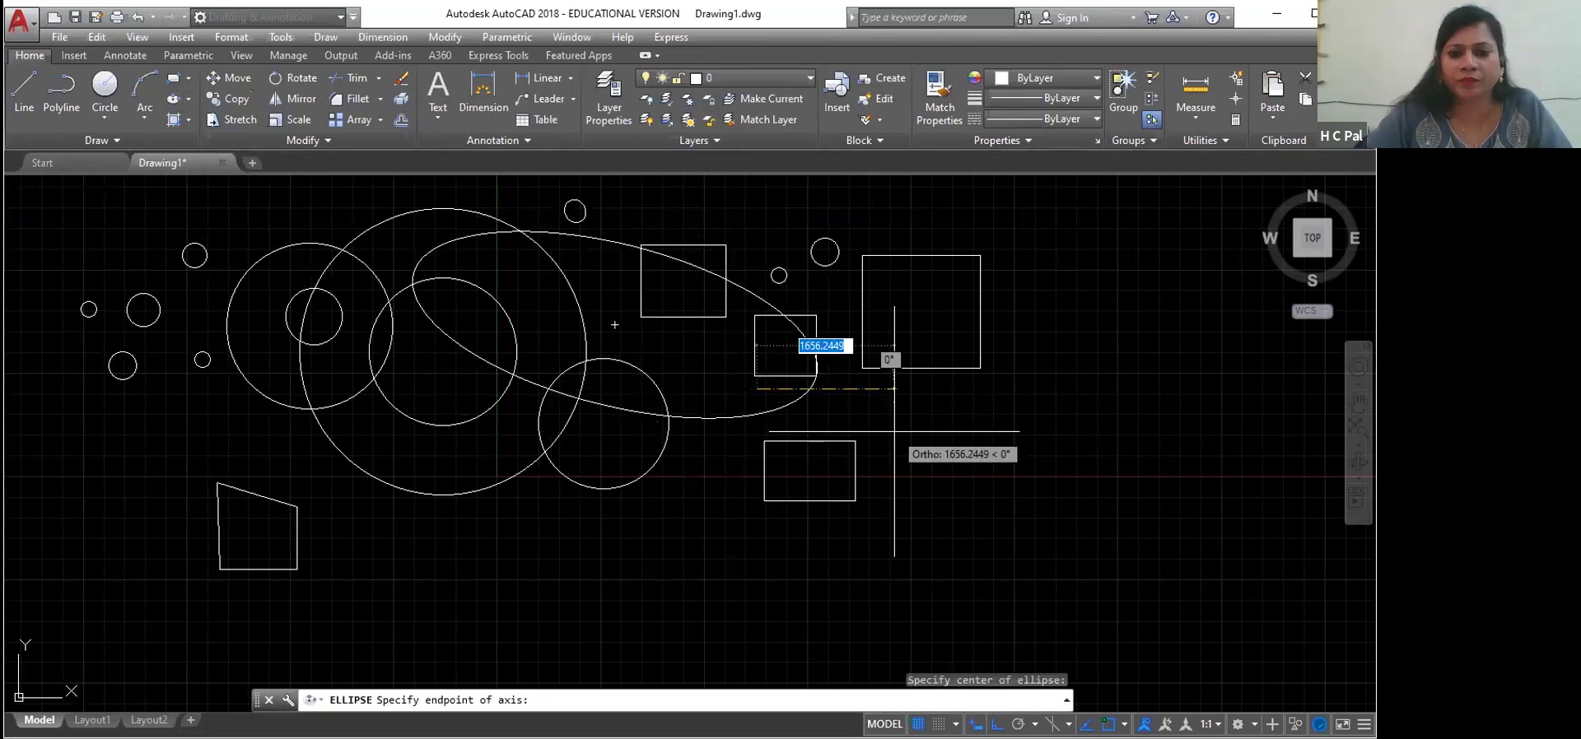
click(903, 456)
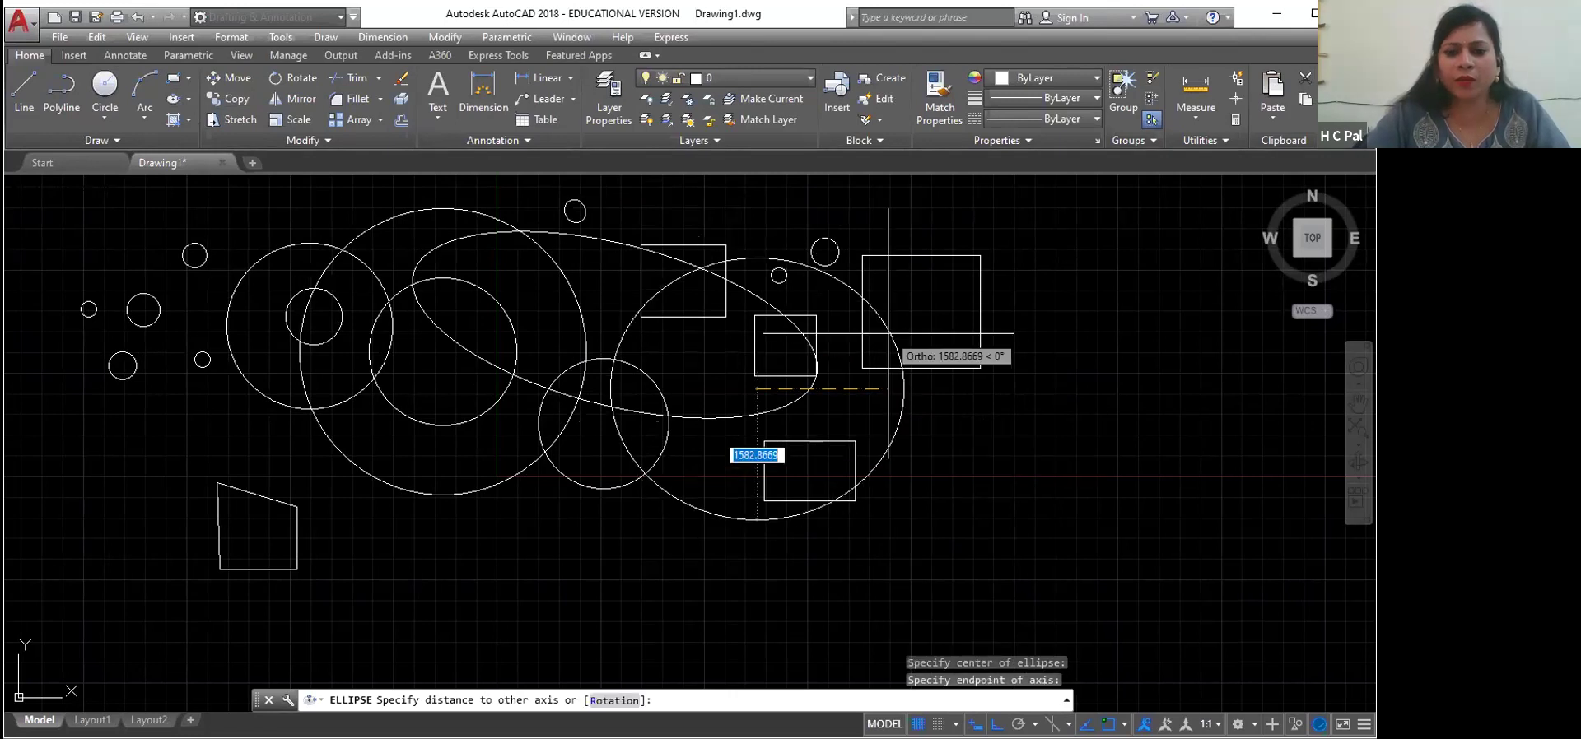
click(864, 379)
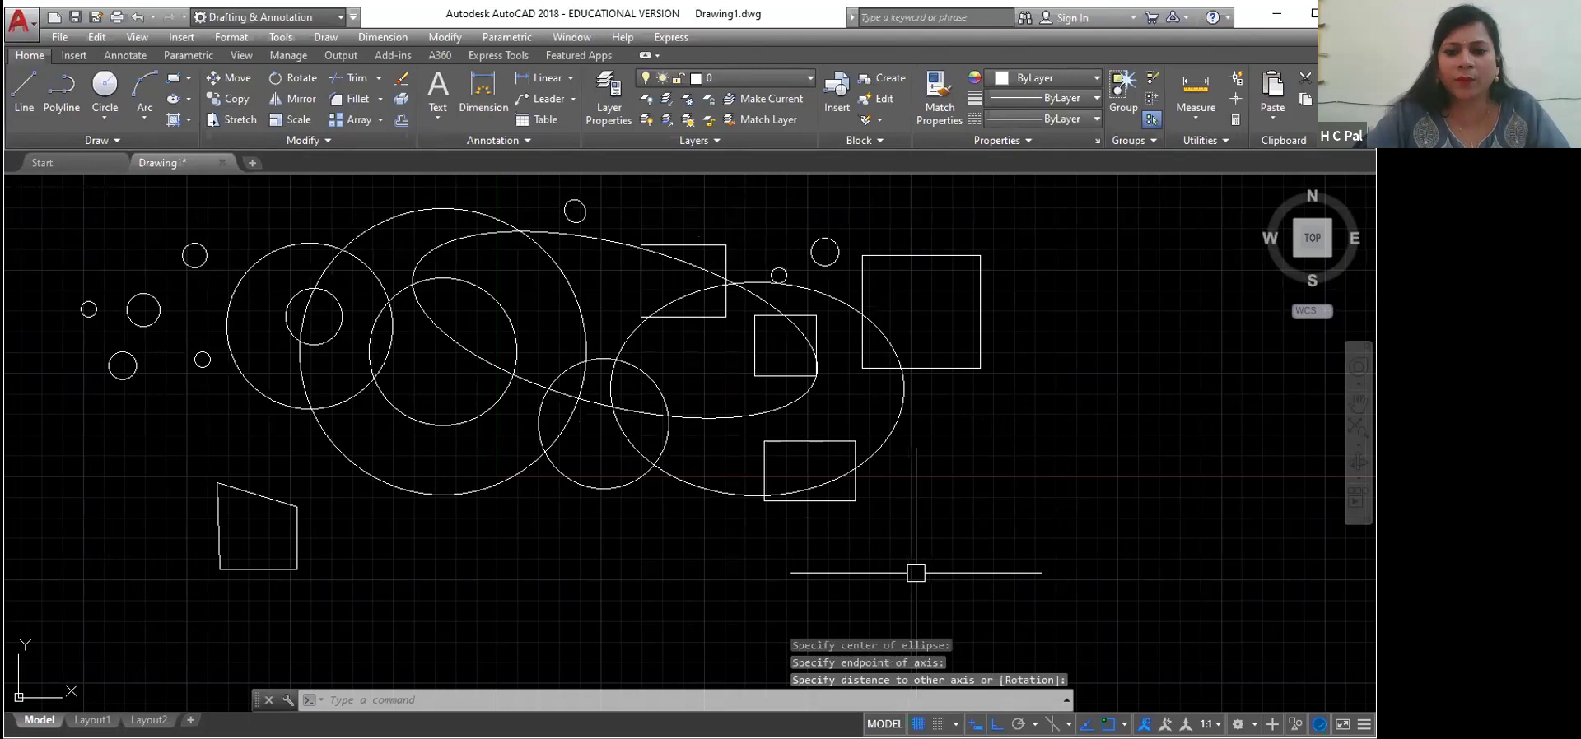
Step: Draw a long rectangle running across the lower edges of the large circles and ellipse, and a second rectangle overlapping the four-sided shape
click(173, 78)
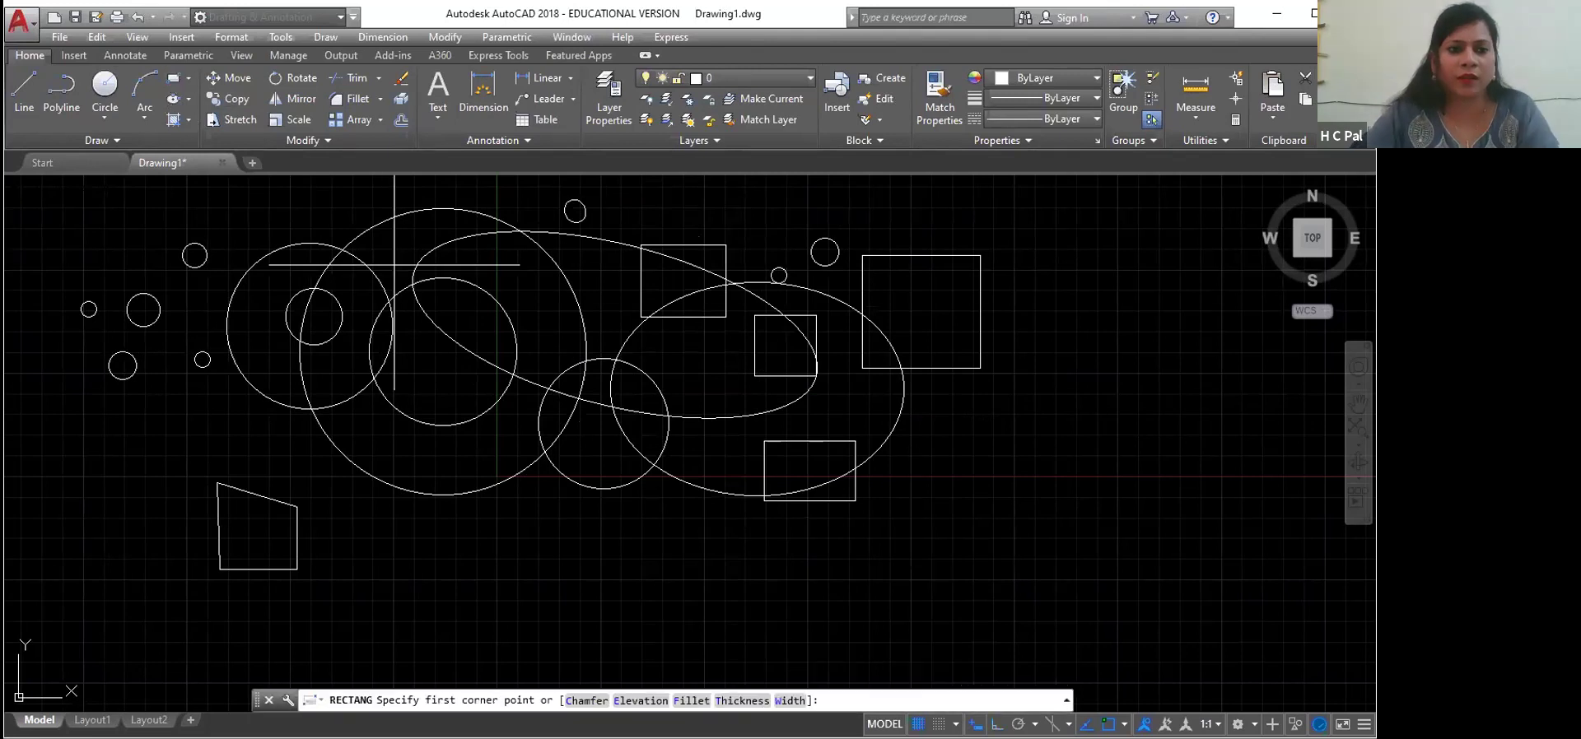
click(393, 518)
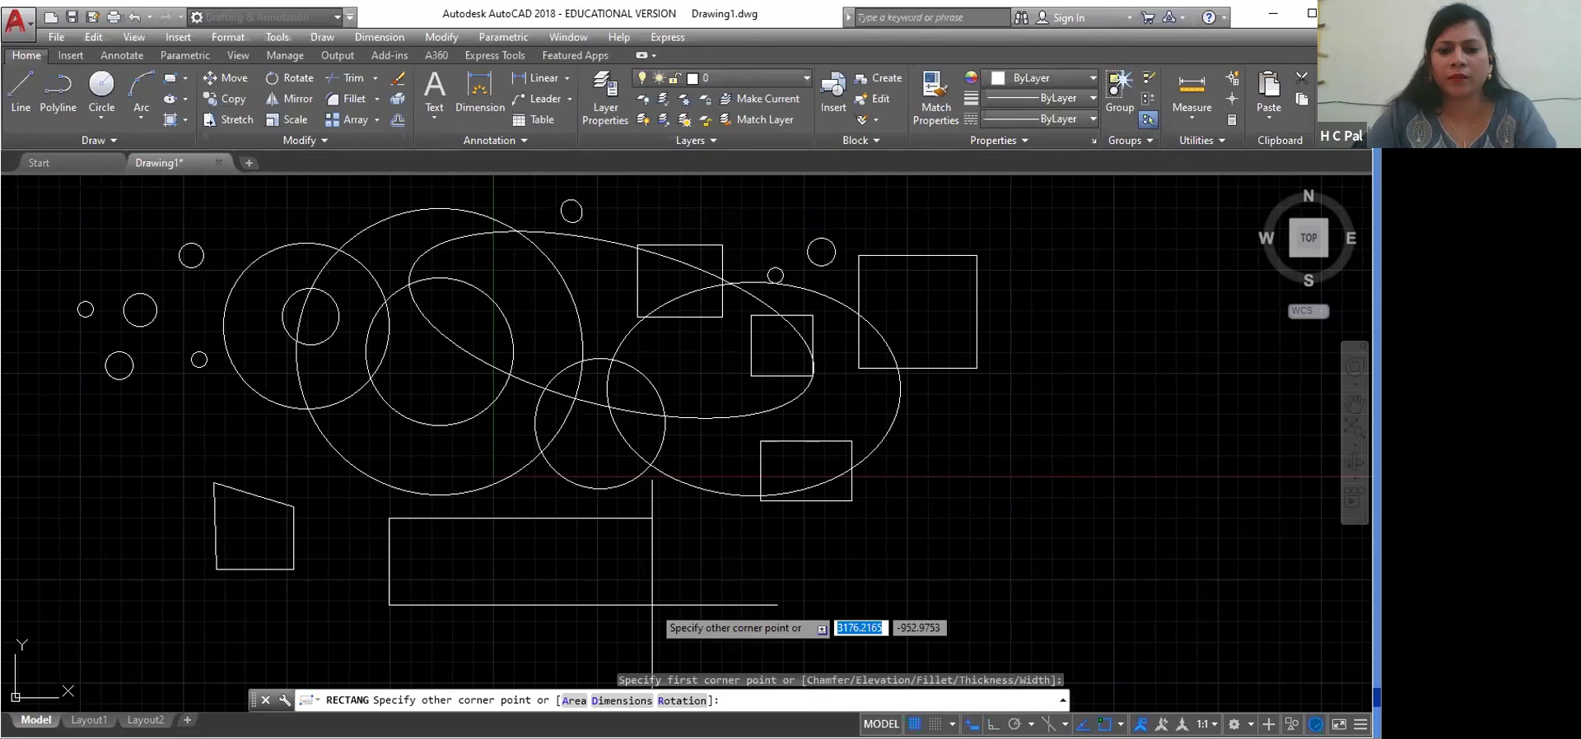
click(1062, 453)
click(235, 422)
key(Return)
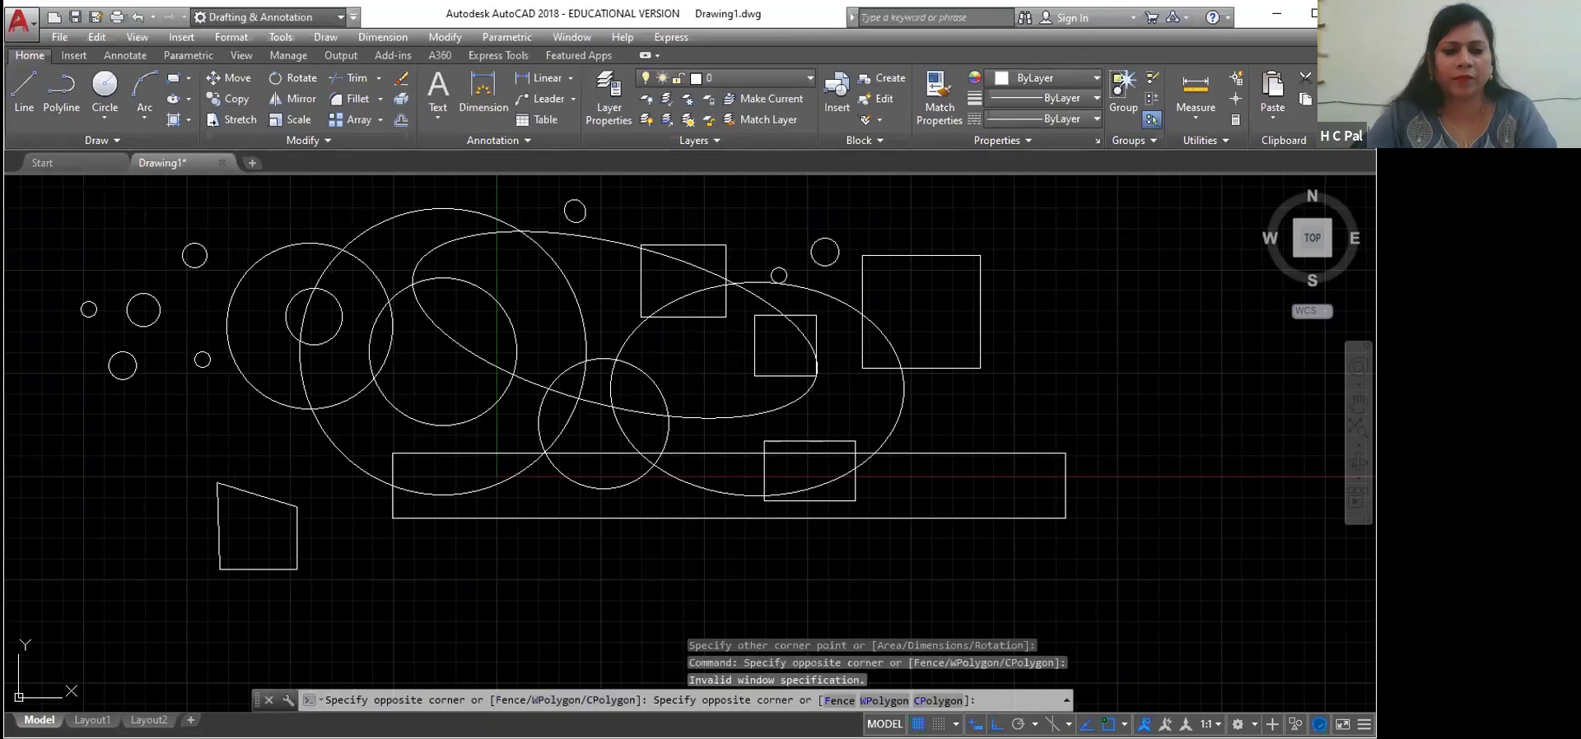
click(245, 461)
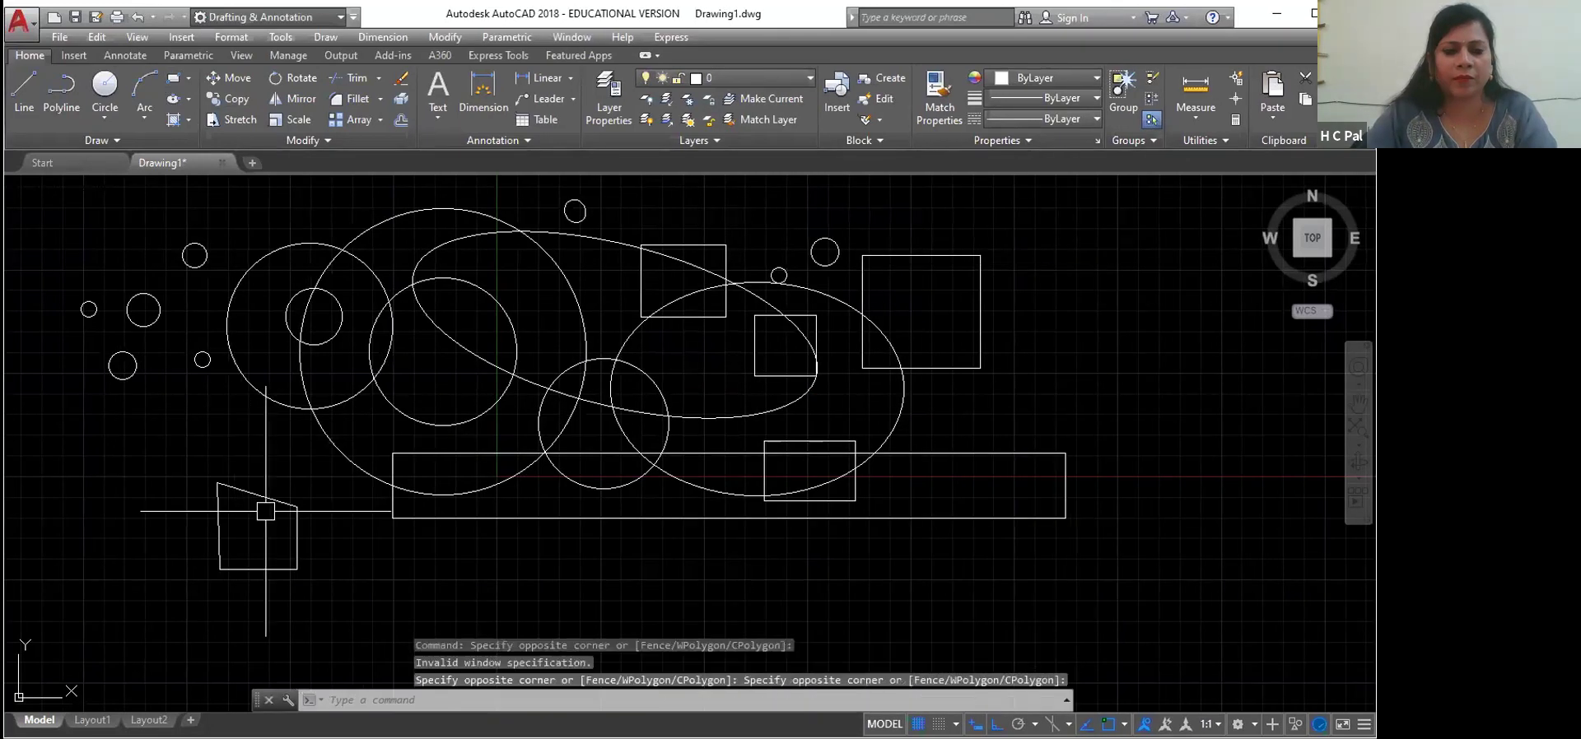
key(Return)
click(182, 442)
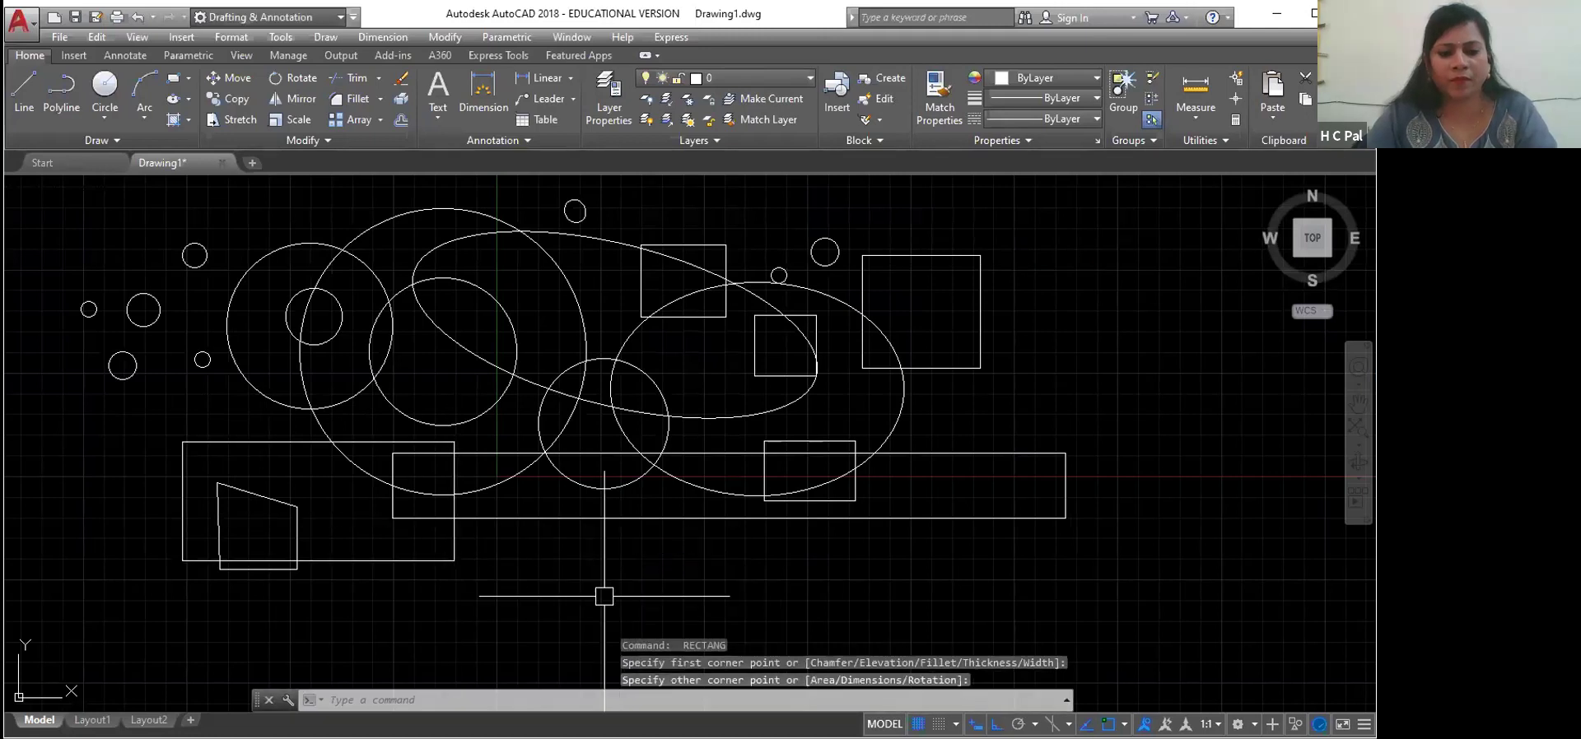
Step: Draw a circle with the default radius of 167.5561 below and left of the group of small circles
key(Return)
click(104, 86)
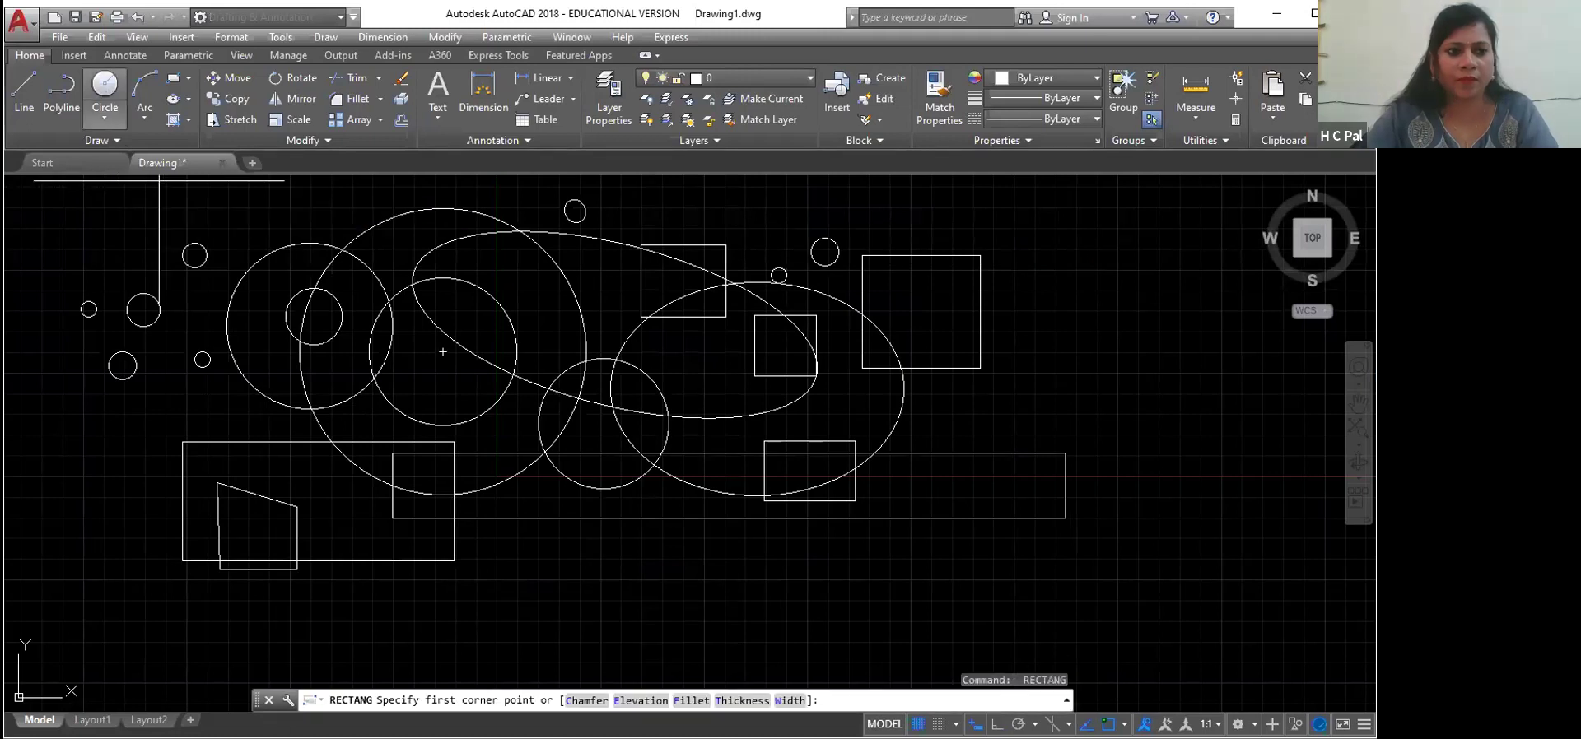
click(55, 402)
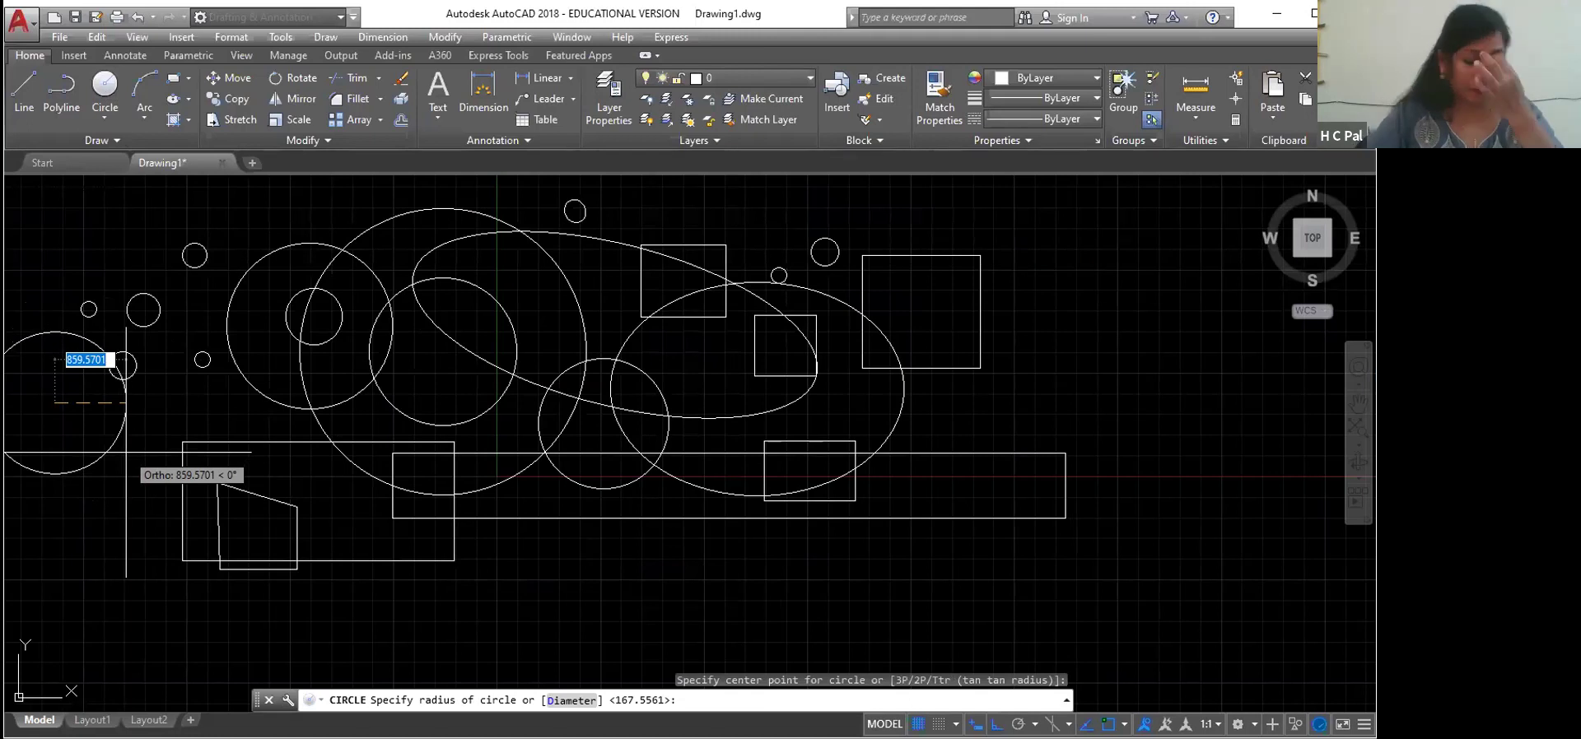
key(Return)
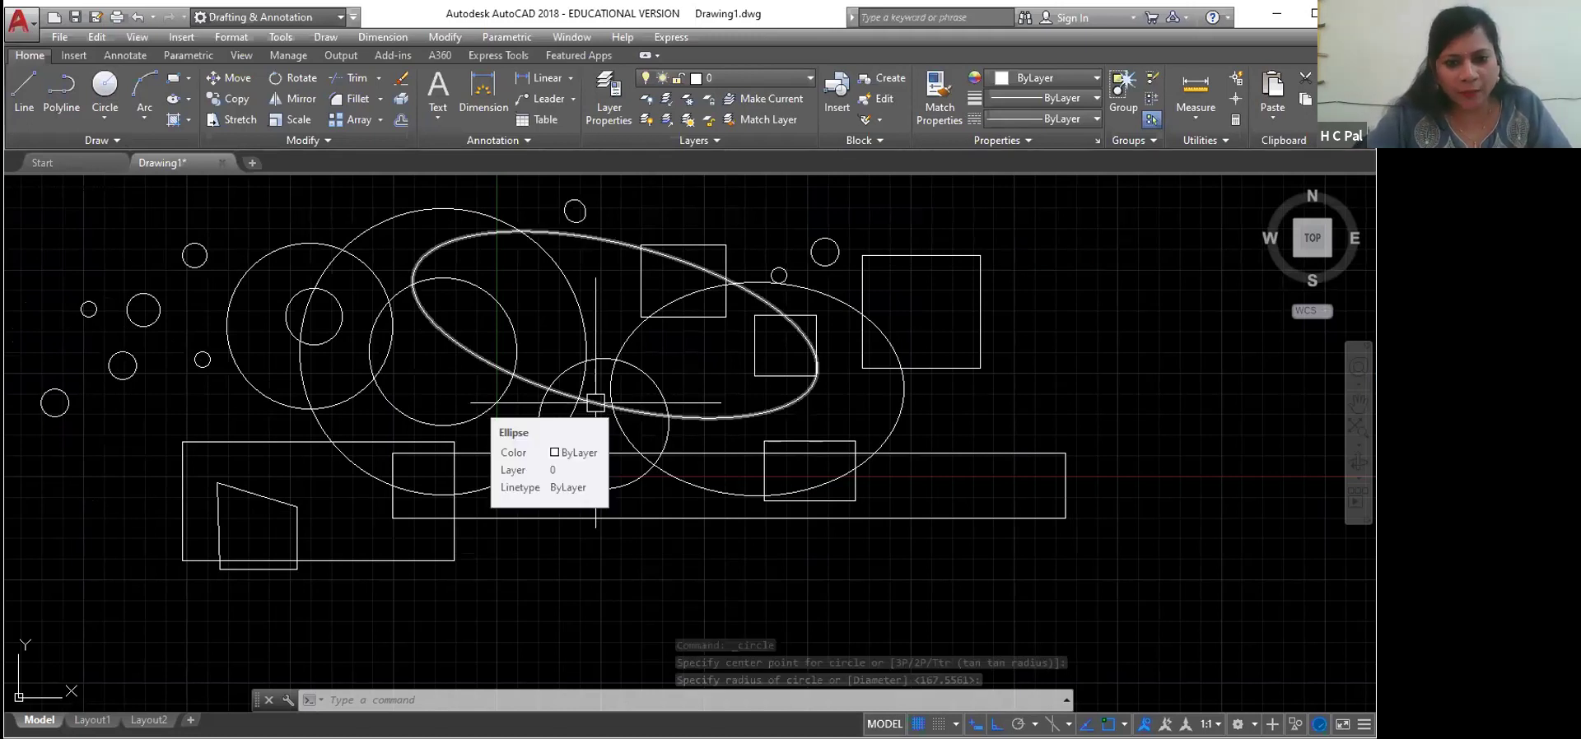
Step: Select all circles similar to the one crossing both ellipses, move them up and left with Ortho off, and undo the move
click(647, 385)
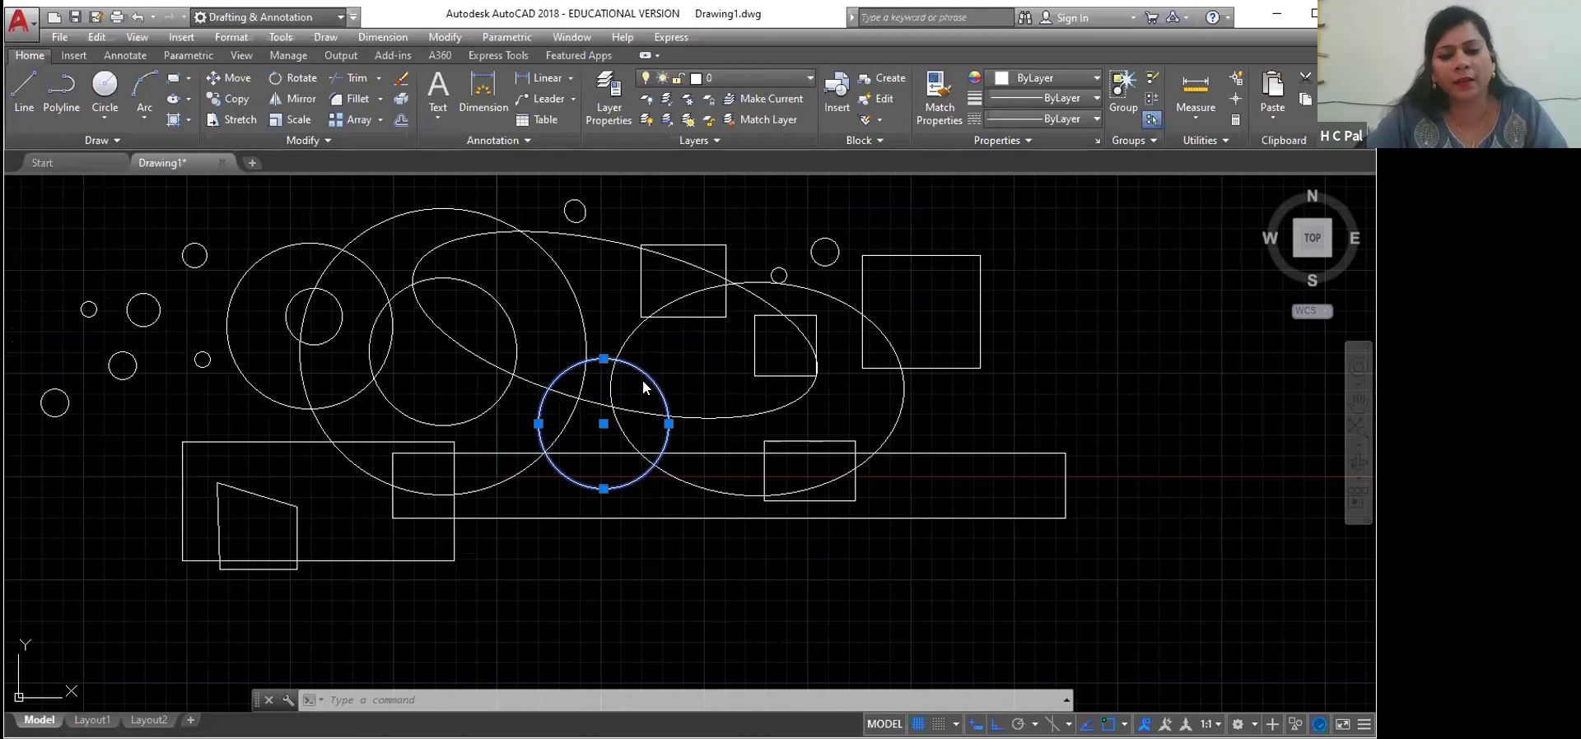
right_click(643, 387)
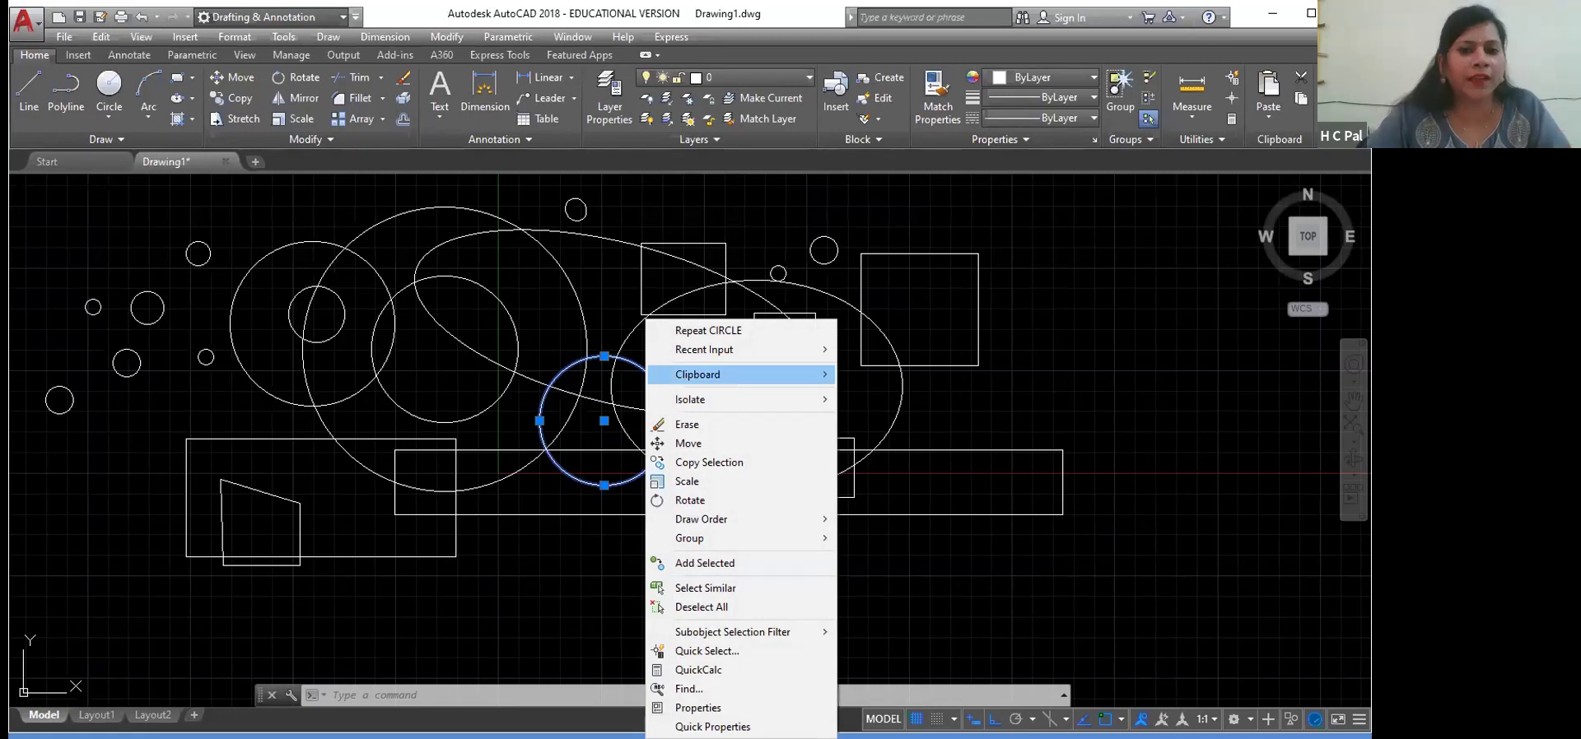
click(702, 587)
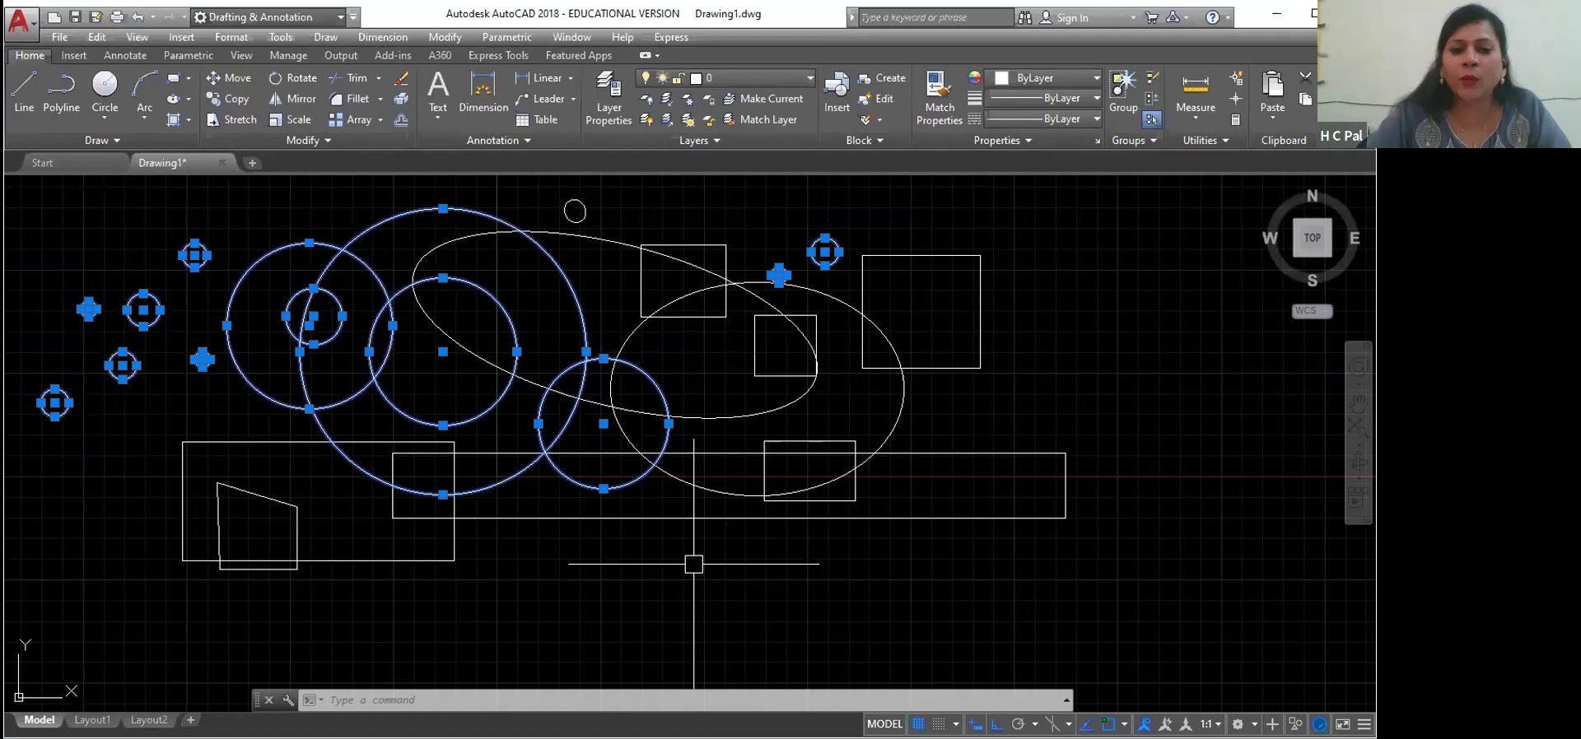
right_click(626, 492)
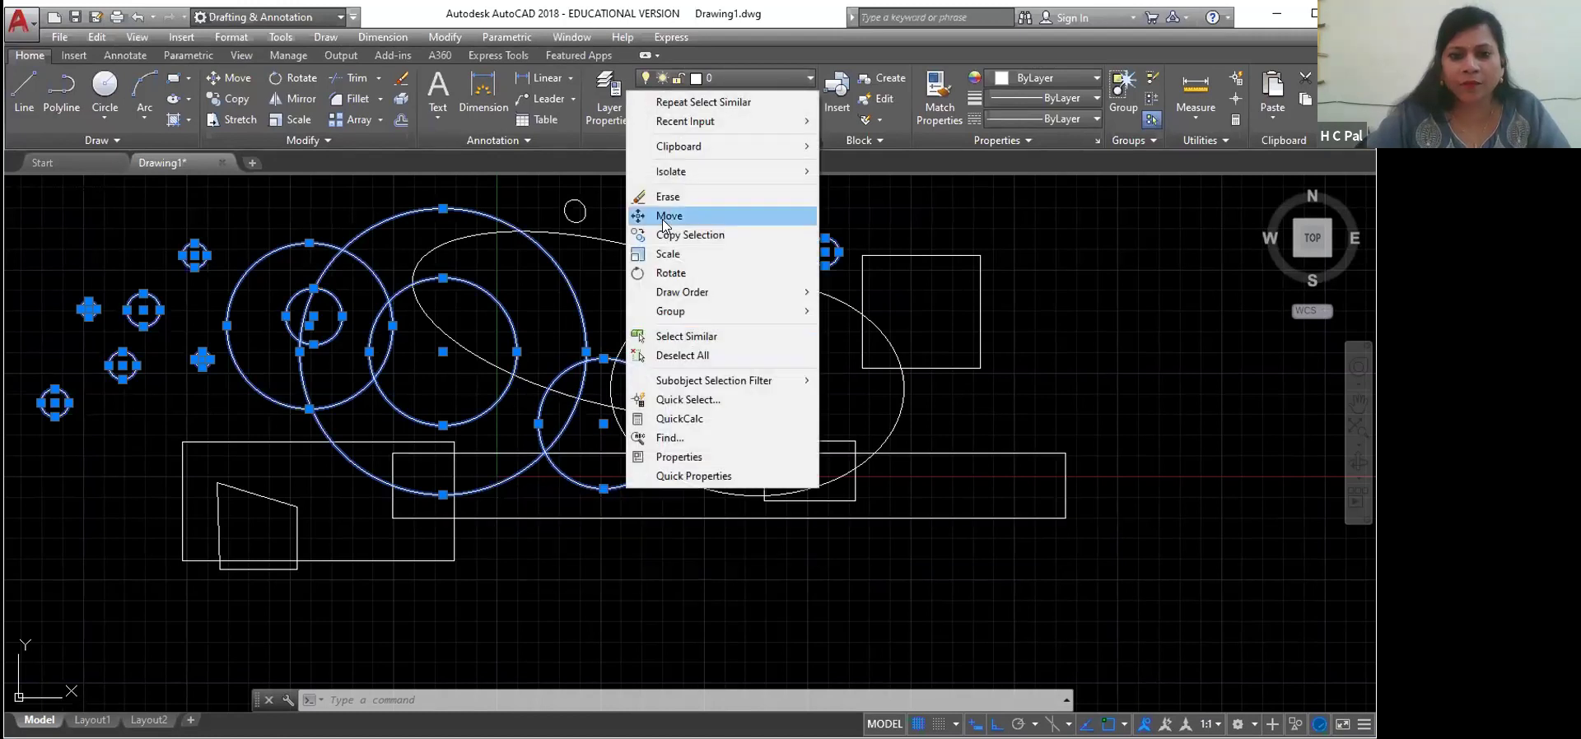
click(669, 215)
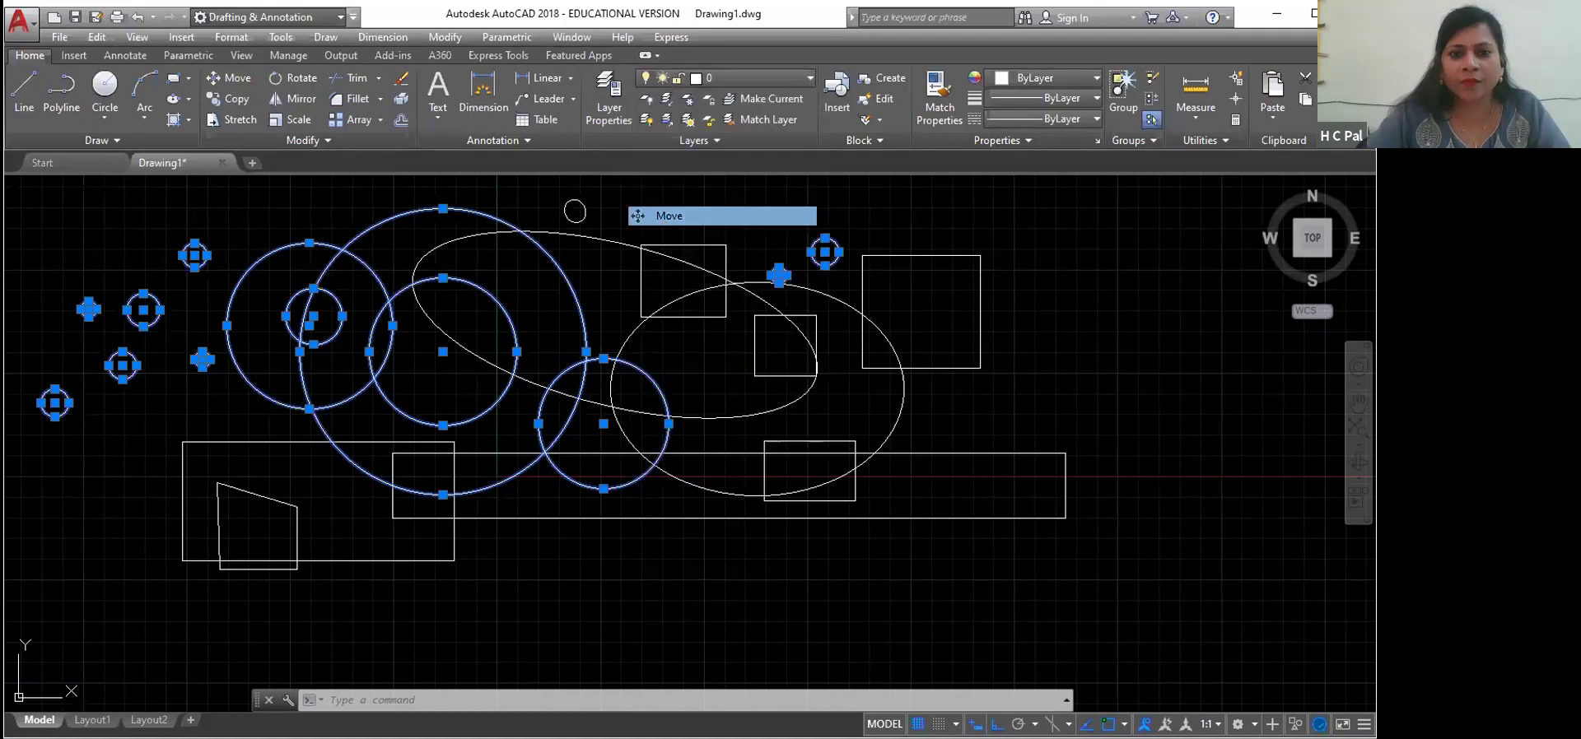
click(632, 478)
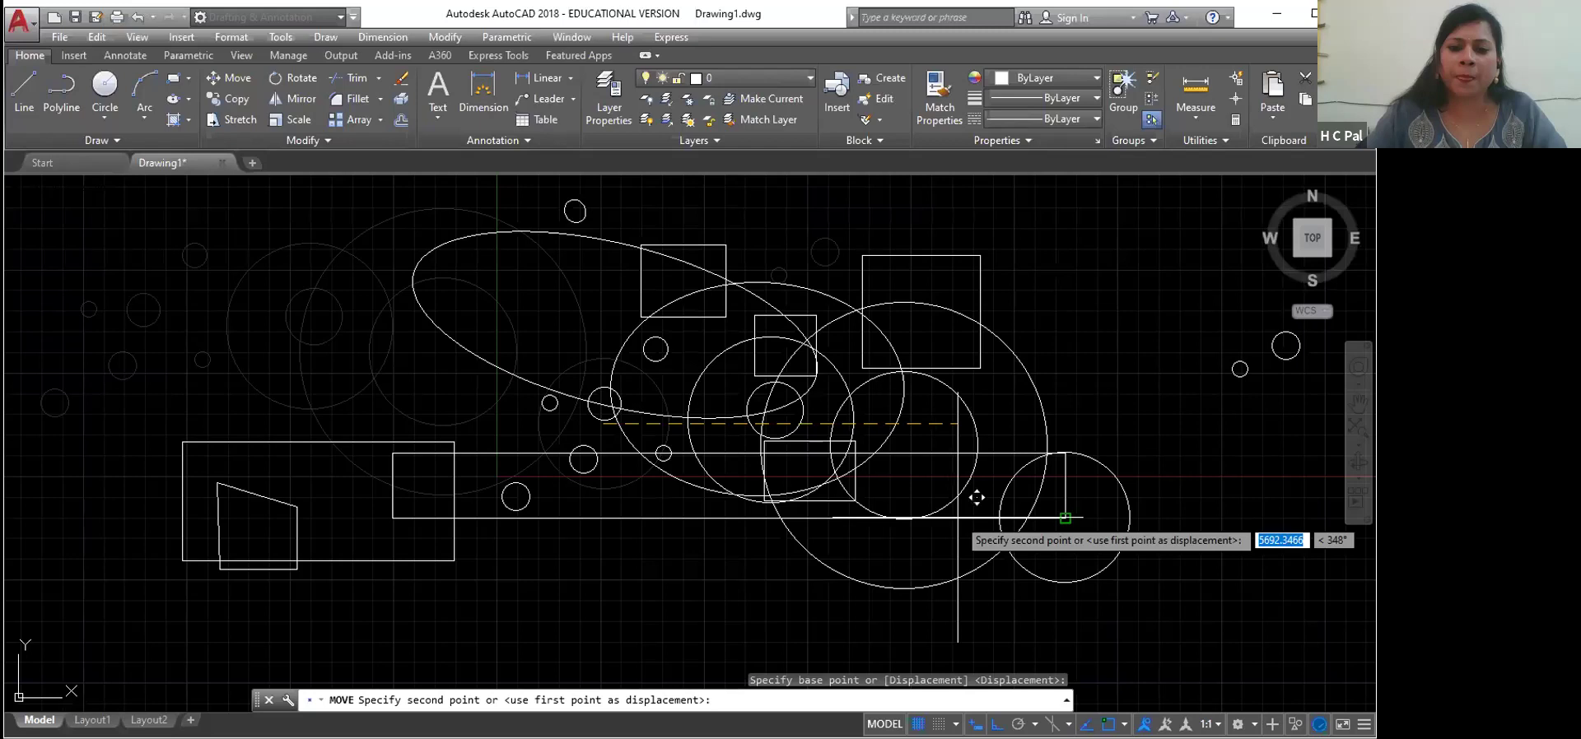
scroll(399, 658, down, 3)
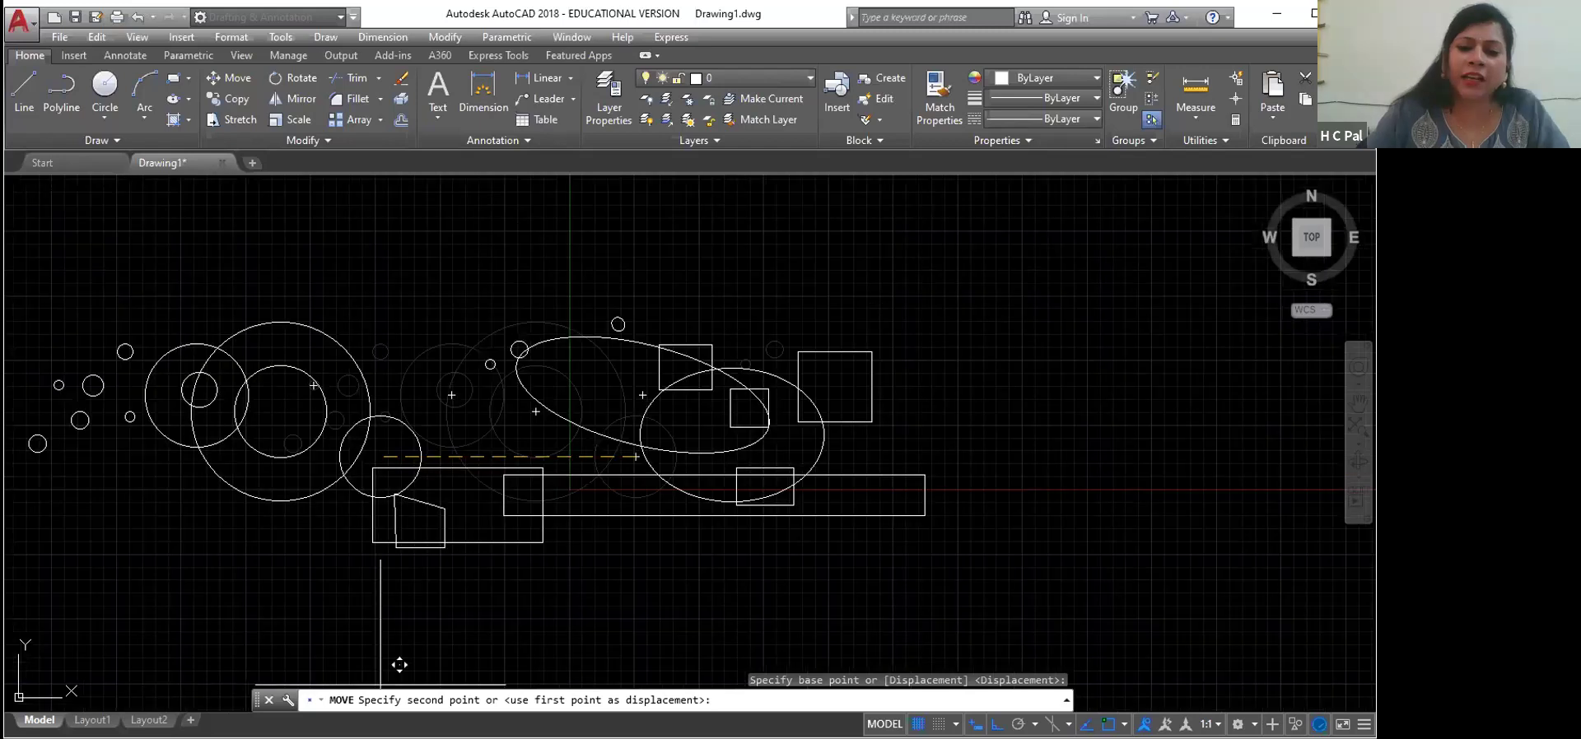
key(F8)
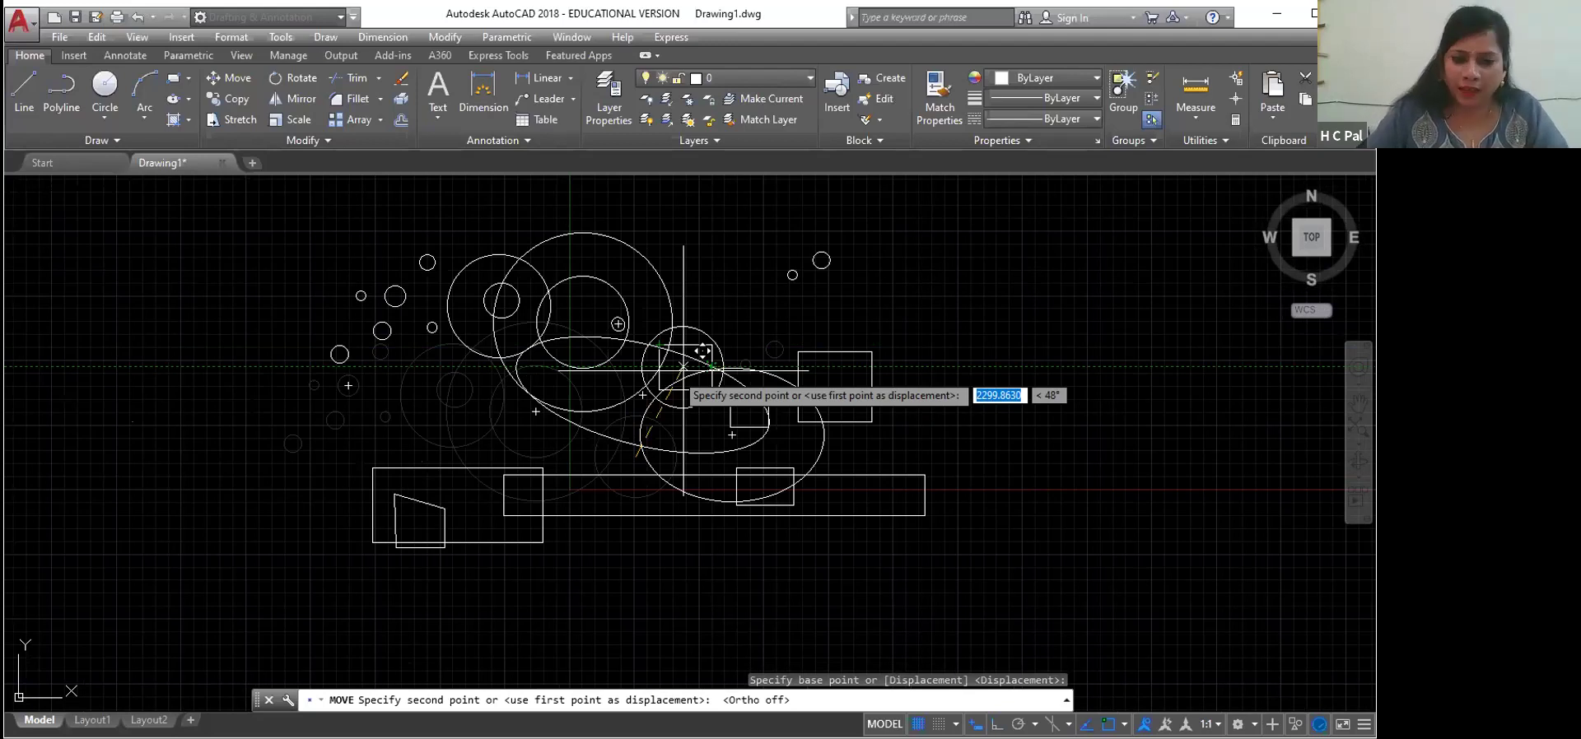
click(392, 332)
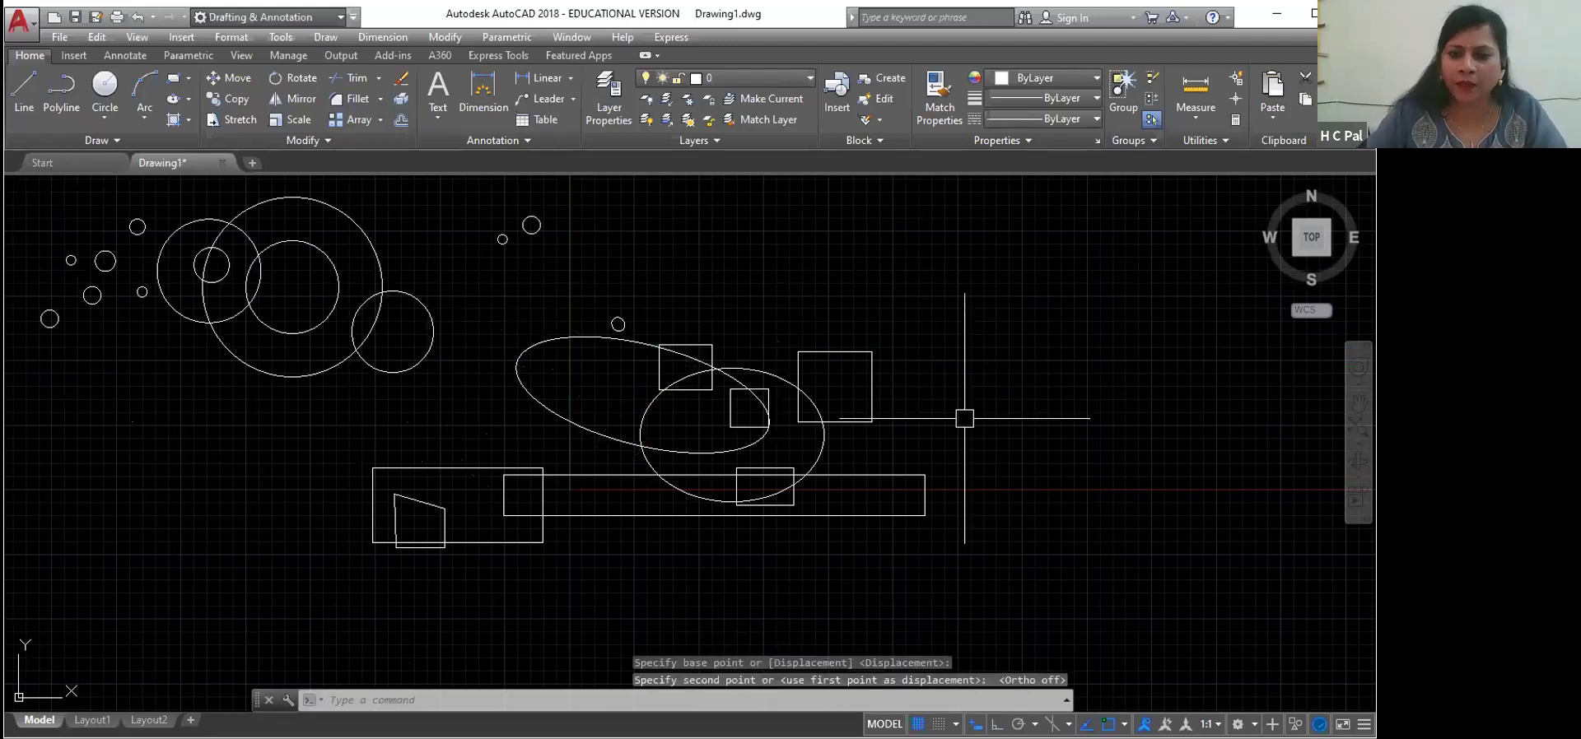
key(ctrl+z)
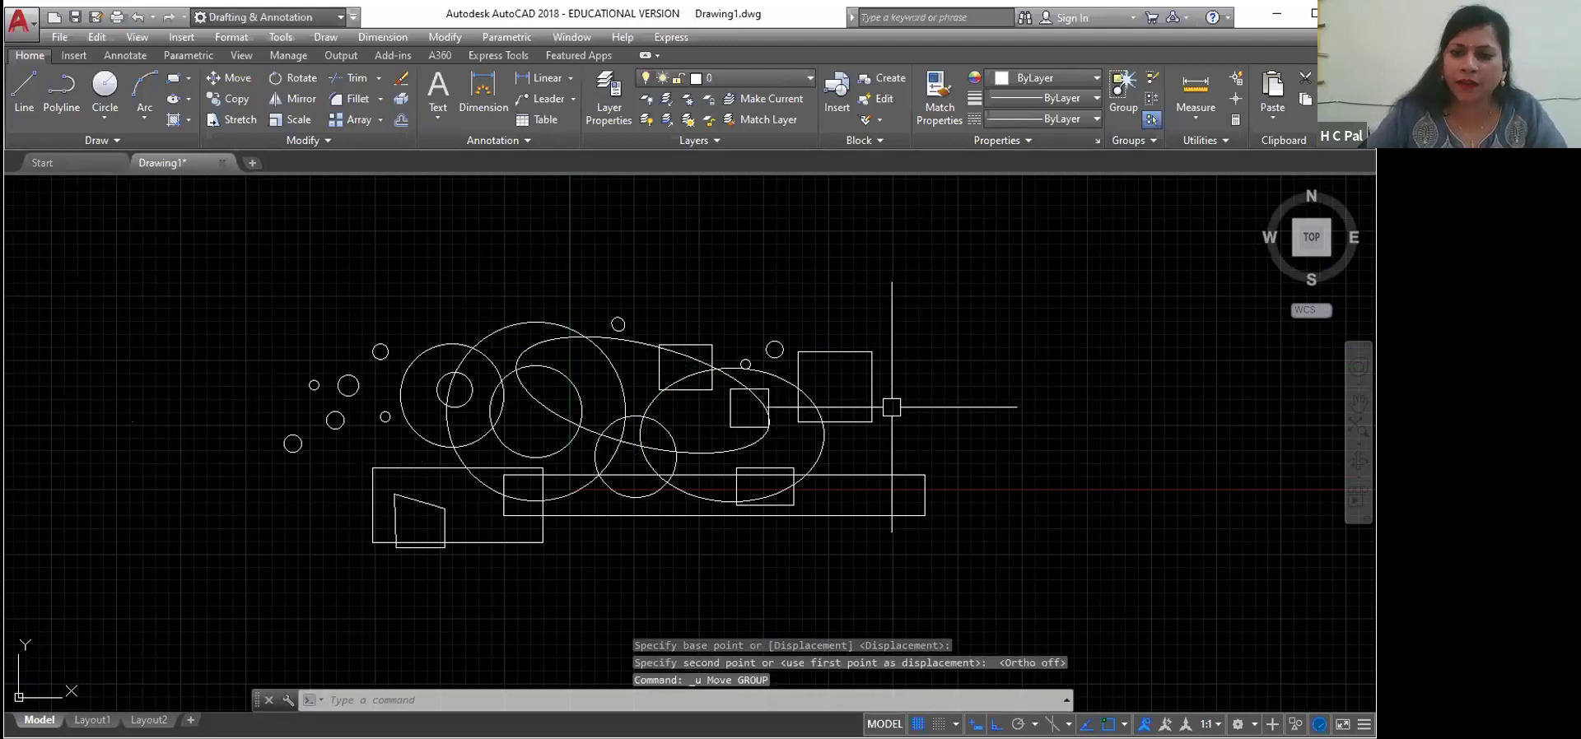
Step: Select all rectangles similar to the long one, stretch the long rectangle's upper-right vertex, and undo the grip edit
click(852, 476)
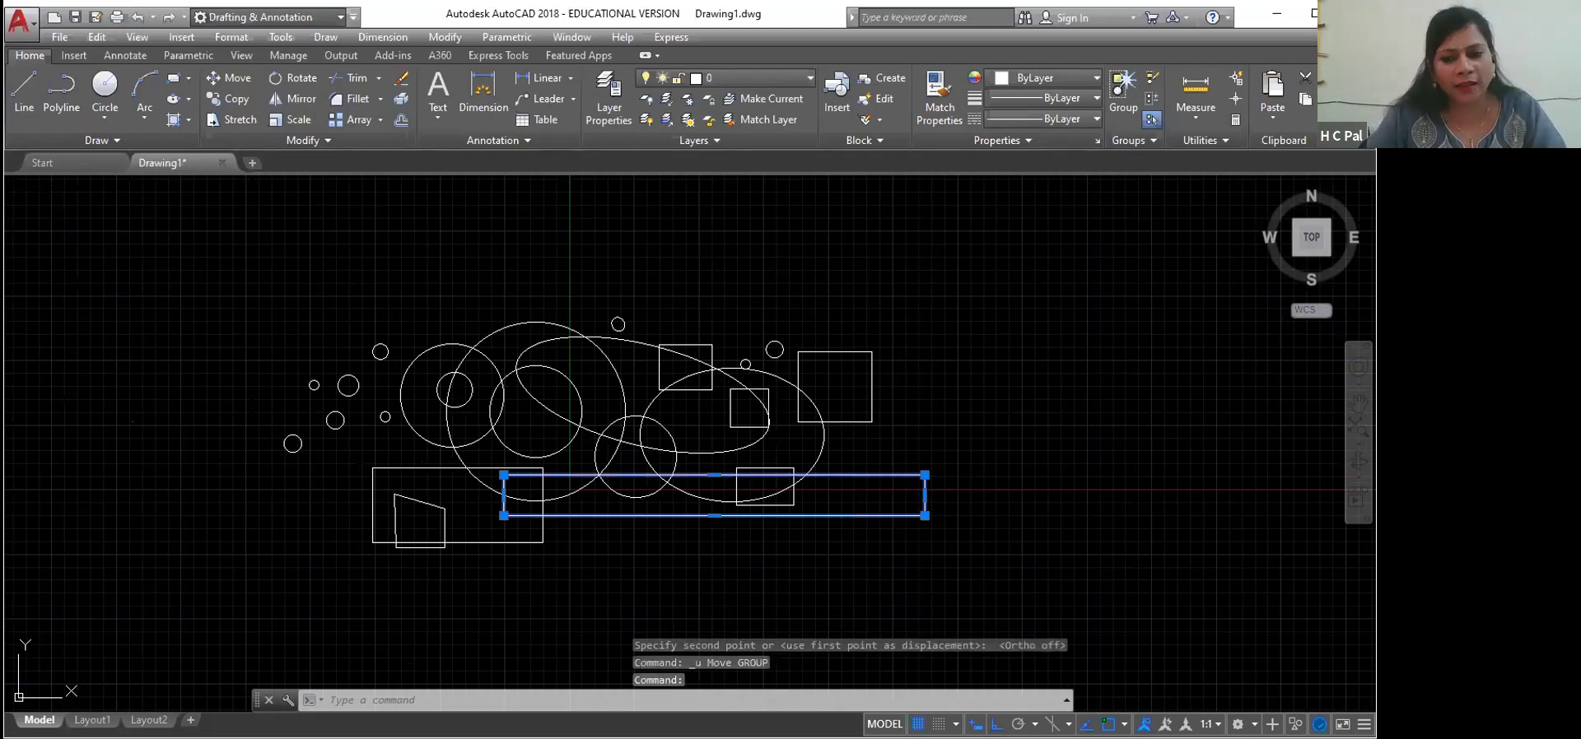
right_click(852, 475)
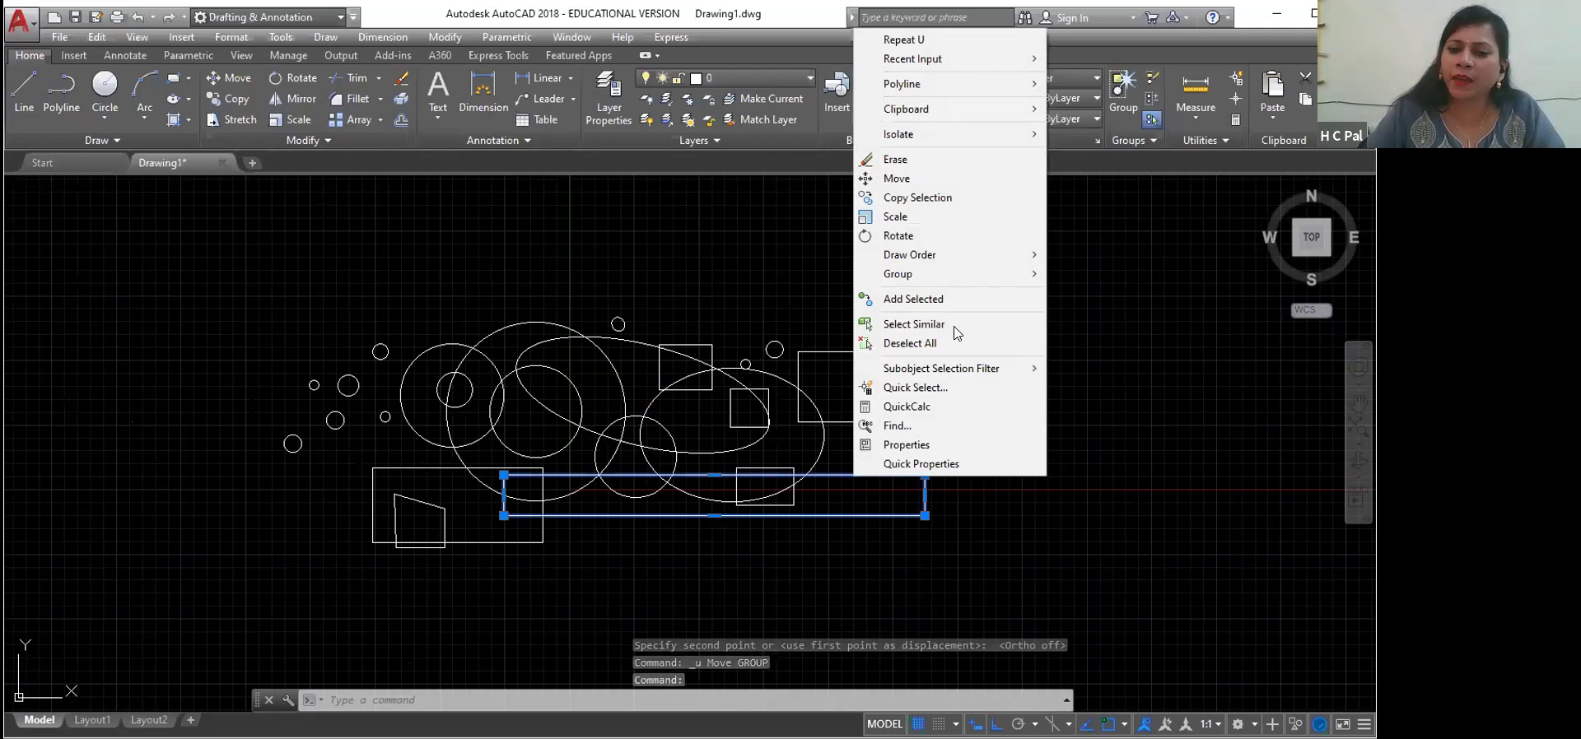
click(913, 324)
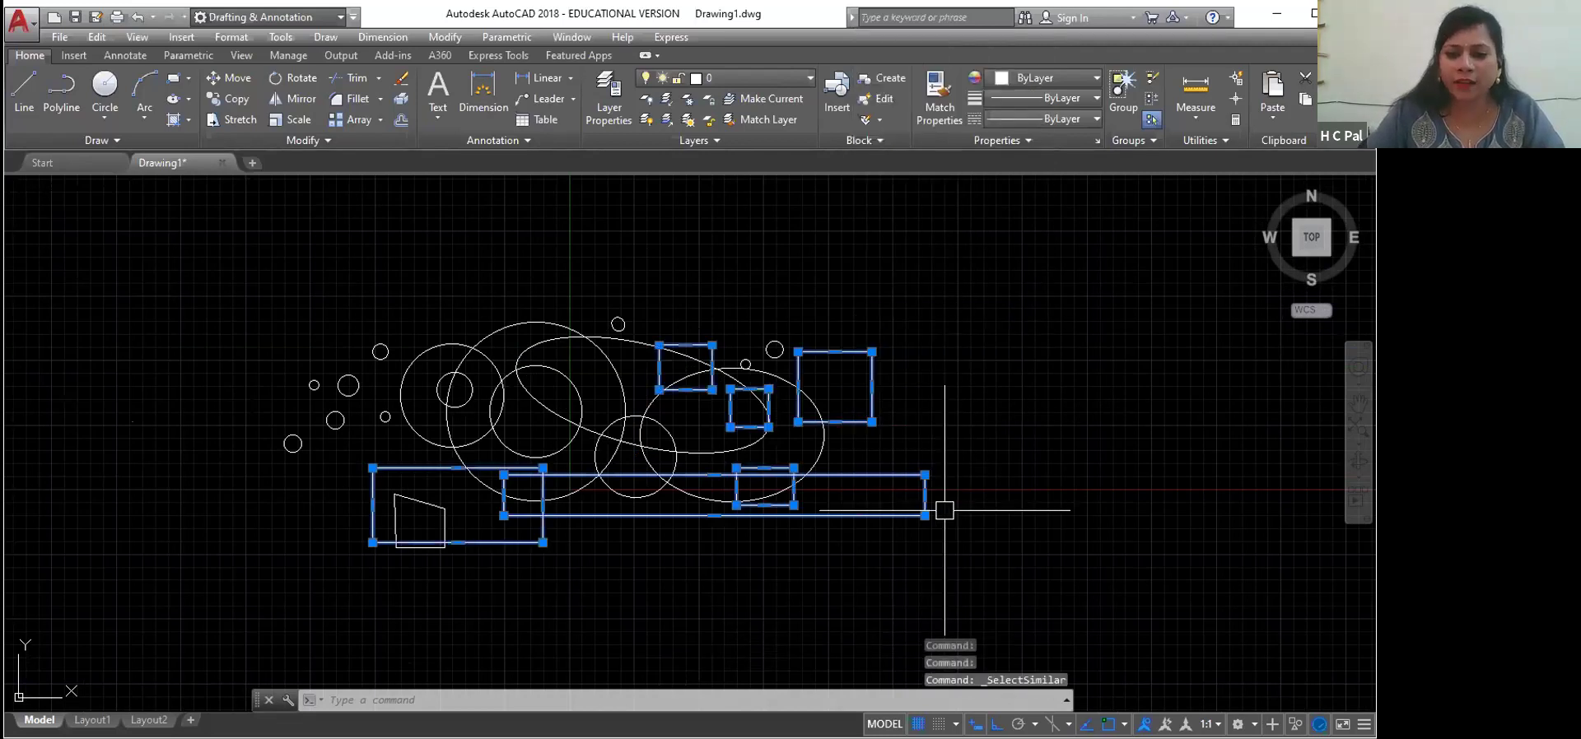
mouse_move(924, 475)
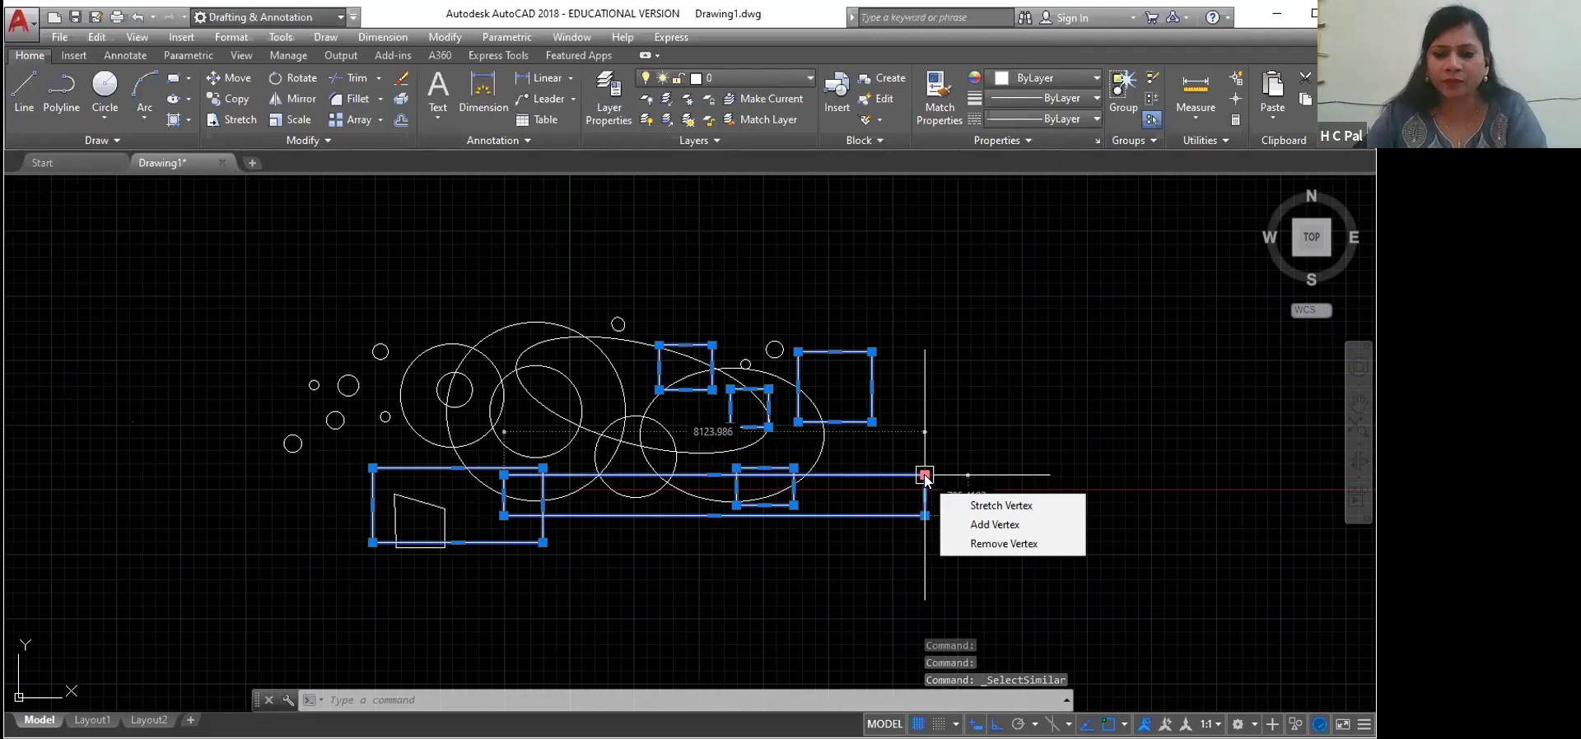
click(925, 475)
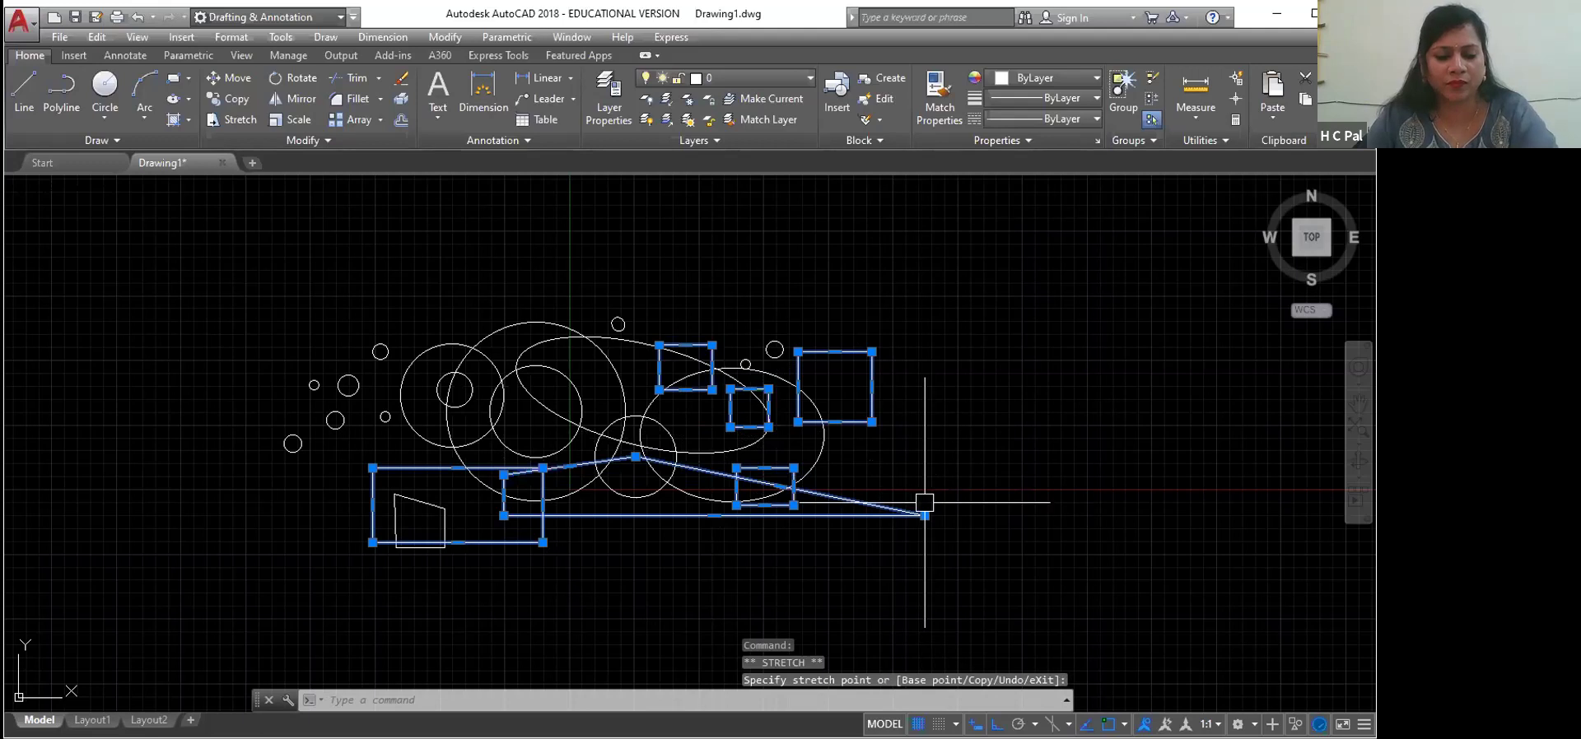
key(ctrl+z)
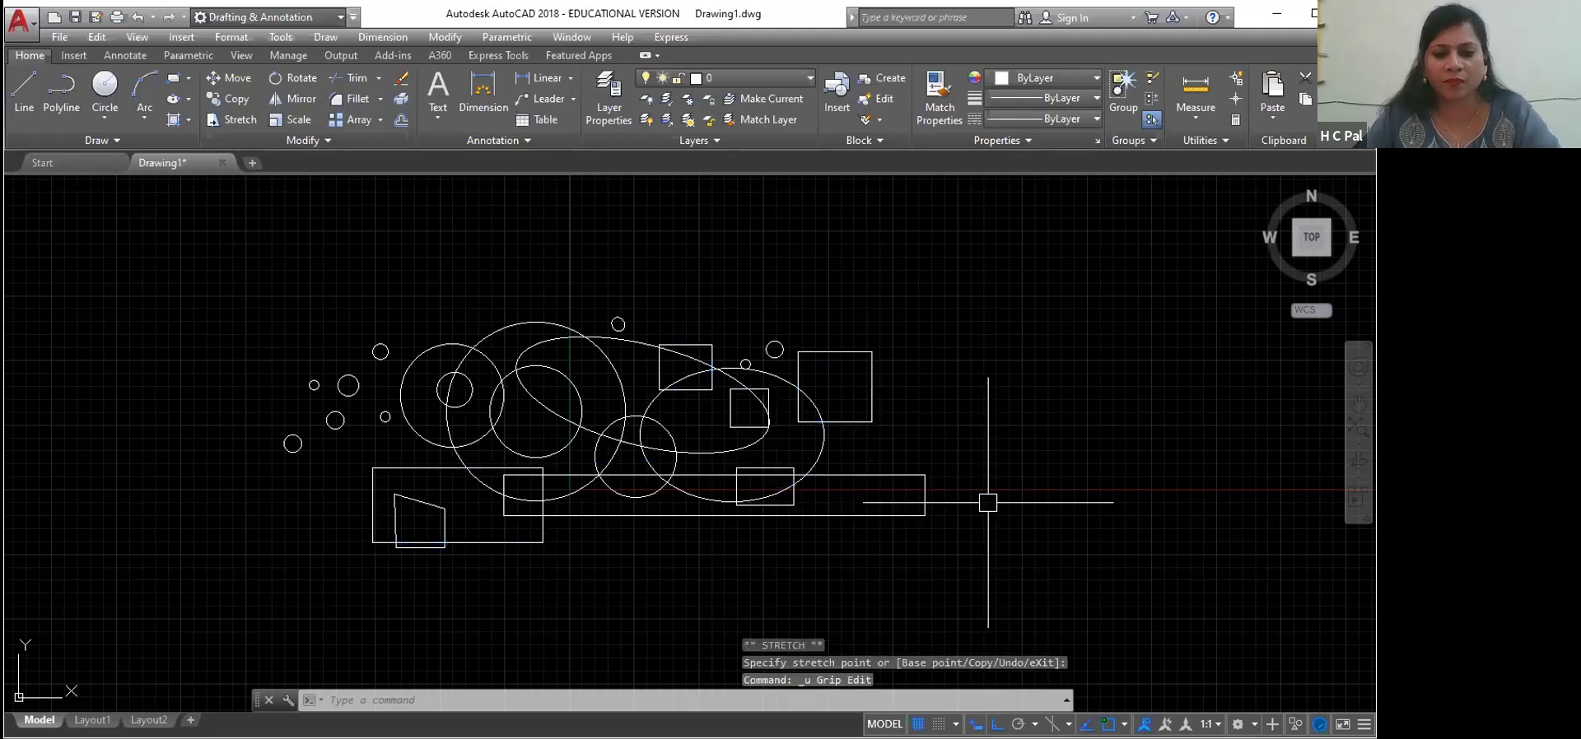
Step: Select all rectangles similar to the long one and move them down and right, clear of the ellipses, with Ortho off
click(905, 475)
right_click(904, 479)
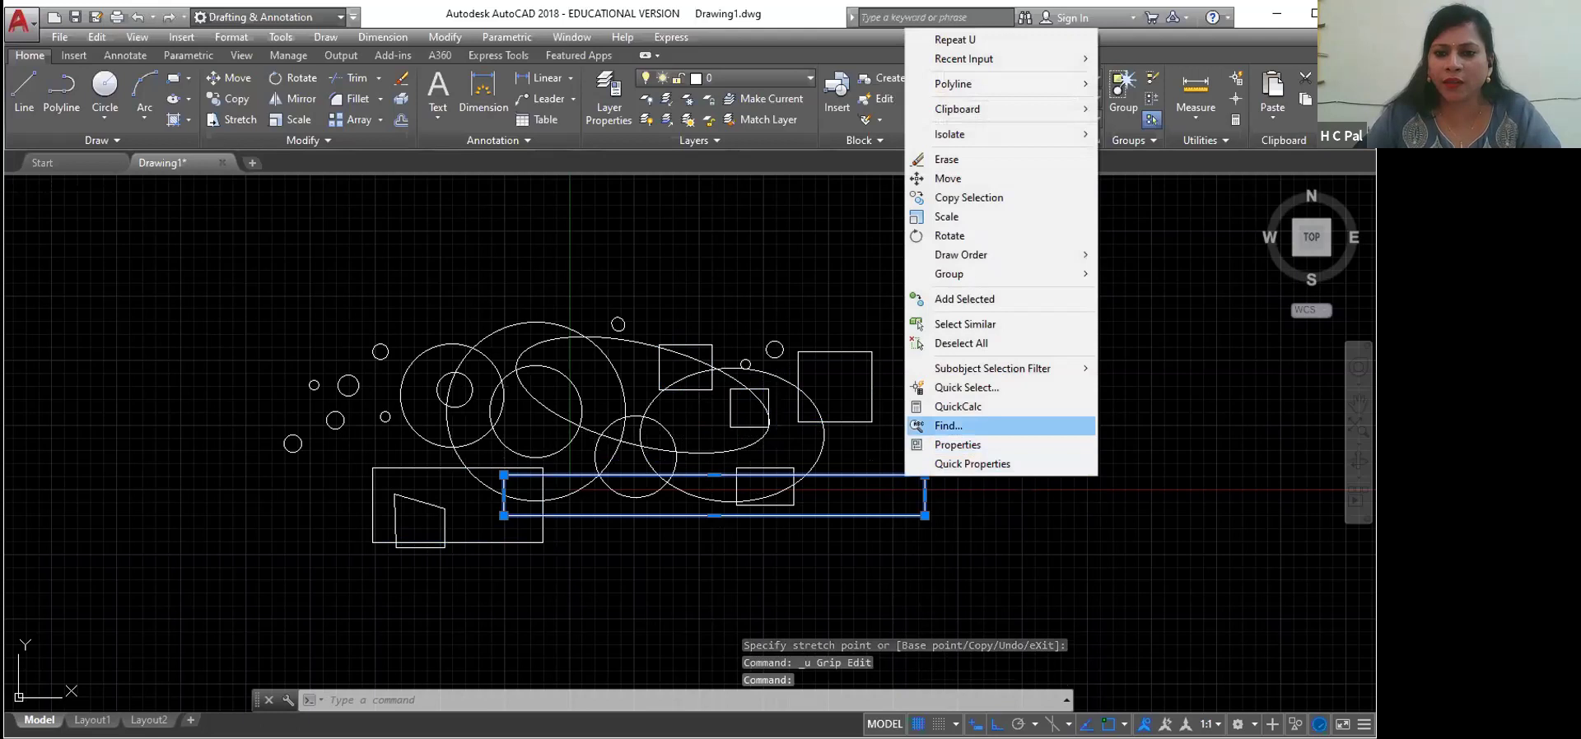
click(964, 324)
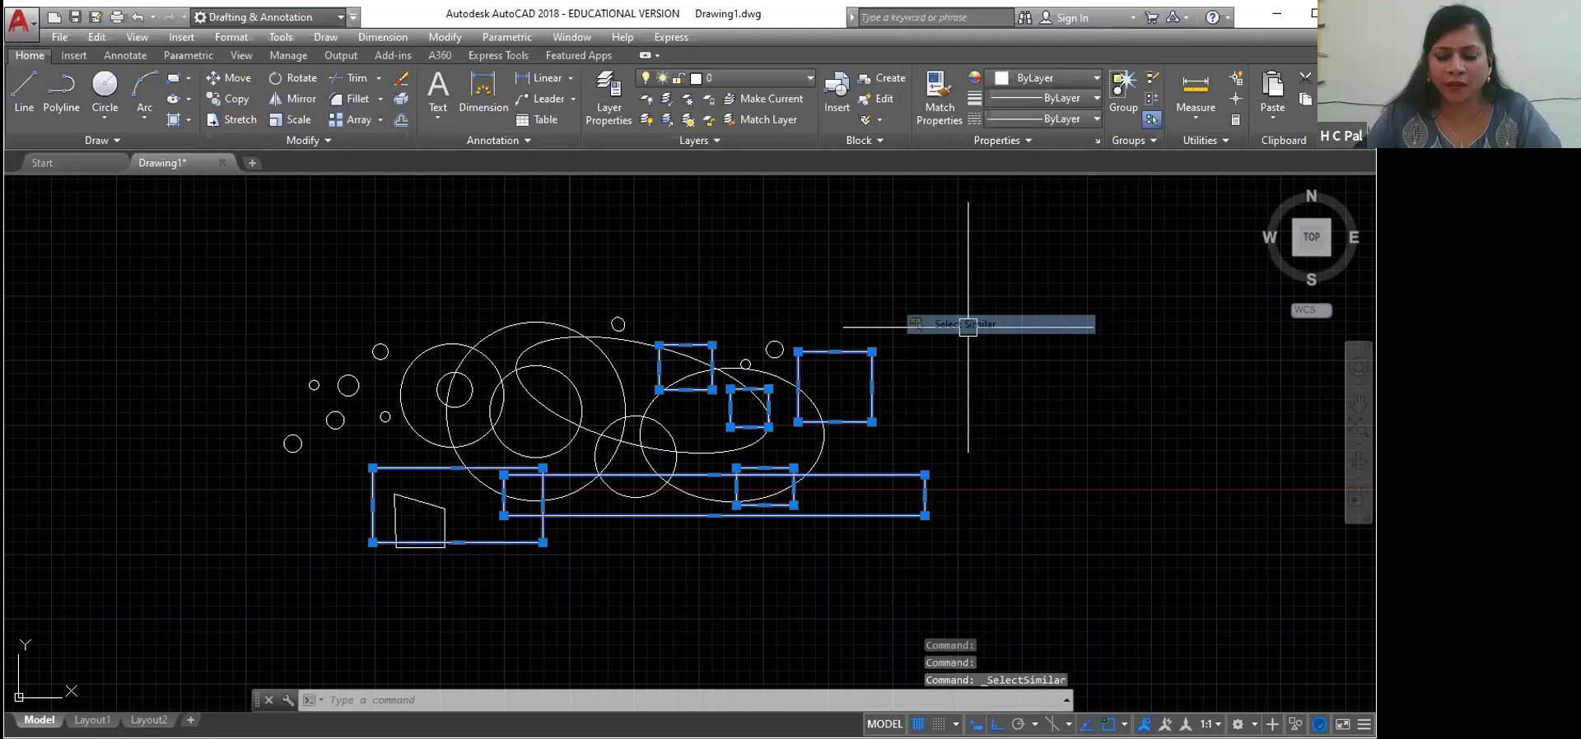
text(M)
key(Return)
click(925, 475)
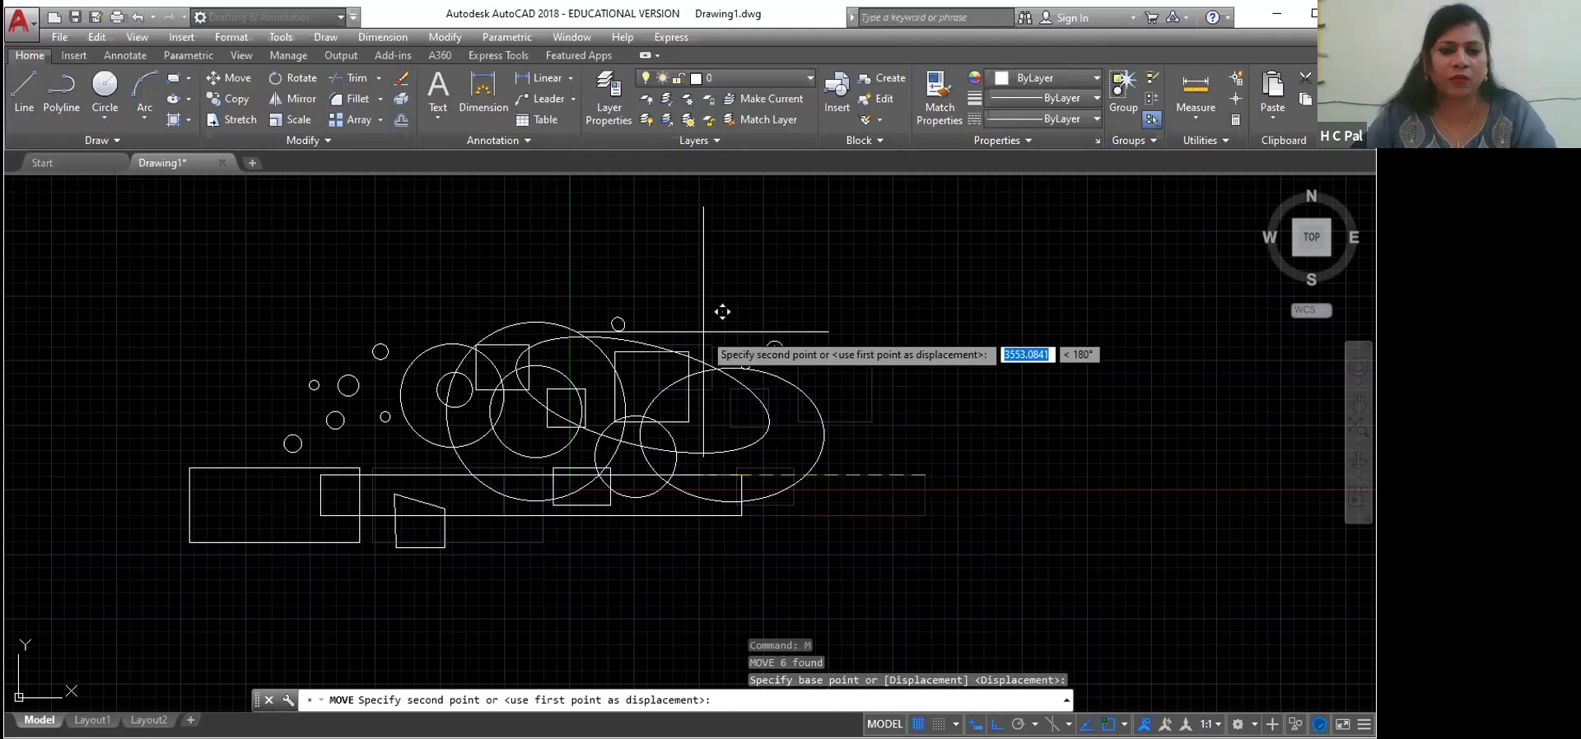
key(F8)
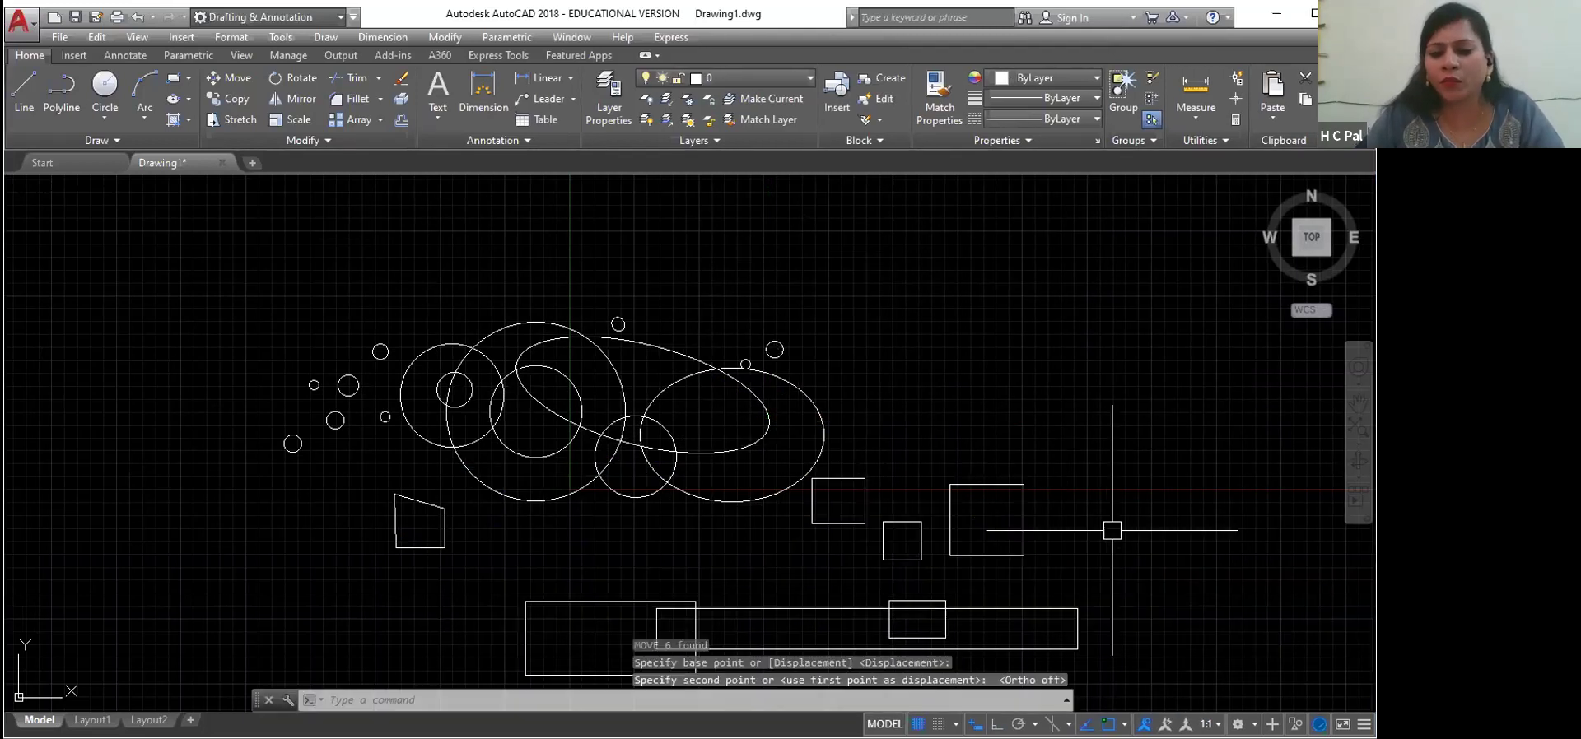
click(1074, 608)
Step: Select all circles similar to the one crossing both ellipses and move them up and left, clear of the ellipses
click(636, 497)
right_click(636, 498)
click(719, 344)
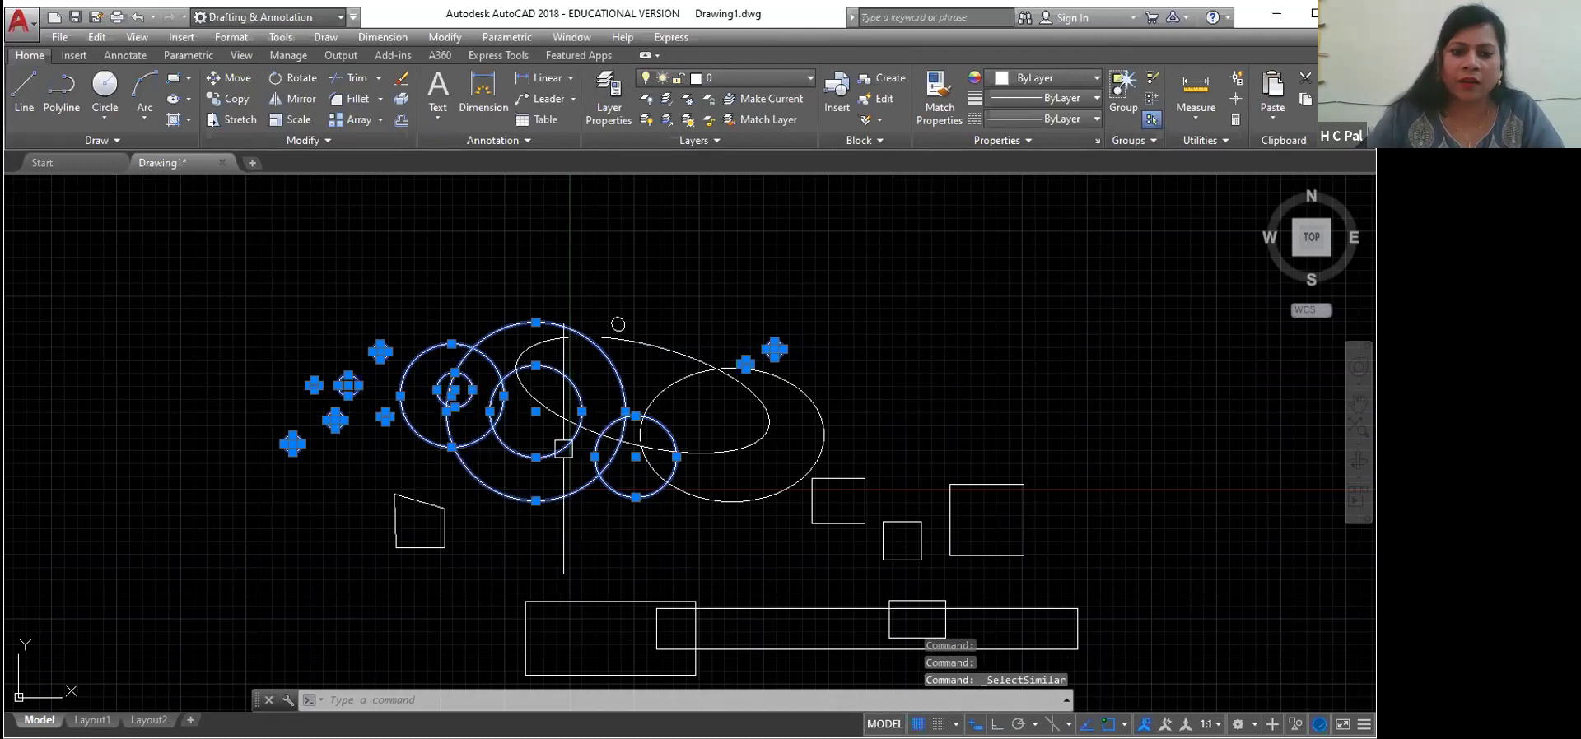
text(m)
key(Return)
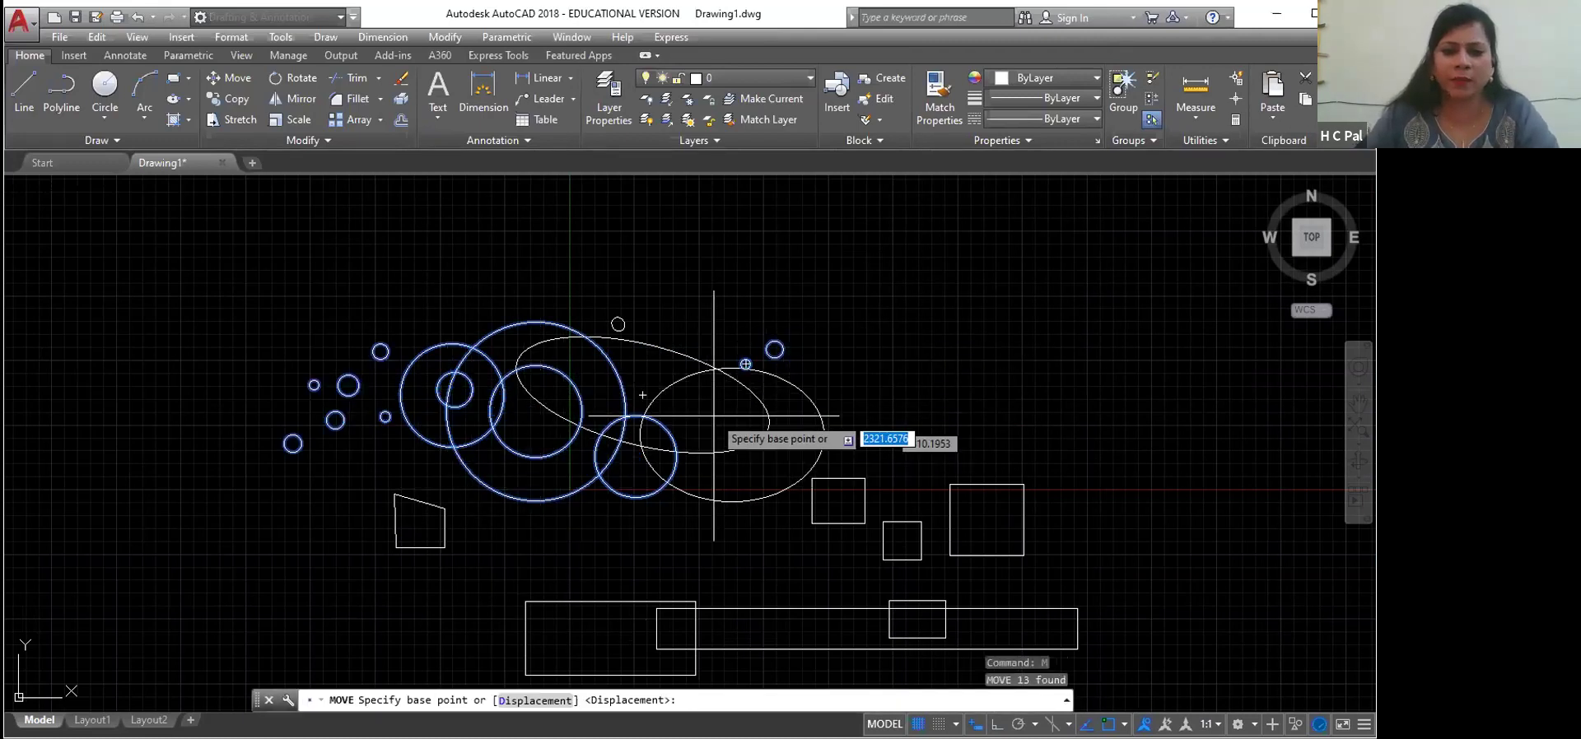
click(774, 348)
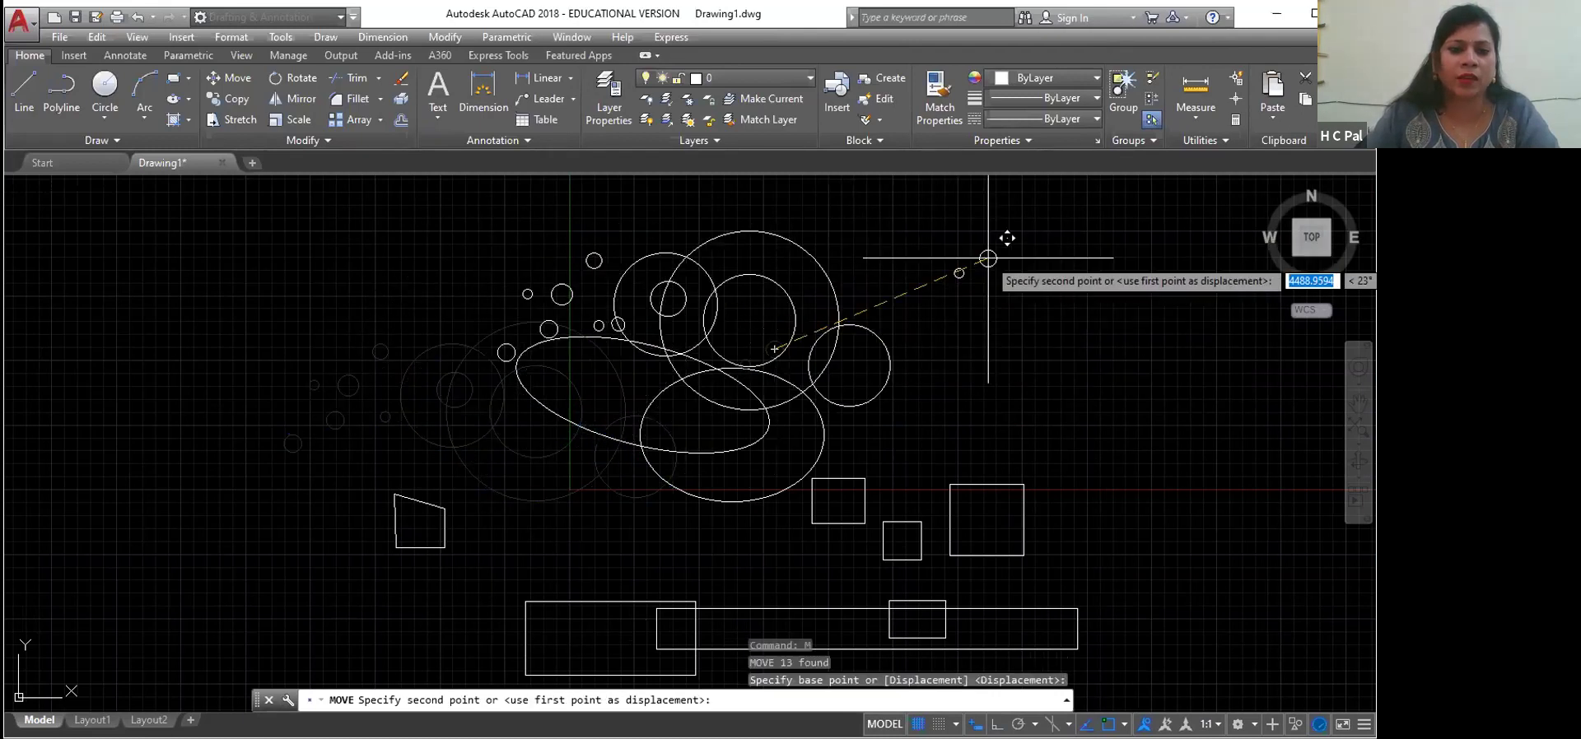
click(541, 240)
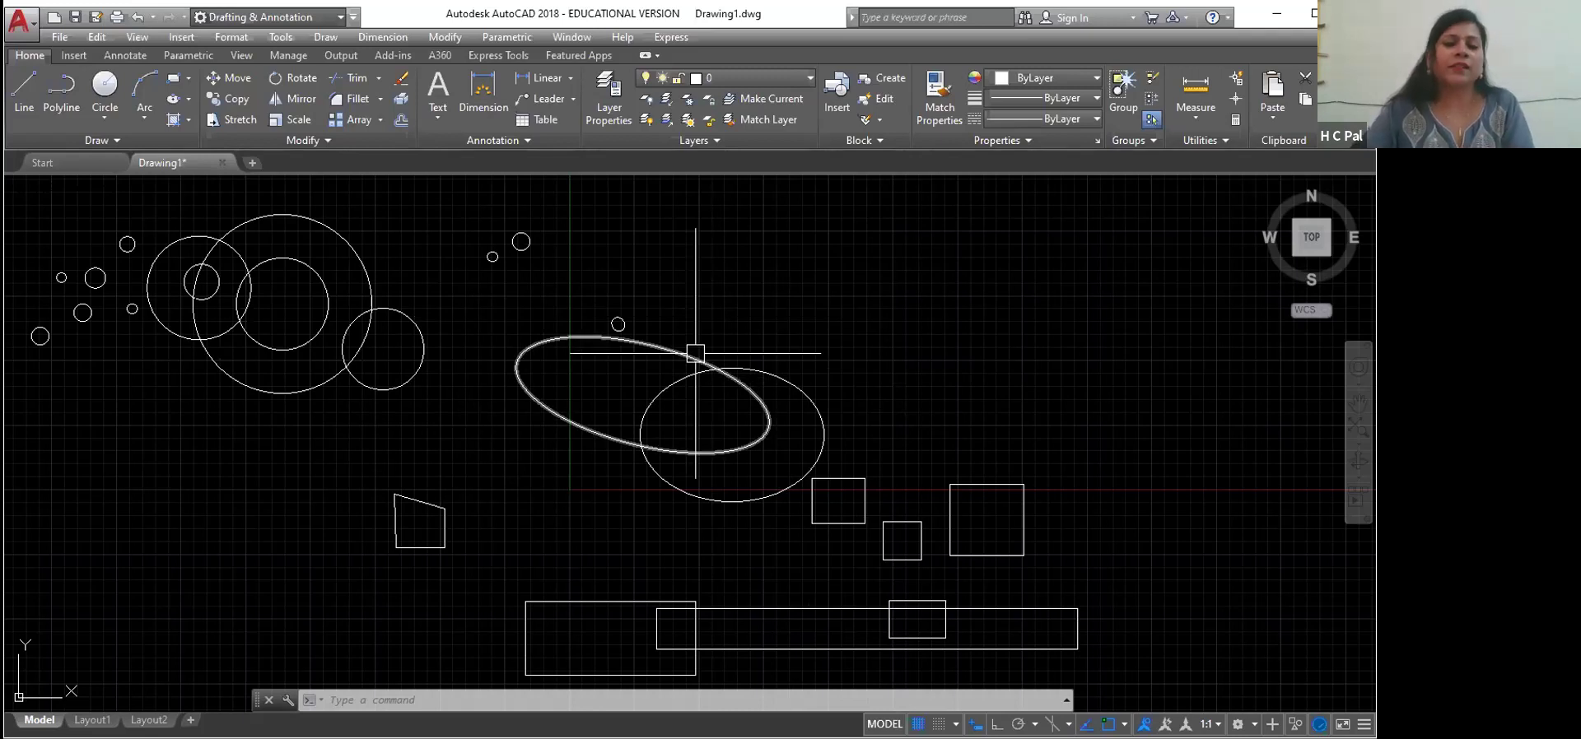
Step: Undo the last circle move together with its similar-object selection, and erase every object in the drawing
mouse_move(690, 361)
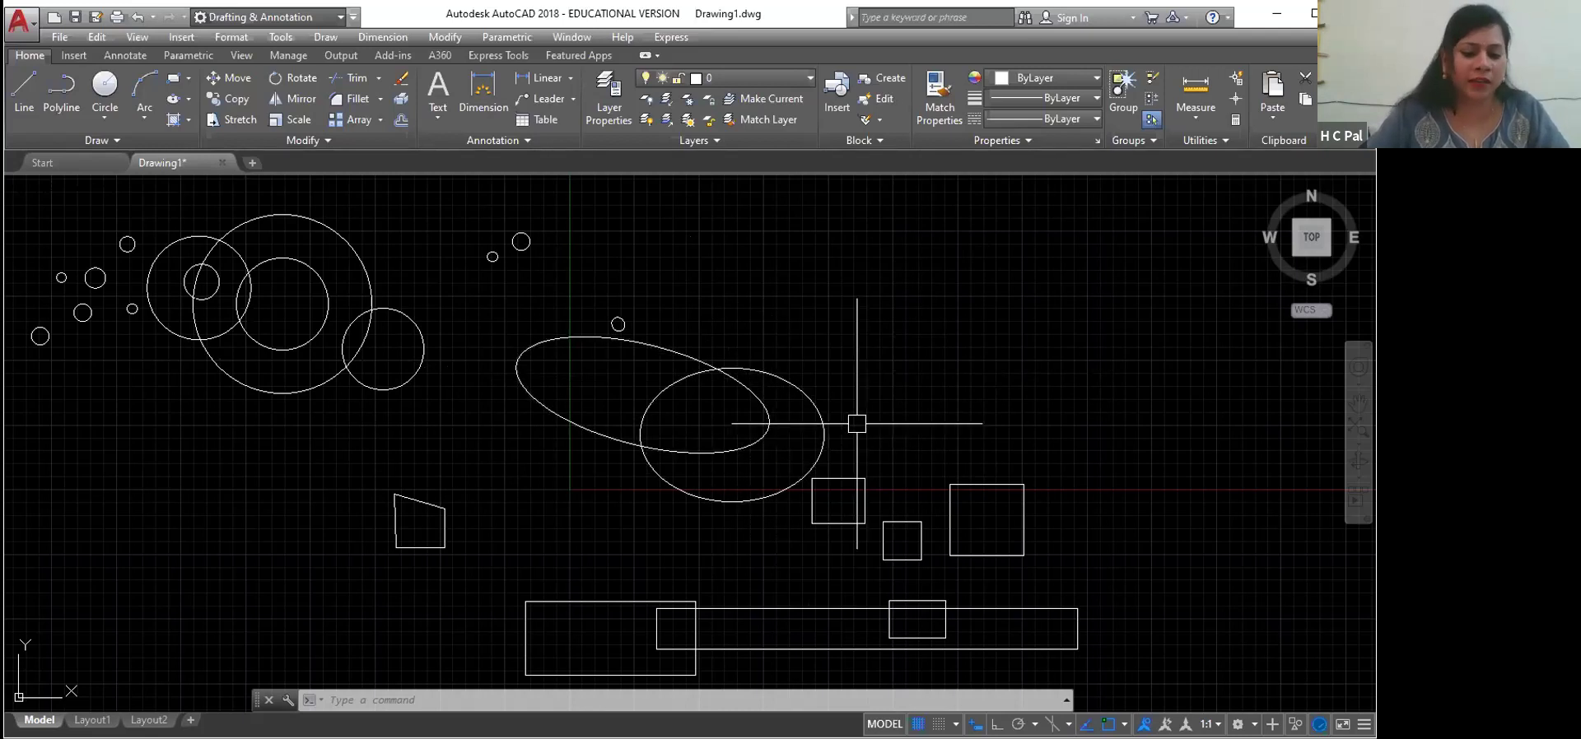
key(ctrl+z)
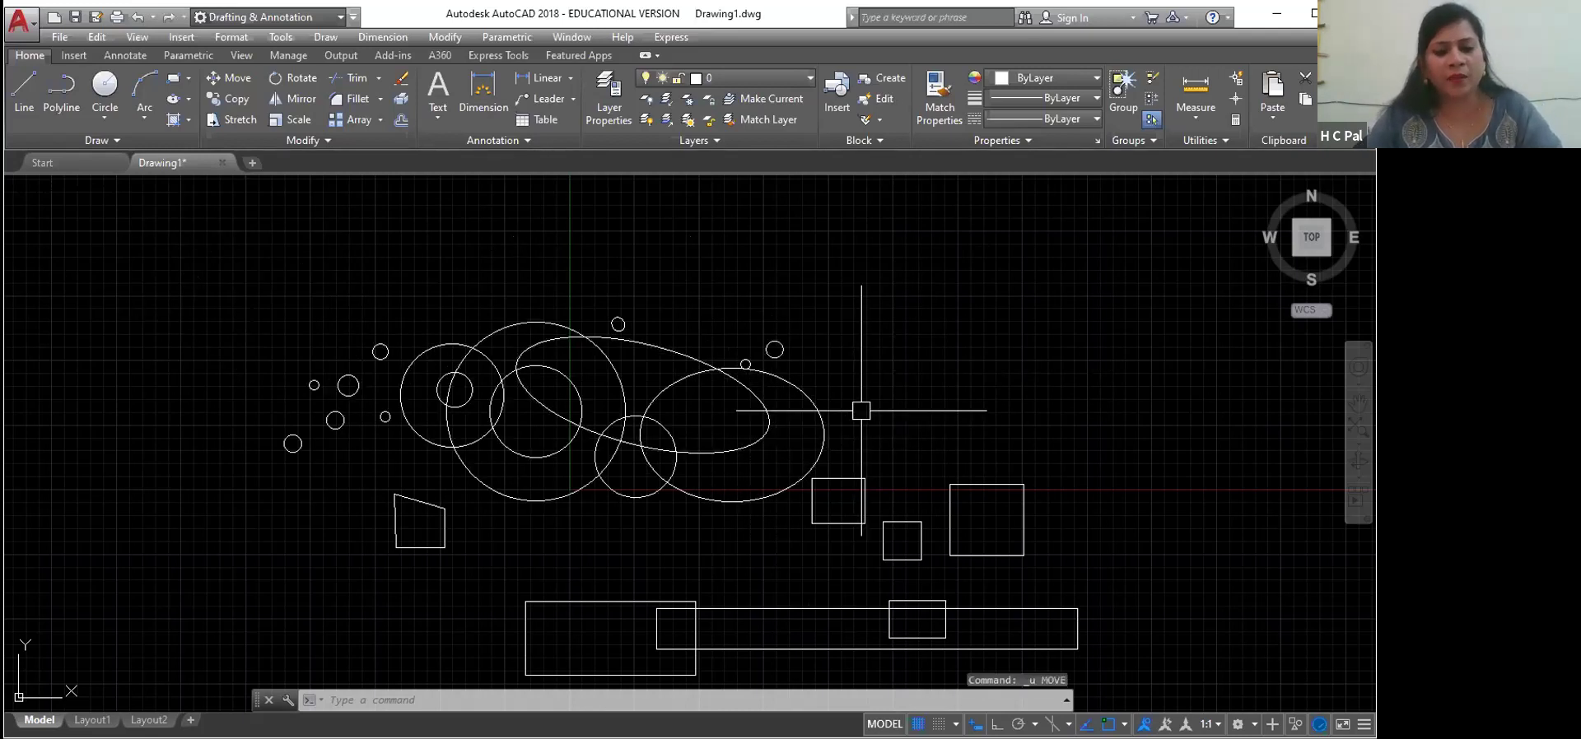
key(ctrl+z)
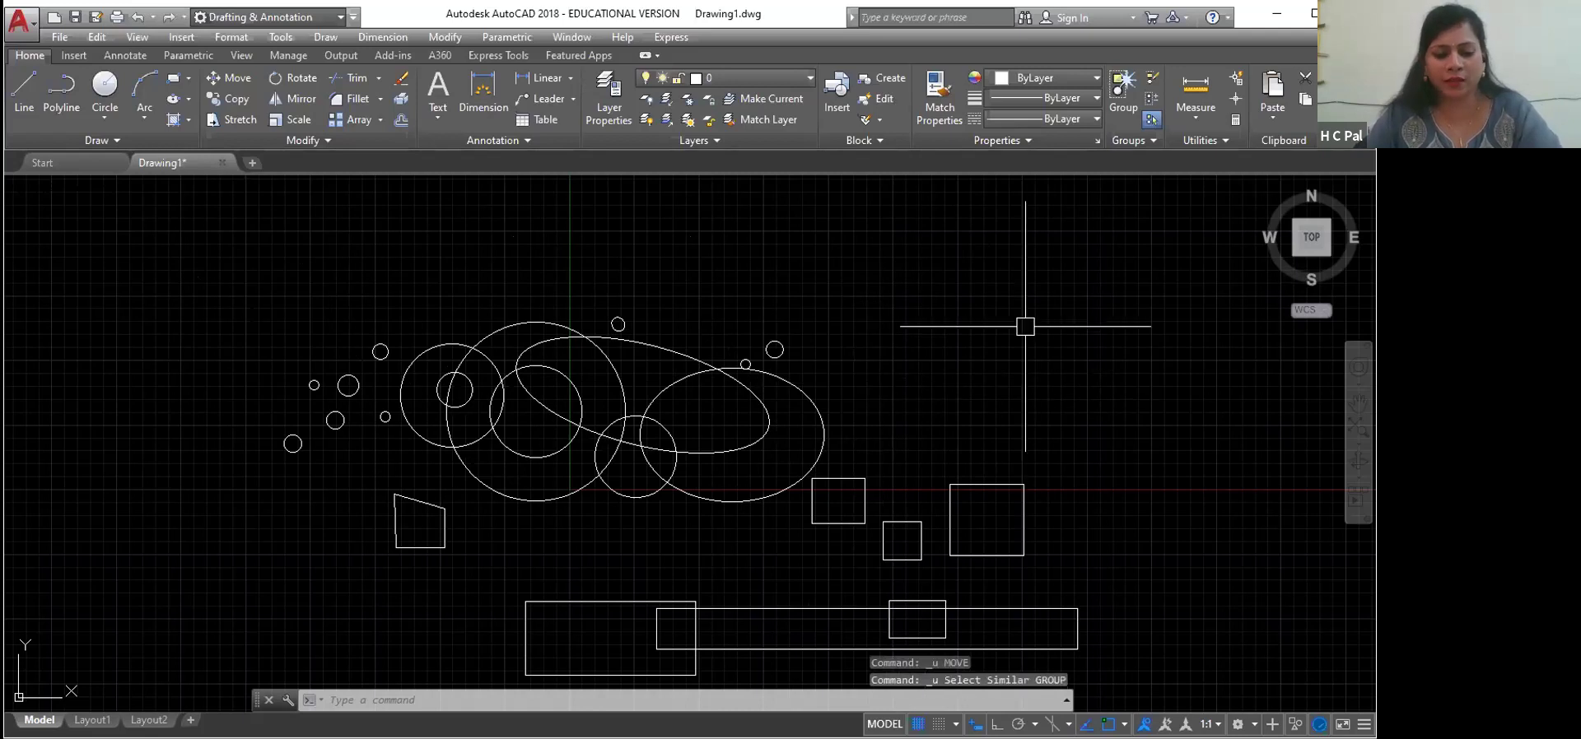
key(ctrl+a)
key(Delete)
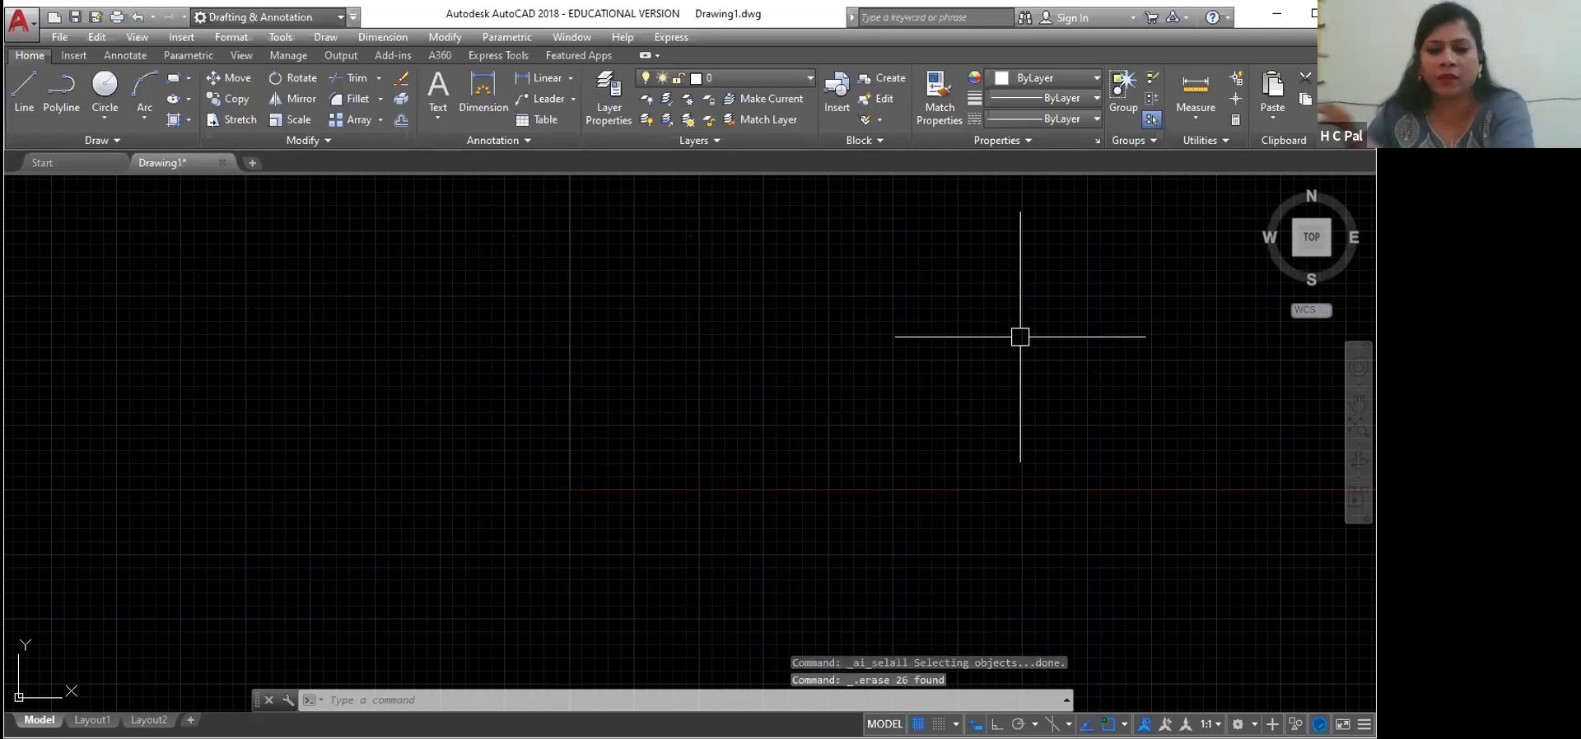
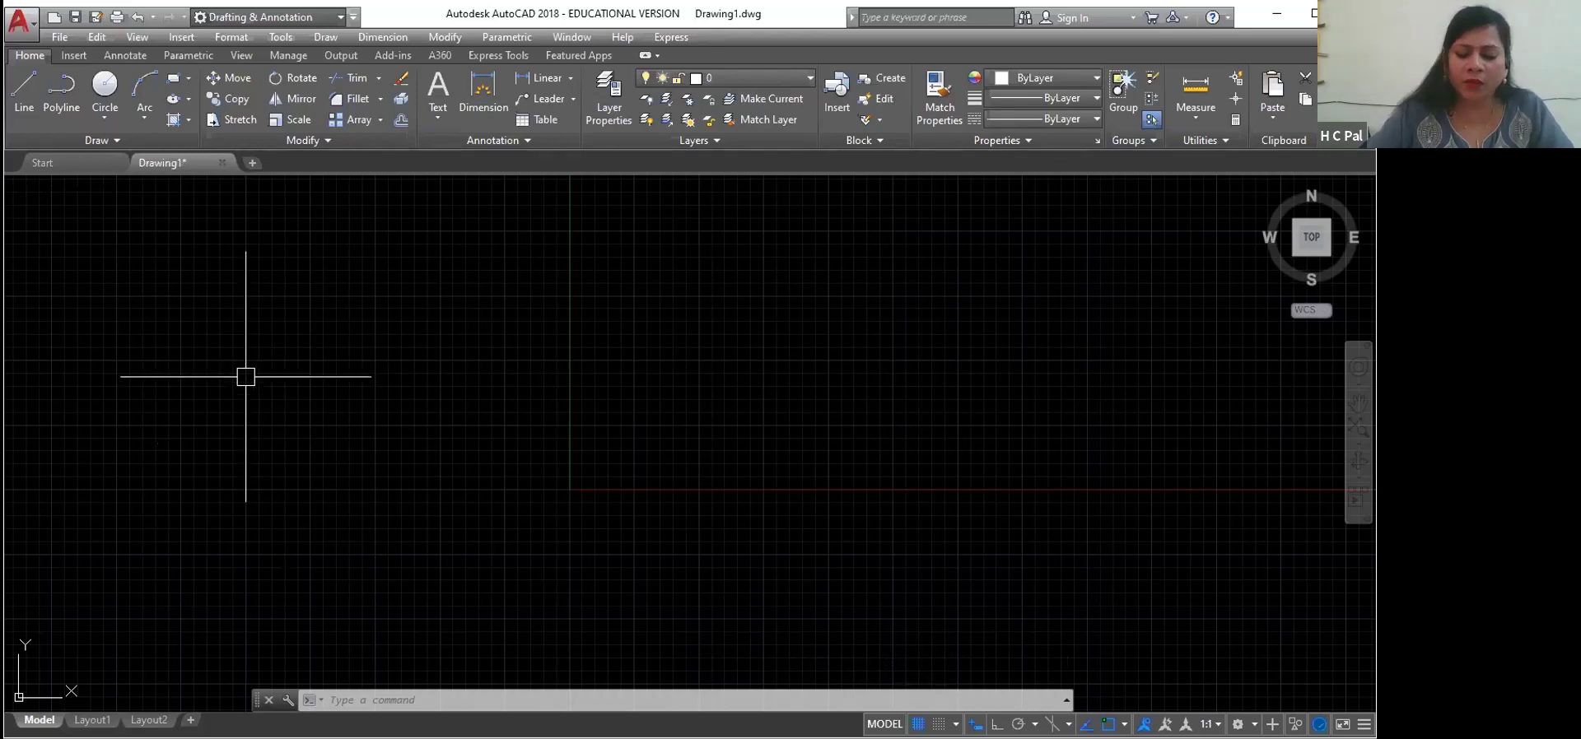
Step: Draw a horizontal line segment with Ortho on, starting well left of the Y axis and ending just past it, above the X axis
click(24, 91)
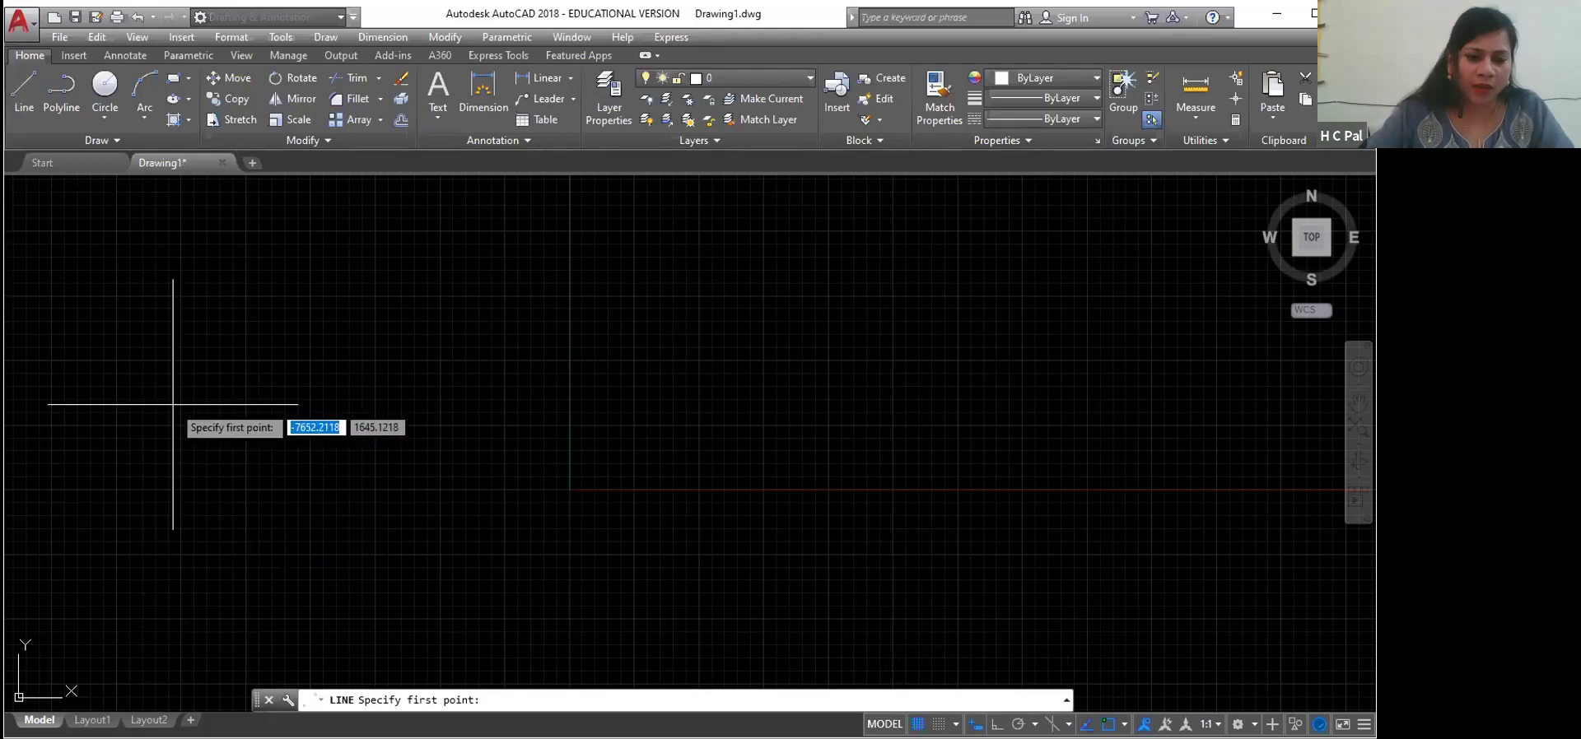
key(F8)
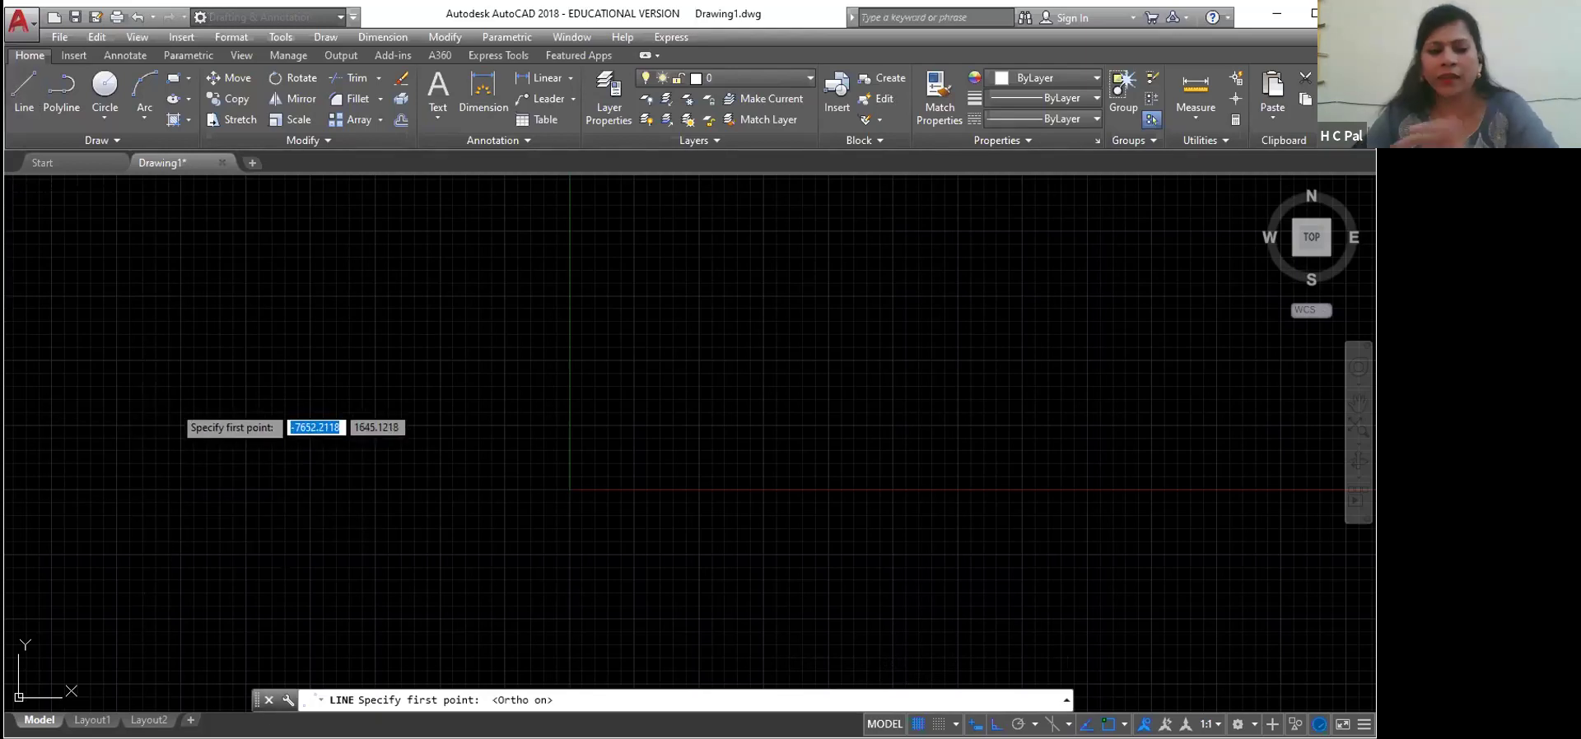
click(193, 419)
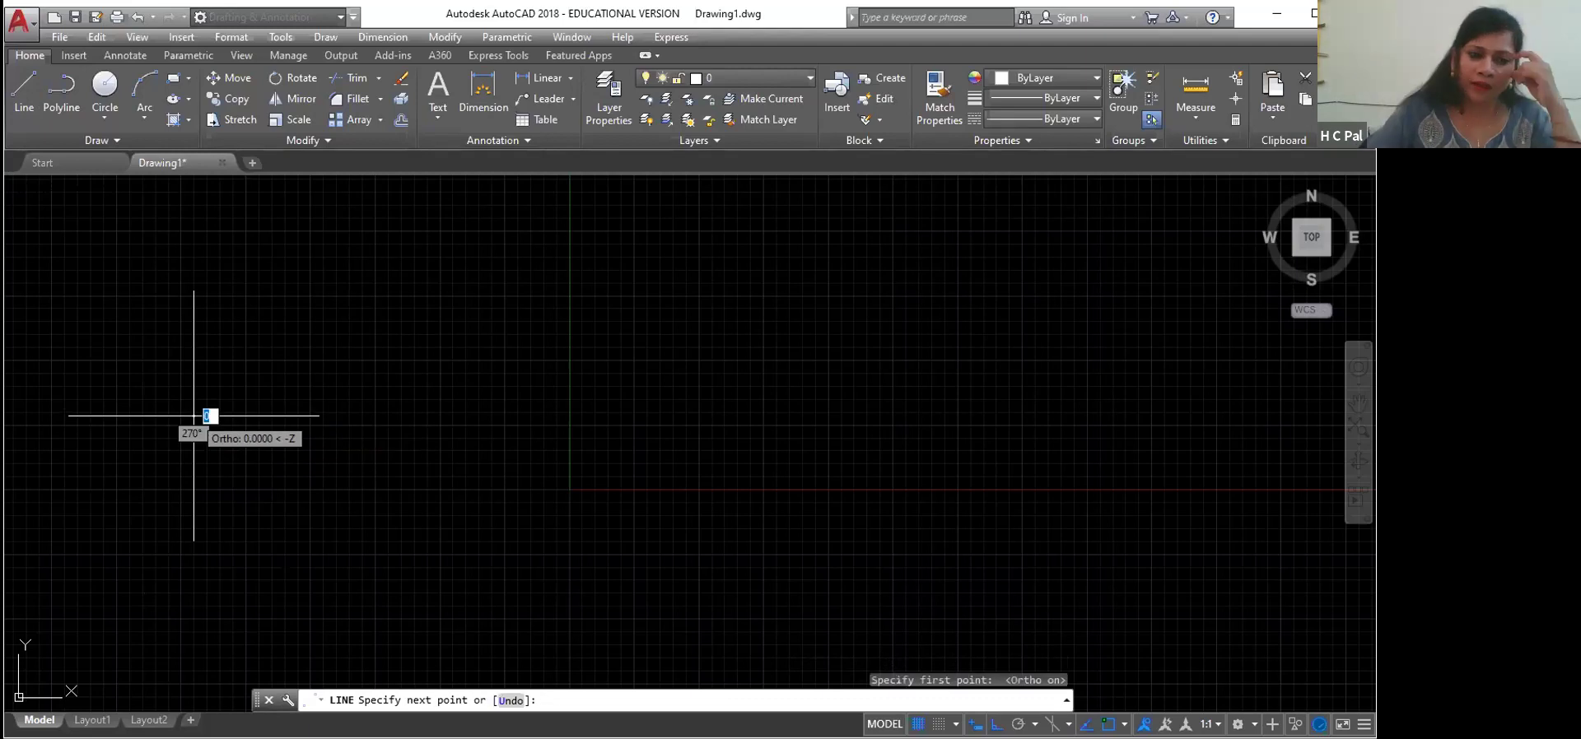
click(636, 416)
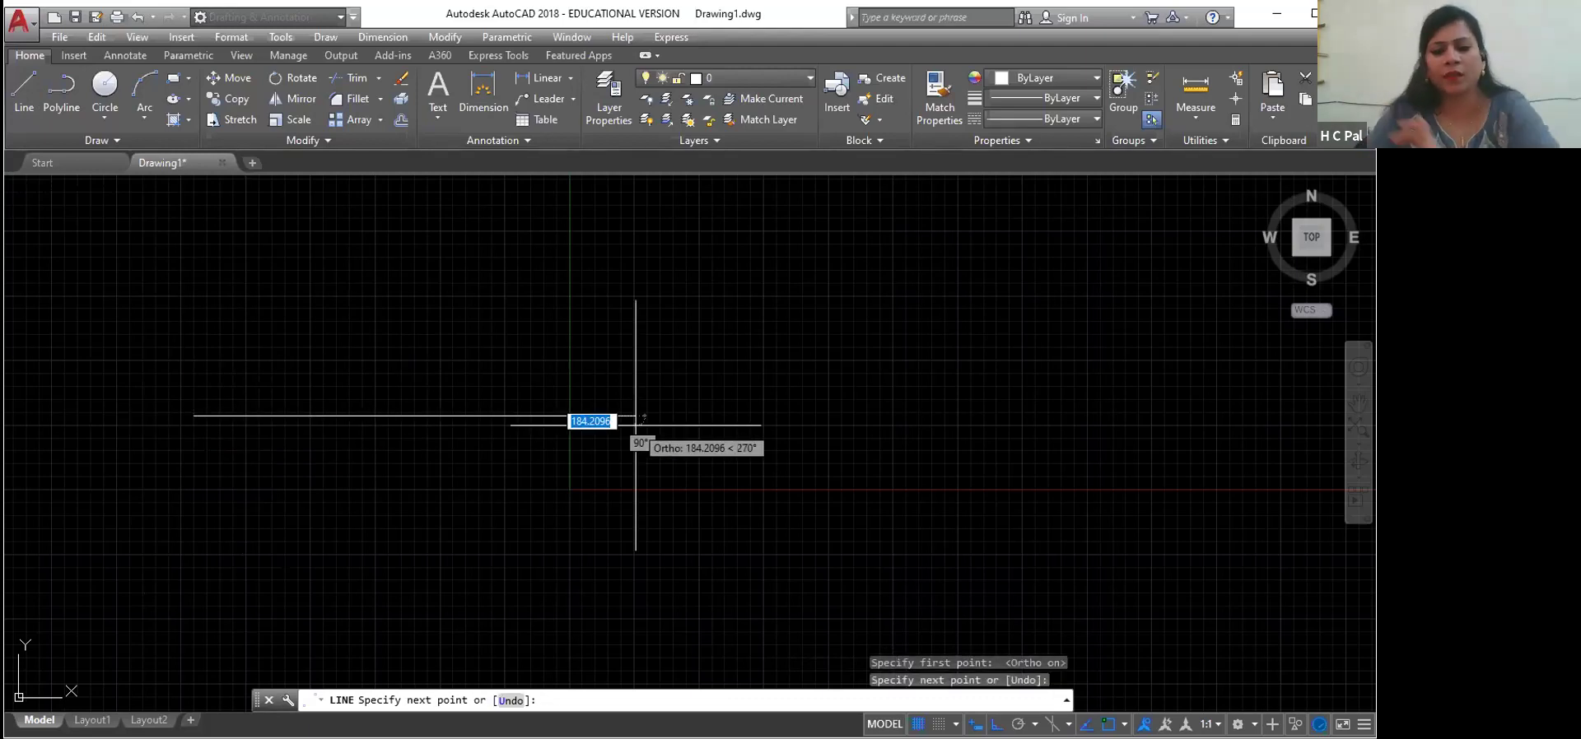
Step: Finish the horizontal line and stretch its left endpoint outward until the line is about 11466 long
key(Return)
click(403, 418)
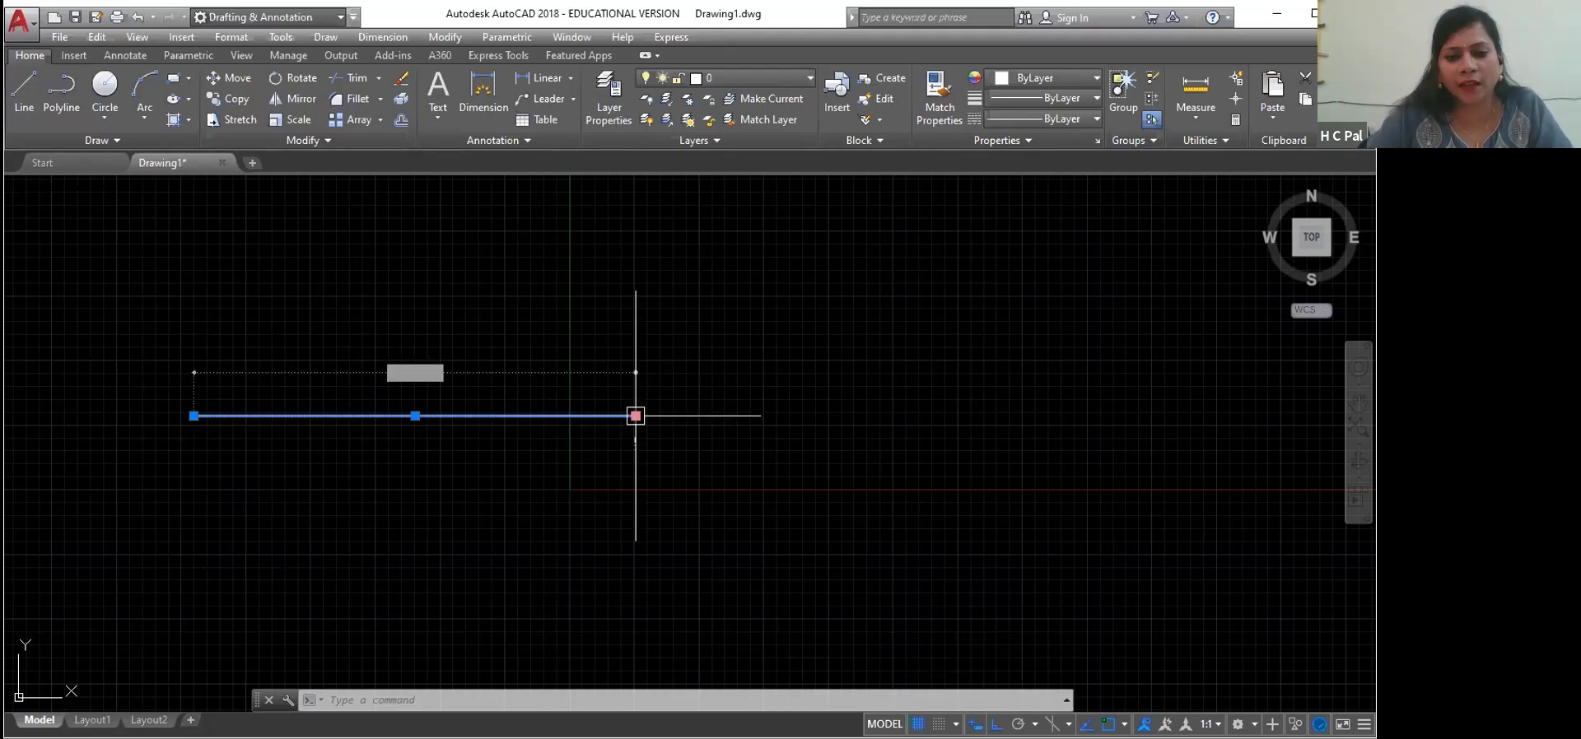
mouse_move(195, 417)
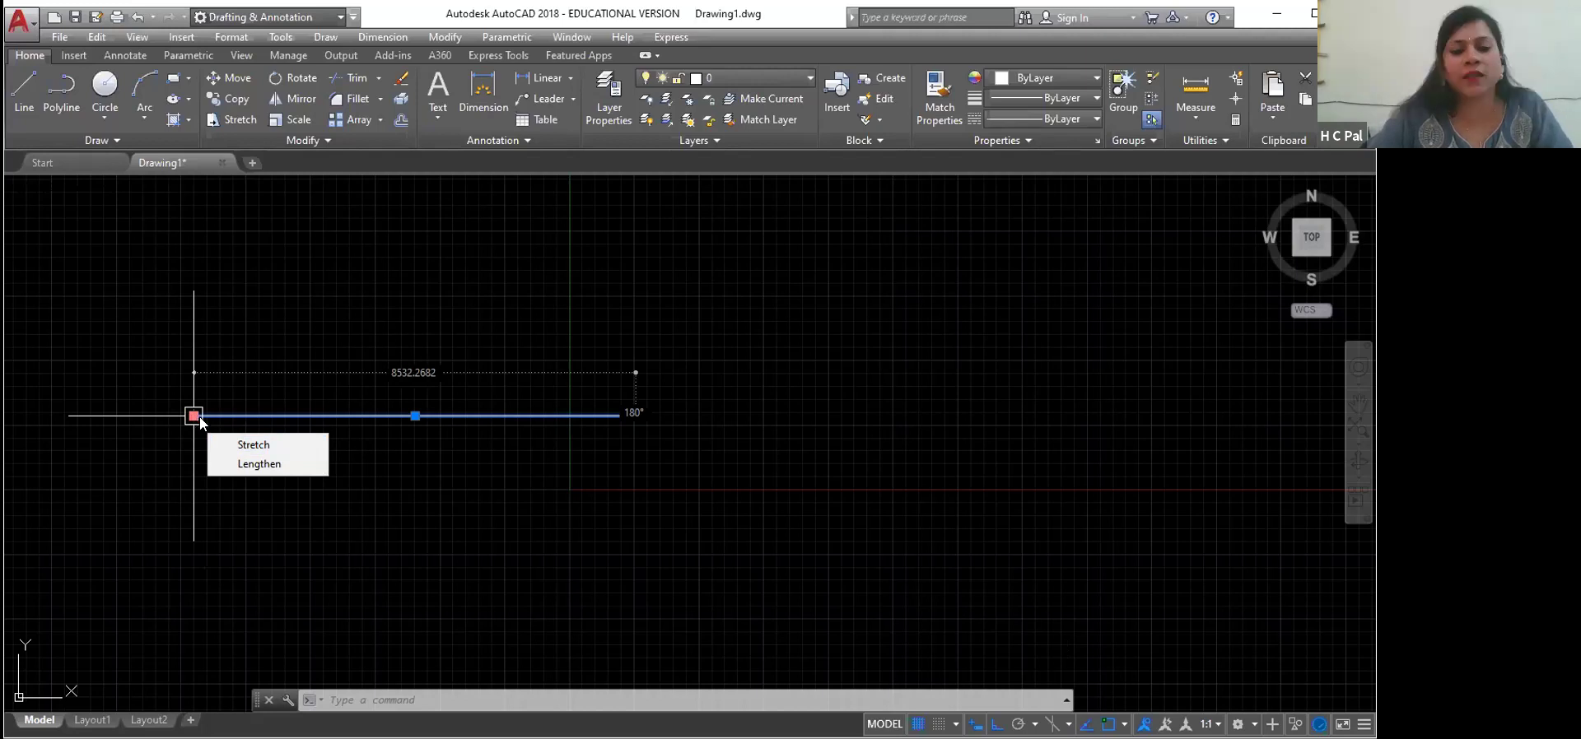
click(247, 446)
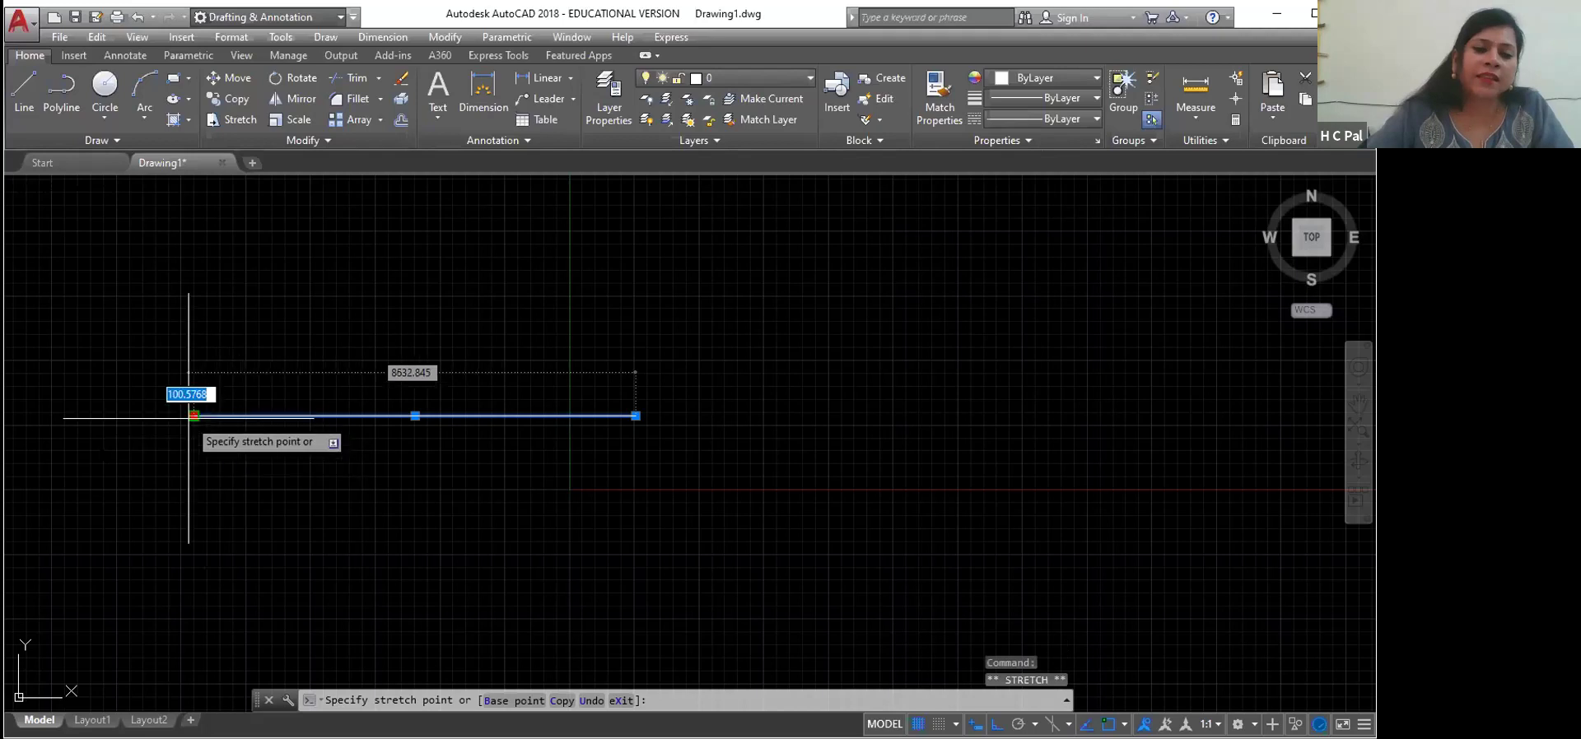
click(42, 416)
Step: Try to shorten the horizontal line by stretching its left endpoint inward, and undo that stretch
click(42, 415)
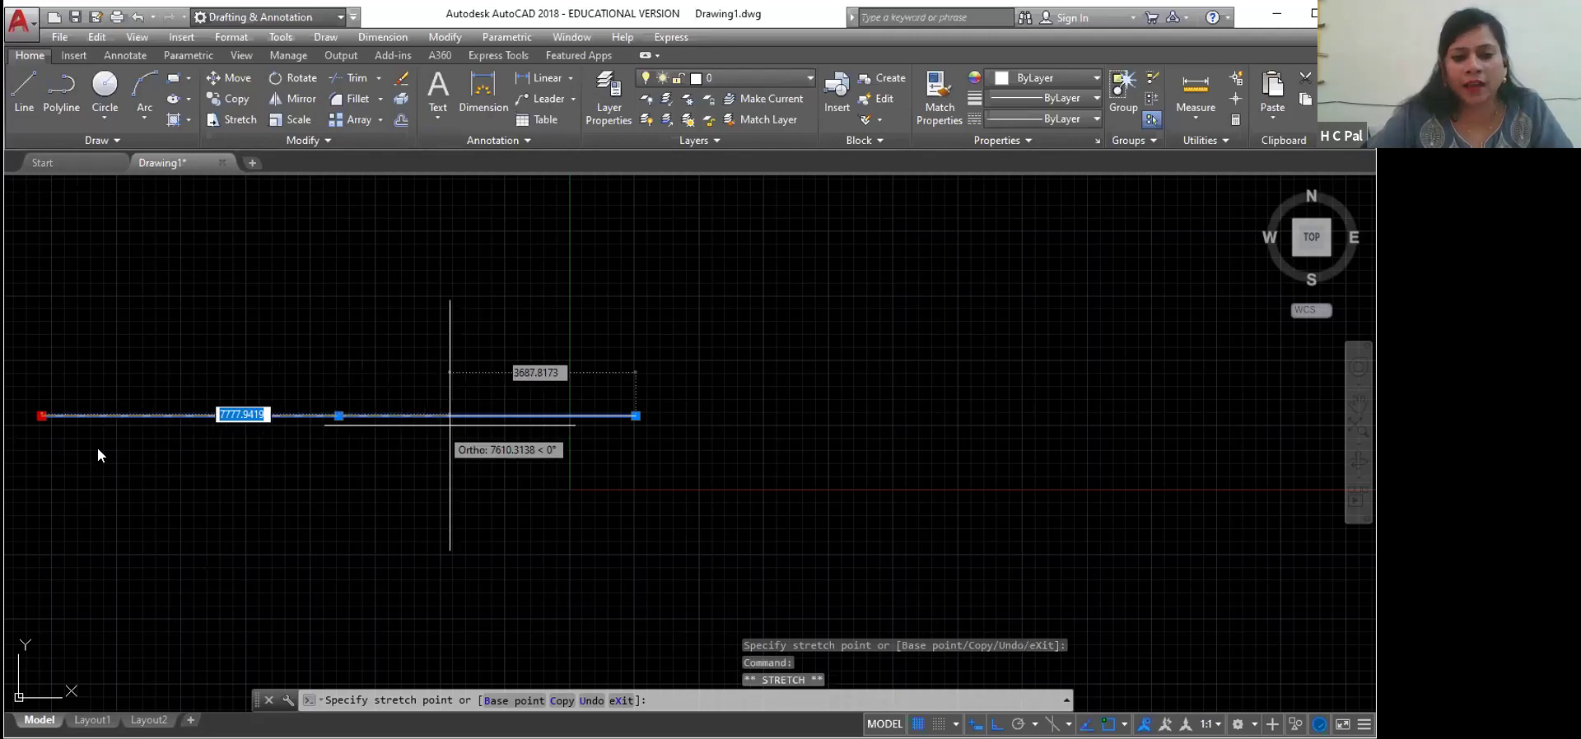
click(459, 422)
click(517, 384)
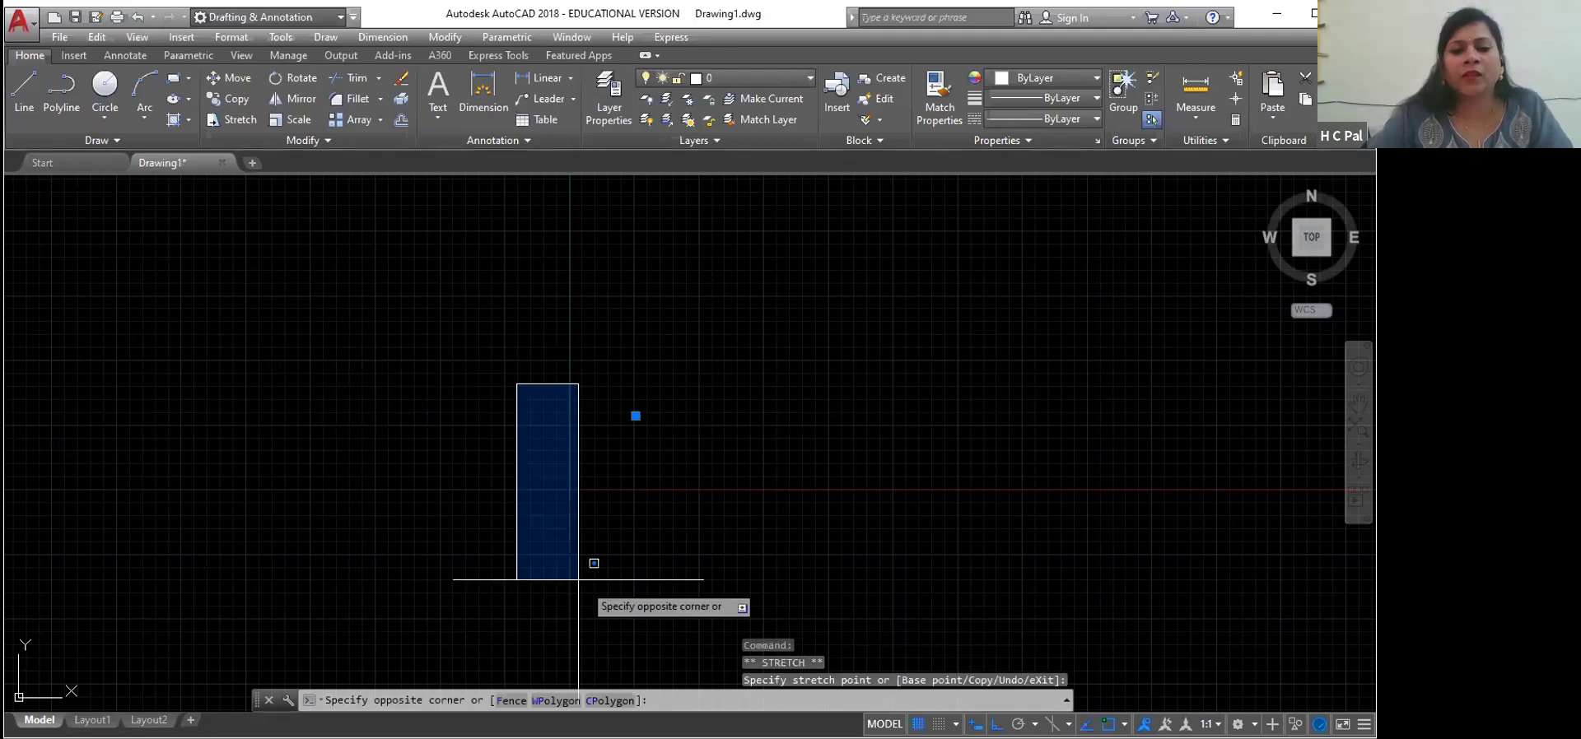
click(517, 393)
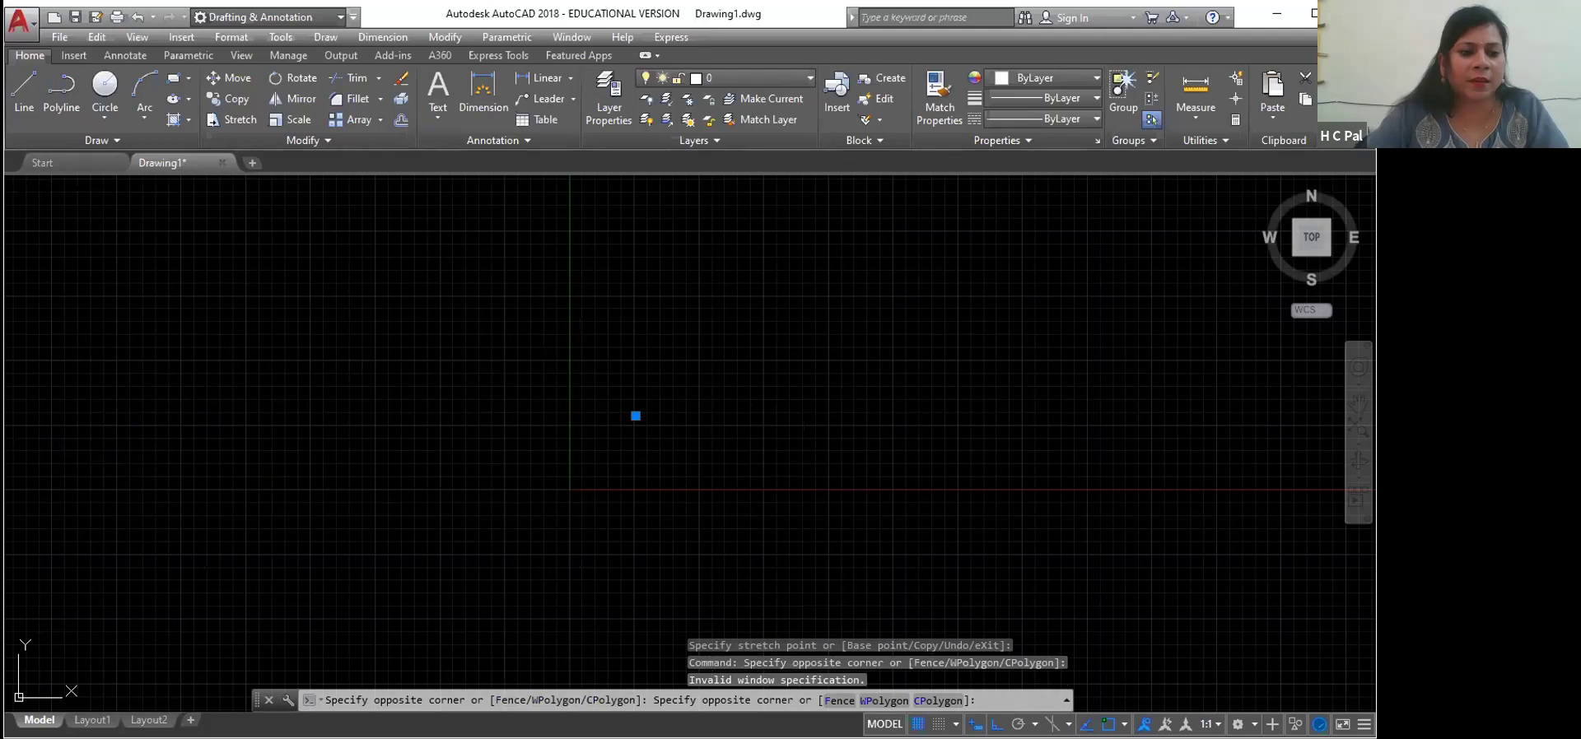
key(ctrl+z)
Step: Try to stretch the line's left endpoint to a new position using its Stretch grip option
click(42, 415)
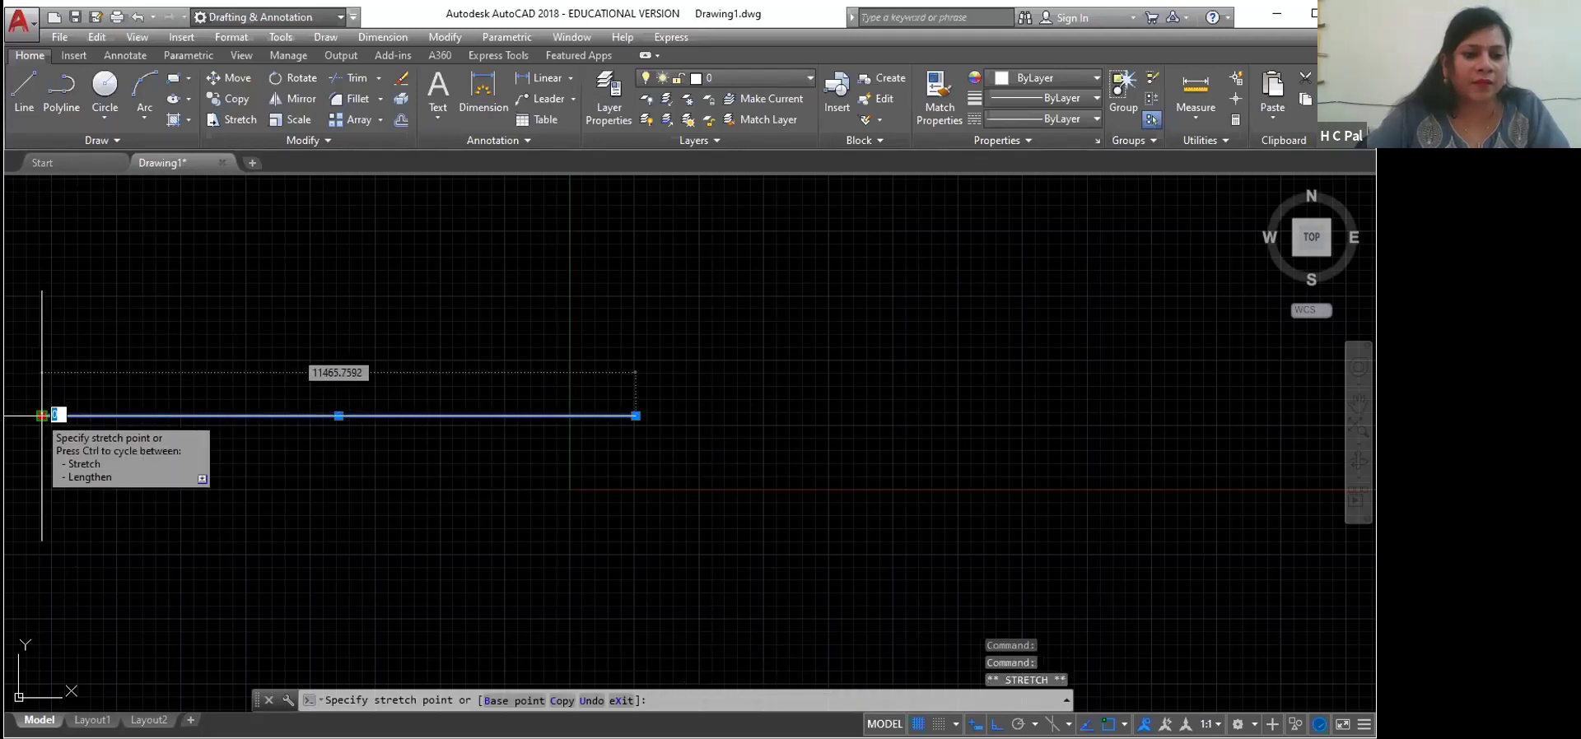
click(42, 415)
mouse_move(42, 415)
click(97, 445)
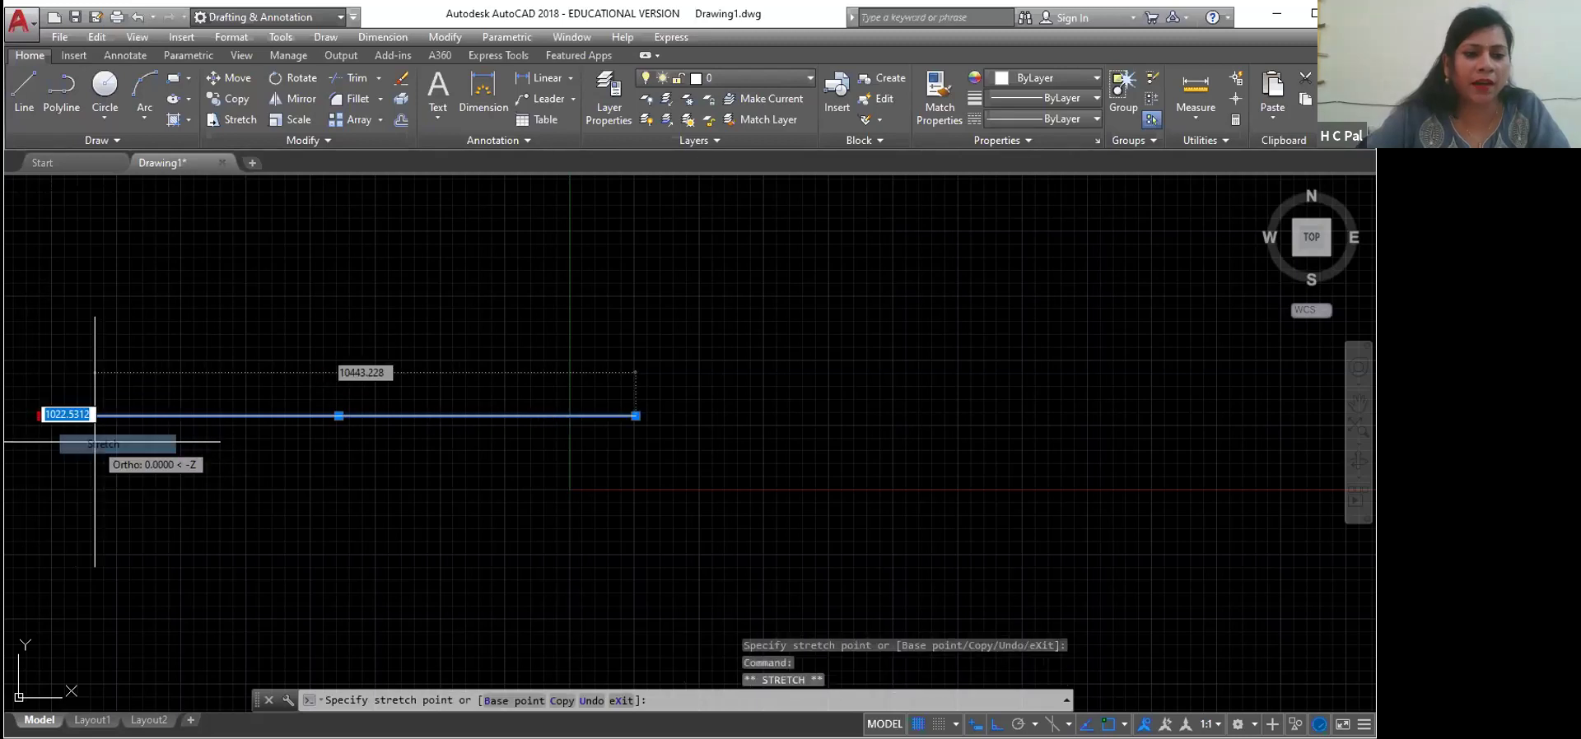
click(42, 416)
click(42, 415)
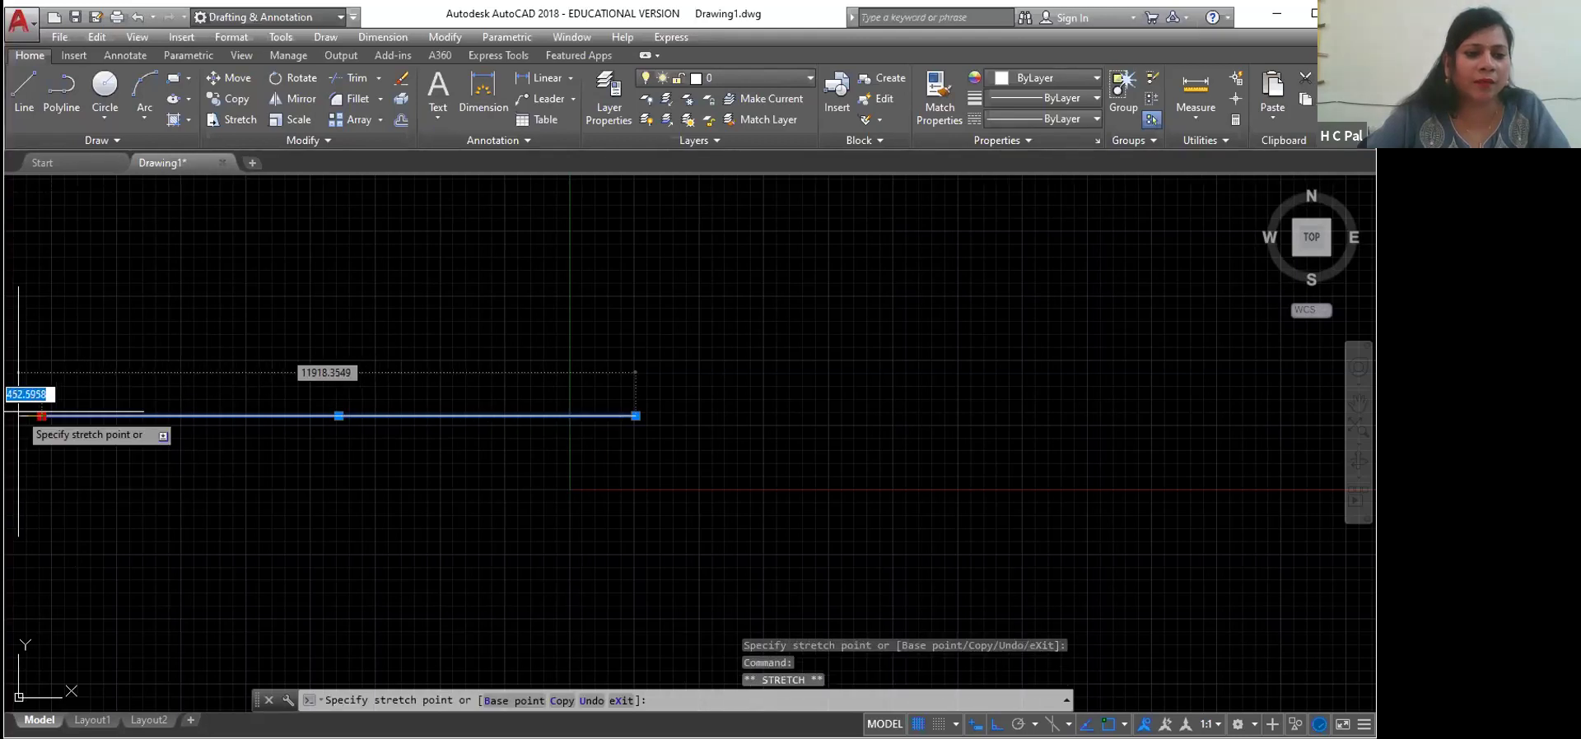
click(107, 446)
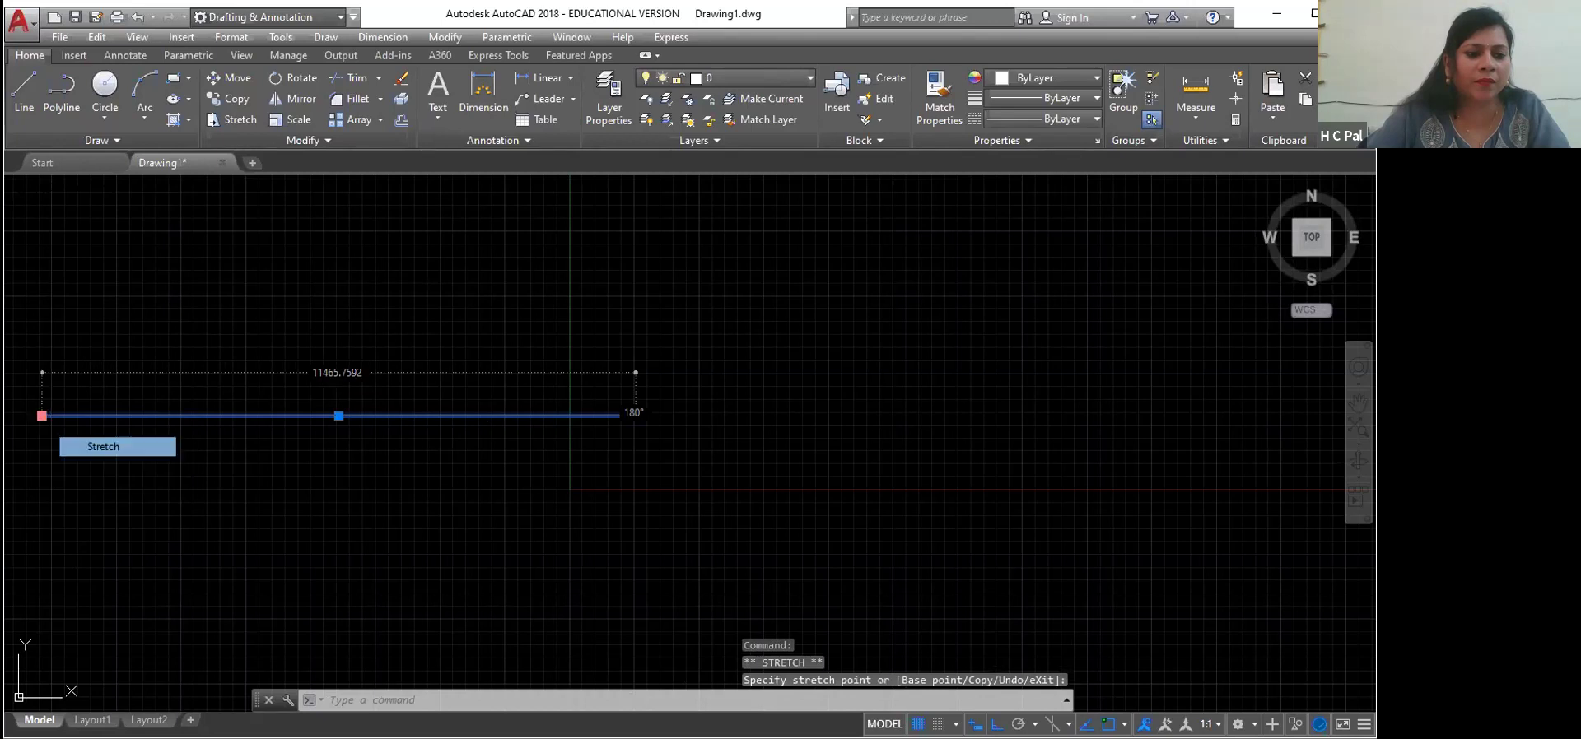
click(46, 415)
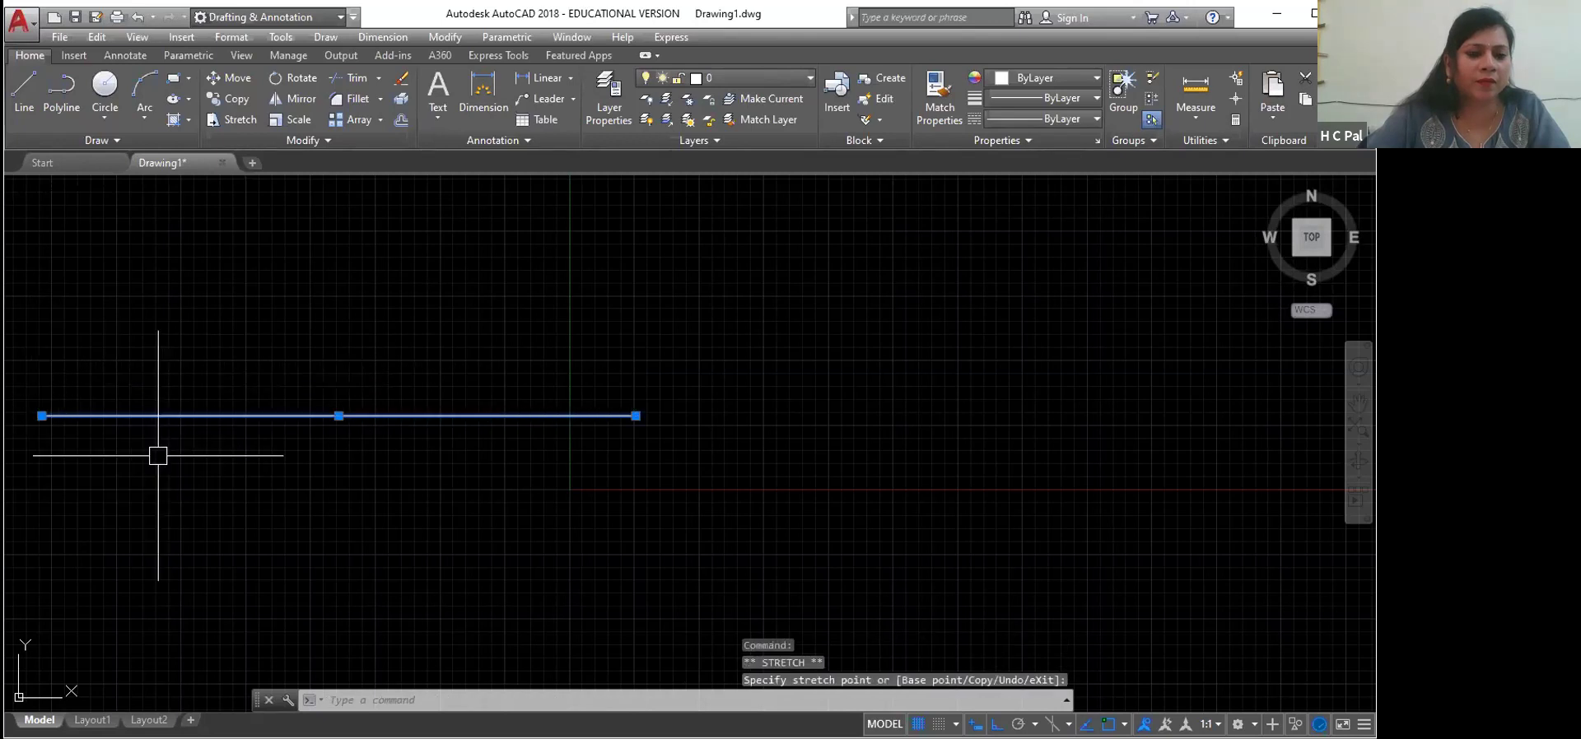
click(42, 416)
click(42, 415)
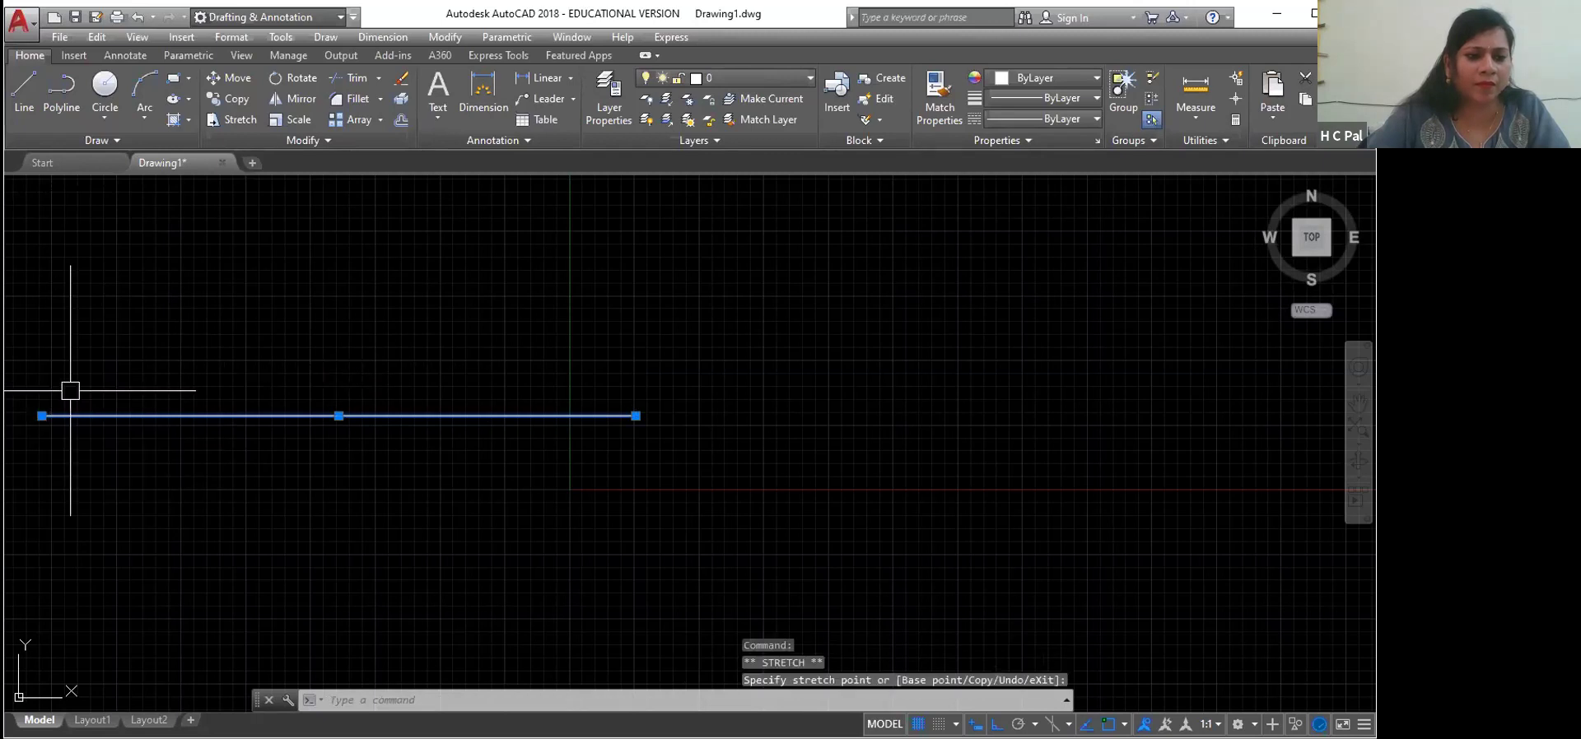
Step: Undo the grip edits on the horizontal line and the drawing of the line itself
key(ctrl+z)
key(ctrl+z)
key(ctrl+z)
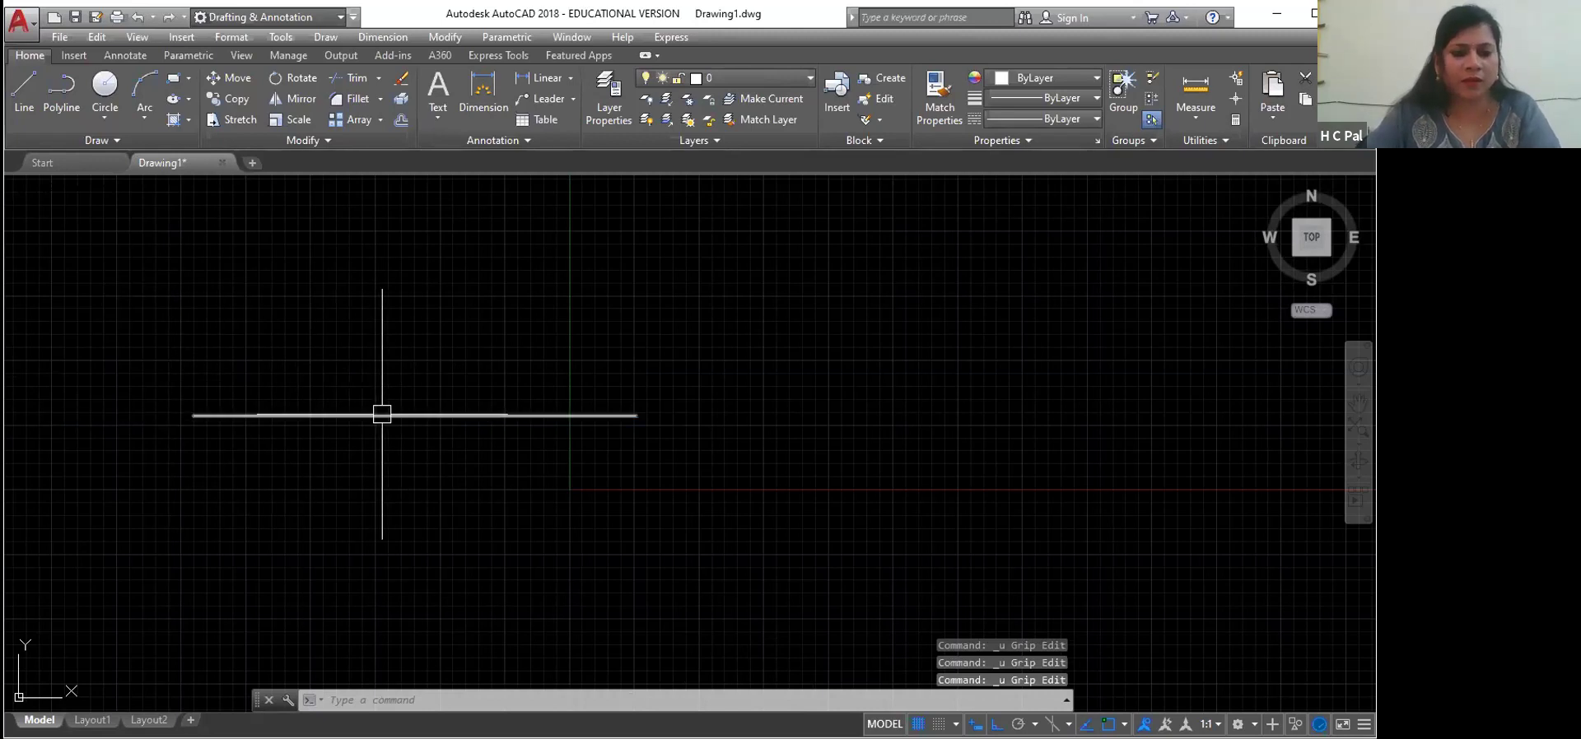
key(ctrl+z)
Step: Undo the earlier erase and move to bring back the previously drawn circles, ellipses and rectangles
click(398, 357)
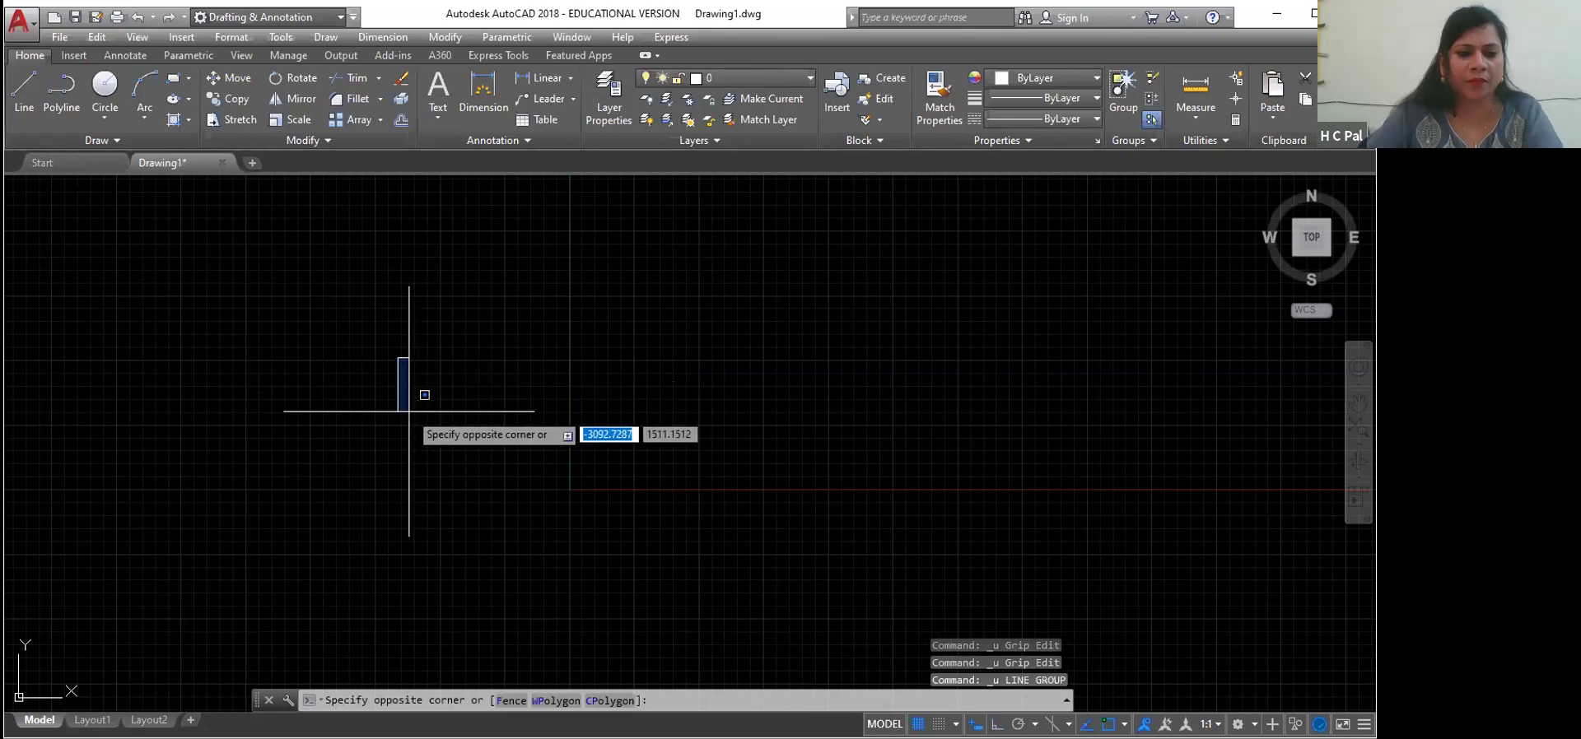
click(309, 352)
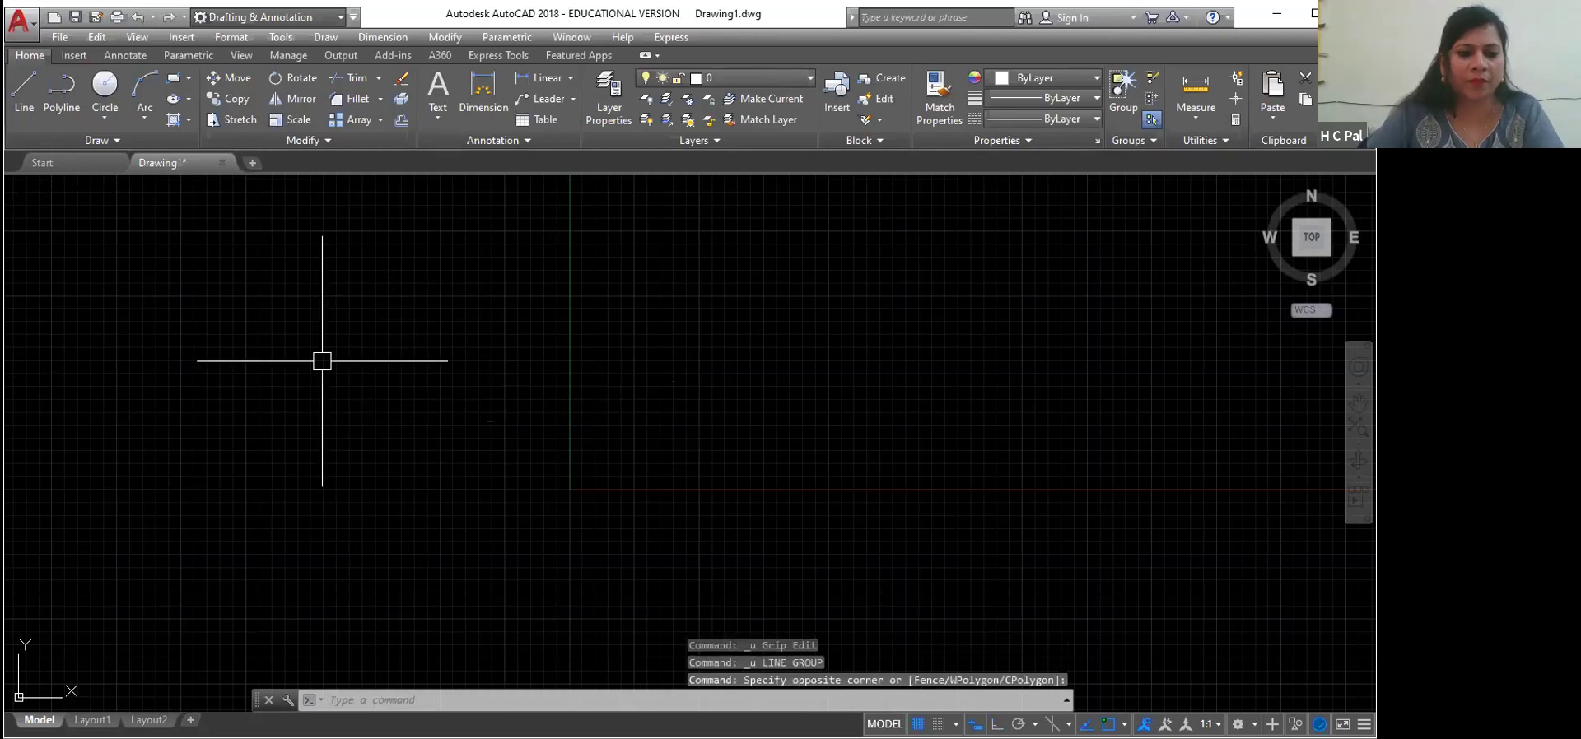
key(ctrl+z)
key(ctrl+z)
key(ctrl+z)
key(ctrl+z)
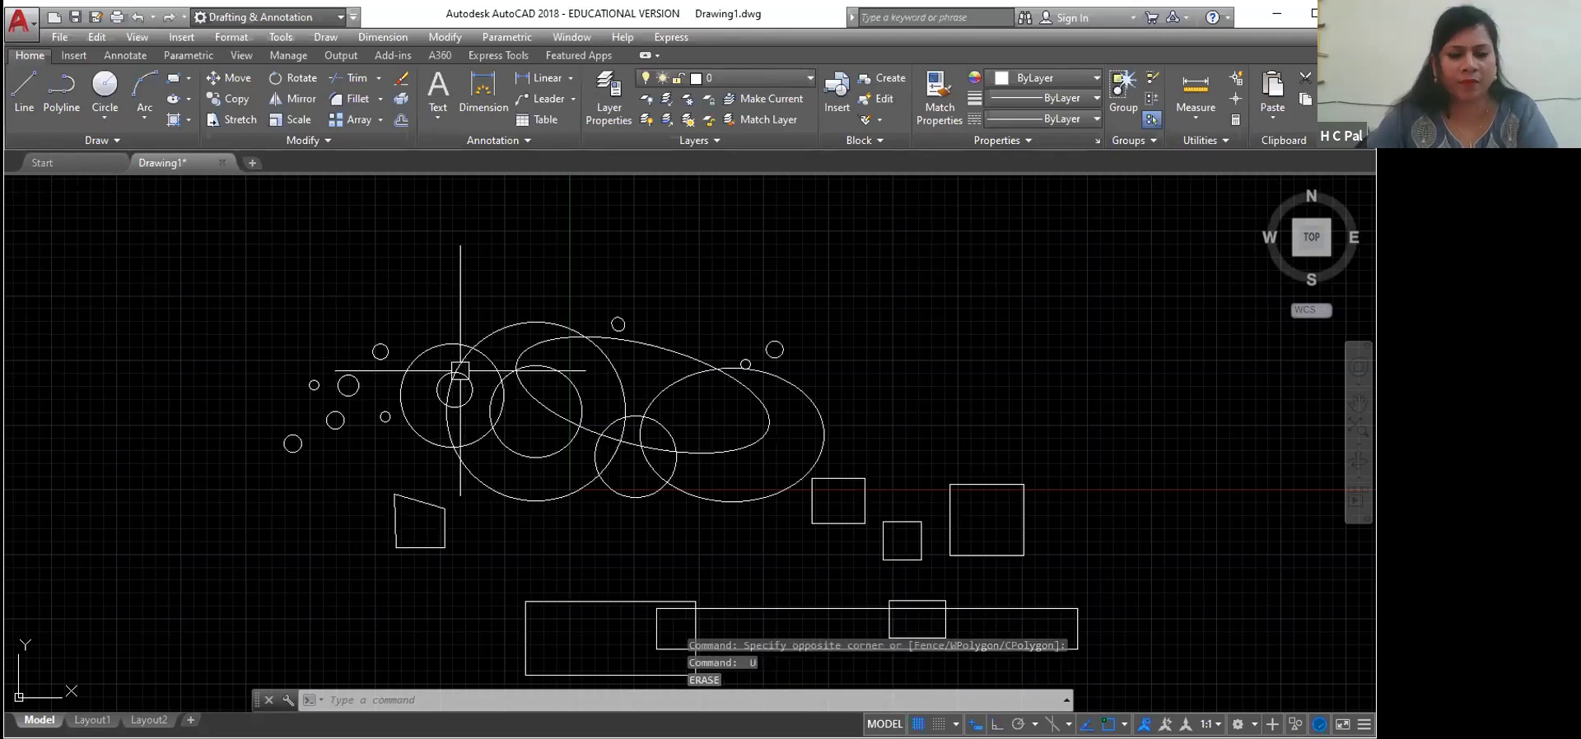
Step: Select all objects in the drawing and erase them
text(Z)
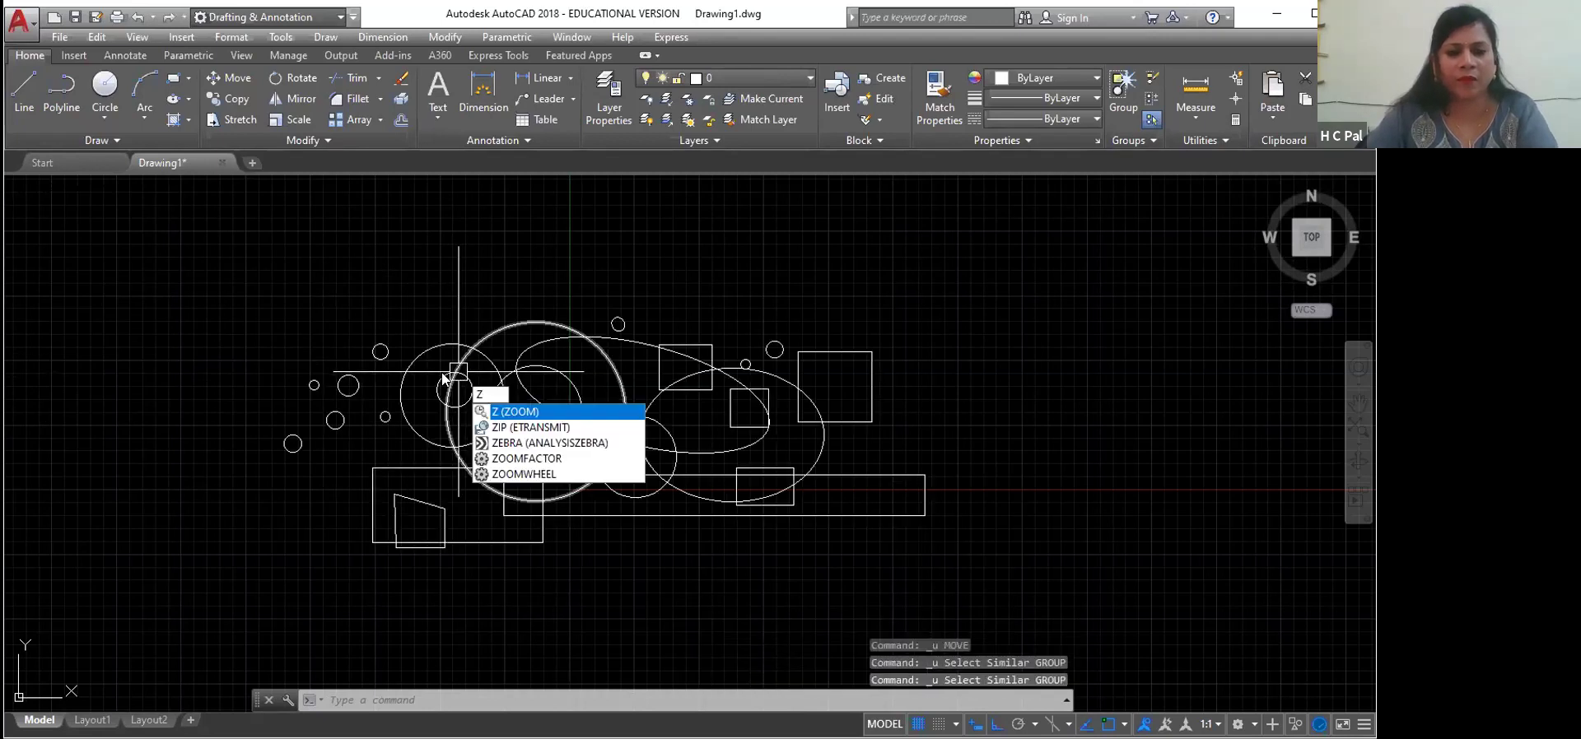
click(347, 326)
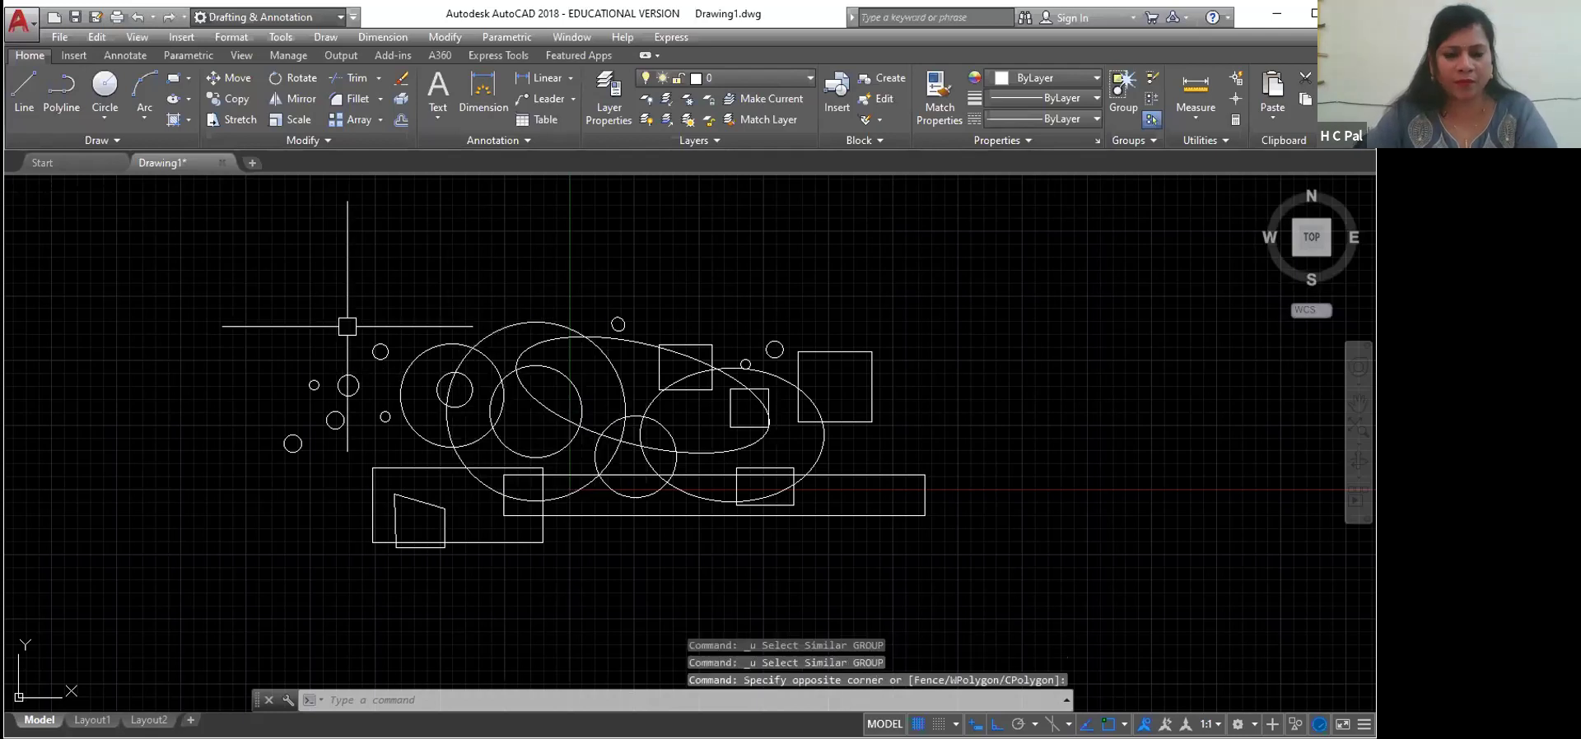
key(ctrl+a)
key(Delete)
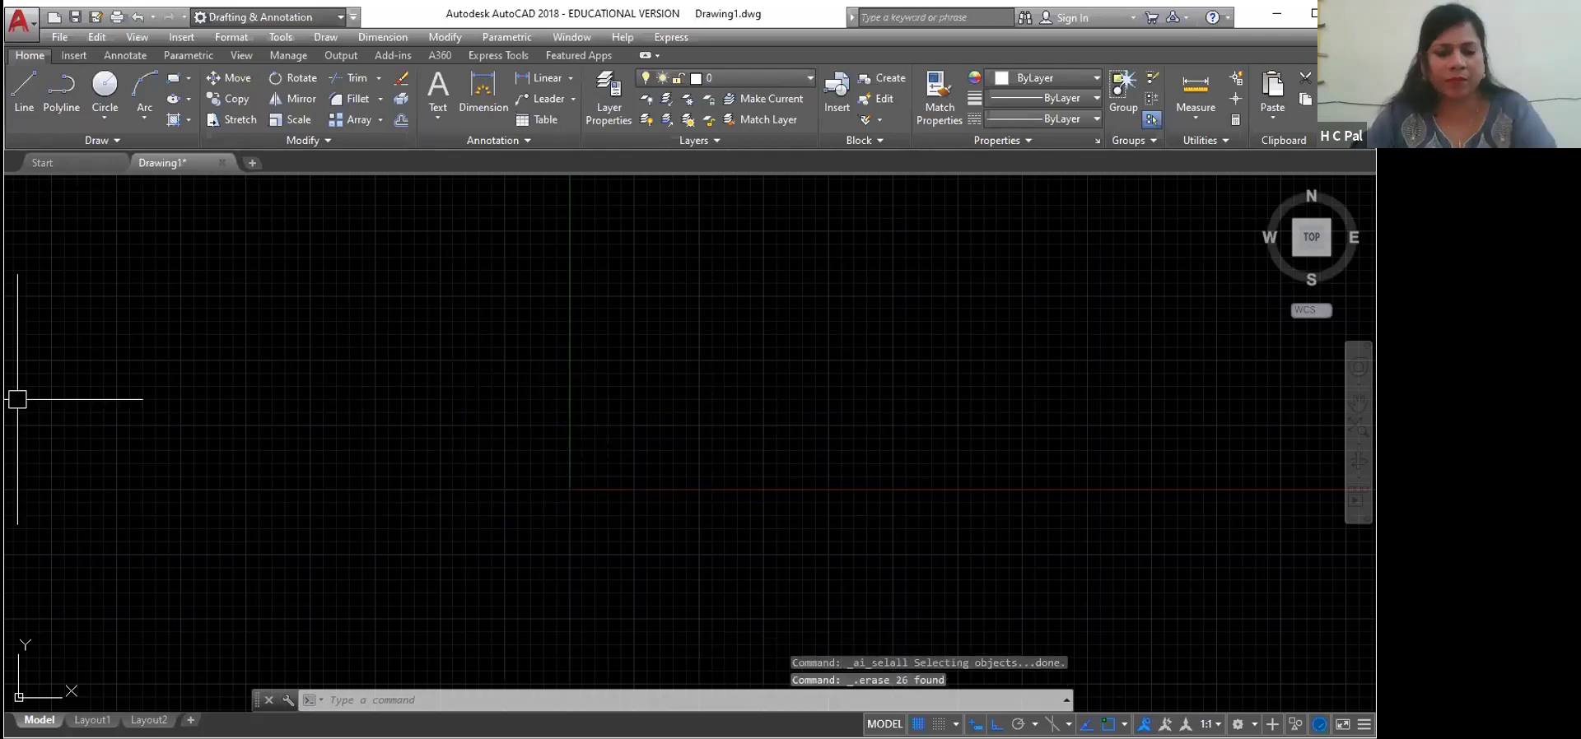
Step: Draw a single horizontal line about 5699 long, starting left of the origin and ending just past the Y axis
click(26, 91)
click(311, 407)
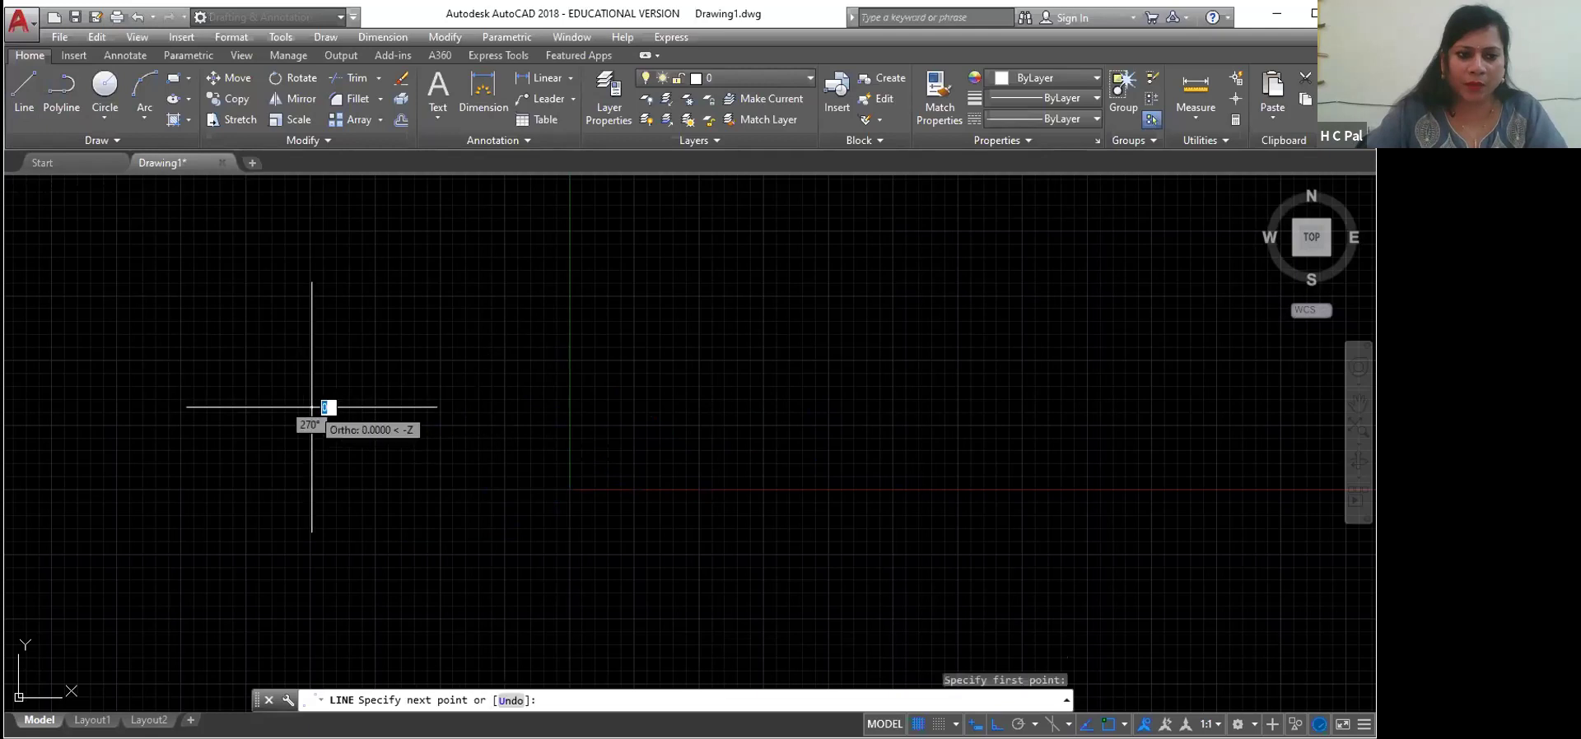
click(606, 408)
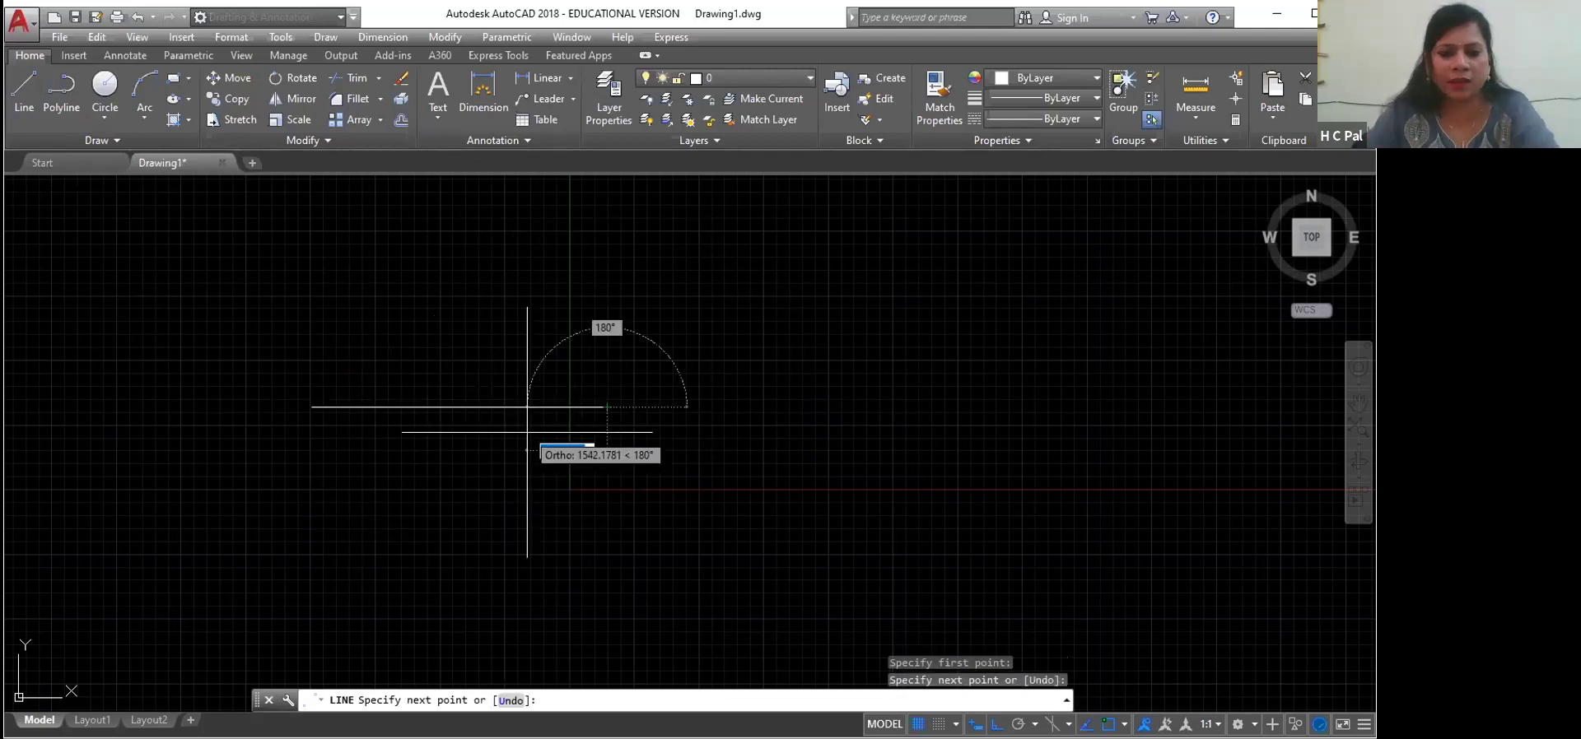
key(Return)
Step: Stretch the line's left endpoint outward with its Stretch grip option until the line is about 6822 long
click(459, 407)
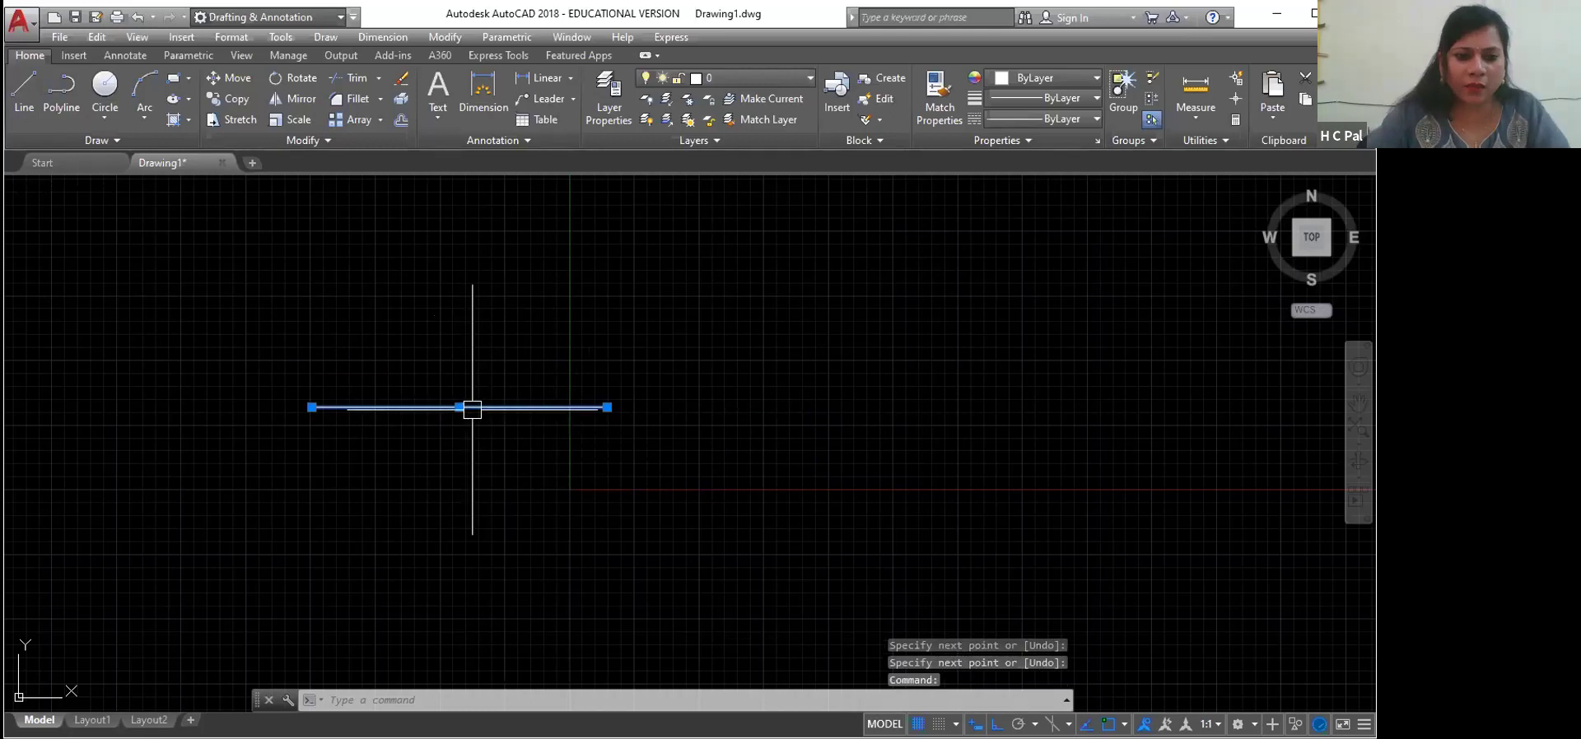
click(312, 407)
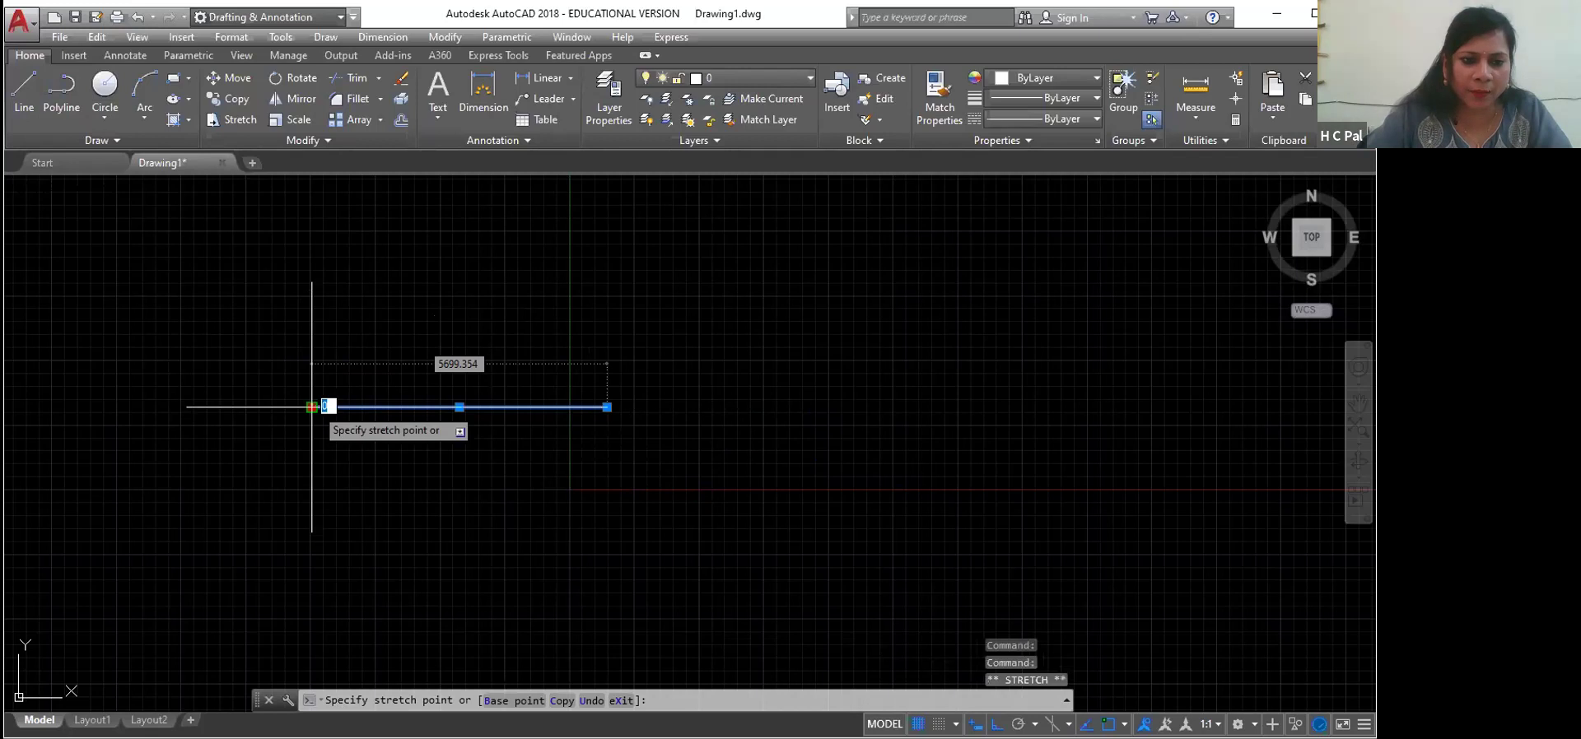
click(312, 407)
mouse_move(312, 407)
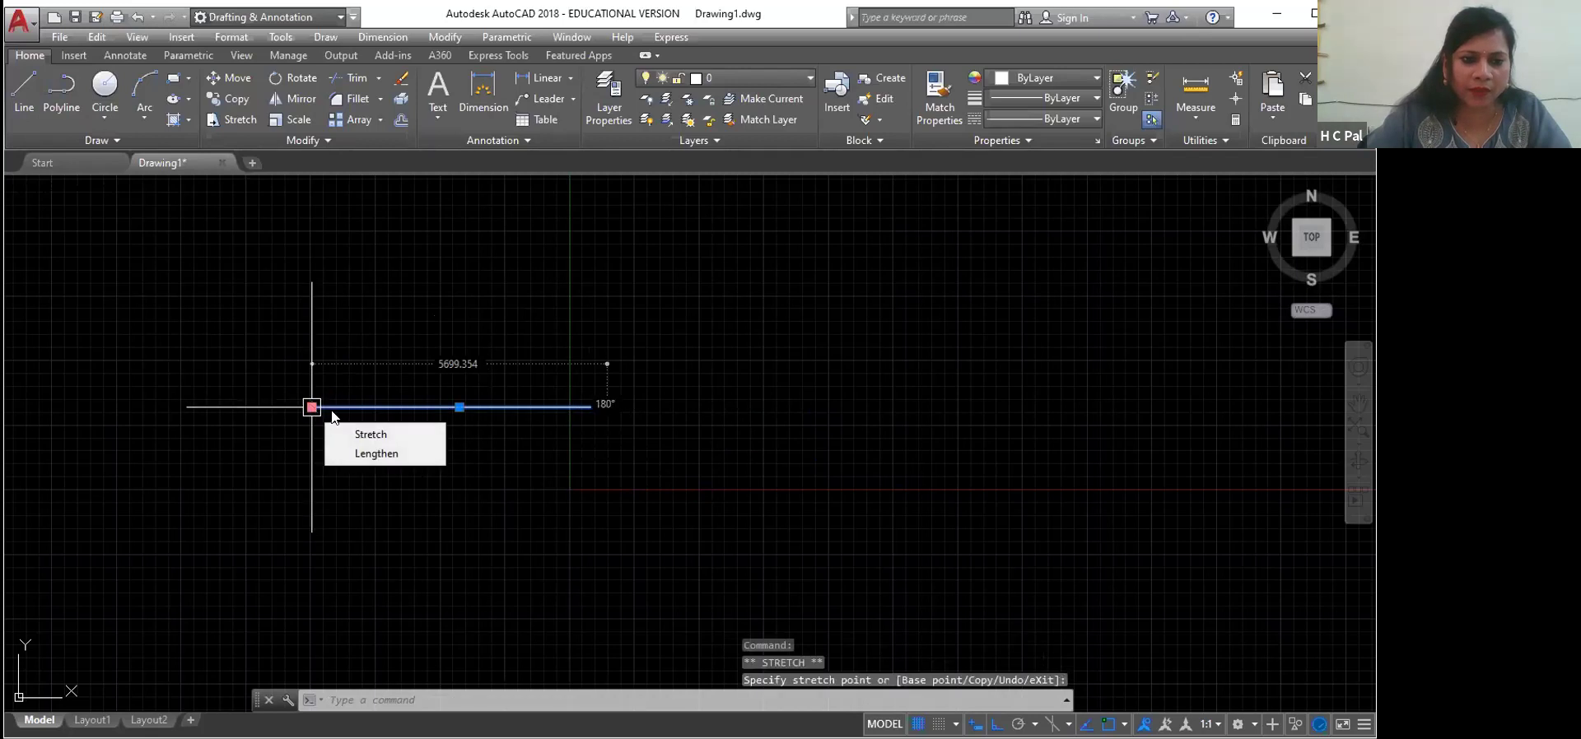
click(356, 434)
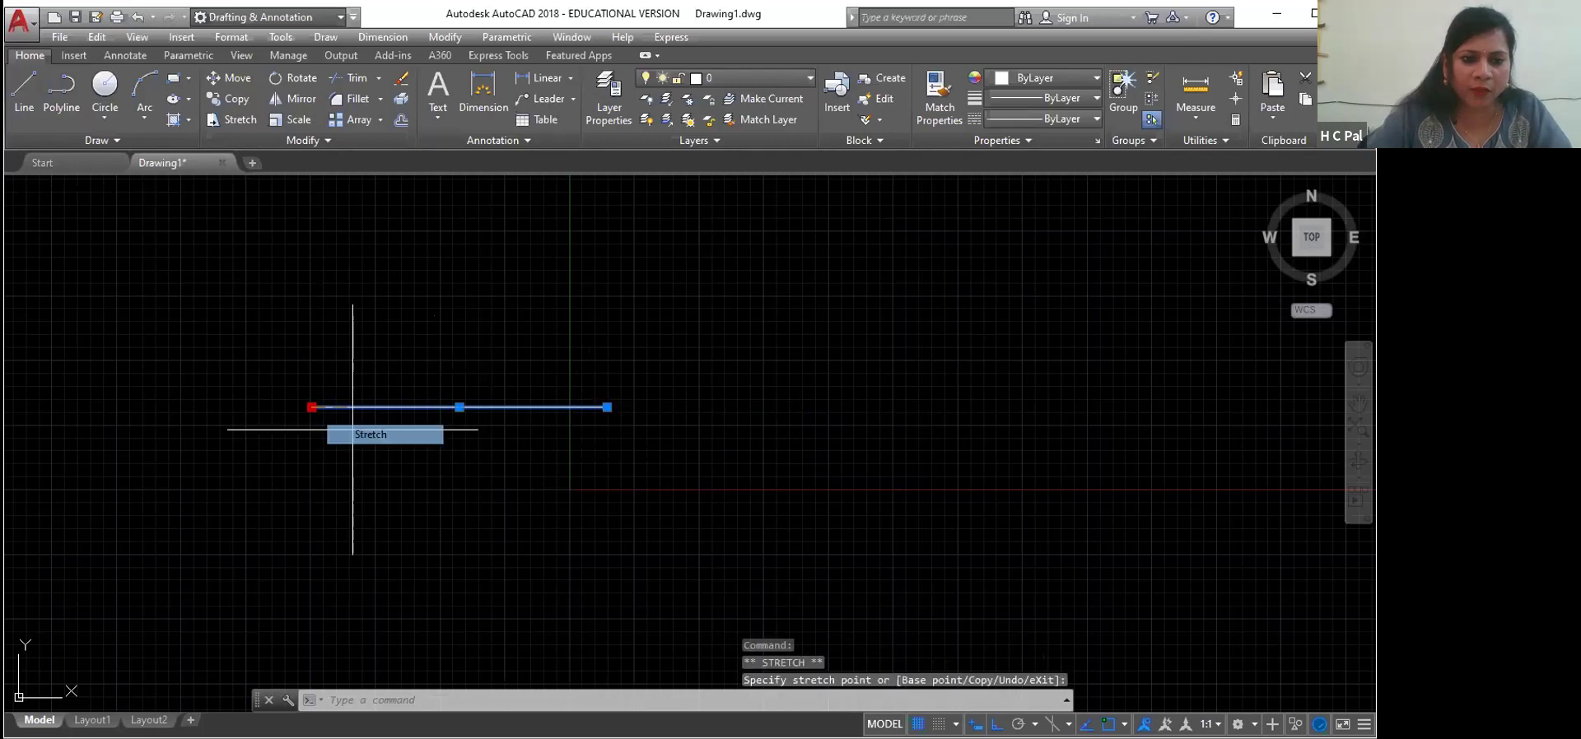
click(253, 407)
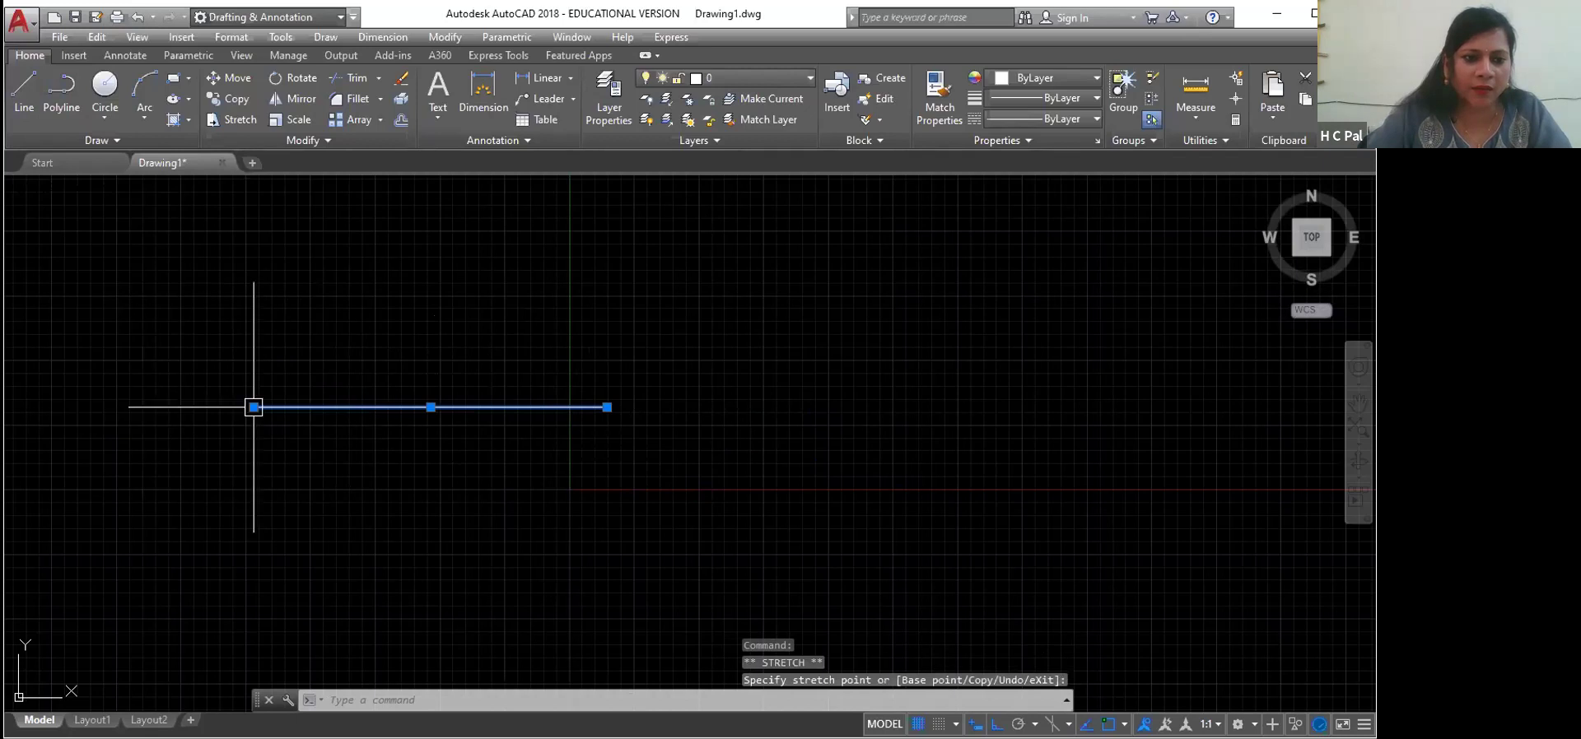
click(253, 407)
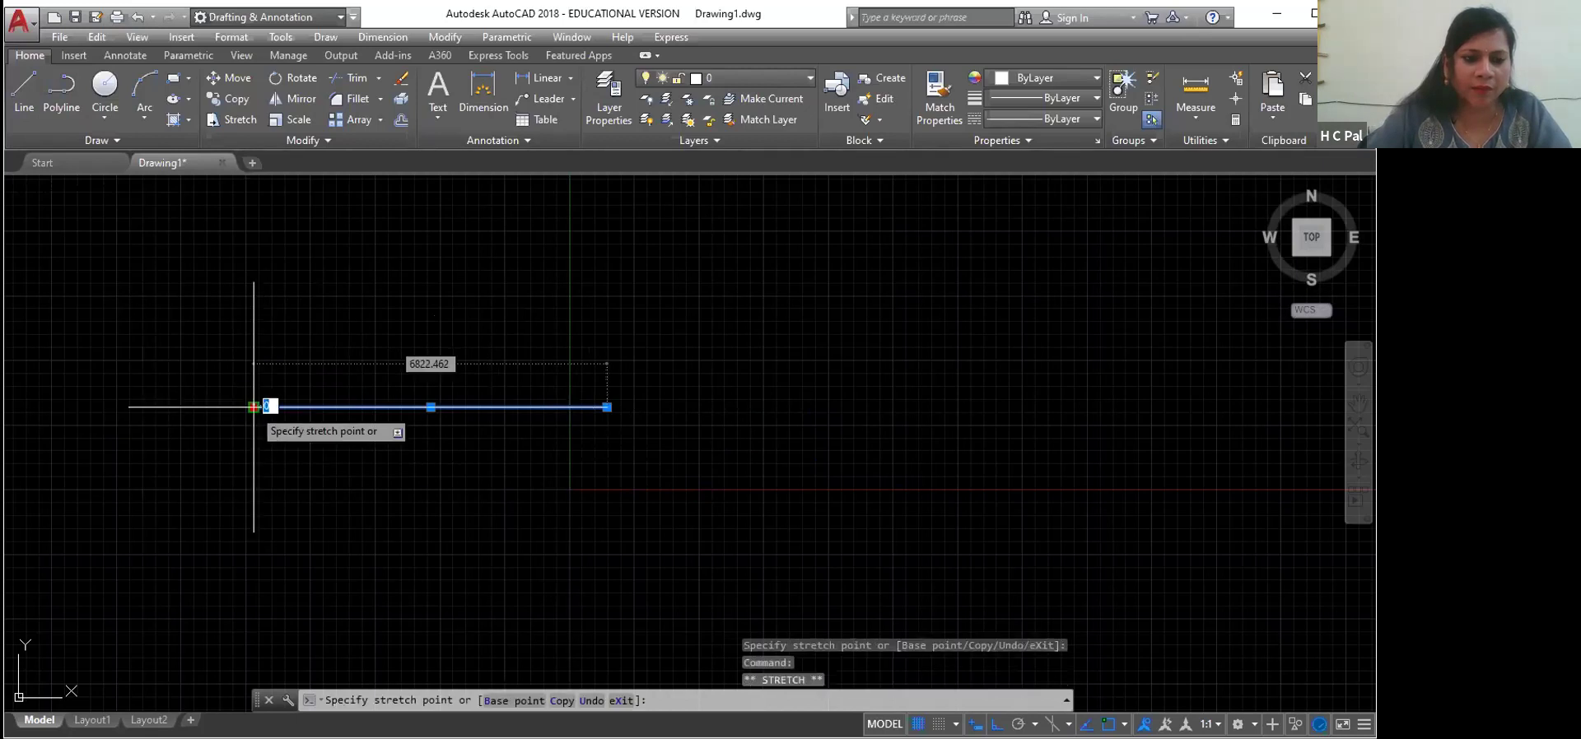
click(253, 407)
mouse_move(254, 407)
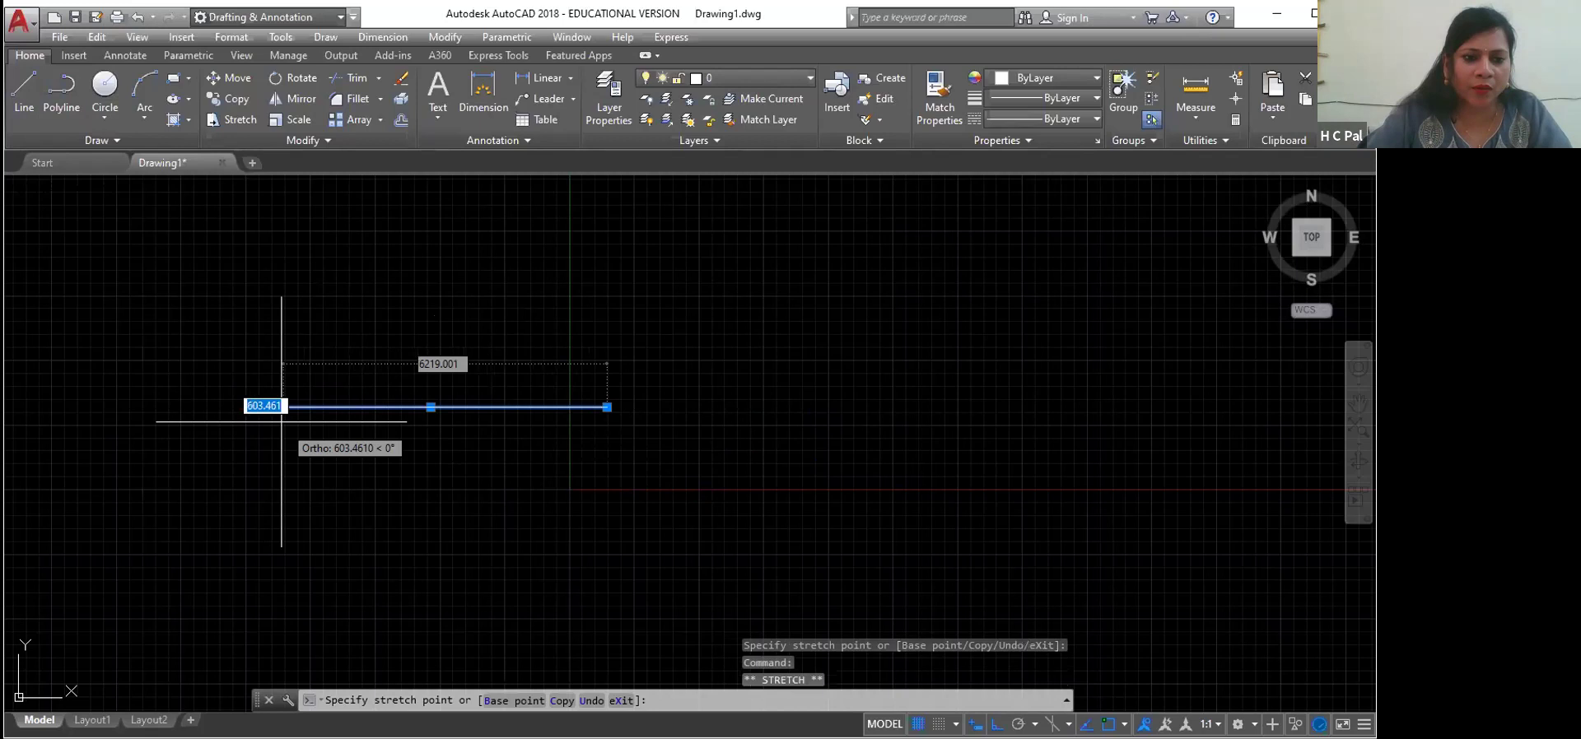
click(254, 407)
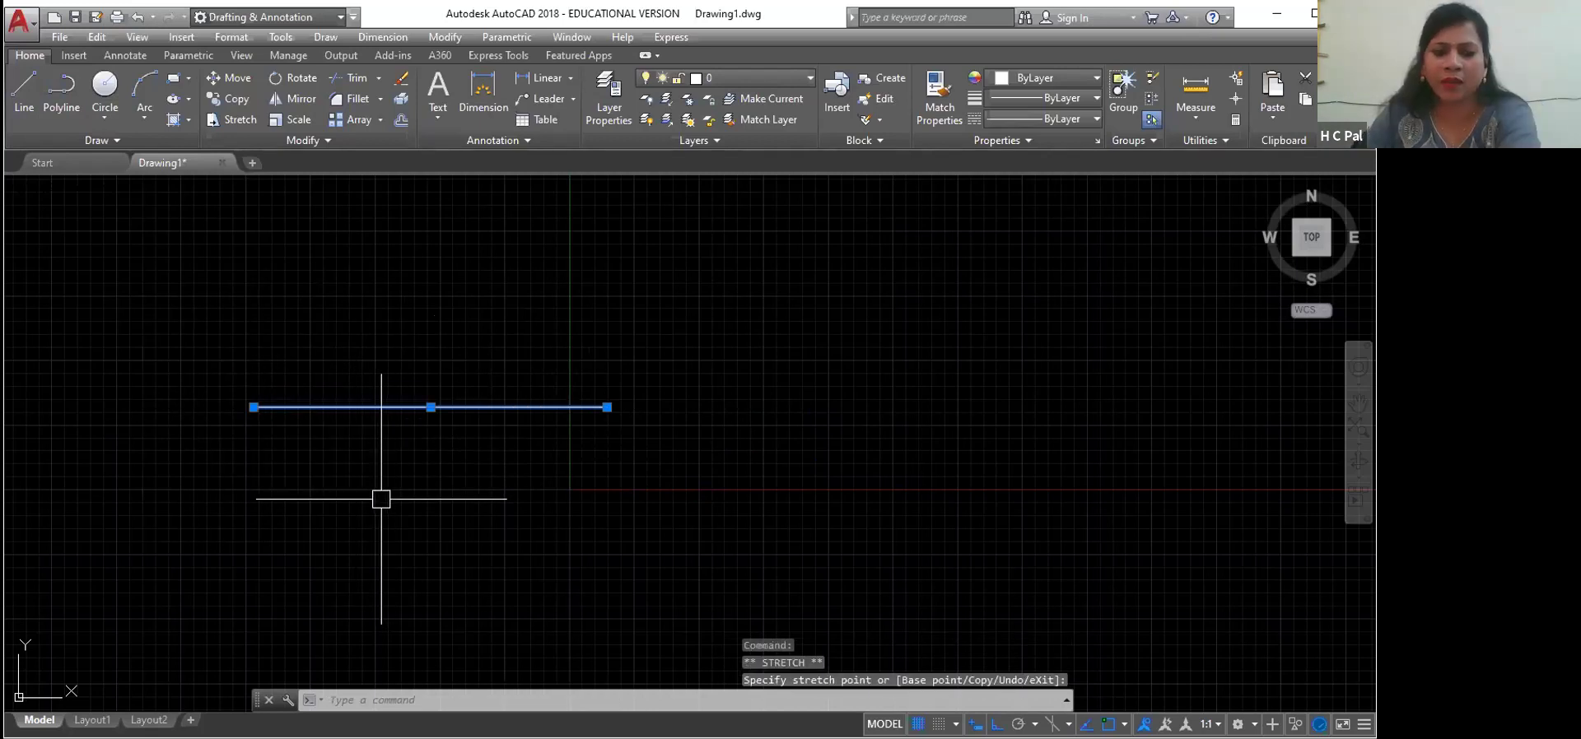
click(519, 335)
click(430, 419)
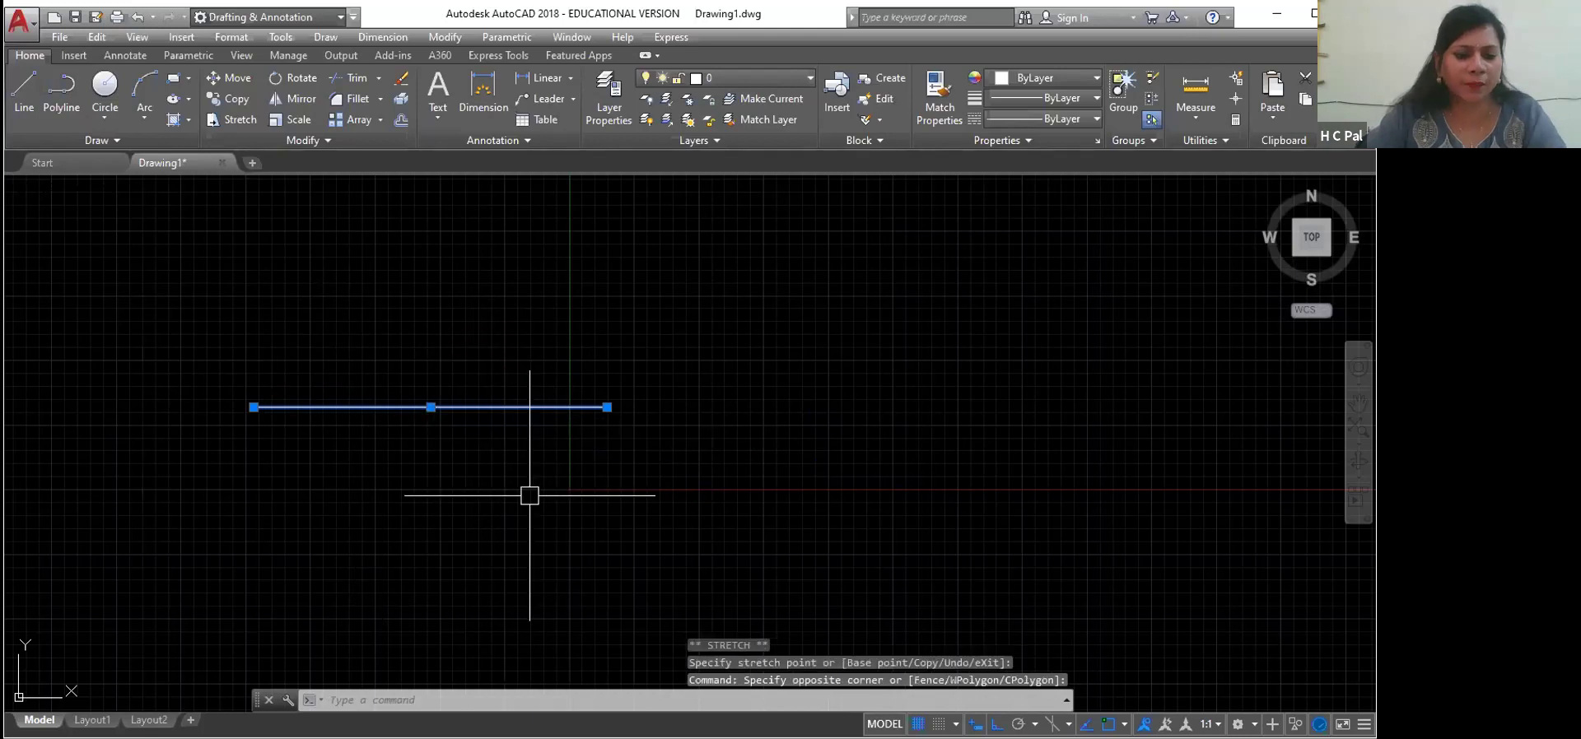
key(Escape)
Step: Reselect the horizontal line and stretch its left endpoint farther outward along the same direction
click(444, 407)
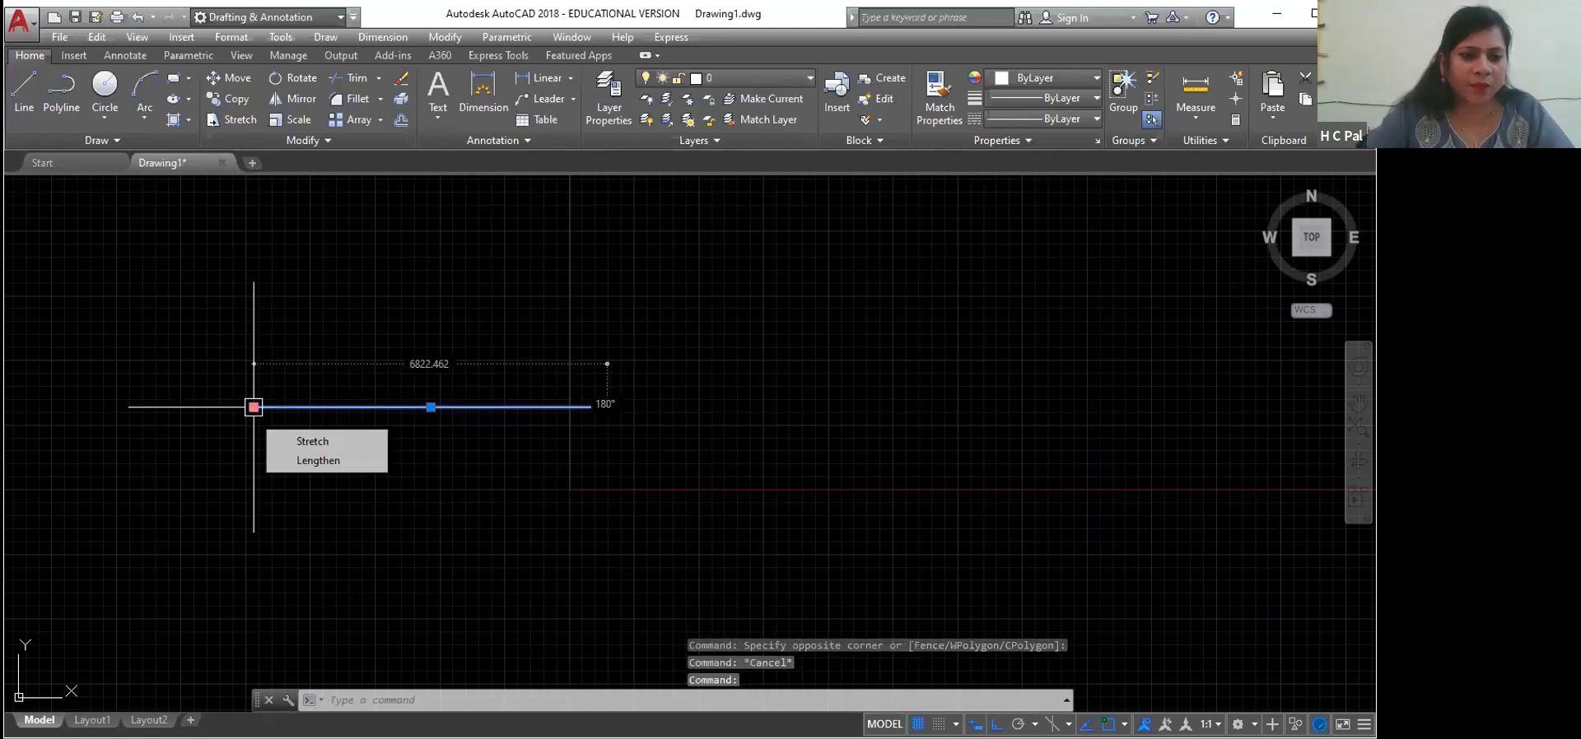
mouse_move(254, 407)
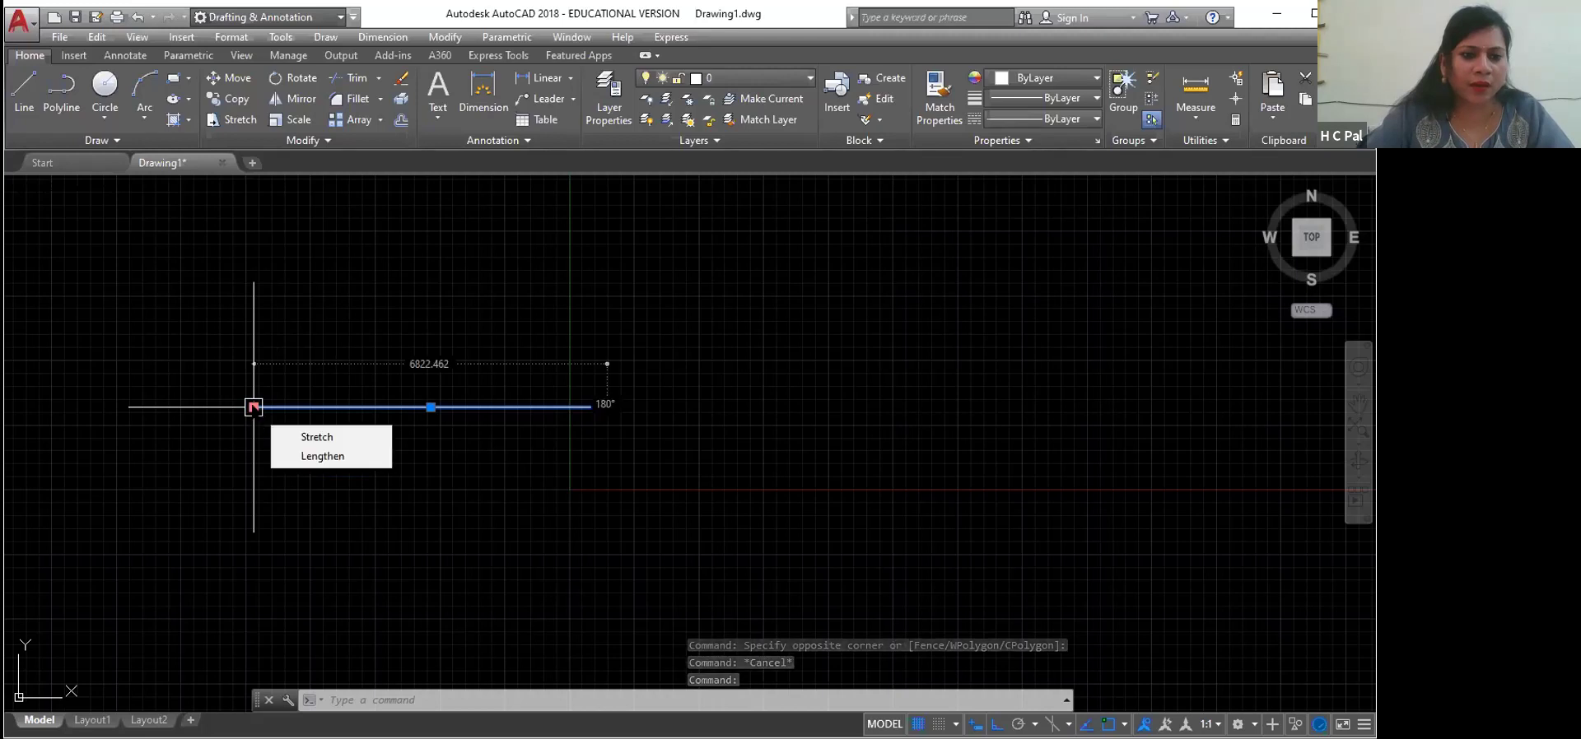
click(317, 438)
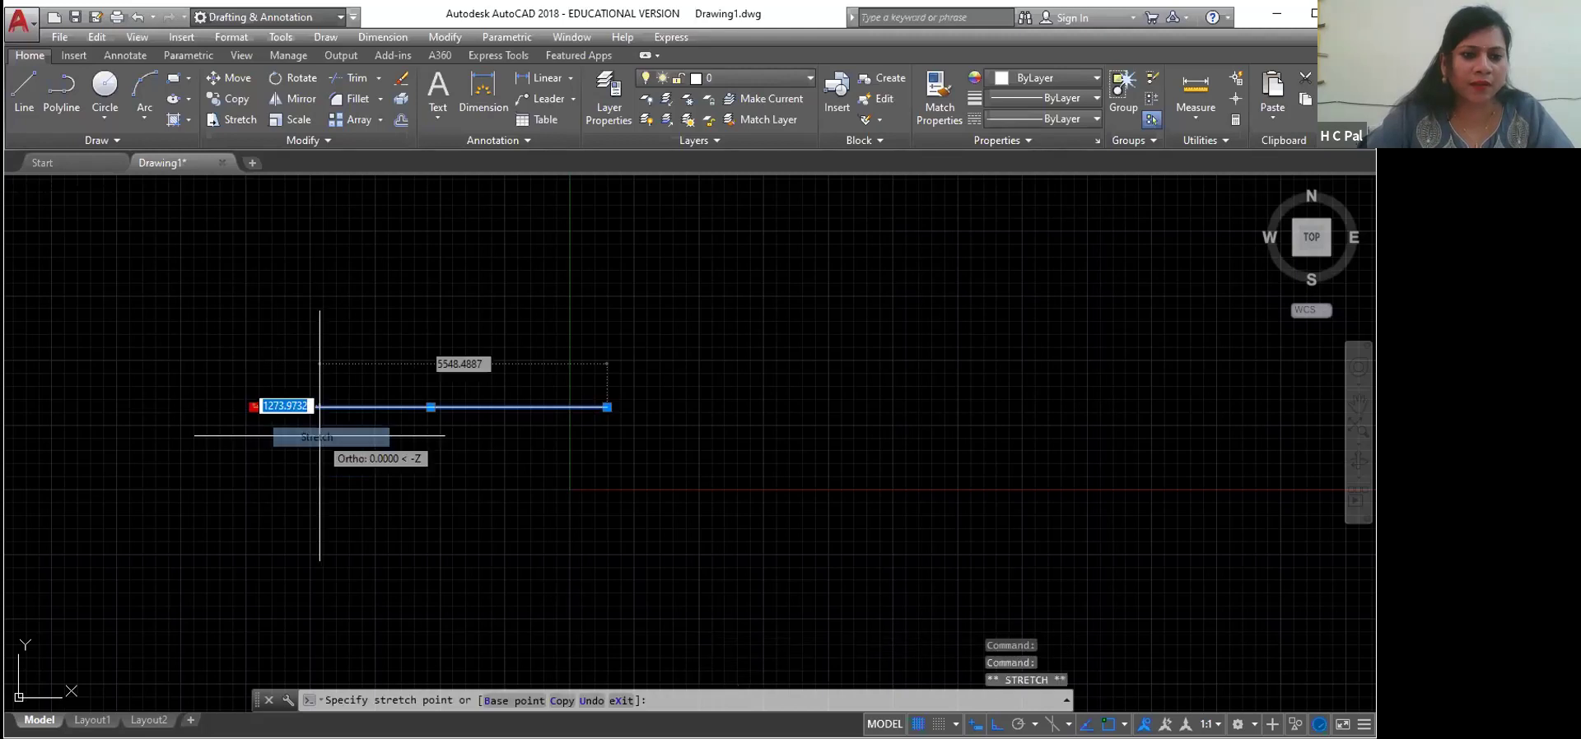
click(254, 406)
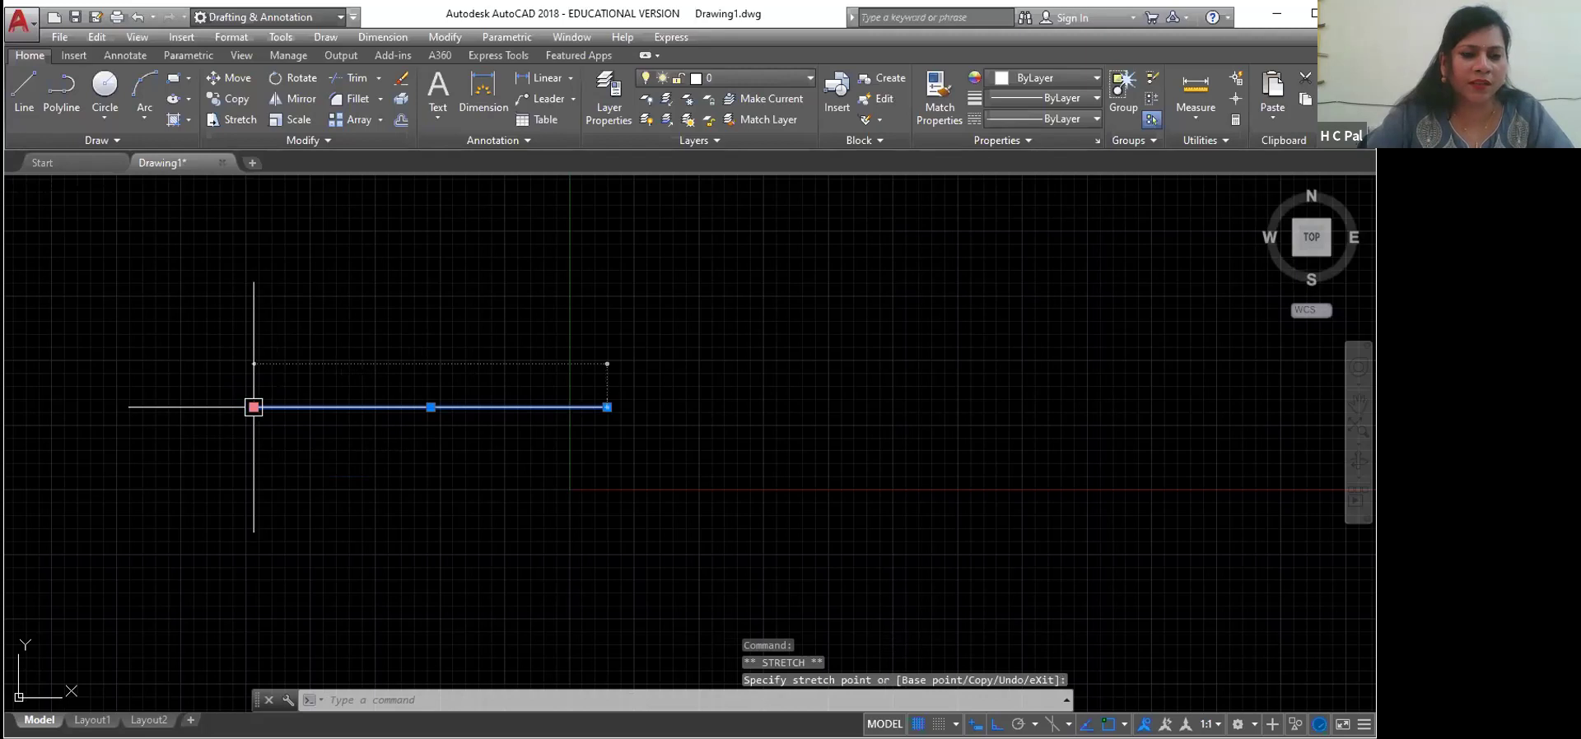
click(97, 407)
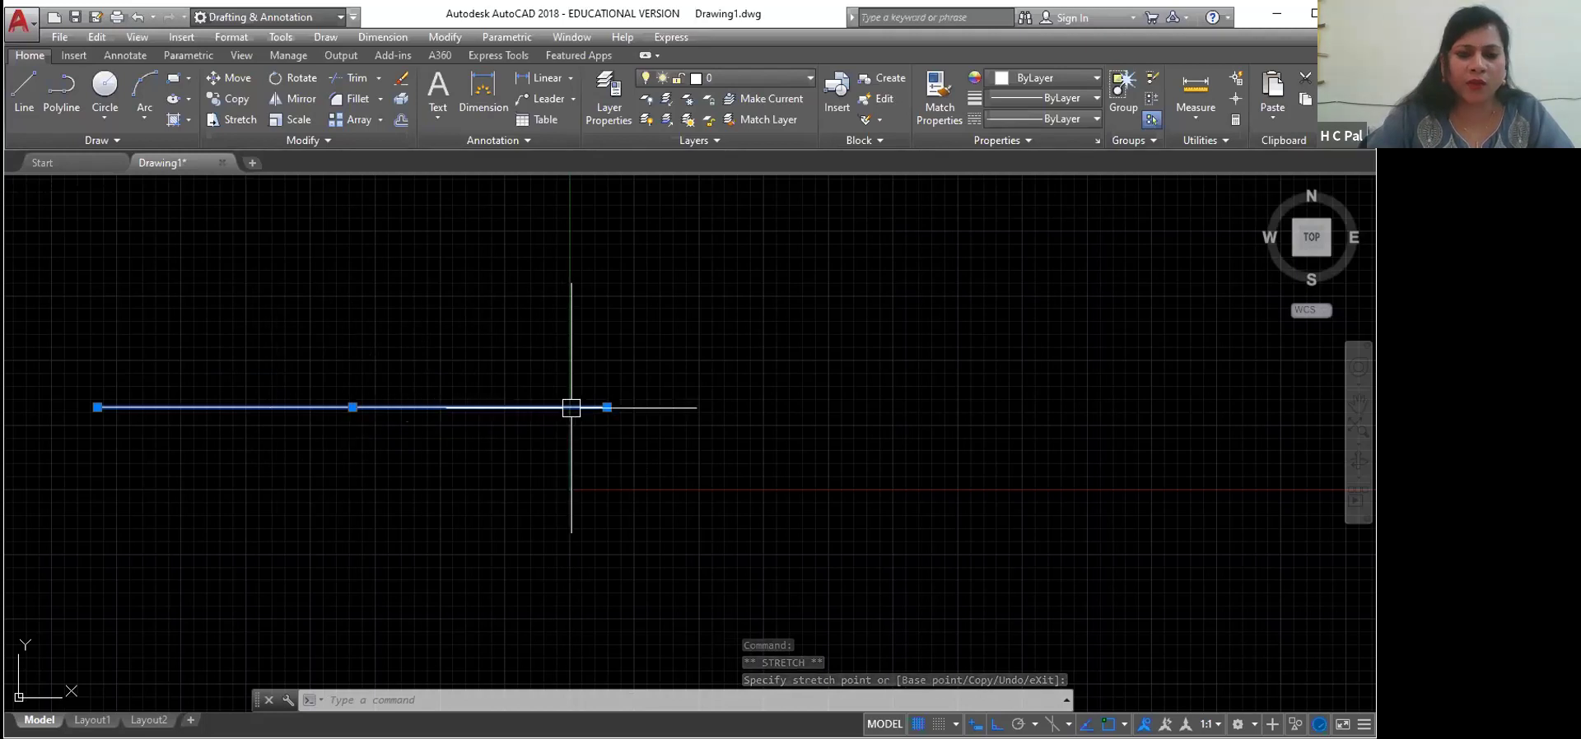
Step: Move the horizontal line along its own direction by its midpoint grip until its midpoint is just past the Y axis
click(352, 407)
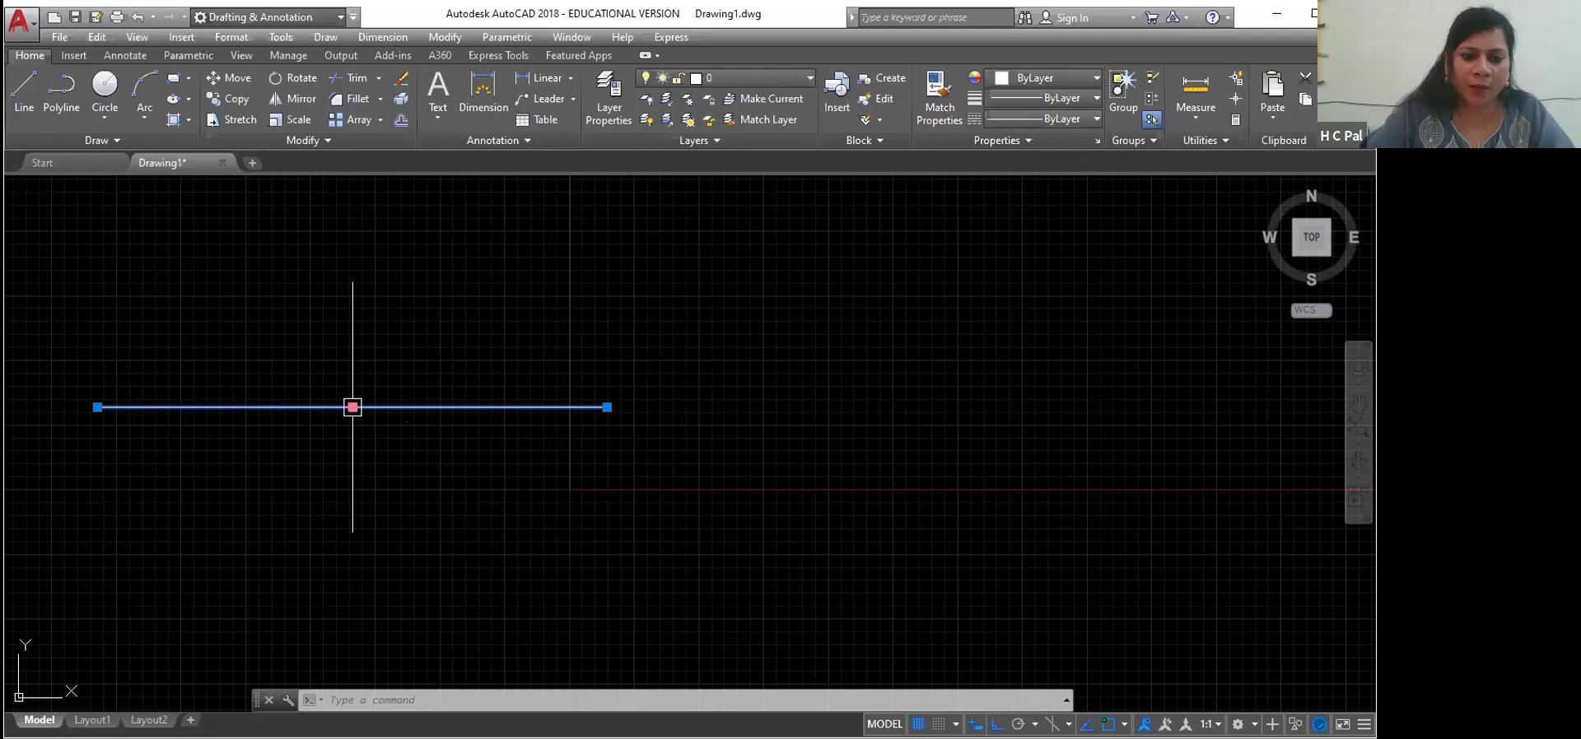
click(352, 407)
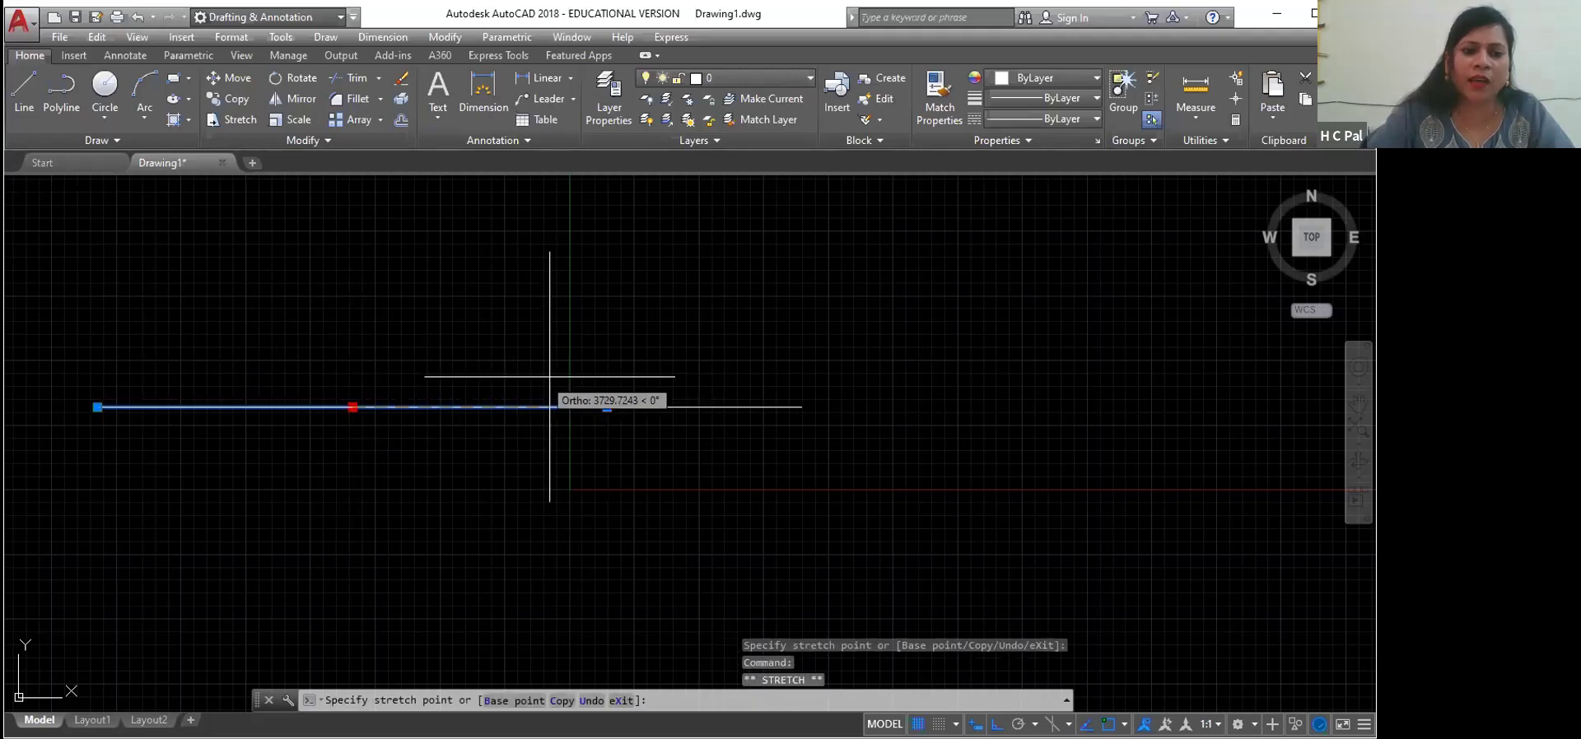
click(577, 321)
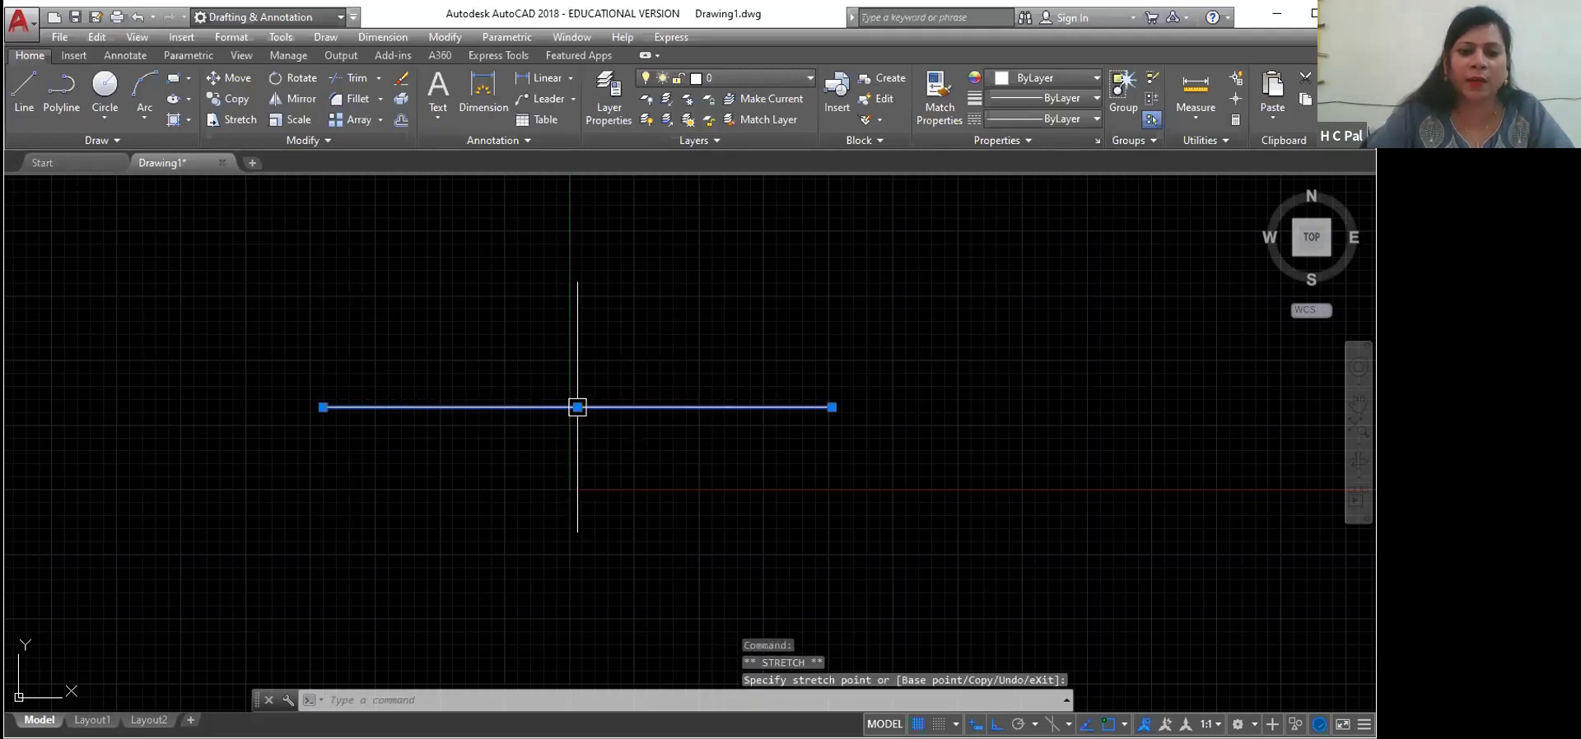
Step: Turn Ortho off and move the line leftward twice by its midpoint grip, about 4920 at 180° each time
click(578, 407)
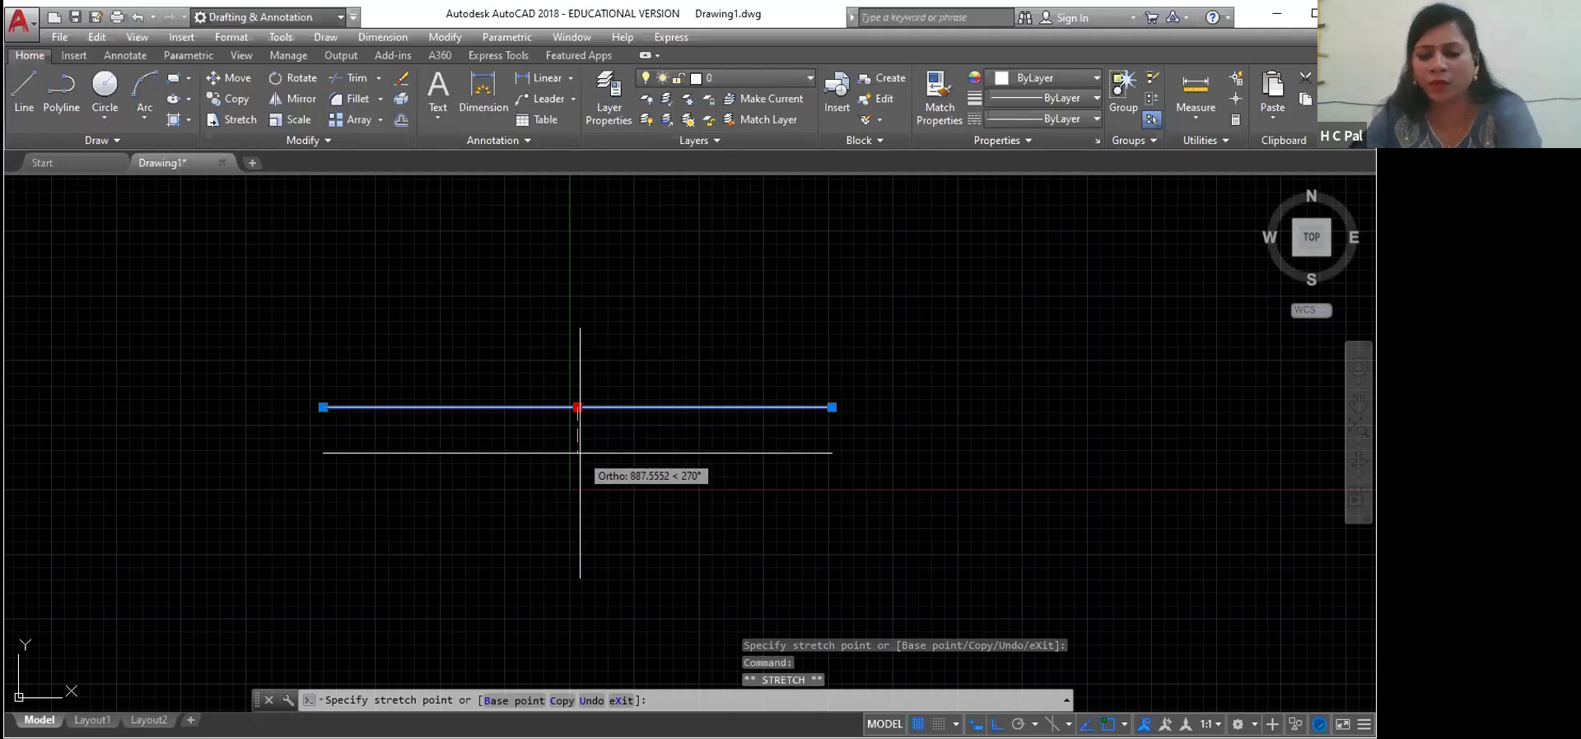
key(F8)
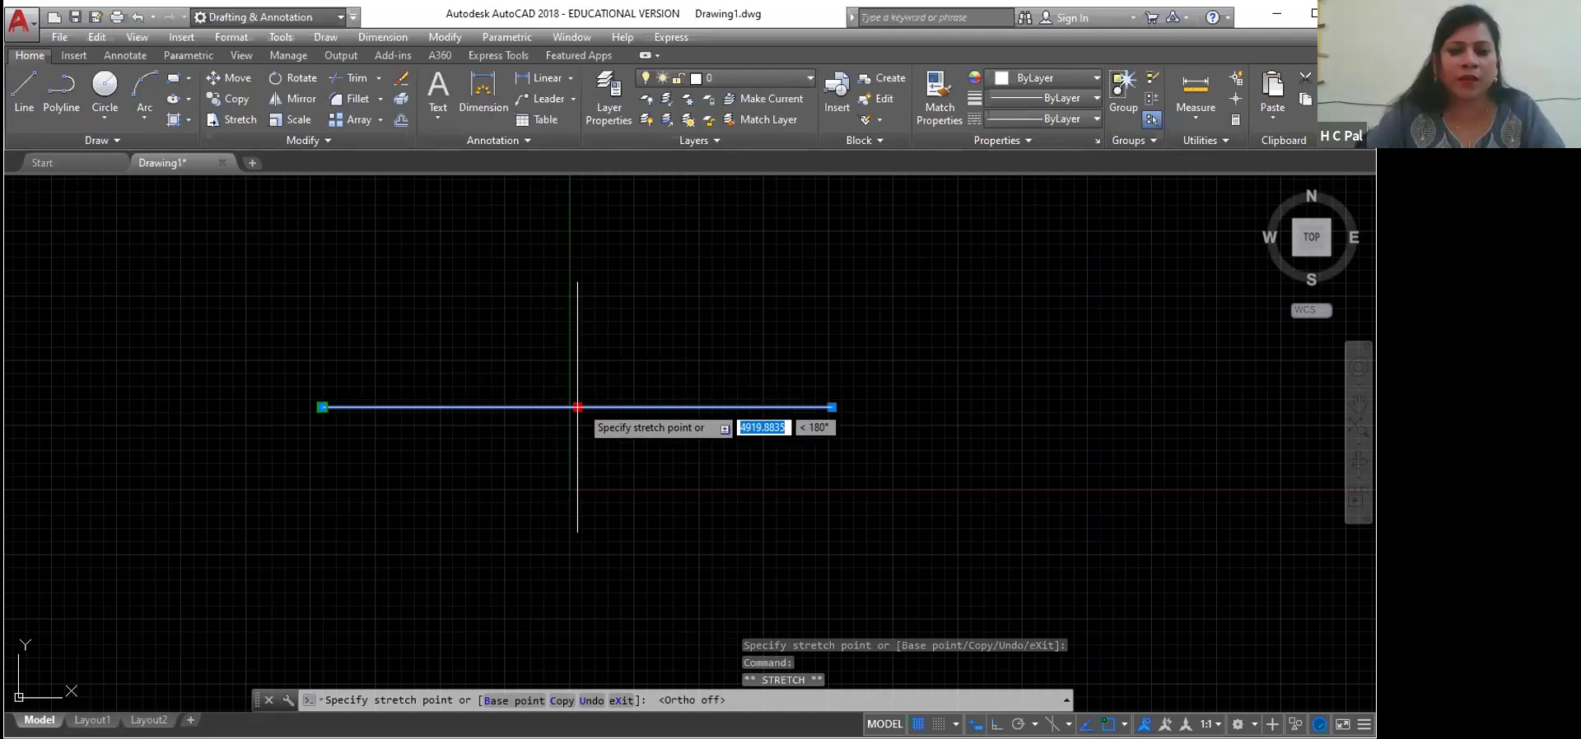
click(324, 407)
click(323, 407)
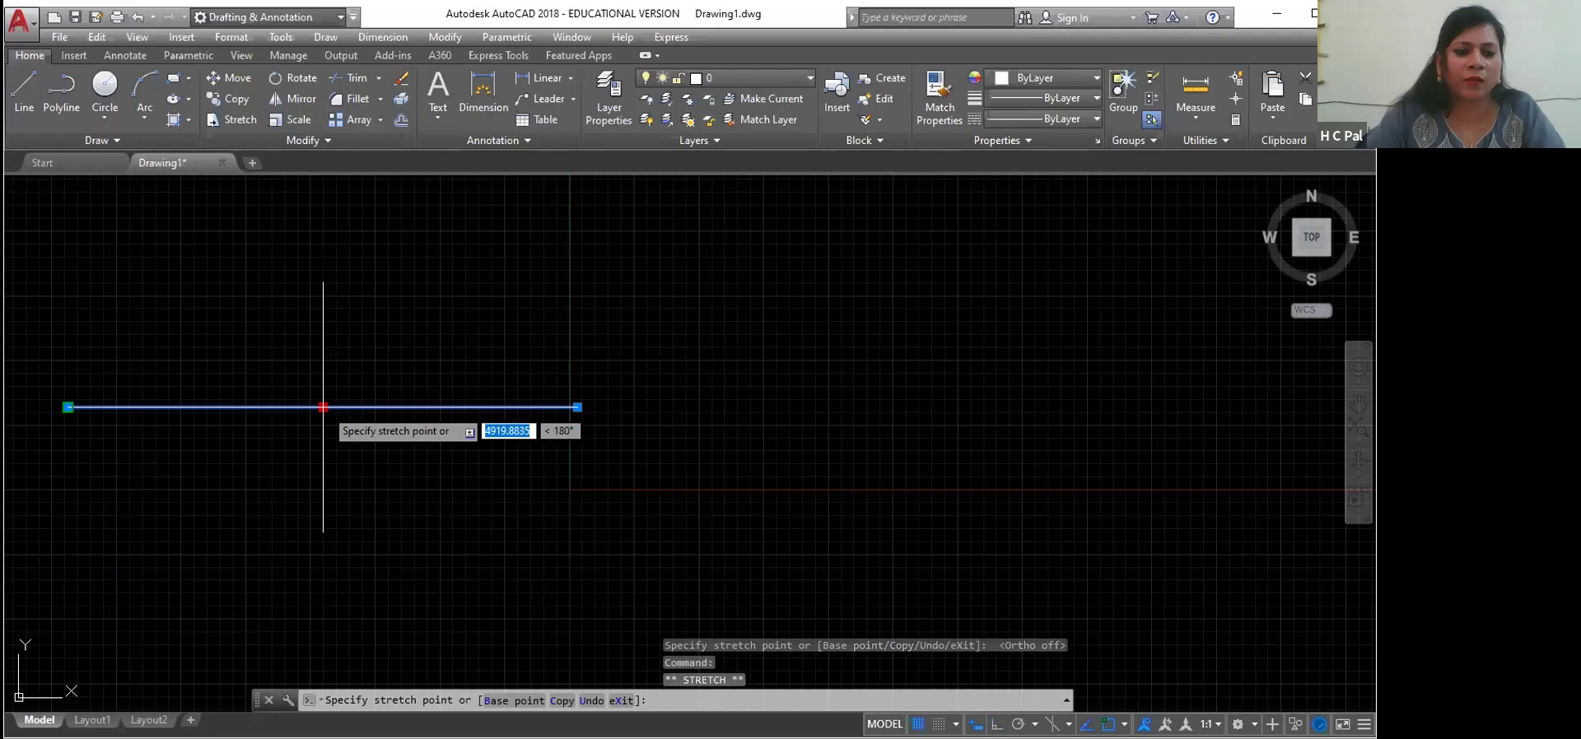
click(322, 407)
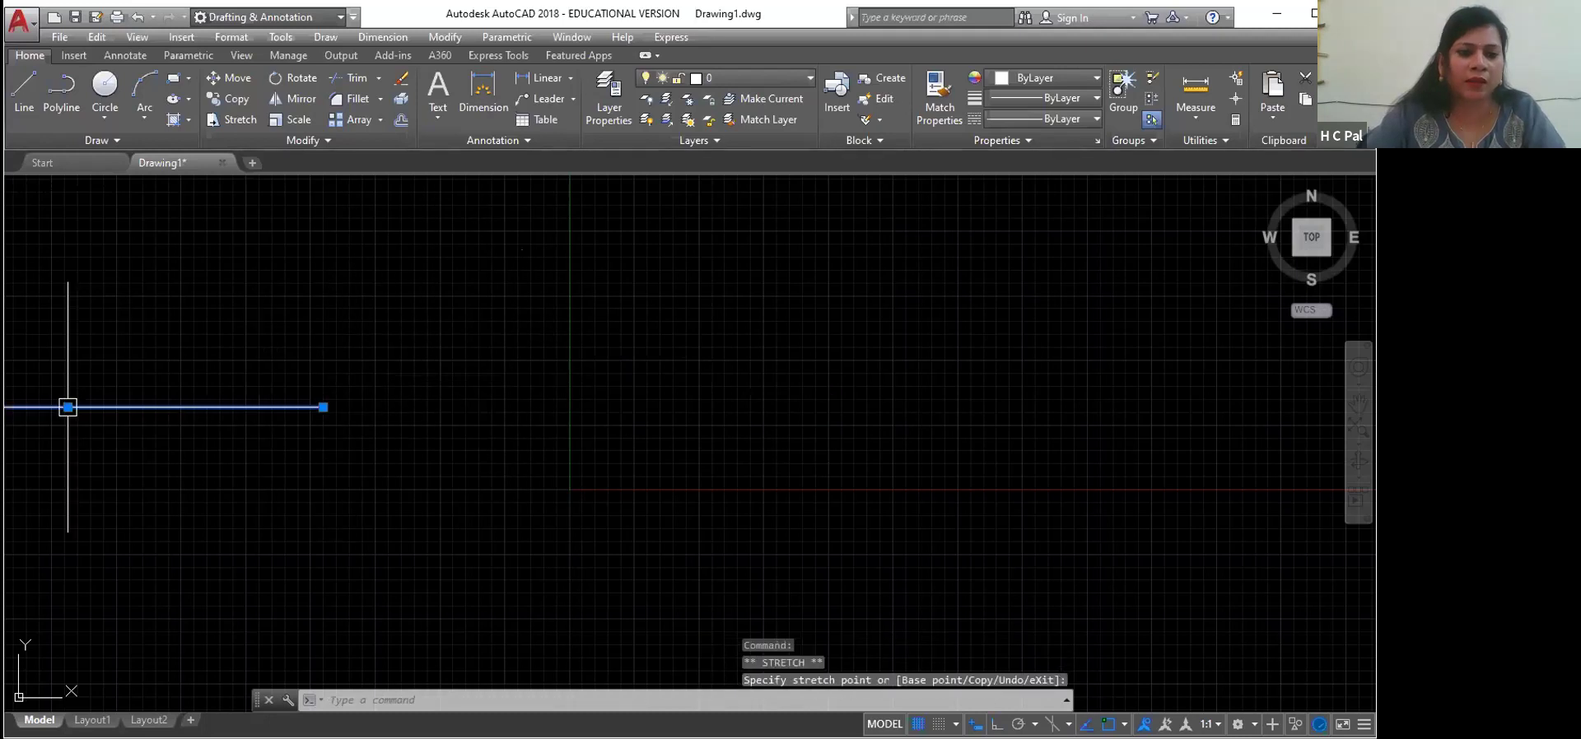
Step: Reposition the line freely four times by its midpoint grip, ending well above the X axis with its midpoint past the Y axis
click(67, 407)
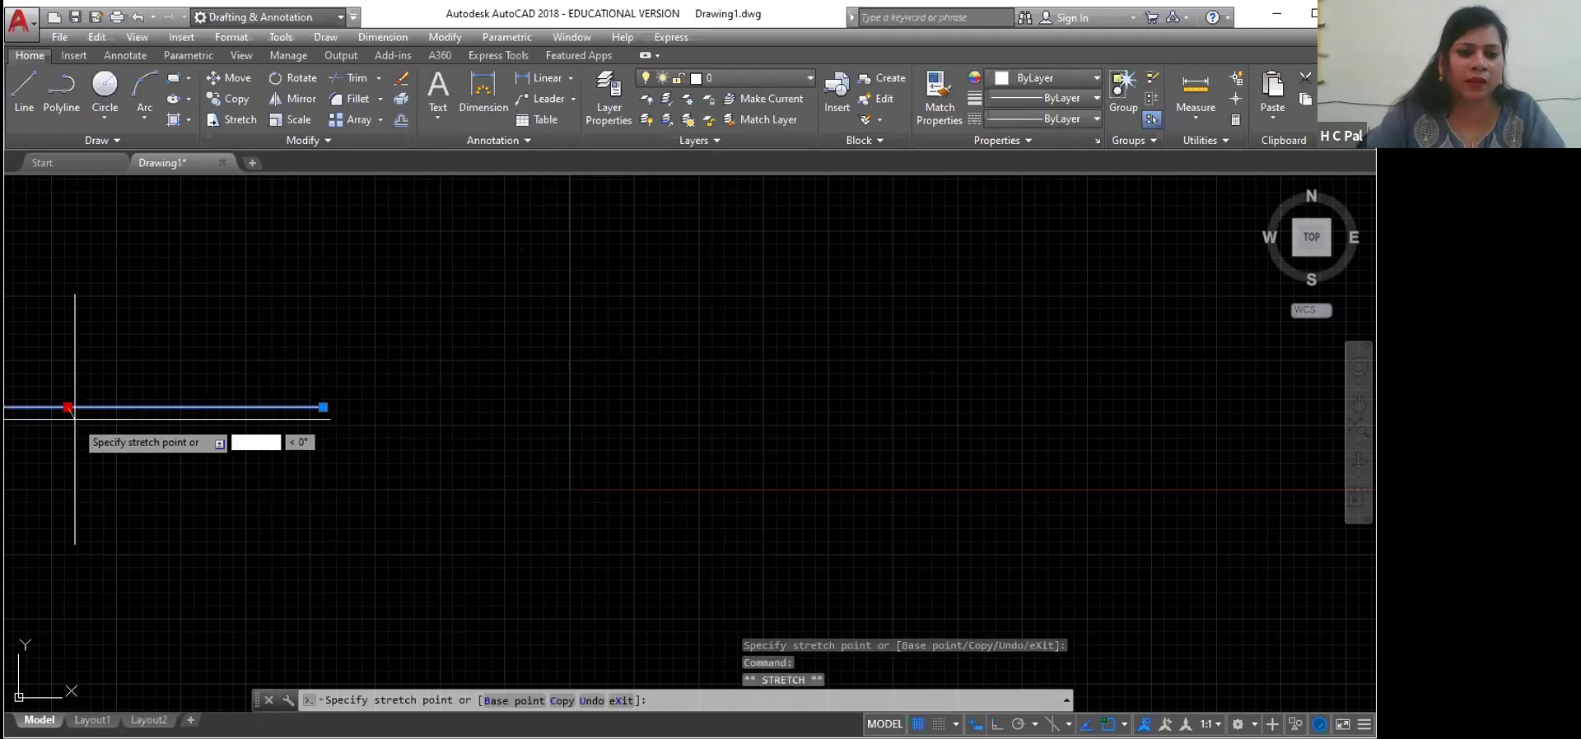
click(361, 492)
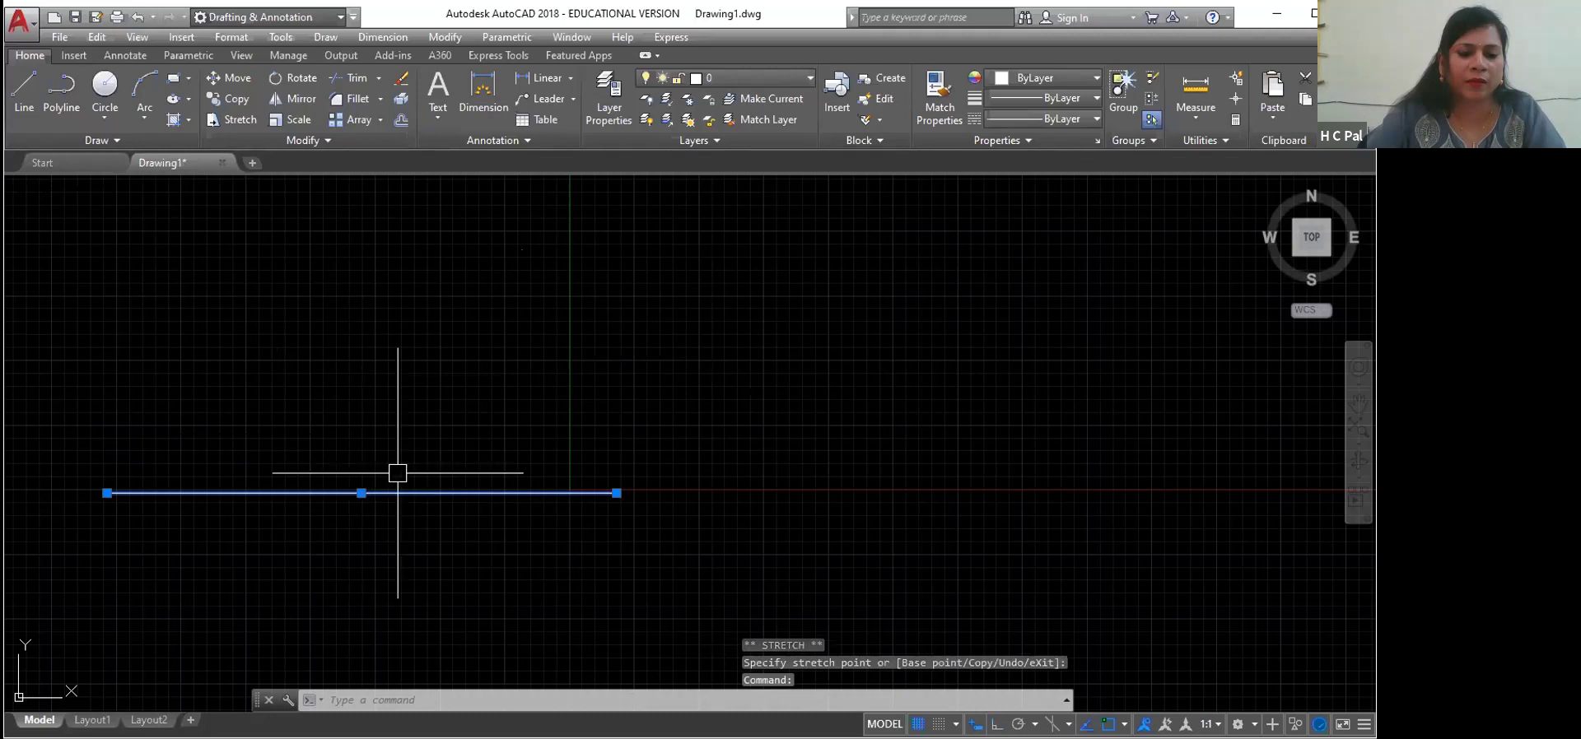
click(361, 493)
click(576, 331)
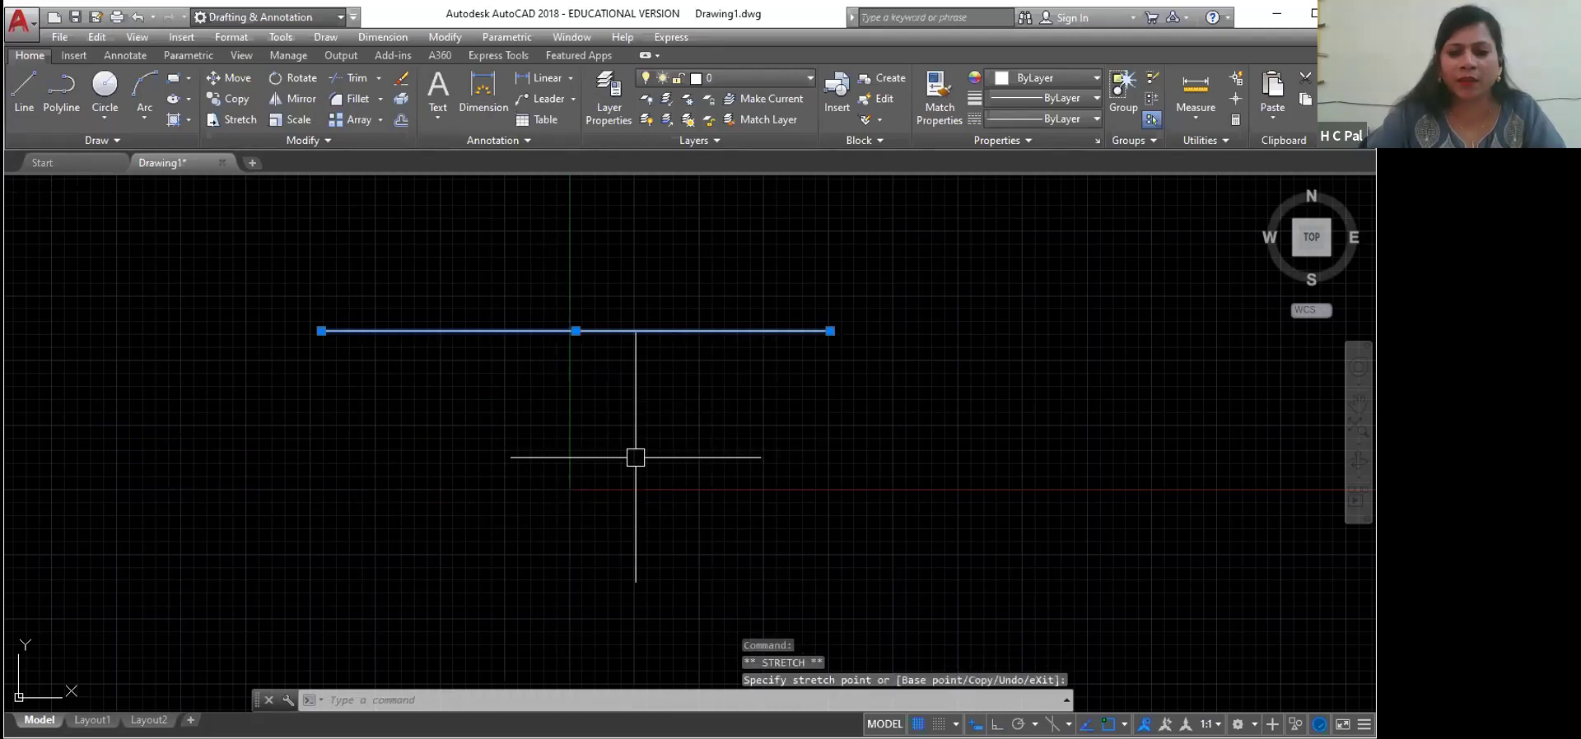
click(575, 331)
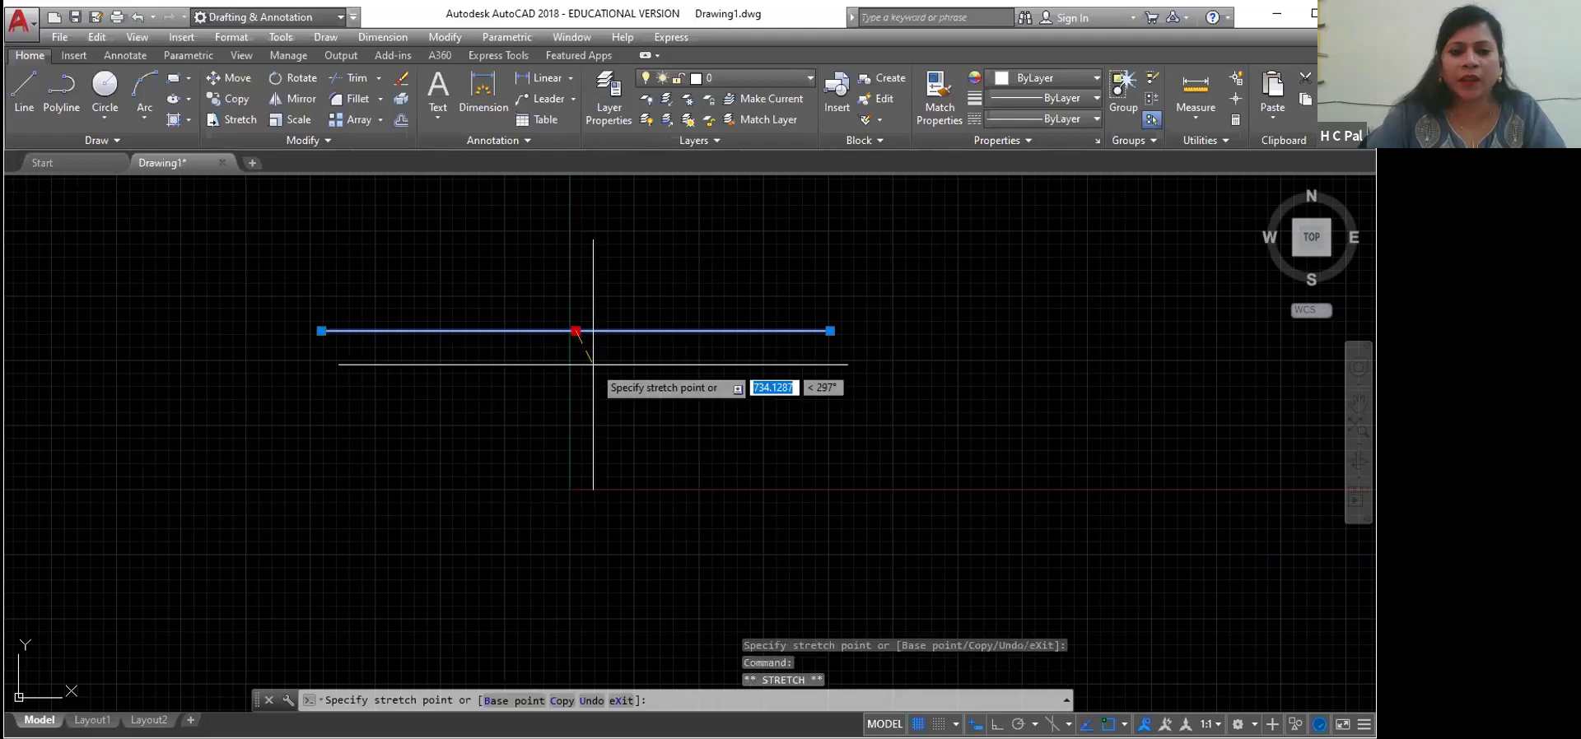
click(602, 452)
click(603, 452)
click(637, 329)
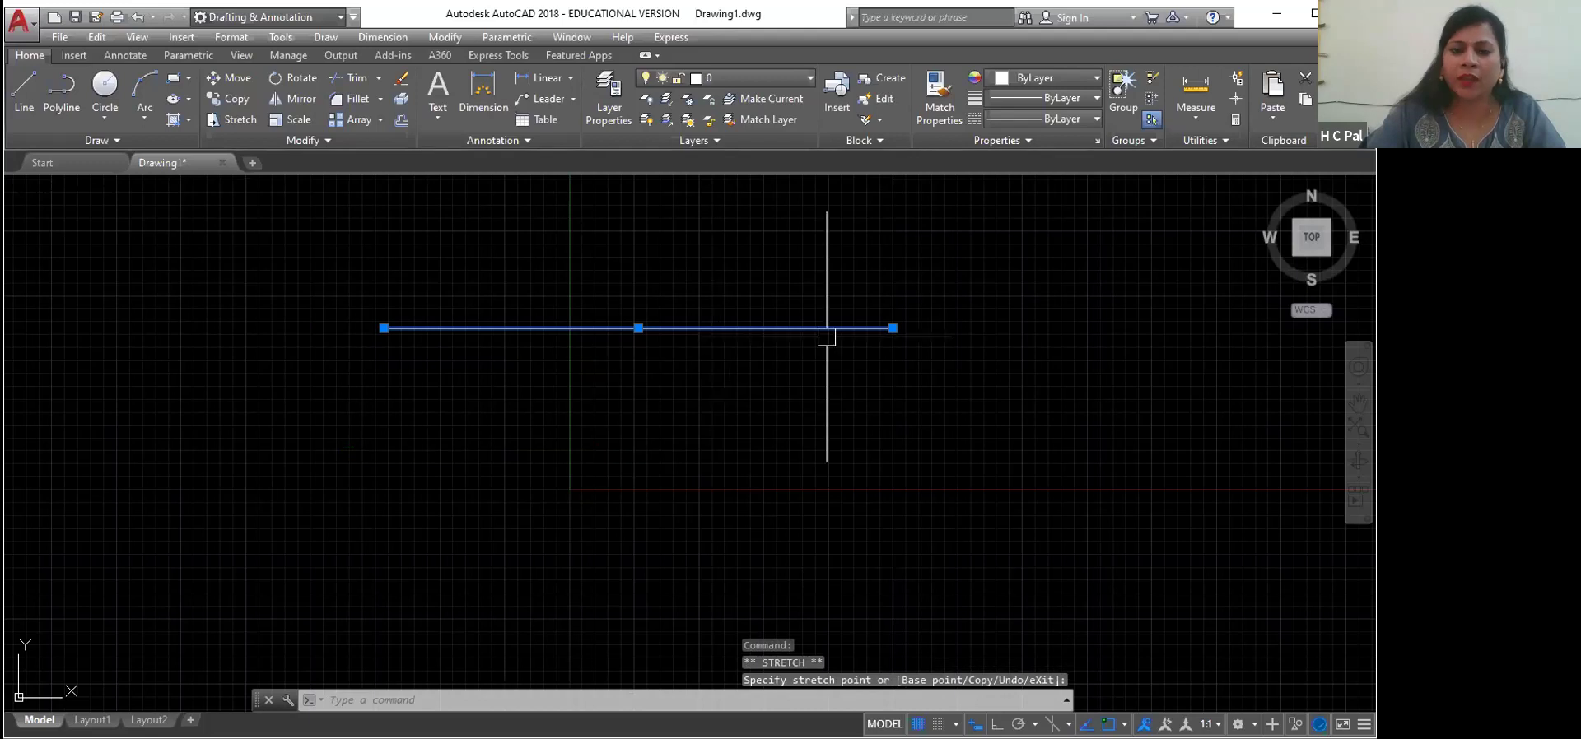
Step: Stretch the line's right endpoint horizontally outward by its grip until the line is about 13050 long
mouse_move(894, 329)
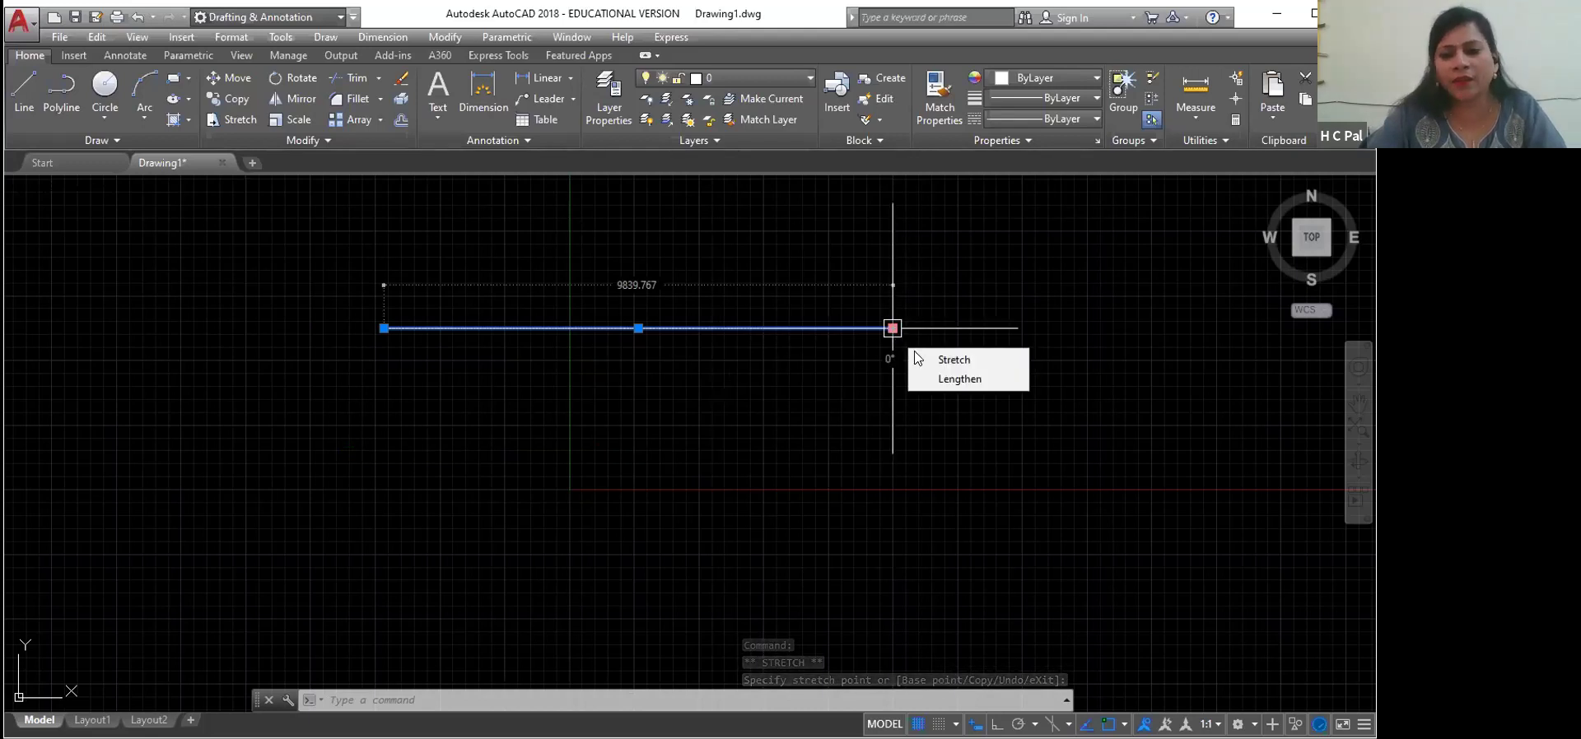
click(892, 328)
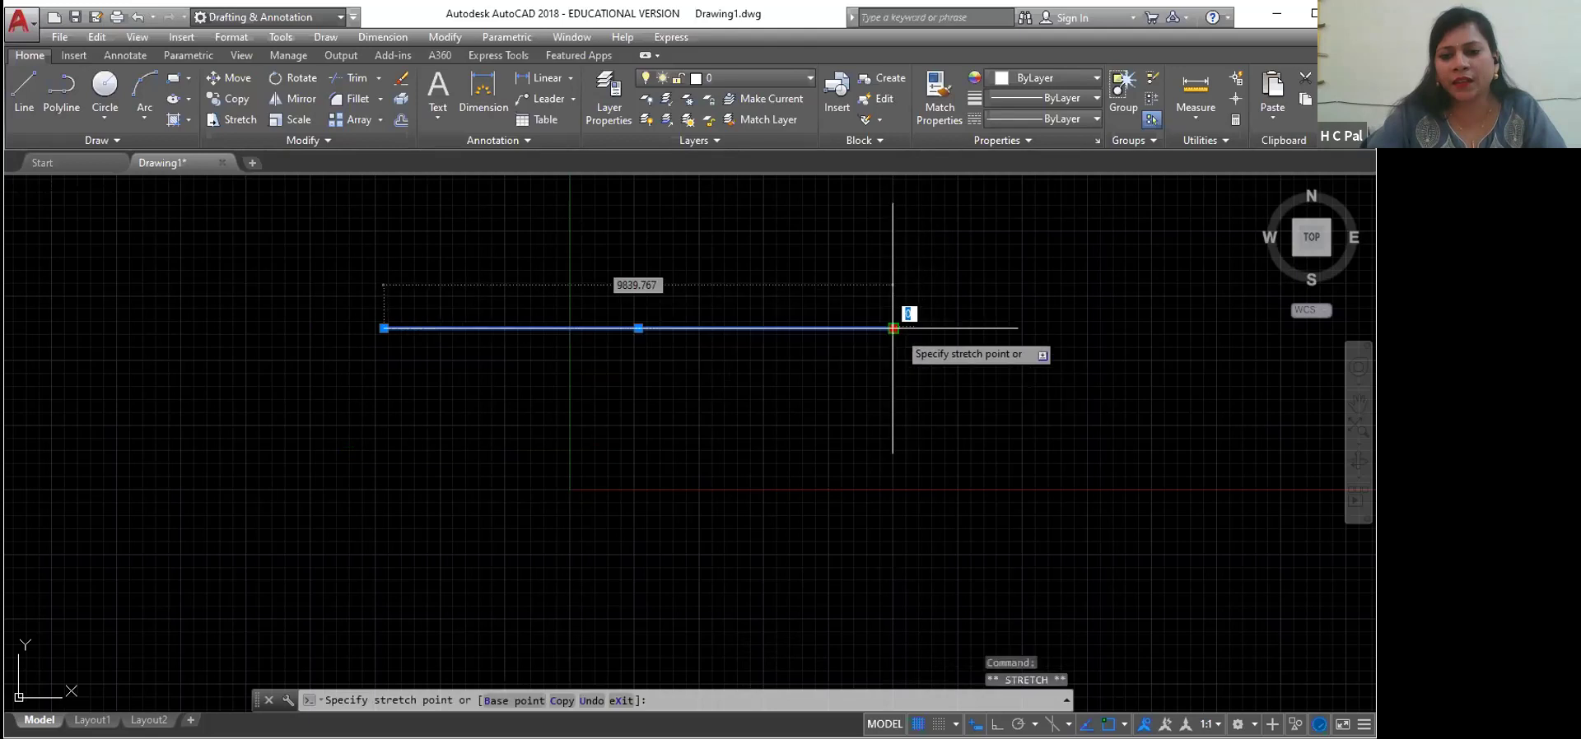
click(1059, 329)
Step: Try to stretch the line's right endpoint back along the line toward its left endpoint
mouse_move(1059, 329)
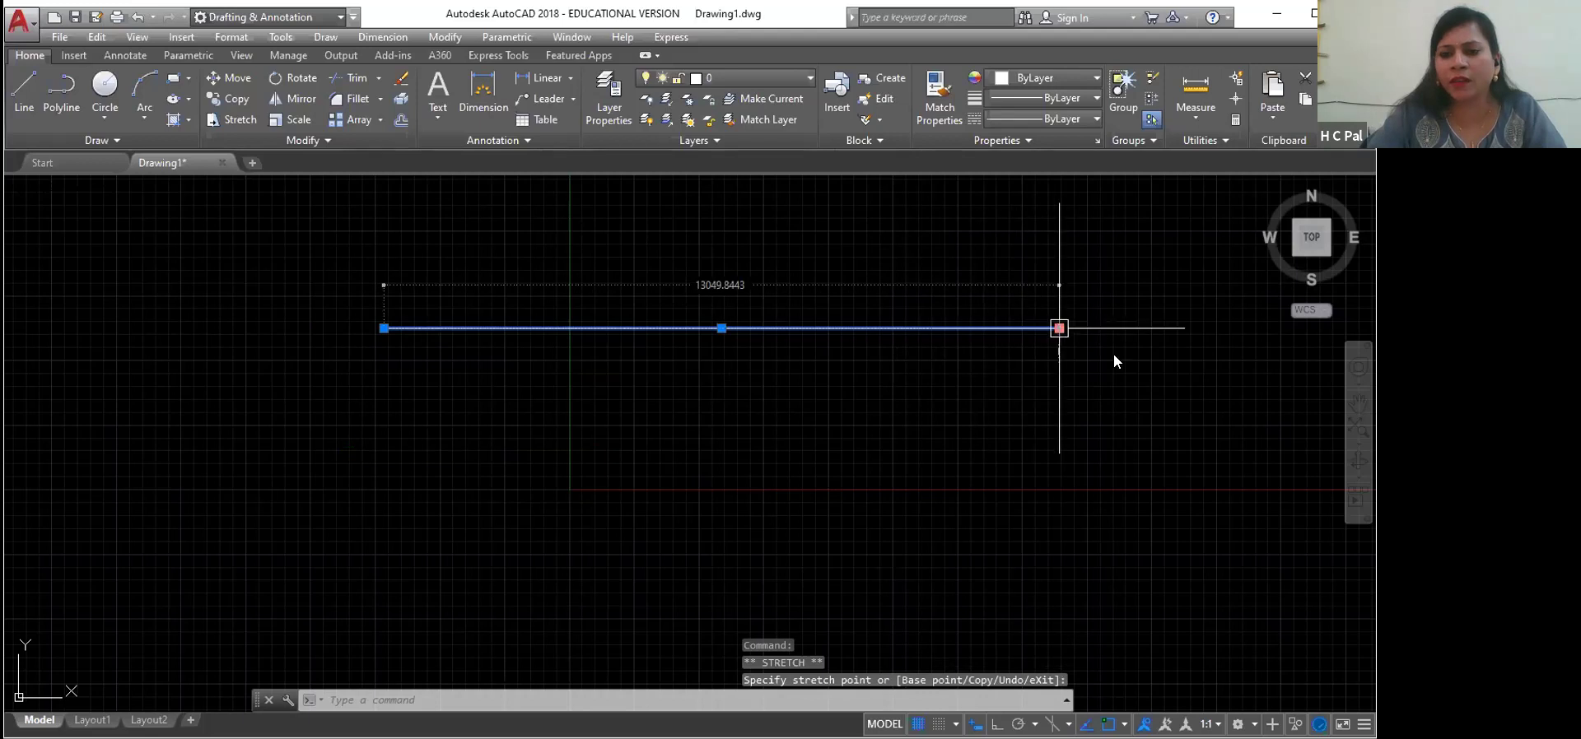
click(1058, 329)
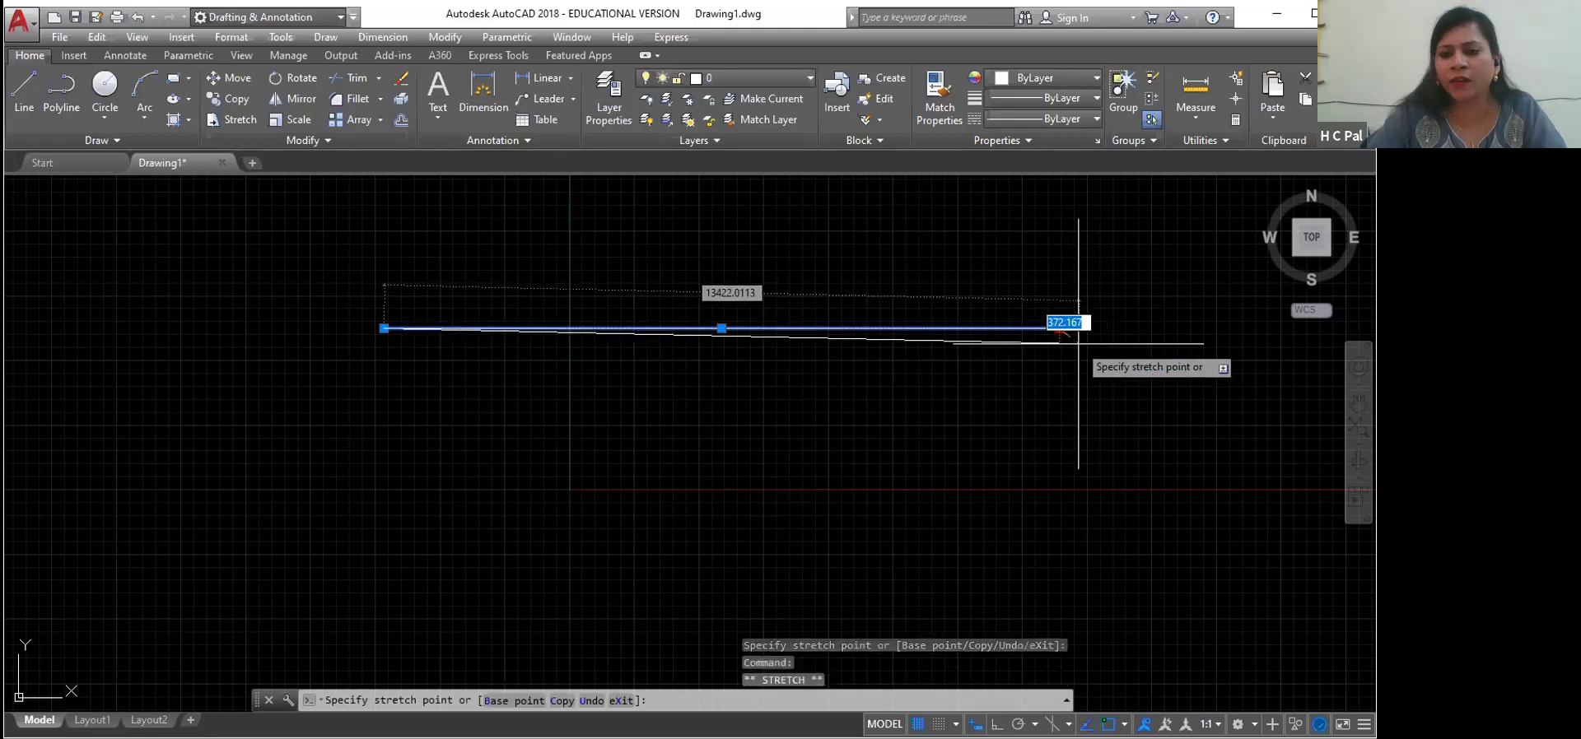
click(644, 329)
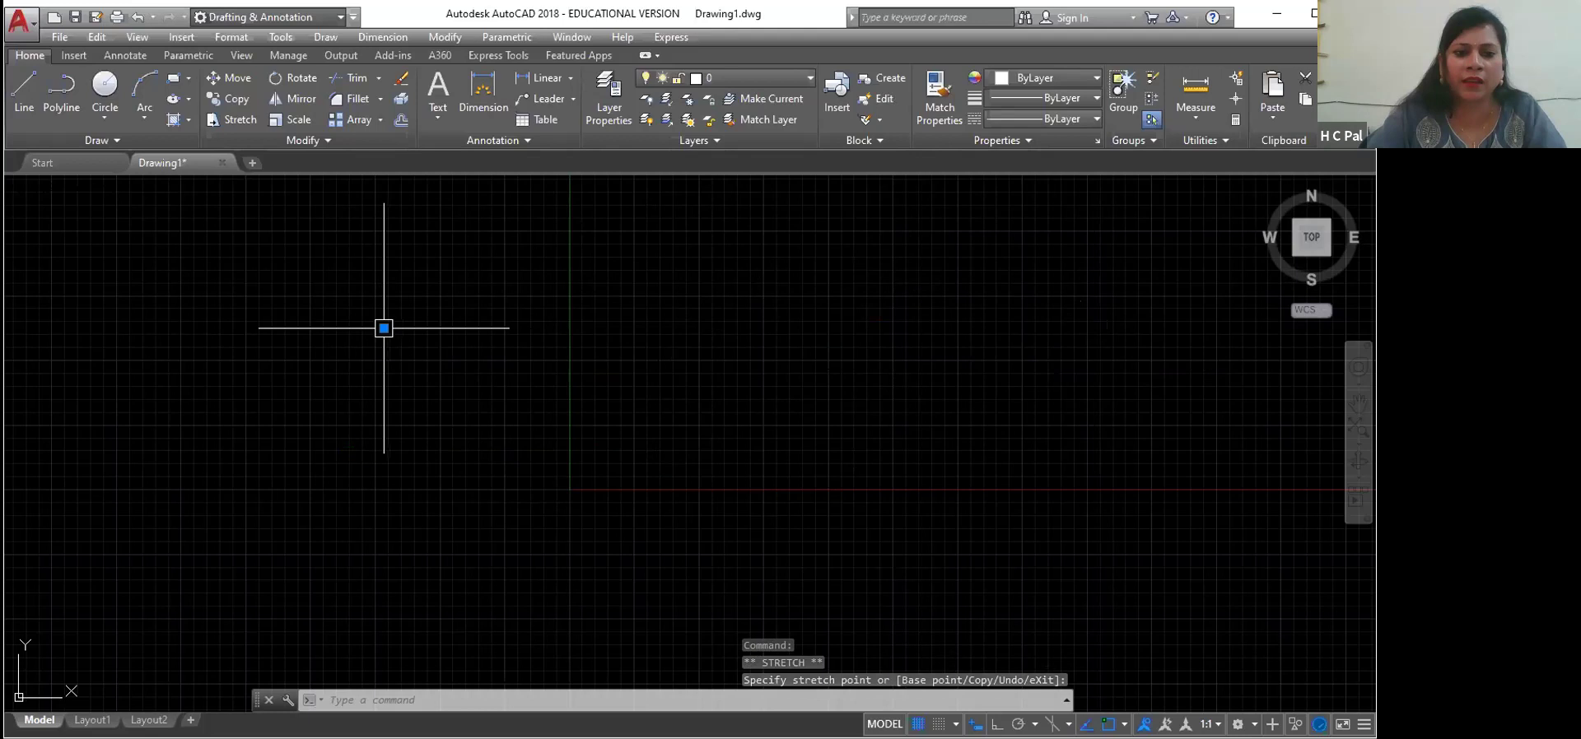
Step: Close the stray selection windows and undo the last grip edit of the line
click(475, 330)
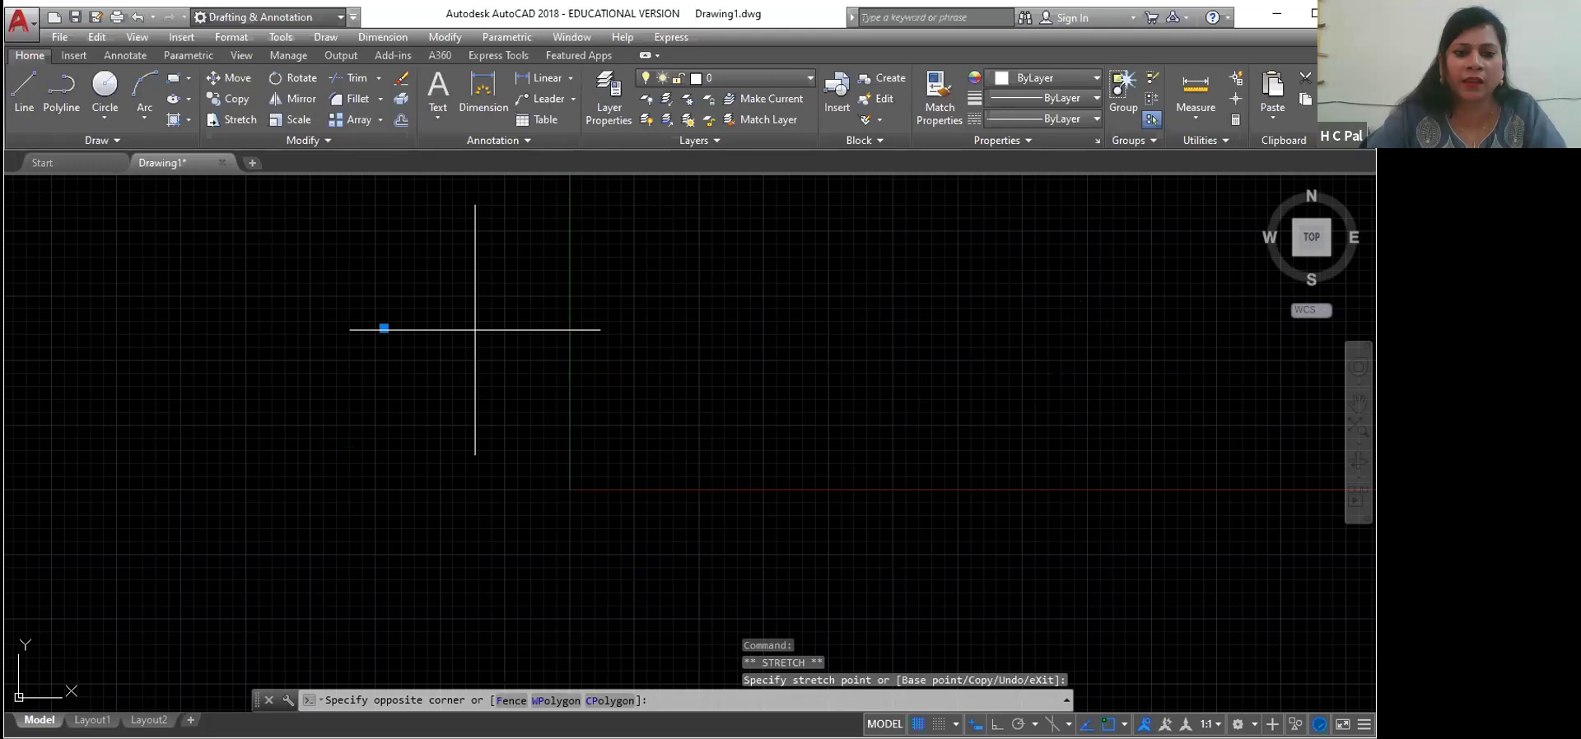
key(ctrl+z)
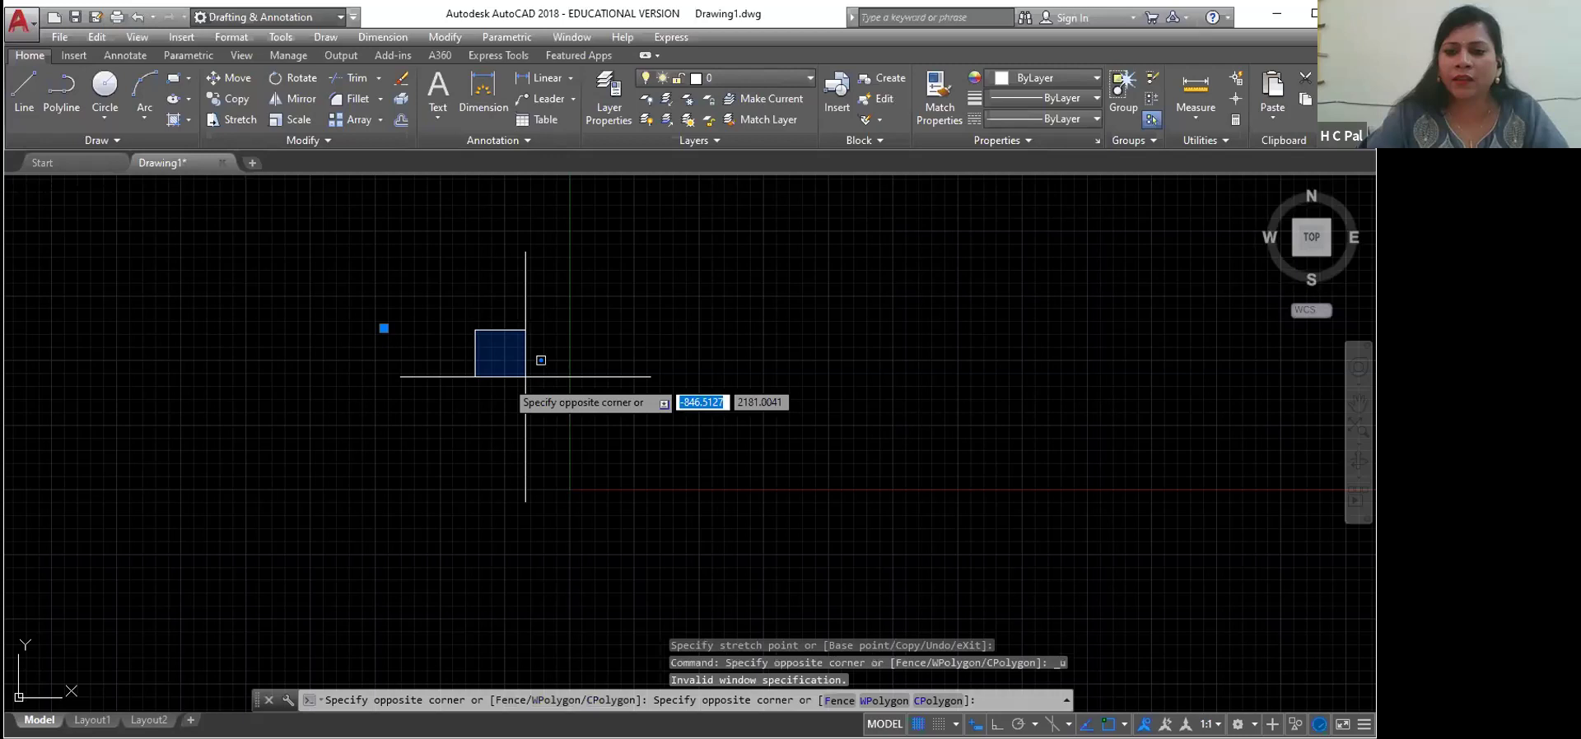
click(526, 377)
key(ctrl+z)
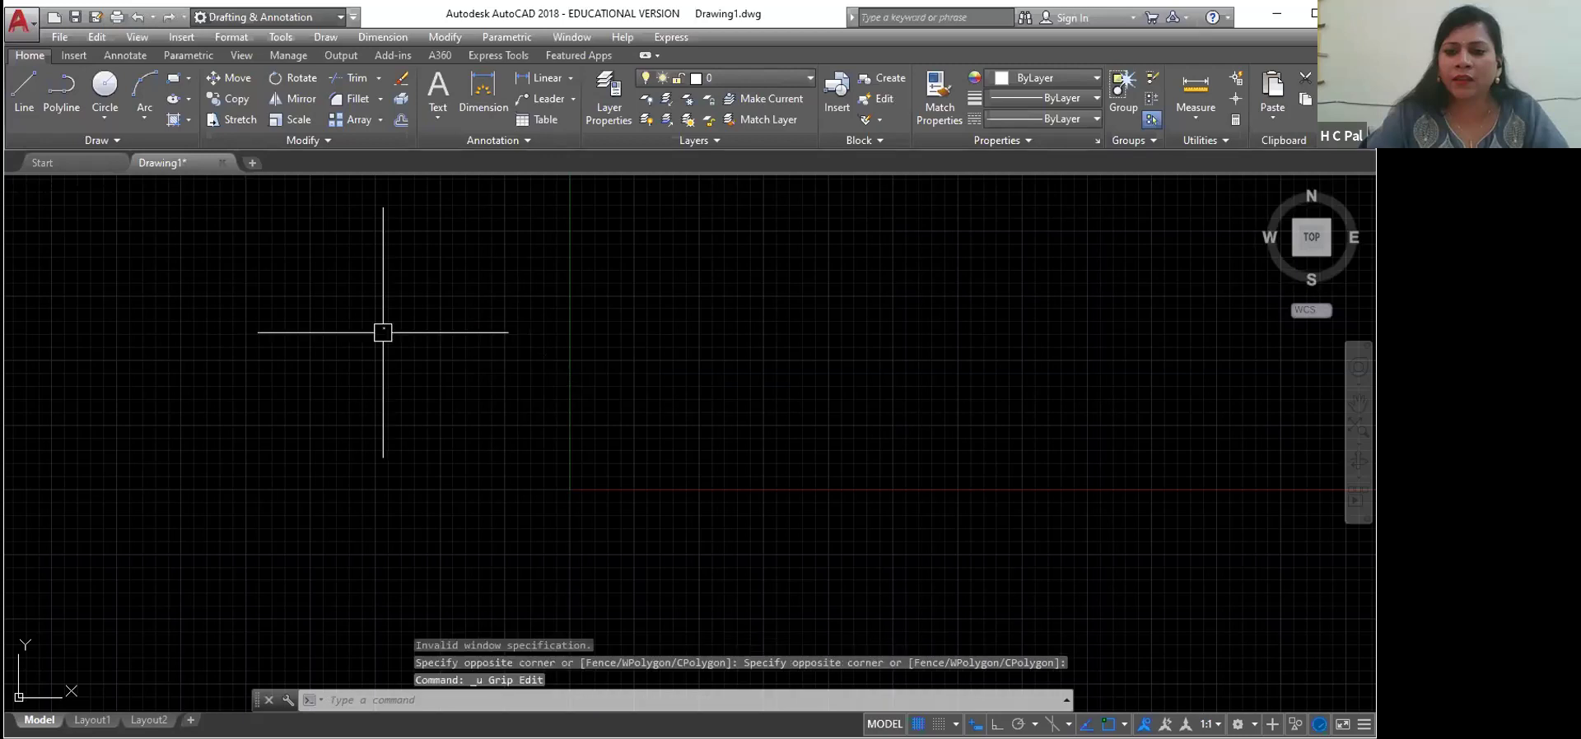
Step: Reselect the line and stretch its right endpoint inward until the line is about 11457 long
click(383, 331)
click(1059, 328)
click(976, 329)
click(977, 328)
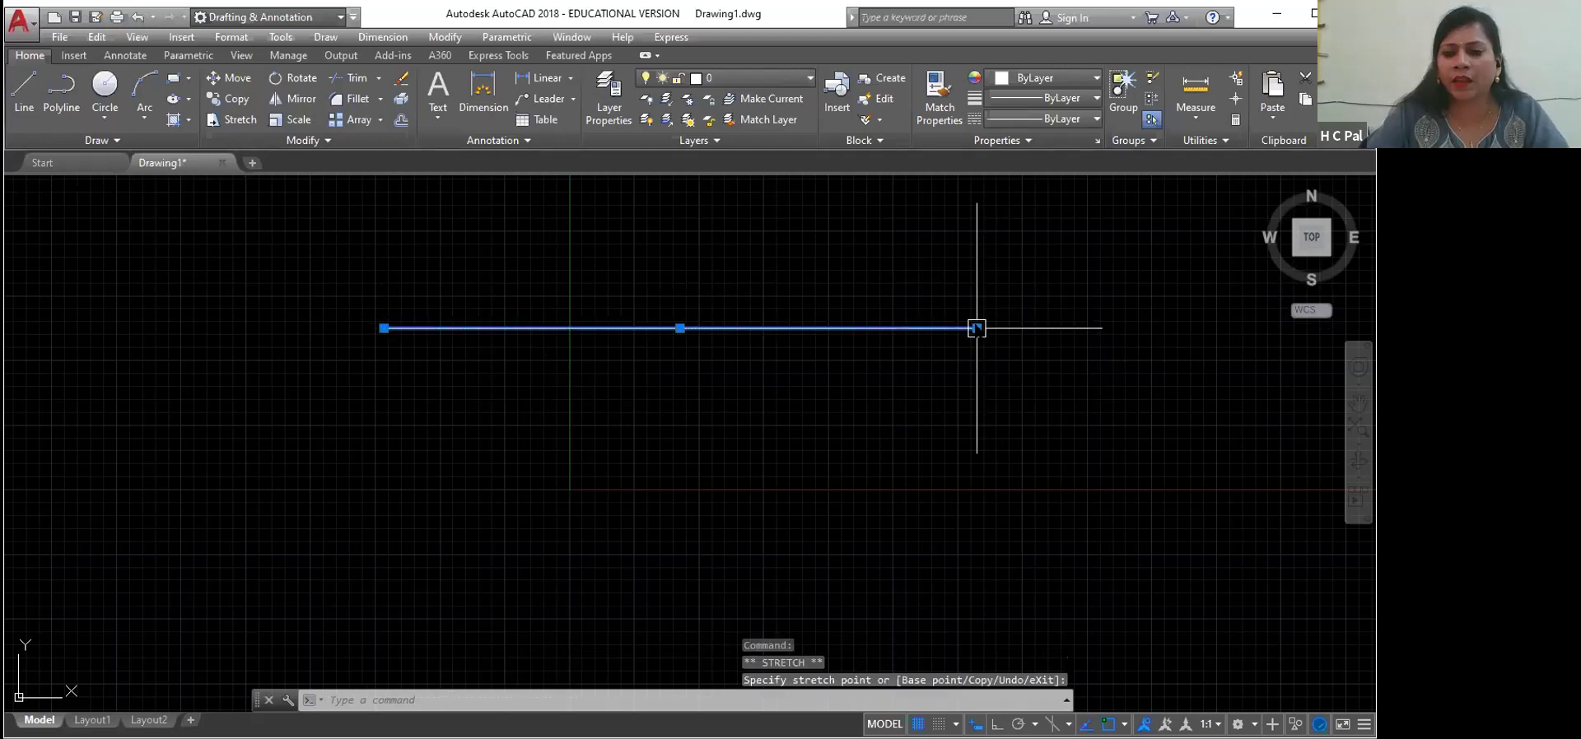
Step: Stretch the line's right endpoint inward and upward by its grip so the line slopes gently upward
mouse_move(977, 328)
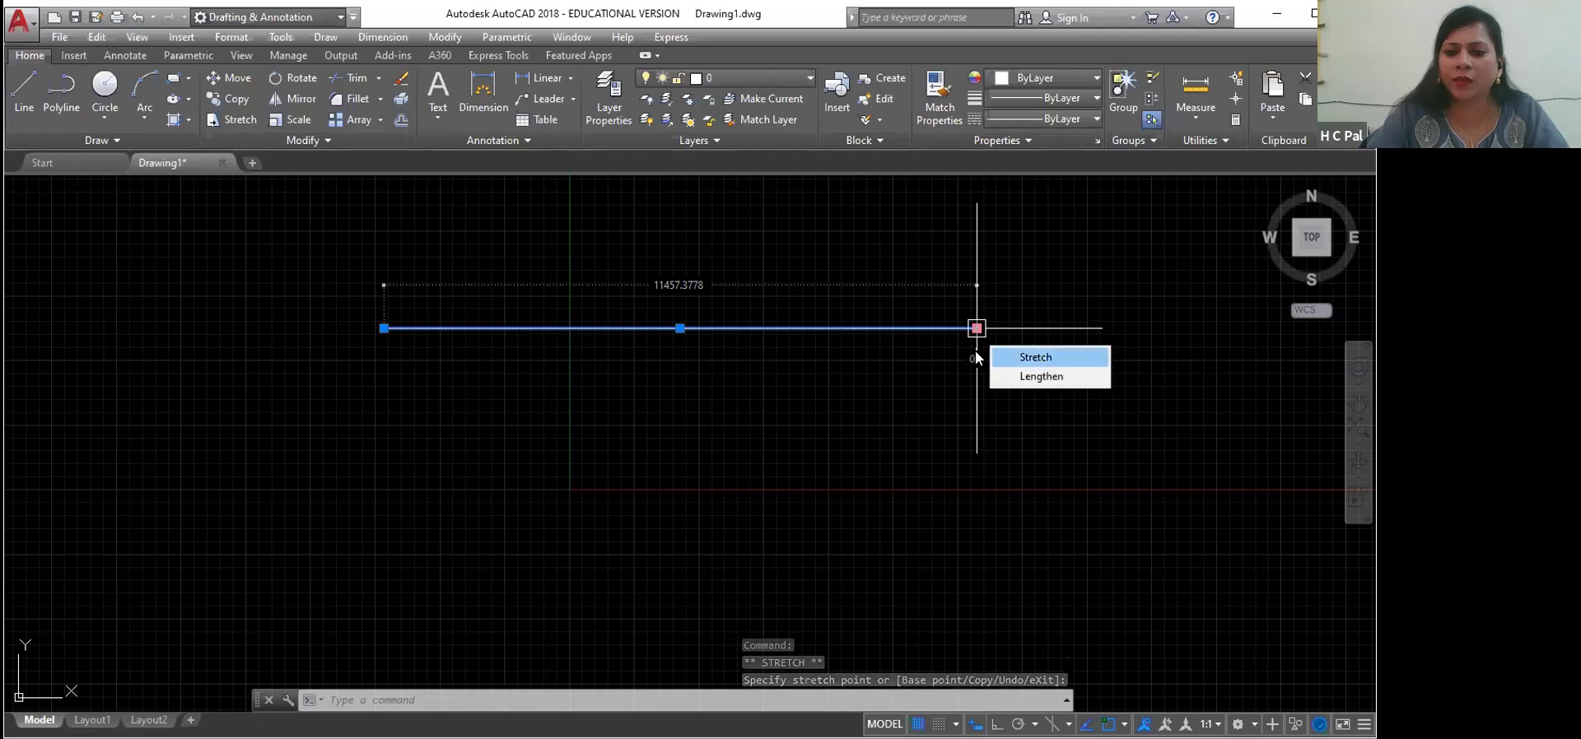
click(976, 329)
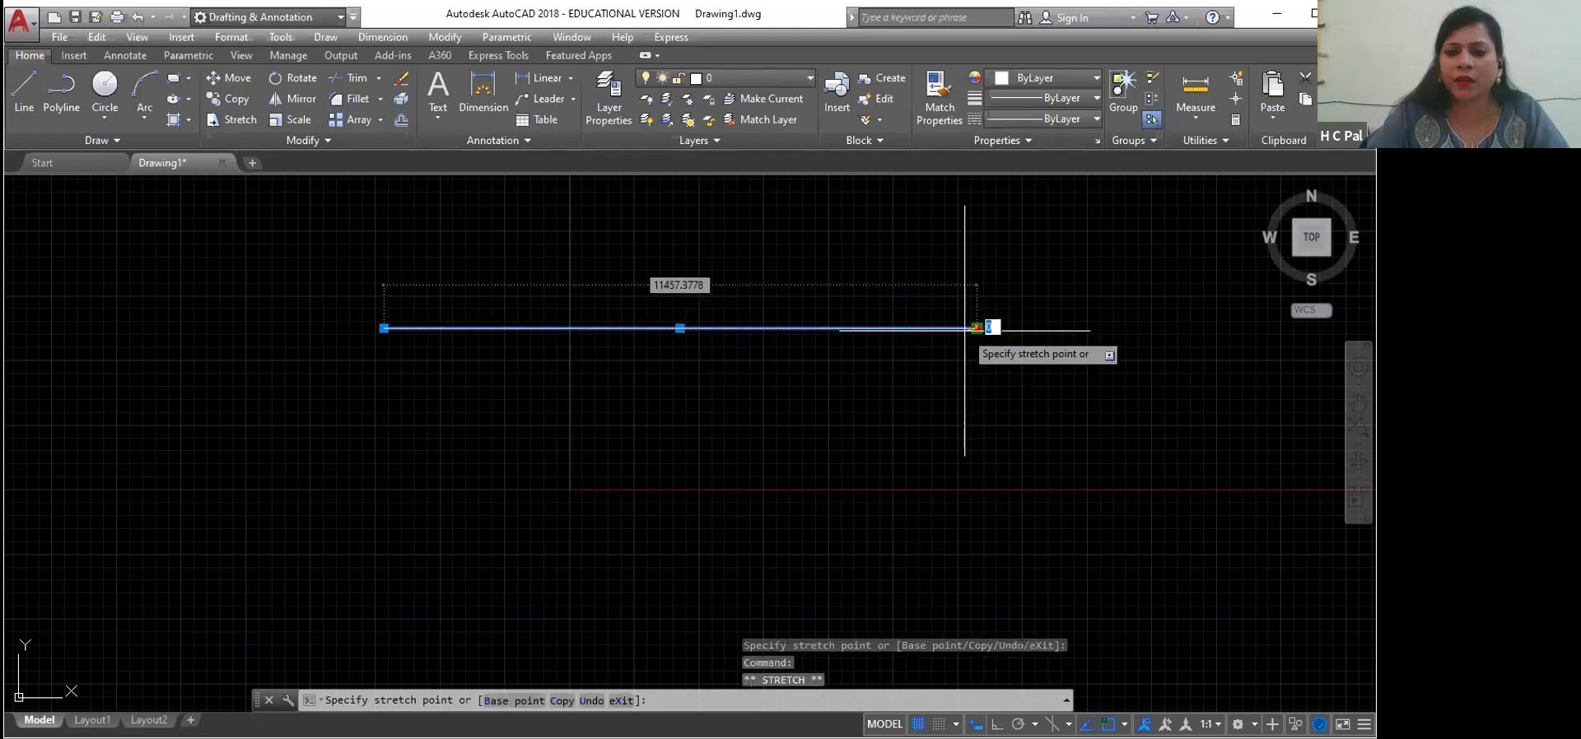
key(Escape)
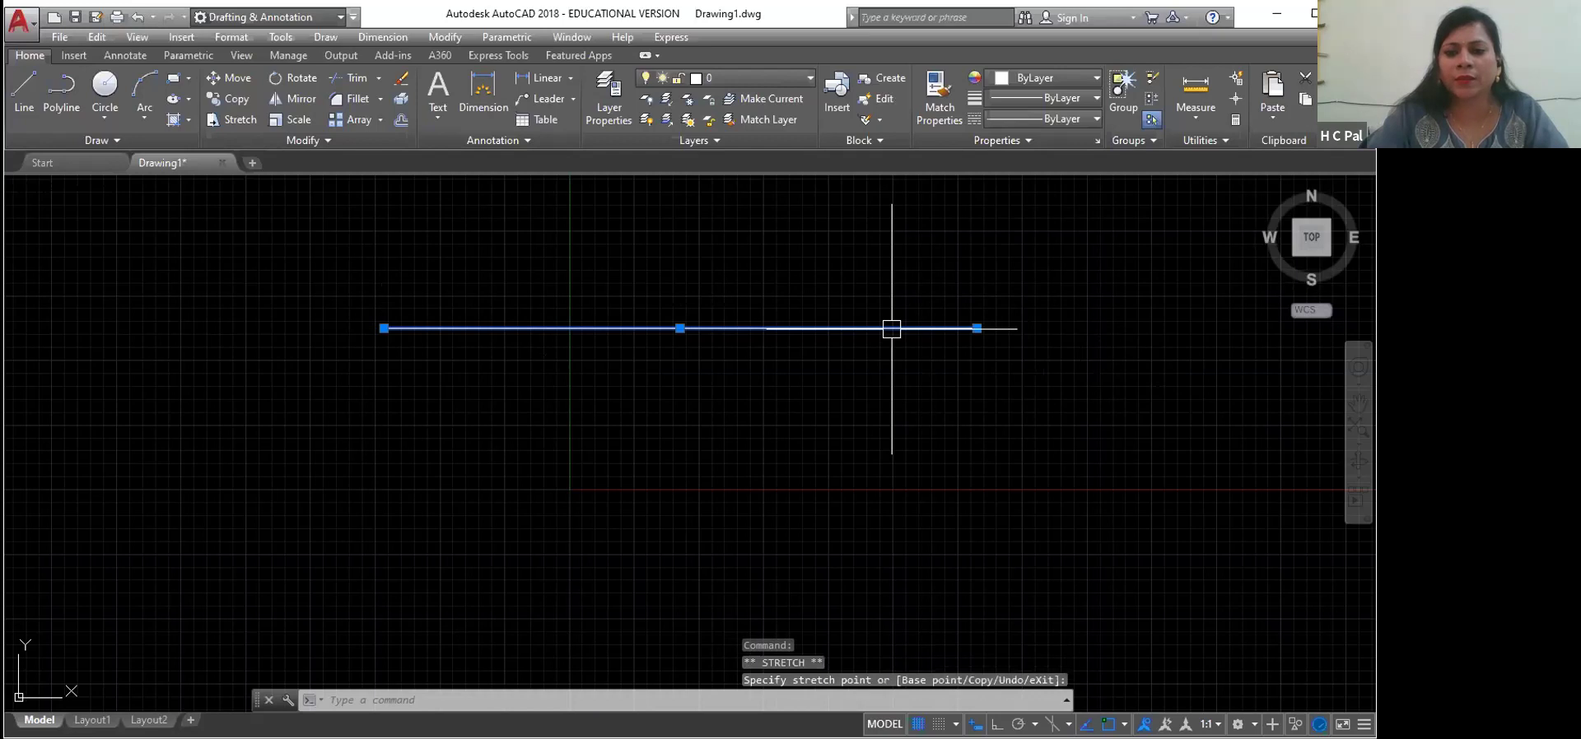
click(854, 279)
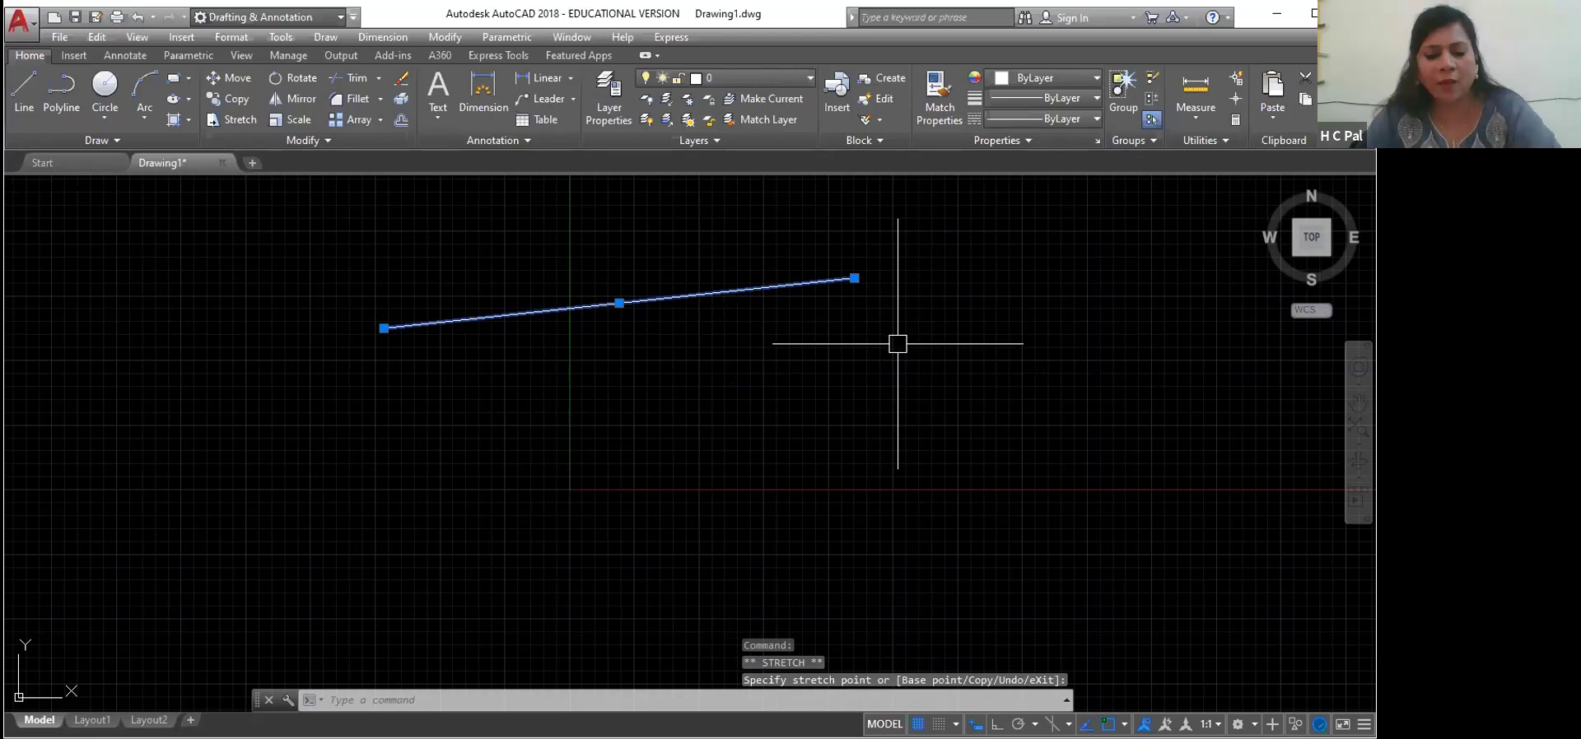
Step: With Ortho turned on, move the sloped line straight down by its midpoint grip and erase it
key(F8)
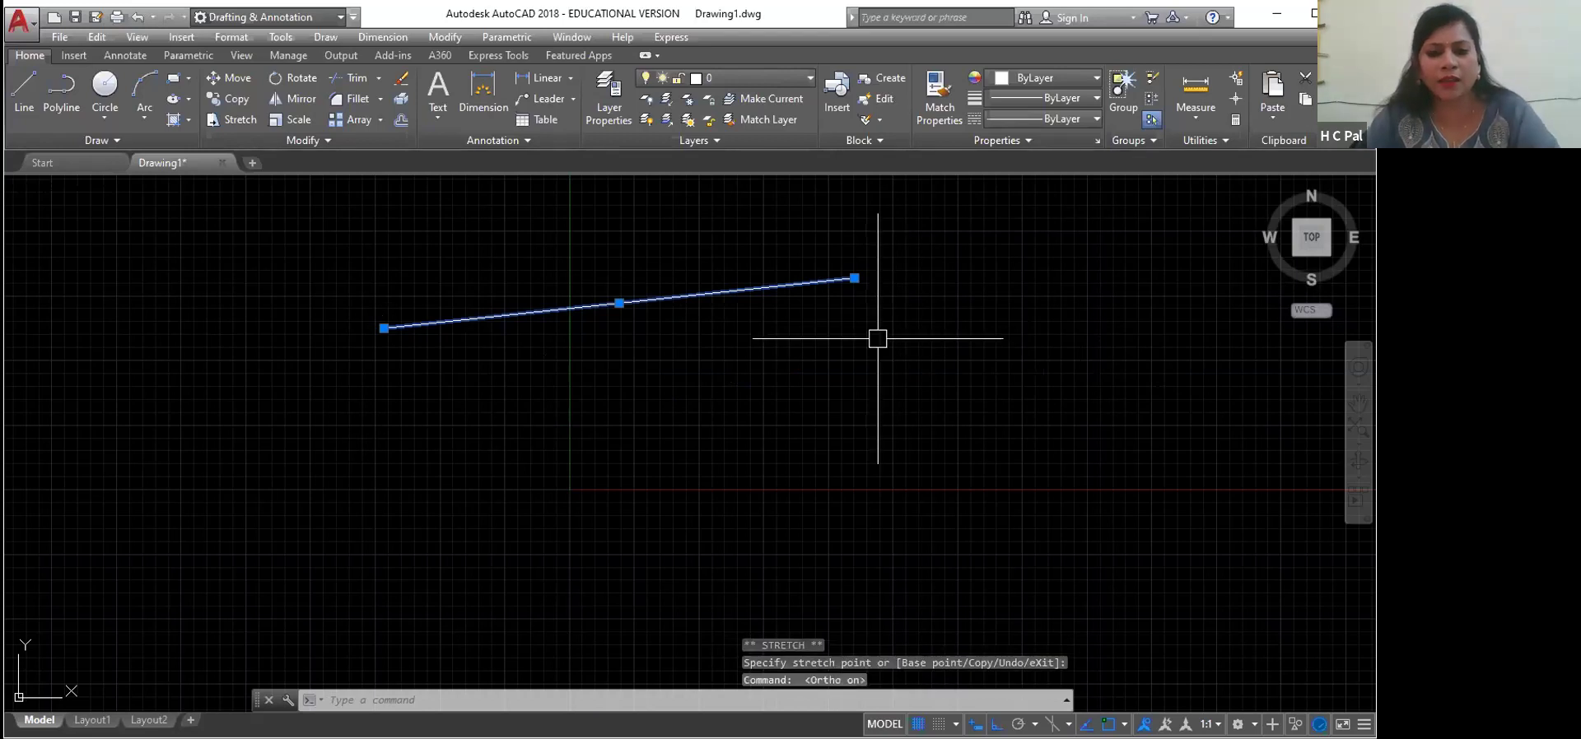
click(619, 303)
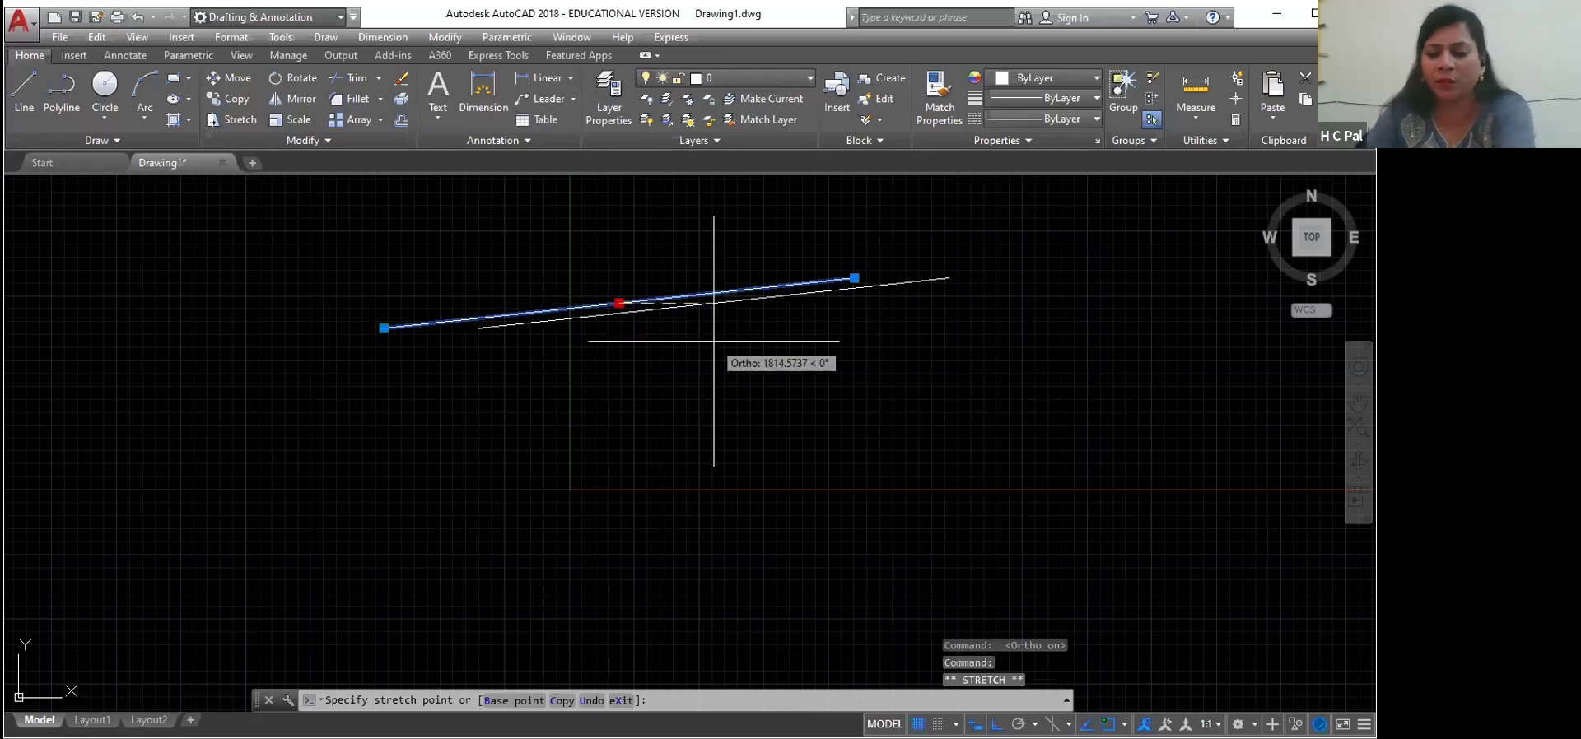
click(694, 362)
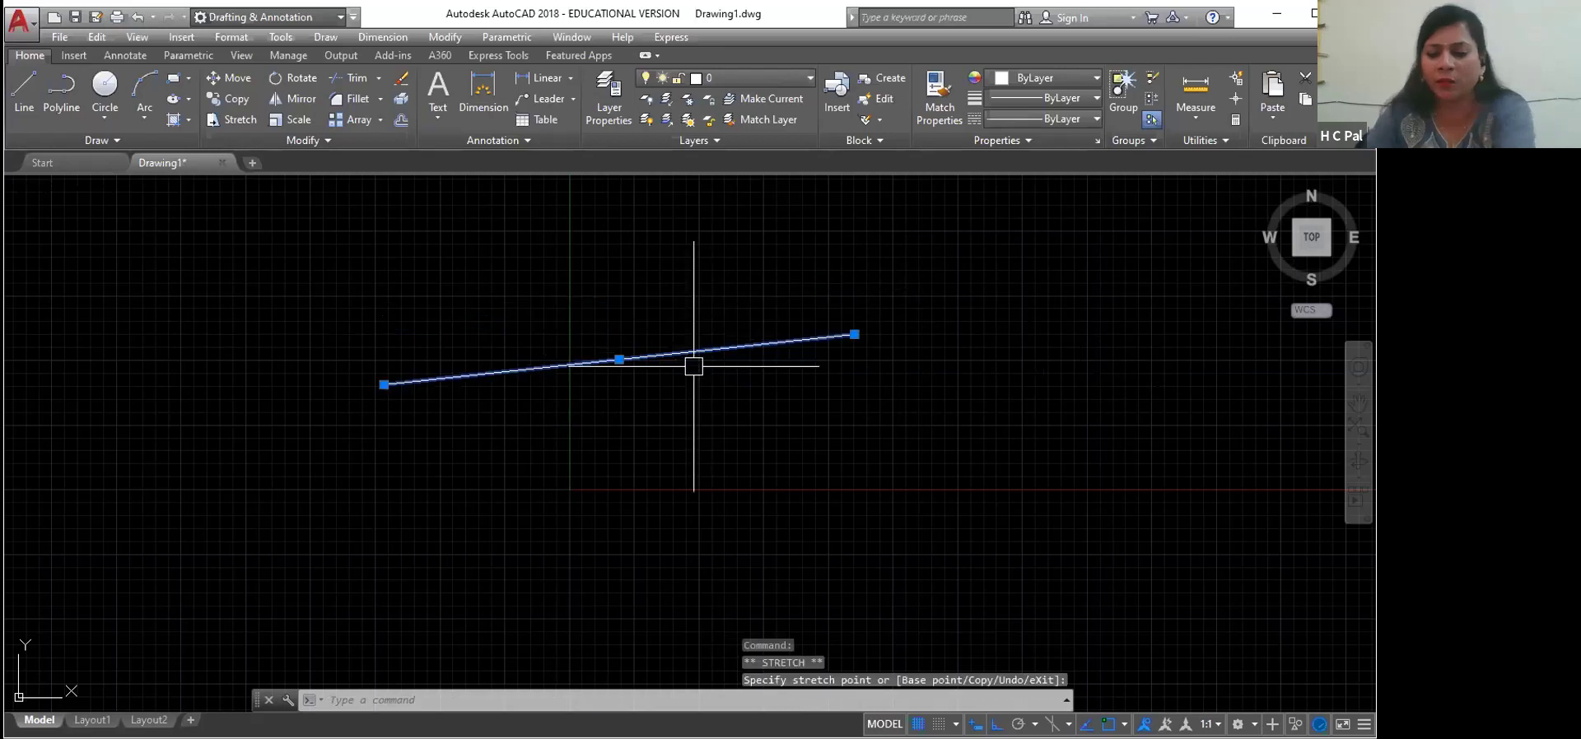
key(Delete)
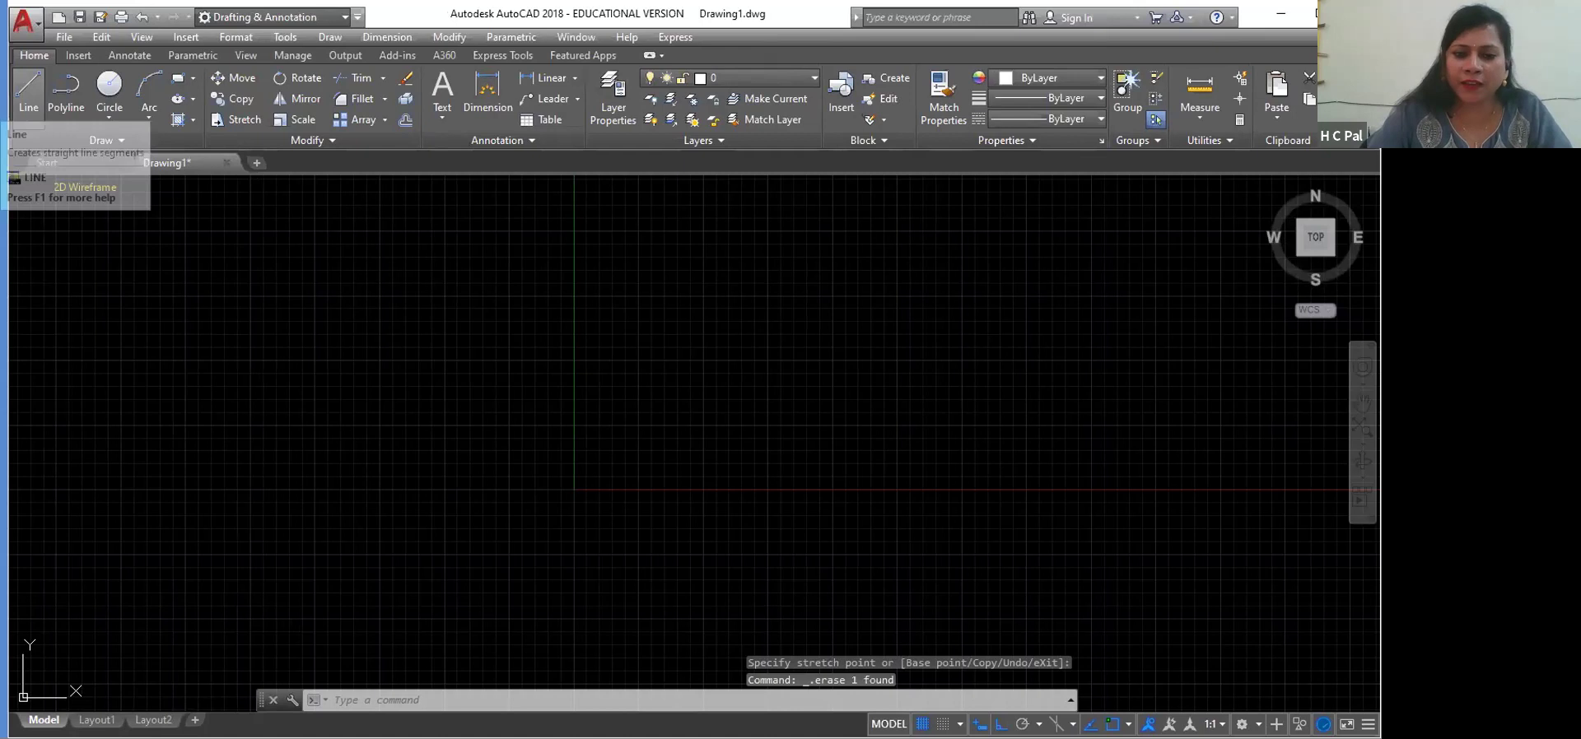
click(28, 89)
click(328, 420)
key(Escape)
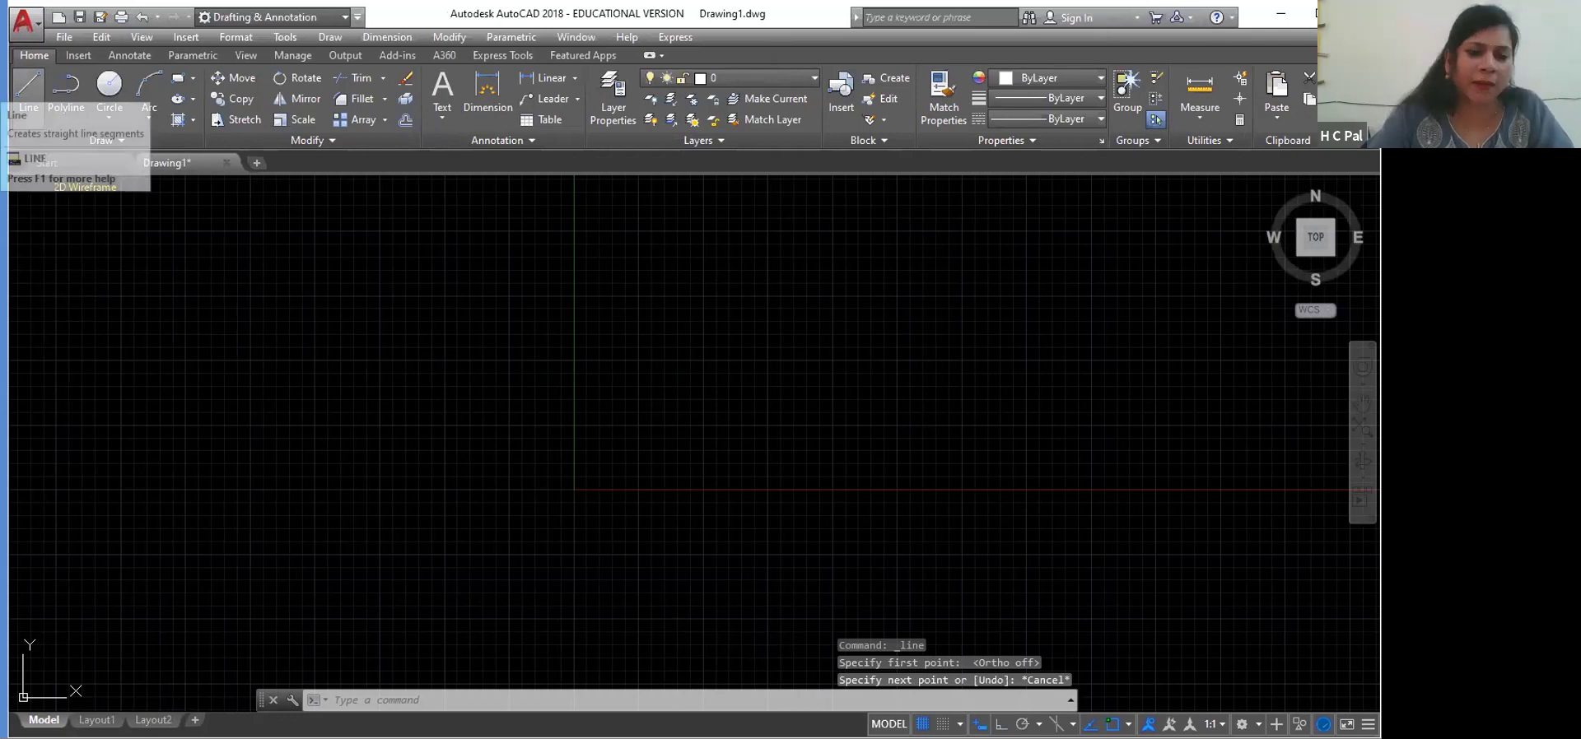
Step: Draw a line from a point left of the Y axis with a length of 50 at an angle of 30°
click(27, 82)
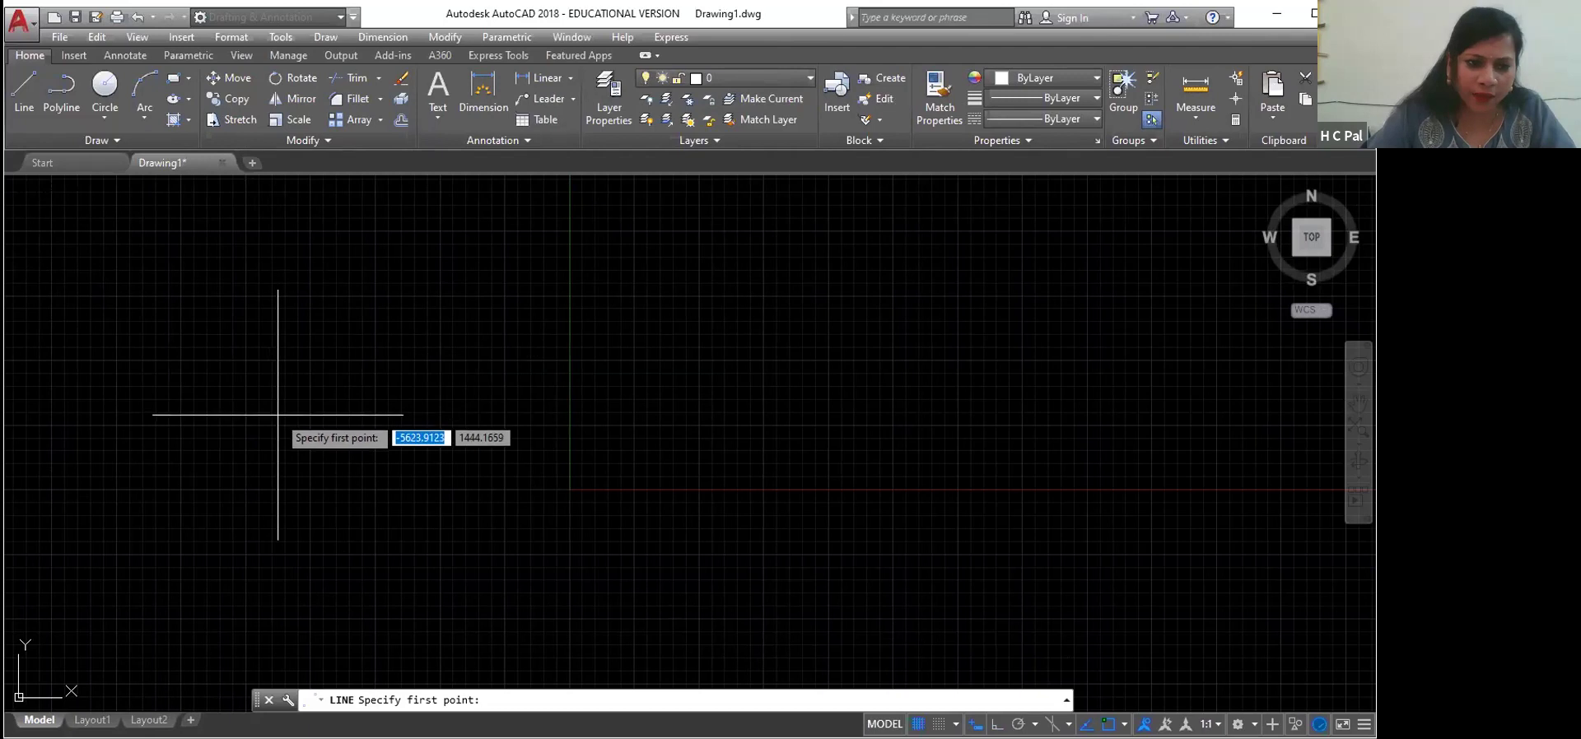
click(298, 448)
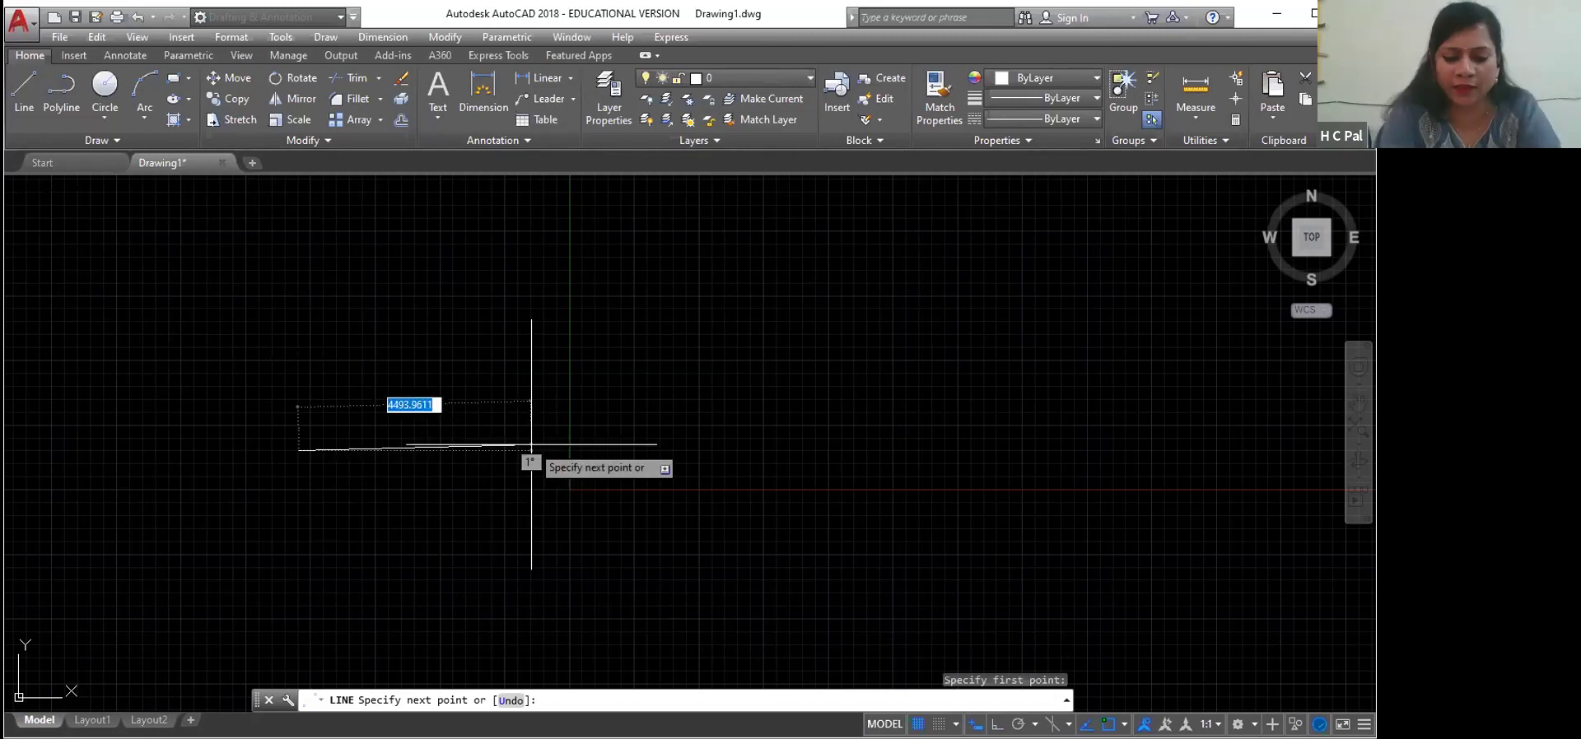
text(50)
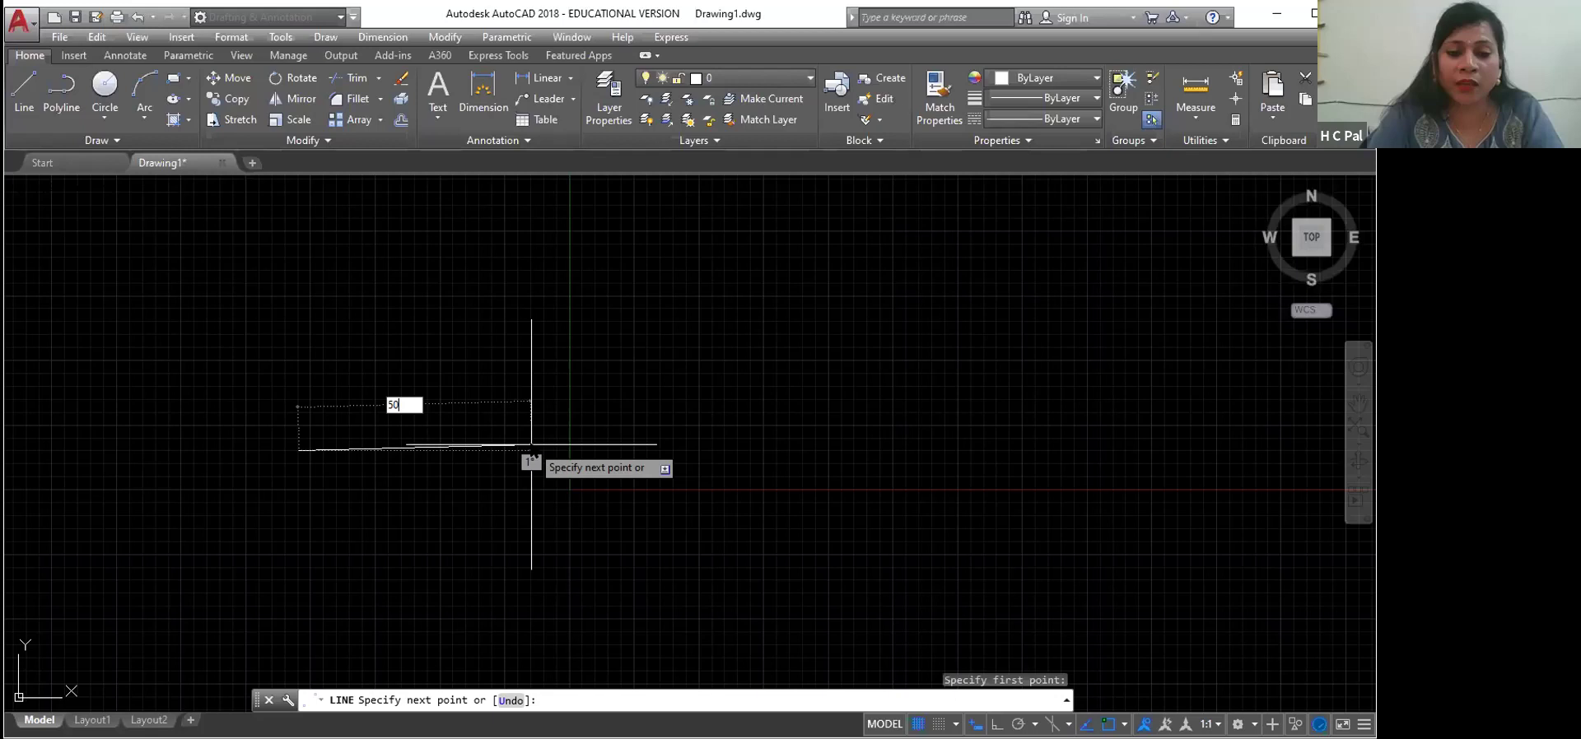
key(Tab)
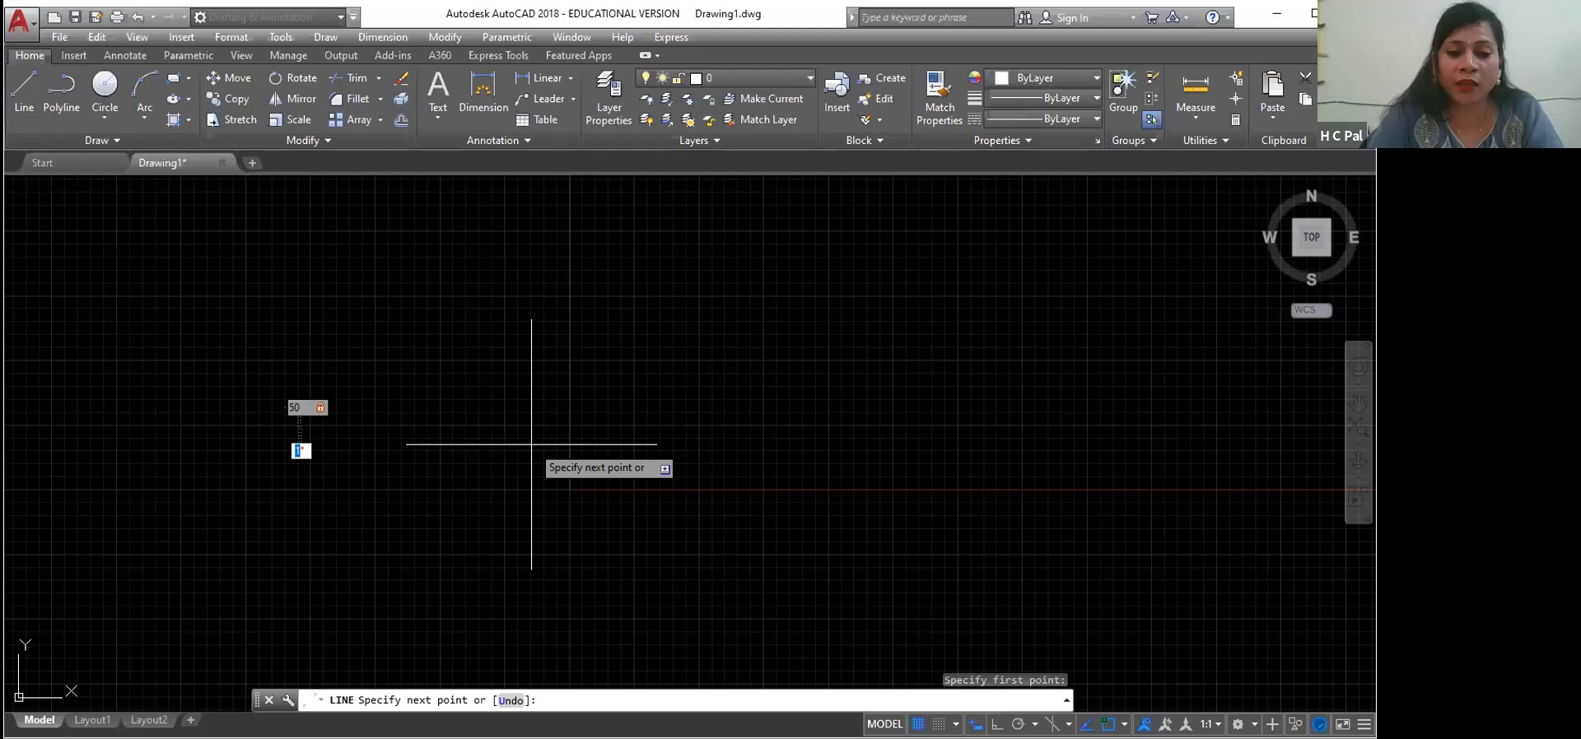
text(30)
key(Return)
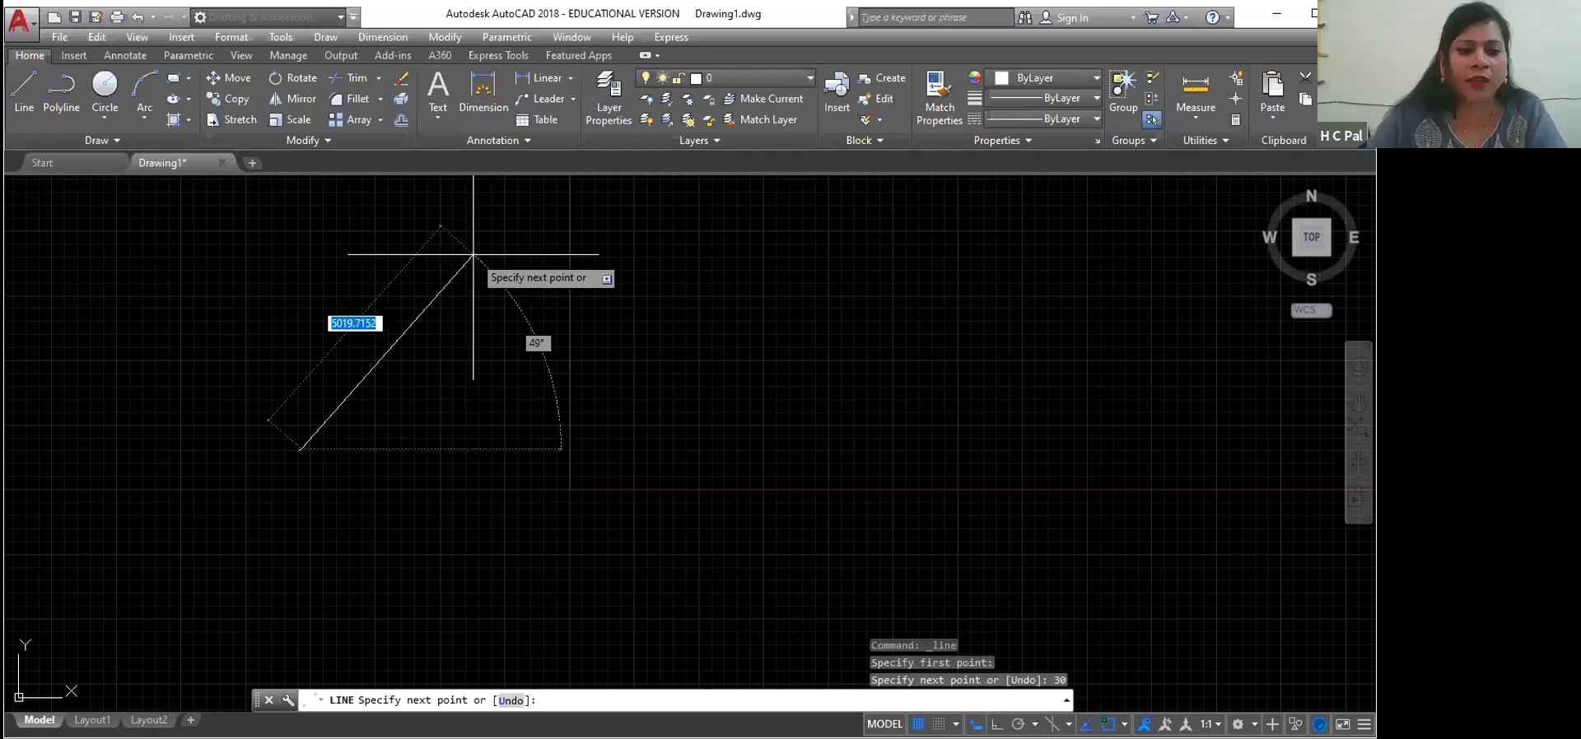
Step: Add another segment 50 long at 30° and continue the line upward to a point on the Y axis, ending the command
text(50)
key(Tab)
text(30)
key(Return)
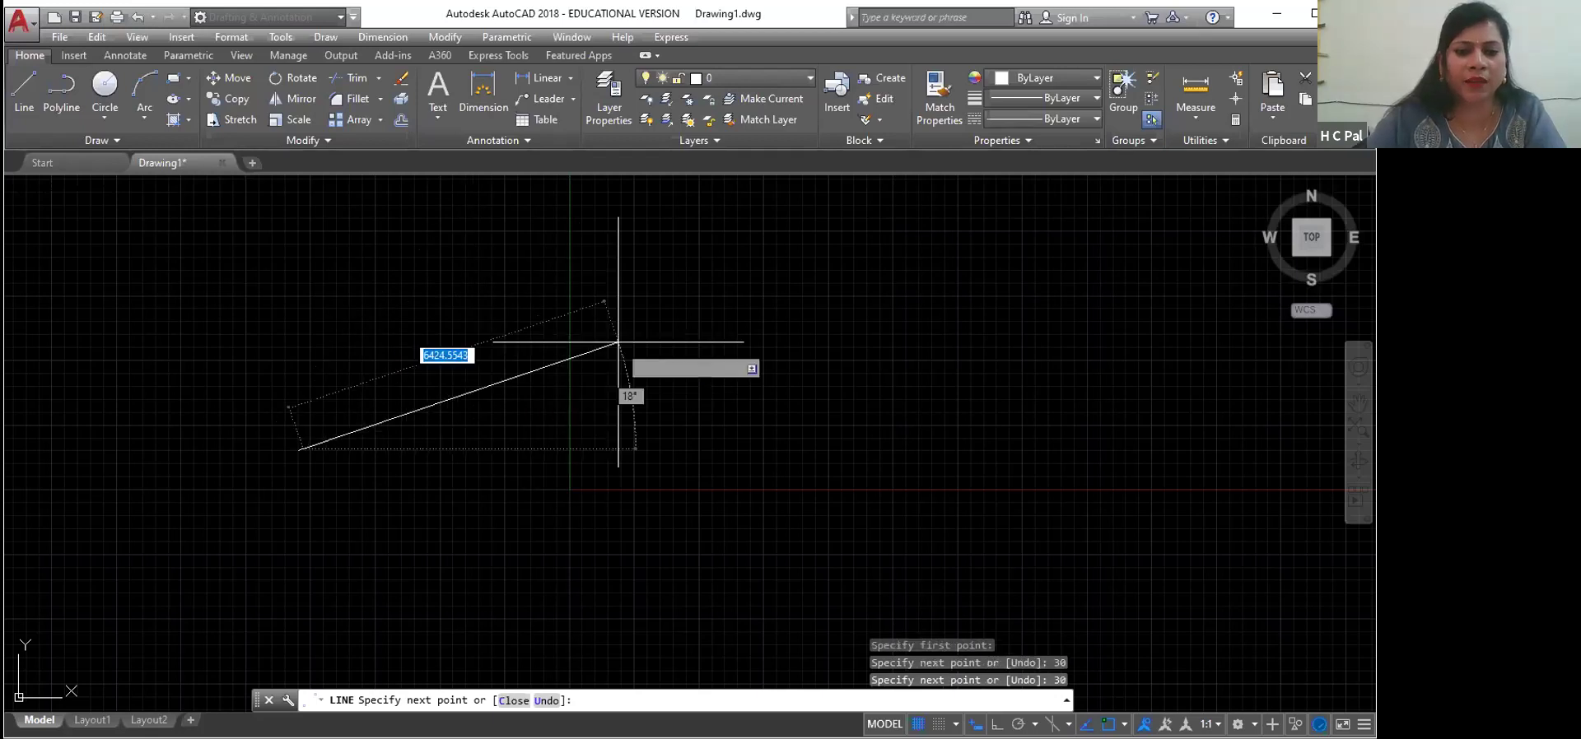
click(570, 309)
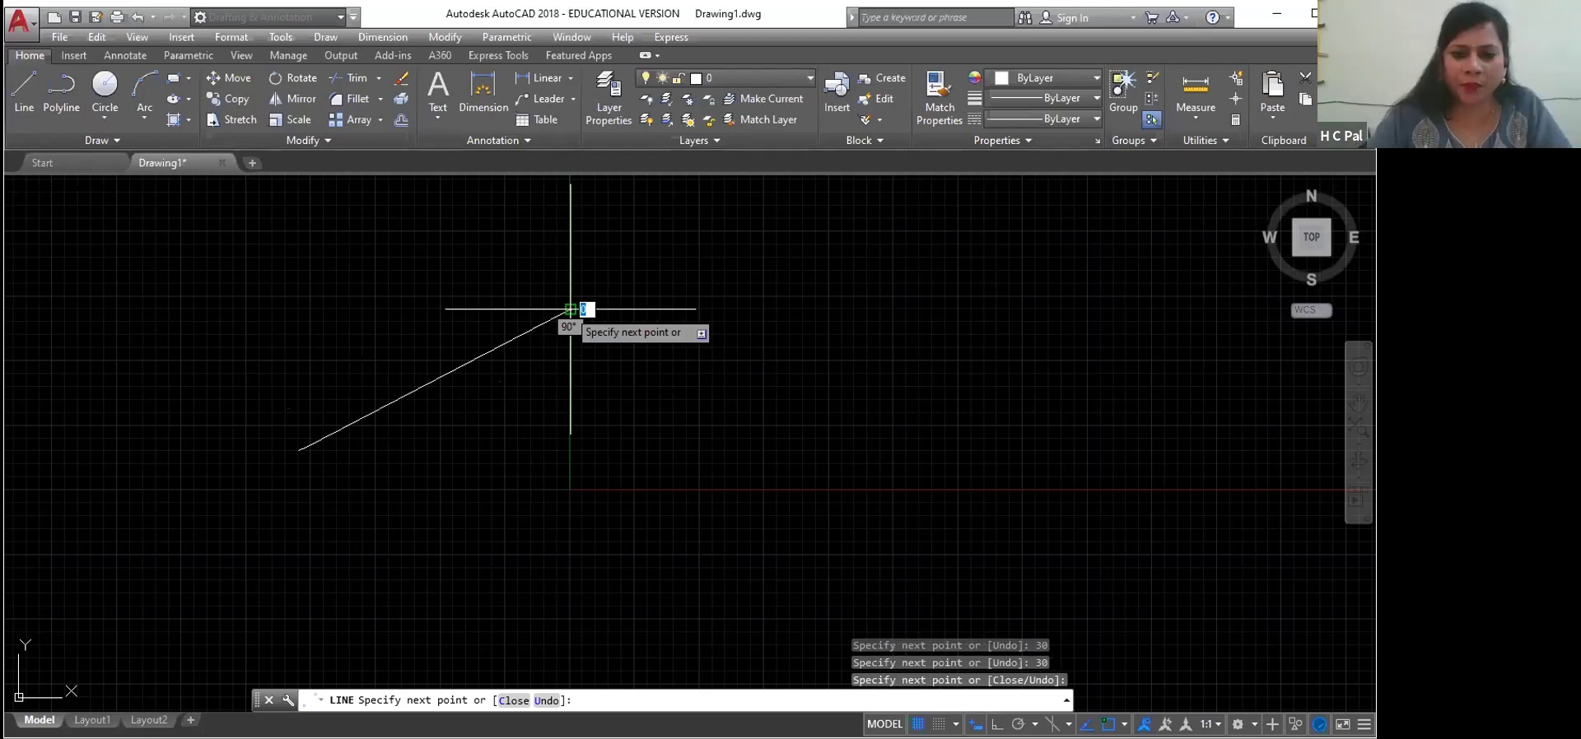
key(Return)
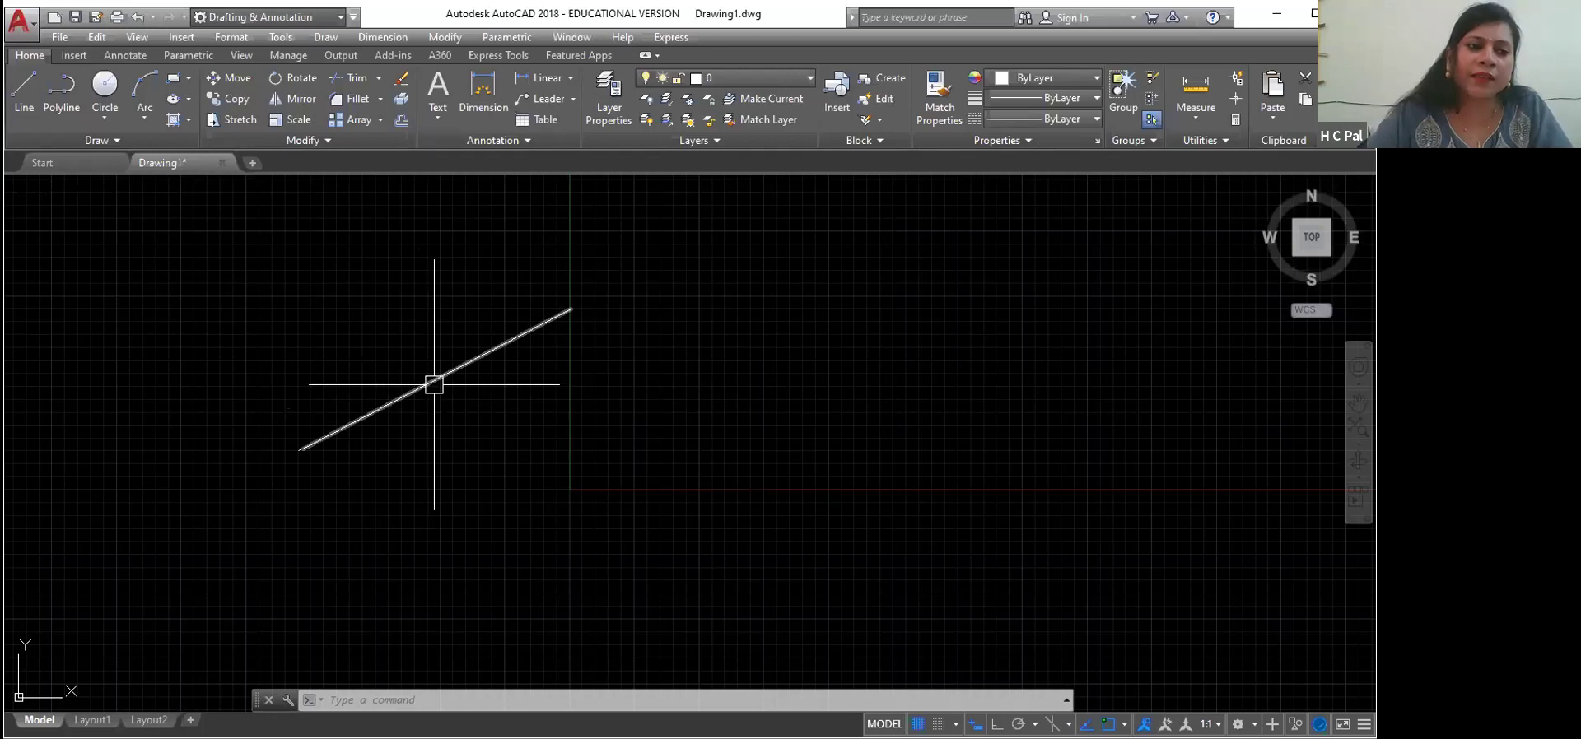
Step: With Ortho turned on, draw a horizontal line below the sloped line, crossing the Y axis just above the X axis
click(432, 382)
text(l)
key(Return)
click(338, 480)
key(F8)
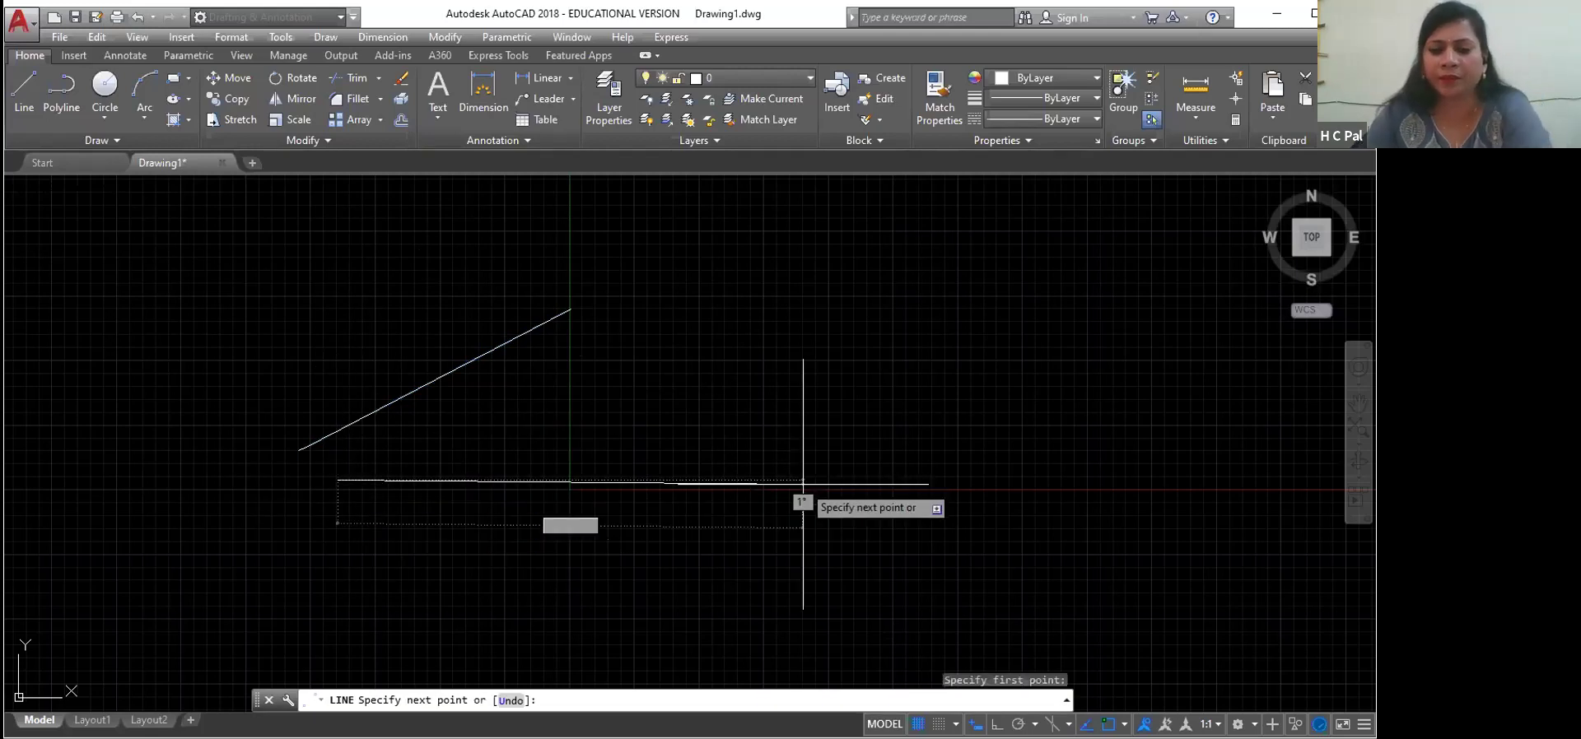
click(731, 494)
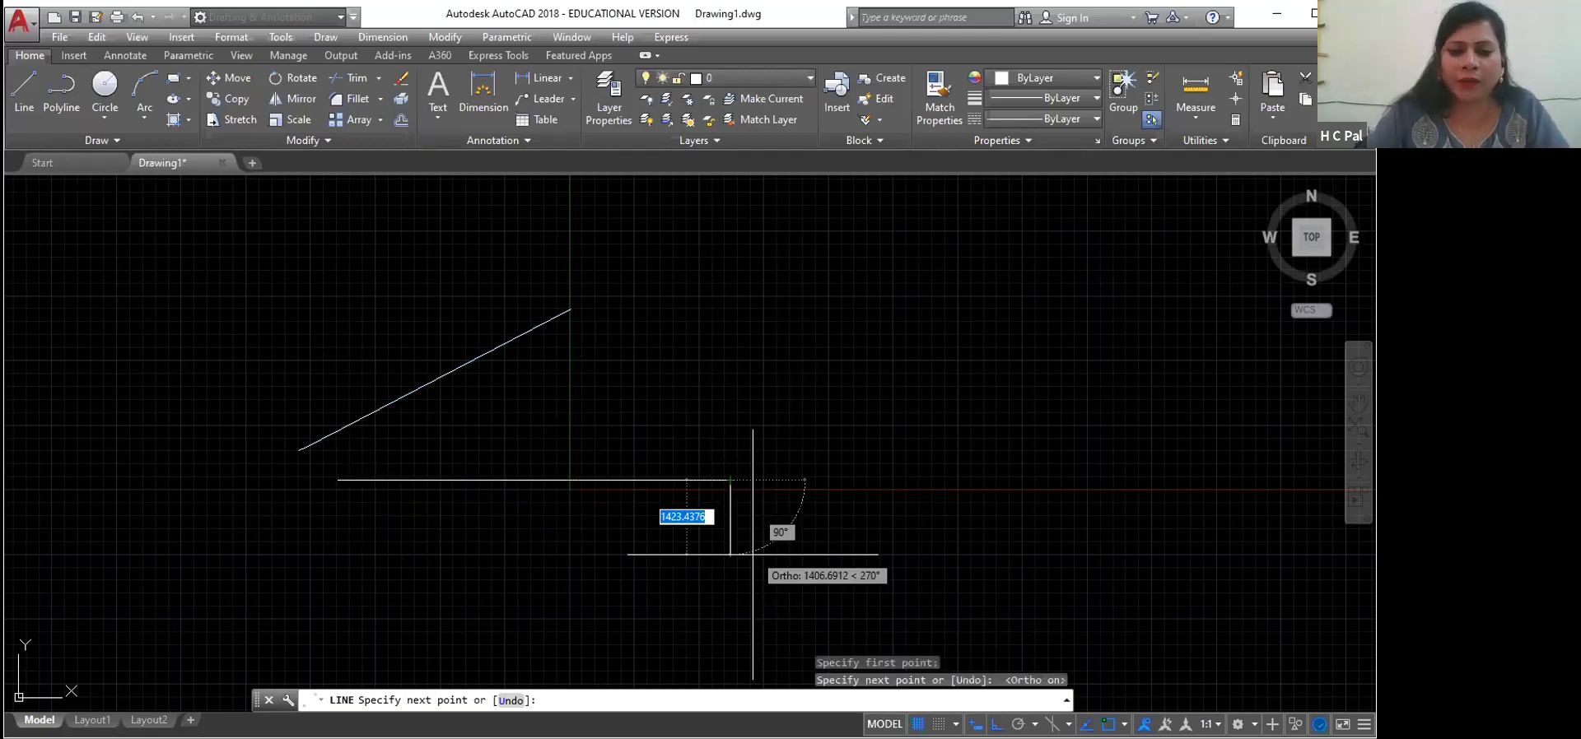
key(Return)
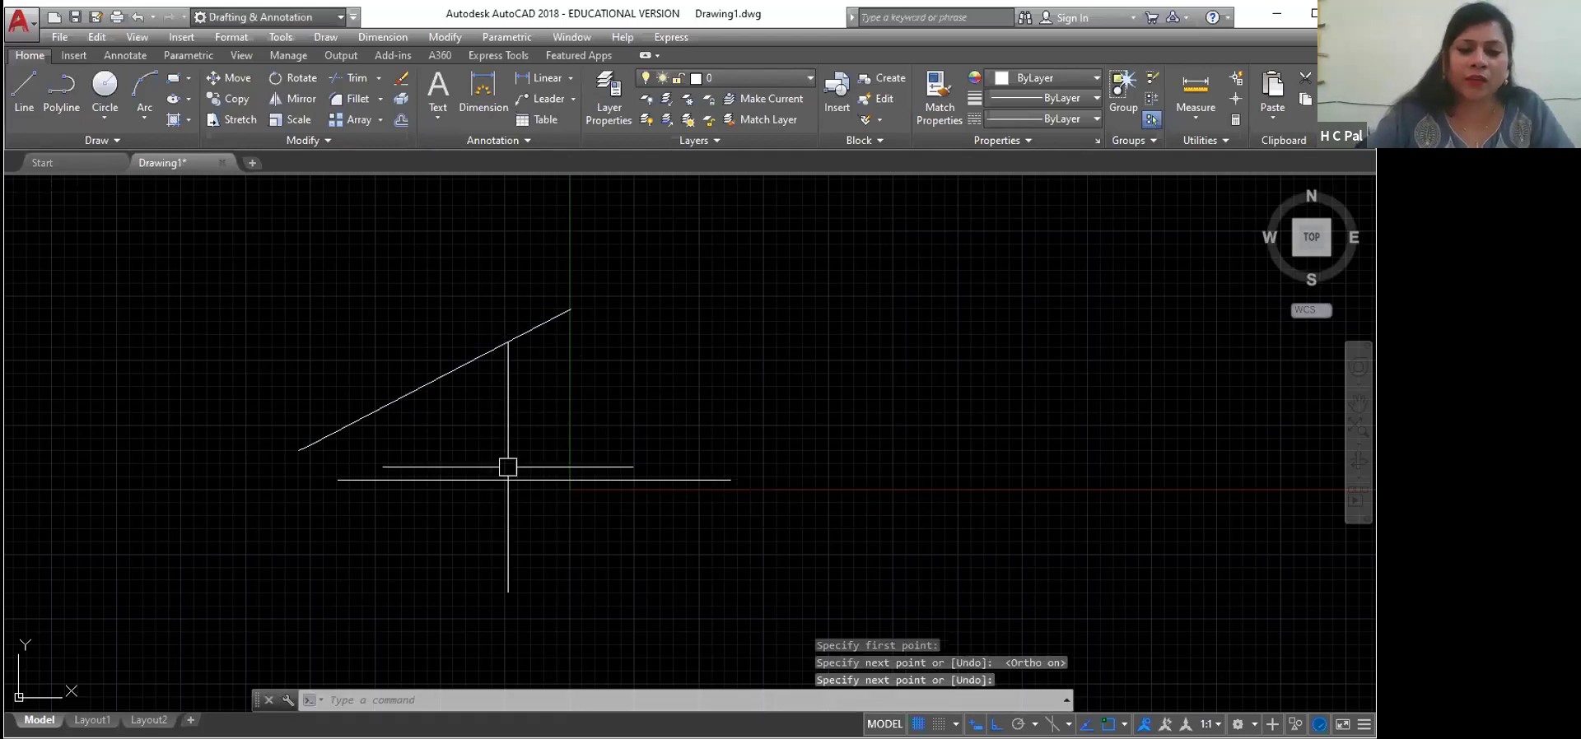
click(26, 103)
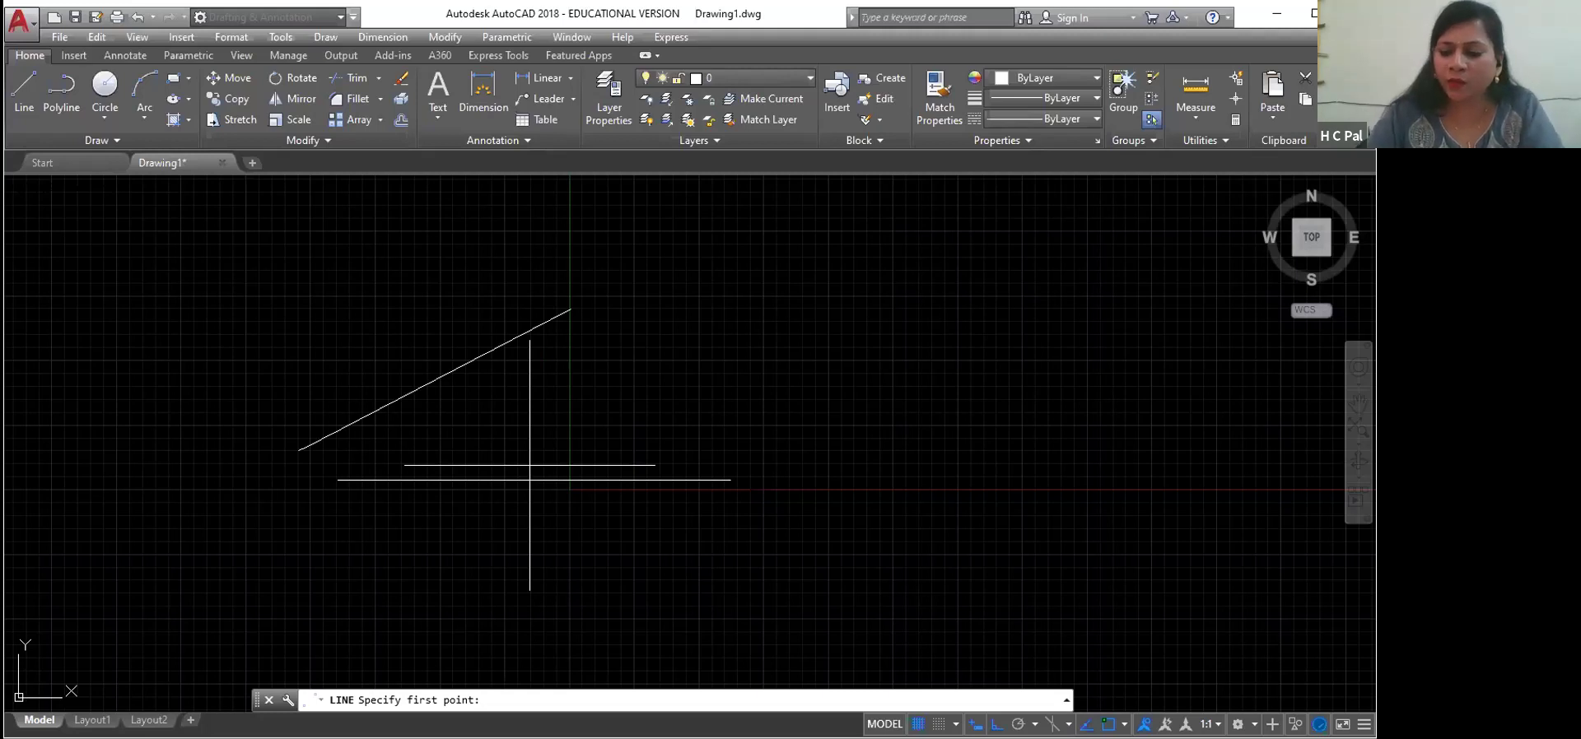
click(607, 436)
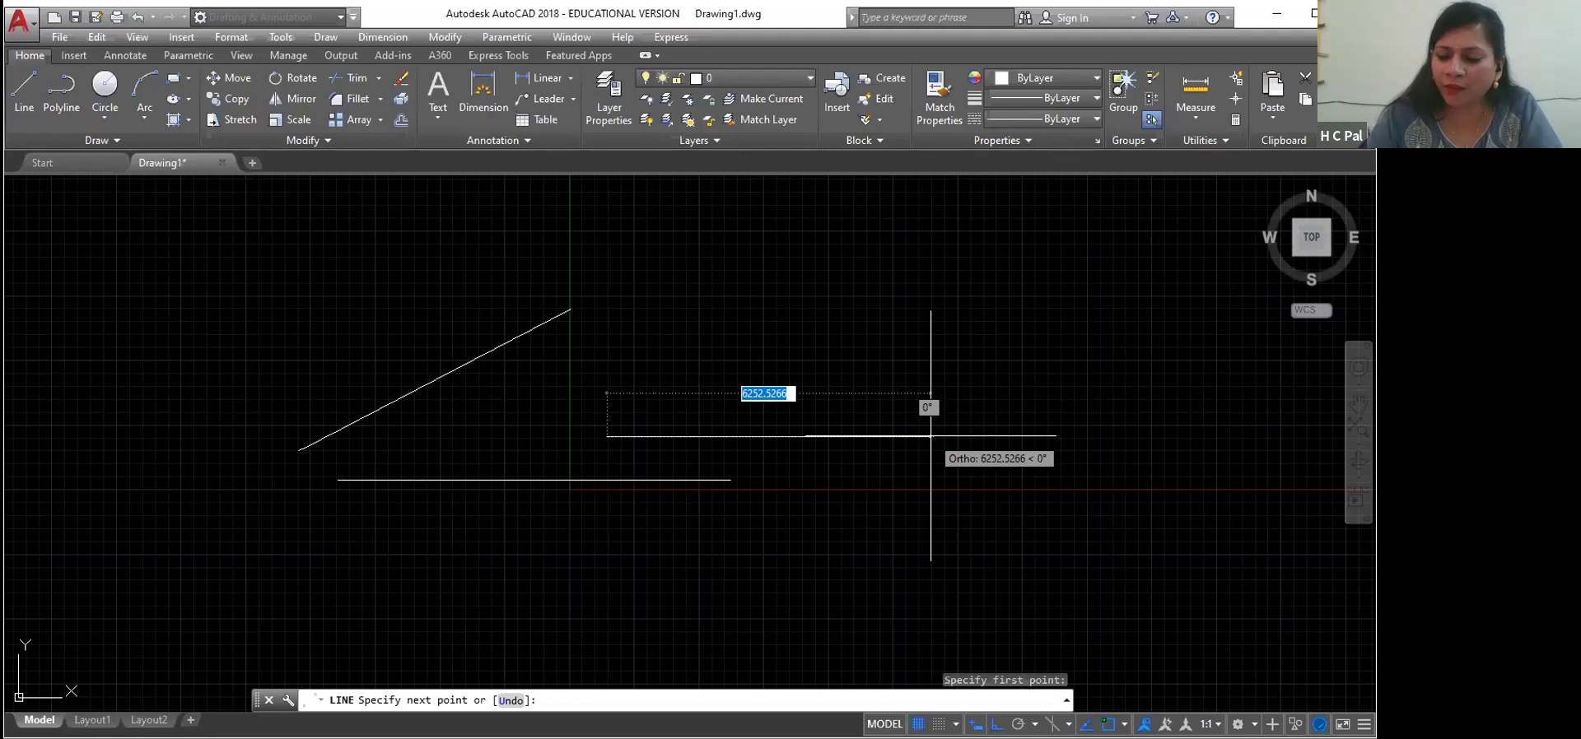
text(5)
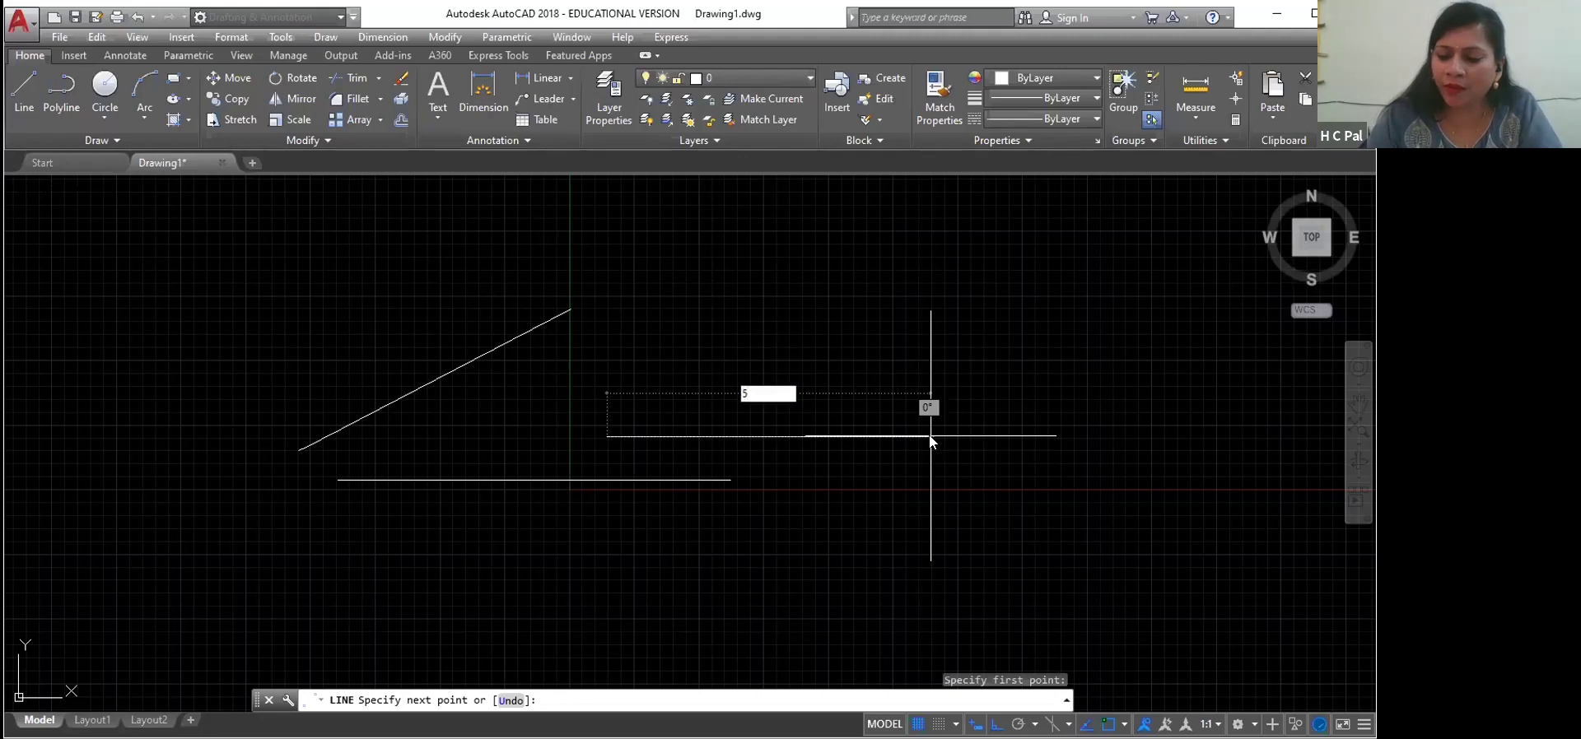
text(0)
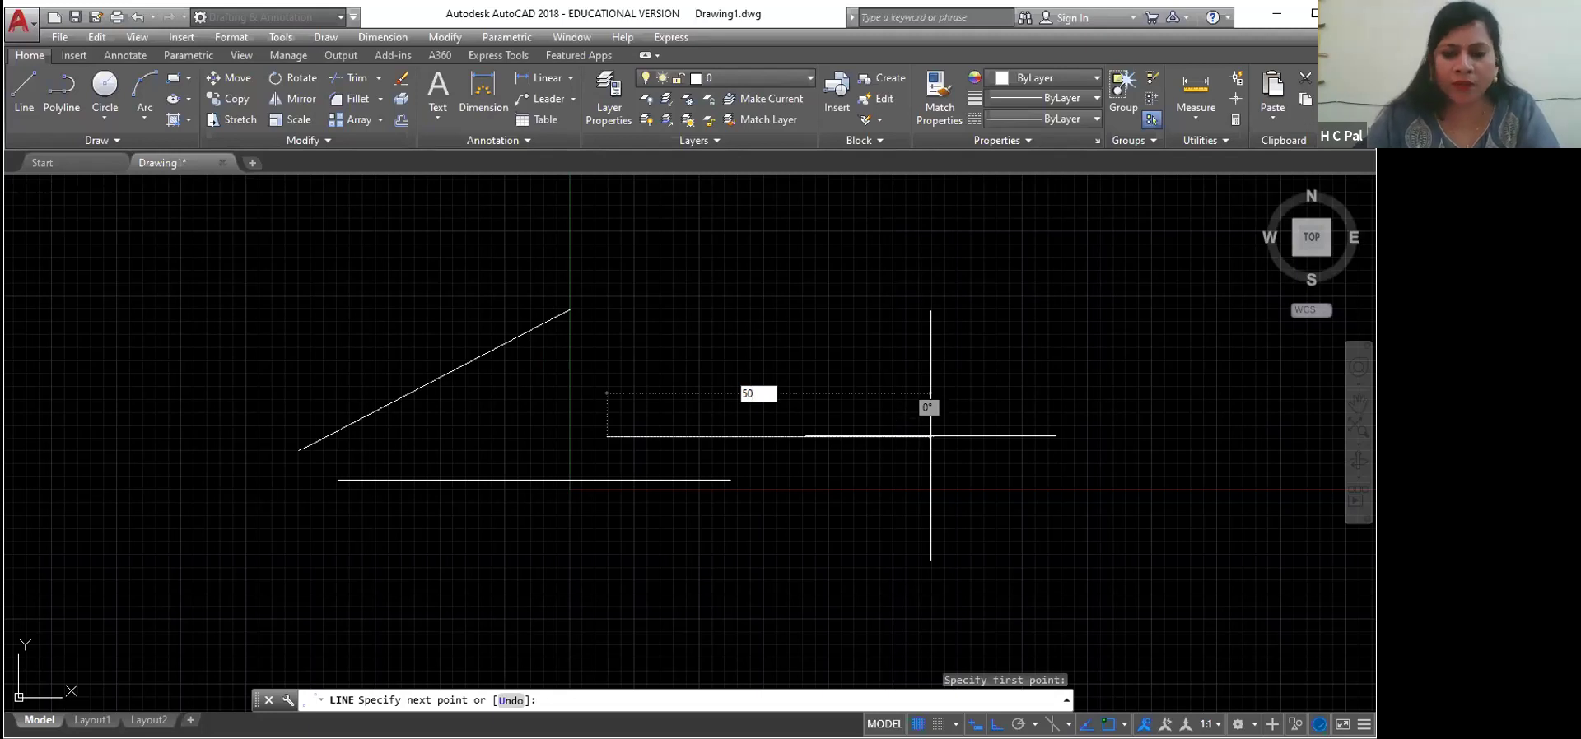
key(Tab)
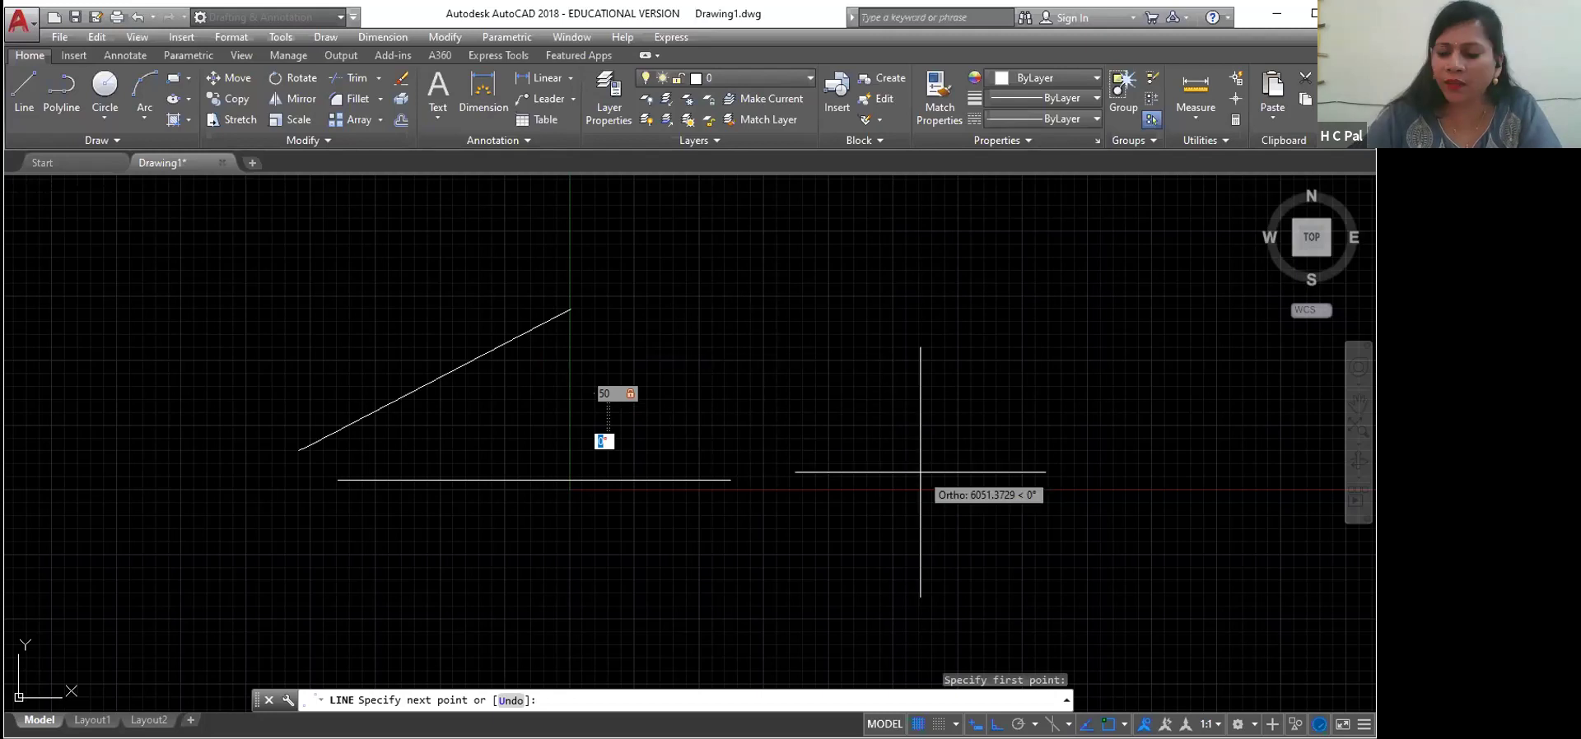
text(30)
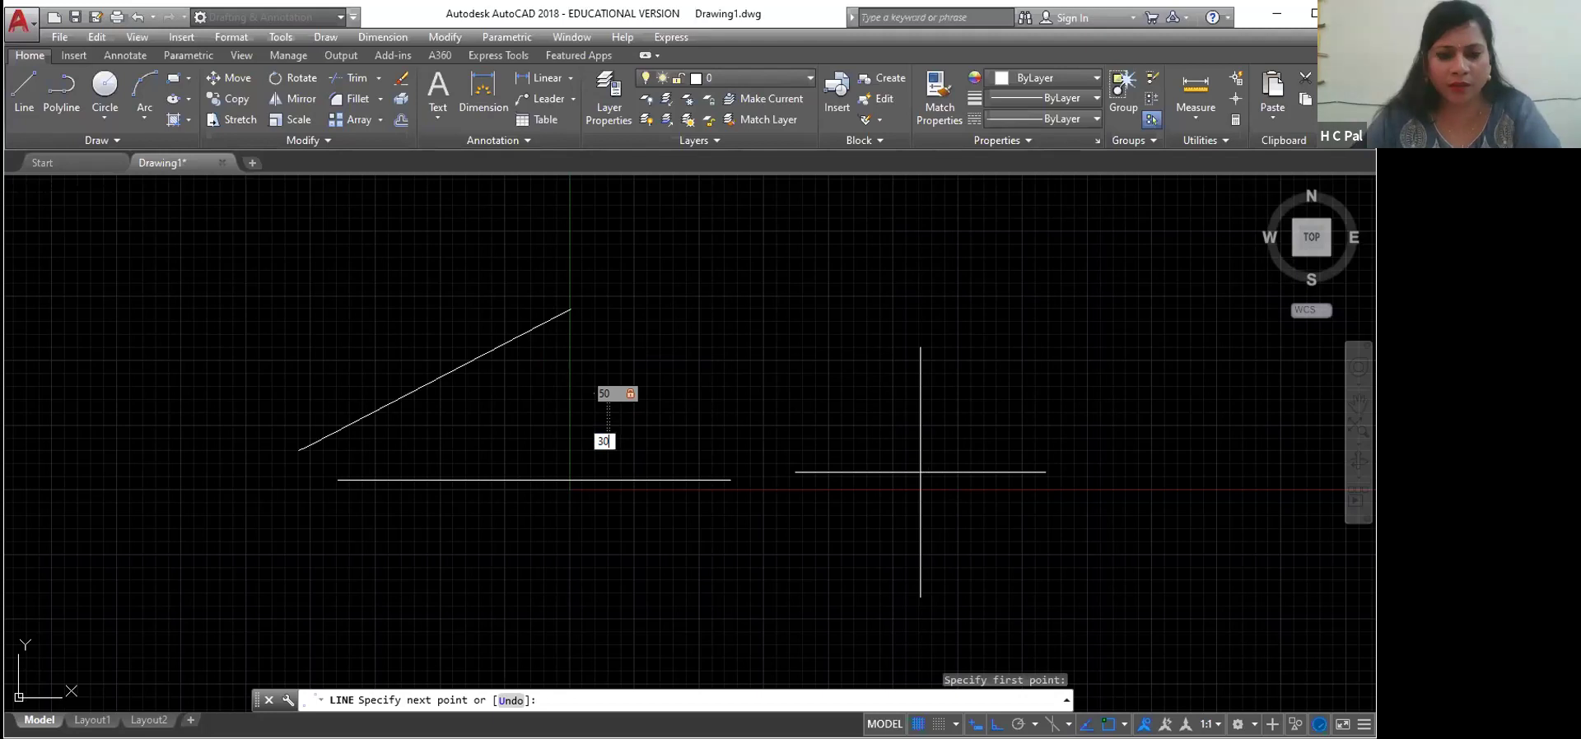
key(Escape)
key(Escape)
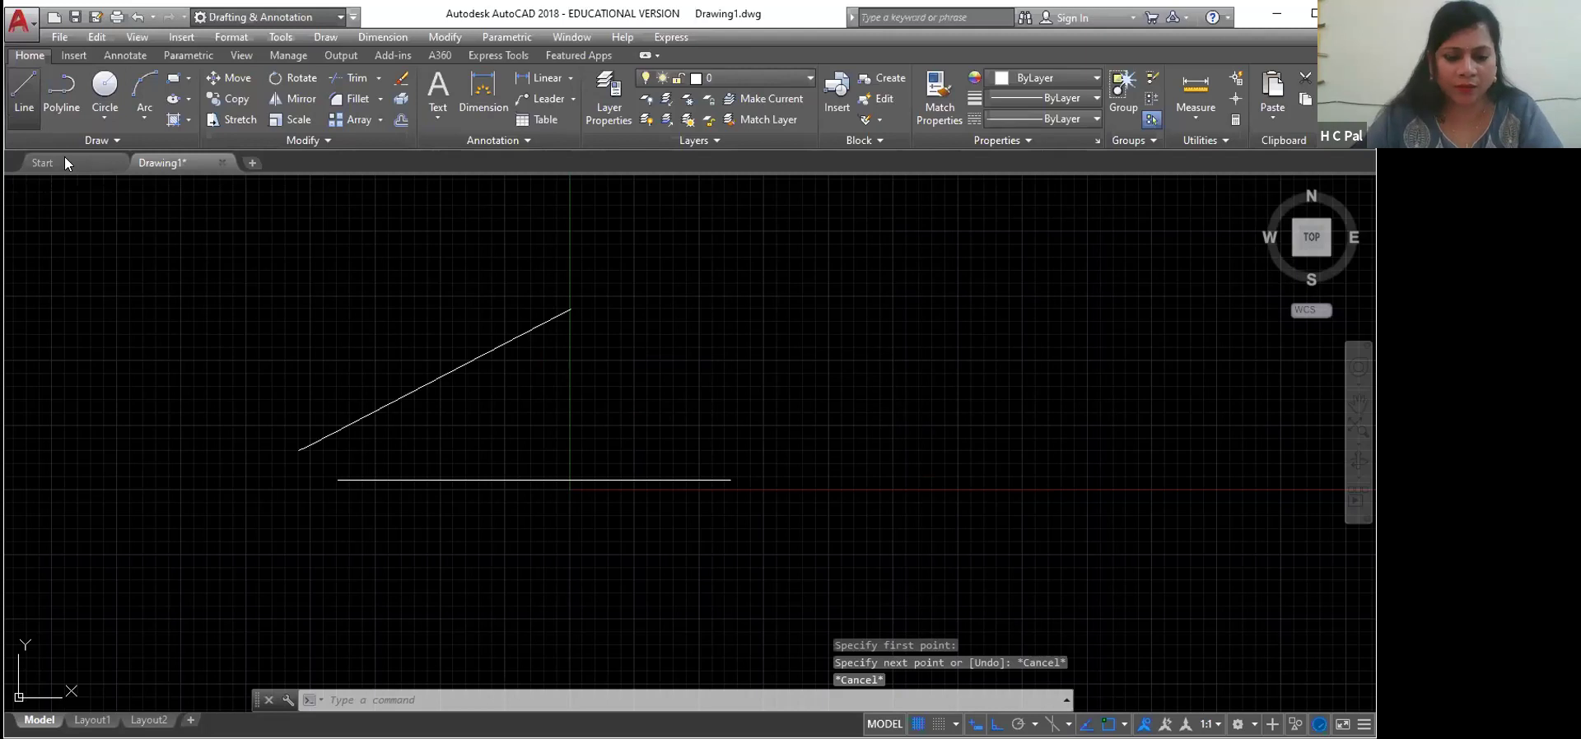
Step: Draw a line 100 long at an angle of 30° from a point to the right of the Y axis
key(Return)
click(673, 371)
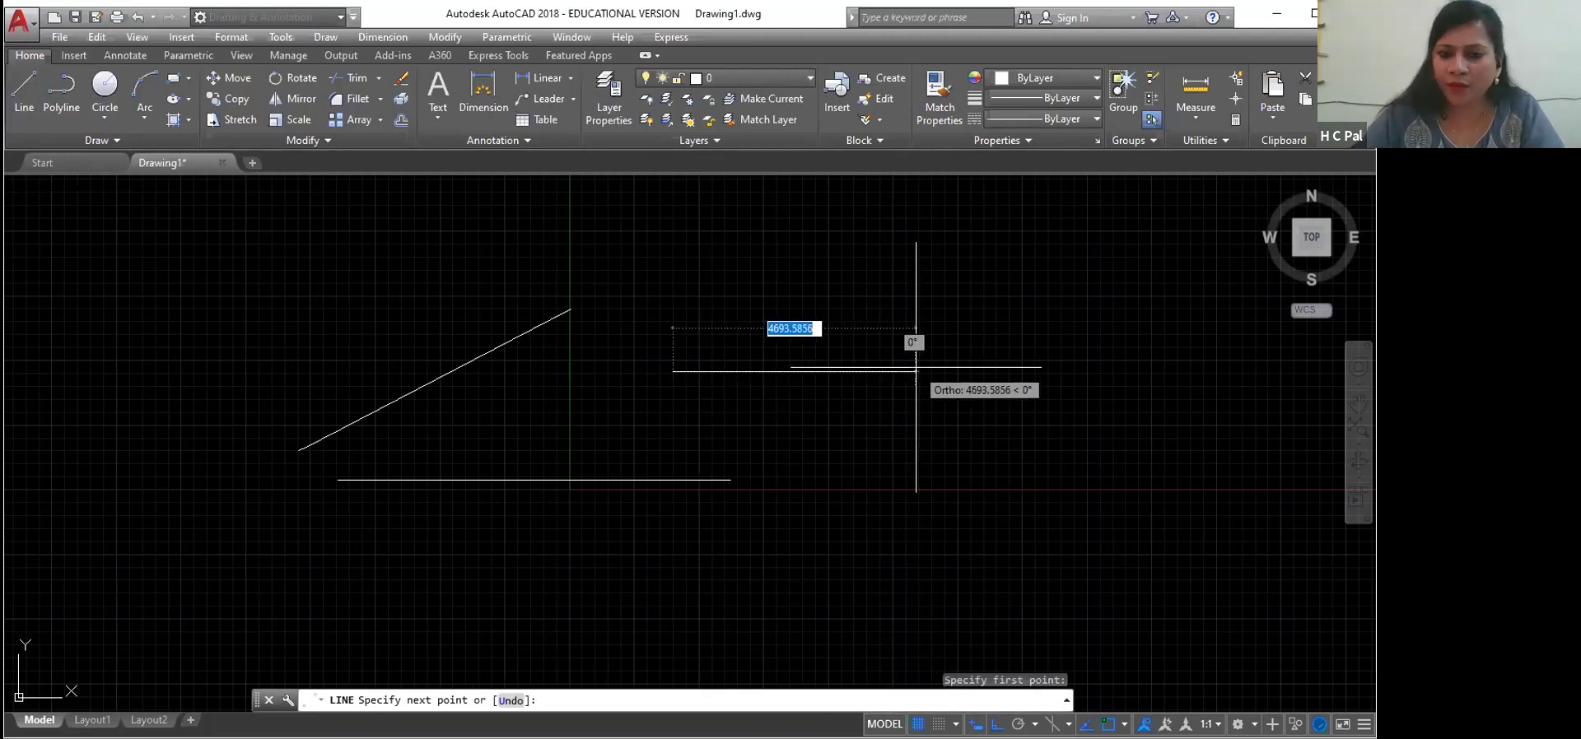
text(100)
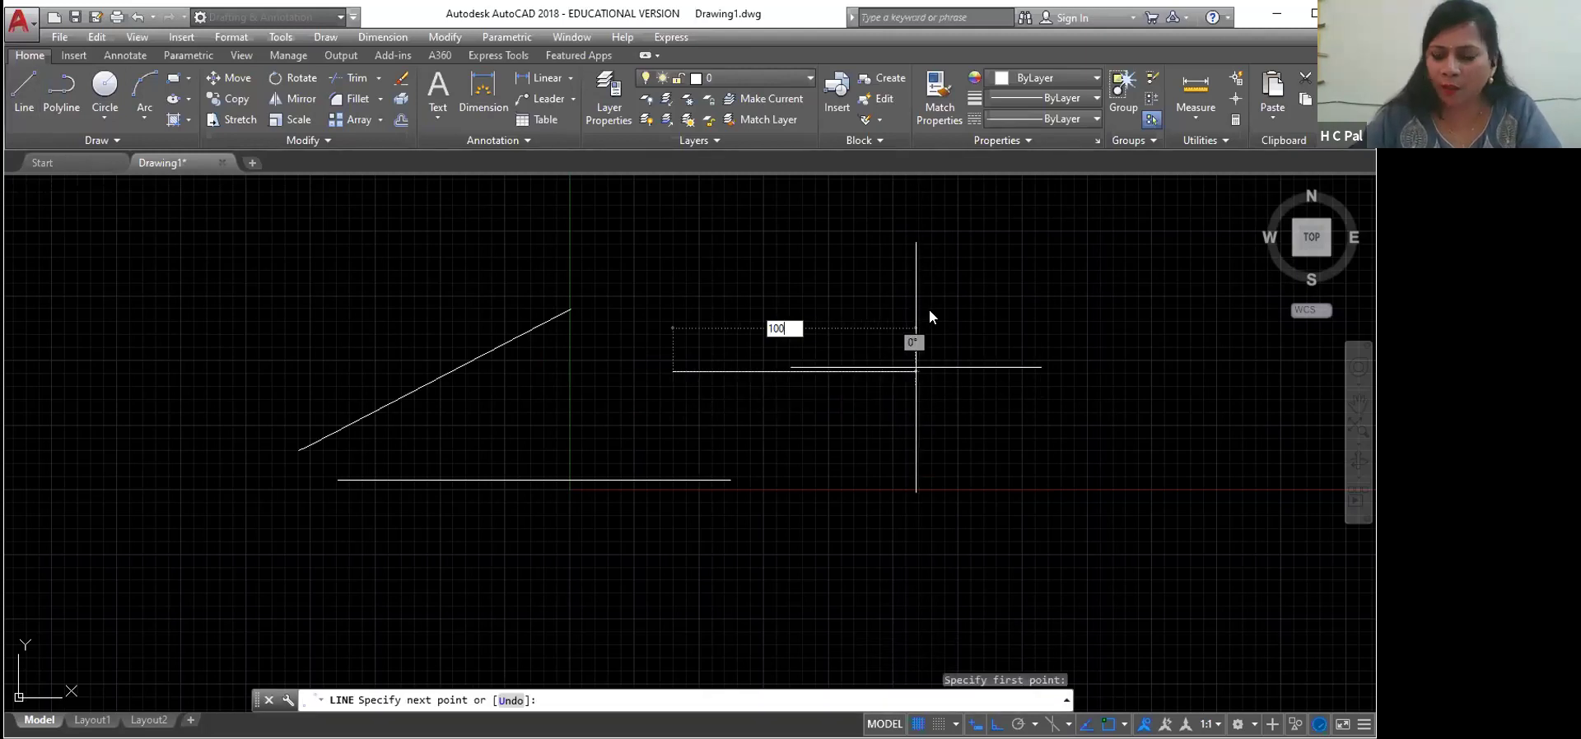
key(Tab)
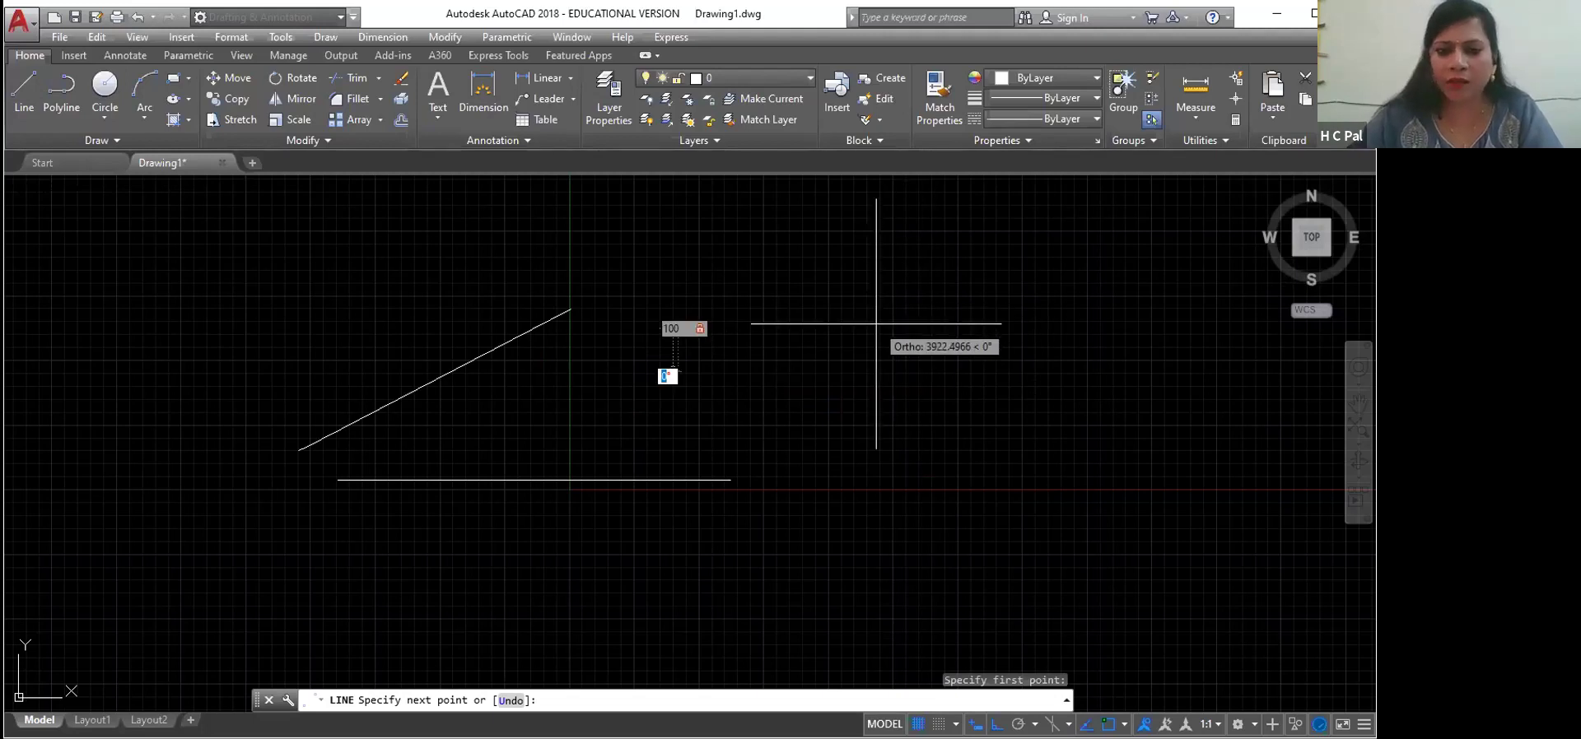
text(30)
key(Return)
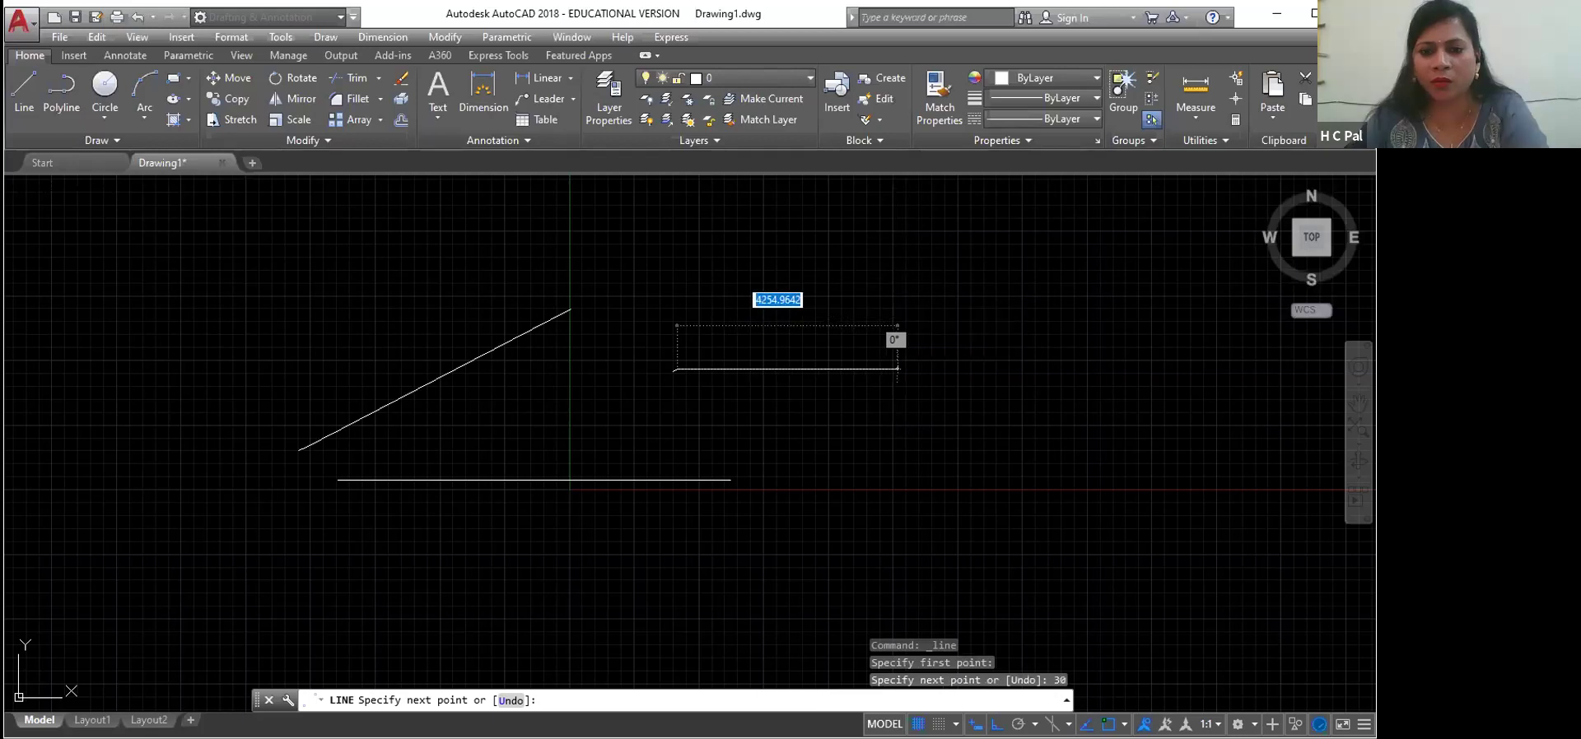
Step: Turn Ortho off, end the Line command and erase the short line to the right of the Y axis
key(F8)
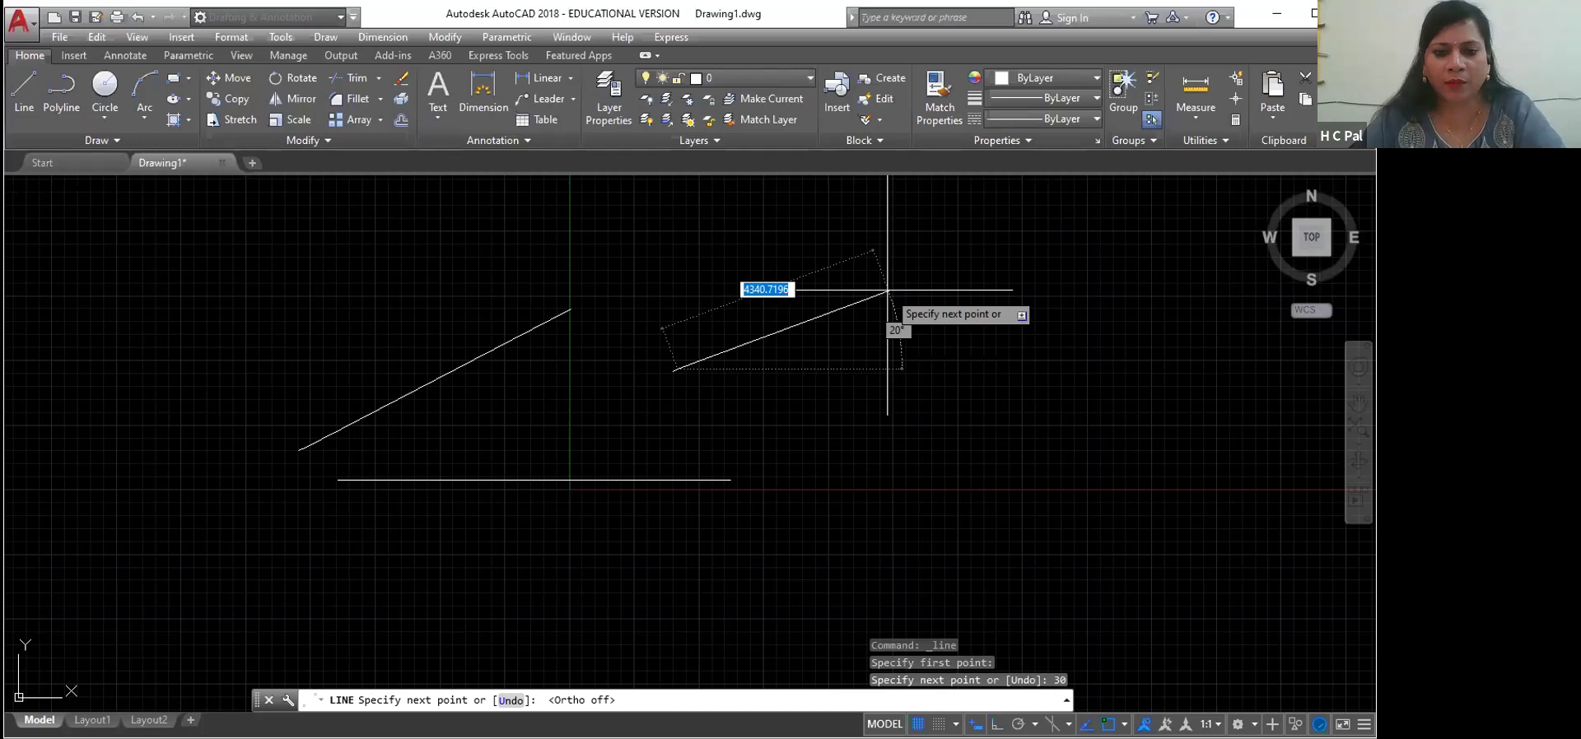
key(Return)
scroll(887, 289, down, 1)
scroll(805, 329, up, 1)
drag(730, 339, 680, 375)
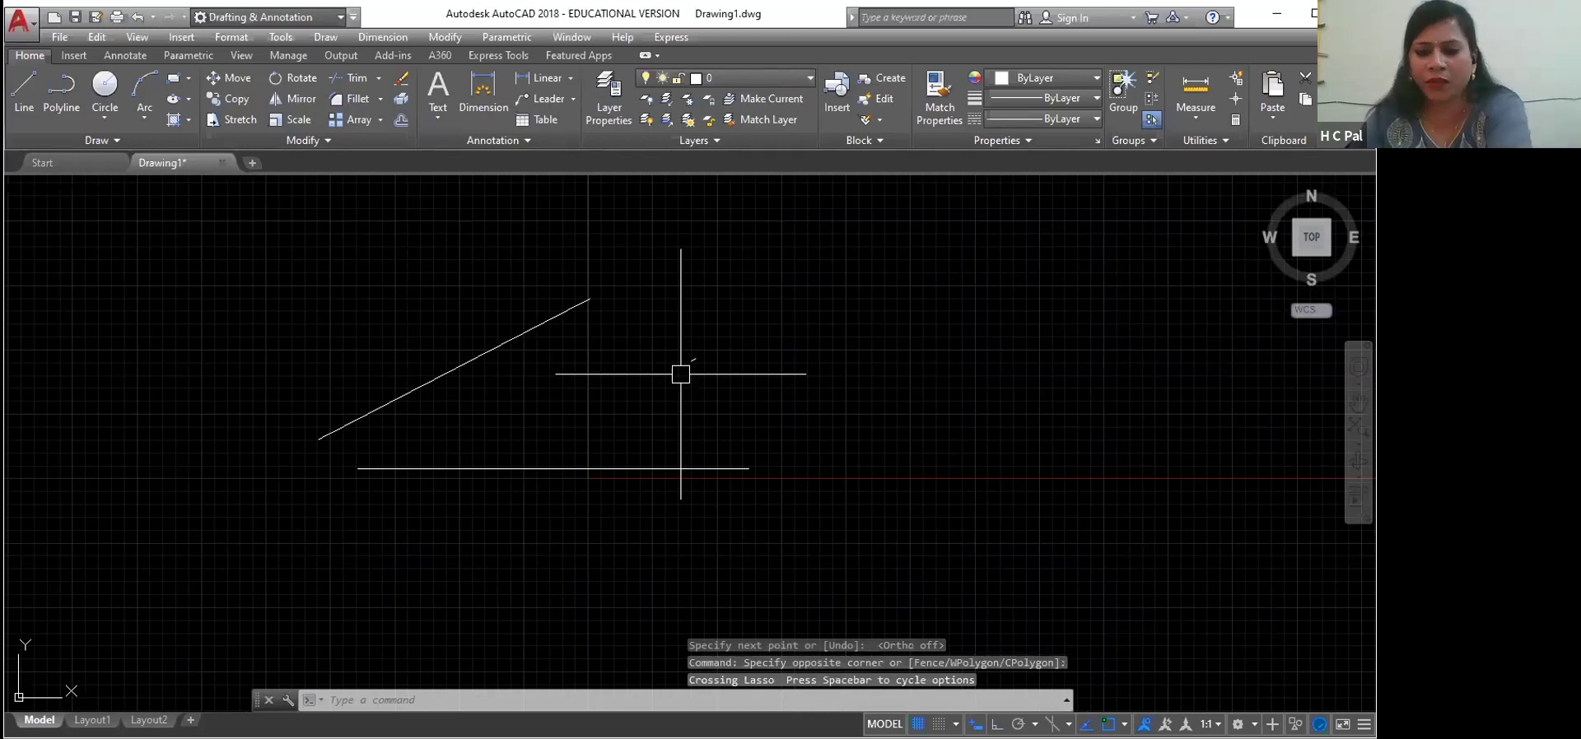
key(Delete)
Step: Draw a short line using 1000 as the first-point entry and a length of 30
text(l)
key(Return)
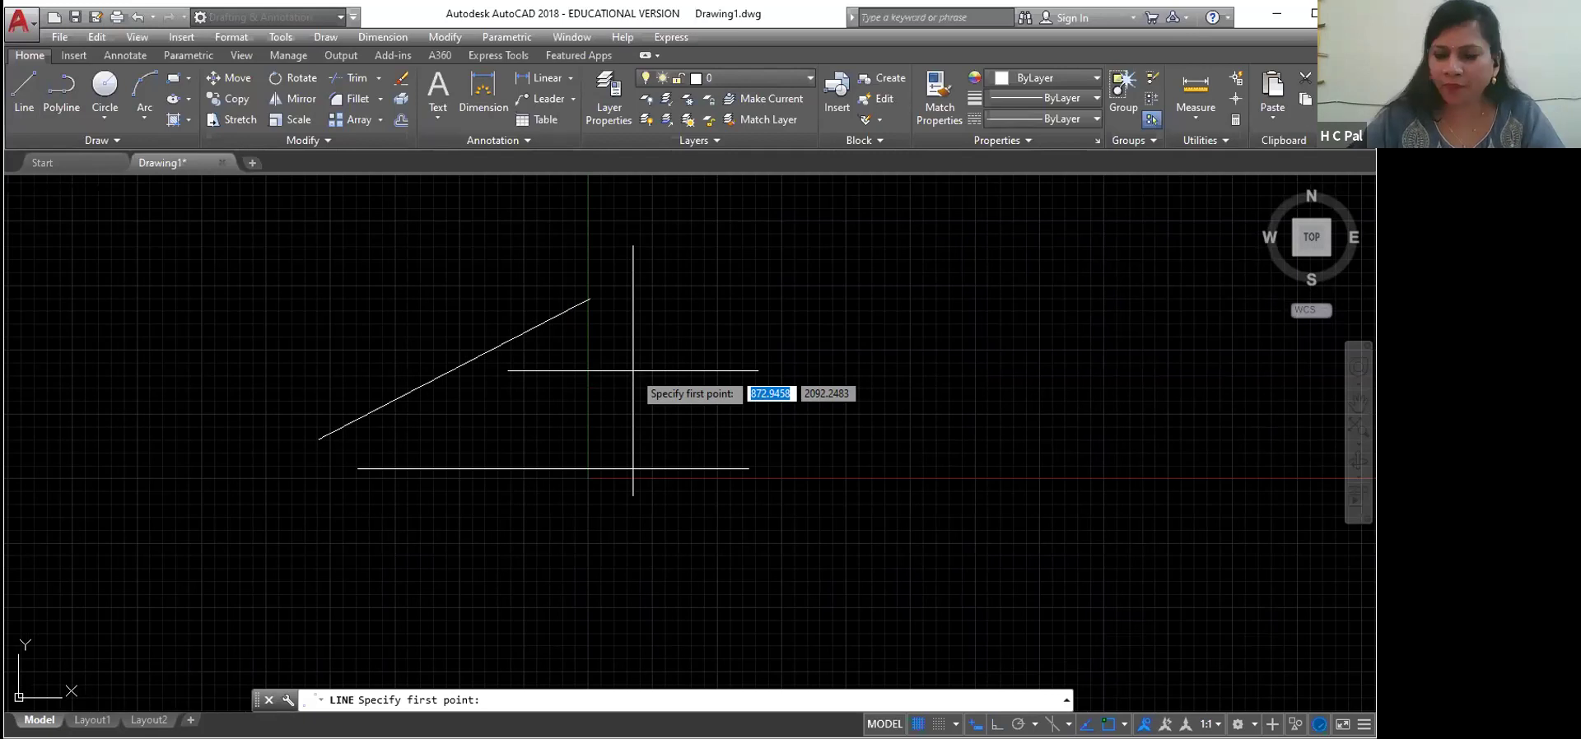
text(1000)
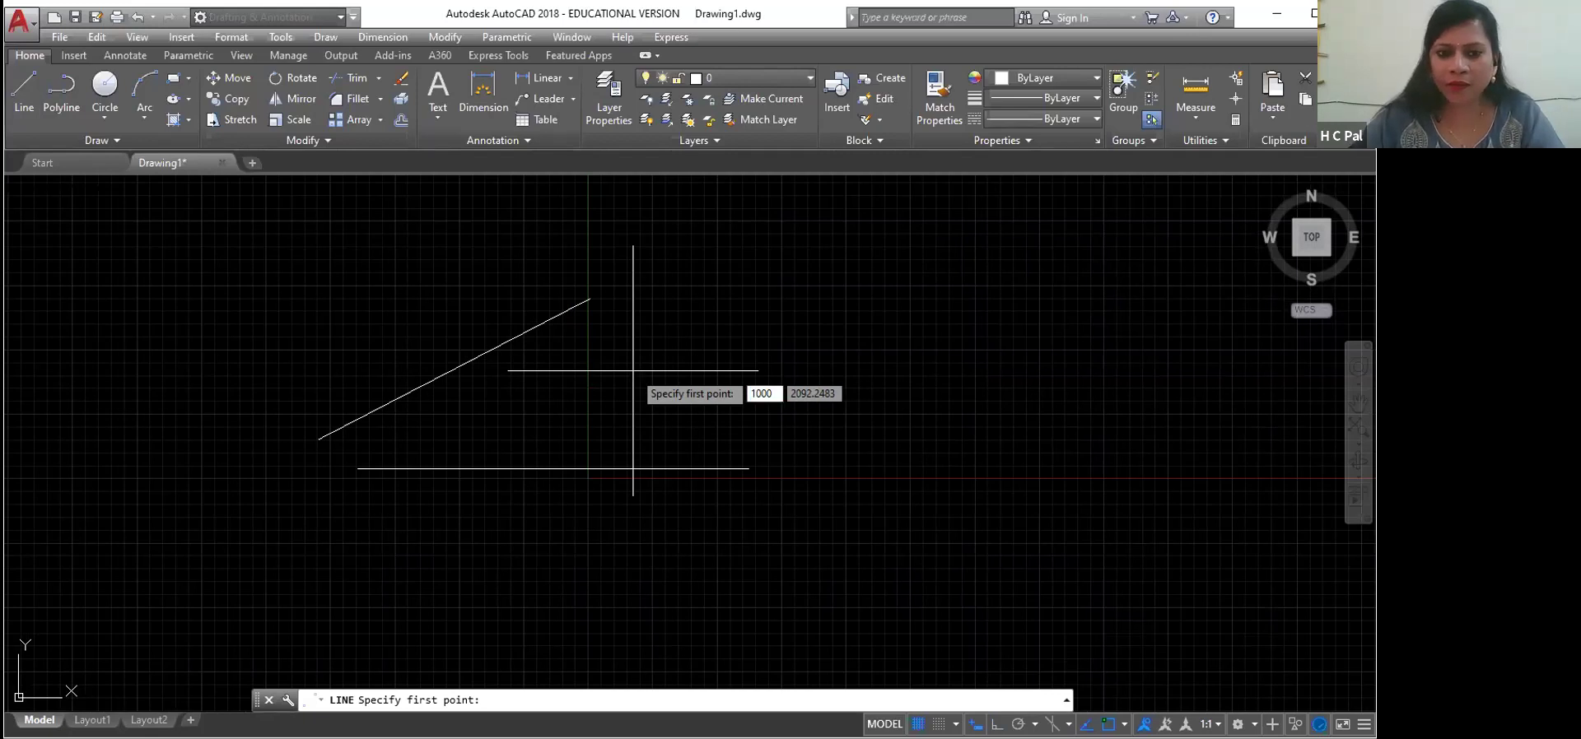
key(Return)
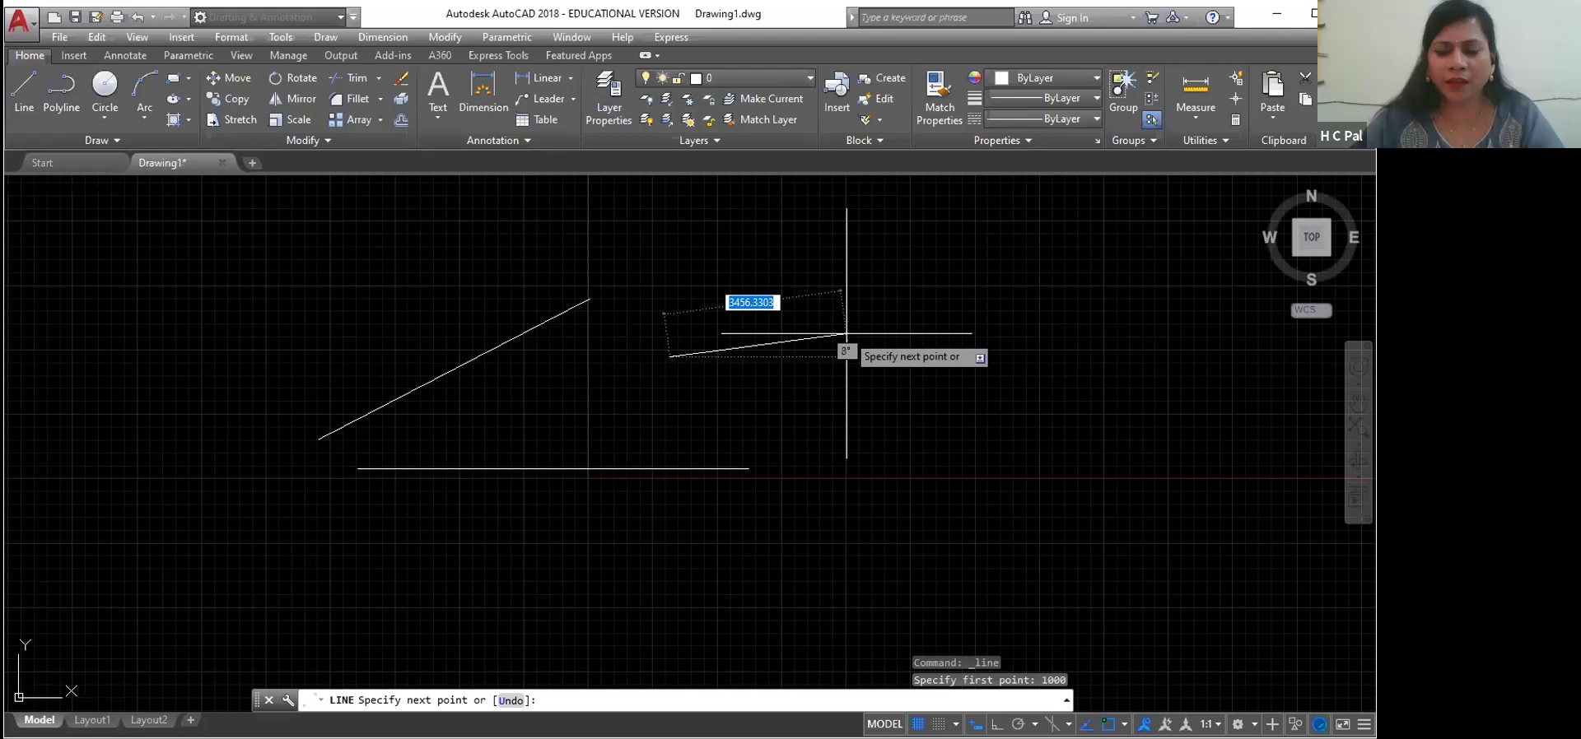
text(30)
key(Return)
key(Return)
Step: Select the 30-long line to the right of the Y axis and erase it
click(728, 314)
click(677, 363)
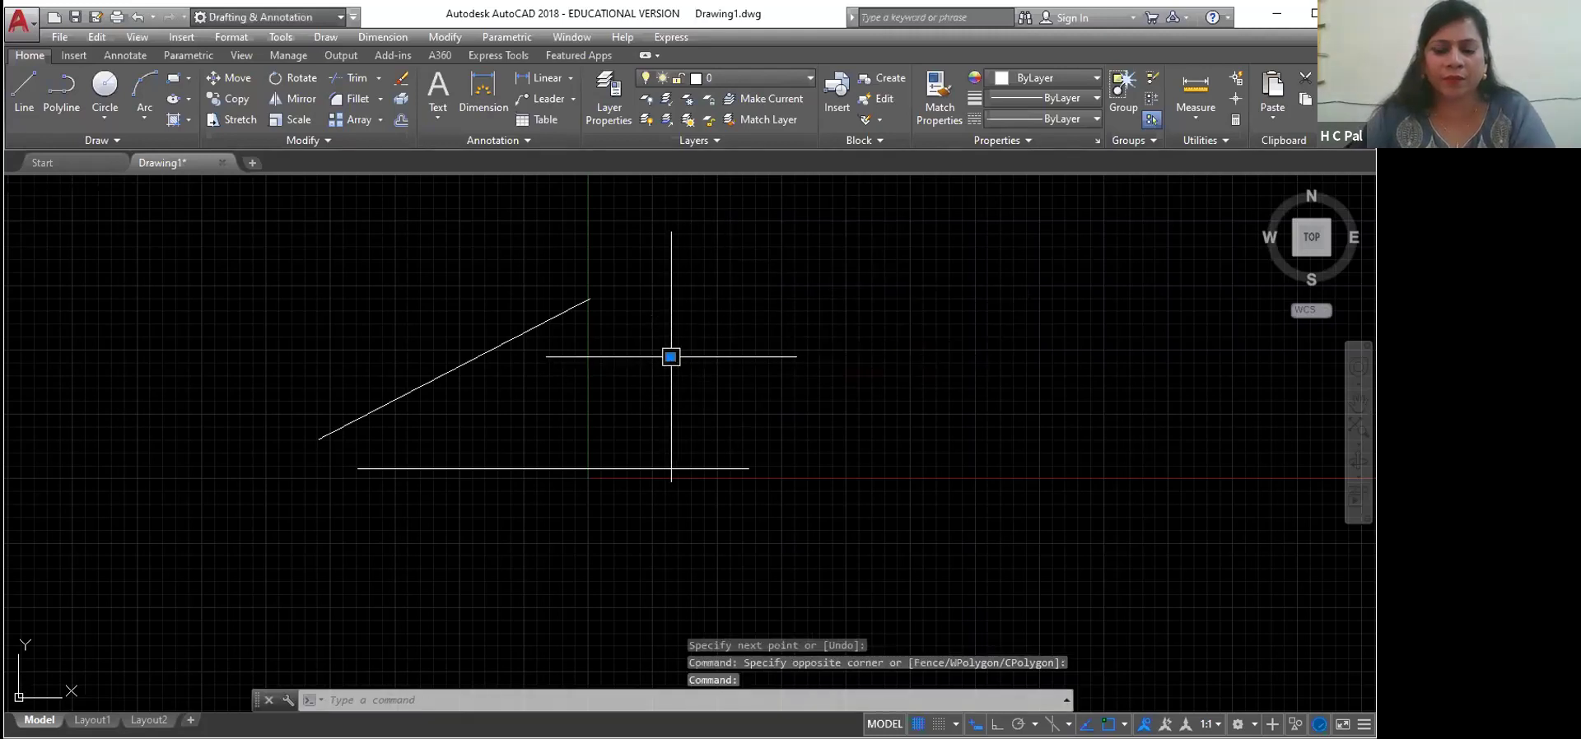
key(Delete)
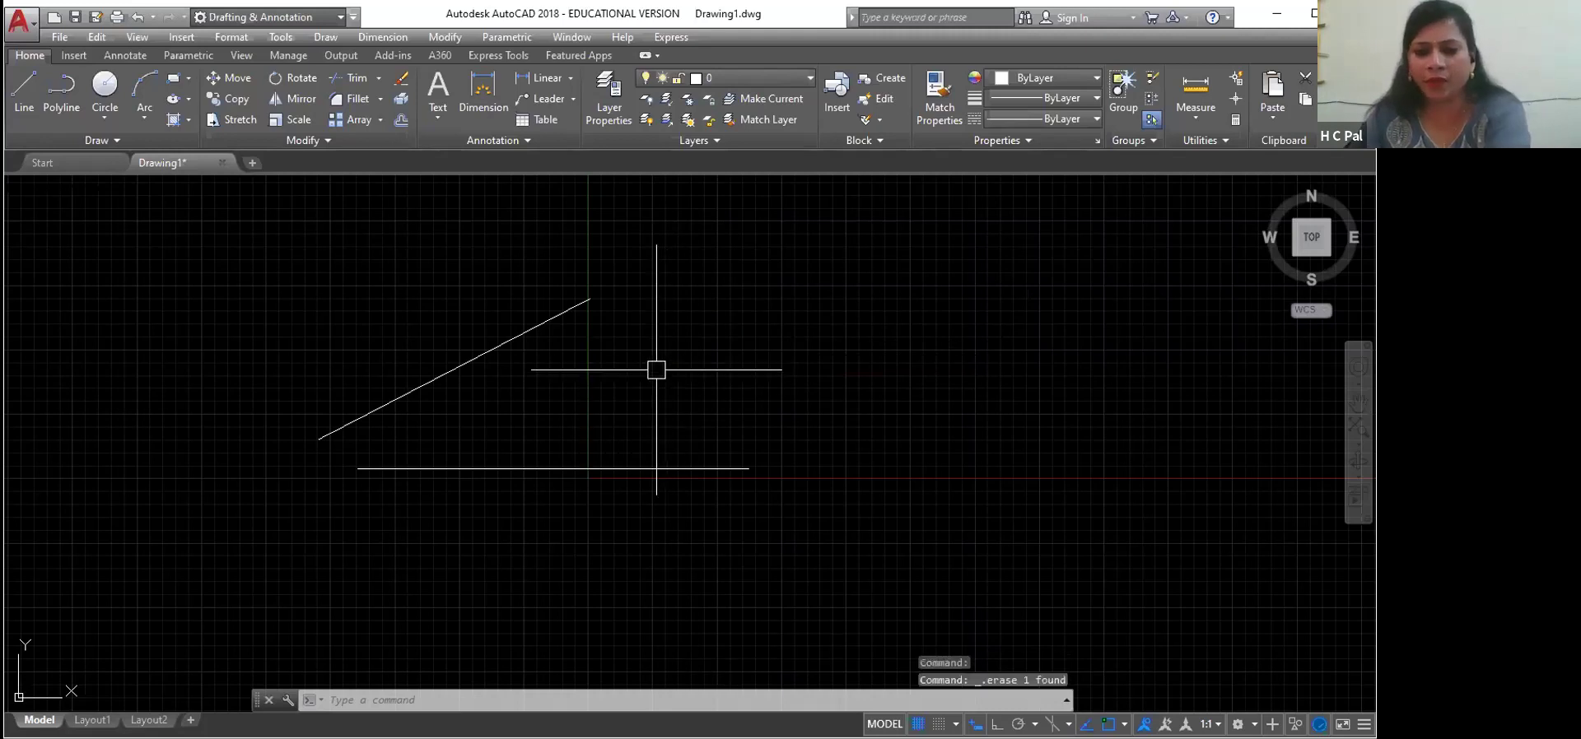
Step: Draw a line using 2000 as the first-point entry, rising to the right about 4712 long at about 22°
click(24, 89)
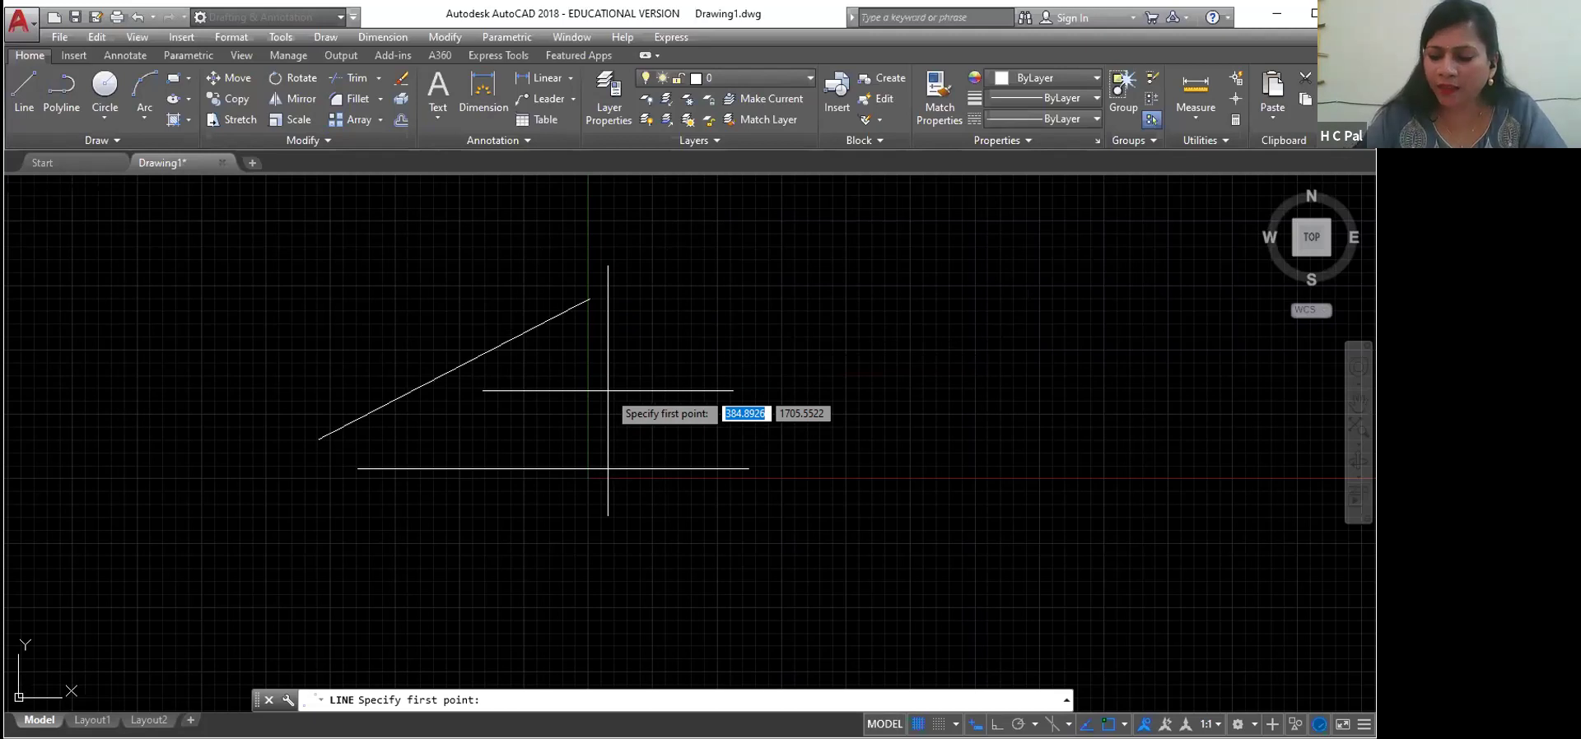
text(2000)
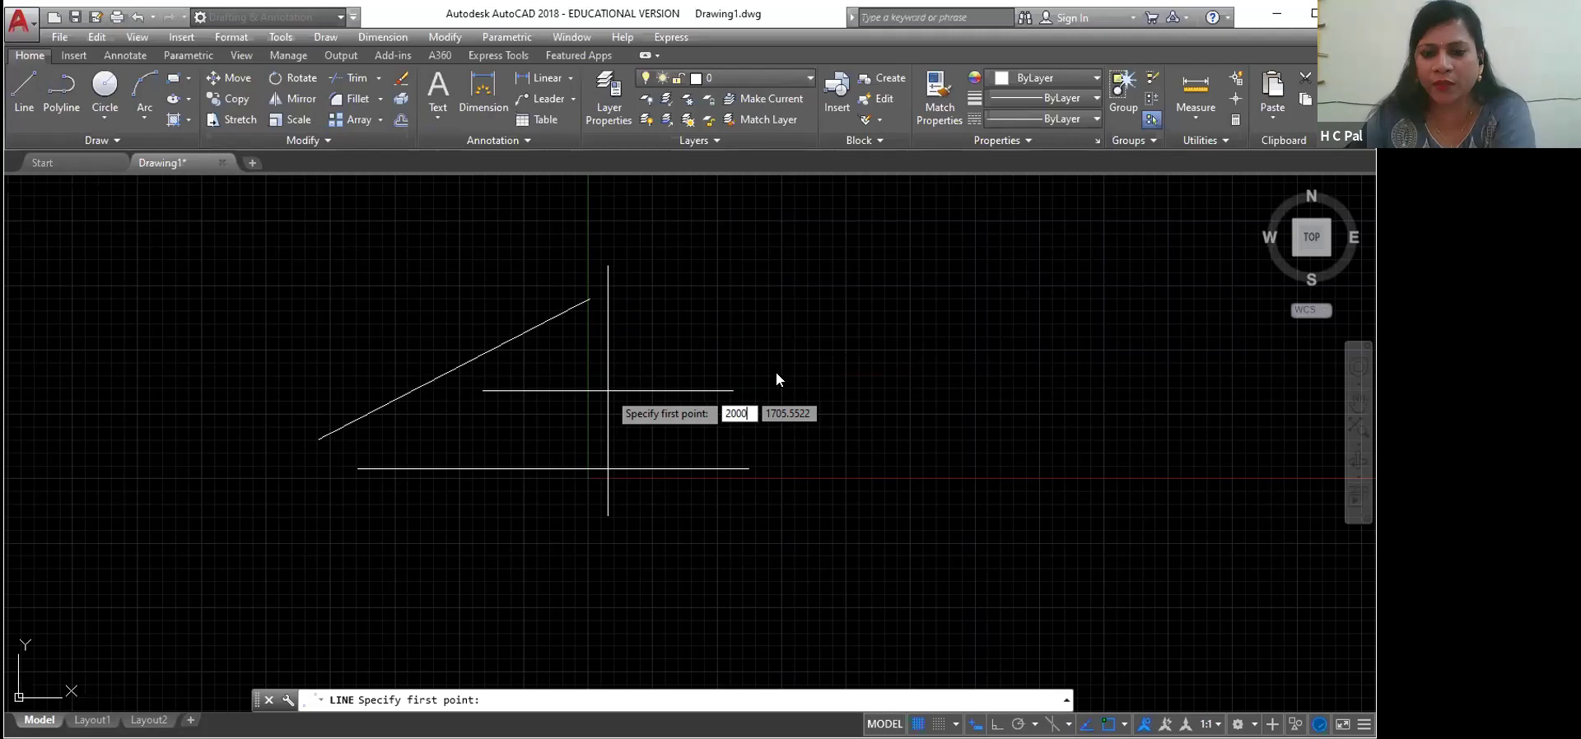
key(Return)
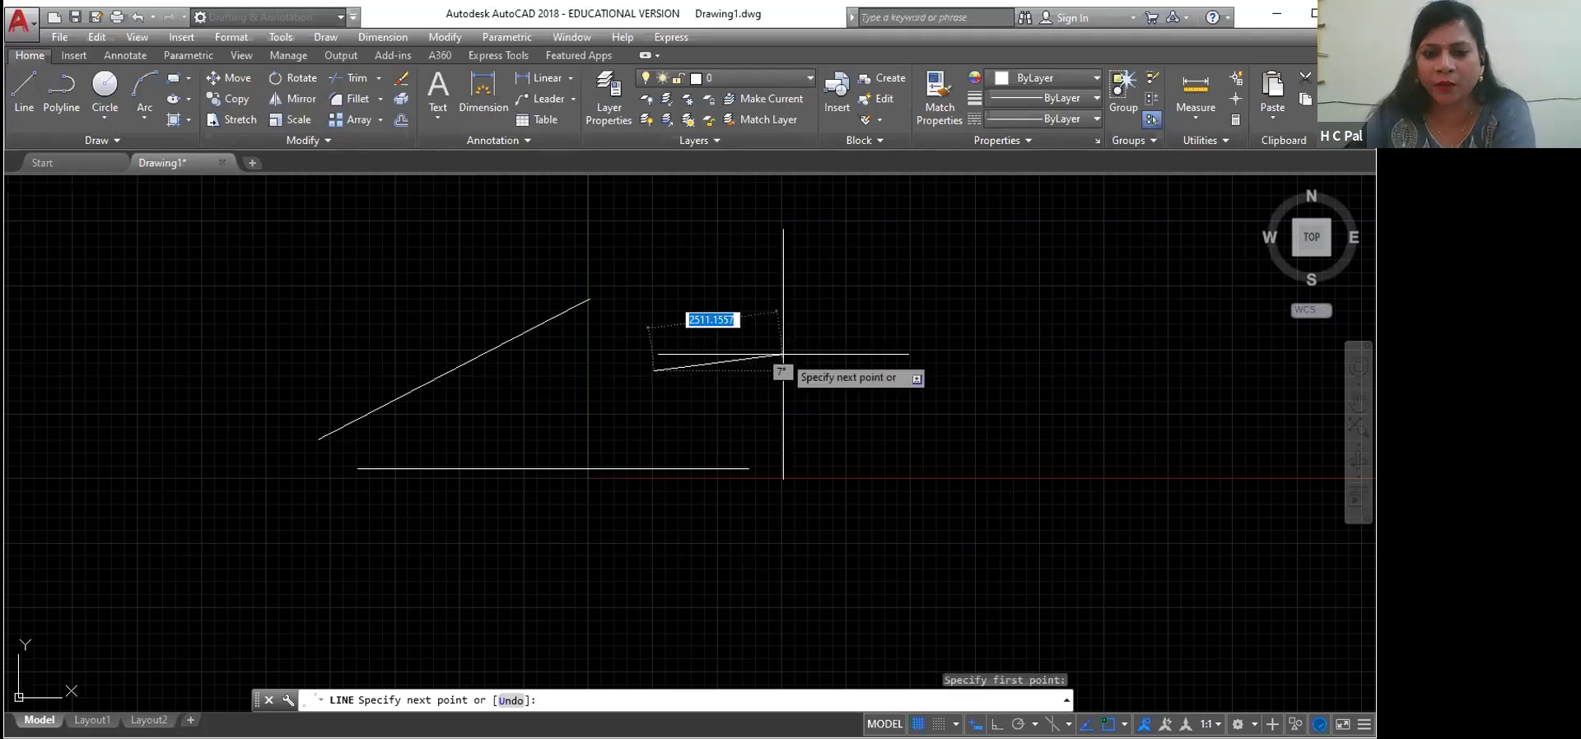
click(879, 280)
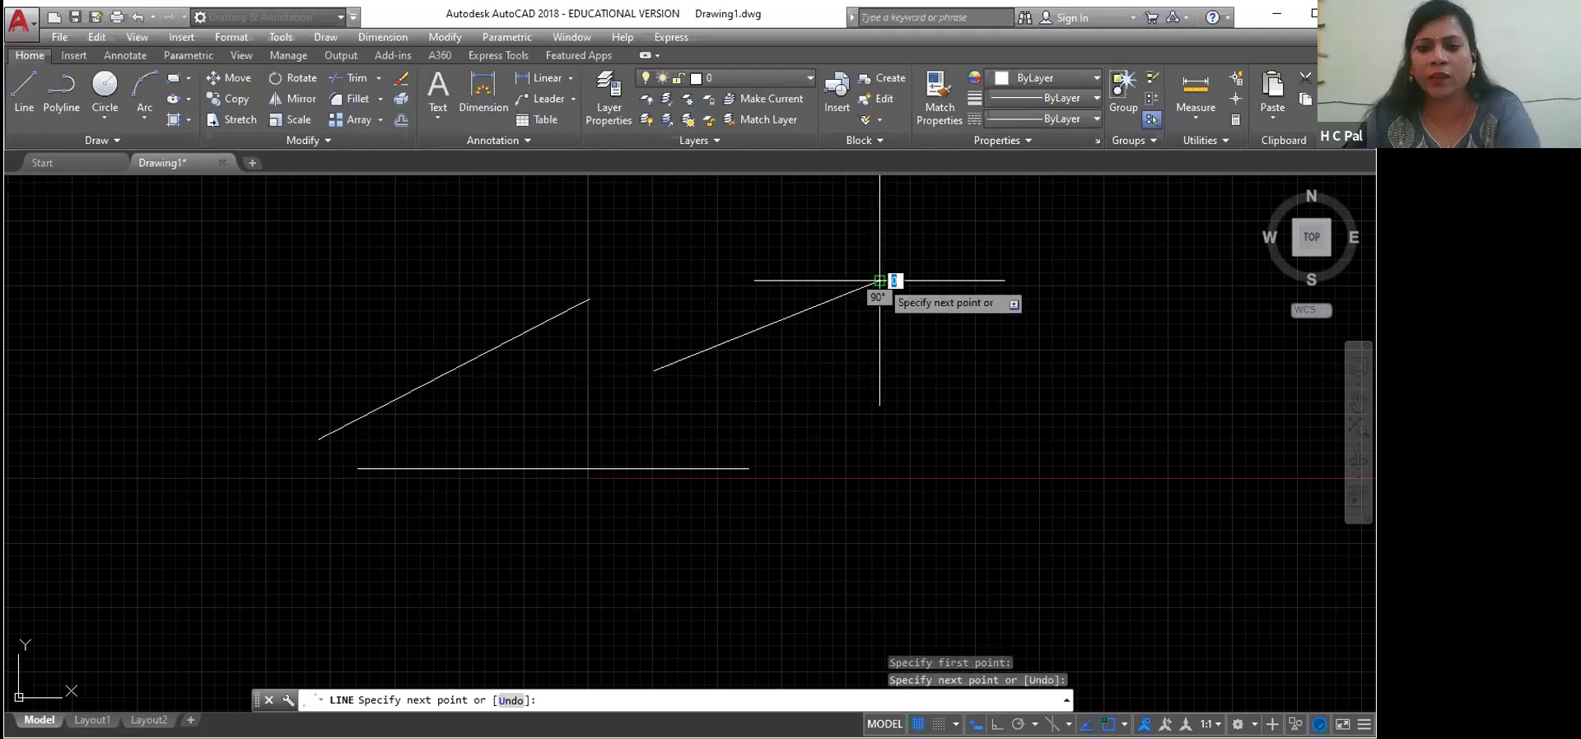
key(Return)
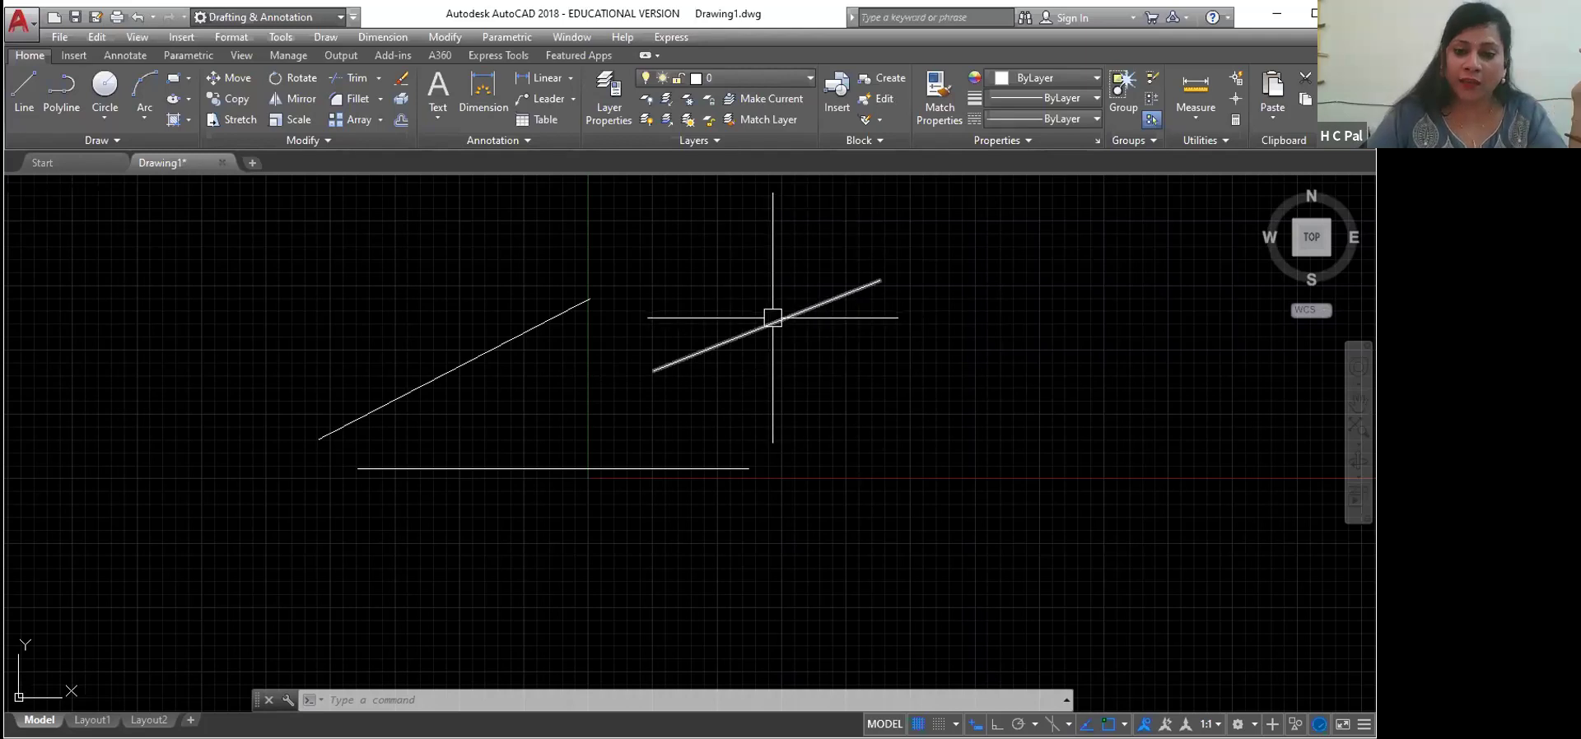
Step: Lengthen the new sloped line from its upper-right endpoint grip by about 2670 along its own direction
mouse_move(774, 323)
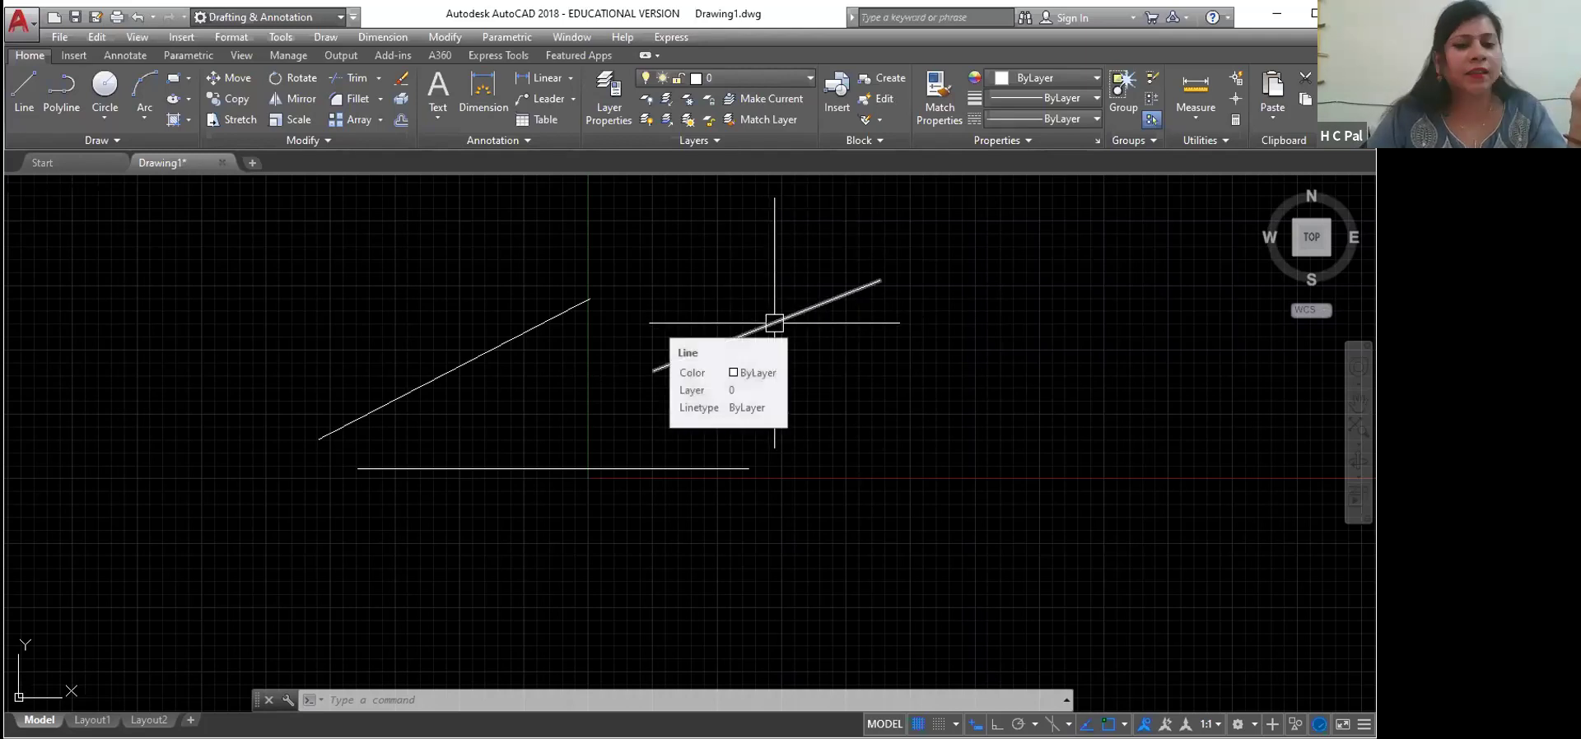
click(762, 329)
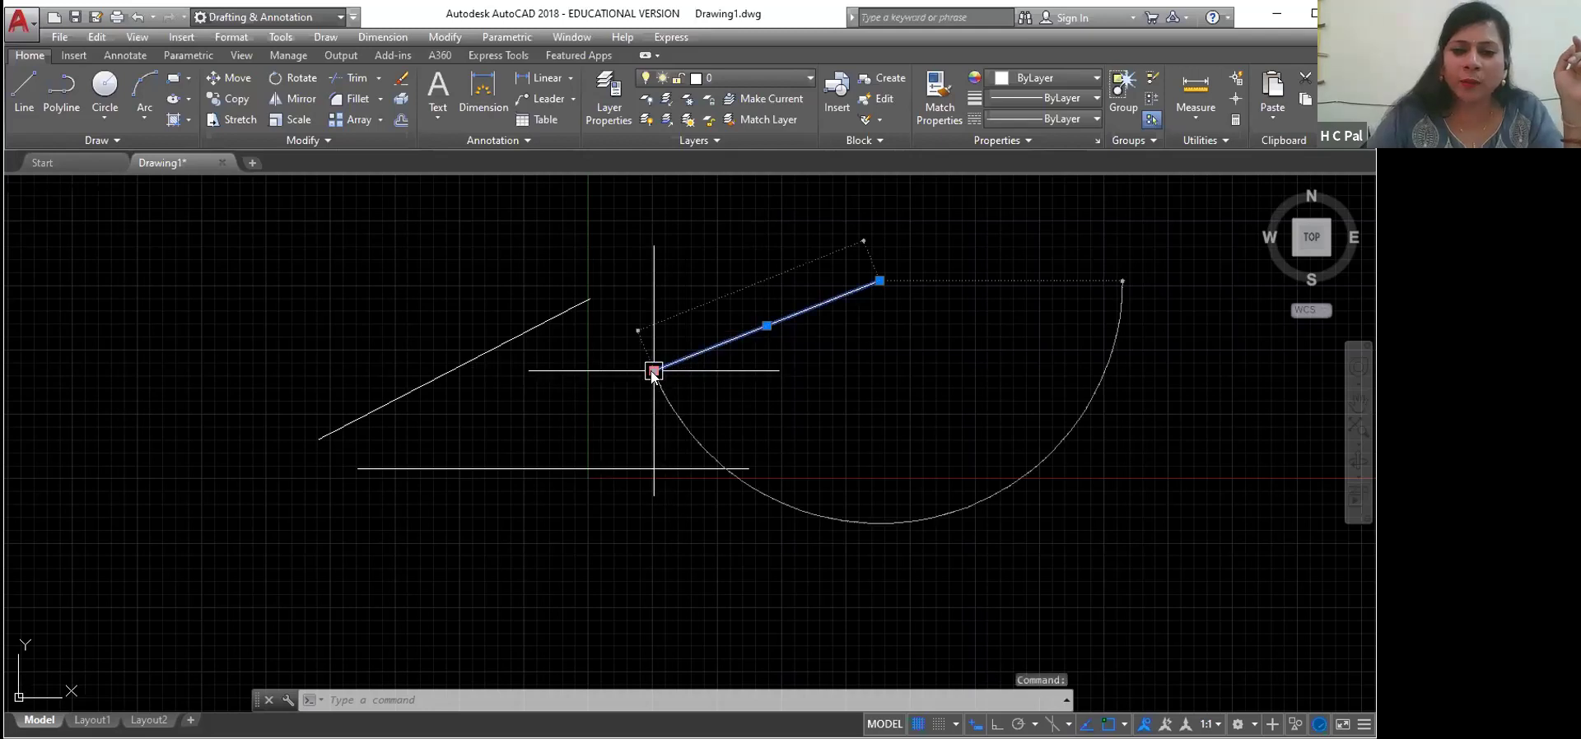
mouse_move(653, 370)
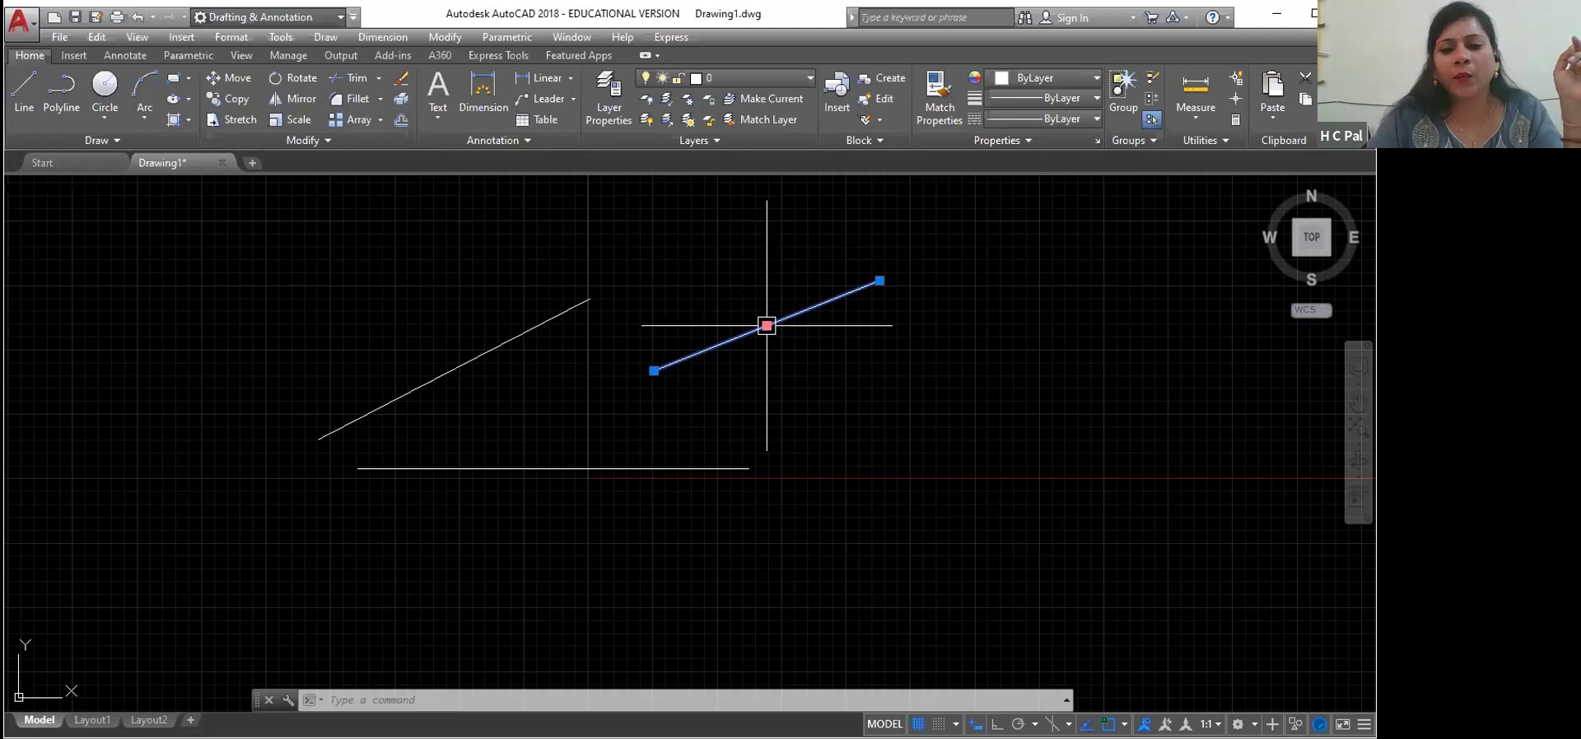
mouse_move(878, 282)
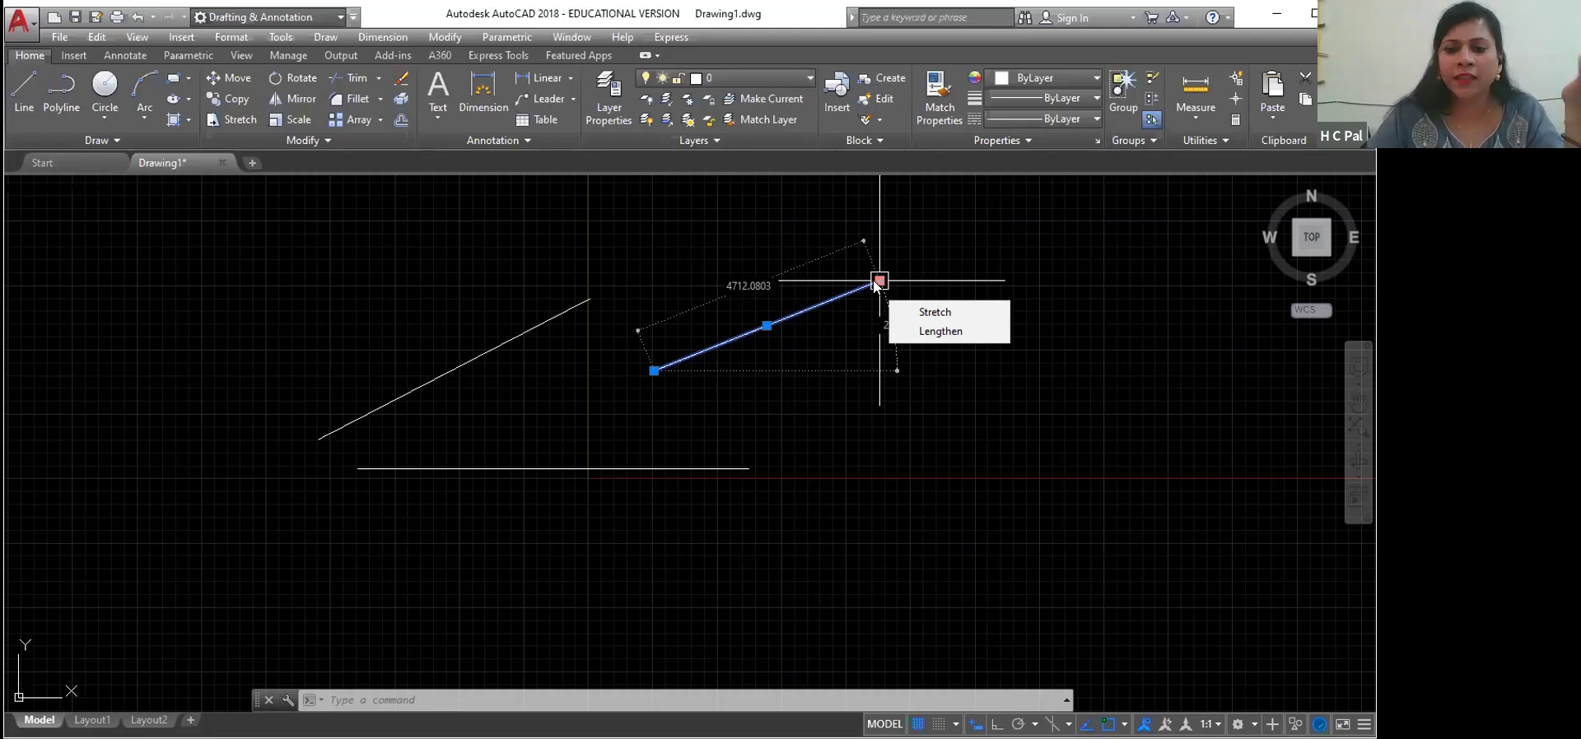
click(934, 329)
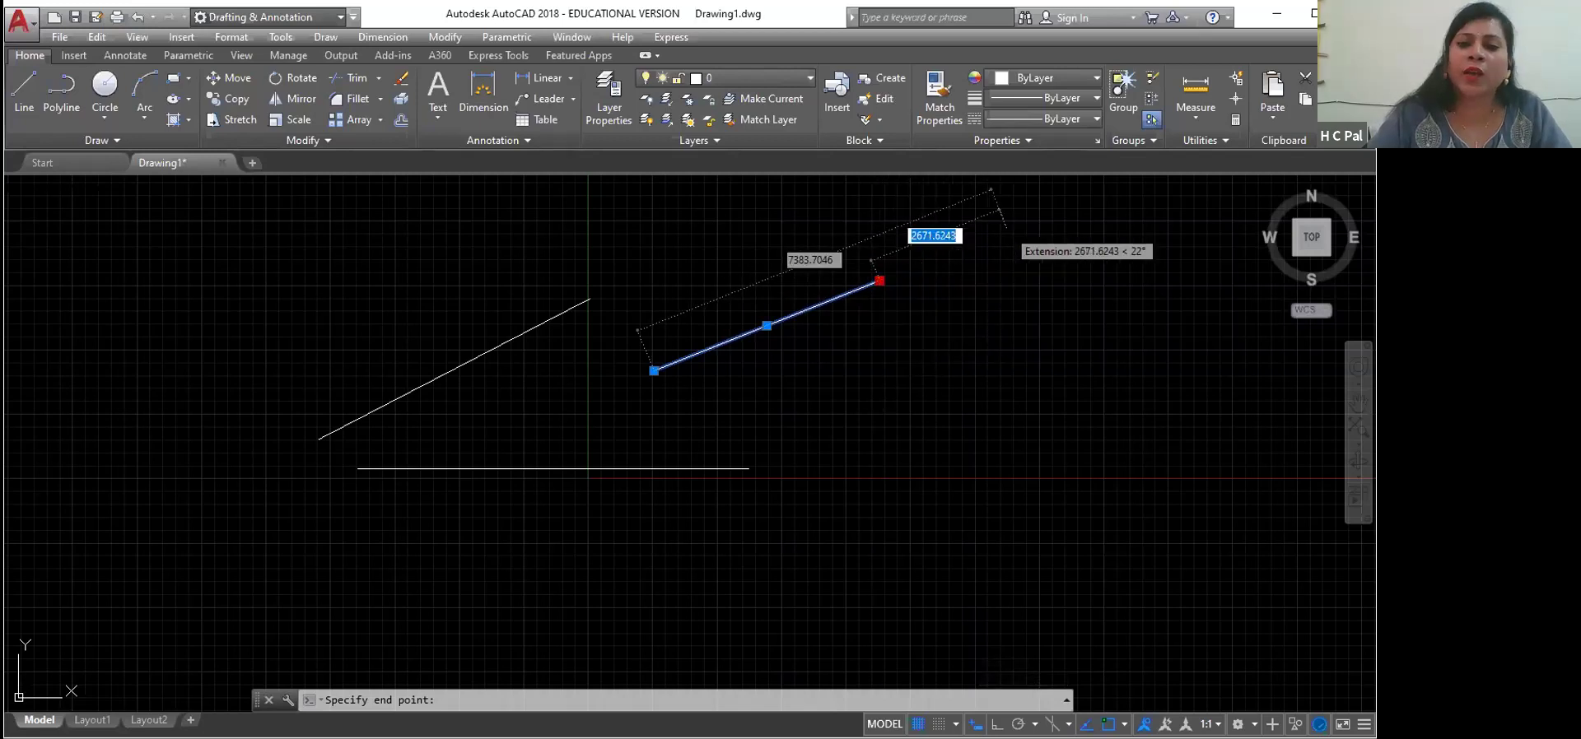
click(1006, 231)
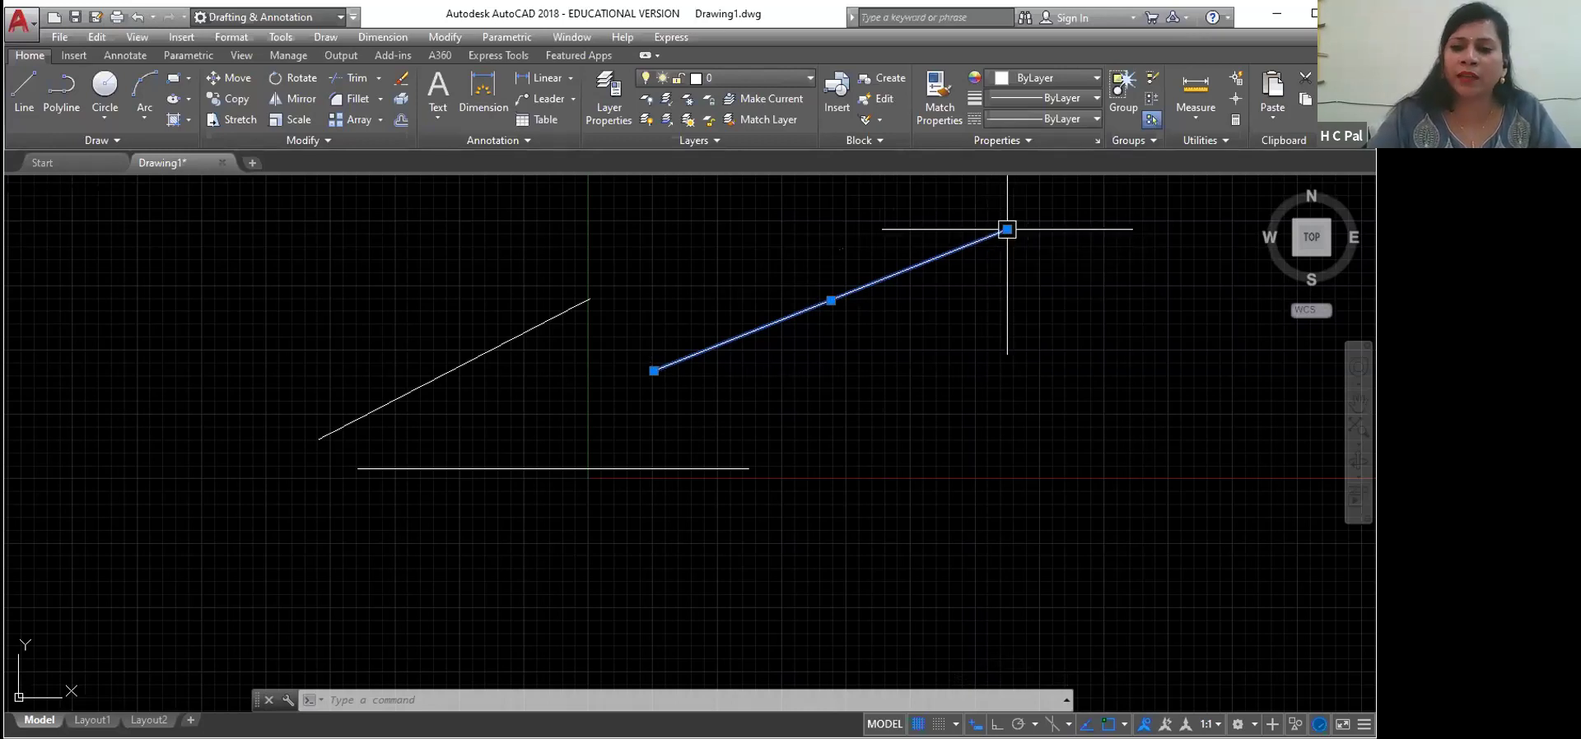
Step: Move the right-hand sloped line down and to the right by its midpoint grip, and erase all three lines
click(831, 300)
click(863, 373)
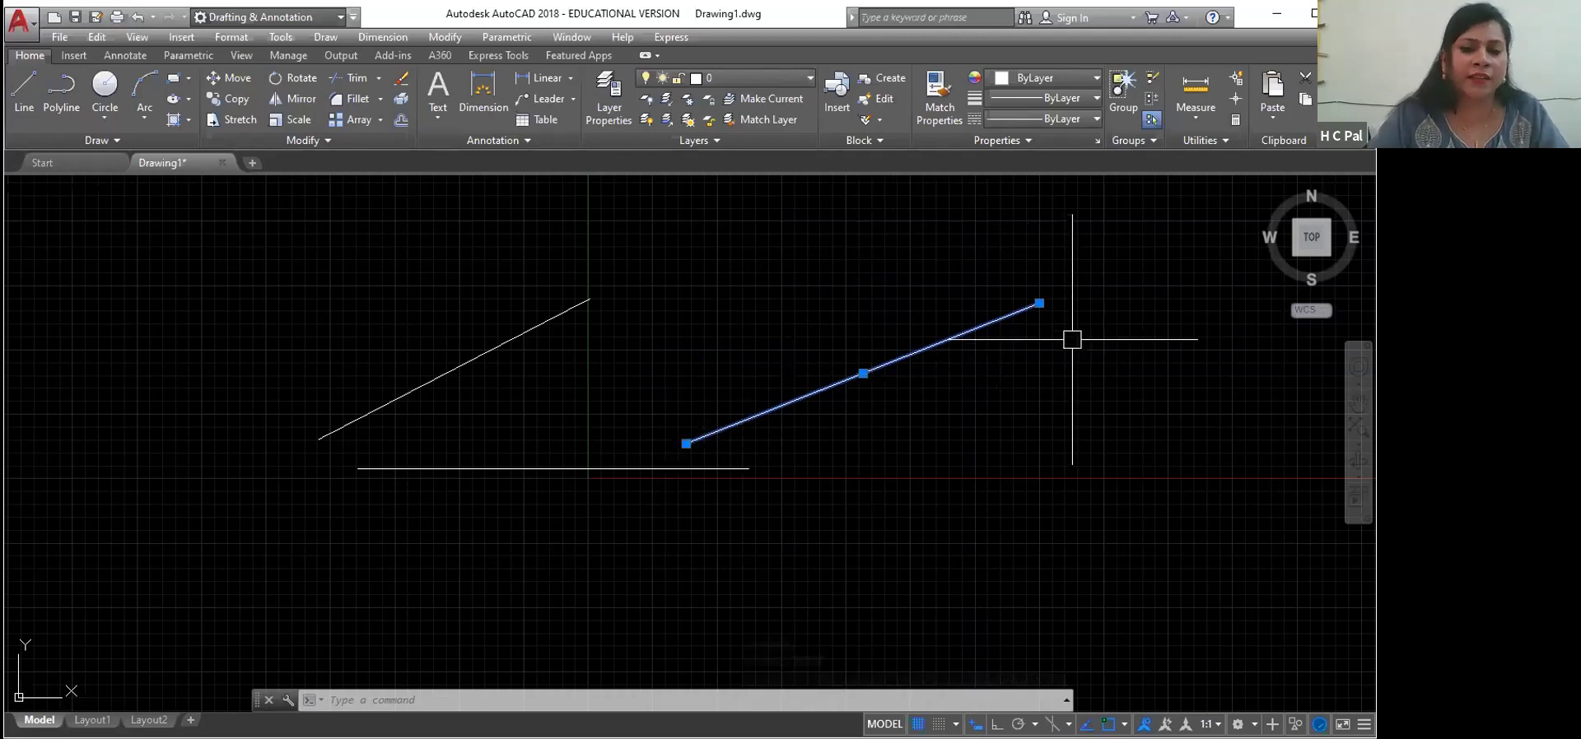
mouse_move(1039, 303)
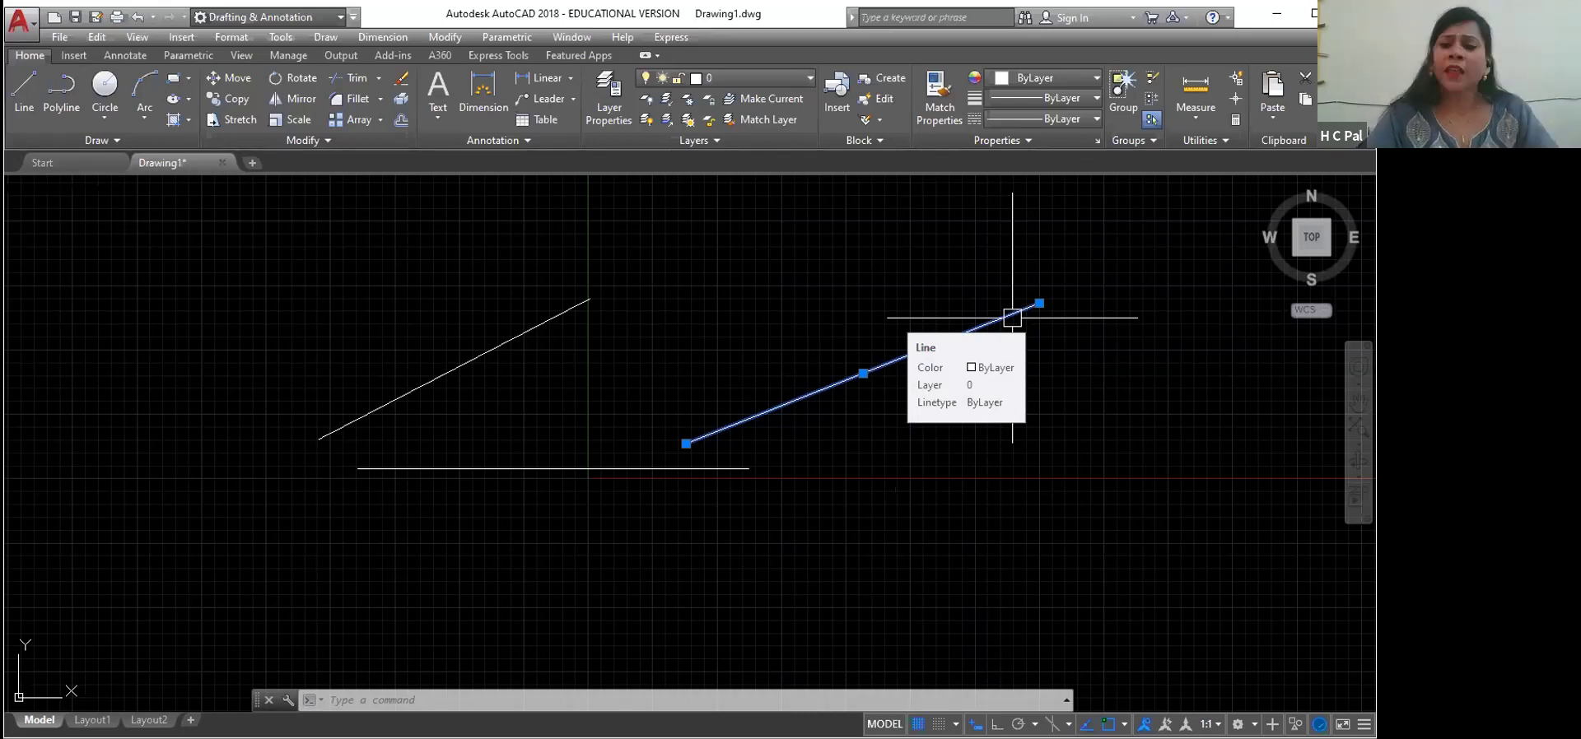
click(1081, 241)
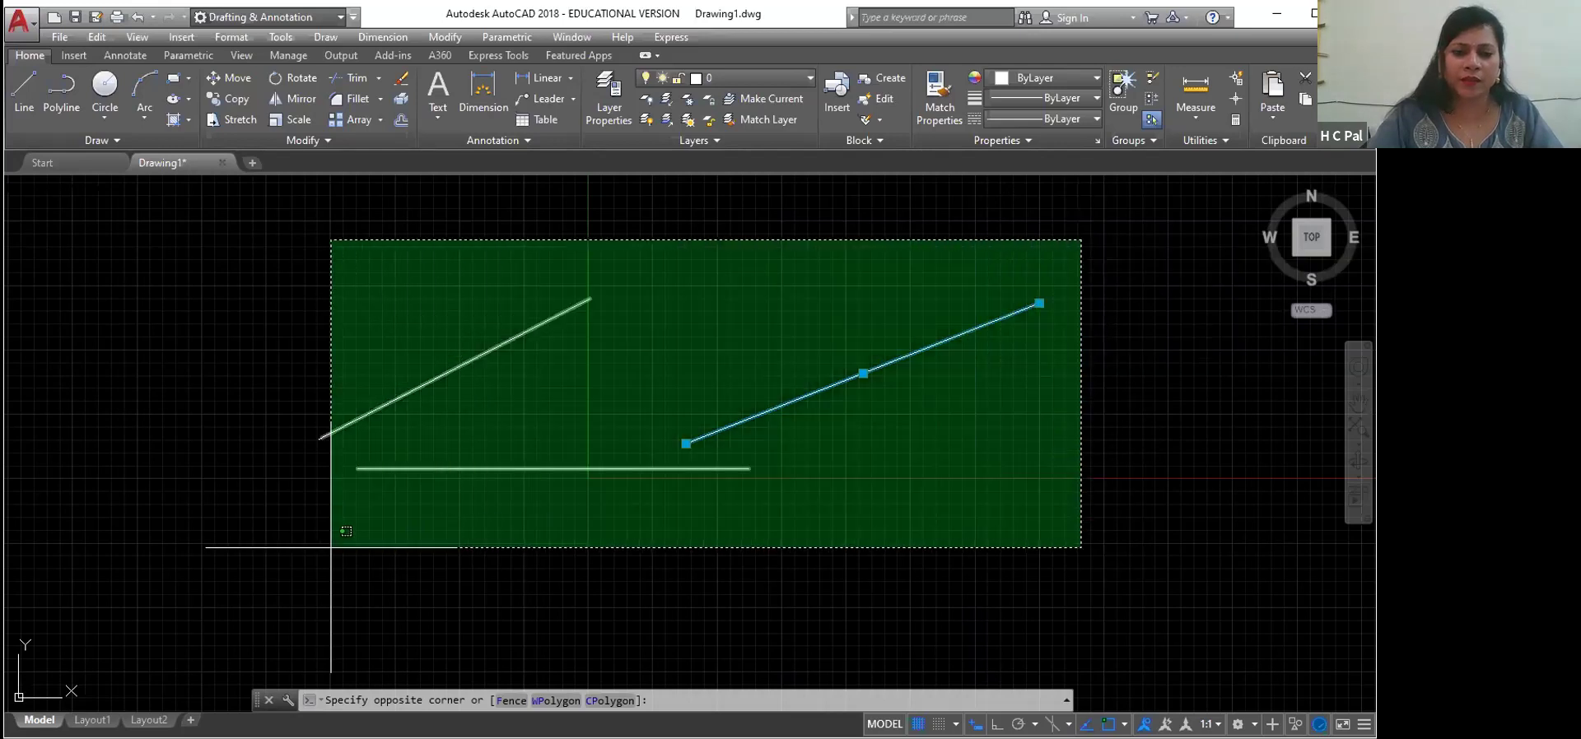
click(326, 546)
key(Delete)
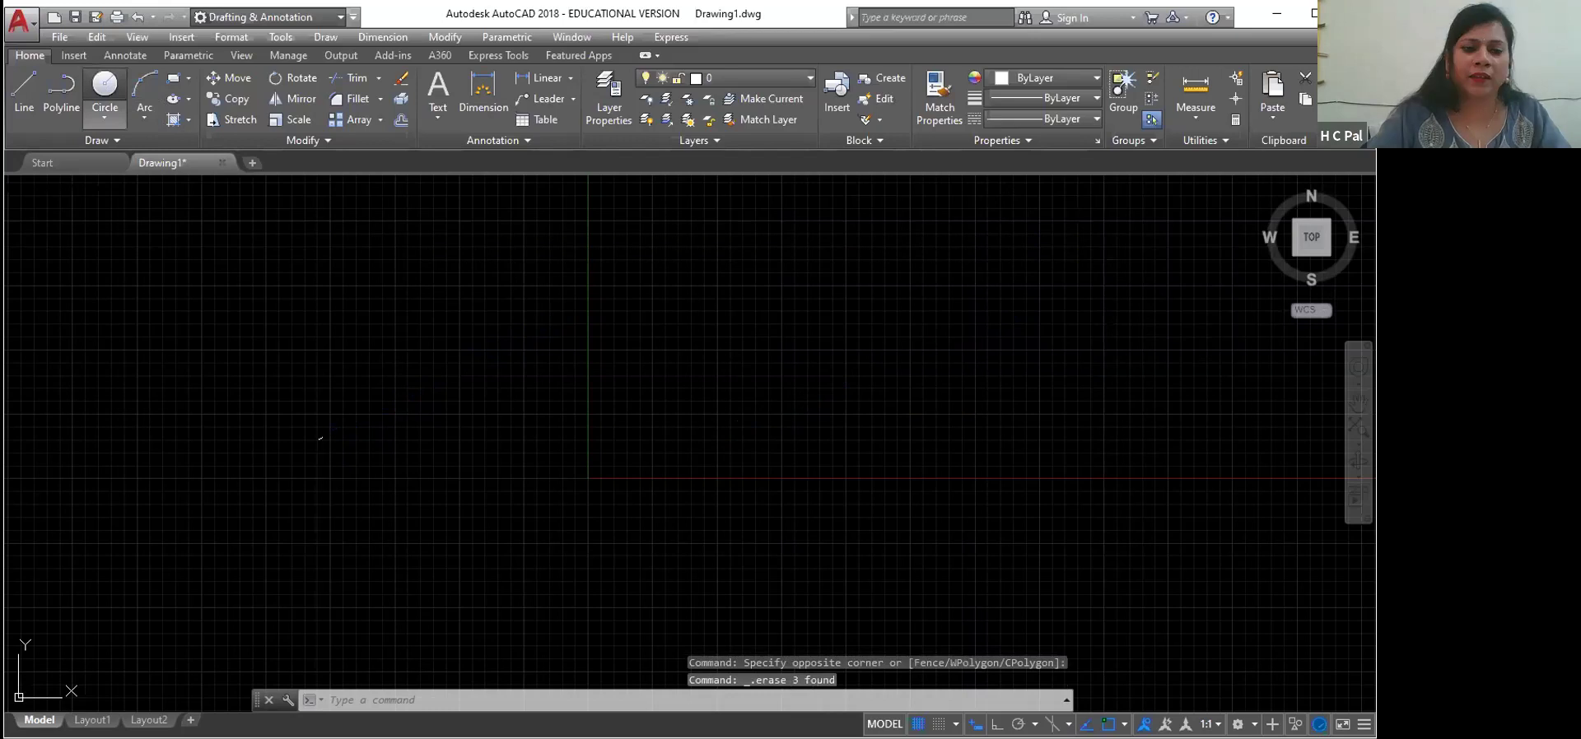
Step: Draw a circle with a radius of about 1790 to the upper left of the origin
click(105, 89)
click(372, 320)
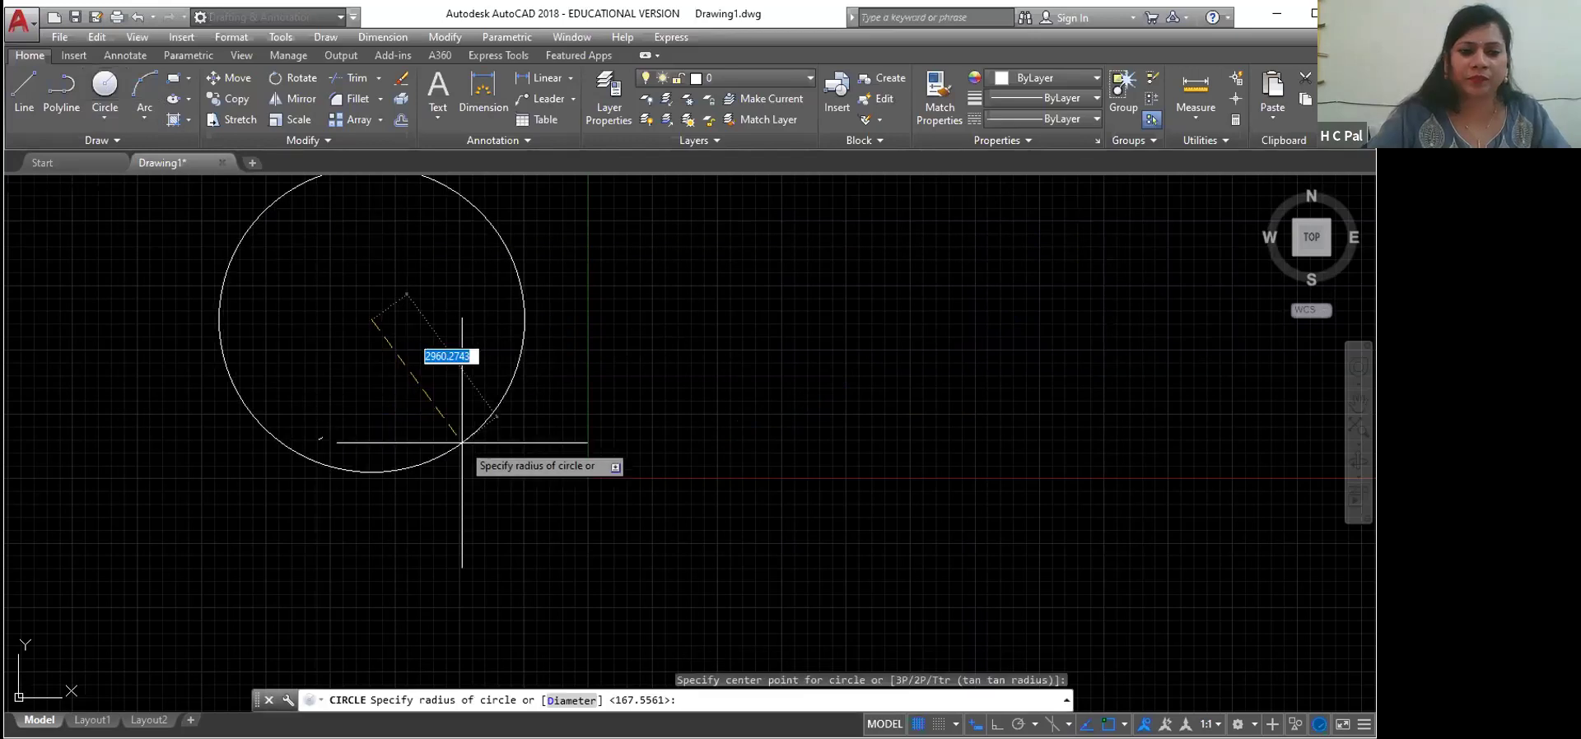
click(424, 396)
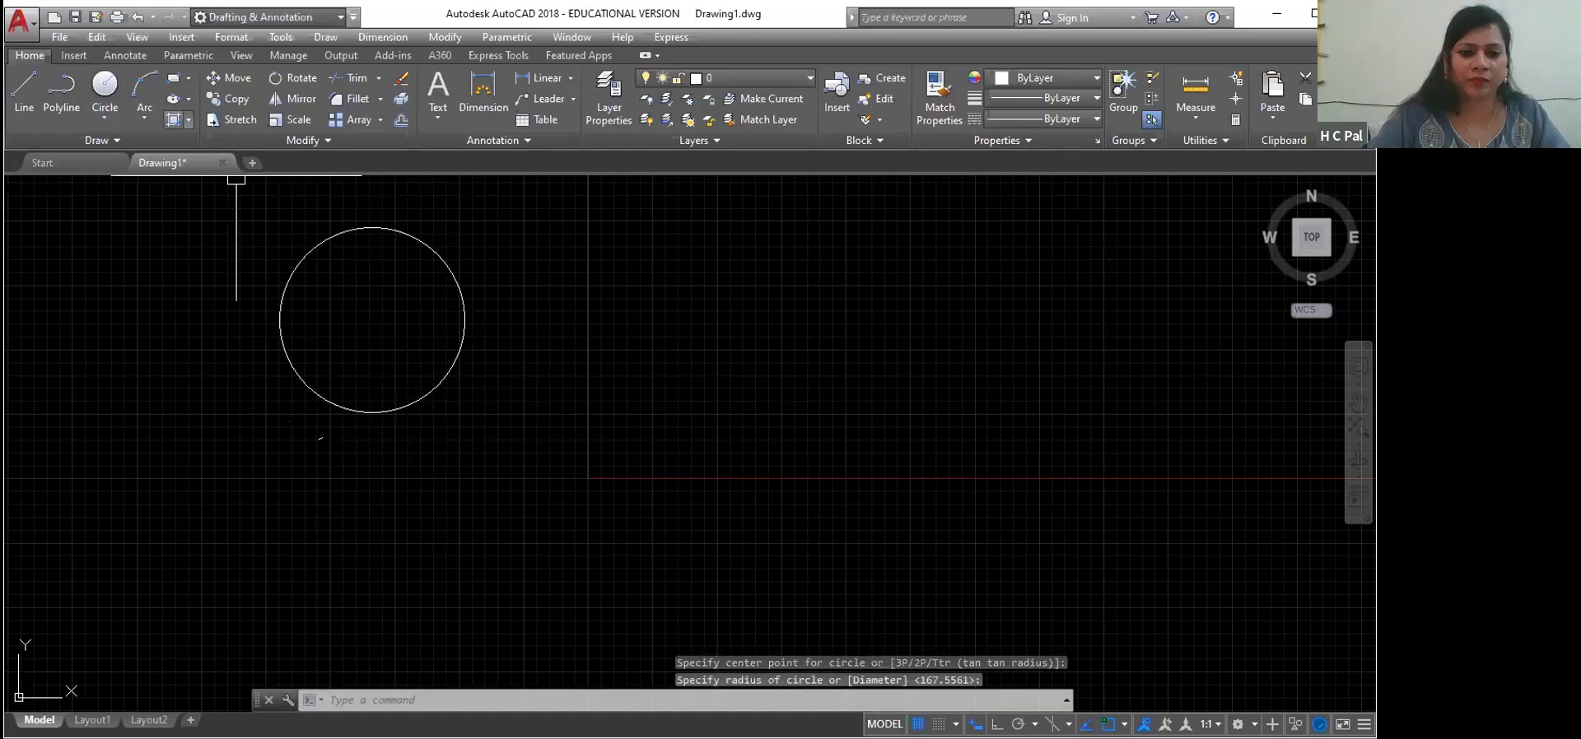
Step: Select the circle and move it repeatedly by its centre grip, finishing with its centre slightly above and right of the origin
click(459, 346)
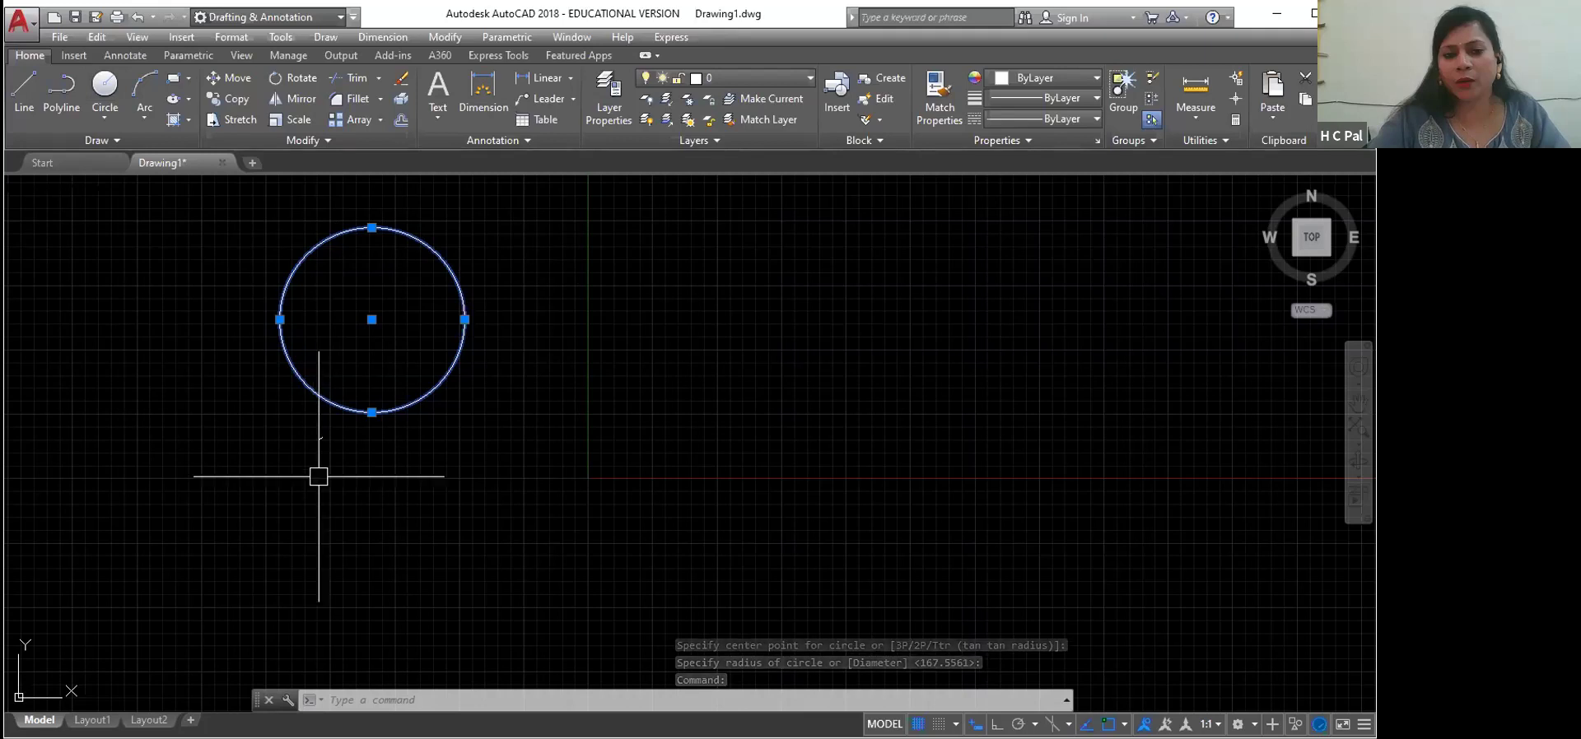
click(372, 320)
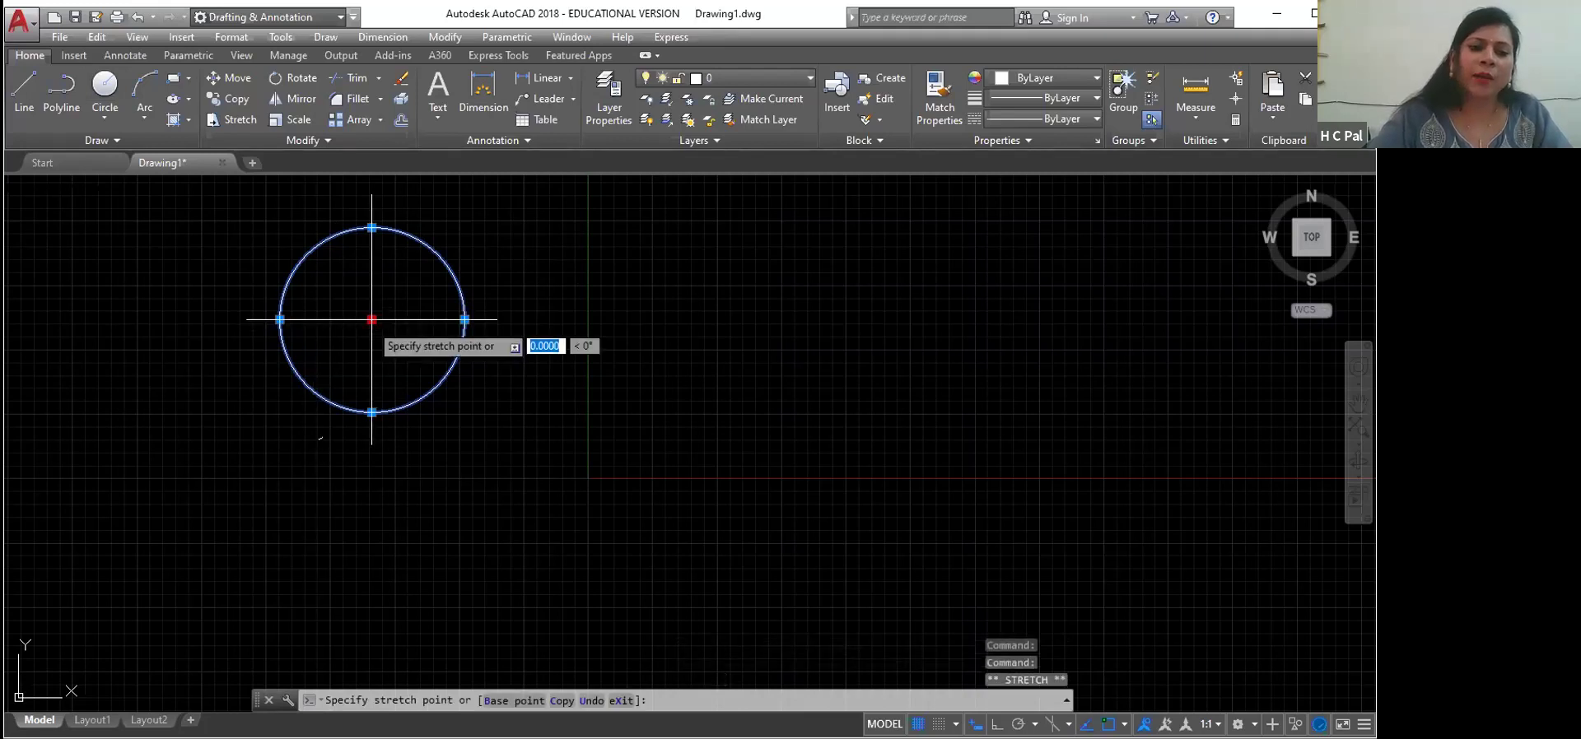
click(575, 381)
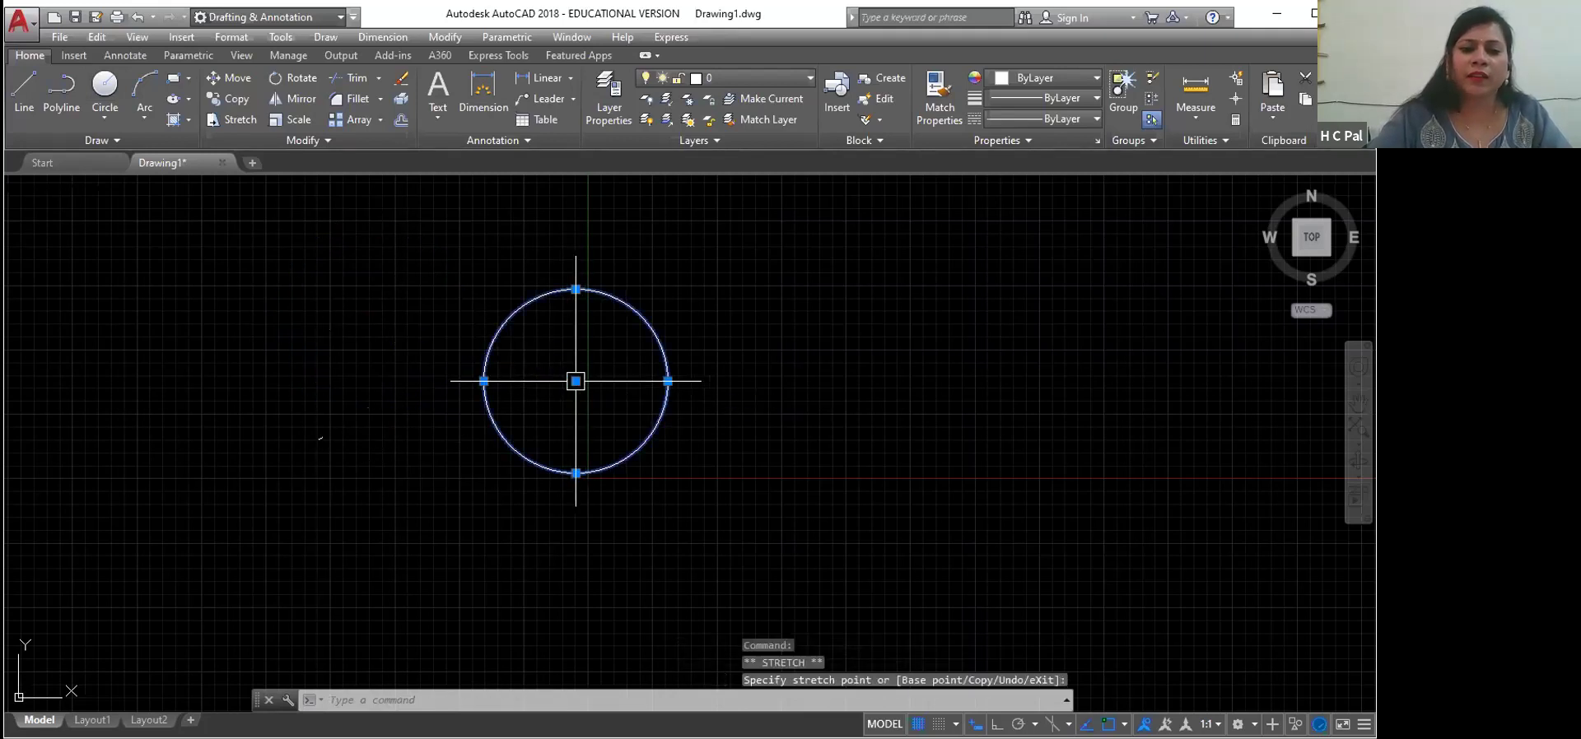
click(576, 381)
click(781, 363)
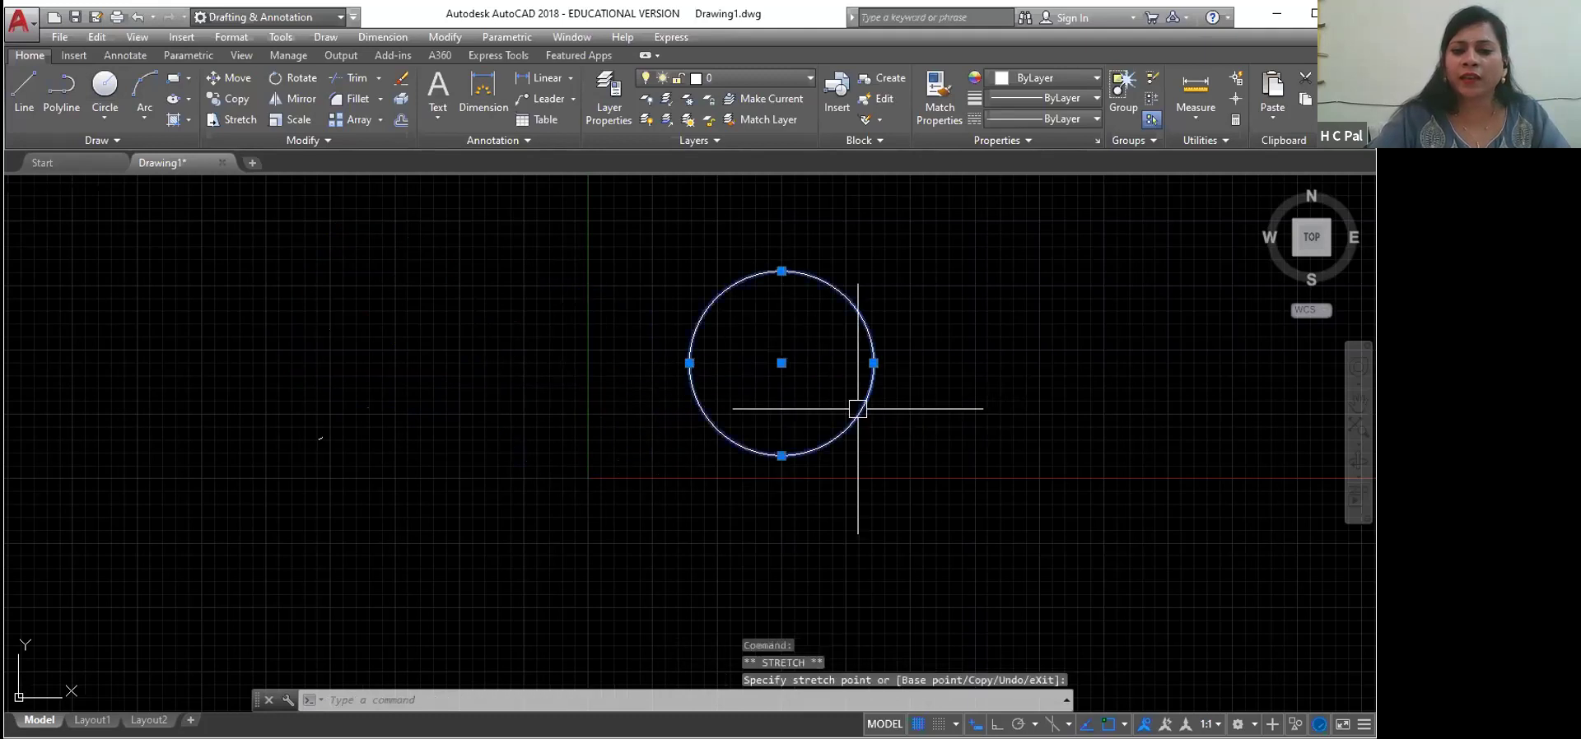
click(781, 363)
click(521, 429)
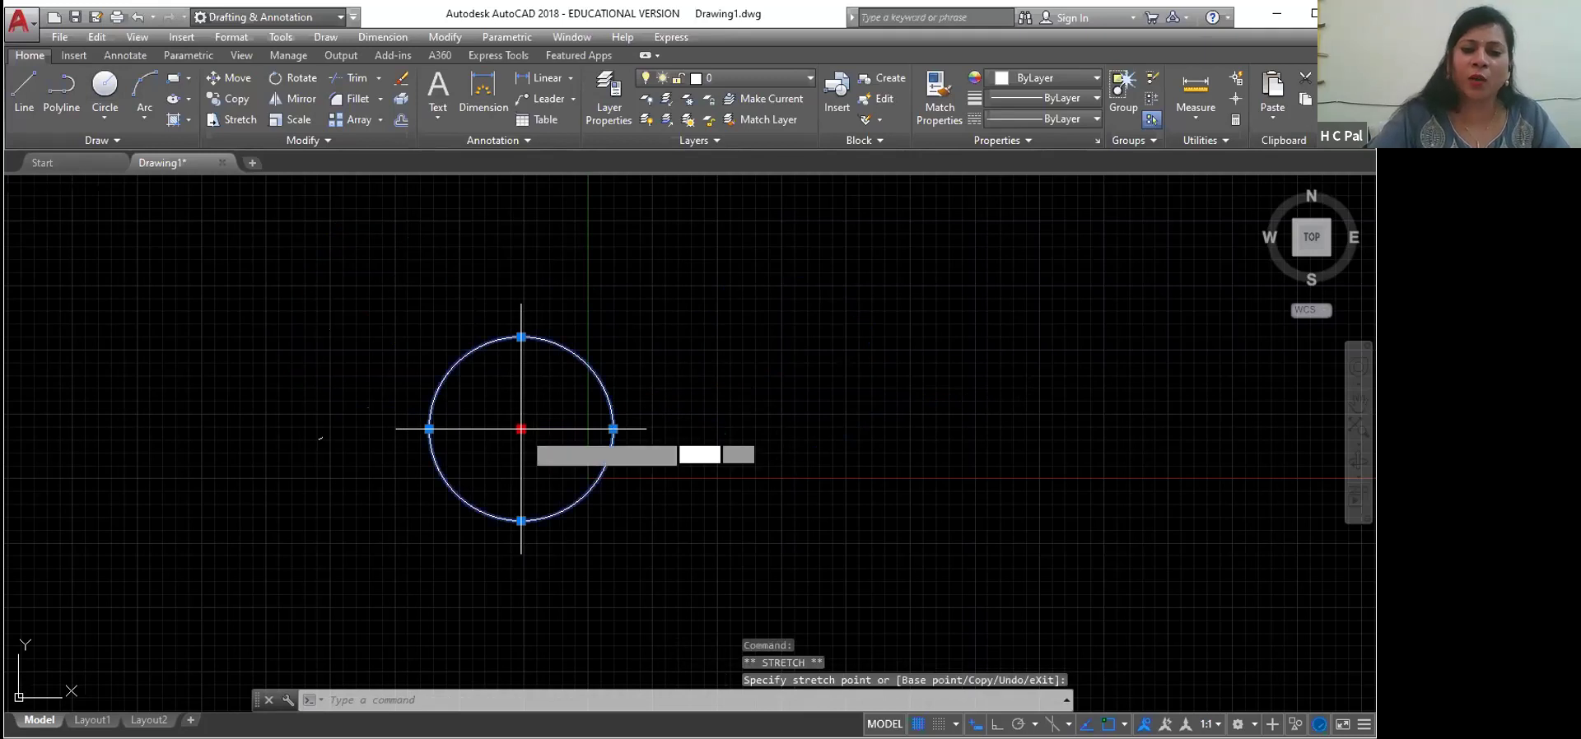
click(814, 340)
click(814, 341)
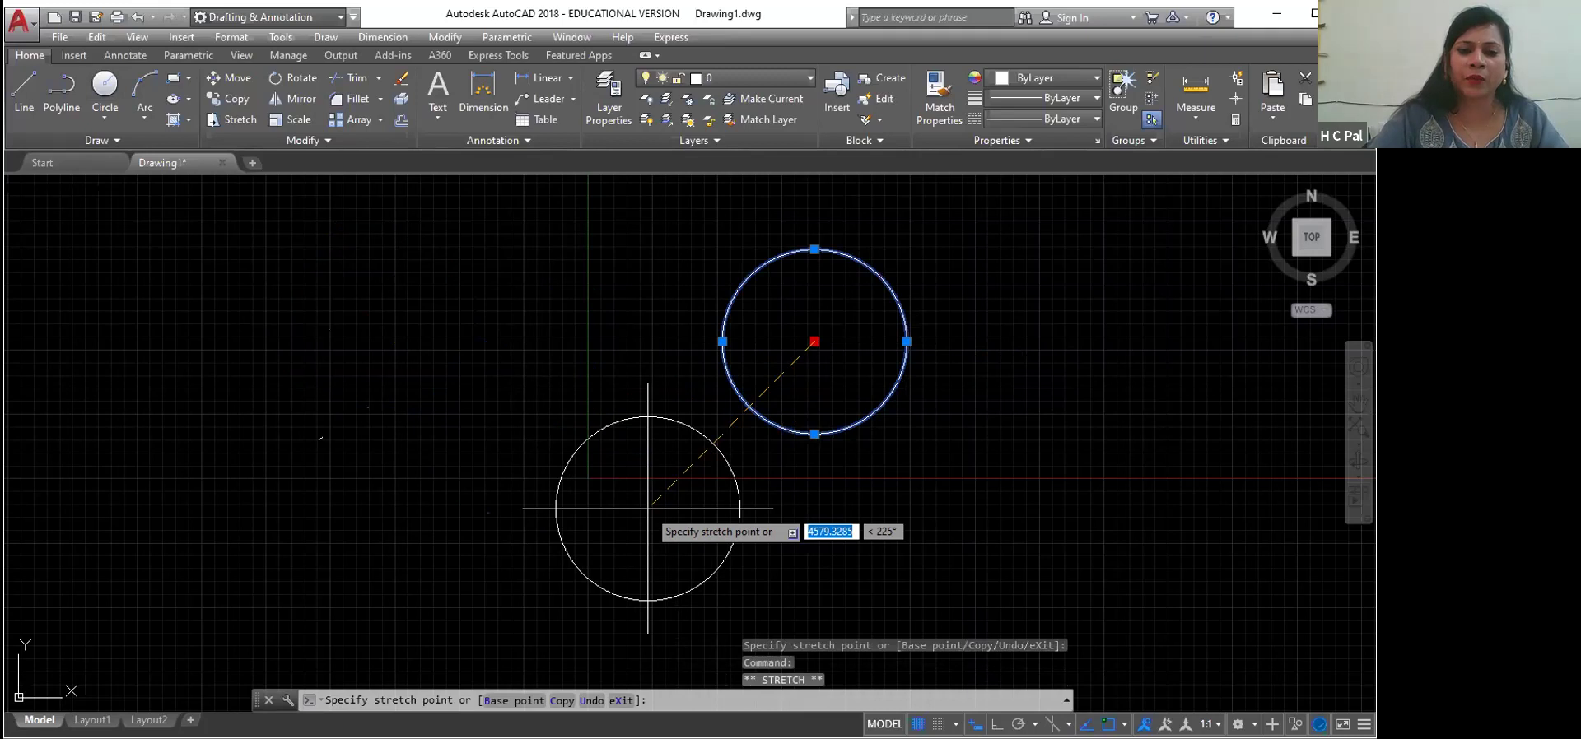
click(592, 318)
click(592, 319)
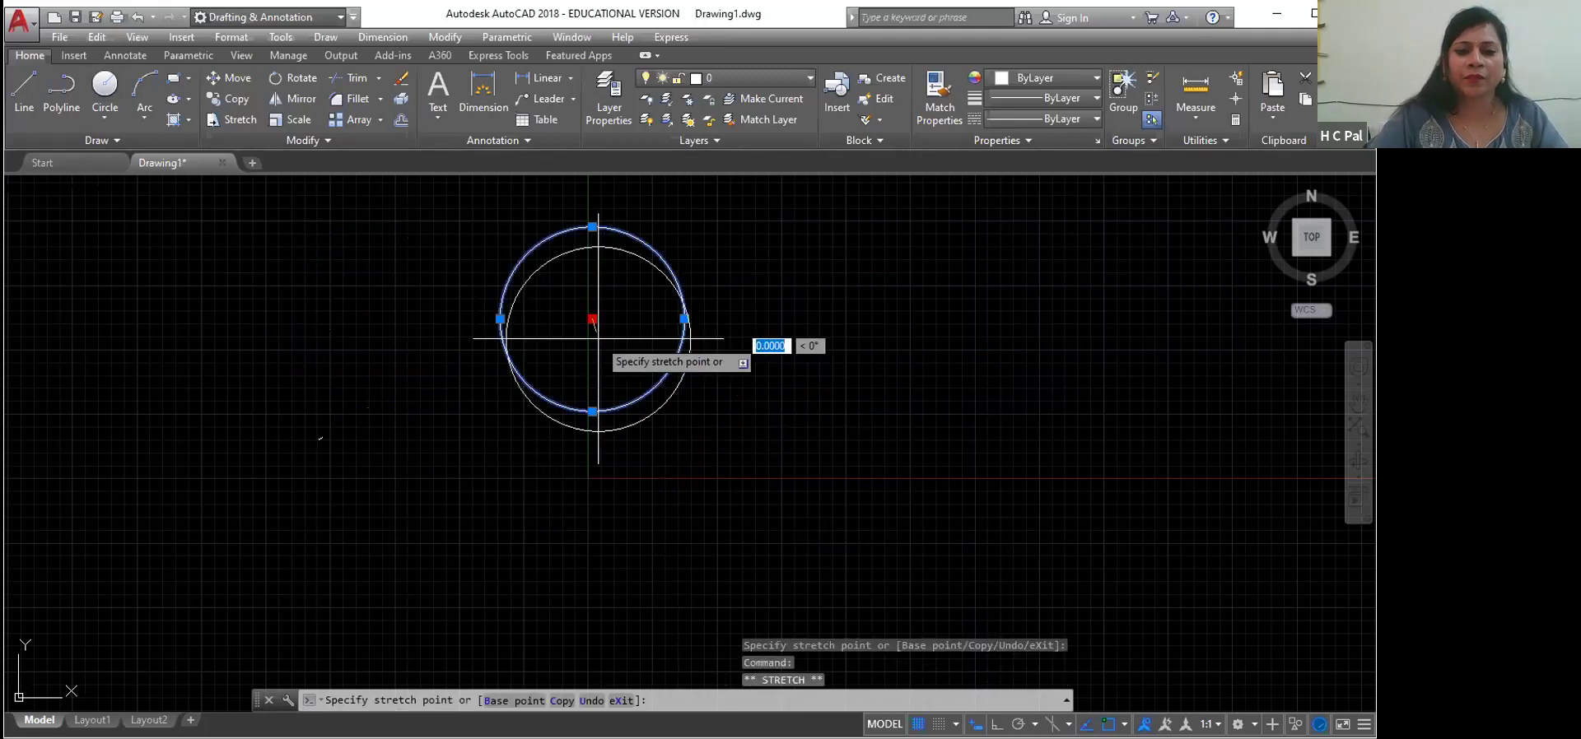
click(616, 431)
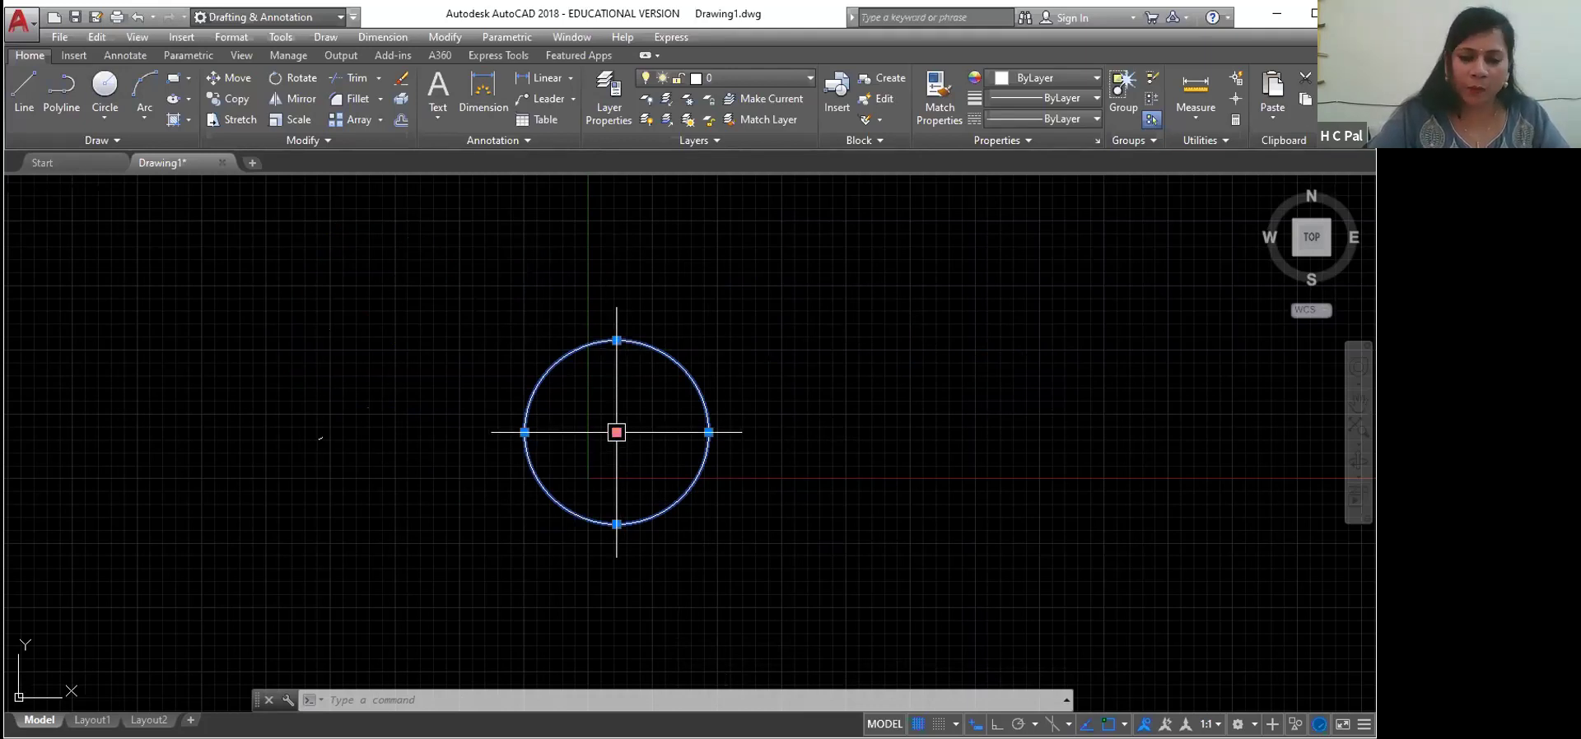
Step: Resize the circle repeatedly from its right, upper and lower quadrant grips, finishing with a circle about half its drawn size
click(708, 432)
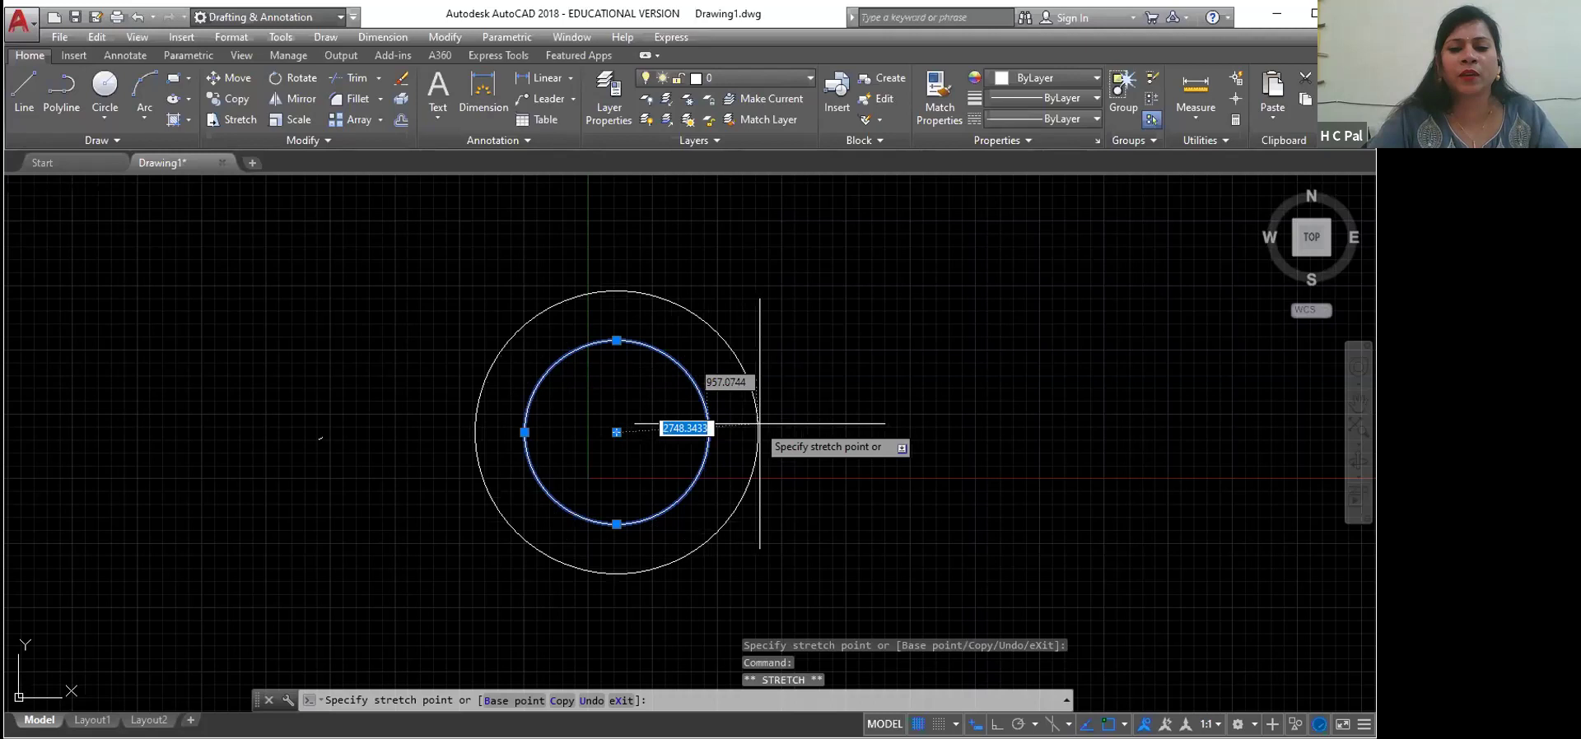
click(700, 456)
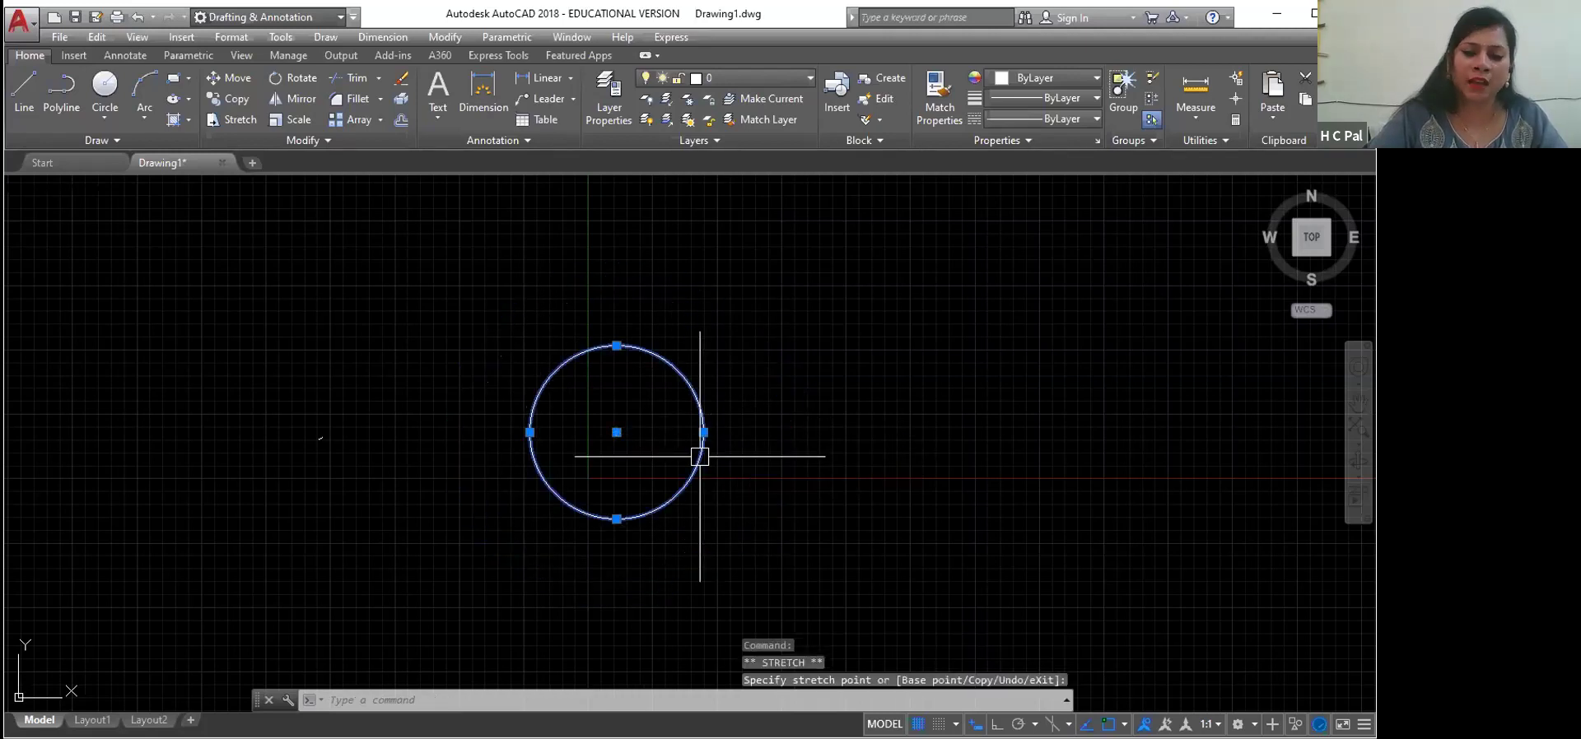
click(704, 432)
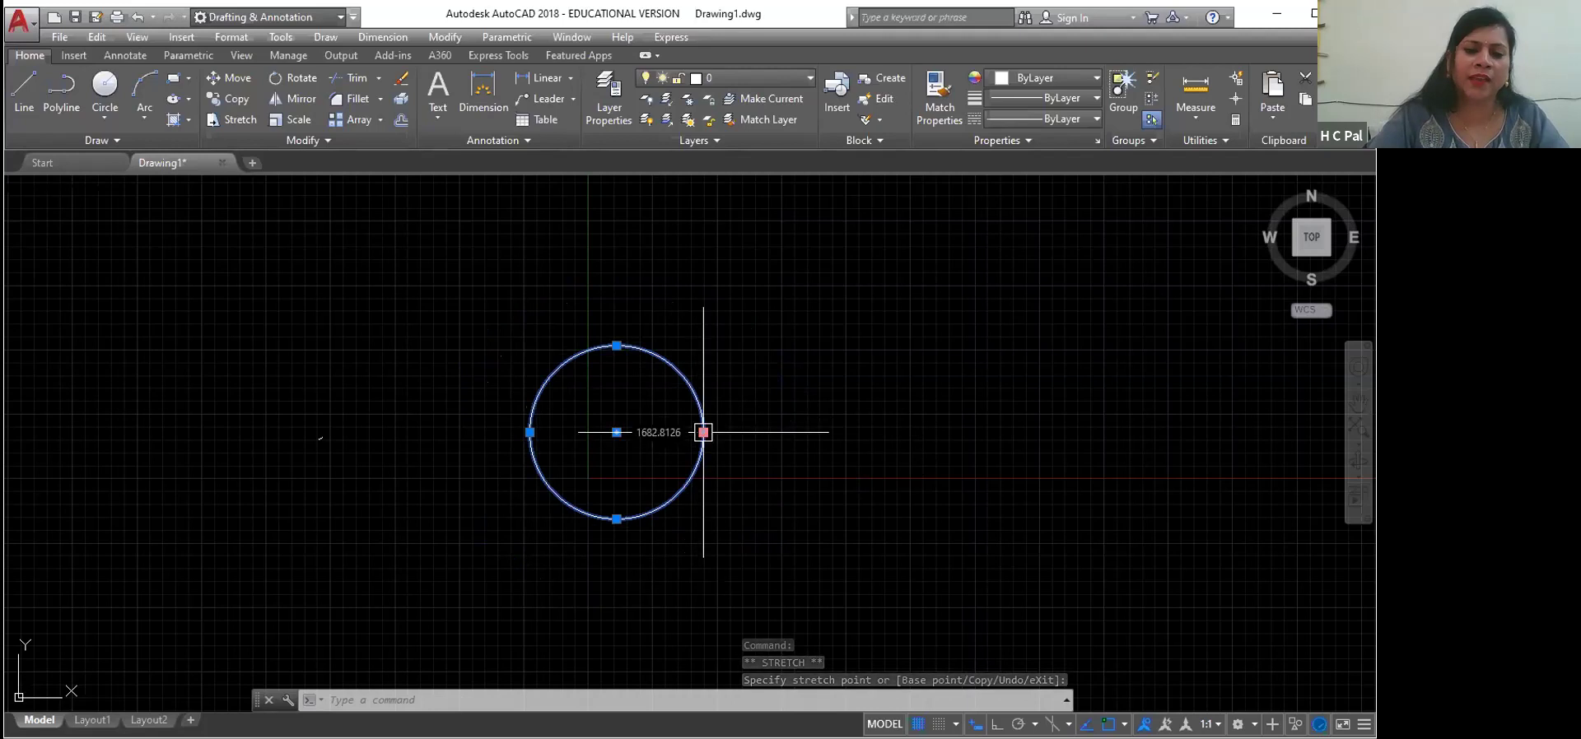
click(617, 346)
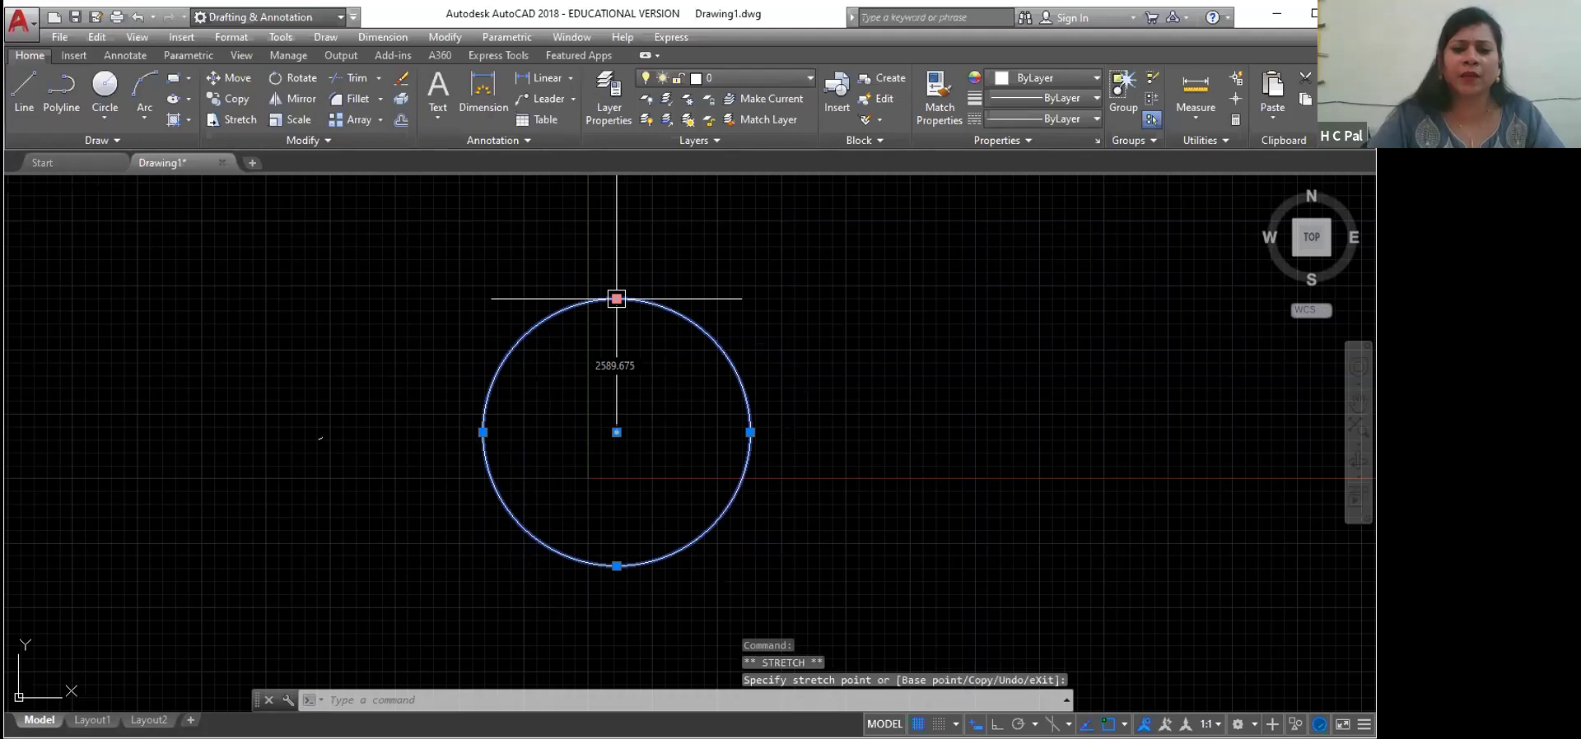
click(617, 497)
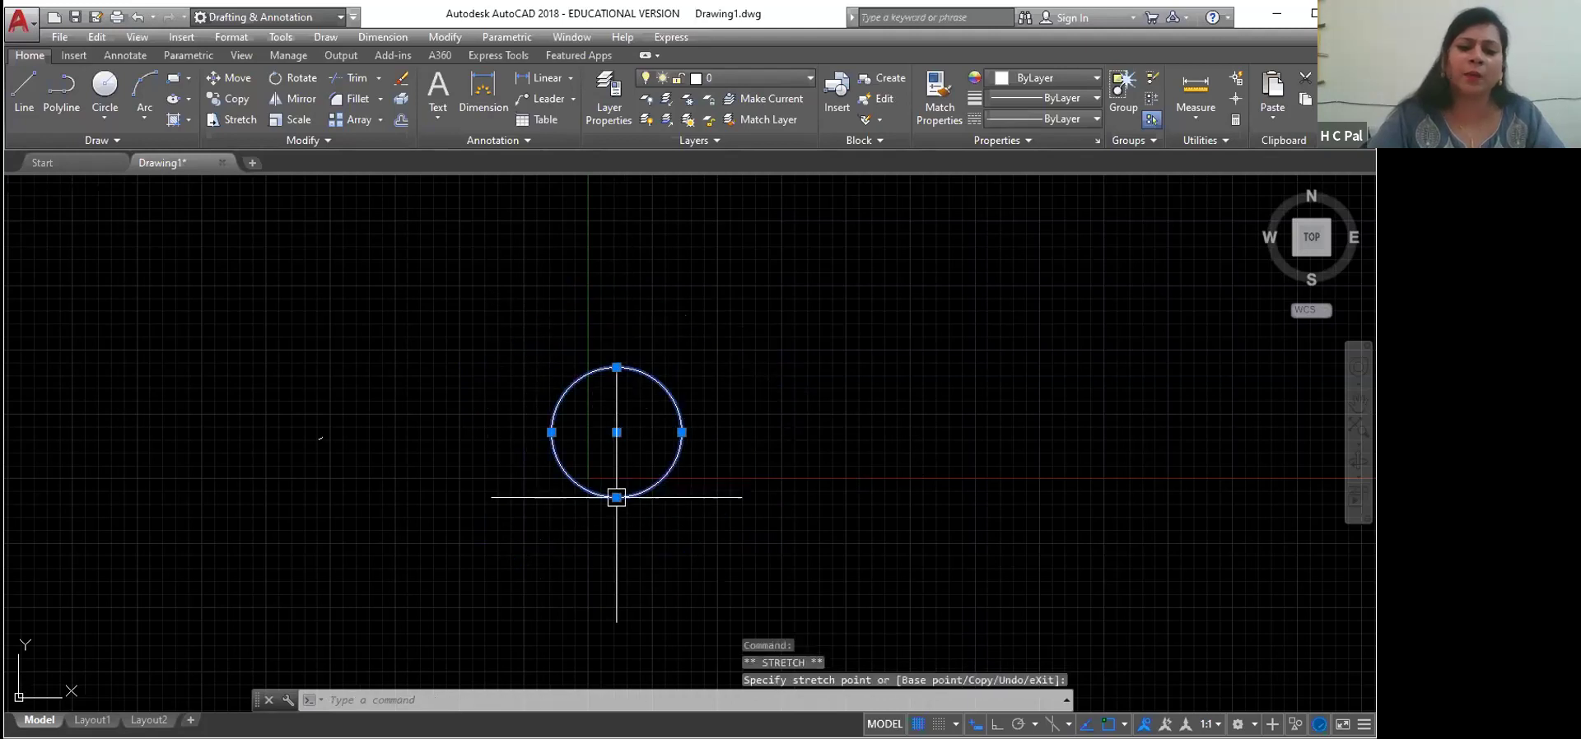
click(616, 498)
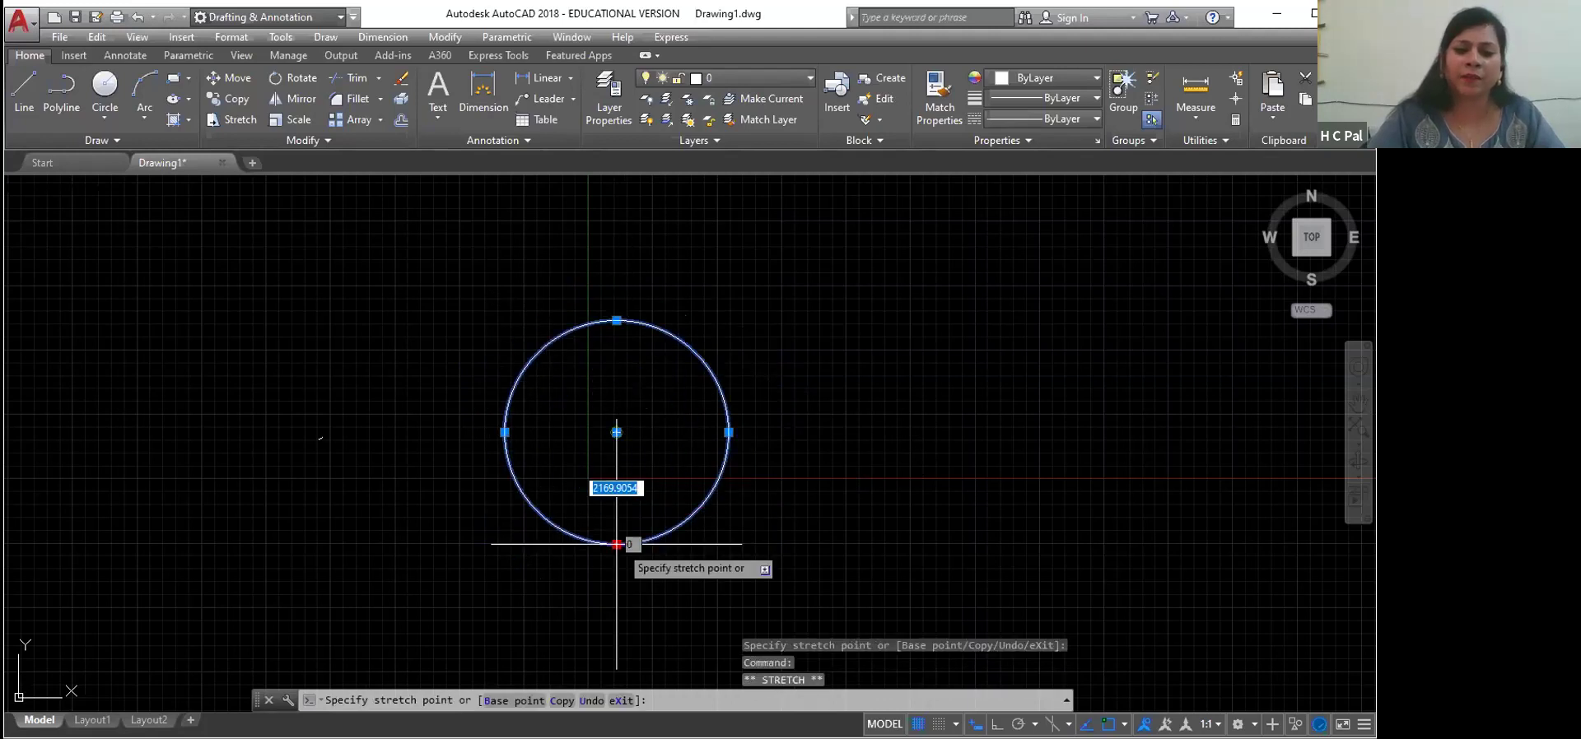
click(617, 477)
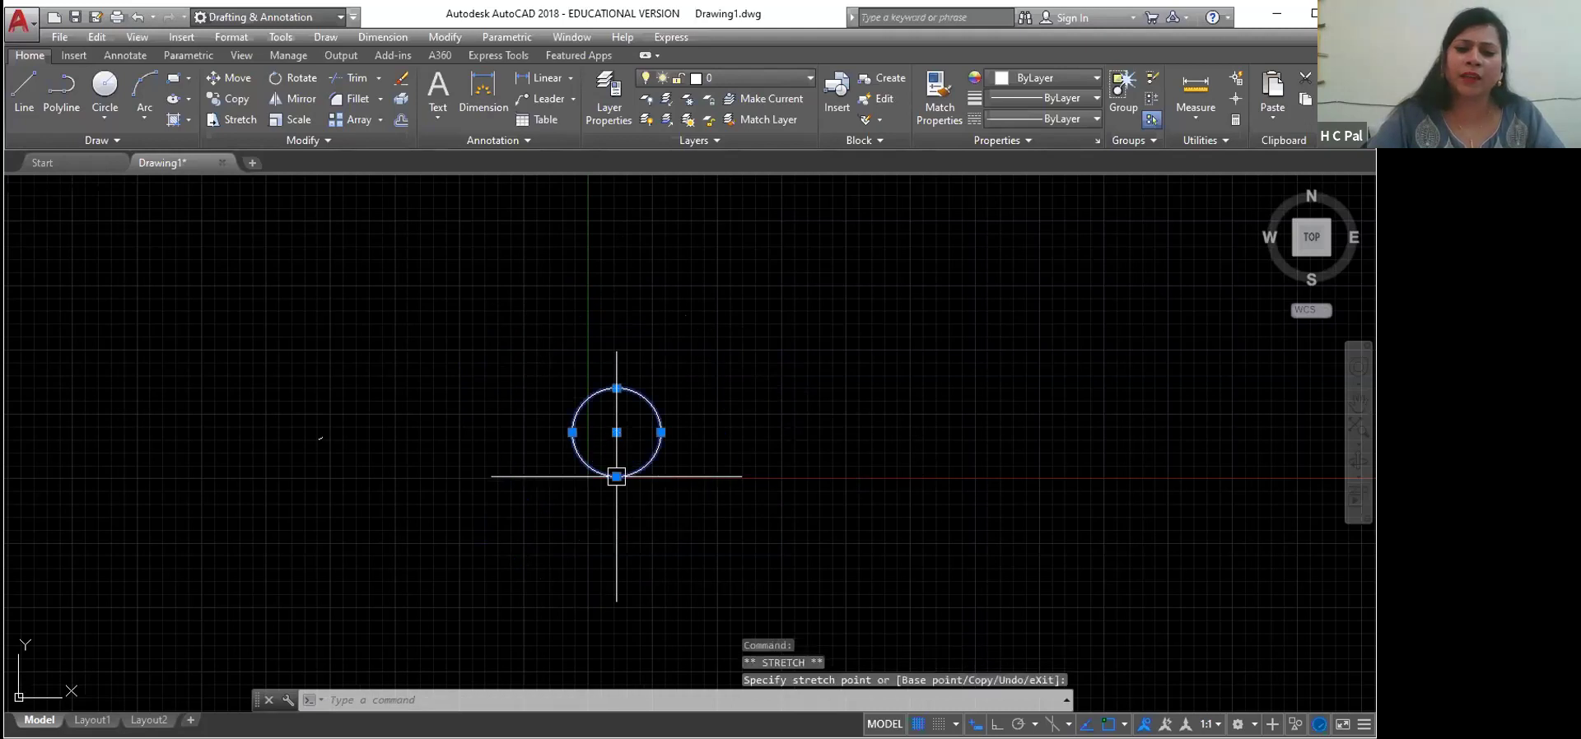
Step: Resize the circle from its left and upper quadrant grips, finishing clearly larger than first drawn, and deselect it
click(572, 432)
click(488, 432)
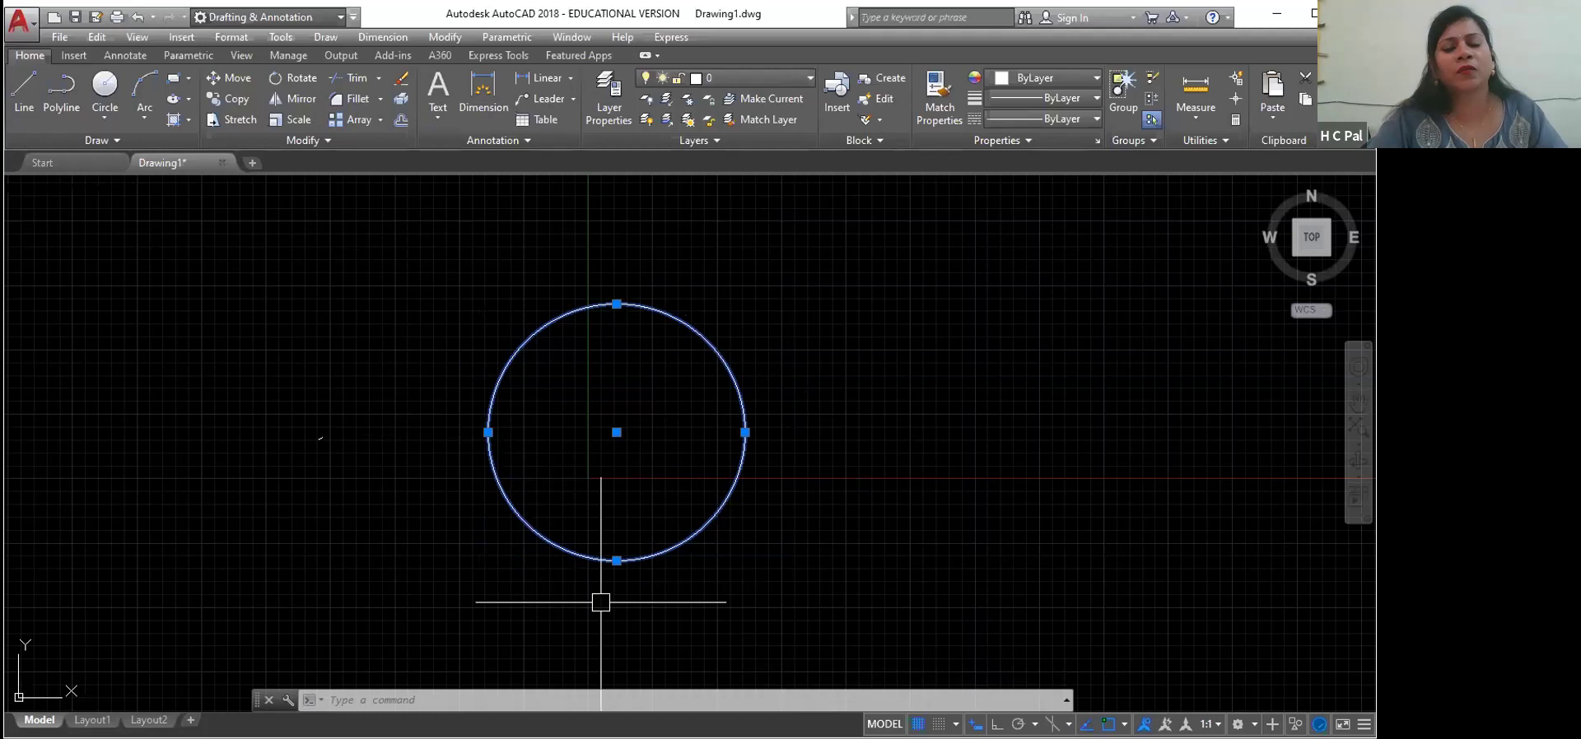
click(617, 304)
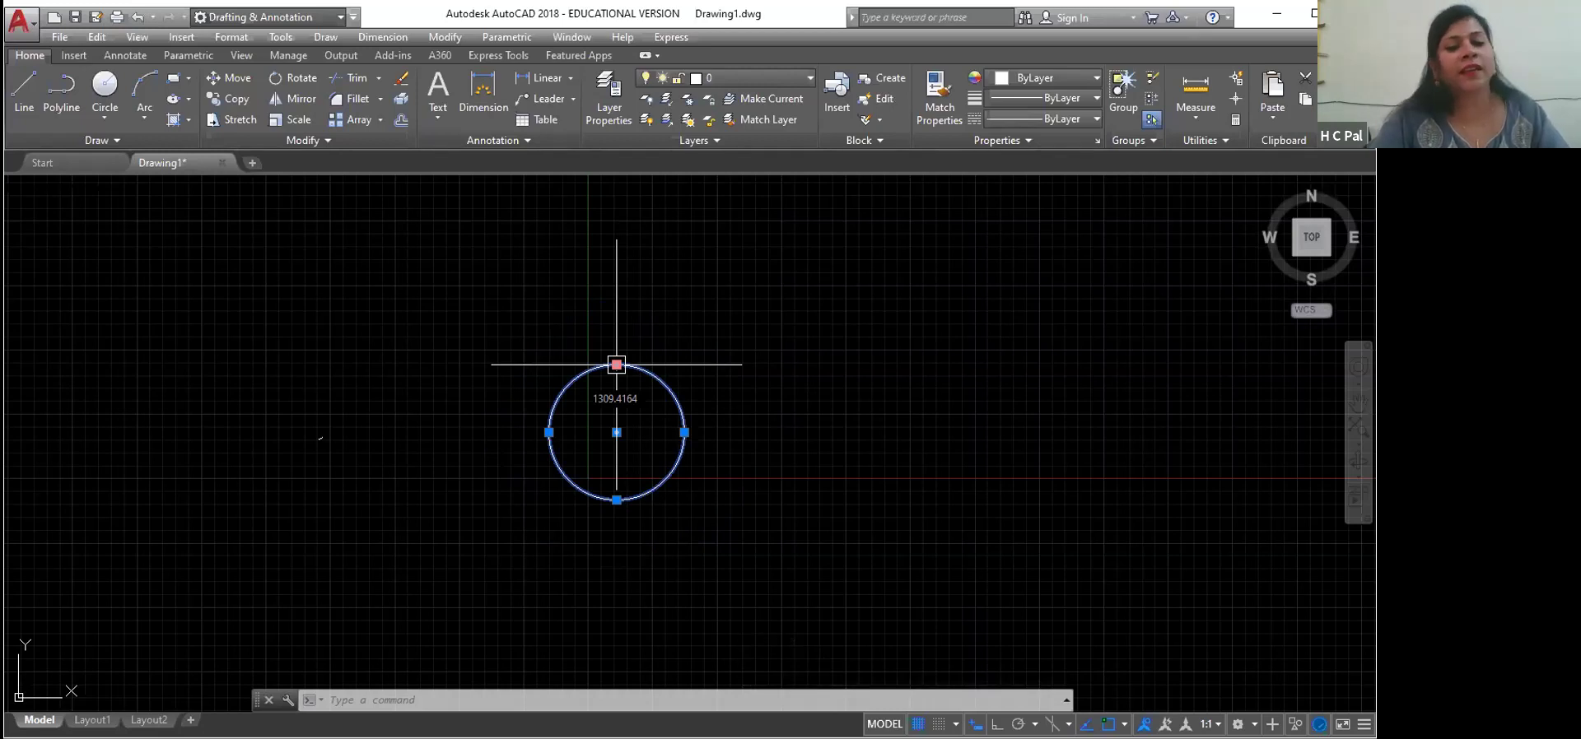
click(617, 364)
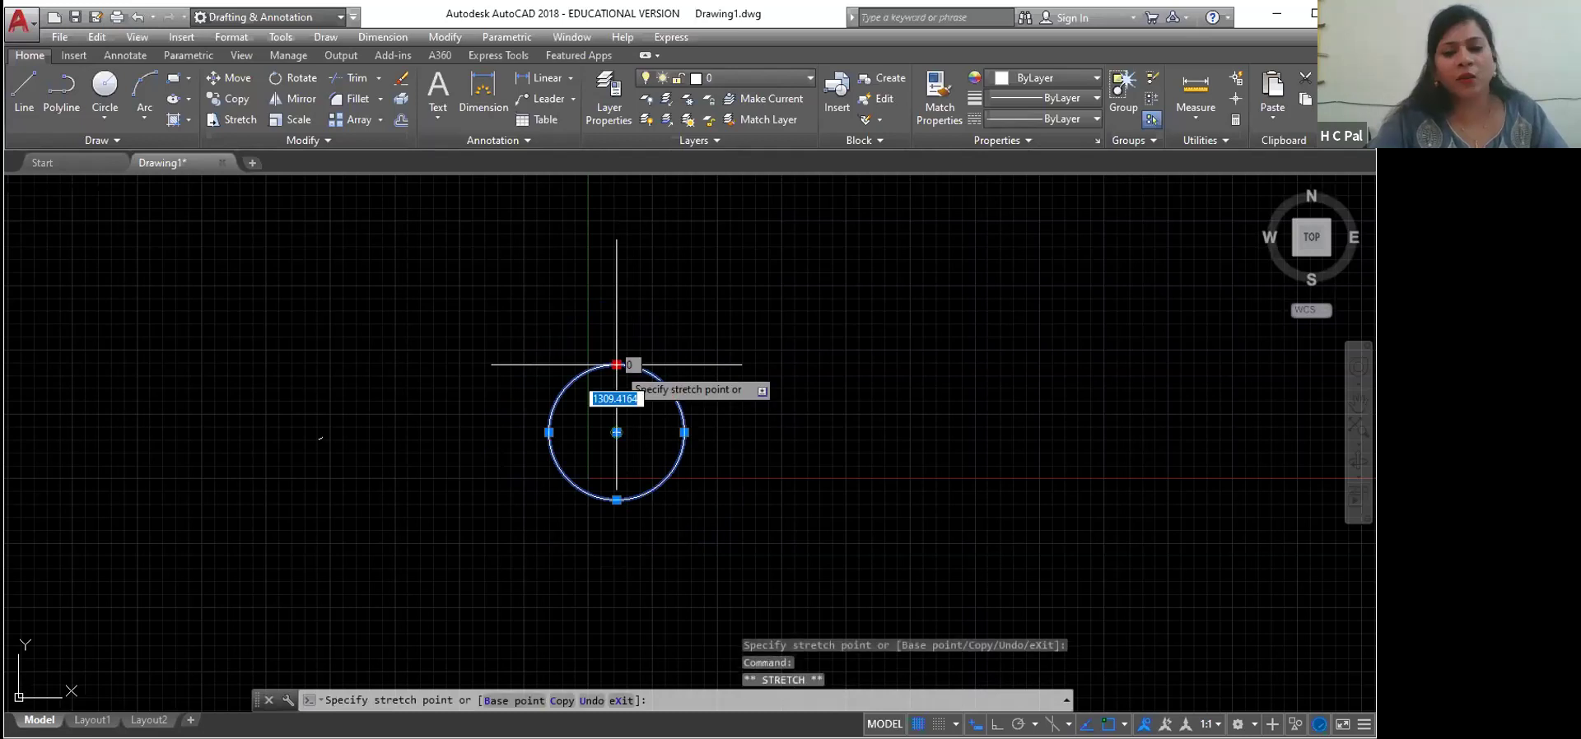
click(636, 275)
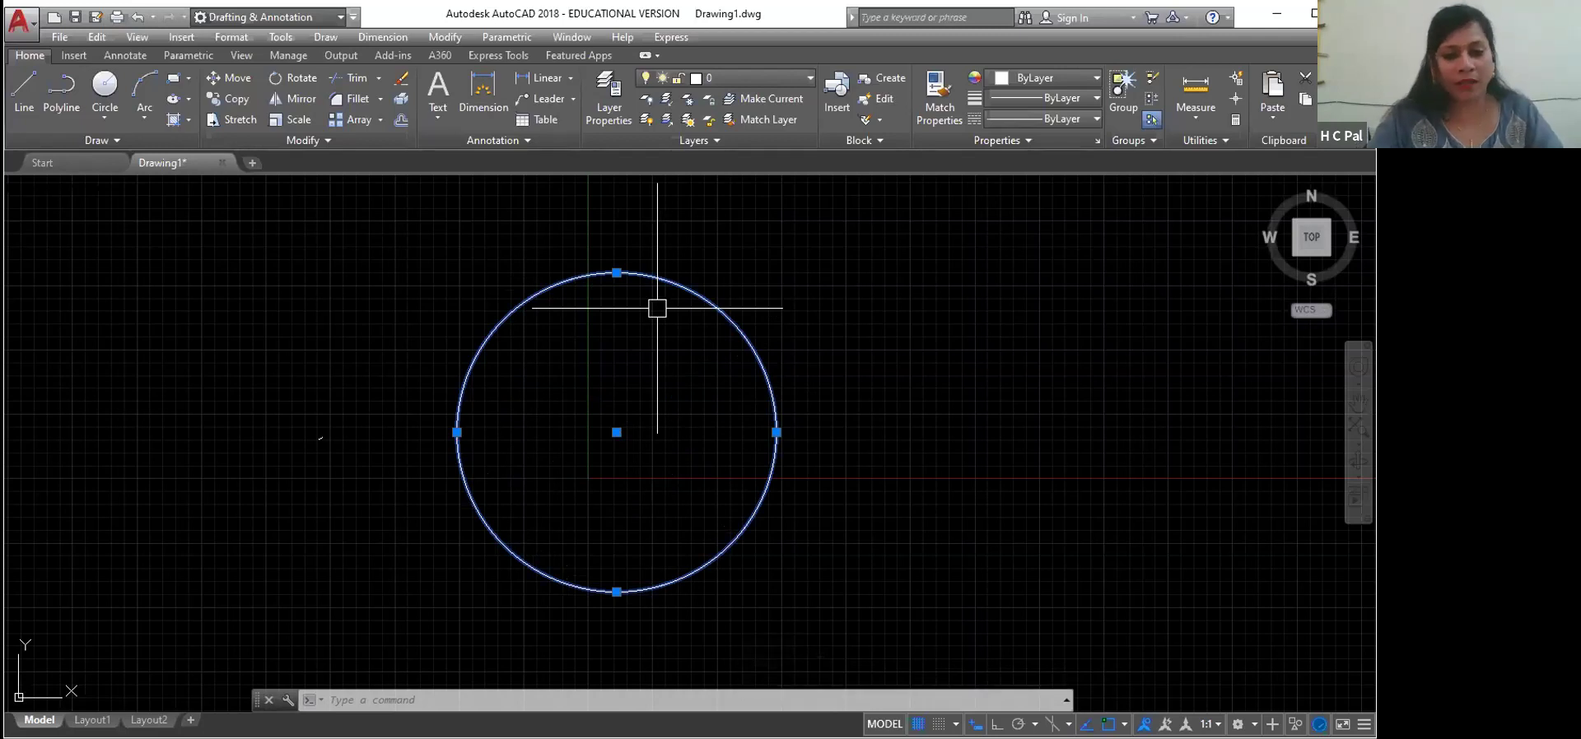
click(804, 304)
key(Escape)
key(Escape)
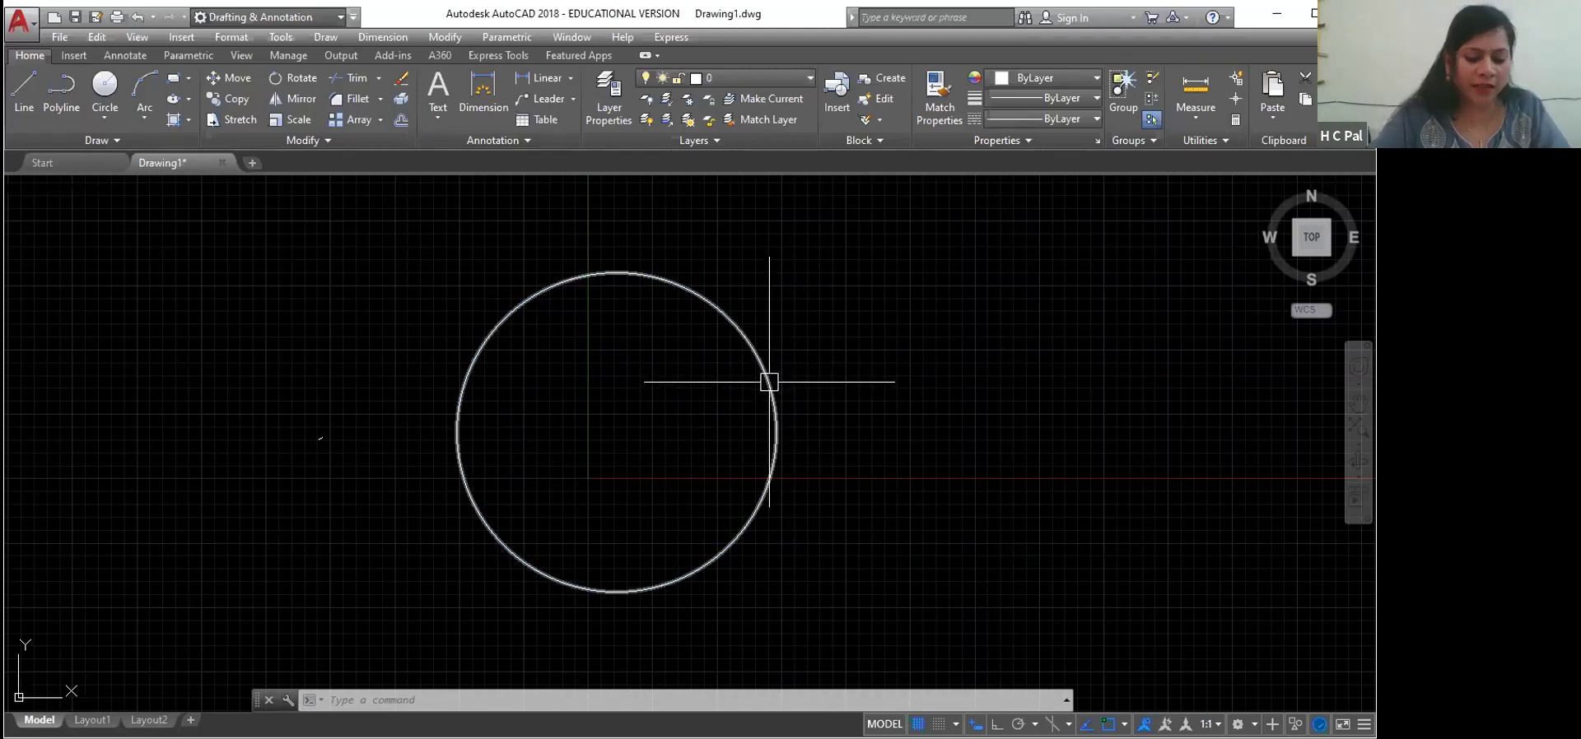
Step: Try the smallest grip size in the Options selection settings, set a grip size larger than the original, and apply it
mouse_move(773, 390)
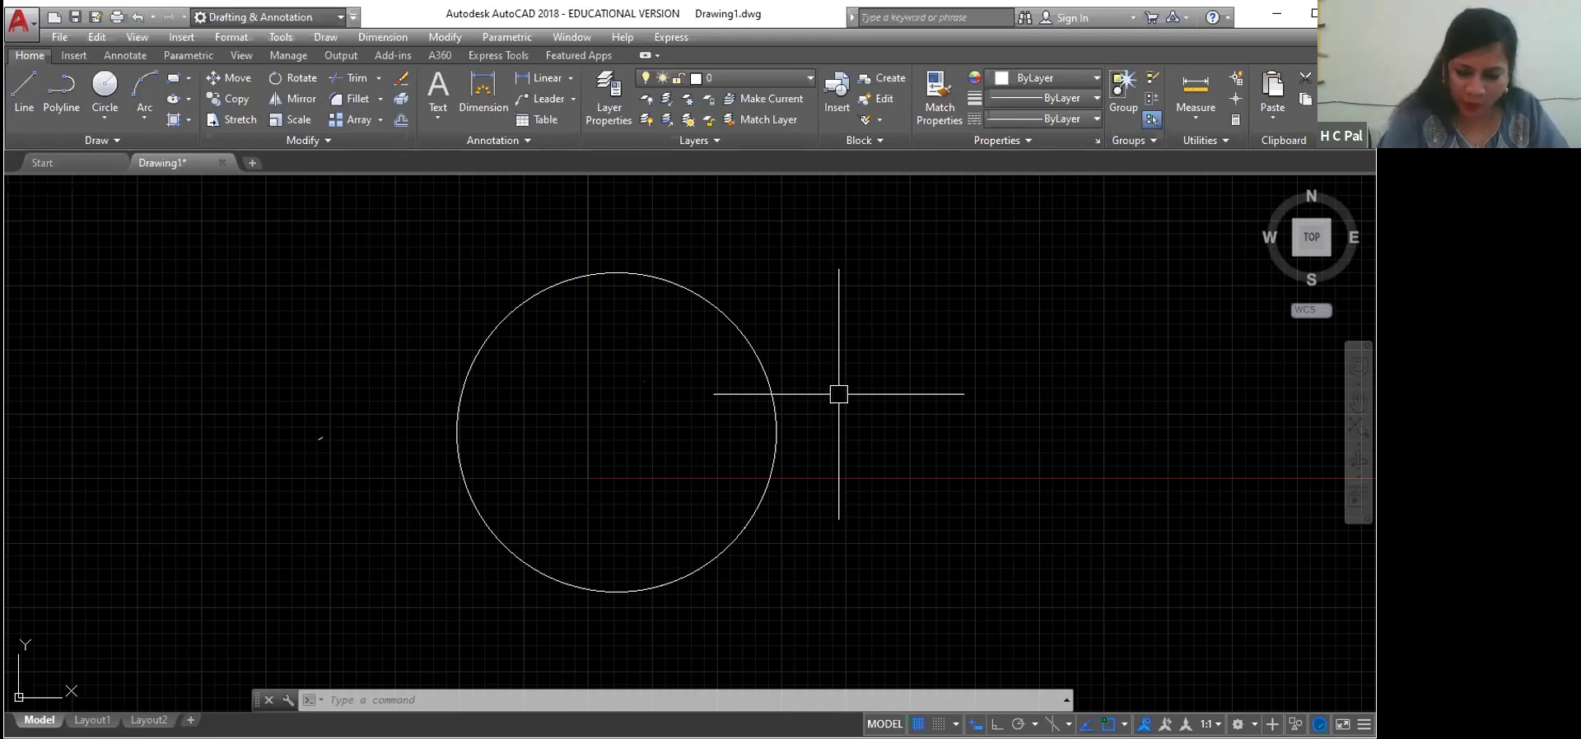
text(op)
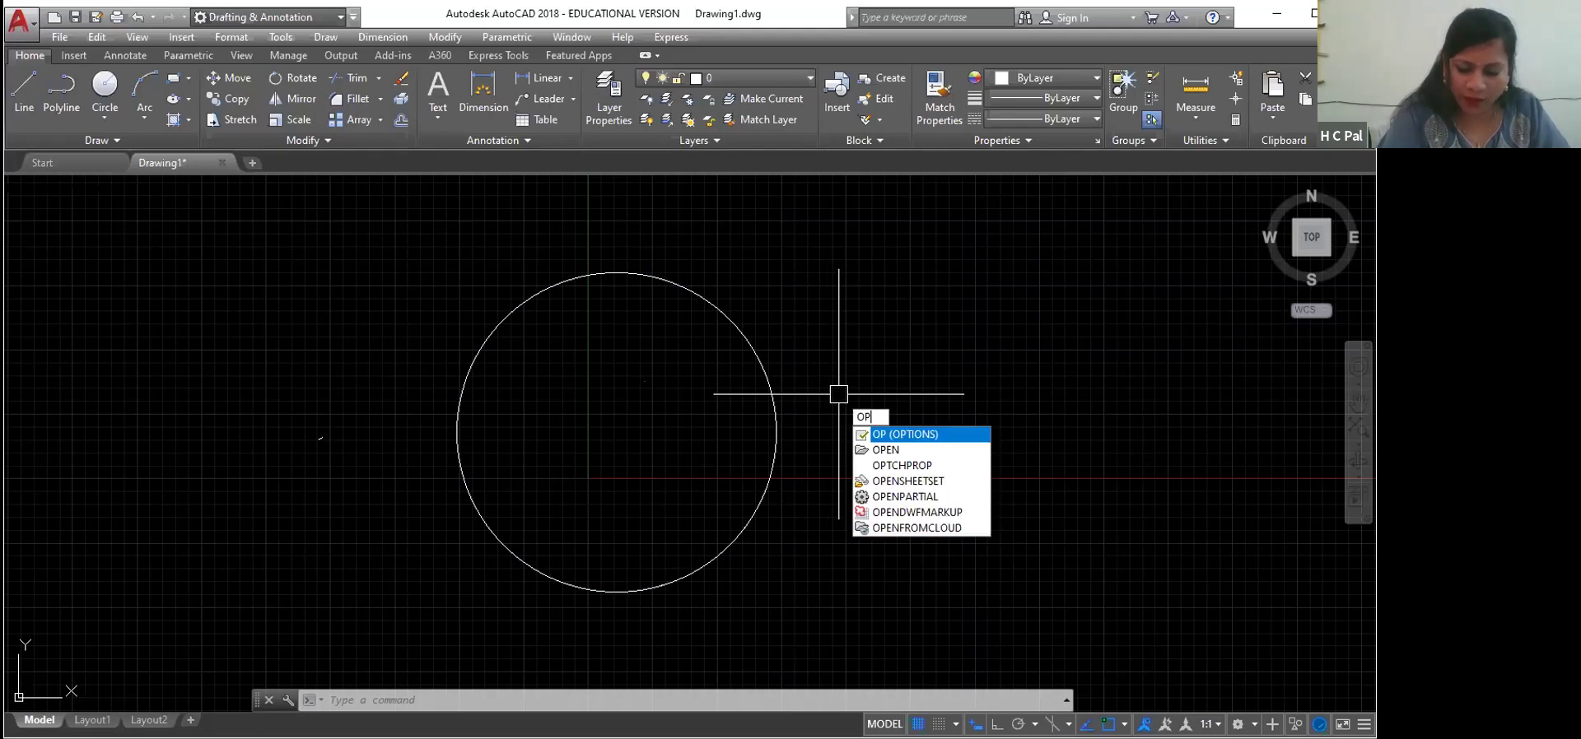
key(Return)
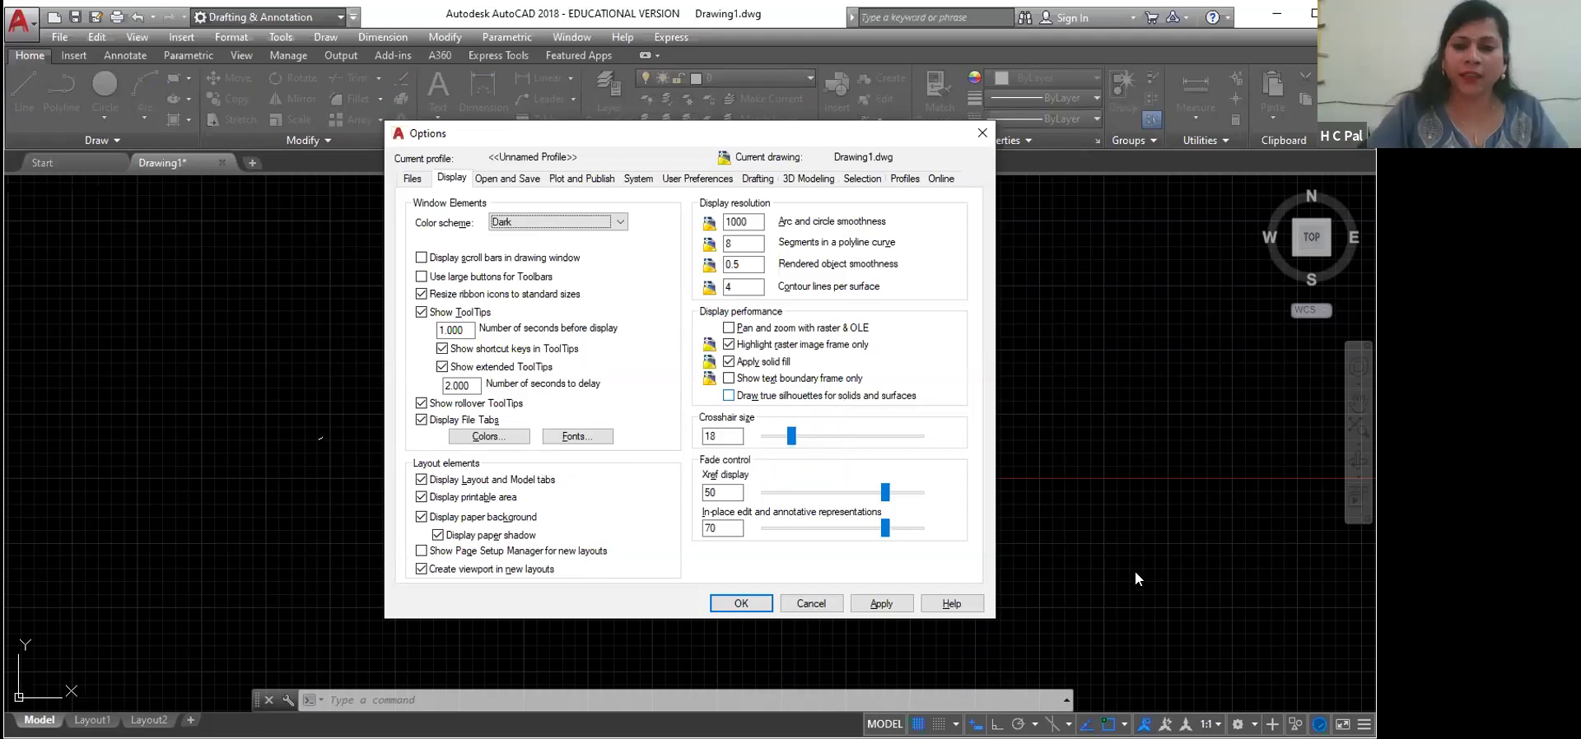
click(861, 179)
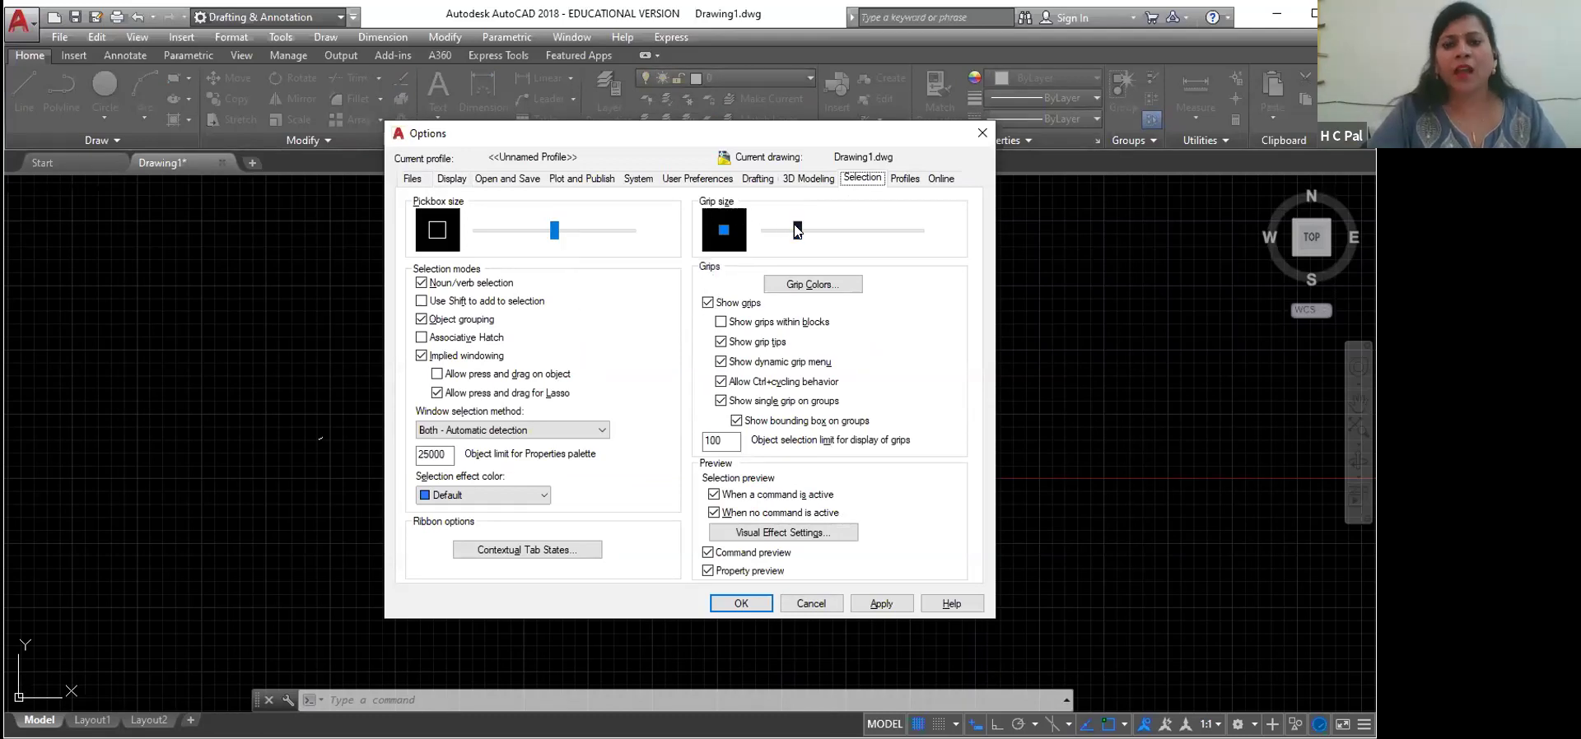
drag(797, 231, 764, 233)
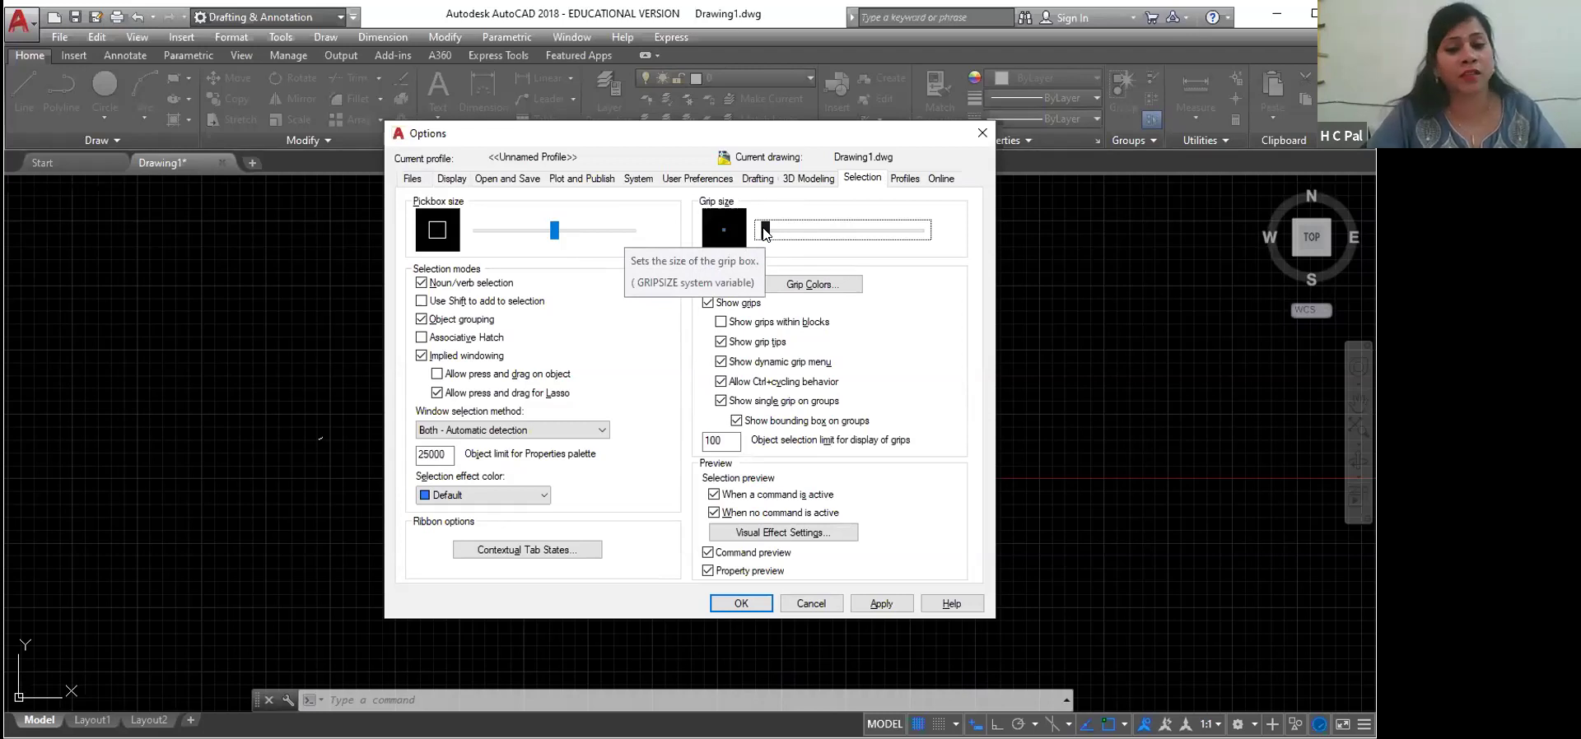
drag(777, 233, 828, 230)
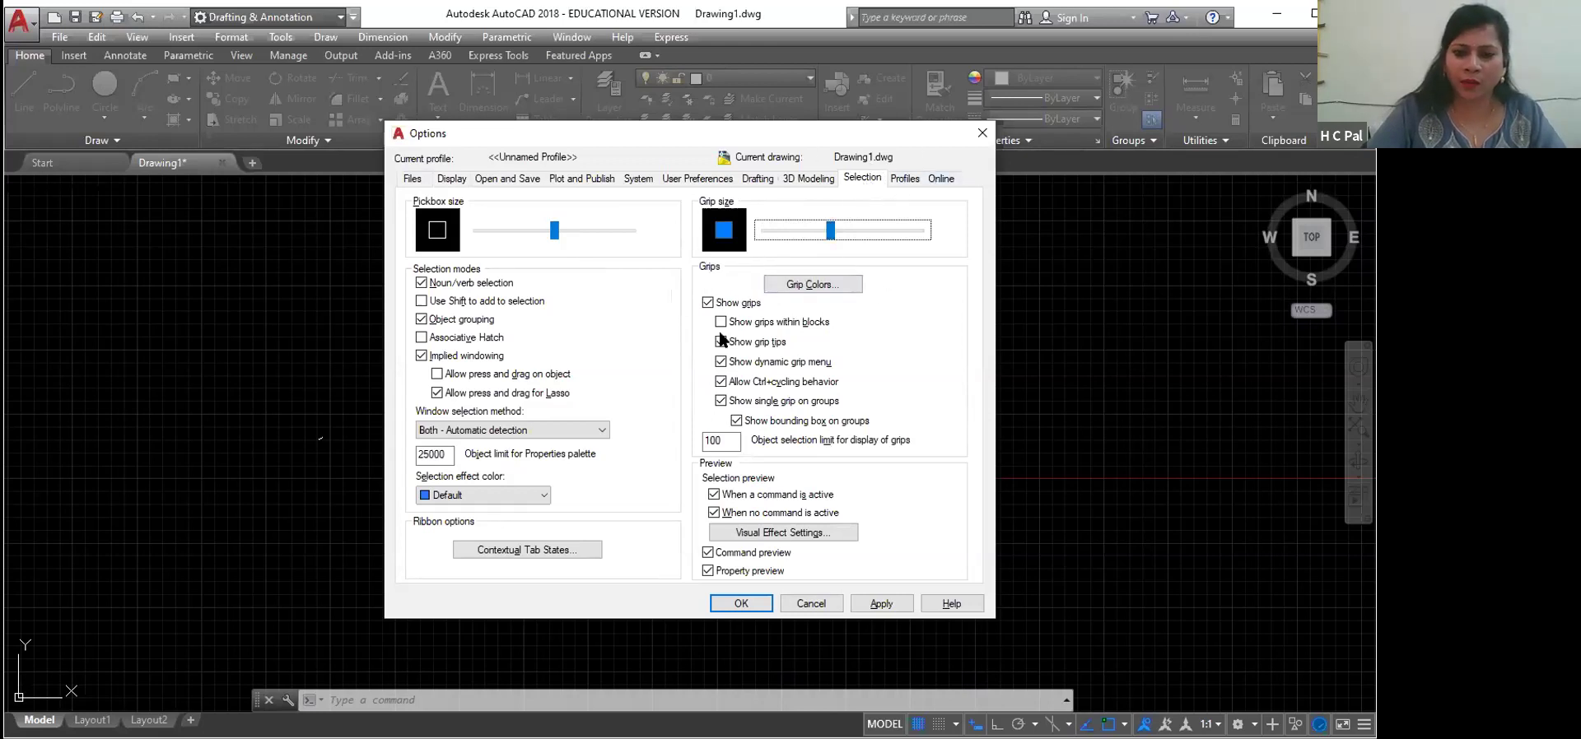
click(741, 603)
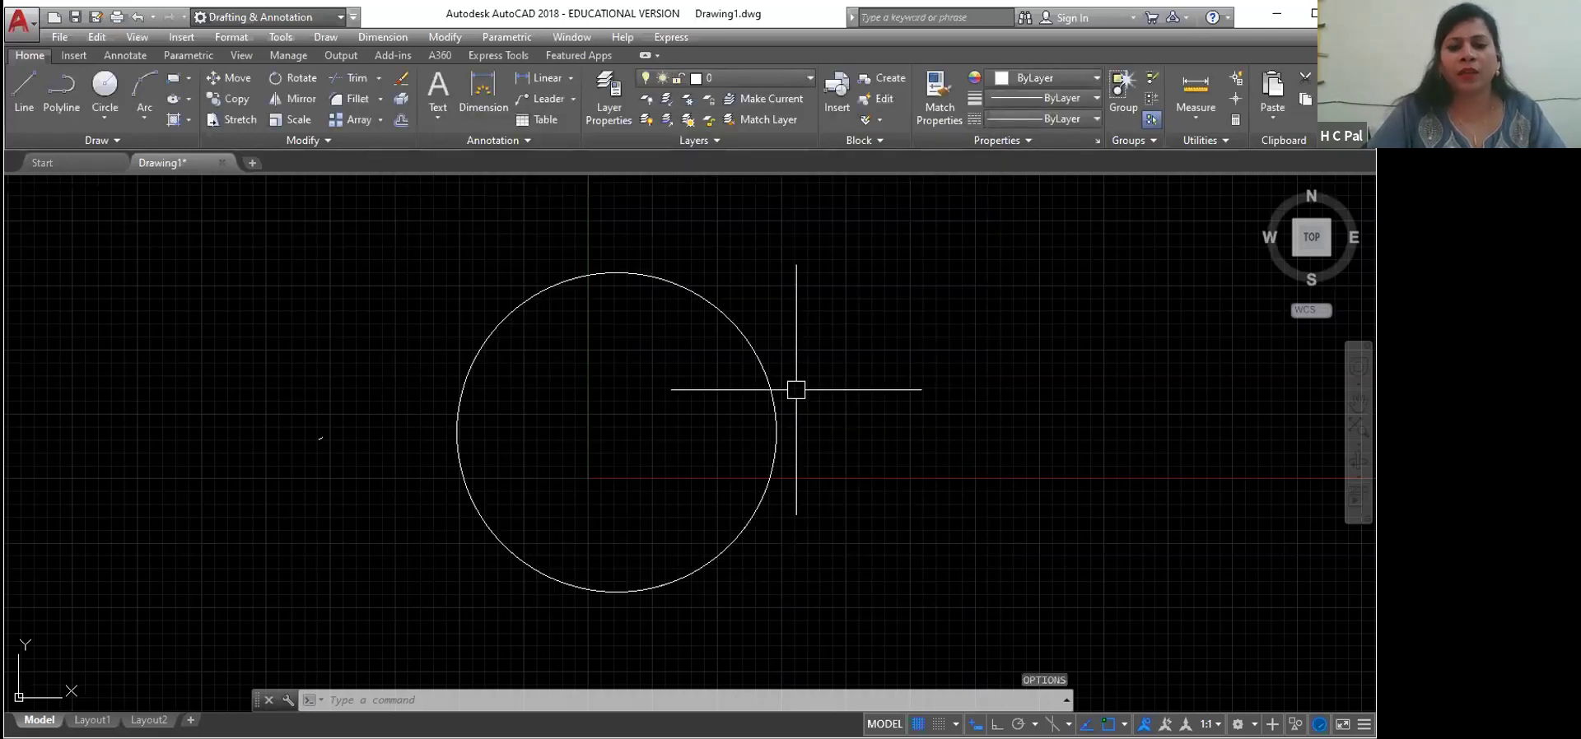
Step: Select the circle to examine the enlarged grips, and clear the selection
click(776, 395)
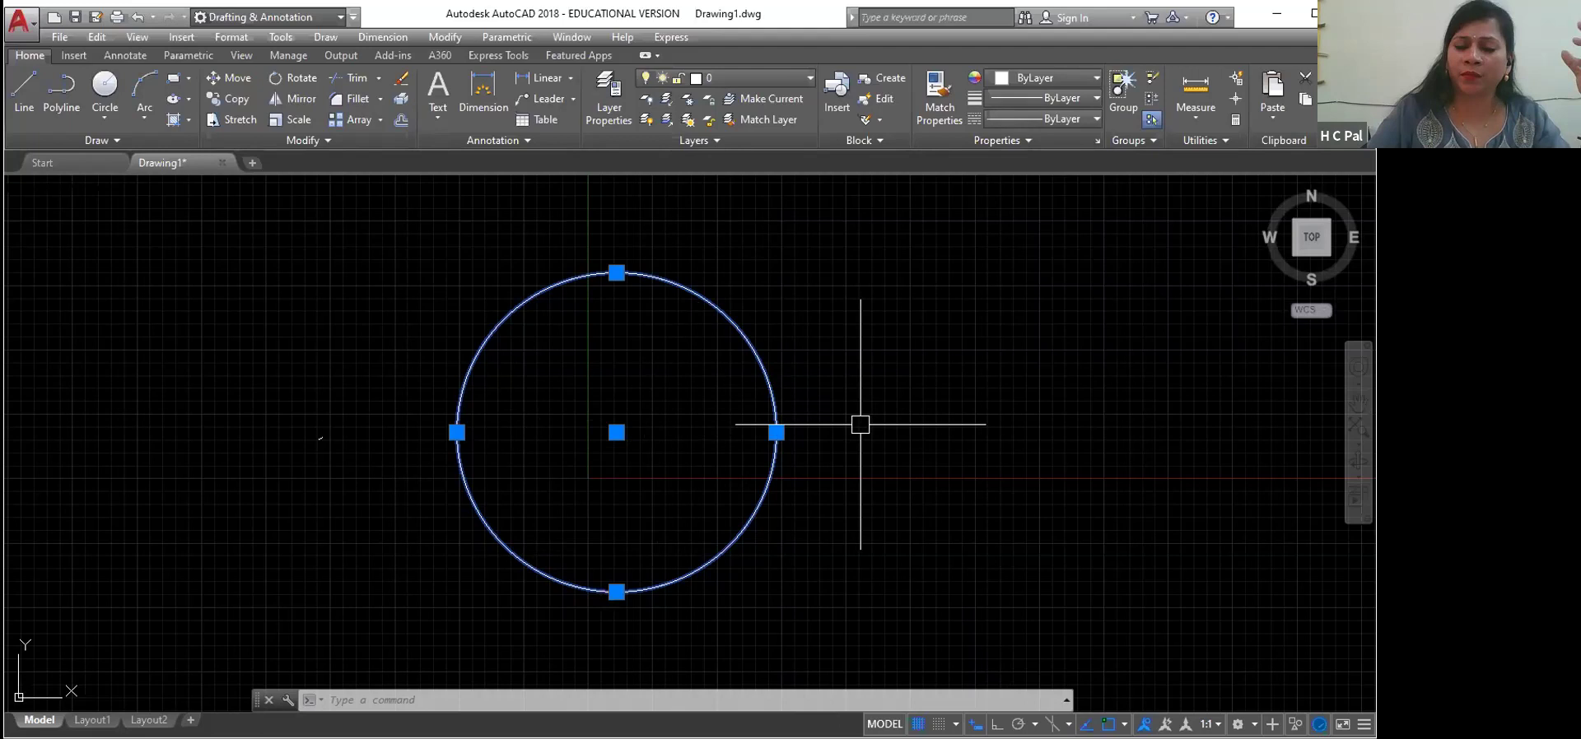
click(873, 366)
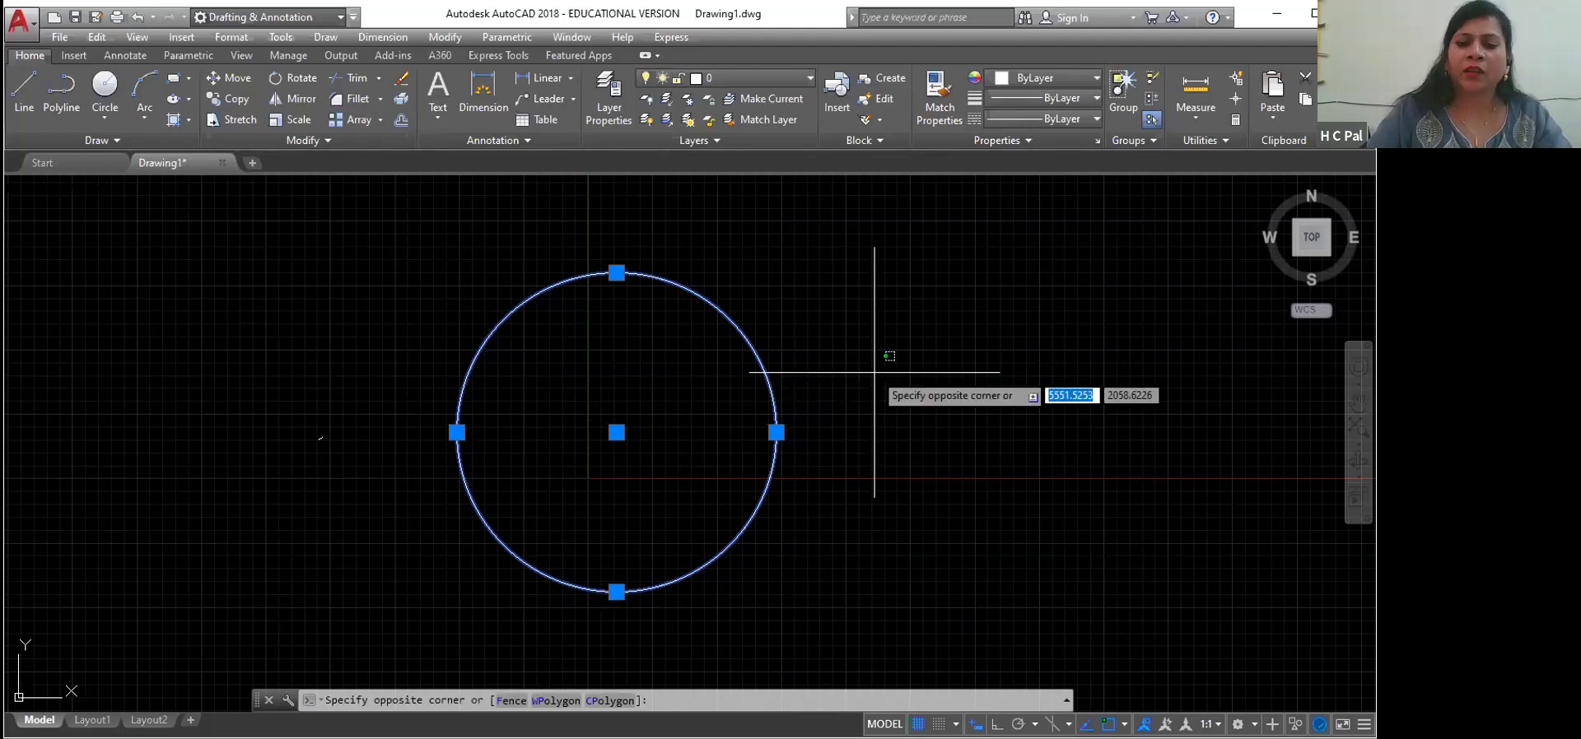
click(874, 372)
click(886, 438)
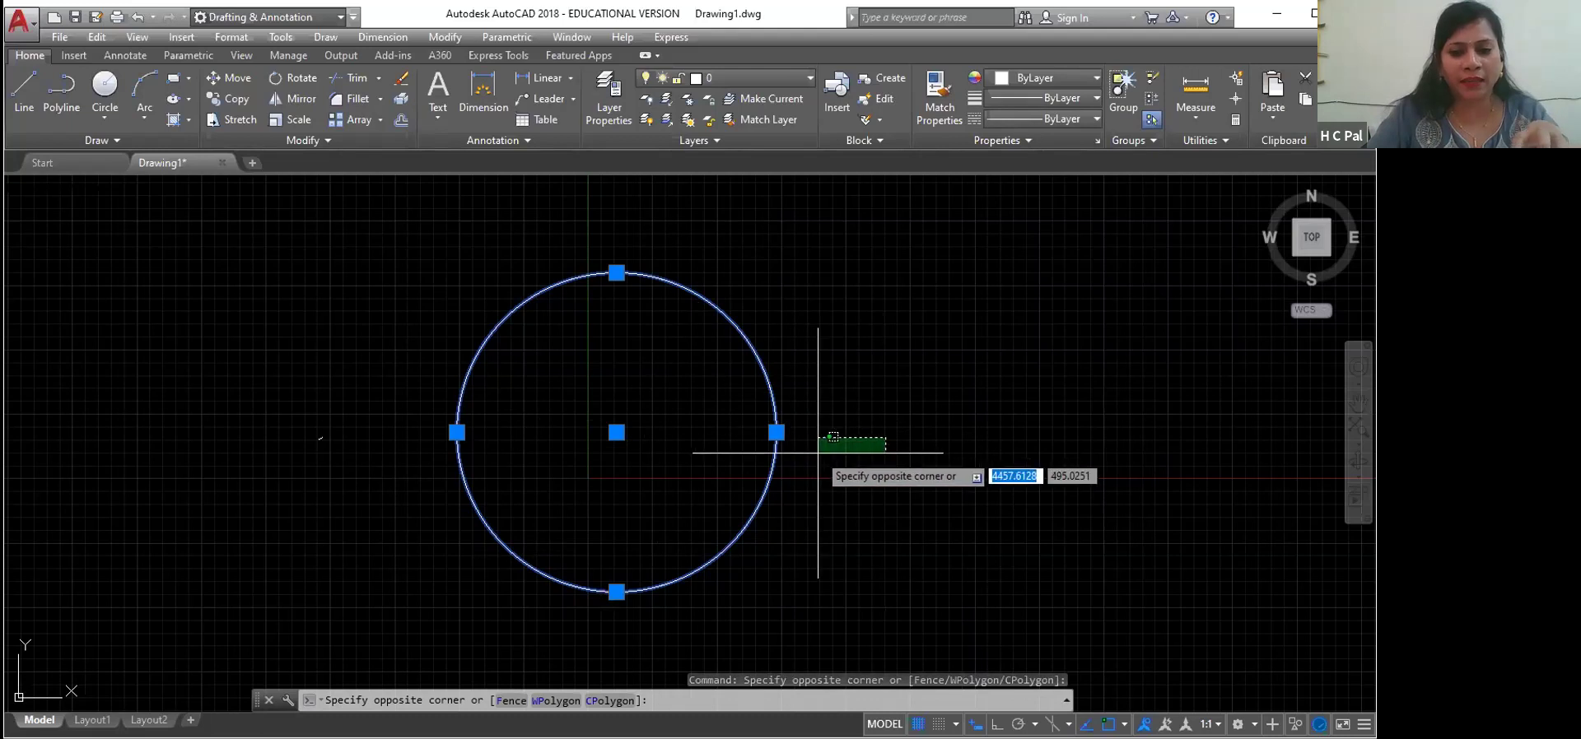
click(879, 452)
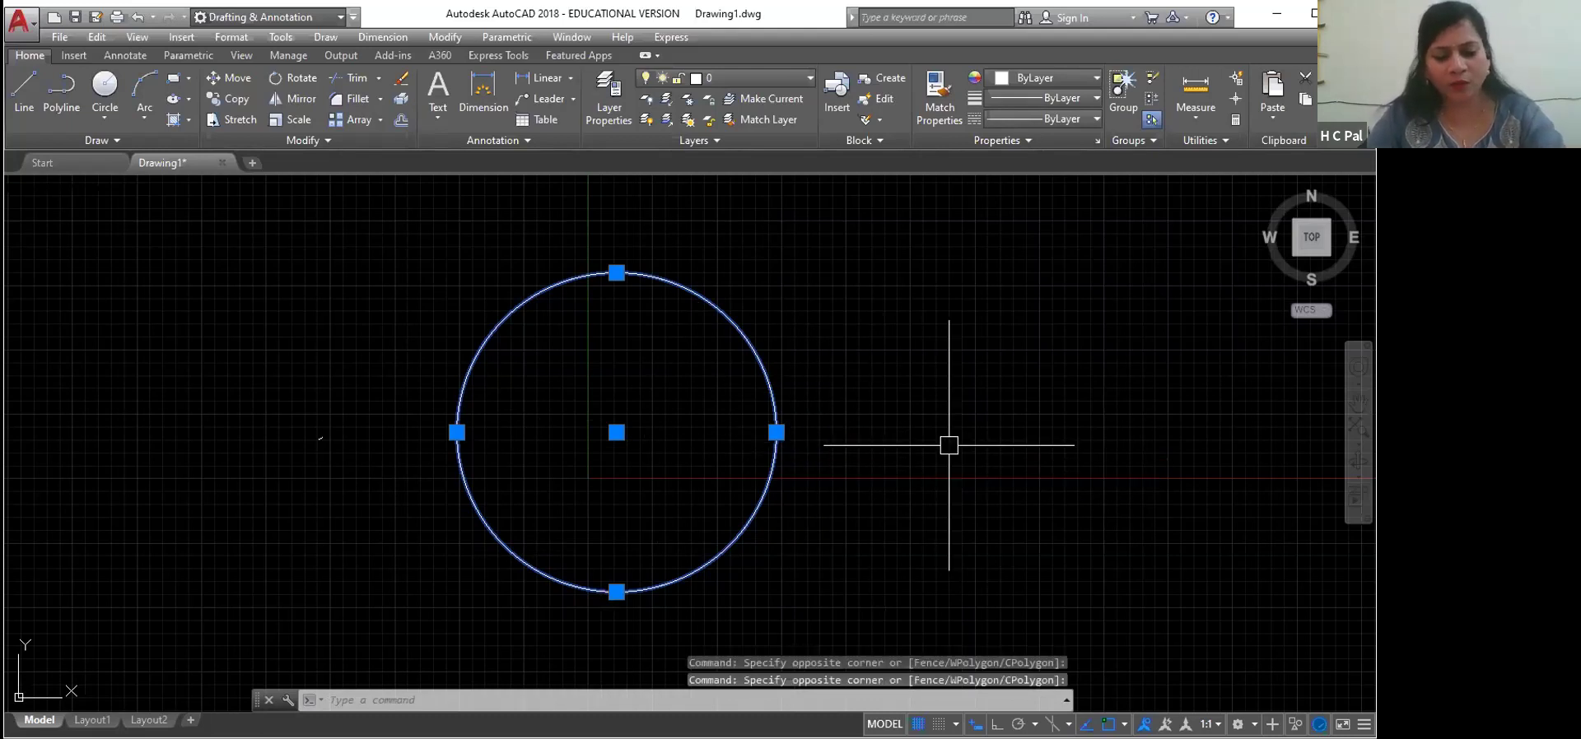
key(Escape)
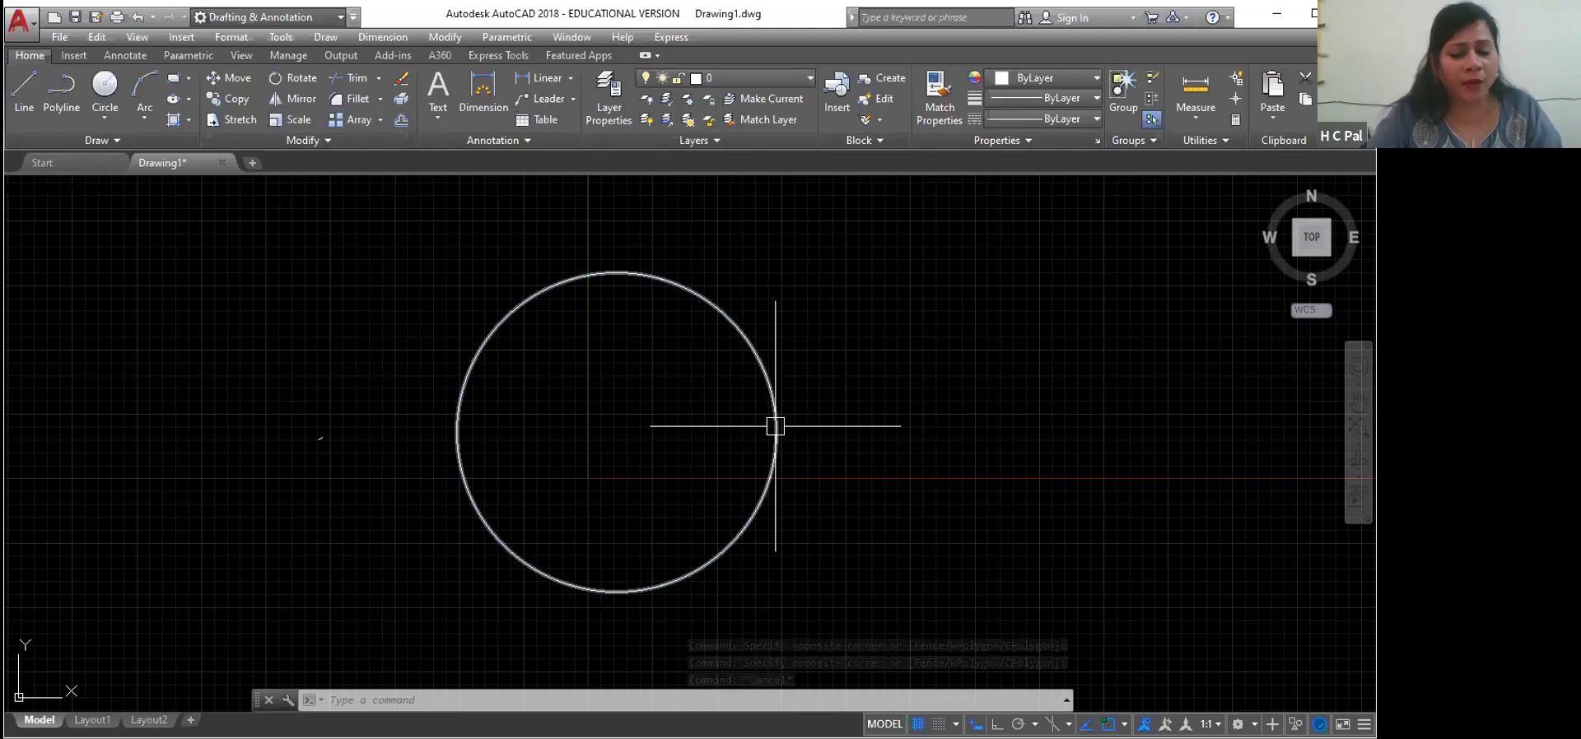
mouse_move(780, 430)
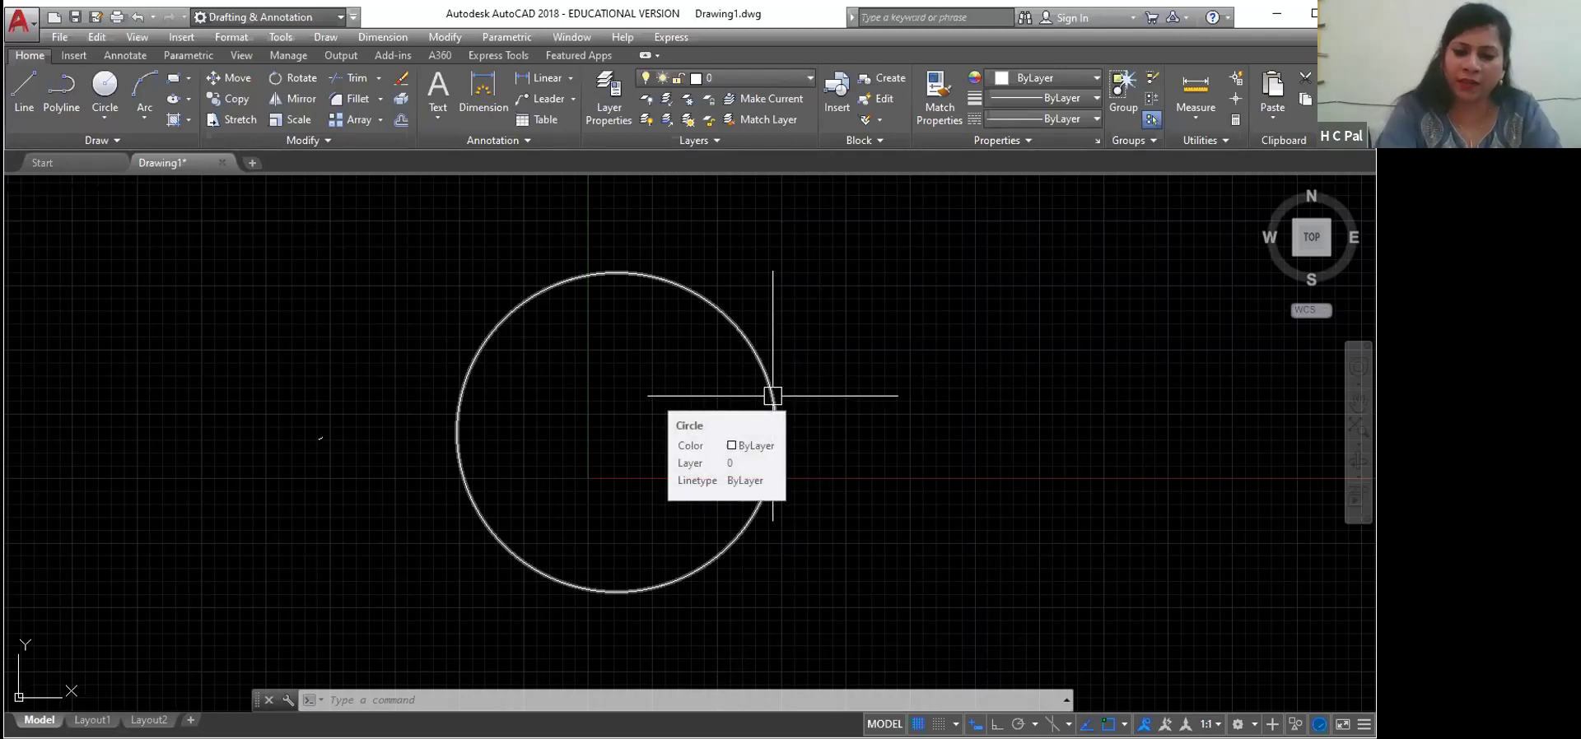
Step: Set the selected grip color to Green in the Options selection settings and accept the change
text(OP)
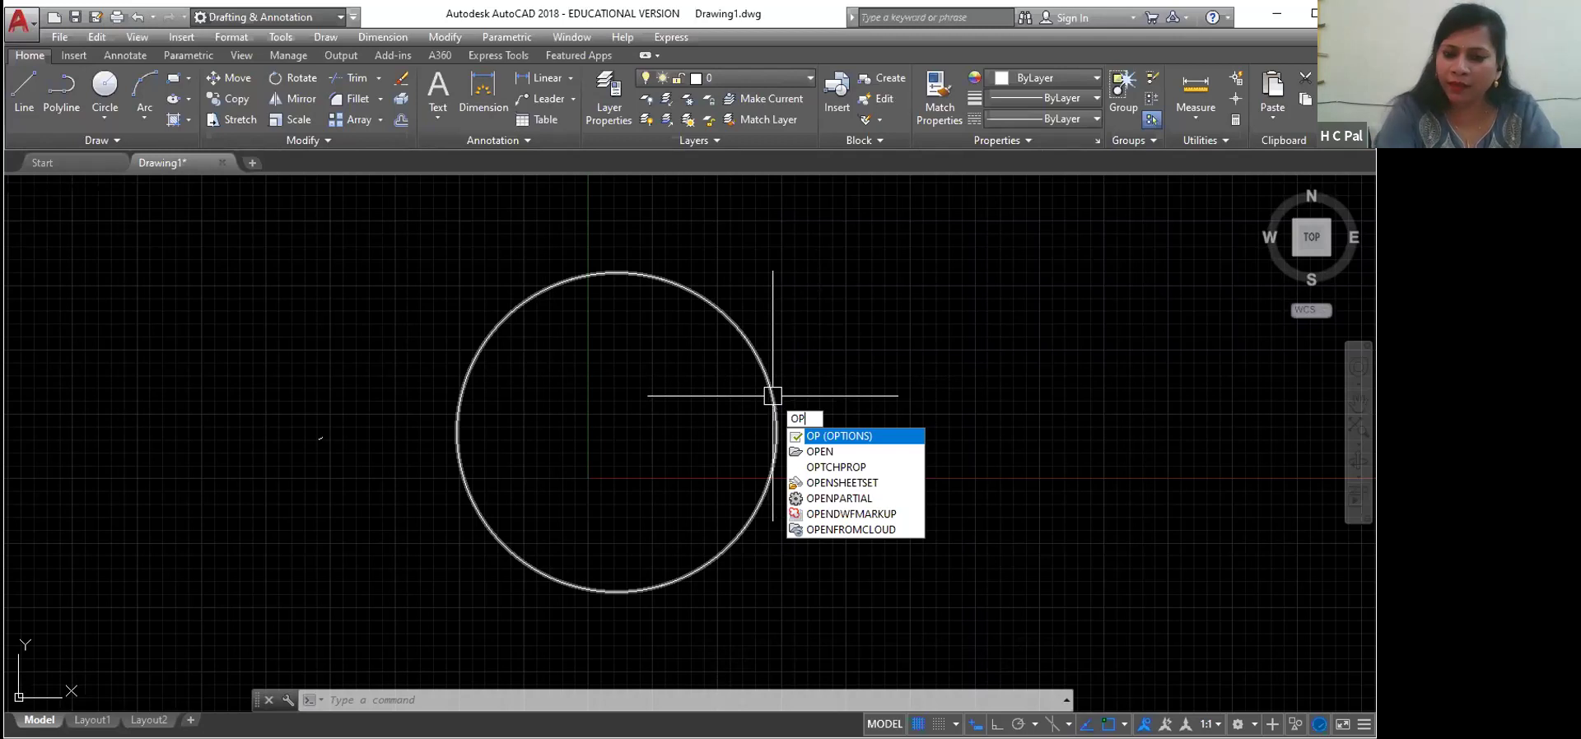
key(Return)
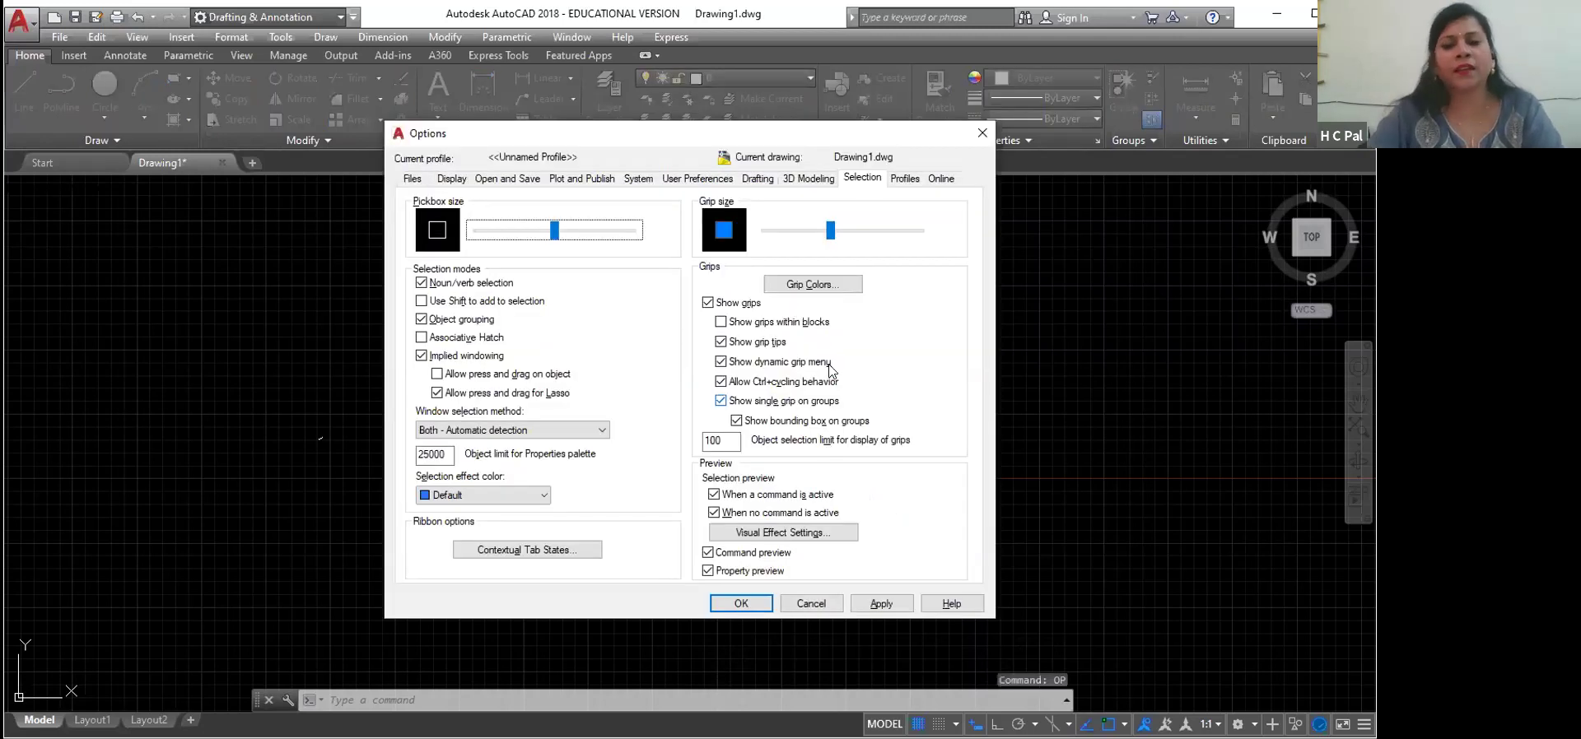
click(452, 178)
click(862, 179)
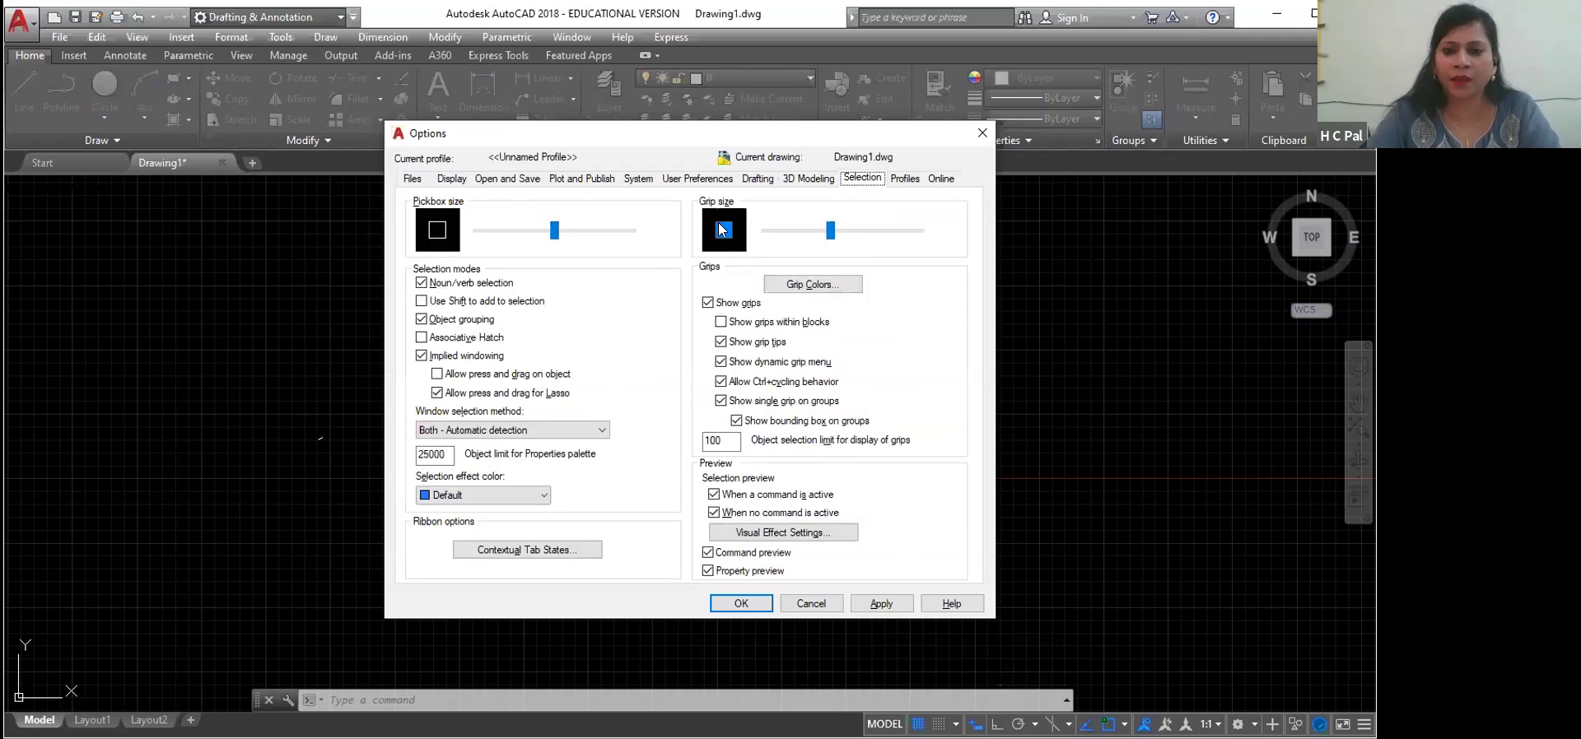
click(813, 285)
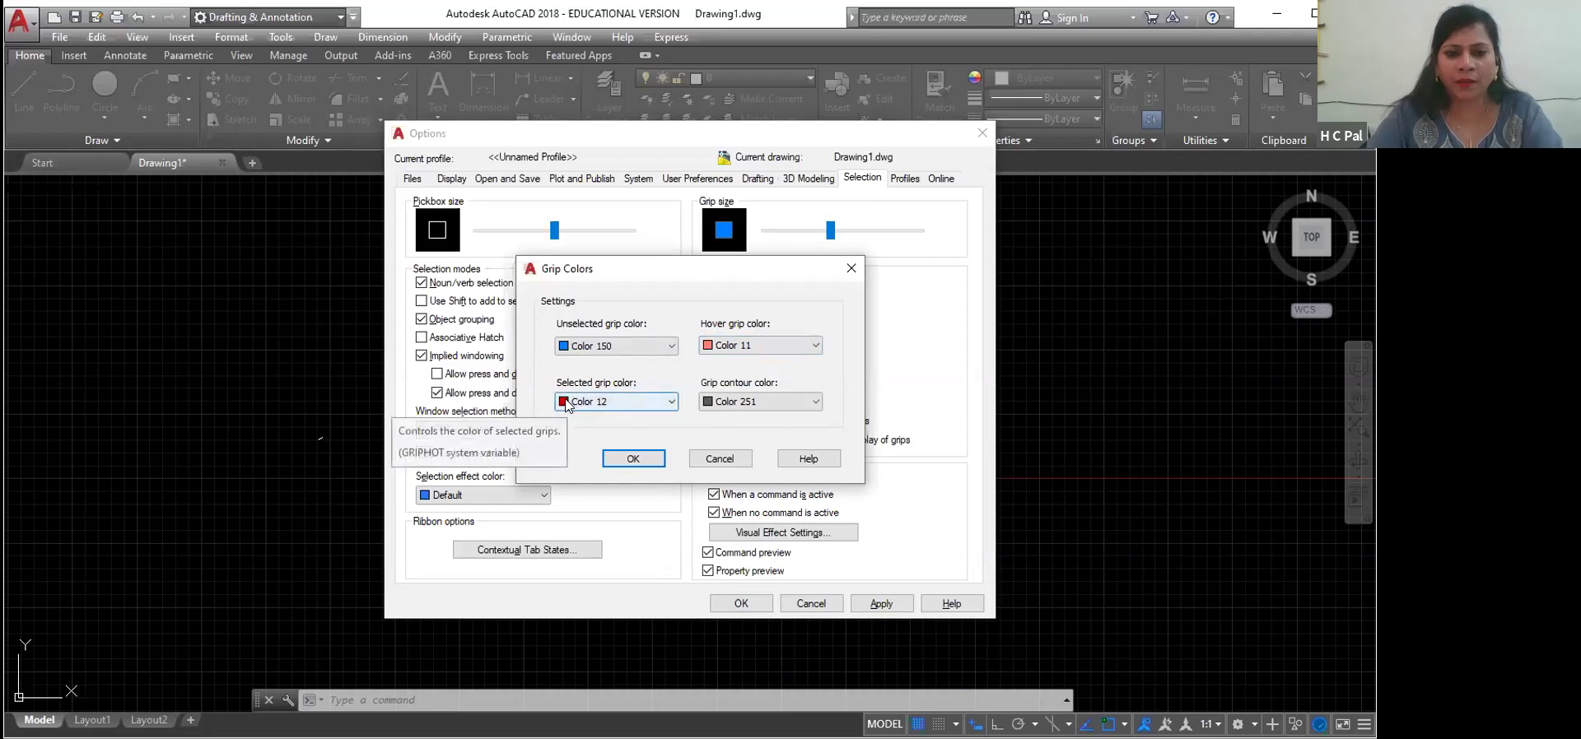
click(565, 402)
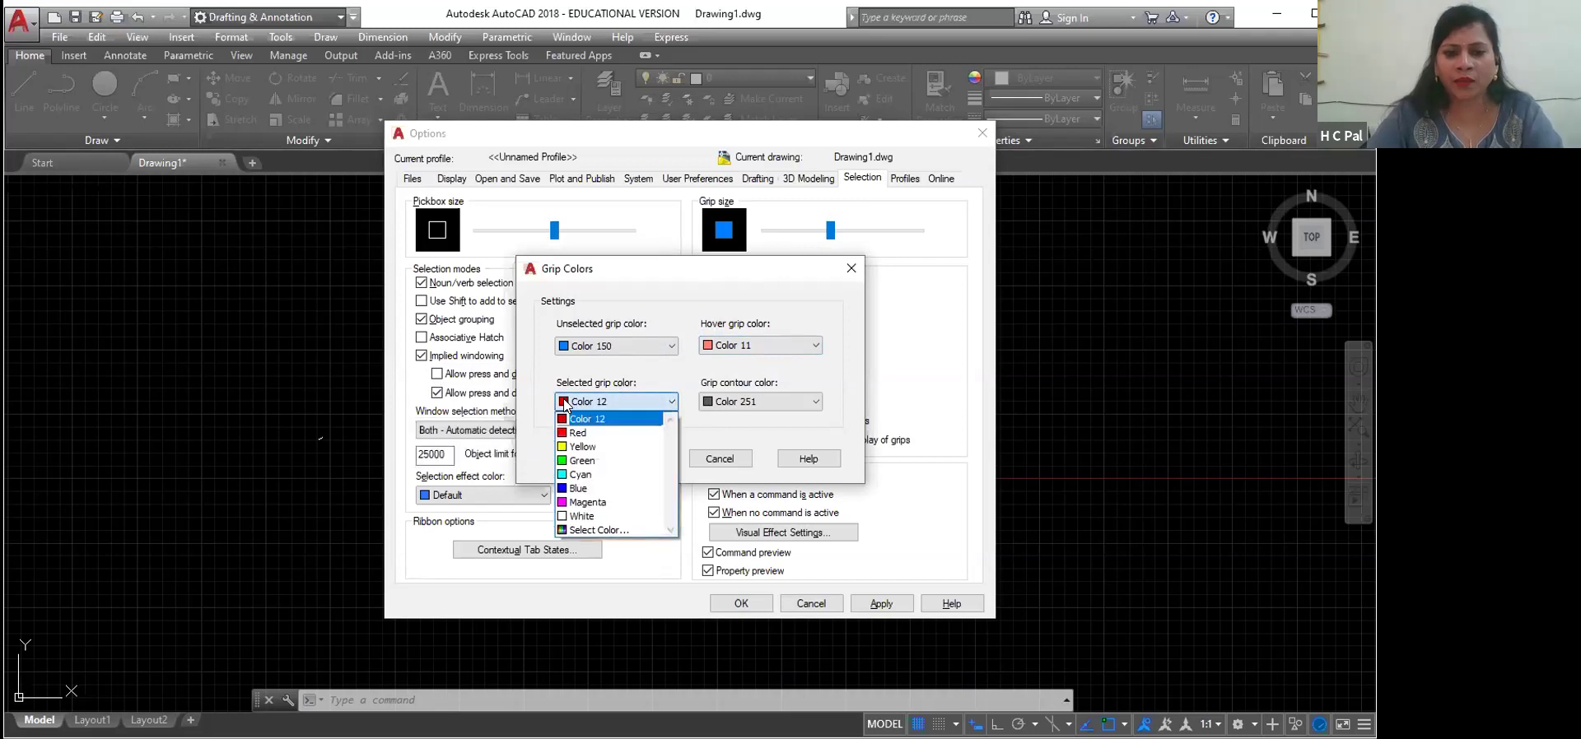
click(562, 461)
click(628, 466)
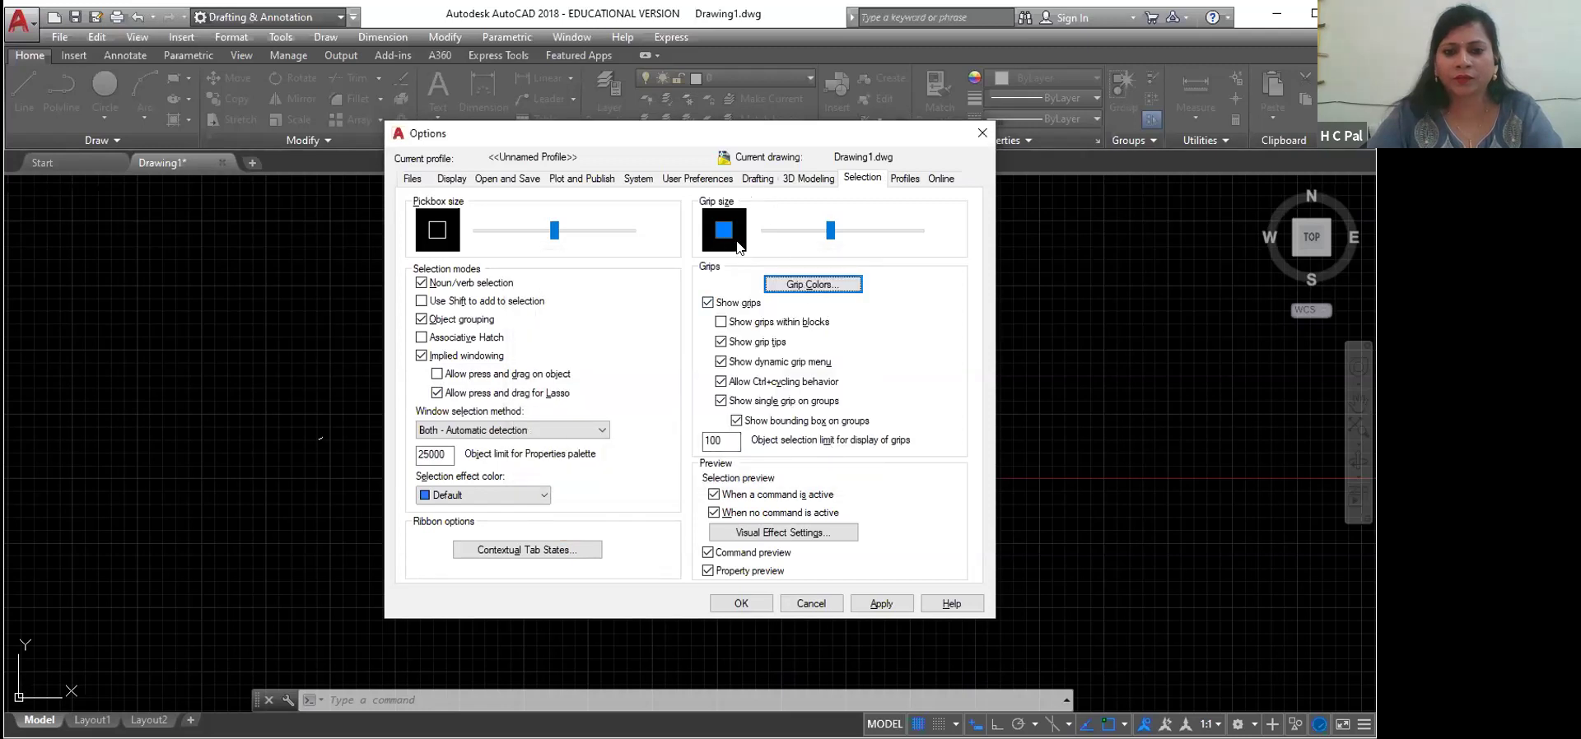
click(741, 603)
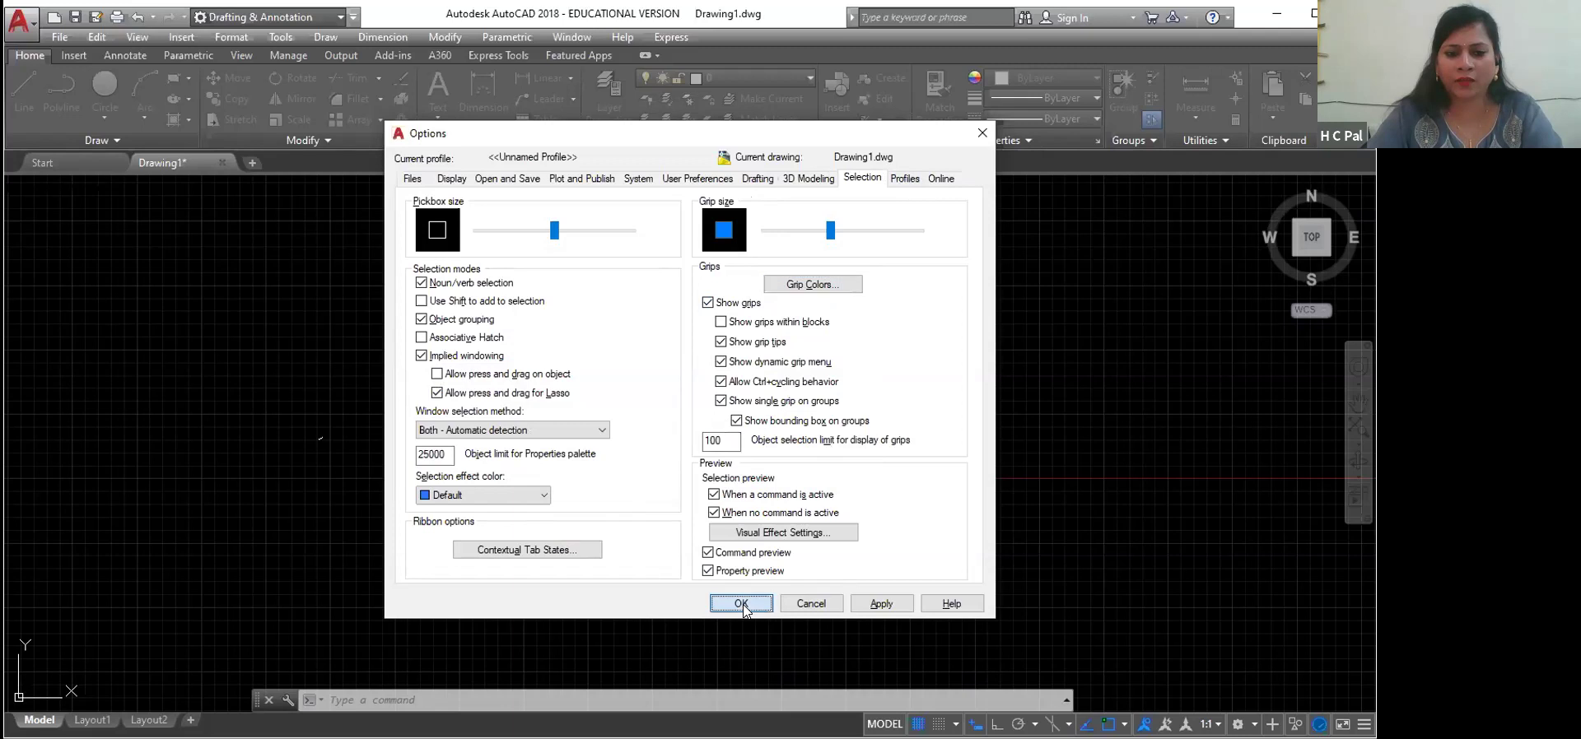
Step: Select the circle again to check its grip color in the drawing
click(778, 405)
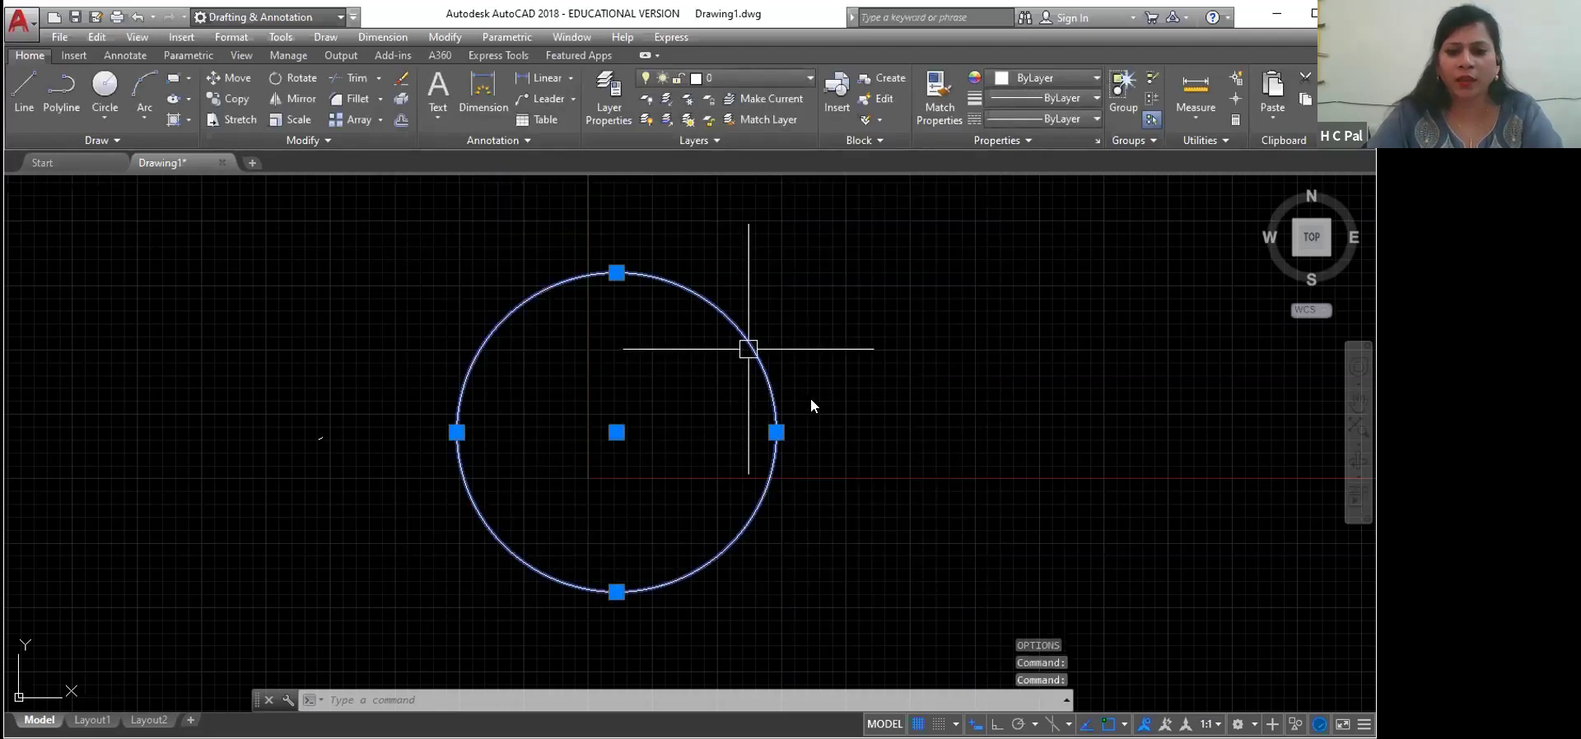
right_click(748, 535)
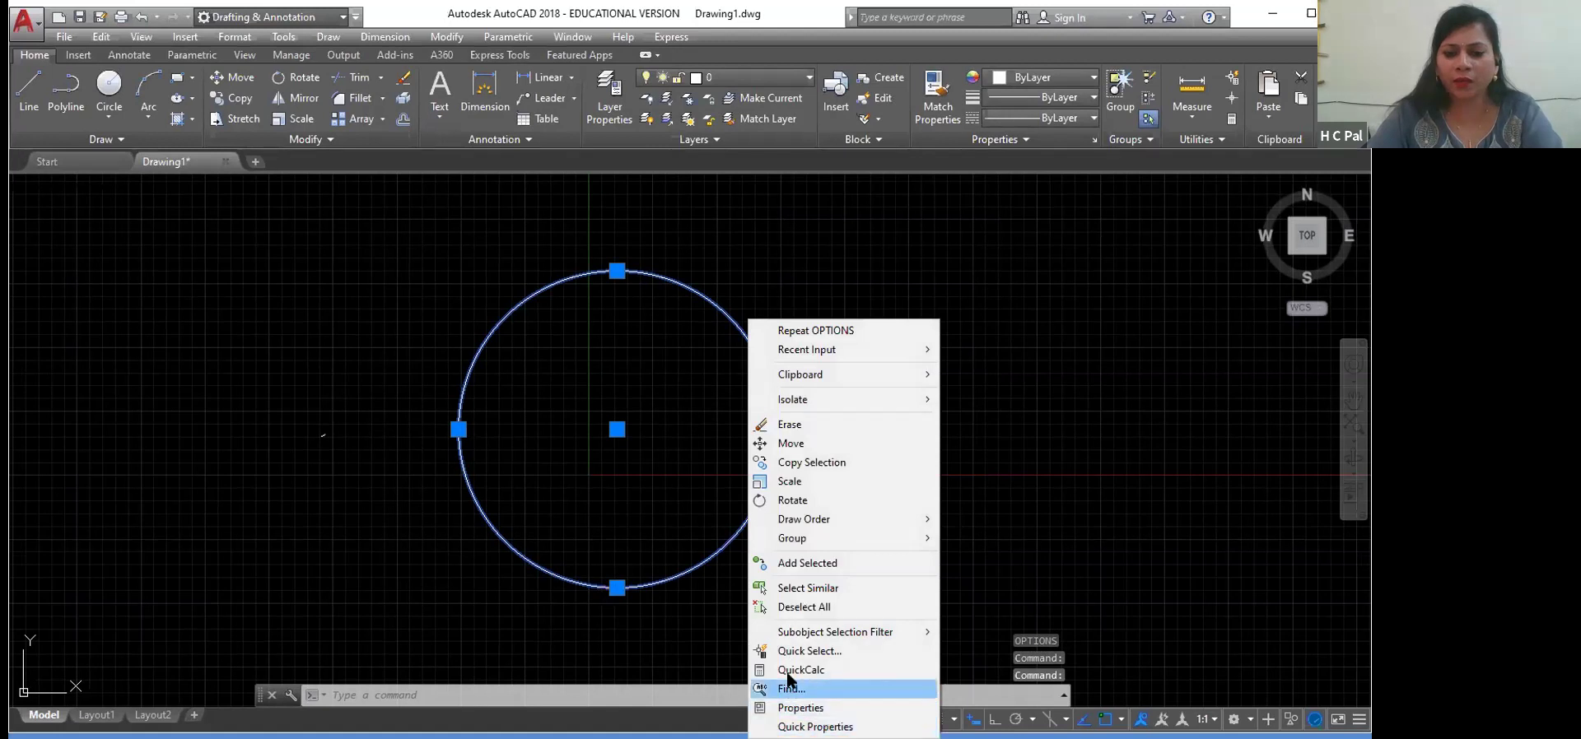
click(908, 285)
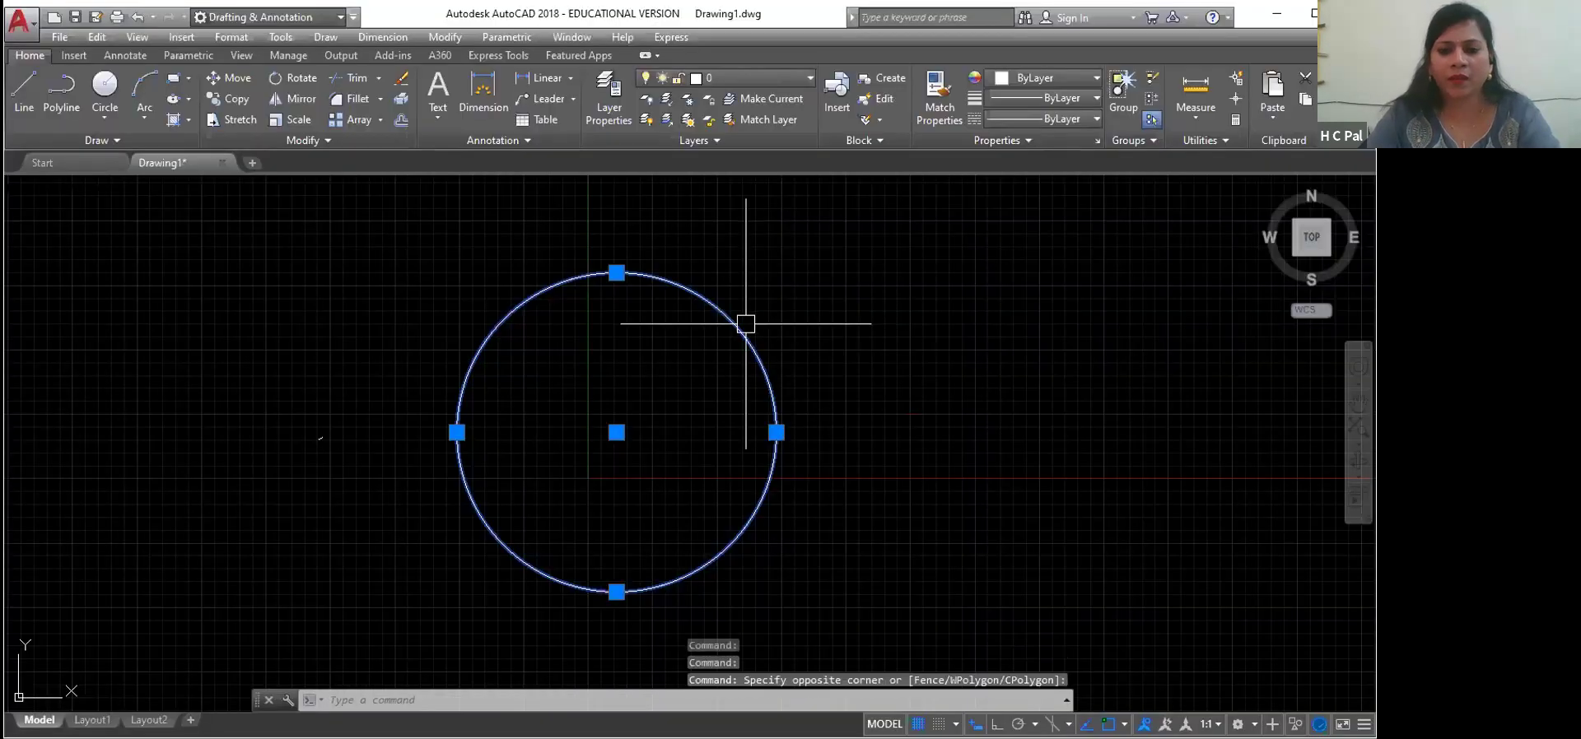
click(741, 329)
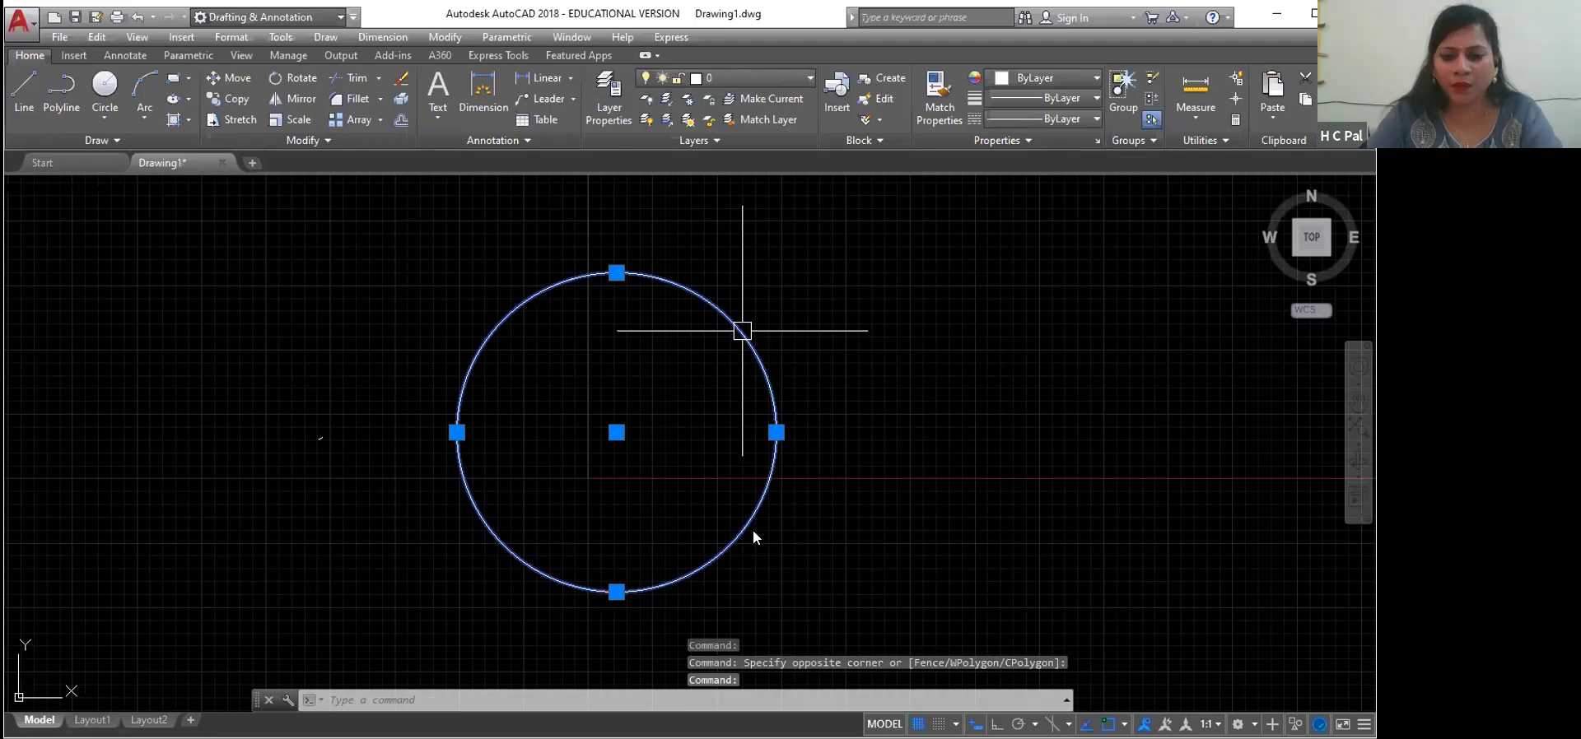
right_click(712, 308)
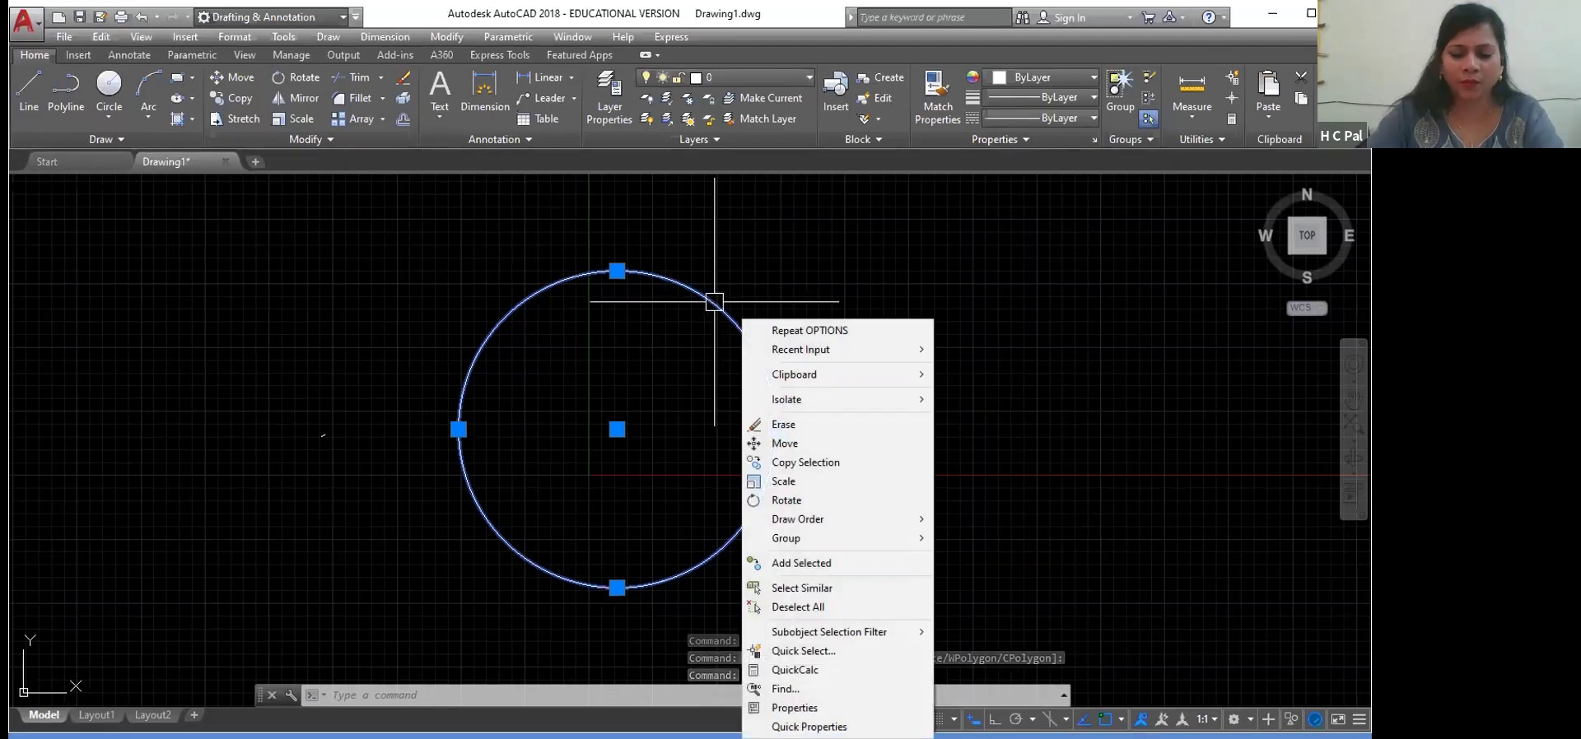
key(Escape)
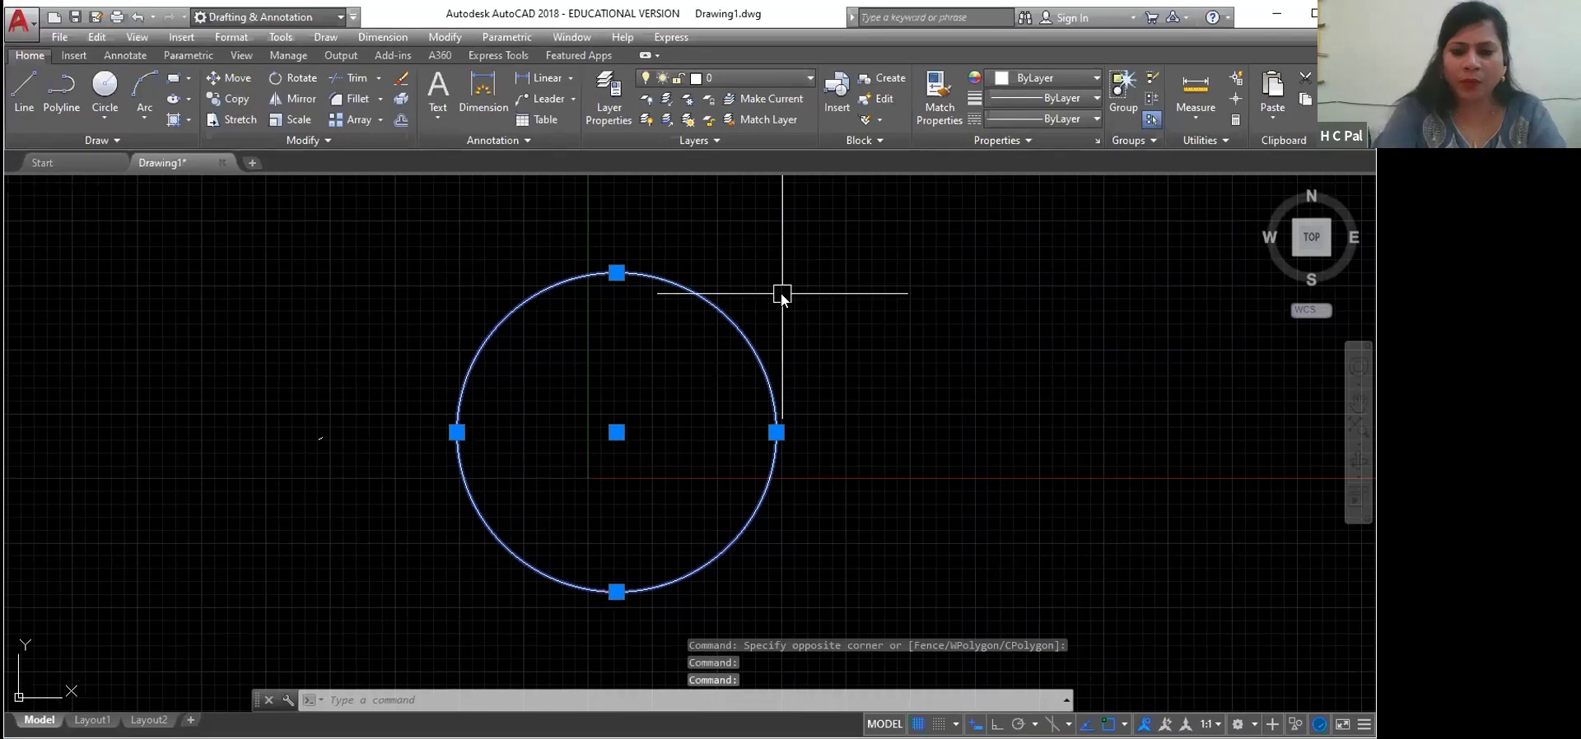
Step: Reopen the grip color settings in Options and set the selected grip color to Magenta
text(OP)
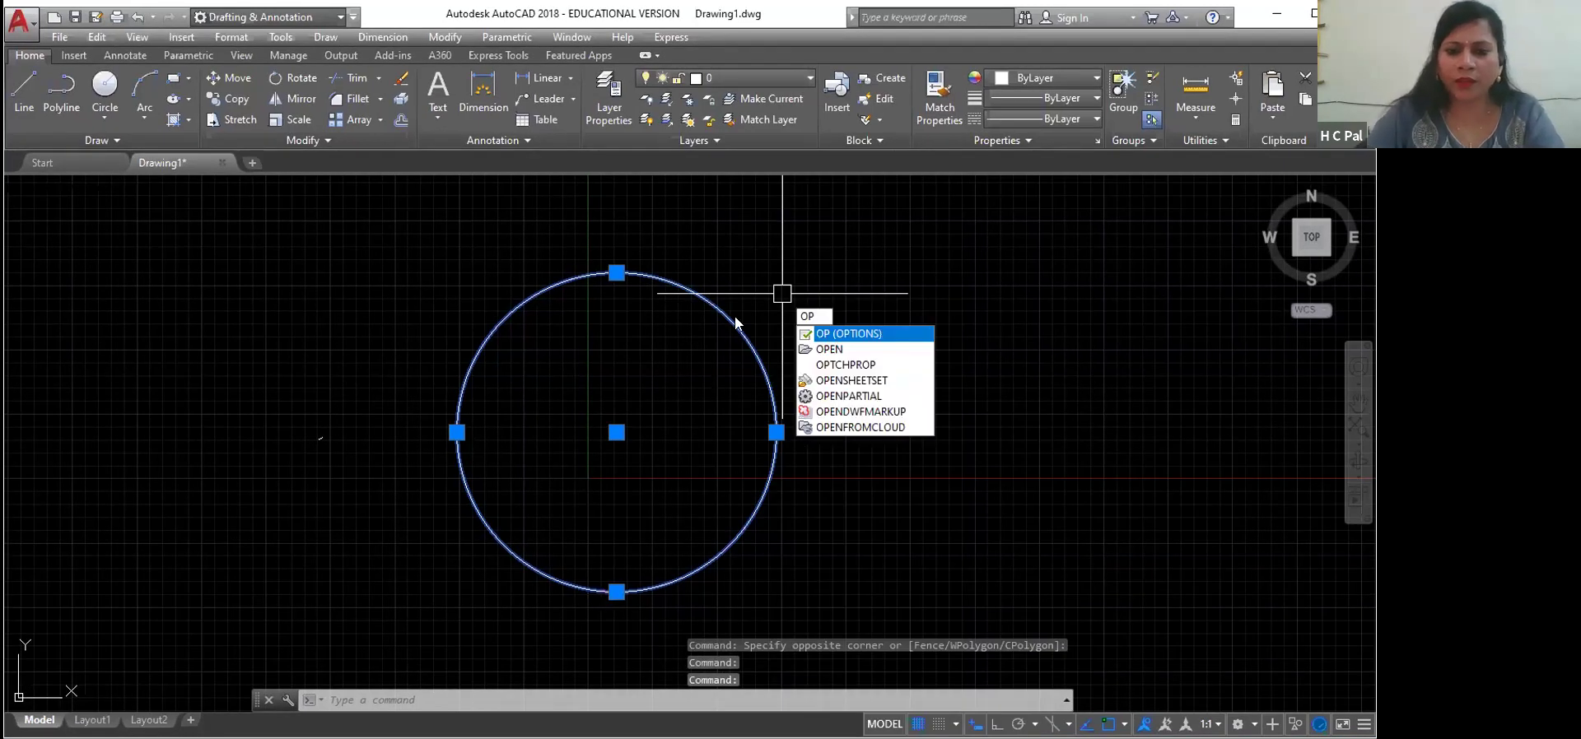
key(Return)
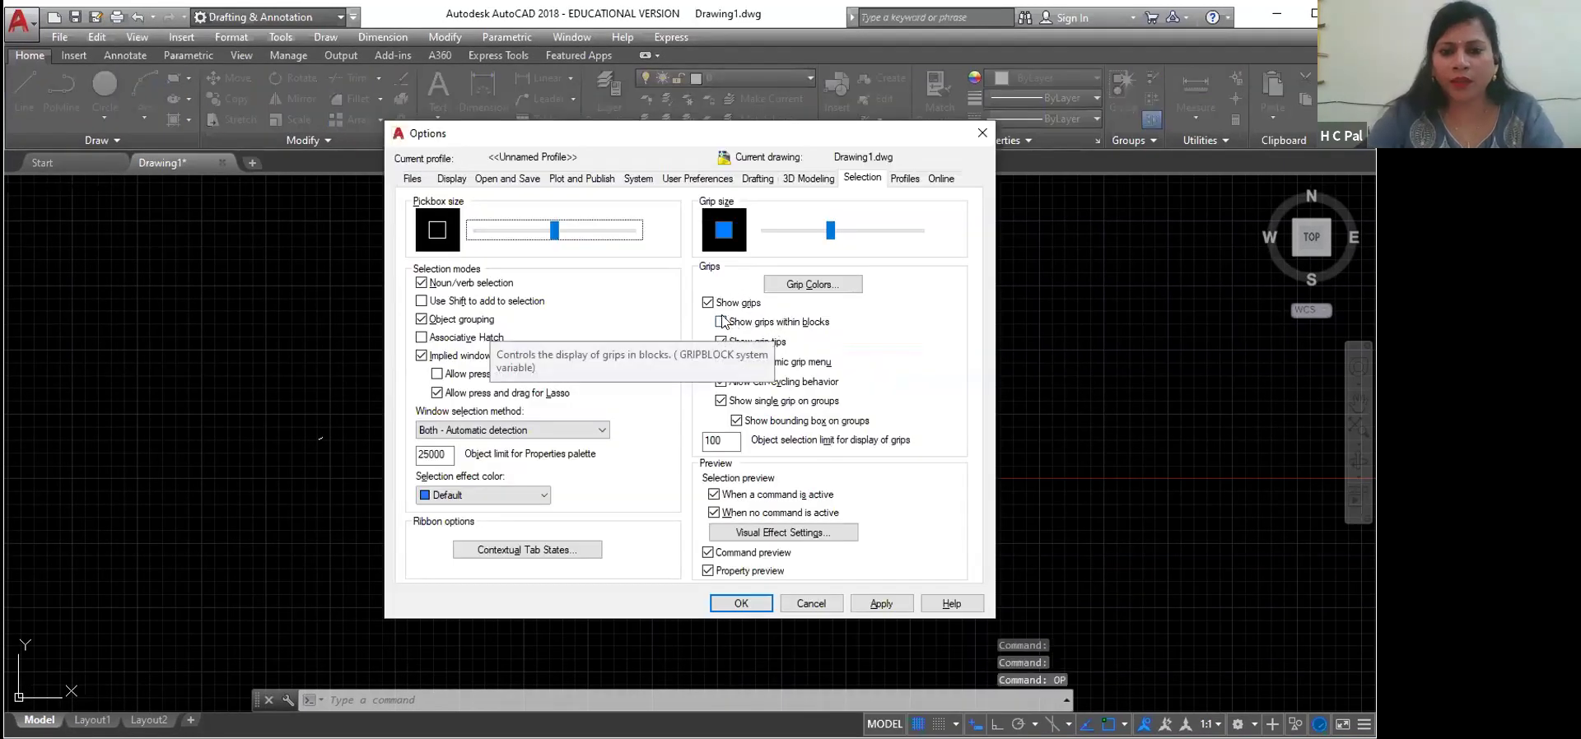
click(808, 286)
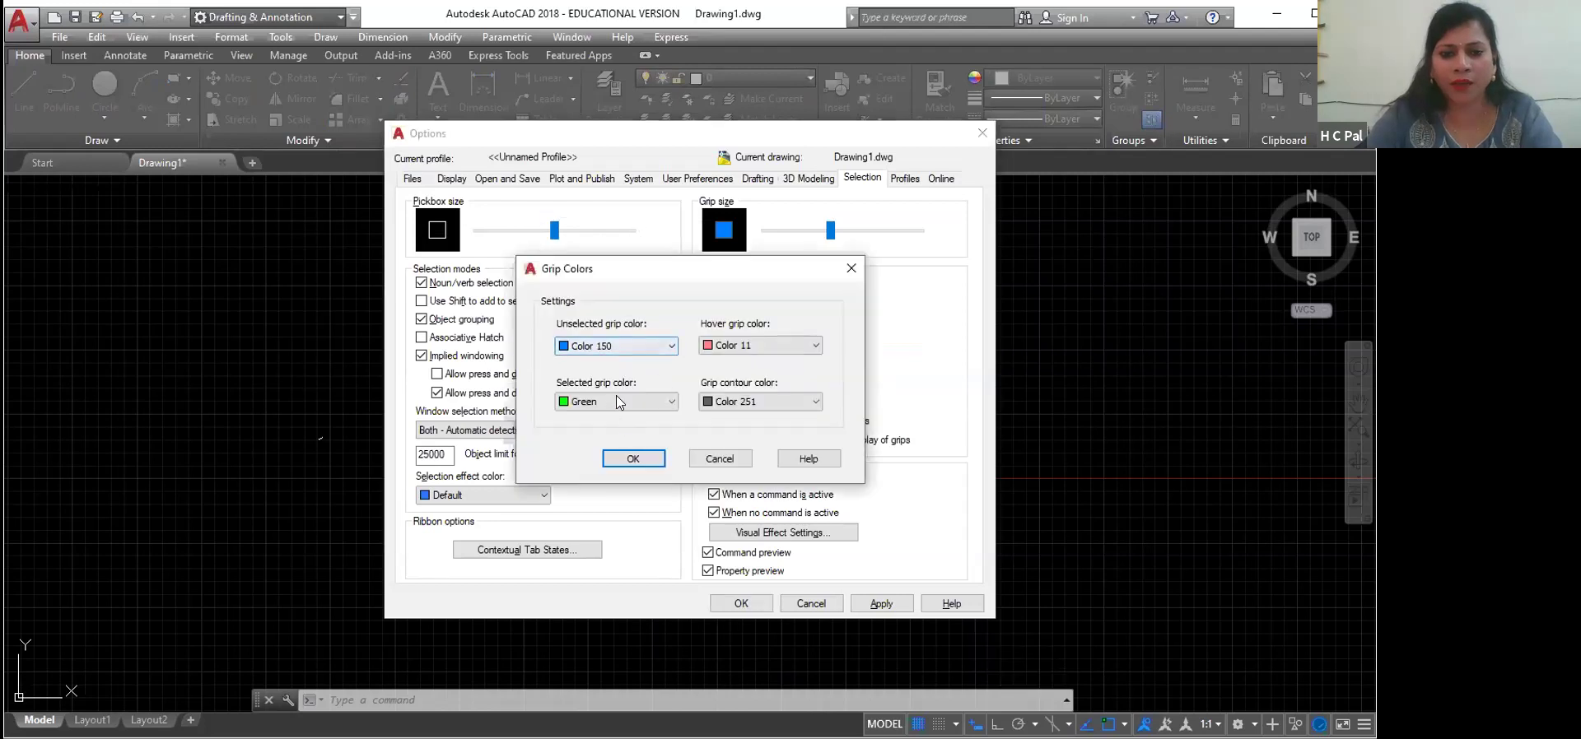
click(670, 401)
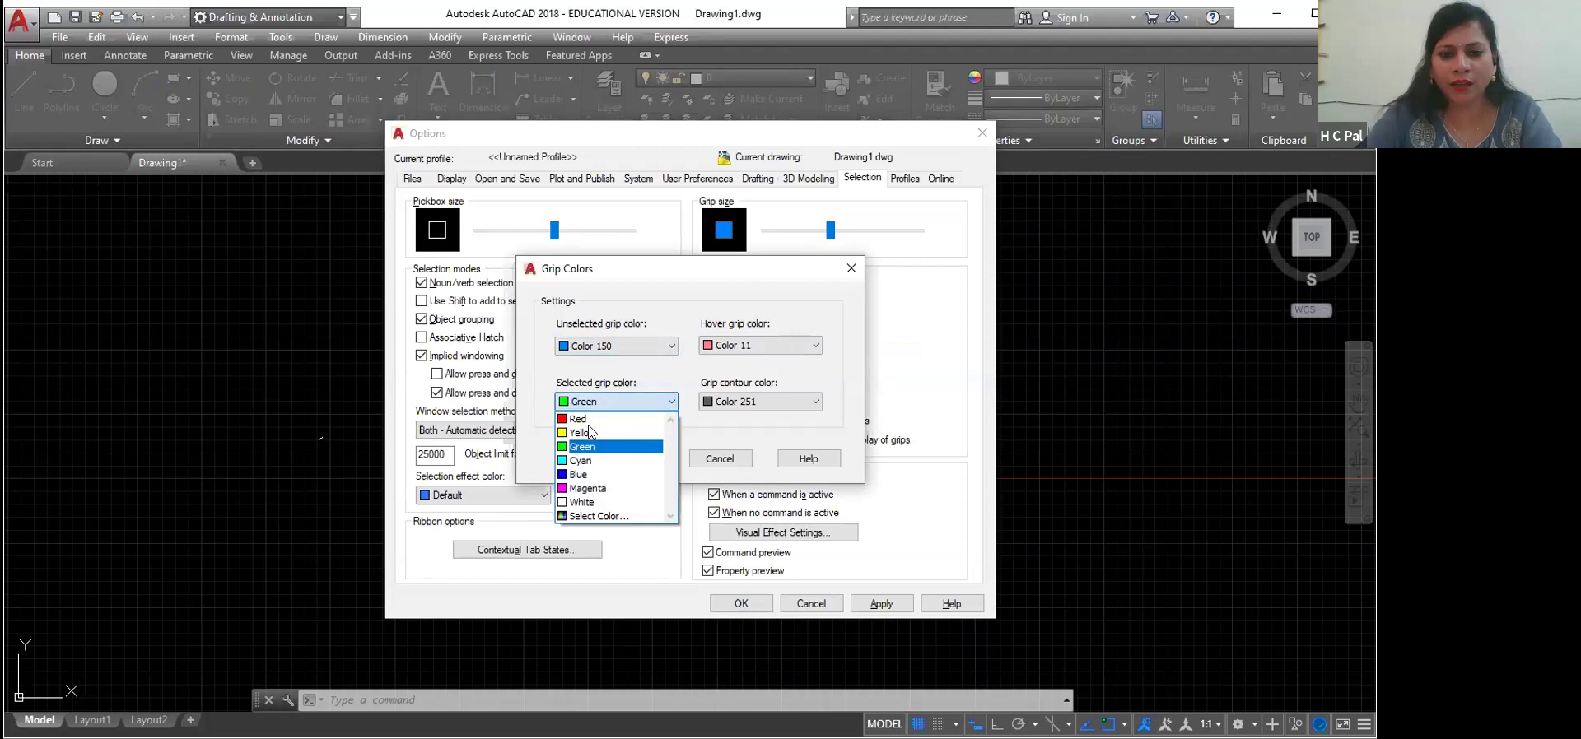
click(587, 488)
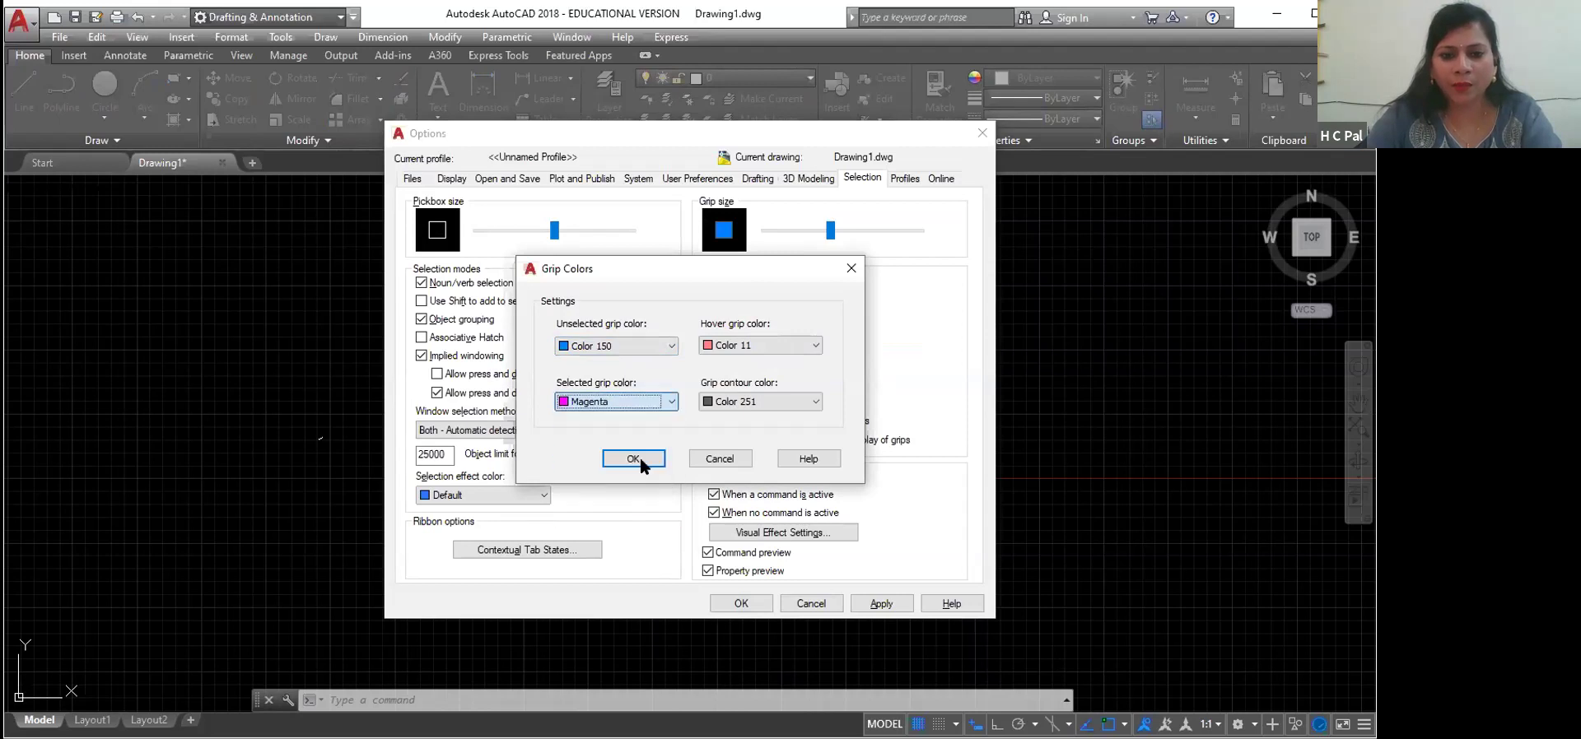
click(815, 402)
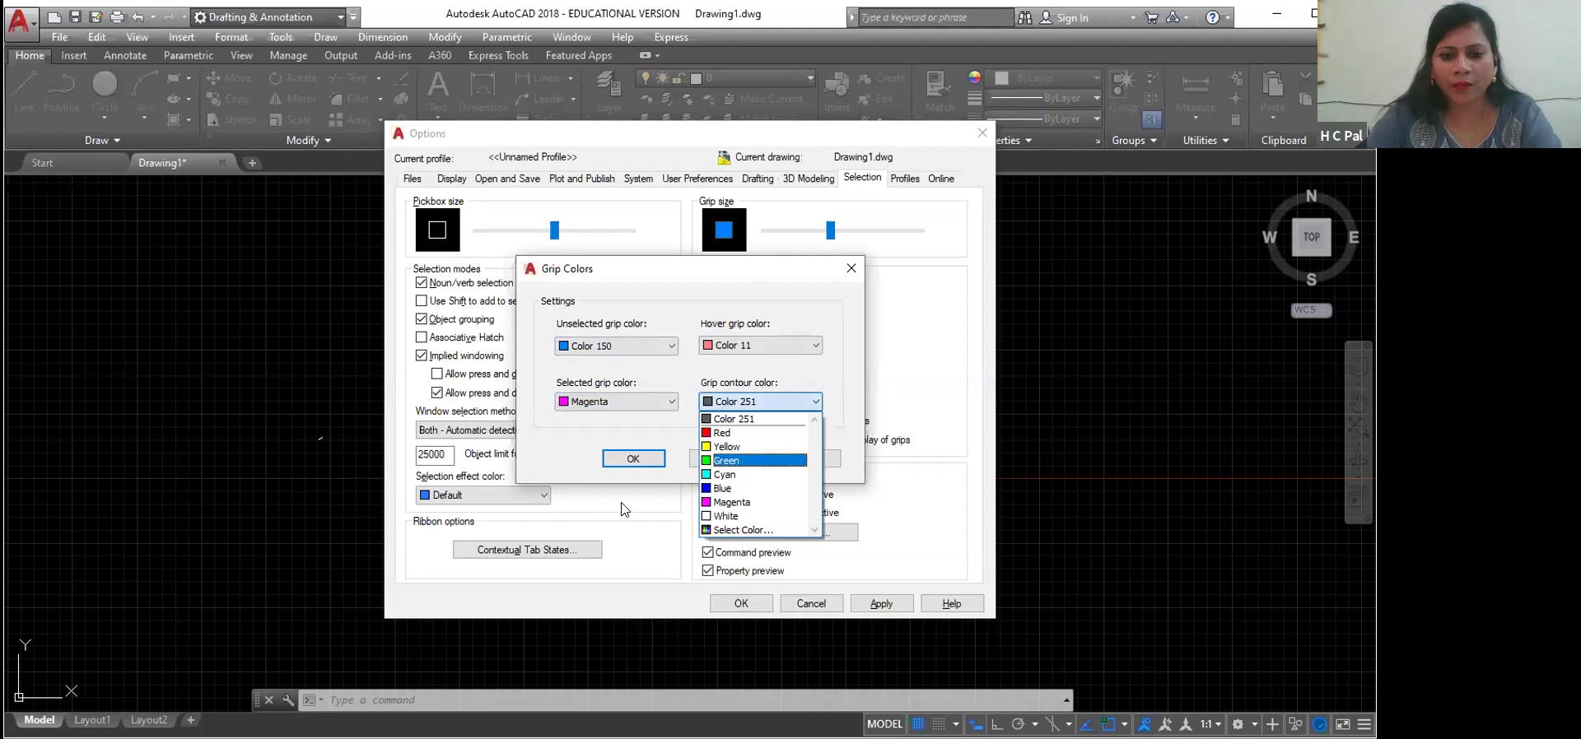
click(653, 509)
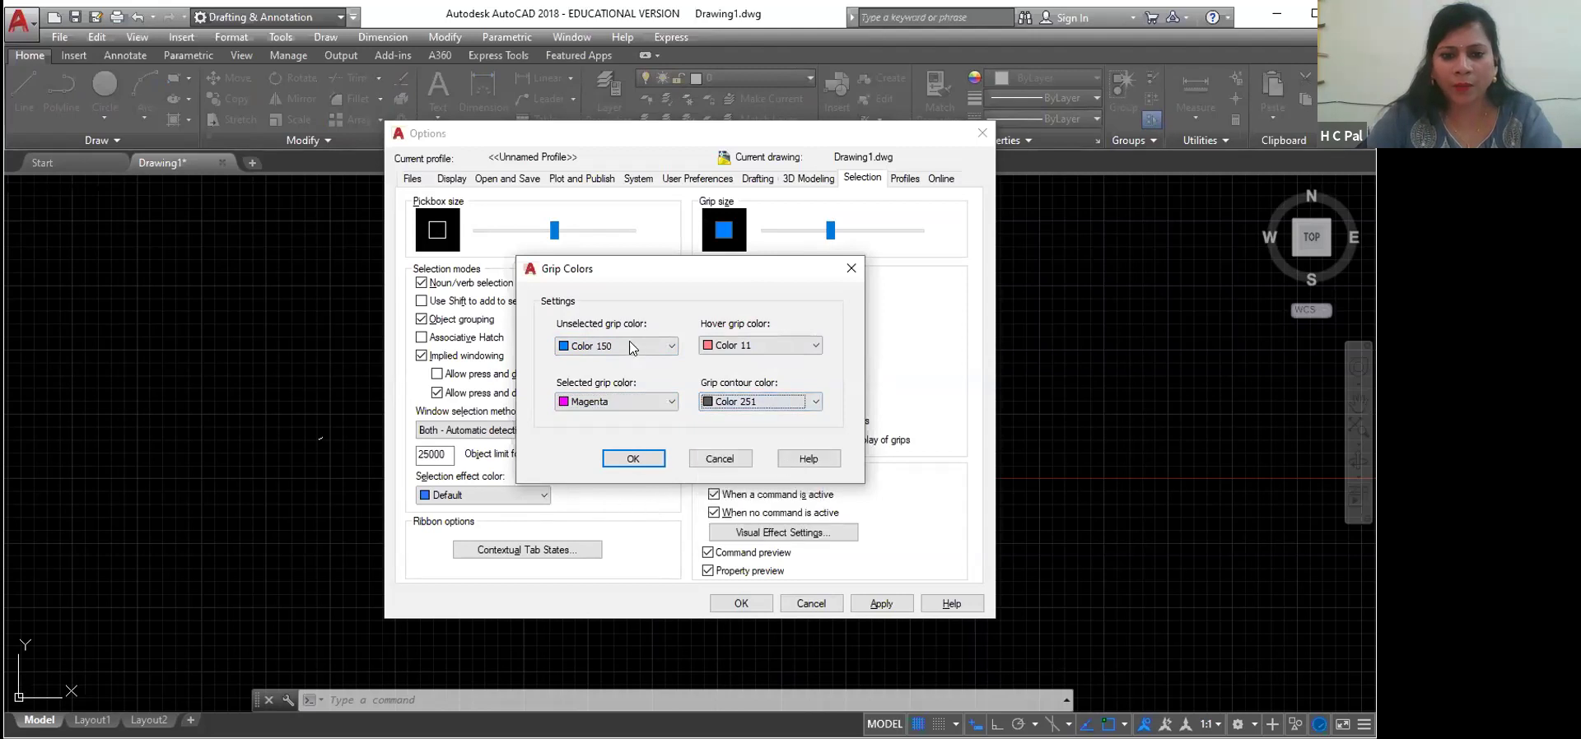
Step: Set the unselected grip color to Magenta, apply the changes and close Options
click(673, 346)
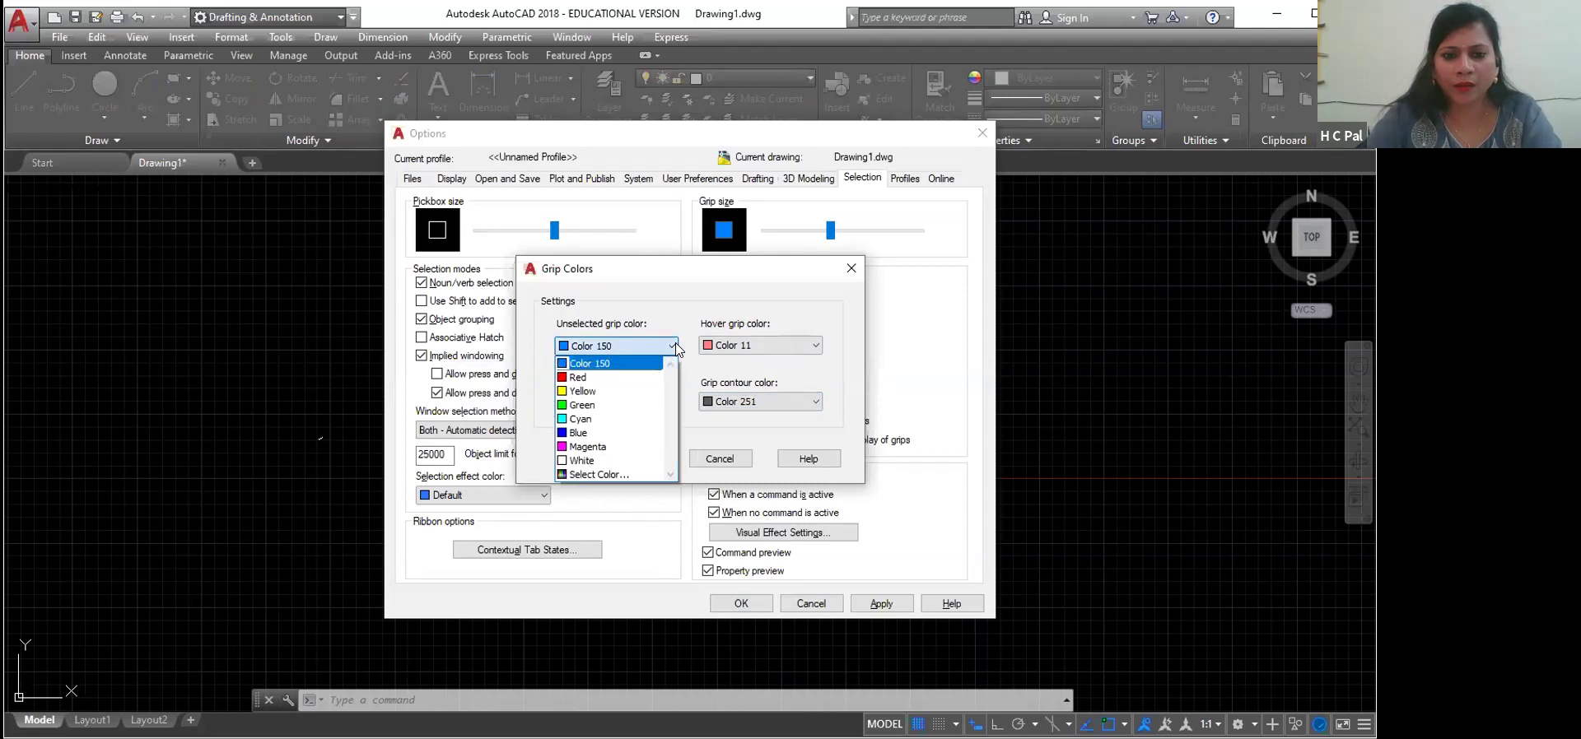
click(580, 446)
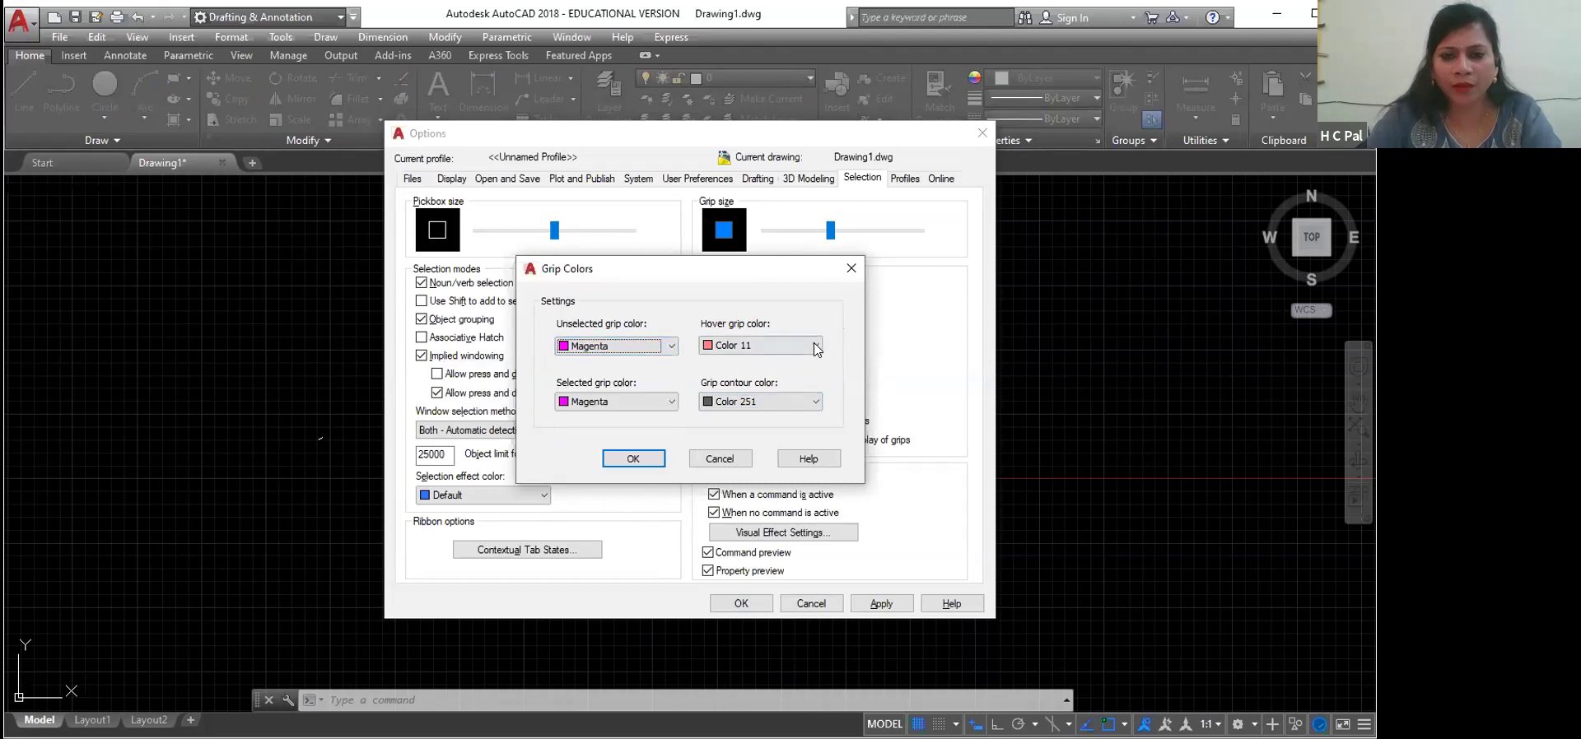
click(631, 458)
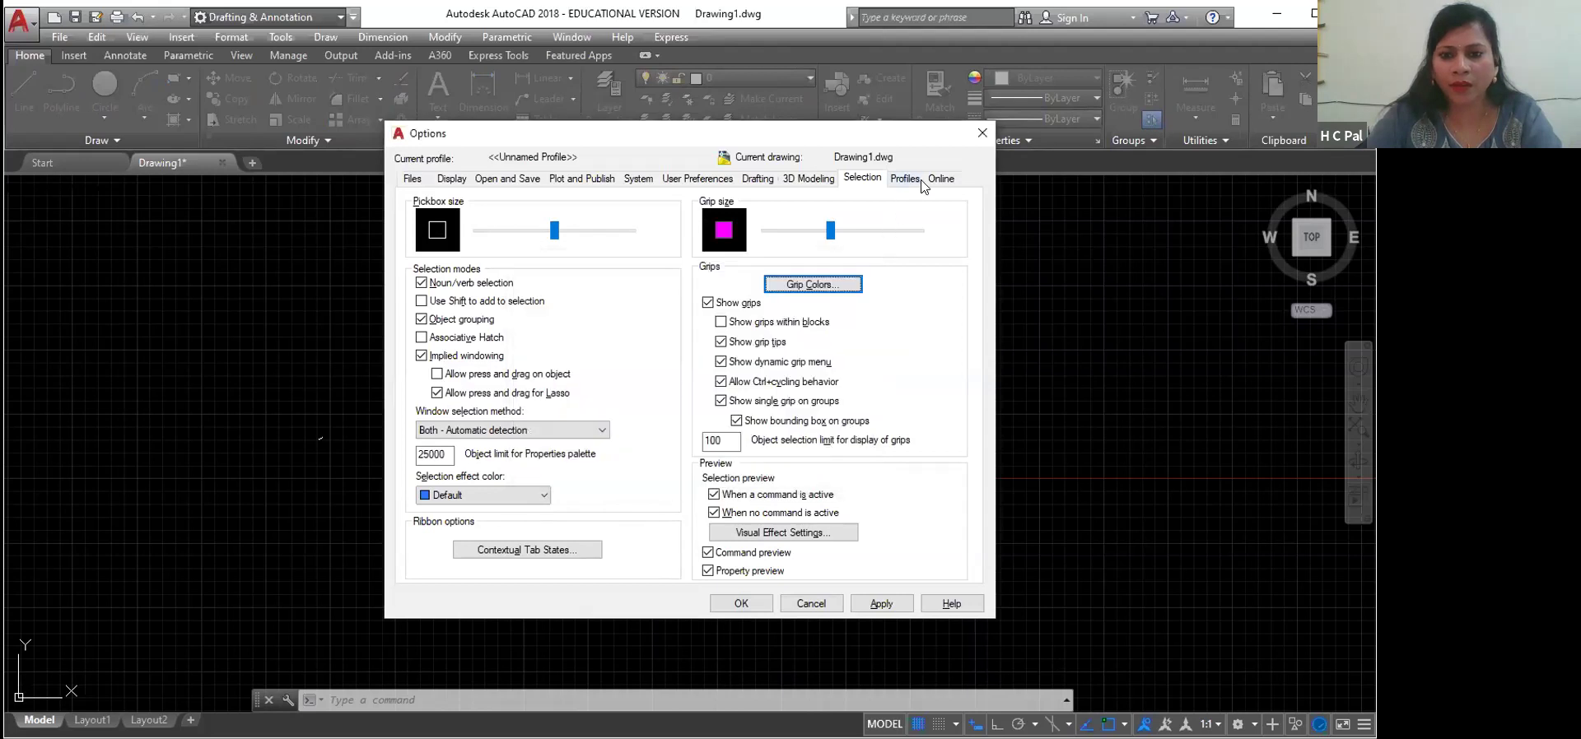
click(881, 603)
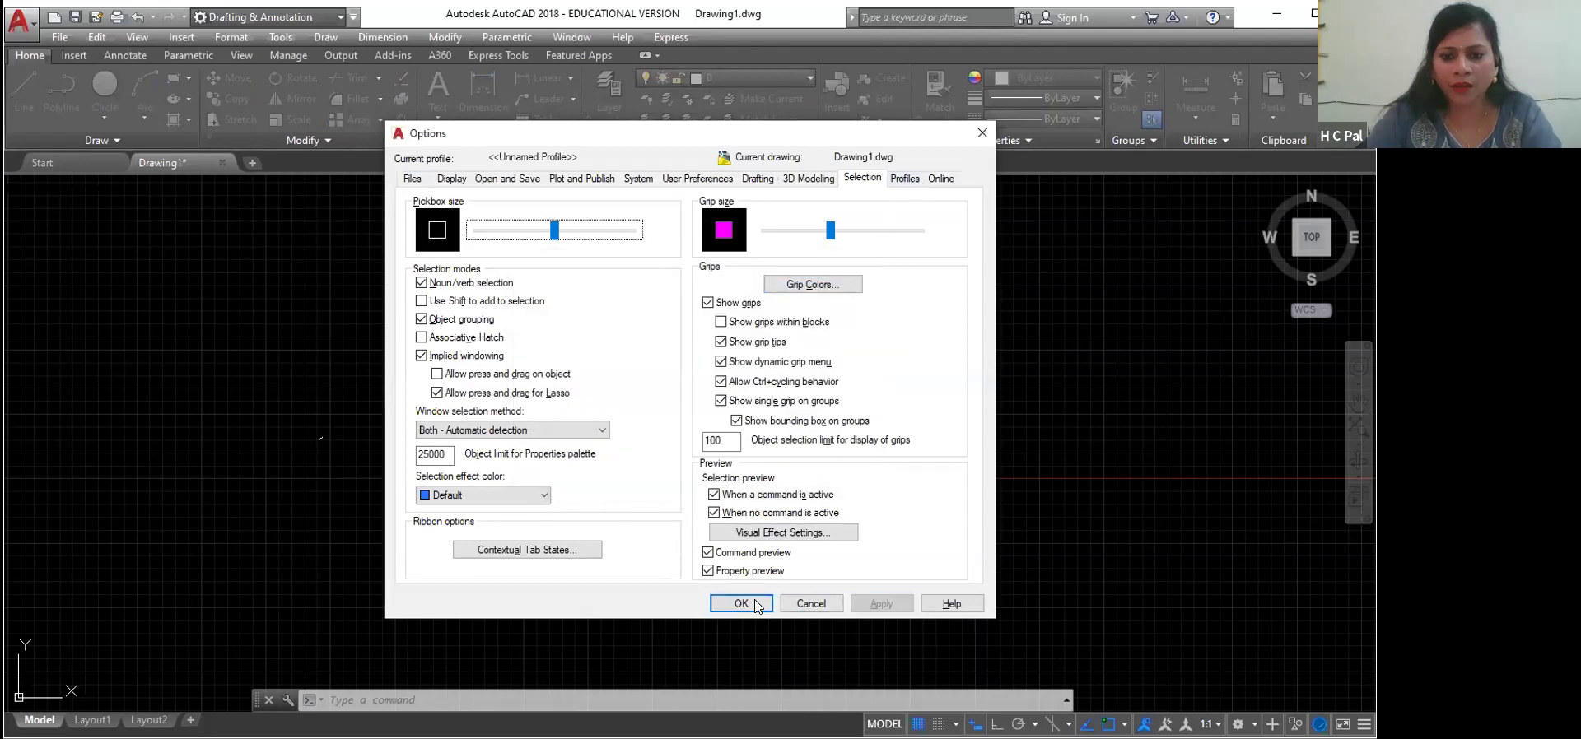
click(741, 603)
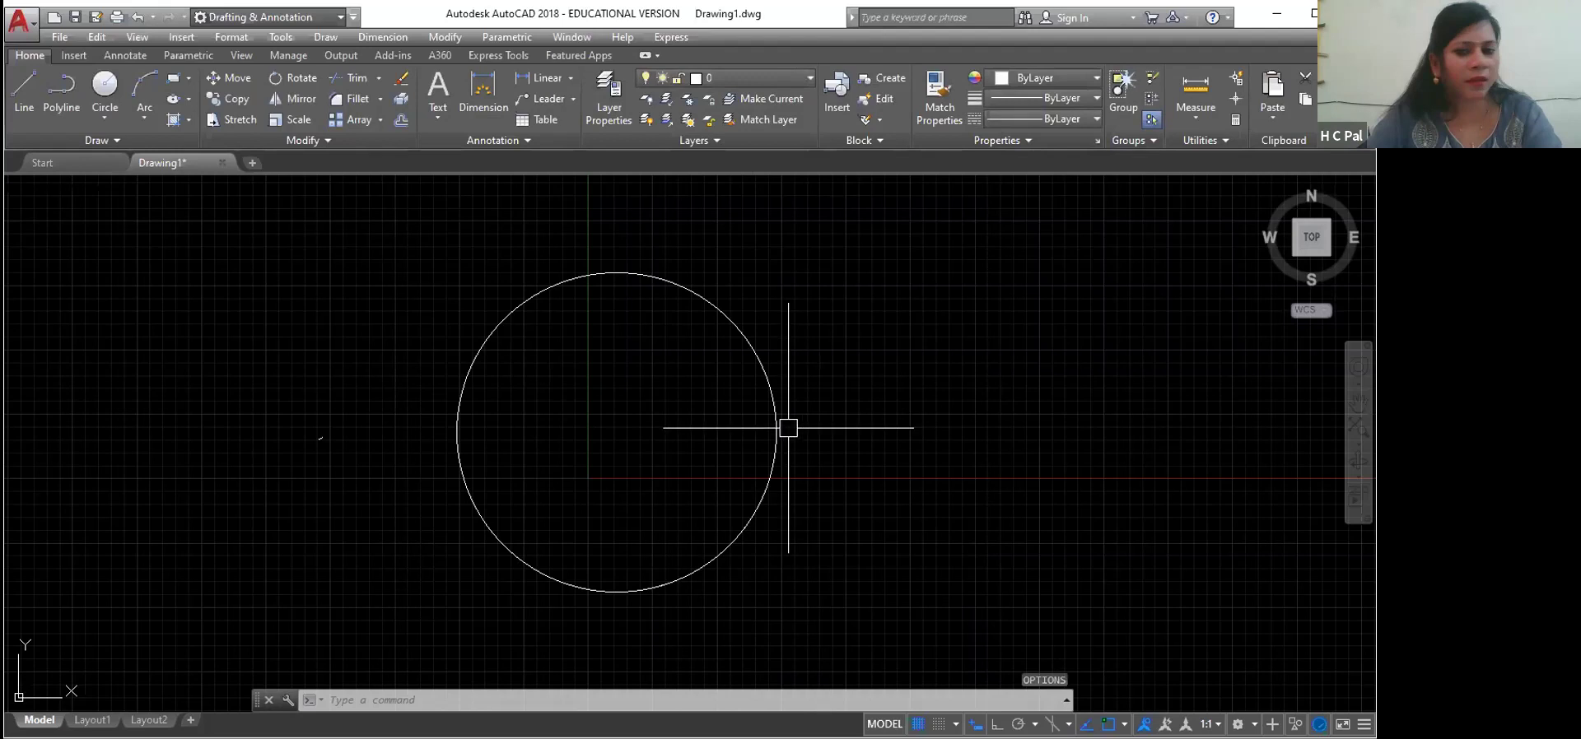
Step: Select the circle to examine its center and quadrant grips in the new color
click(775, 432)
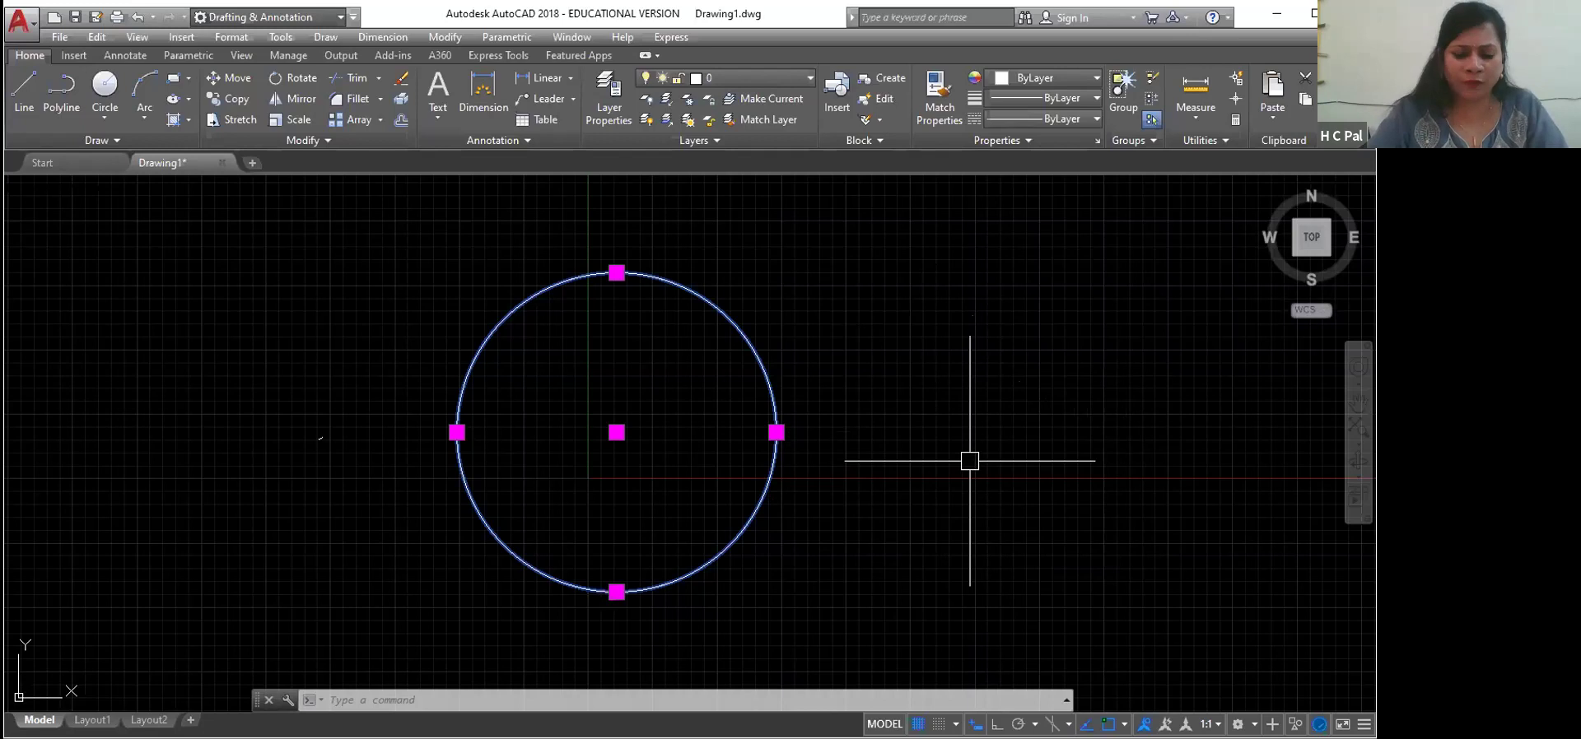
double_click(1020, 412)
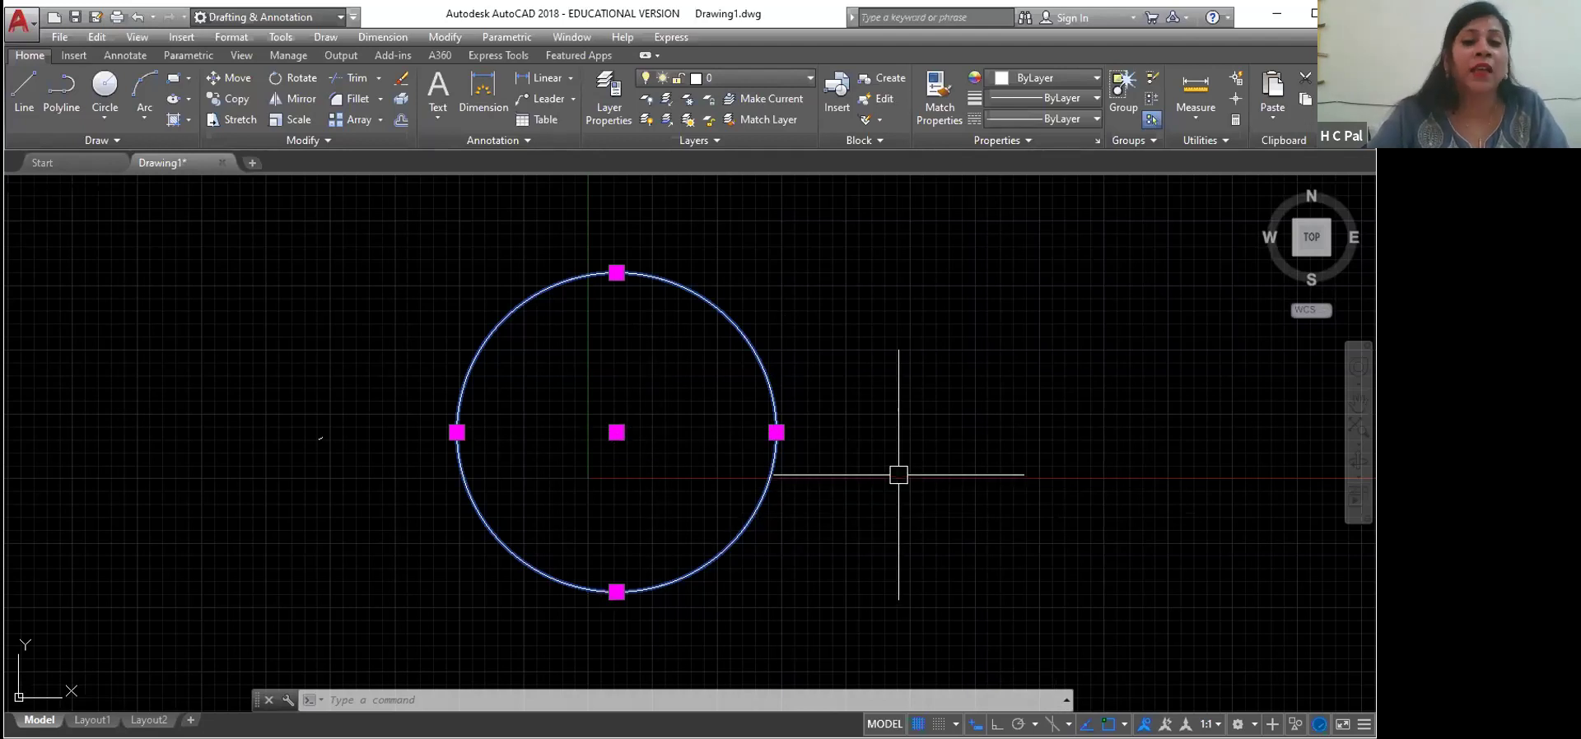
click(973, 483)
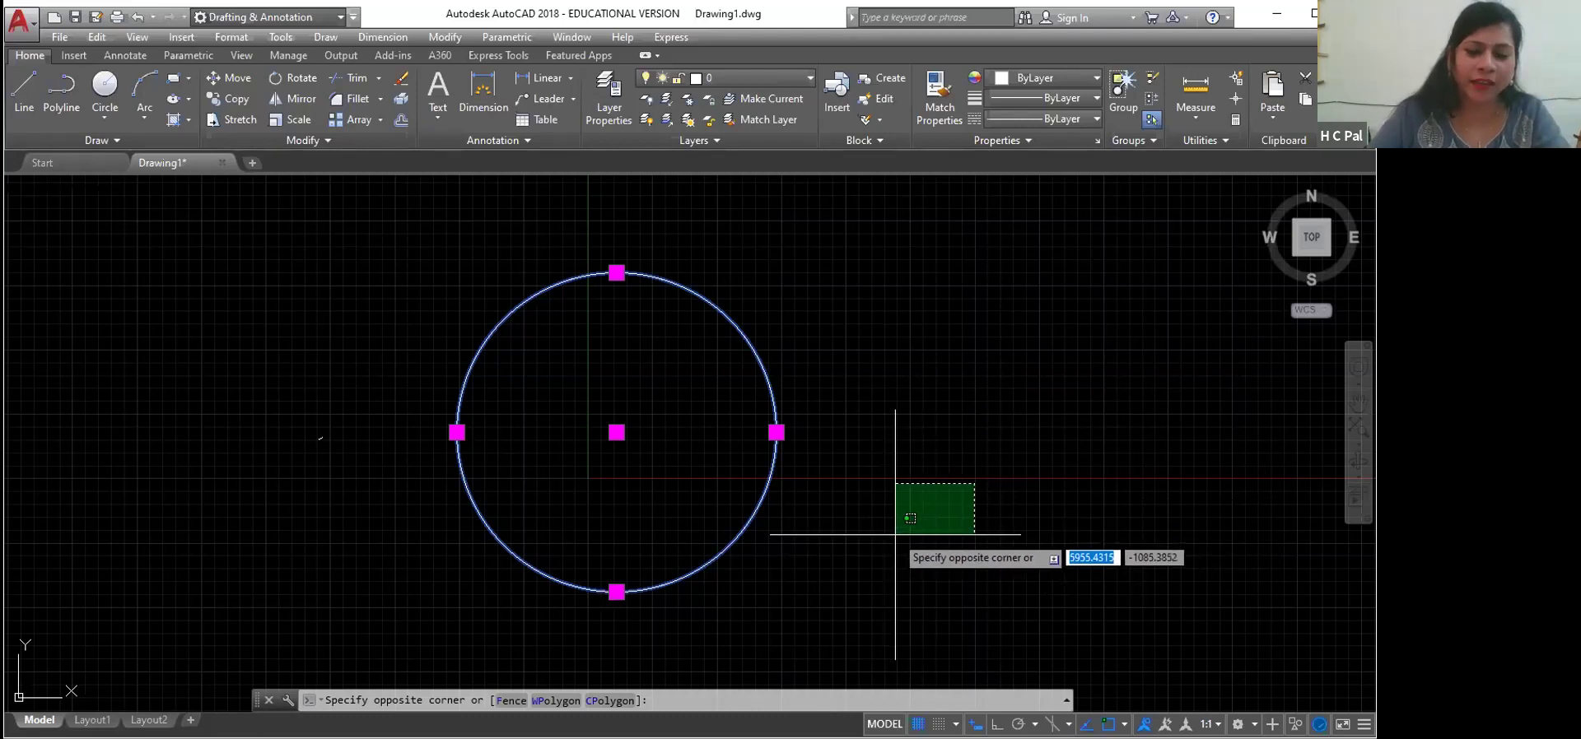
click(1052, 412)
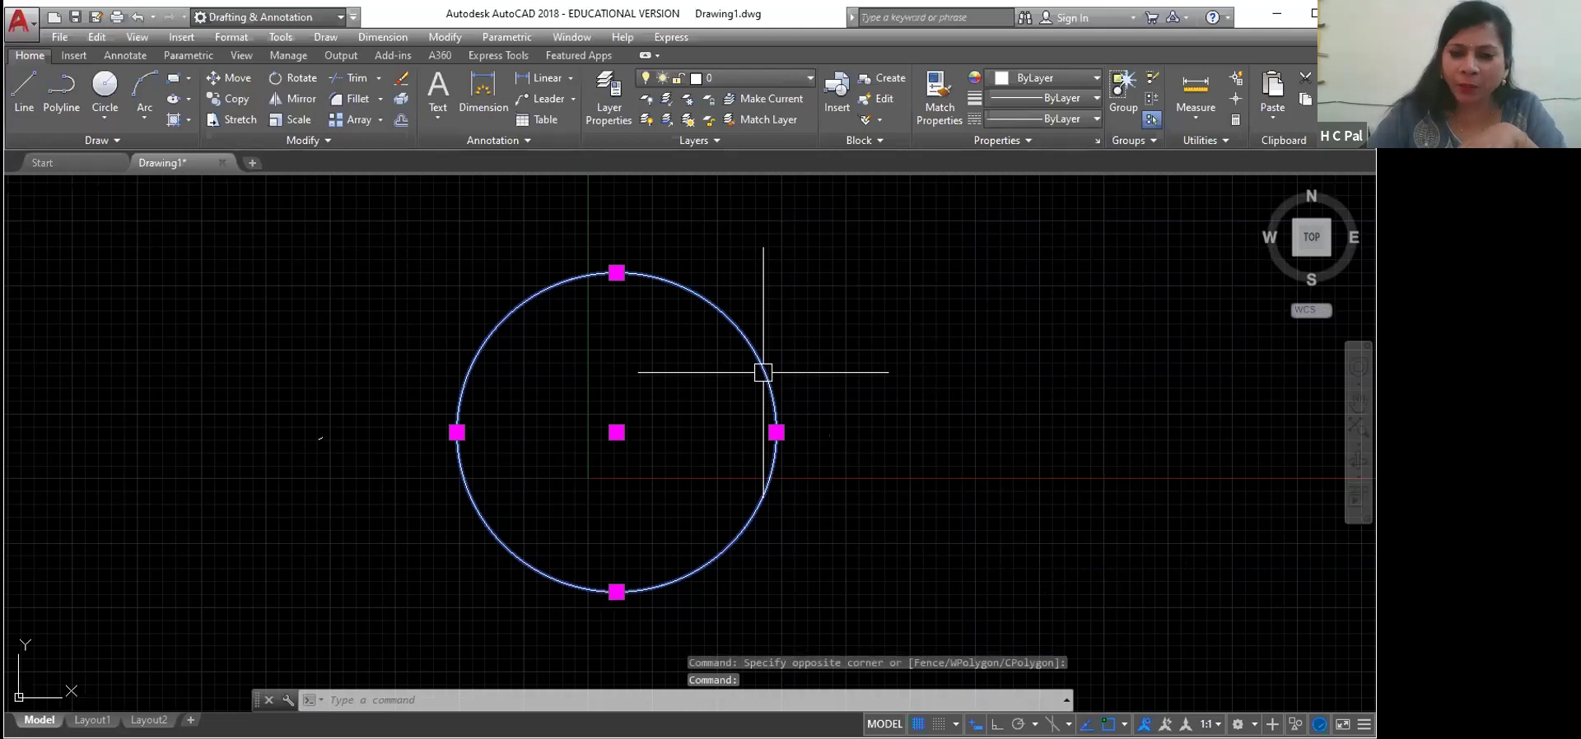
Step: Reopen the grip color settings in Options and set the unselected grip color to Blue
right_click(763, 372)
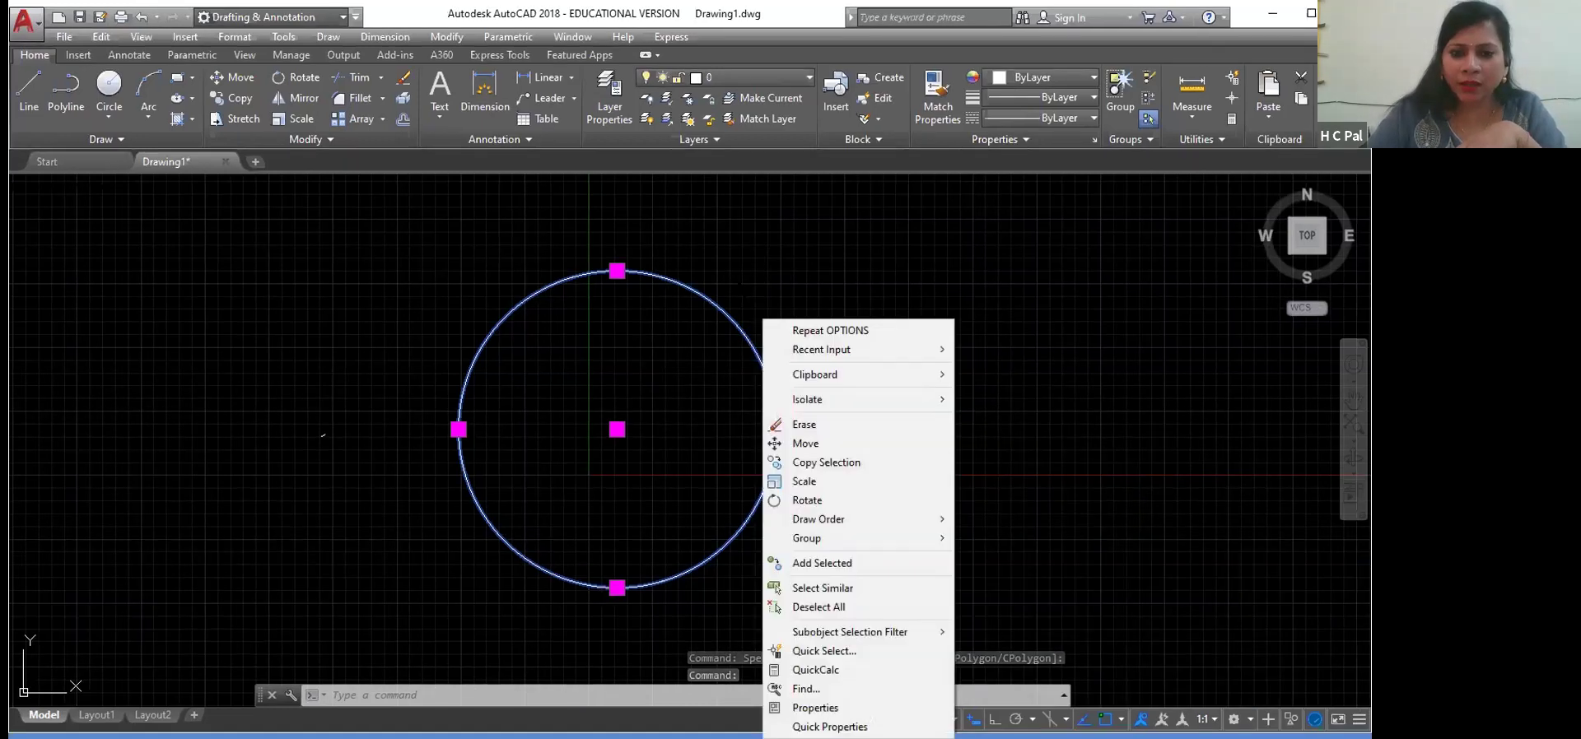
click(777, 325)
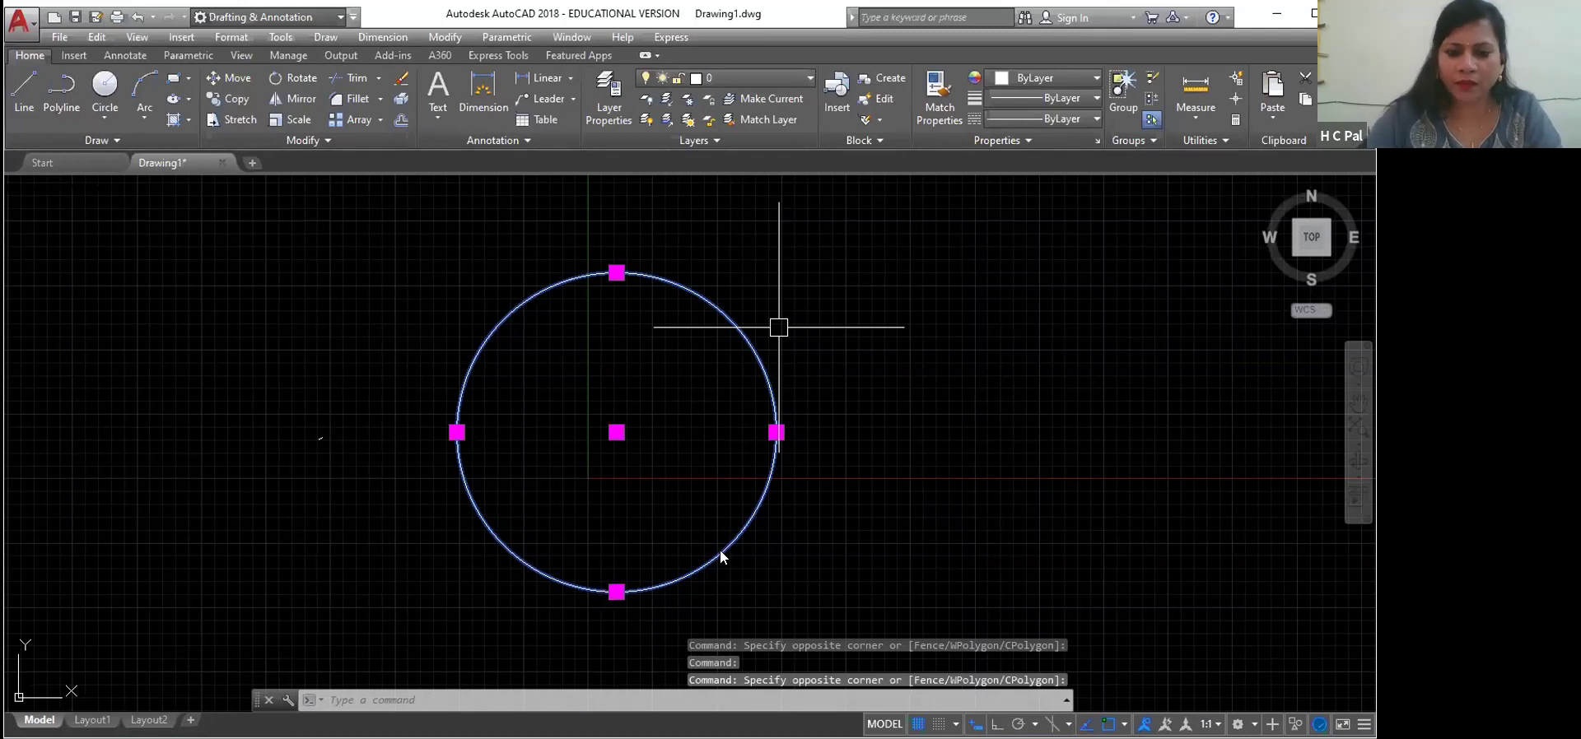
text(op)
key(Return)
click(826, 287)
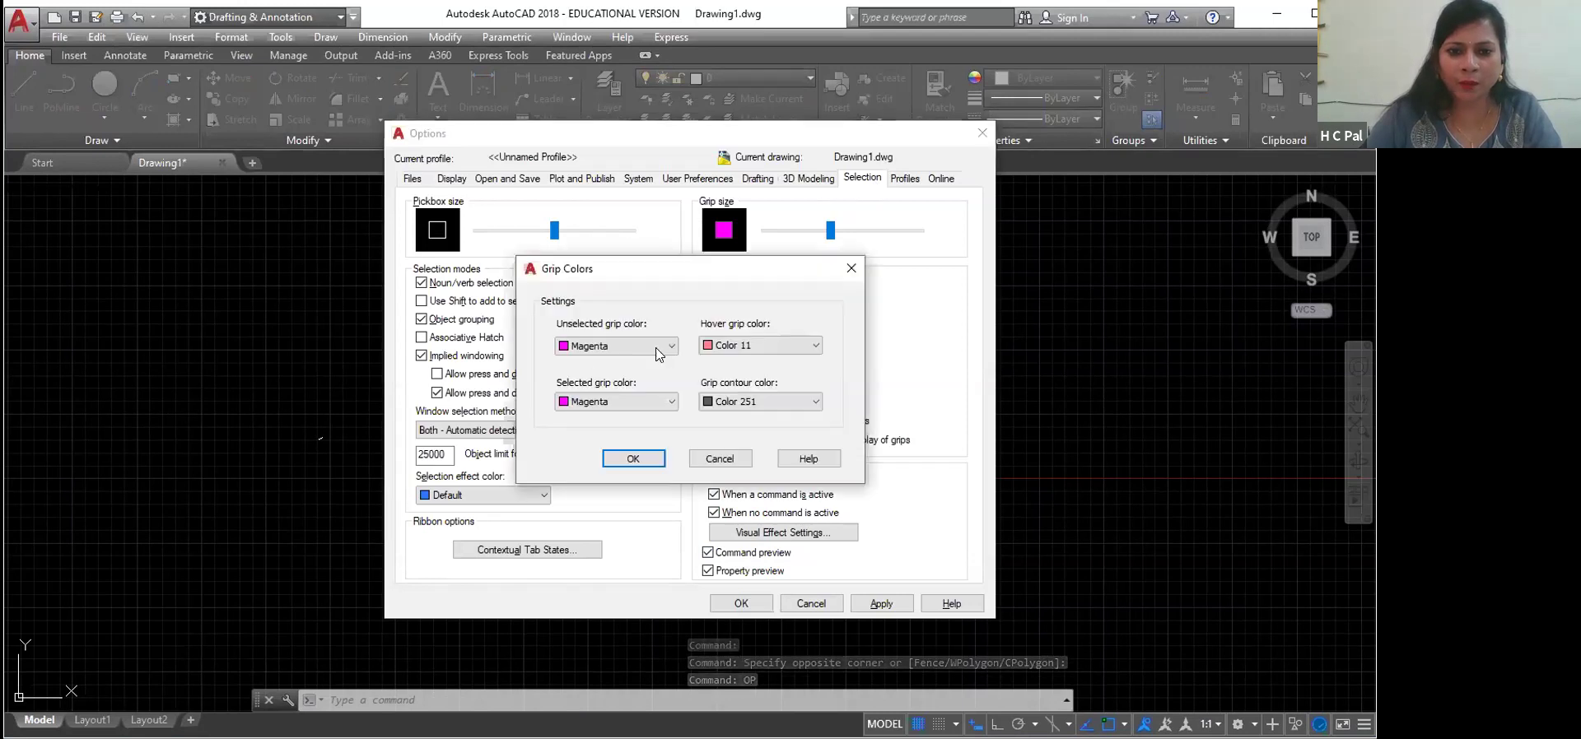
click(655, 346)
click(631, 415)
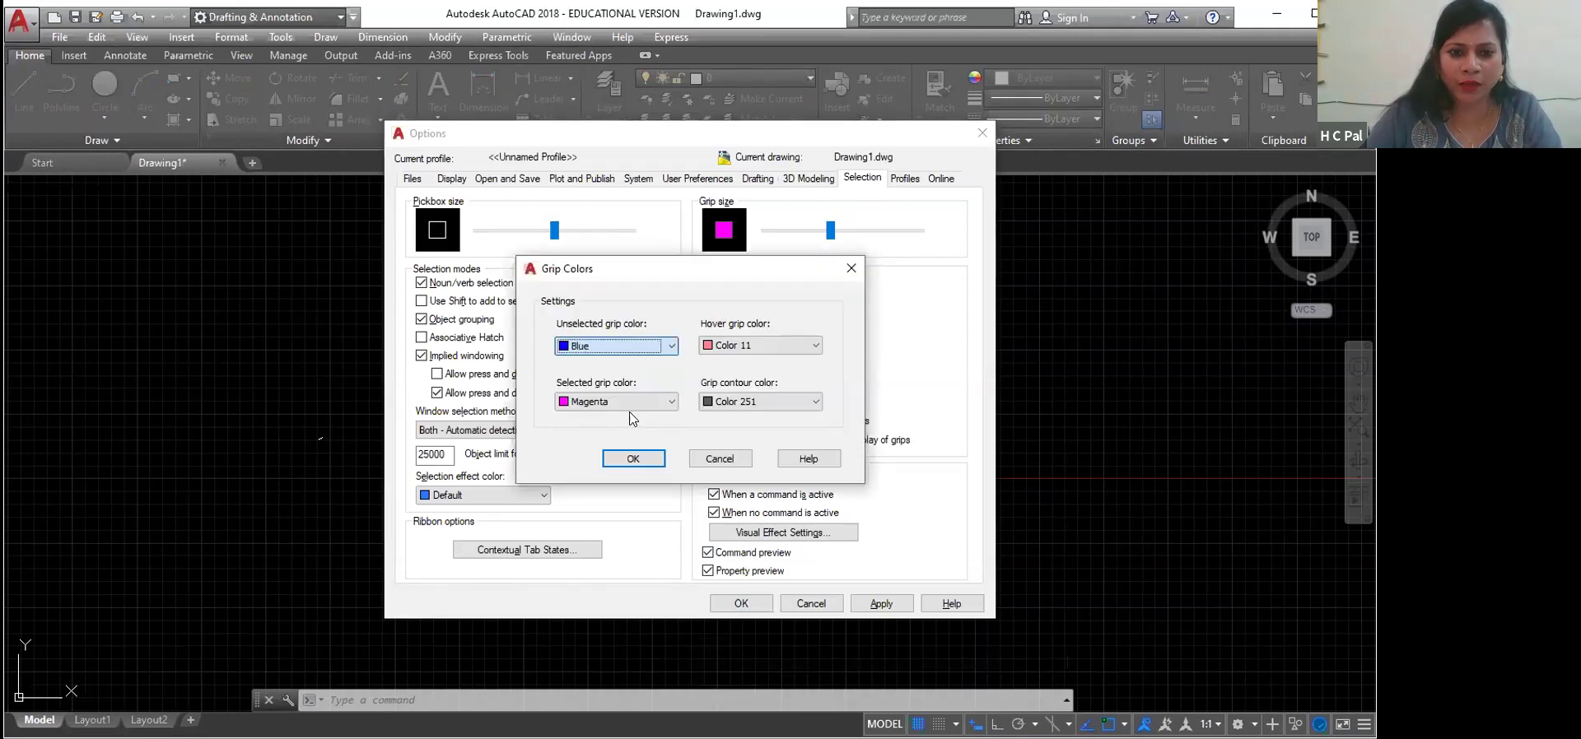
Step: Set the selected grip color to Blue, accept the grip colors and close Options
click(674, 402)
click(659, 475)
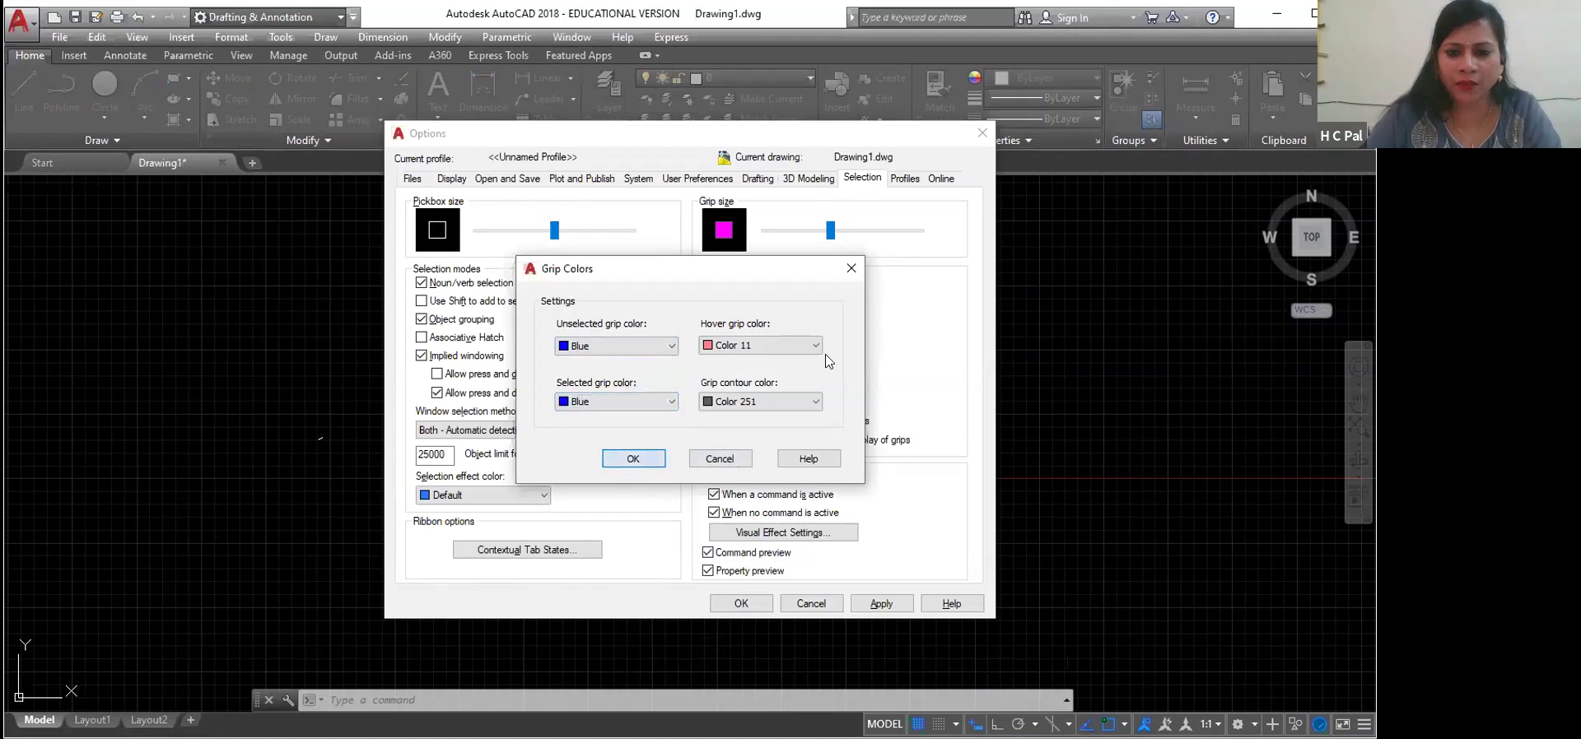
click(633, 459)
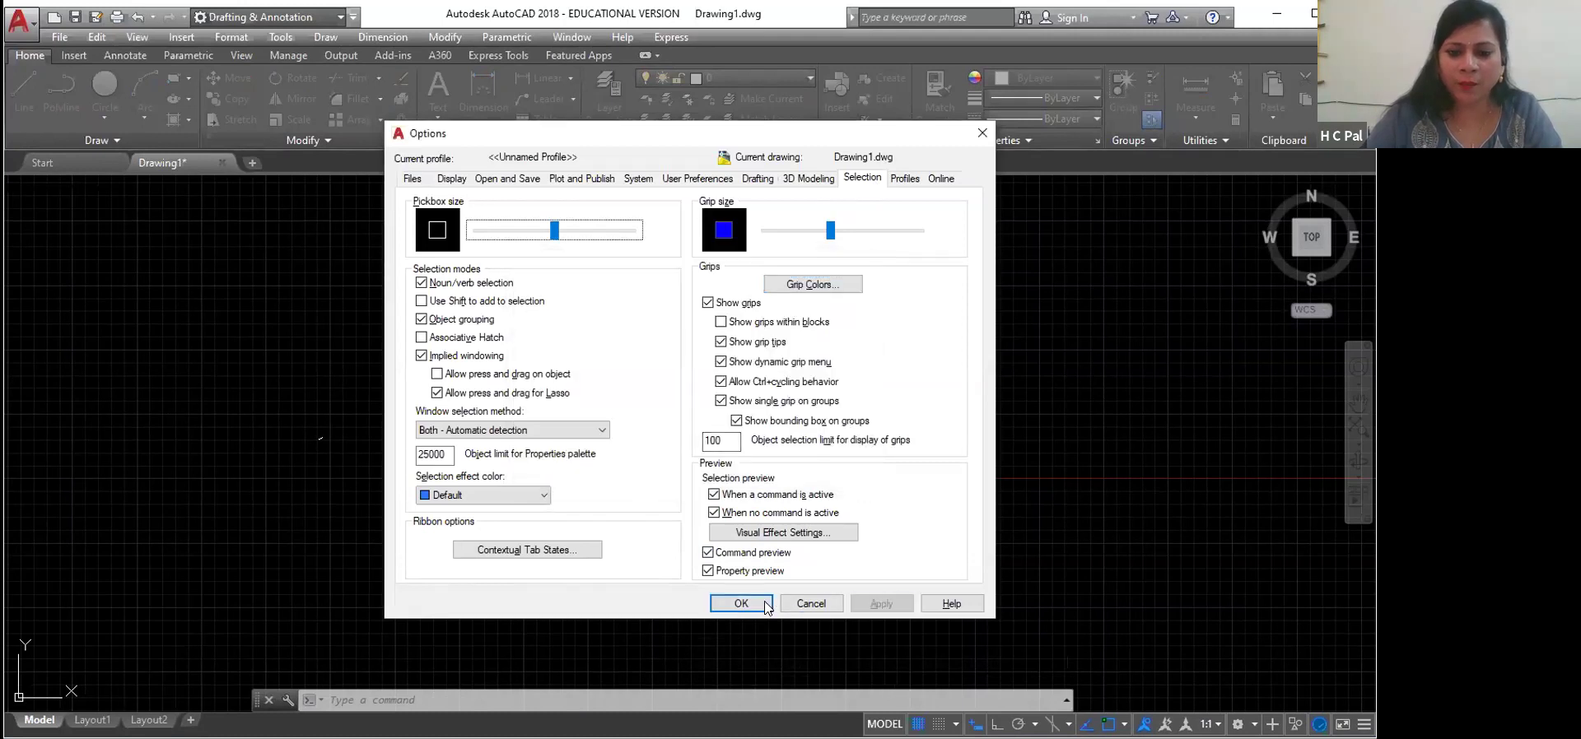
click(753, 601)
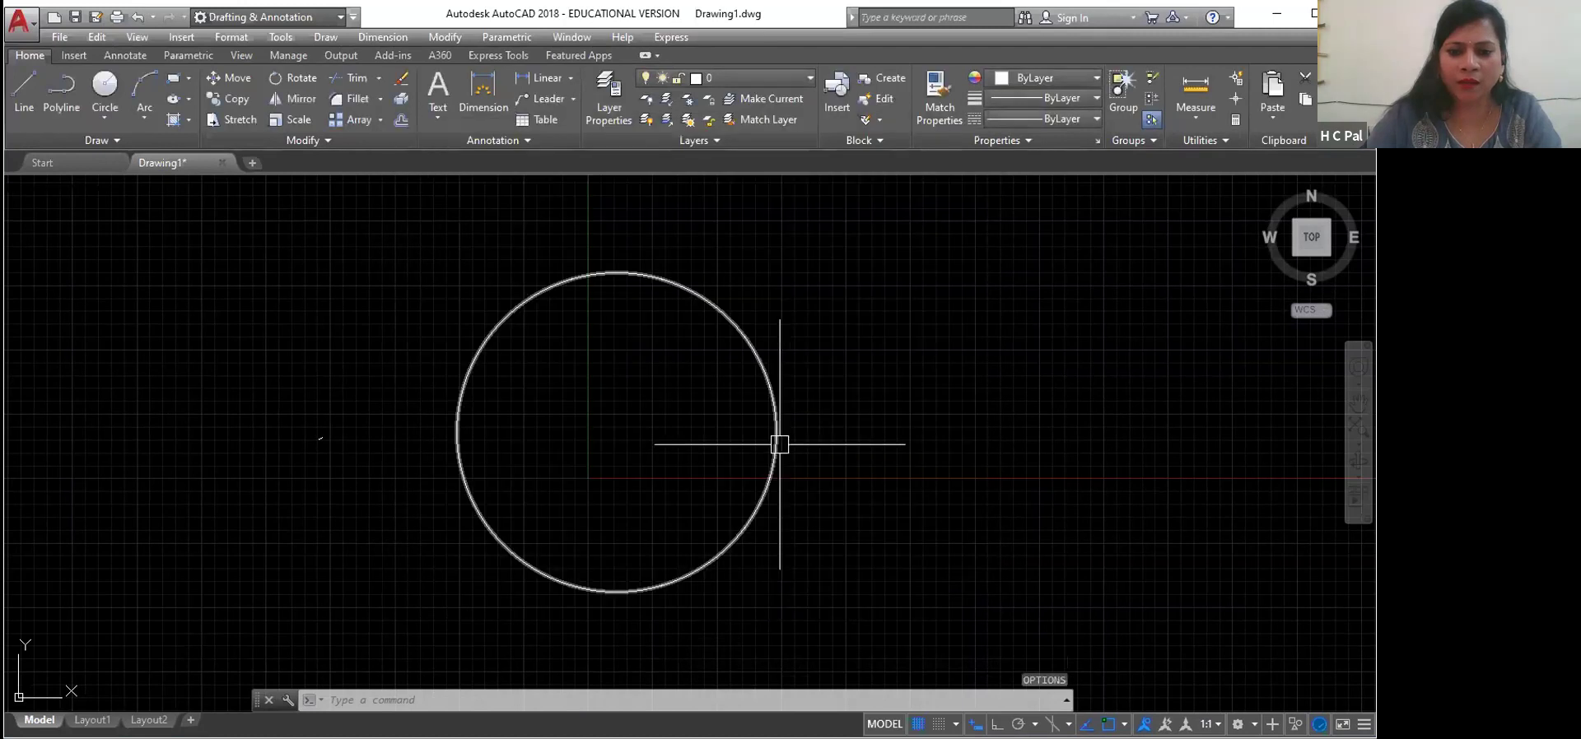
Step: Select the circle to examine its grip color, and clear the selection
click(775, 441)
click(1002, 346)
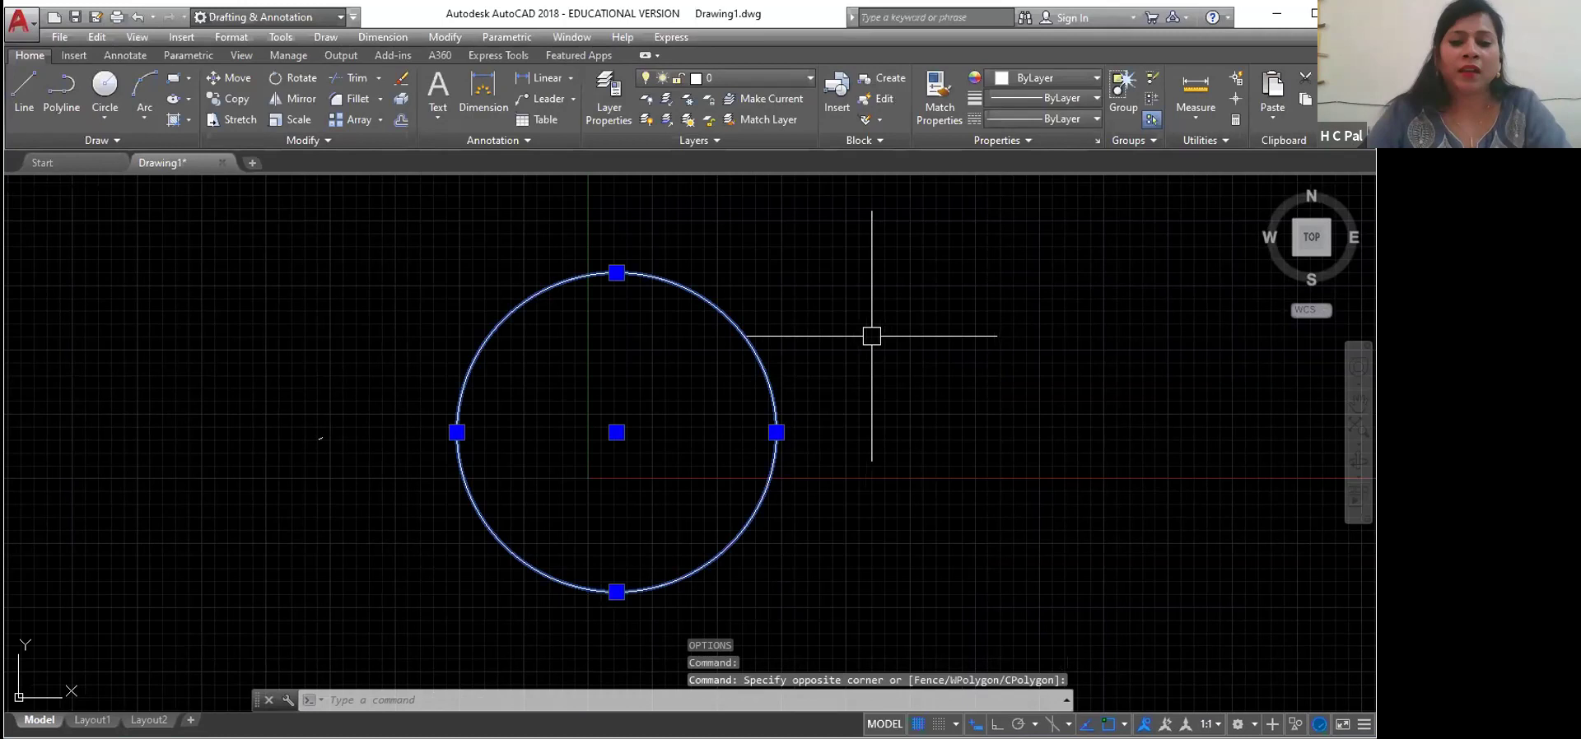
key(Escape)
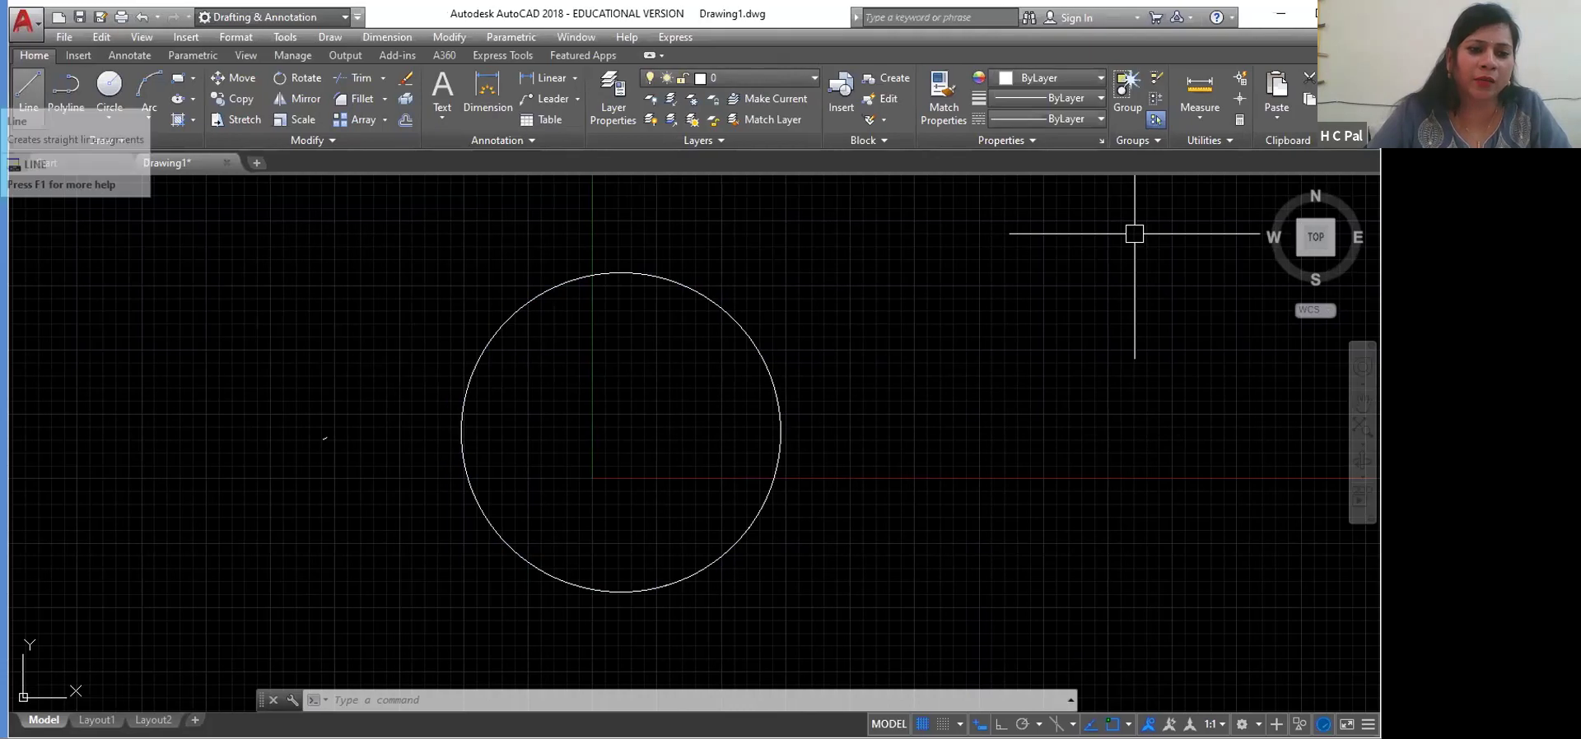
Step: Draw a connected line chain left of the circle: a slanted segment, a horizontal one and, with Ortho mode on, a vertical one
click(28, 90)
click(129, 273)
click(167, 332)
click(228, 332)
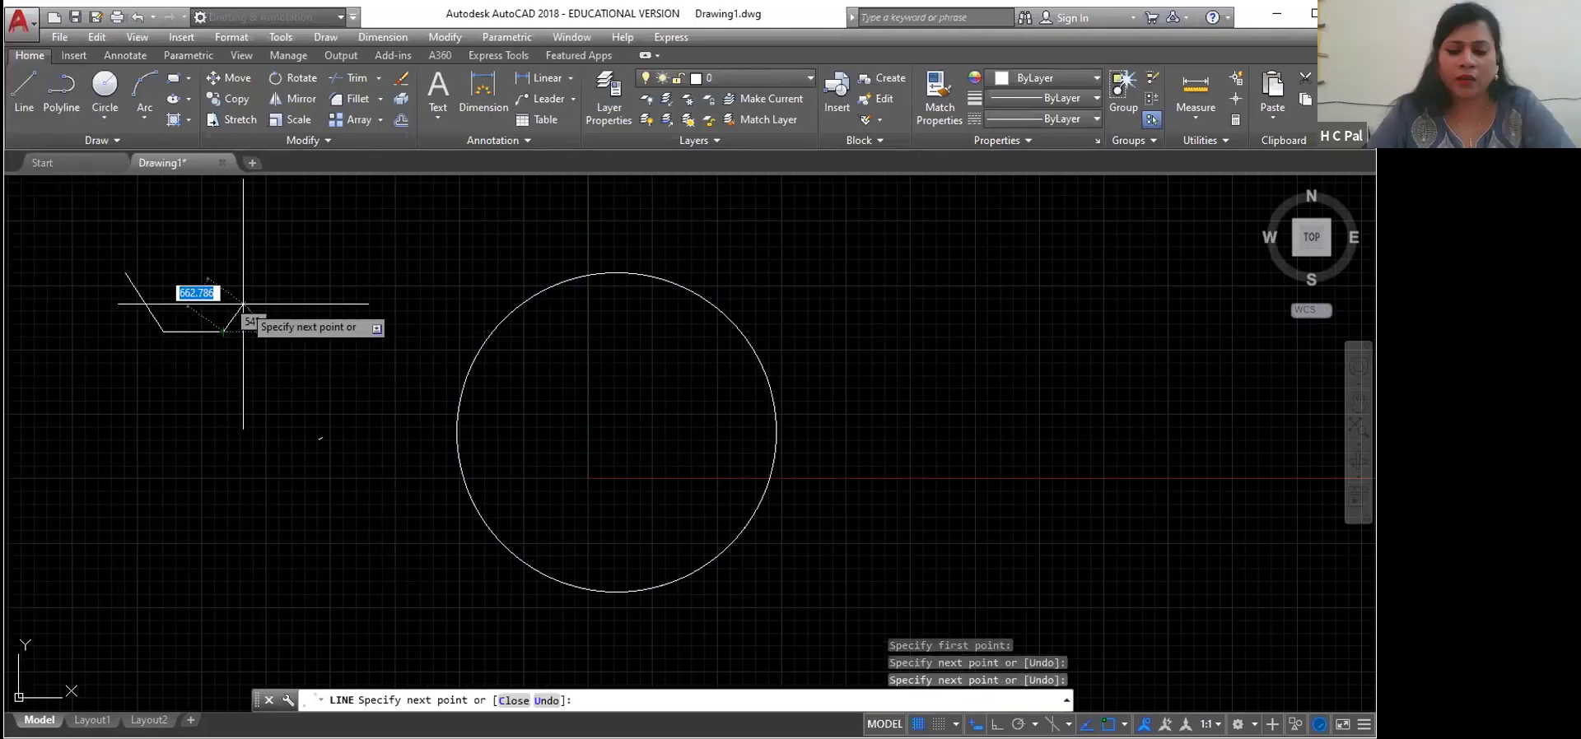
key(F8)
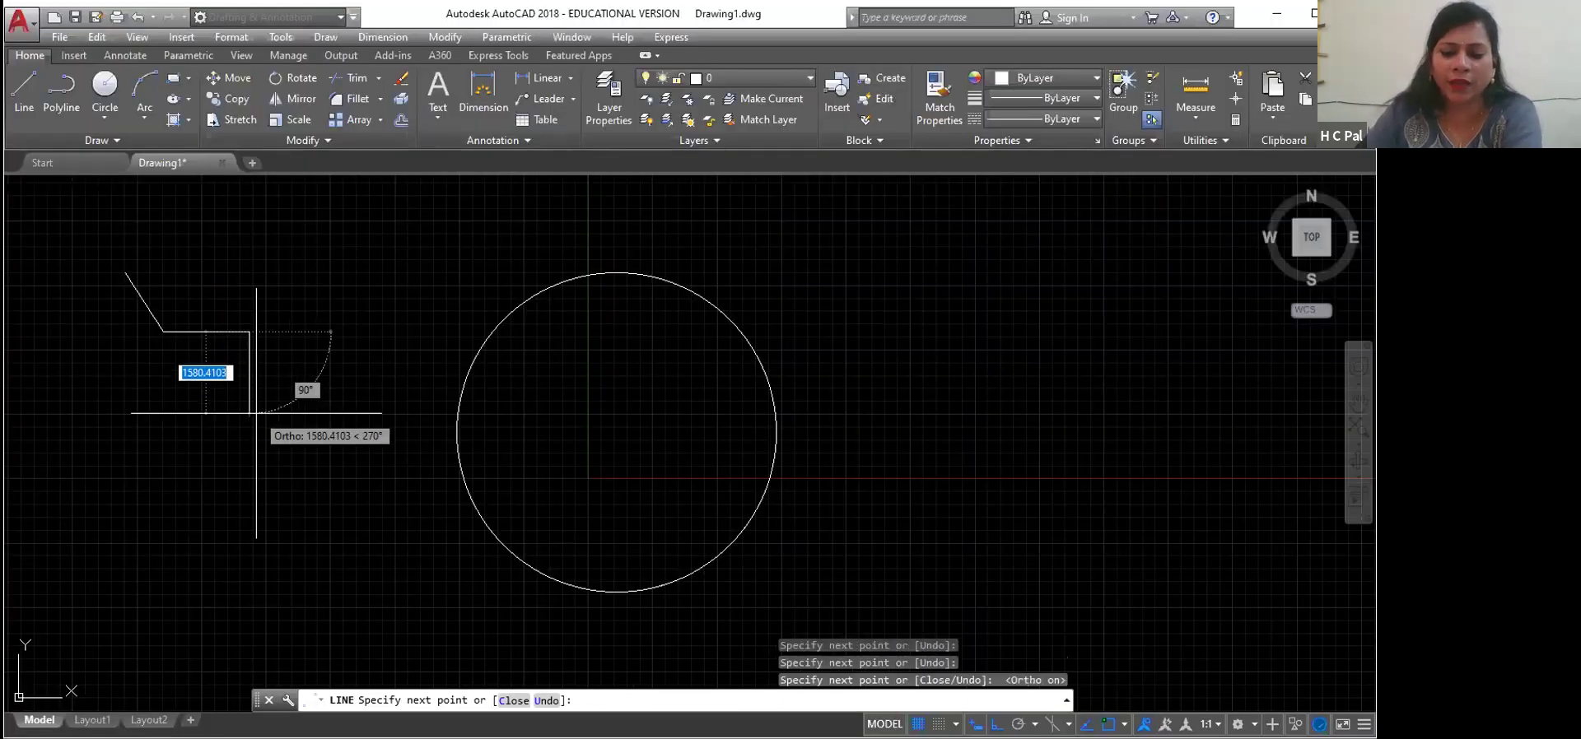
click(256, 413)
right_click(252, 417)
click(289, 423)
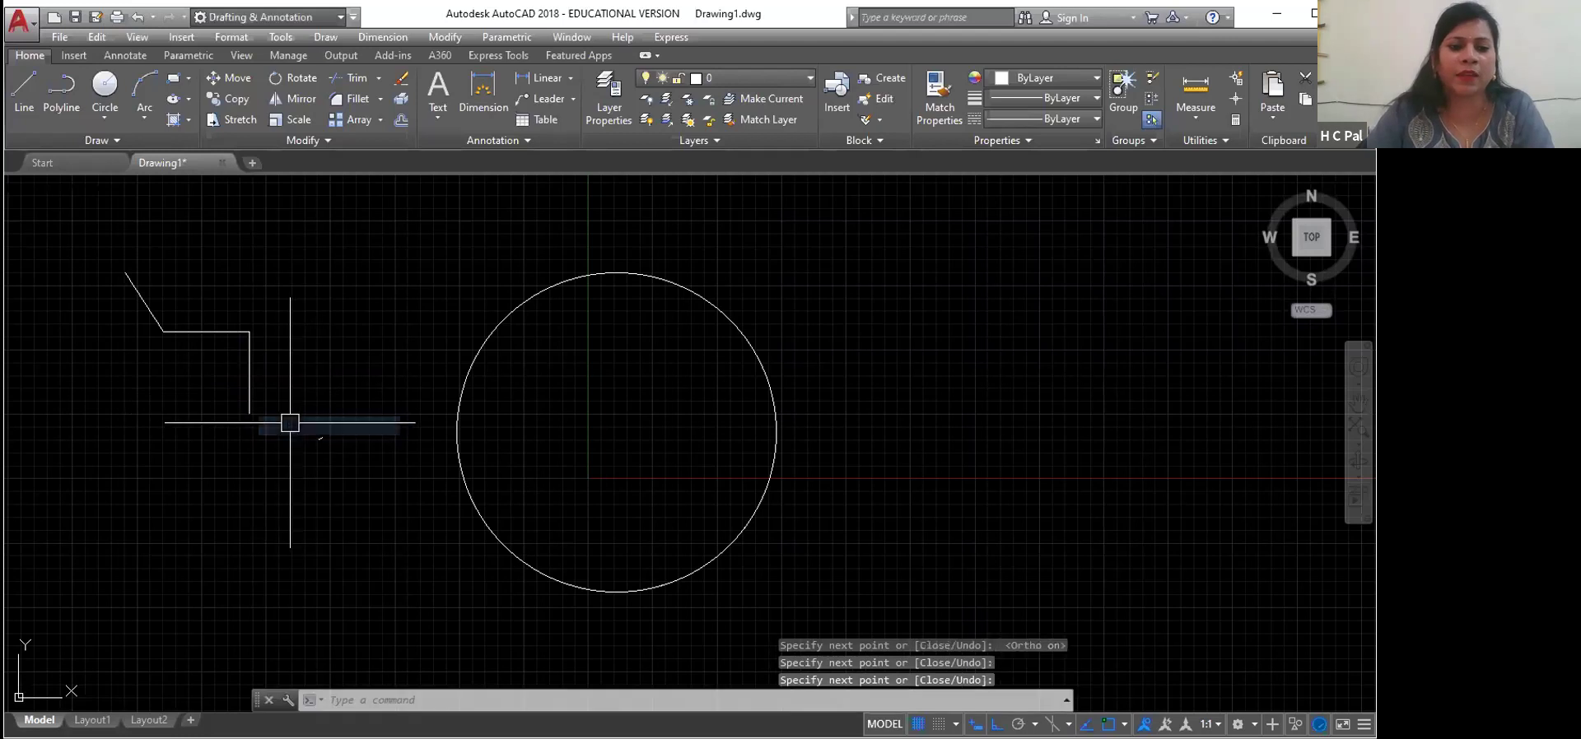
Step: Repeat the Line command and draw a stepped chain from left of the circle to its center, ending in an open U shape inside it
key(Return)
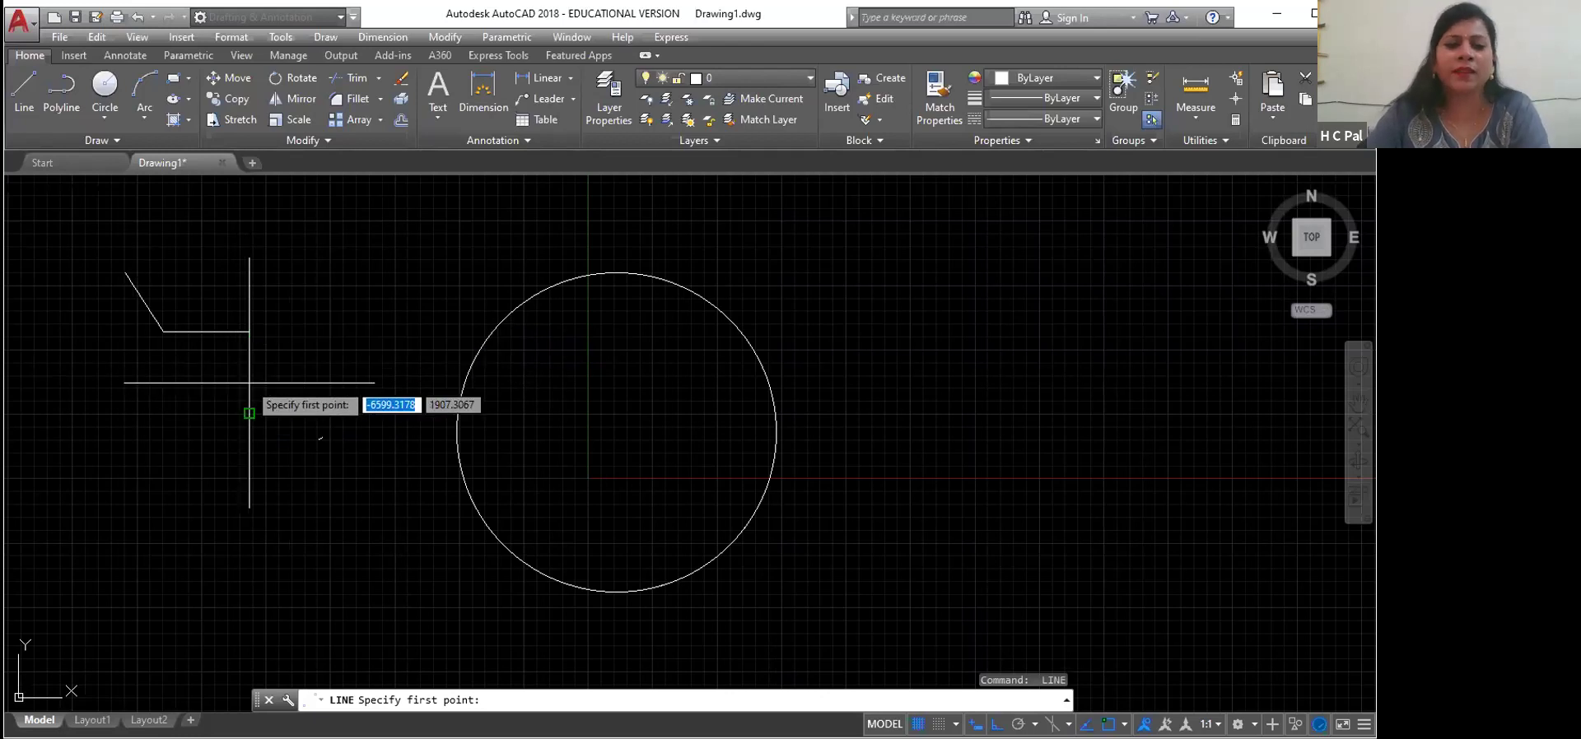
click(280, 363)
click(379, 363)
click(379, 444)
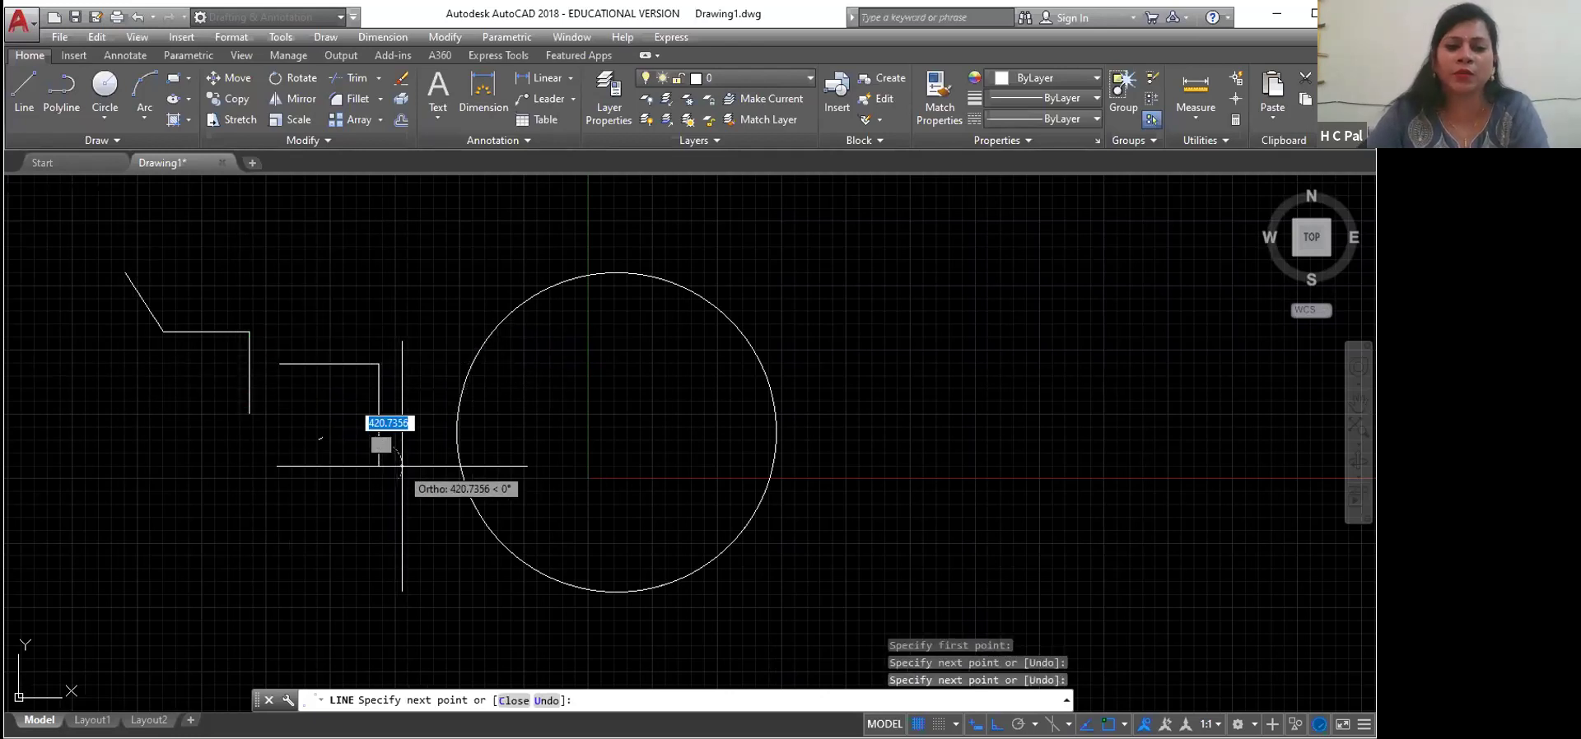
click(617, 432)
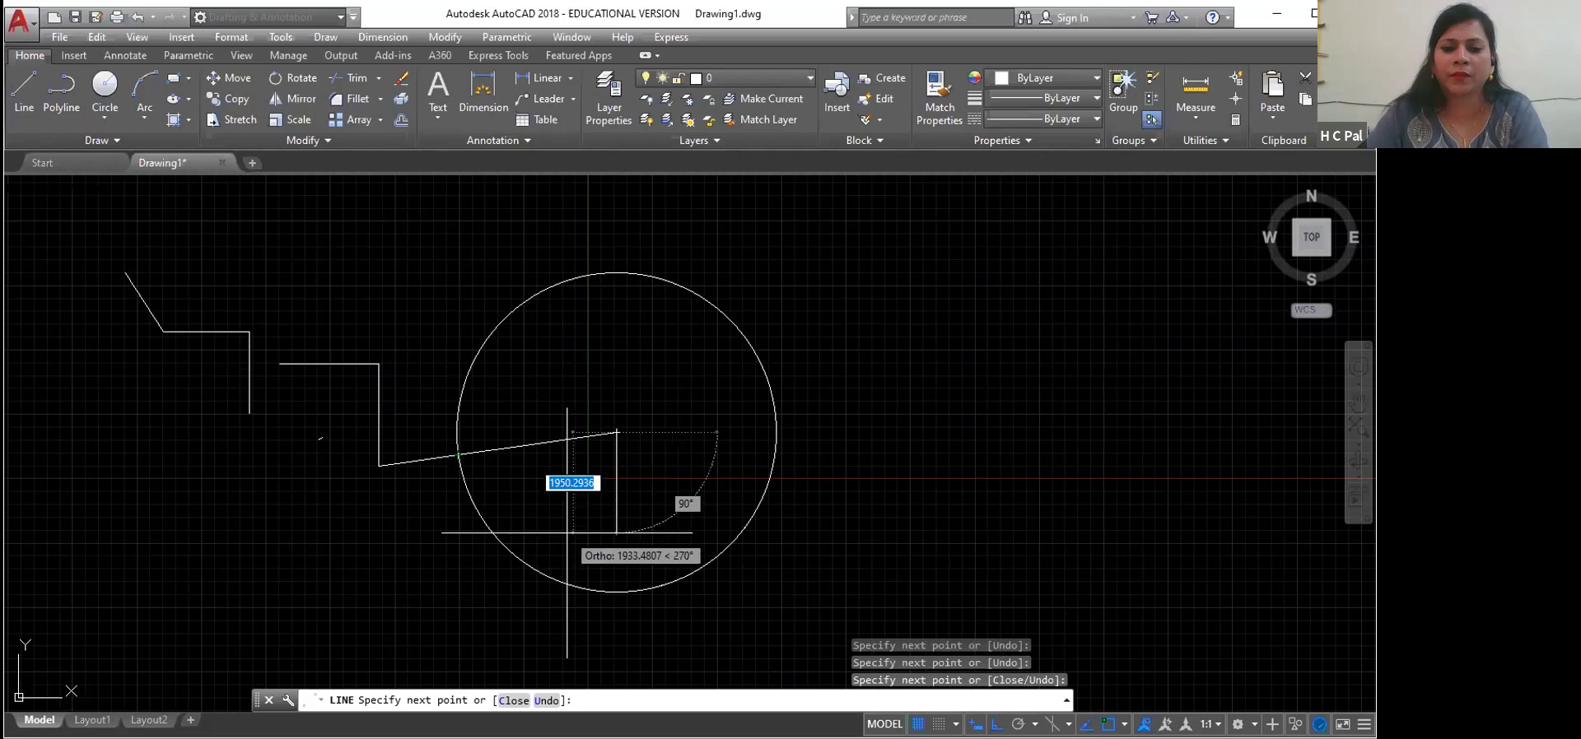
click(567, 532)
click(692, 533)
click(692, 432)
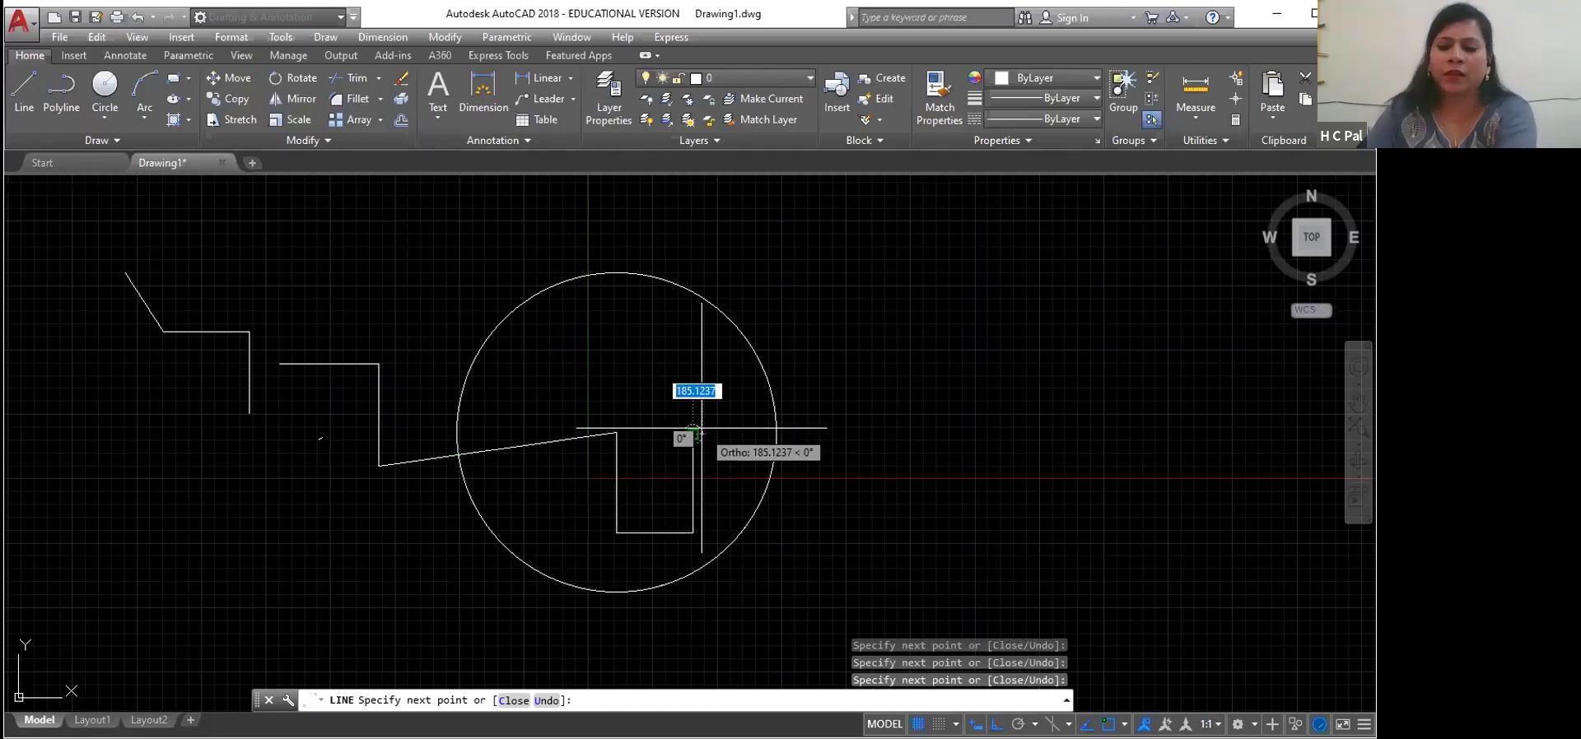
key(Return)
Step: Repeat the Line command and draw an open, four-segment rectangular outline to the right of the circle
key(Return)
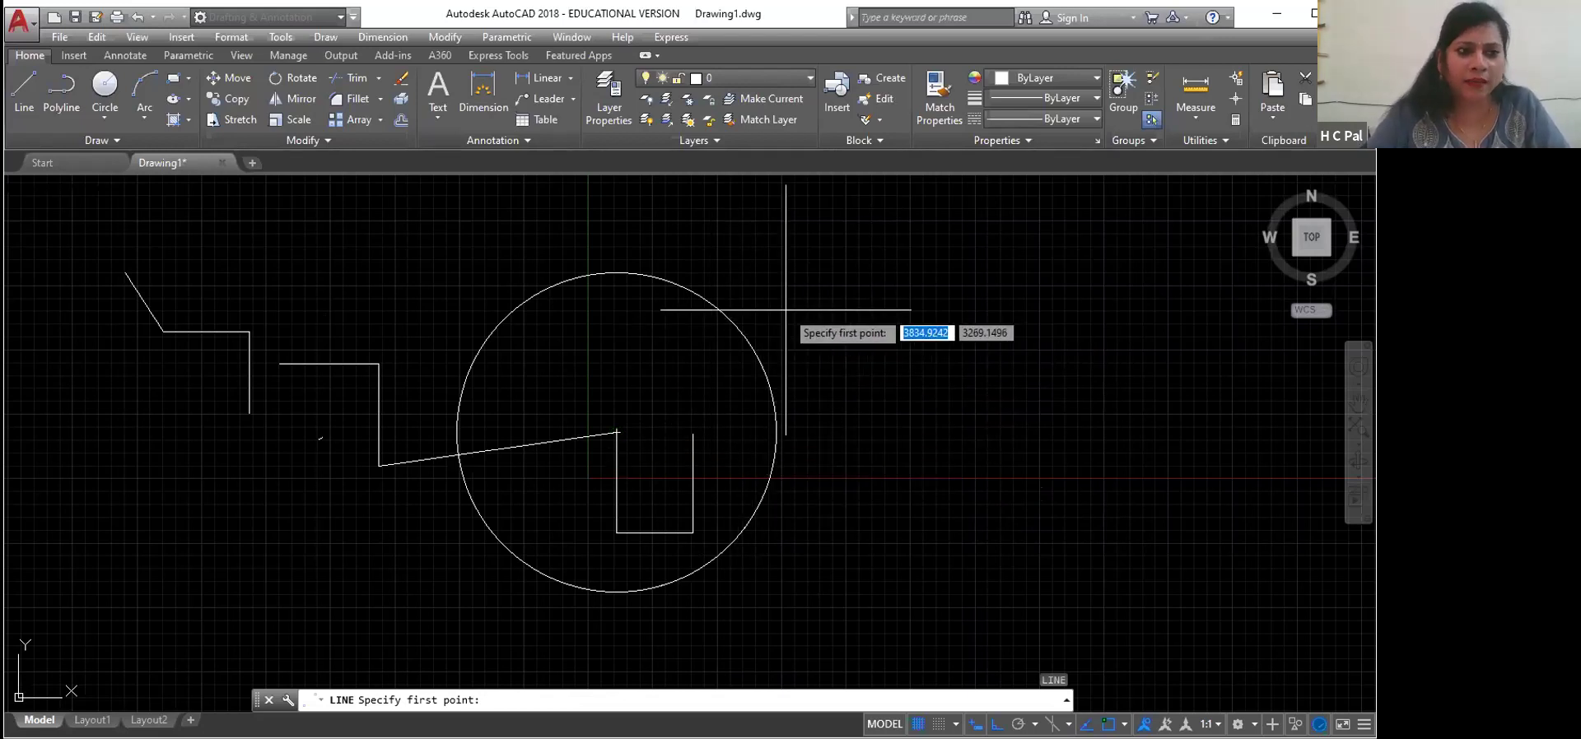
click(833, 351)
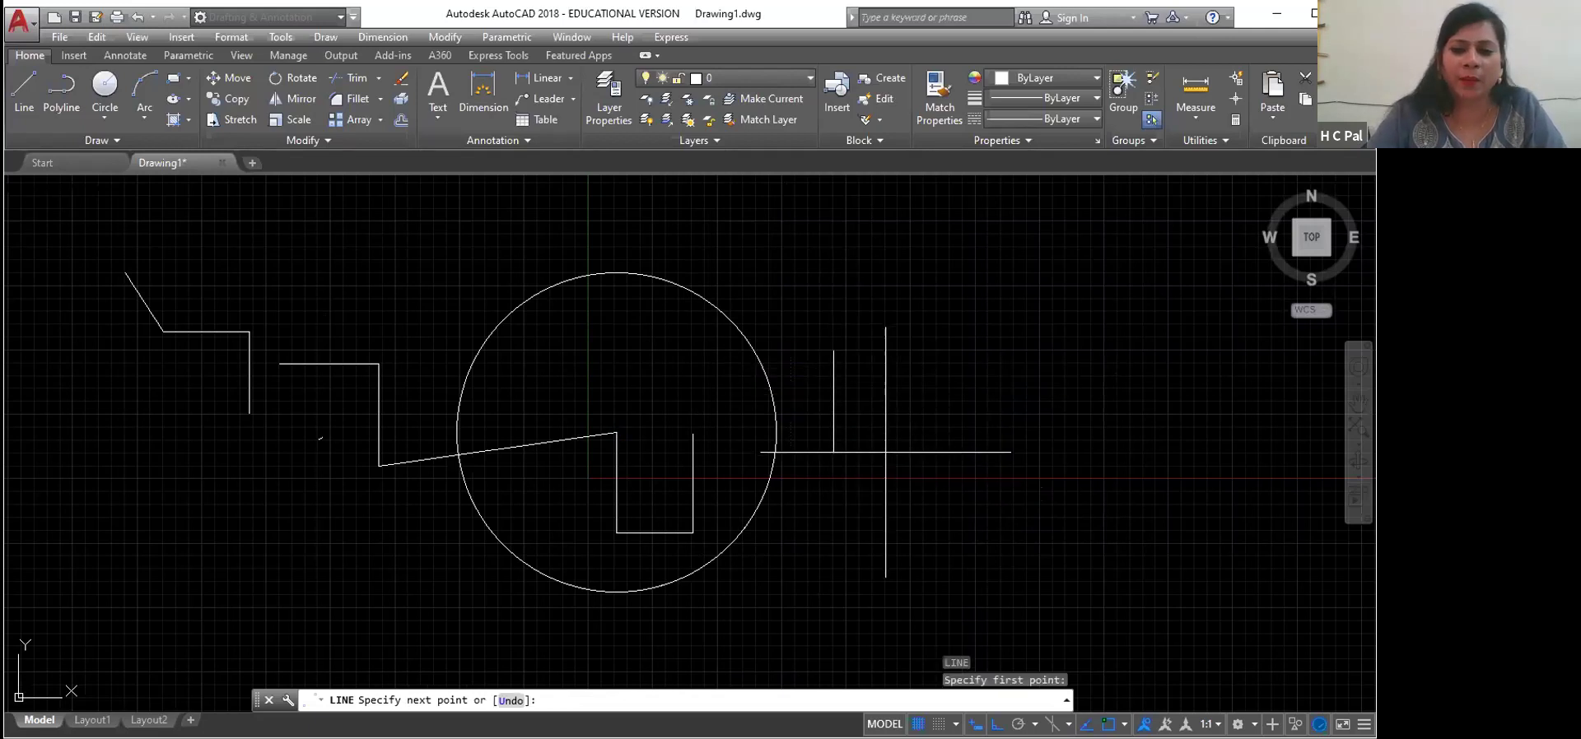
click(833, 452)
click(965, 452)
click(956, 369)
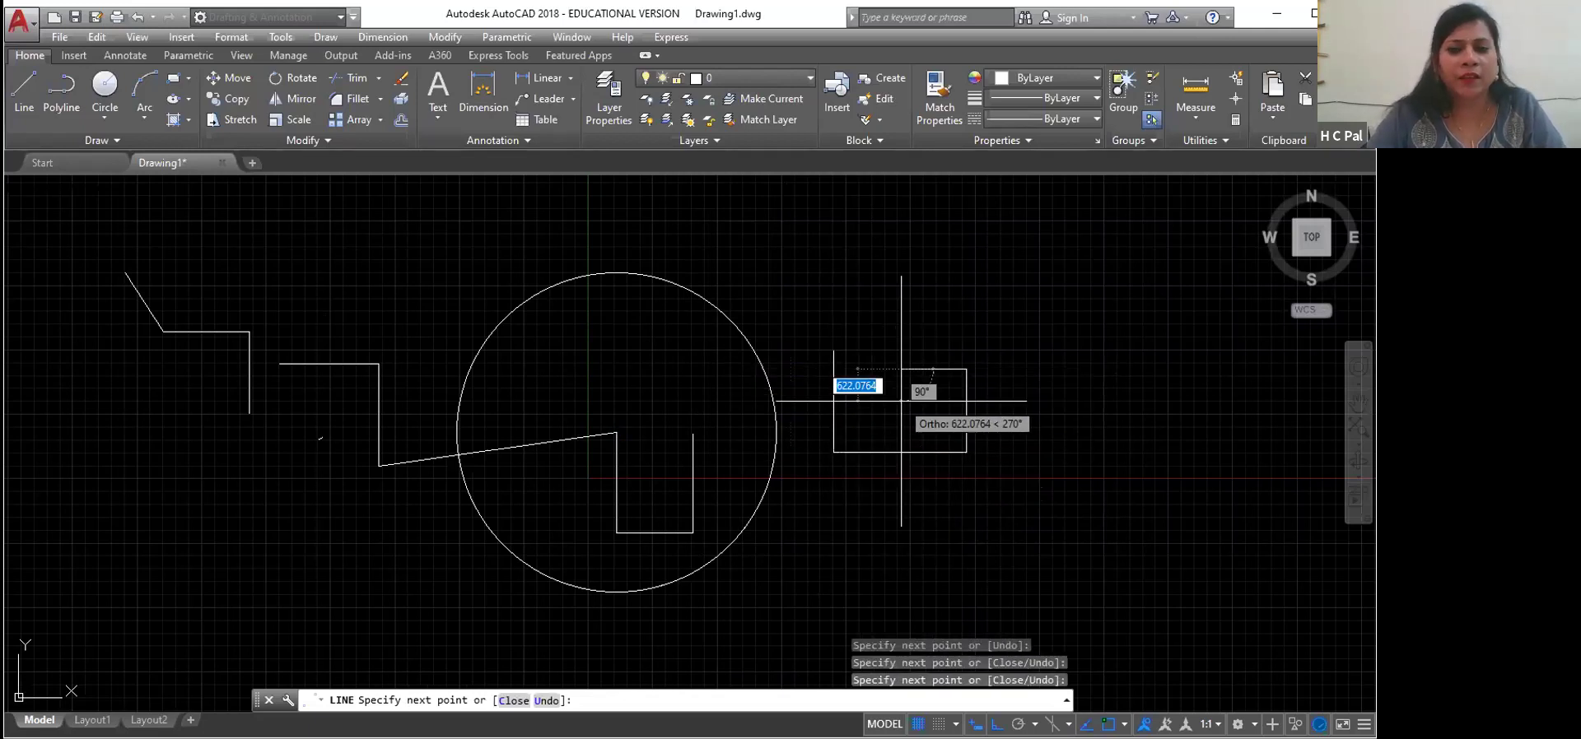
key(Escape)
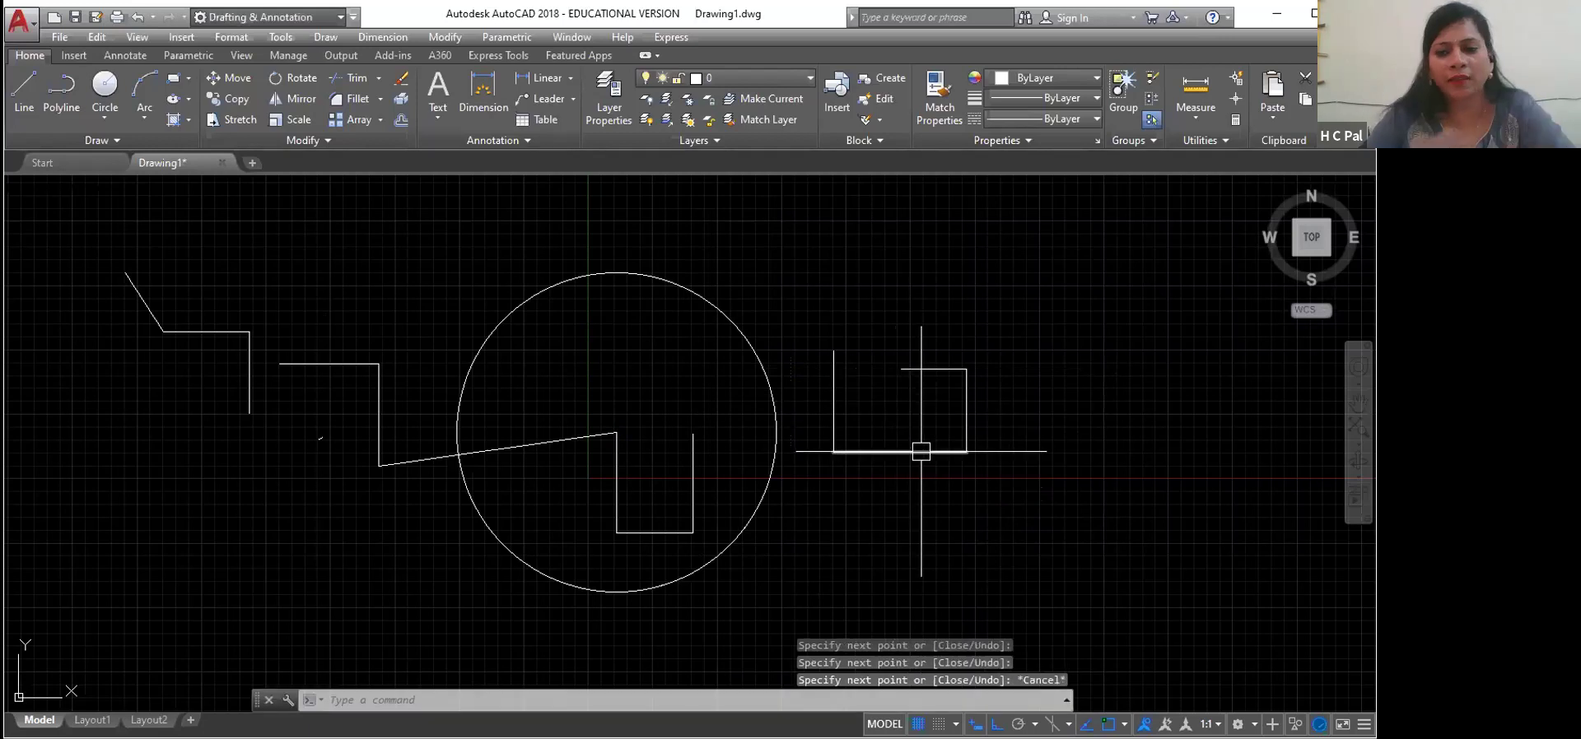
right_click(861, 291)
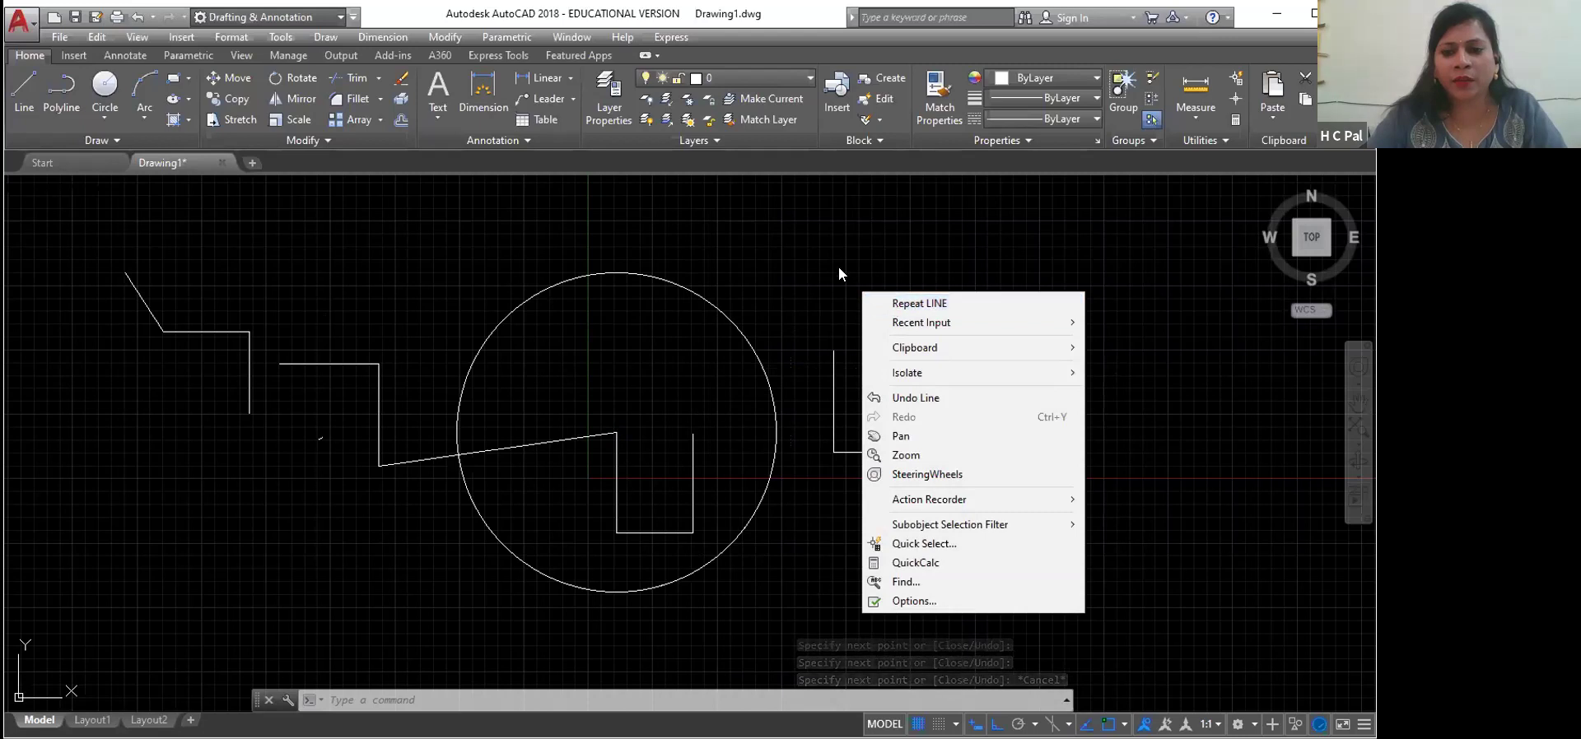
click(840, 266)
click(840, 266)
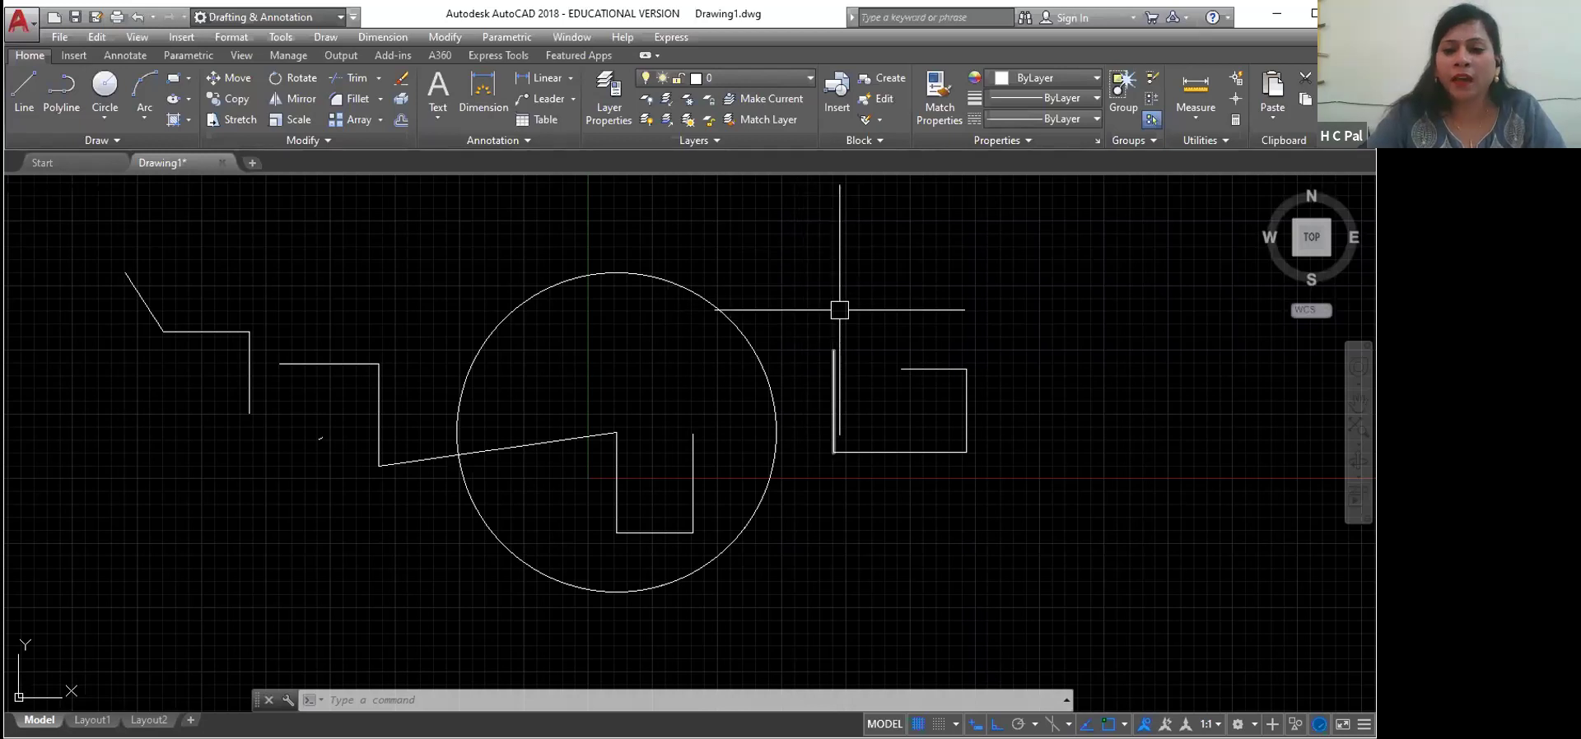
Step: Repeat the Line command and draw four connected orthogonal segments above and overlapping the open outline right of the circle
right_click(788, 299)
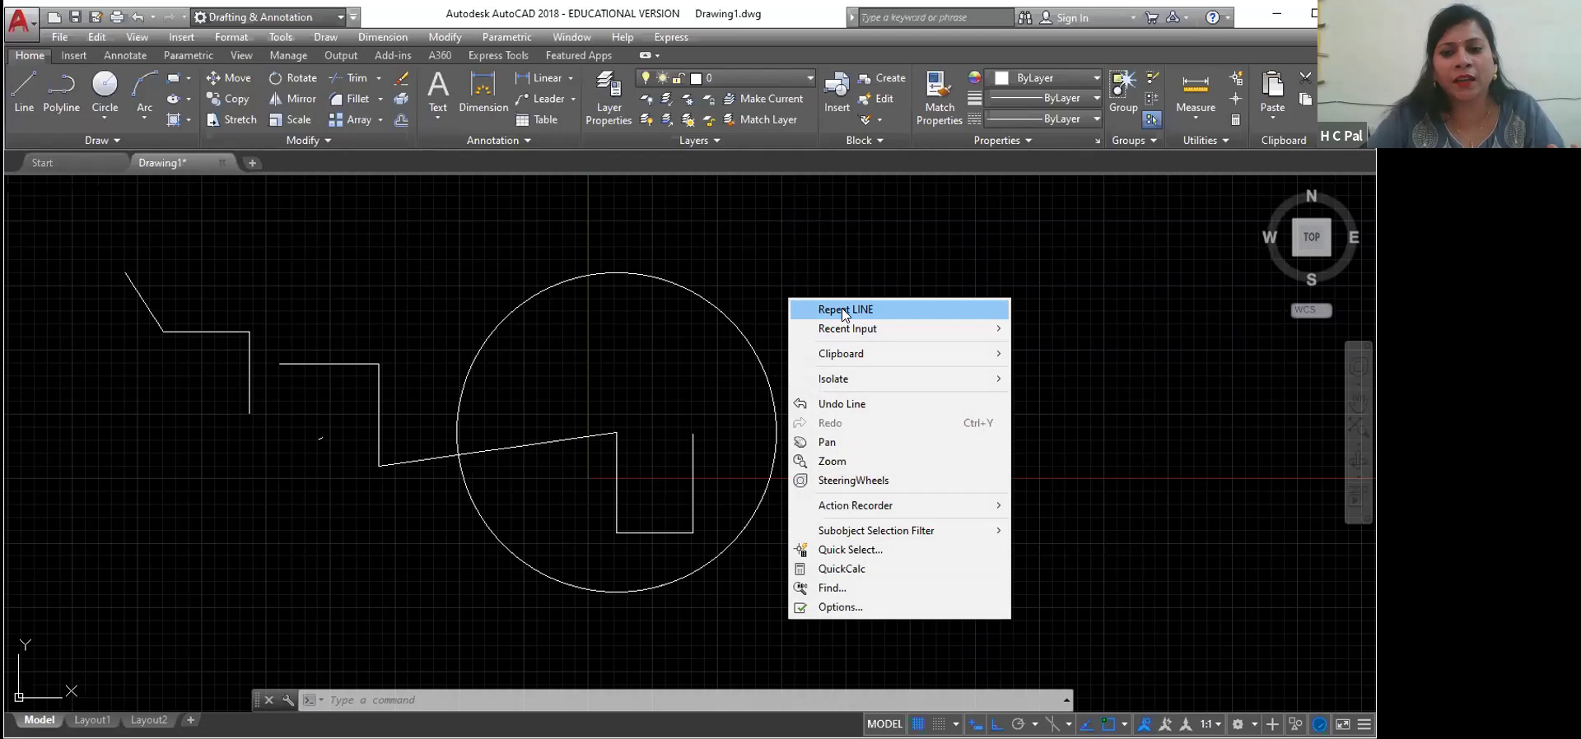
click(843, 309)
click(763, 267)
click(873, 267)
click(873, 371)
click(797, 371)
click(791, 311)
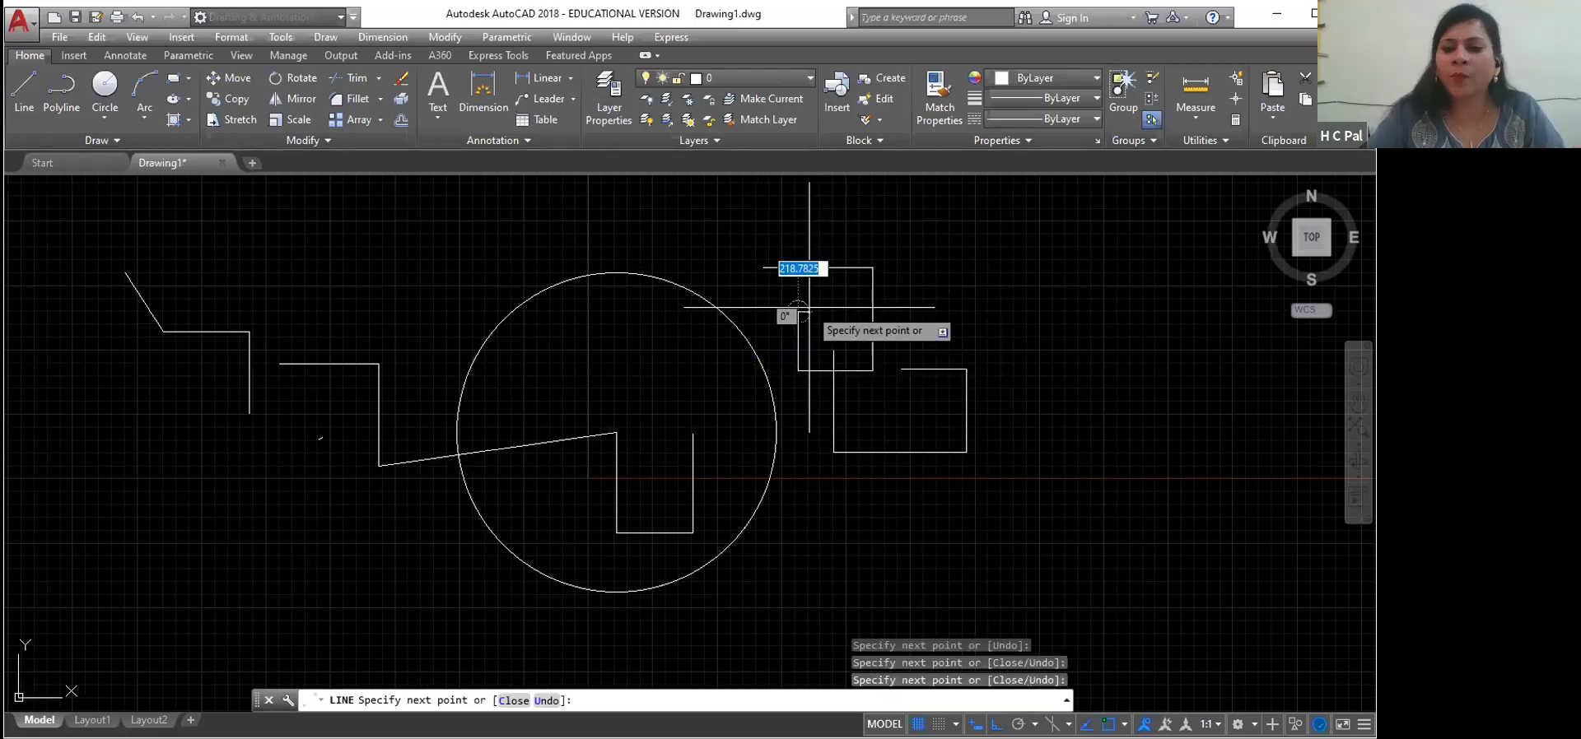
Step: Continue the chain through the open outline's upper-left endpoint and around its surroundings, running the final horizontal segment back into the circle, and finish the line
click(828, 312)
click(833, 351)
click(942, 333)
click(918, 263)
click(735, 259)
click(734, 195)
click(1018, 195)
click(1019, 381)
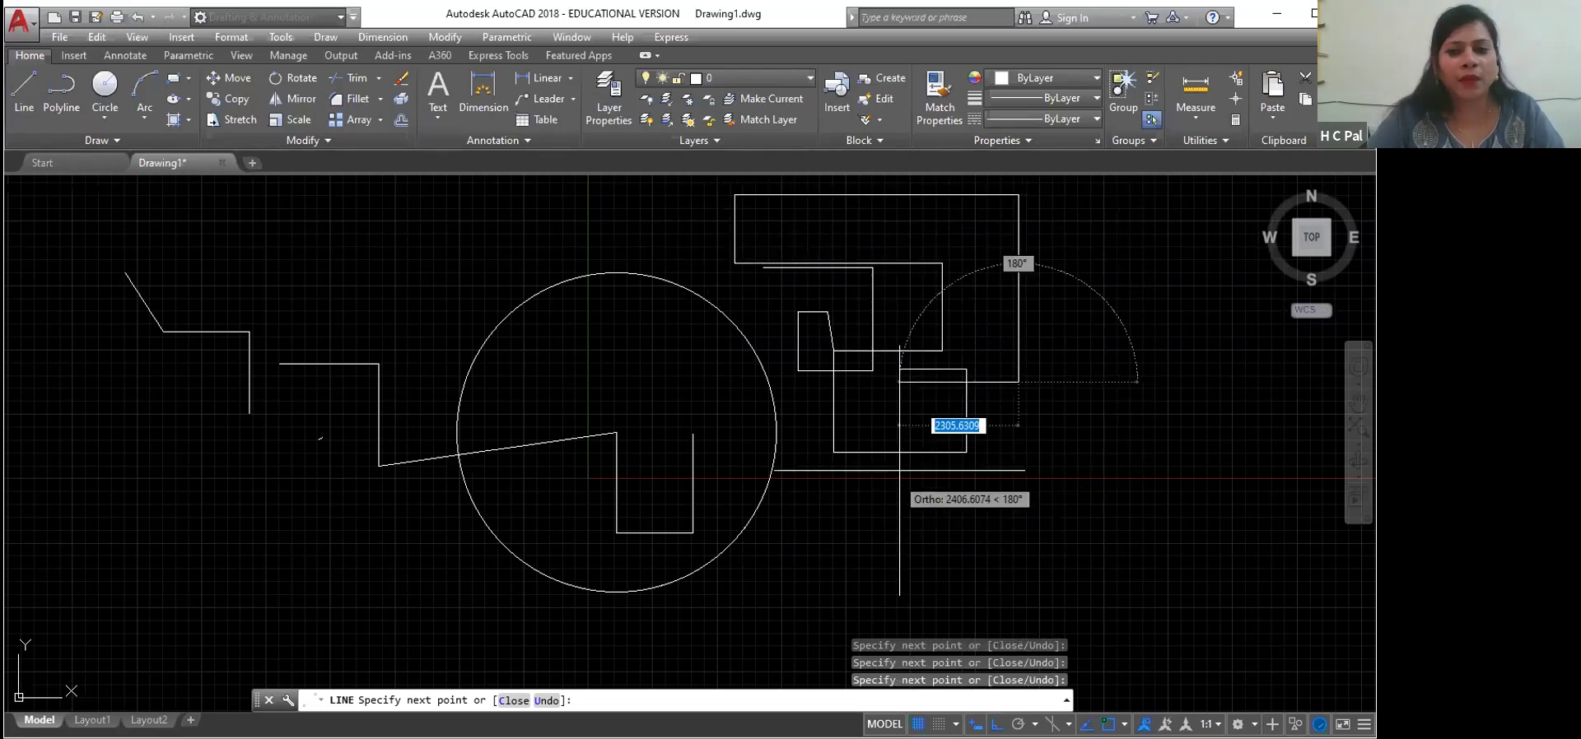
click(799, 381)
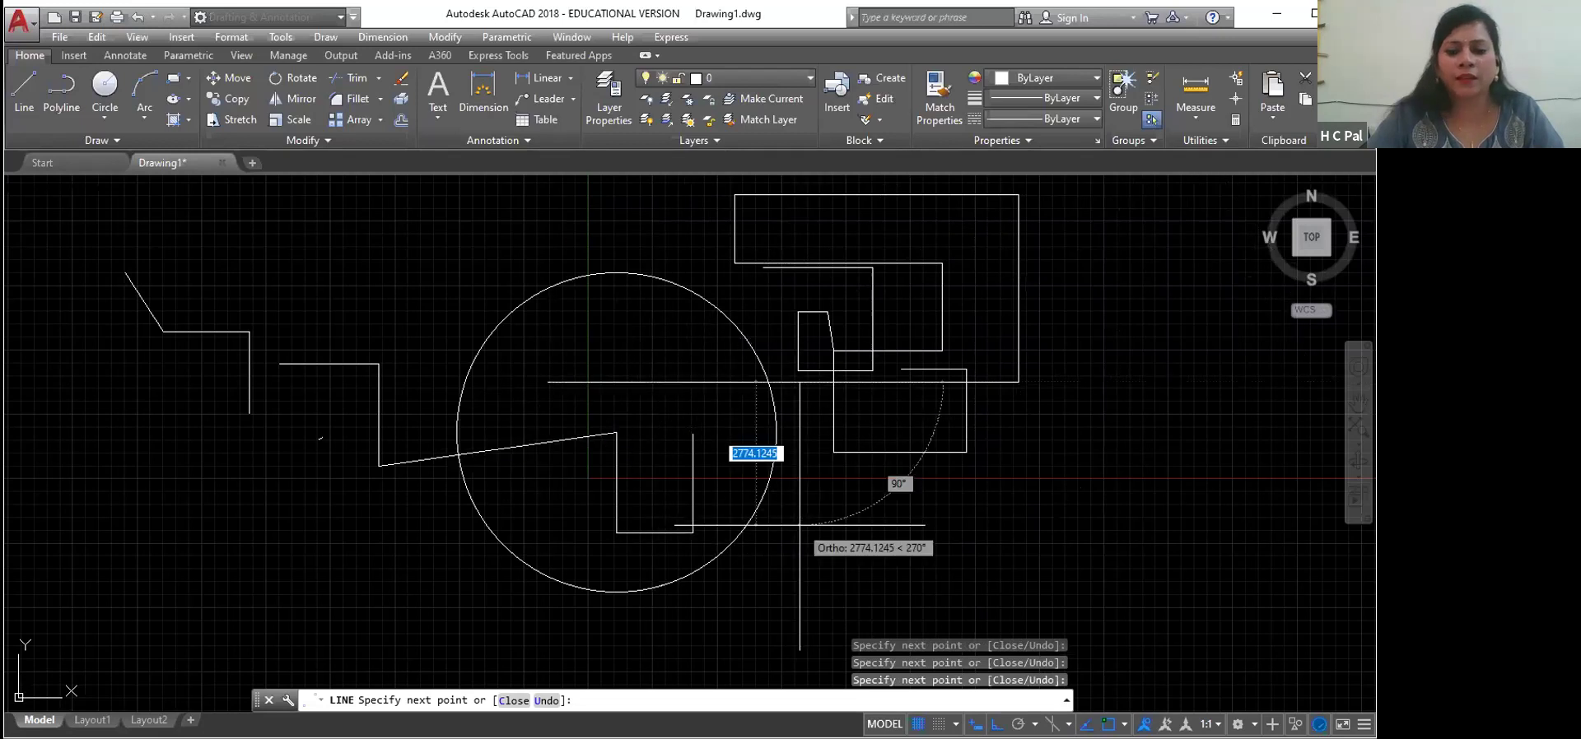
right_click(799, 305)
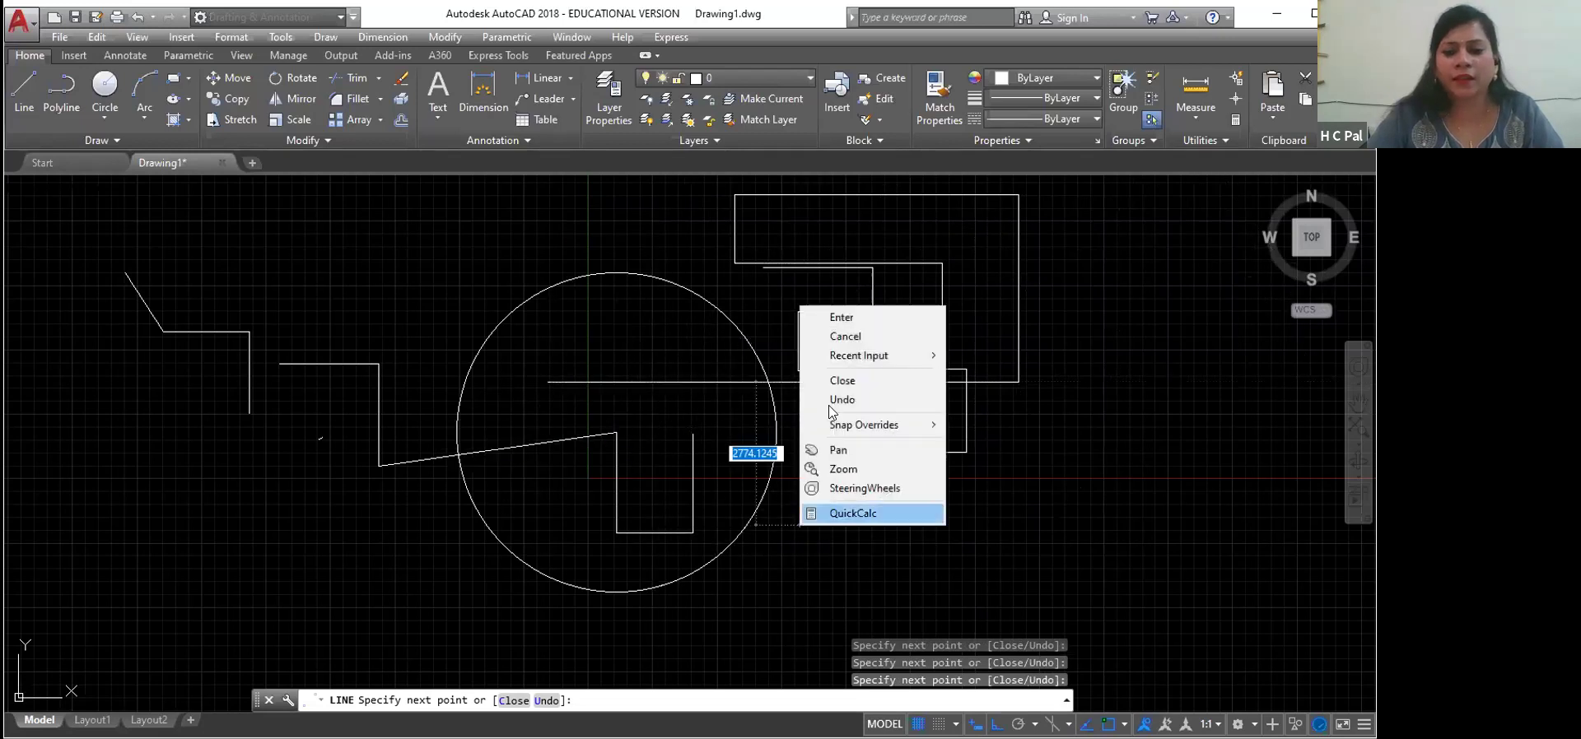
click(837, 317)
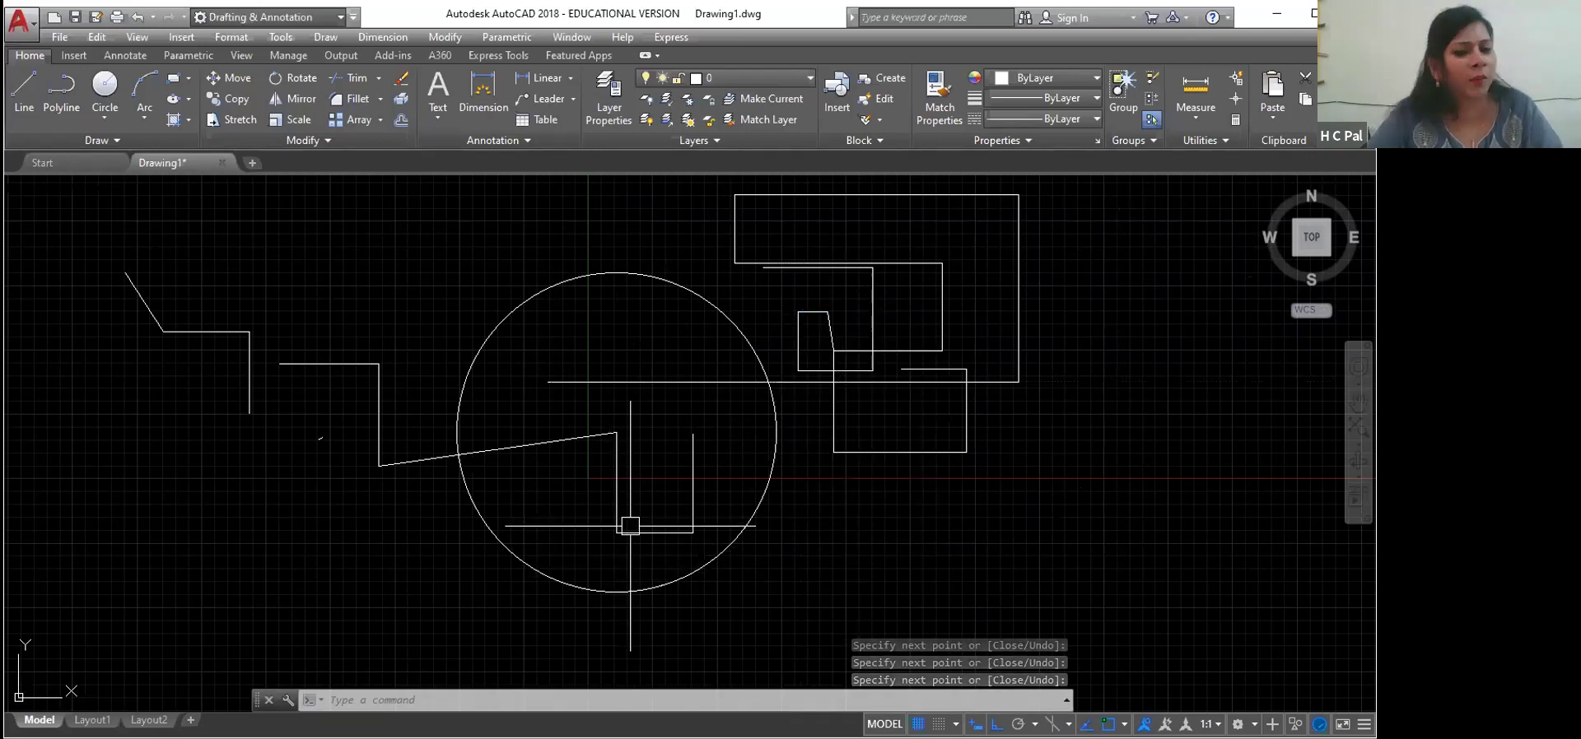
click(394, 300)
right_click(394, 302)
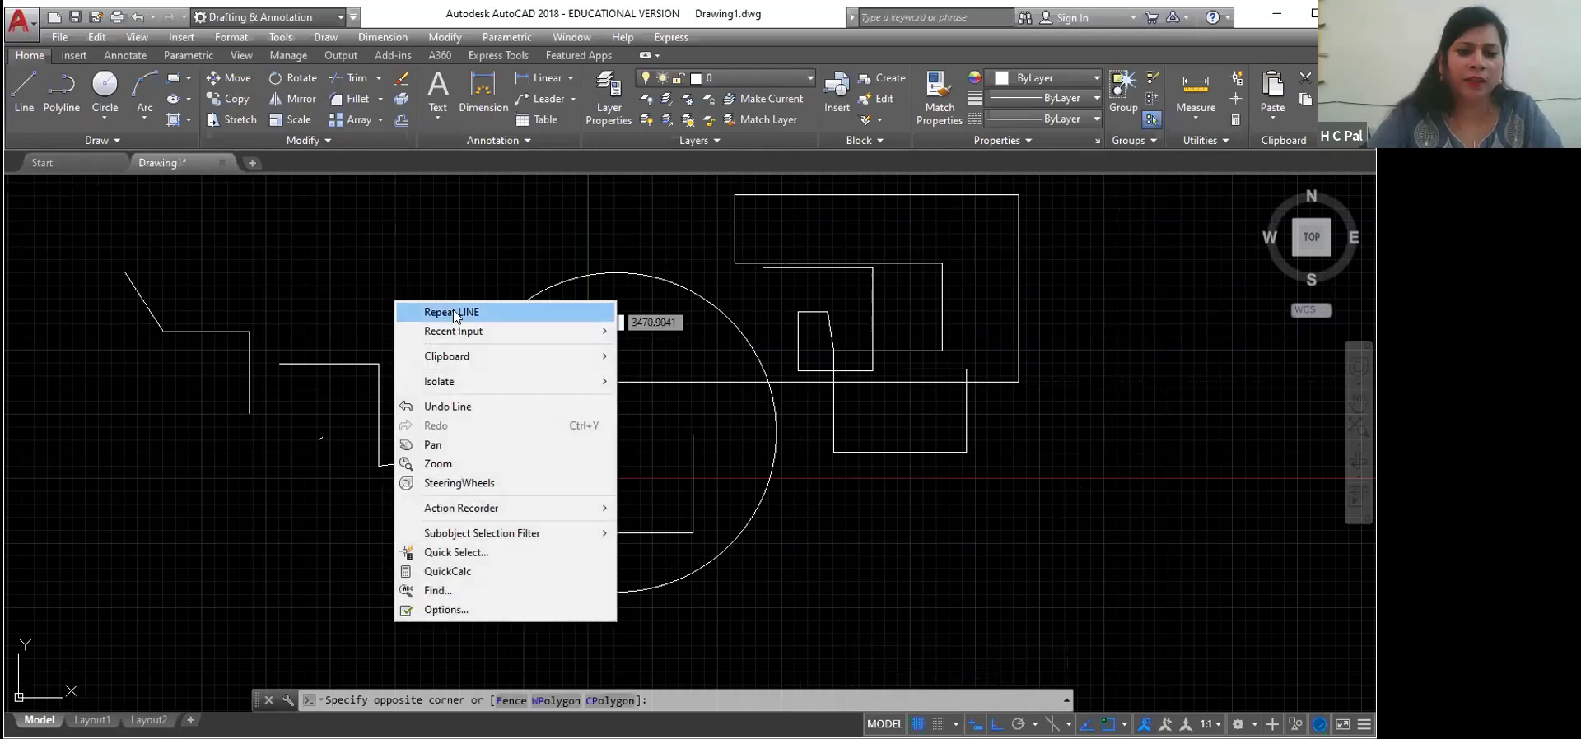
click(456, 308)
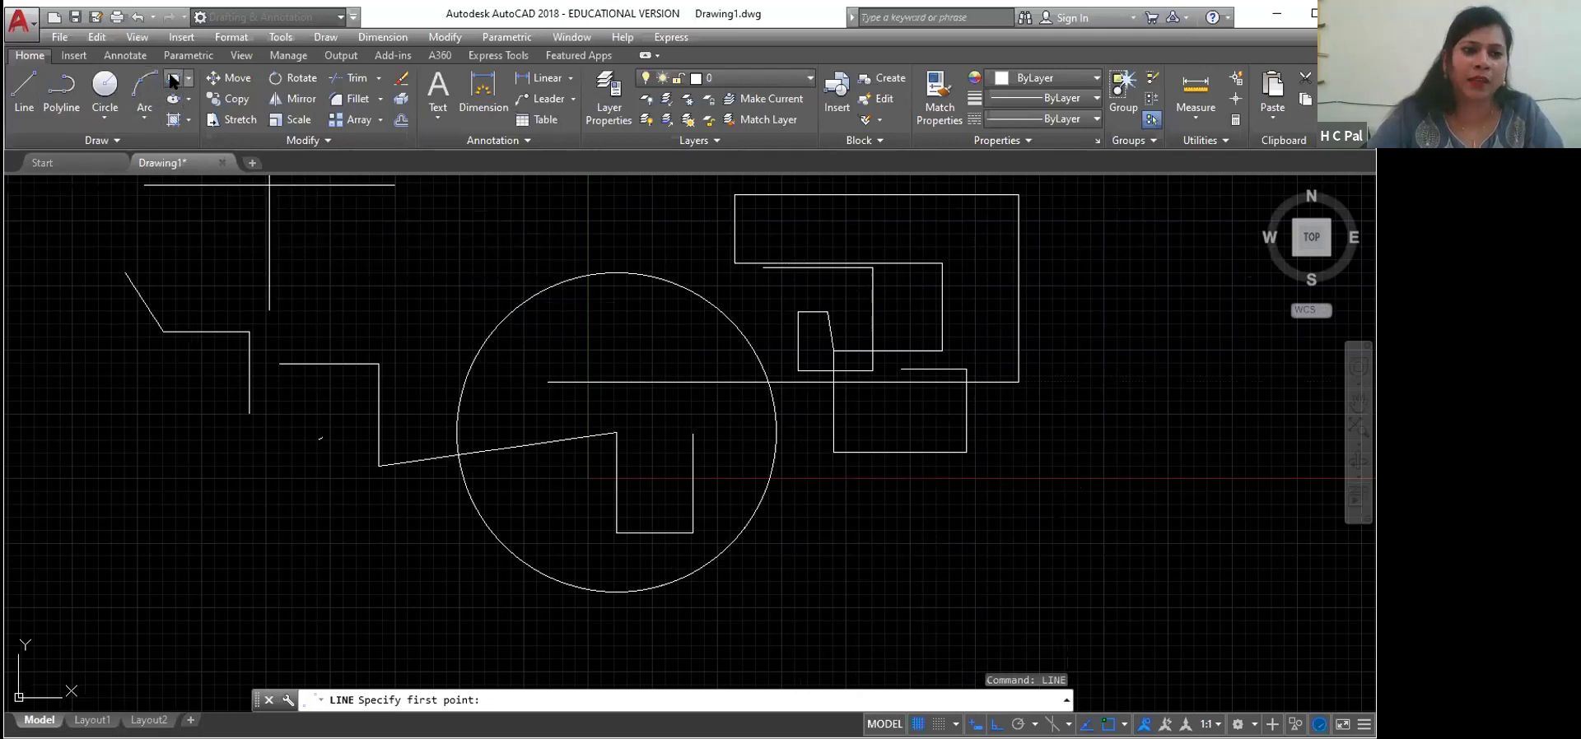
Step: Draw a rectangle by two opposite corners above the stepped lines, left of the circle
click(175, 120)
click(269, 236)
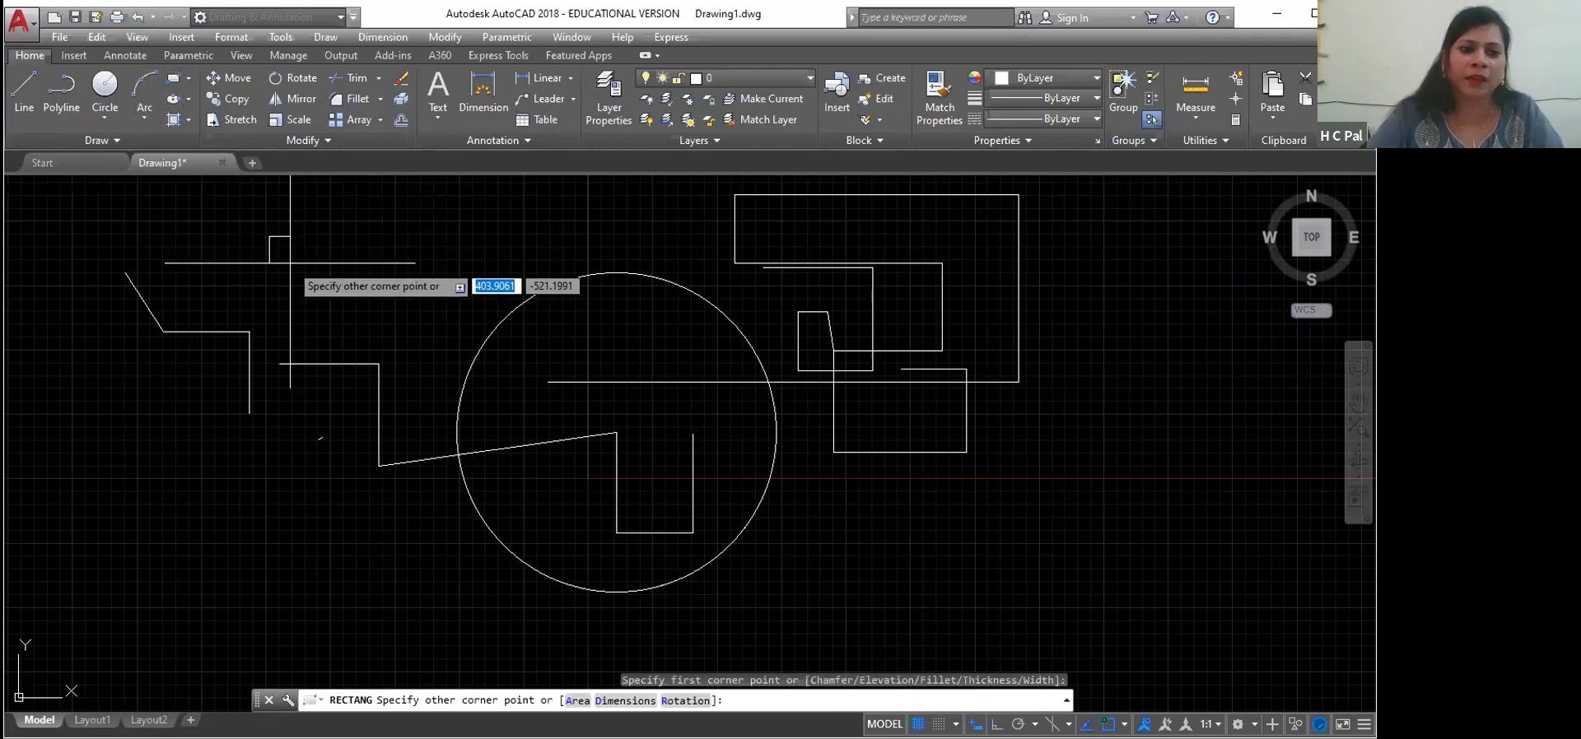
click(368, 303)
right_click(373, 307)
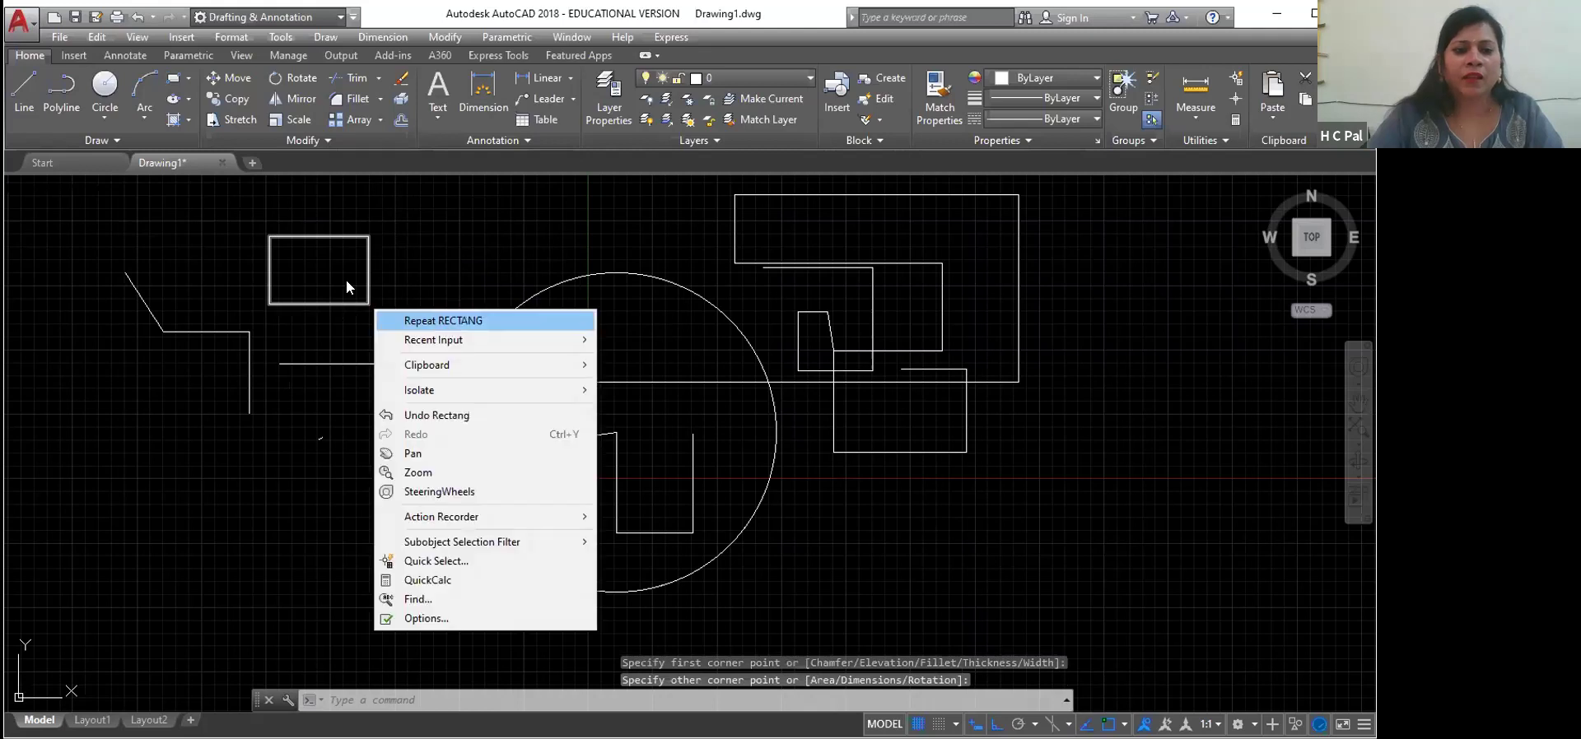
key(Escape)
Step: Repeat the Rectangle command and draw a second rectangle overlapping the circle's upper-left edge
click(428, 256)
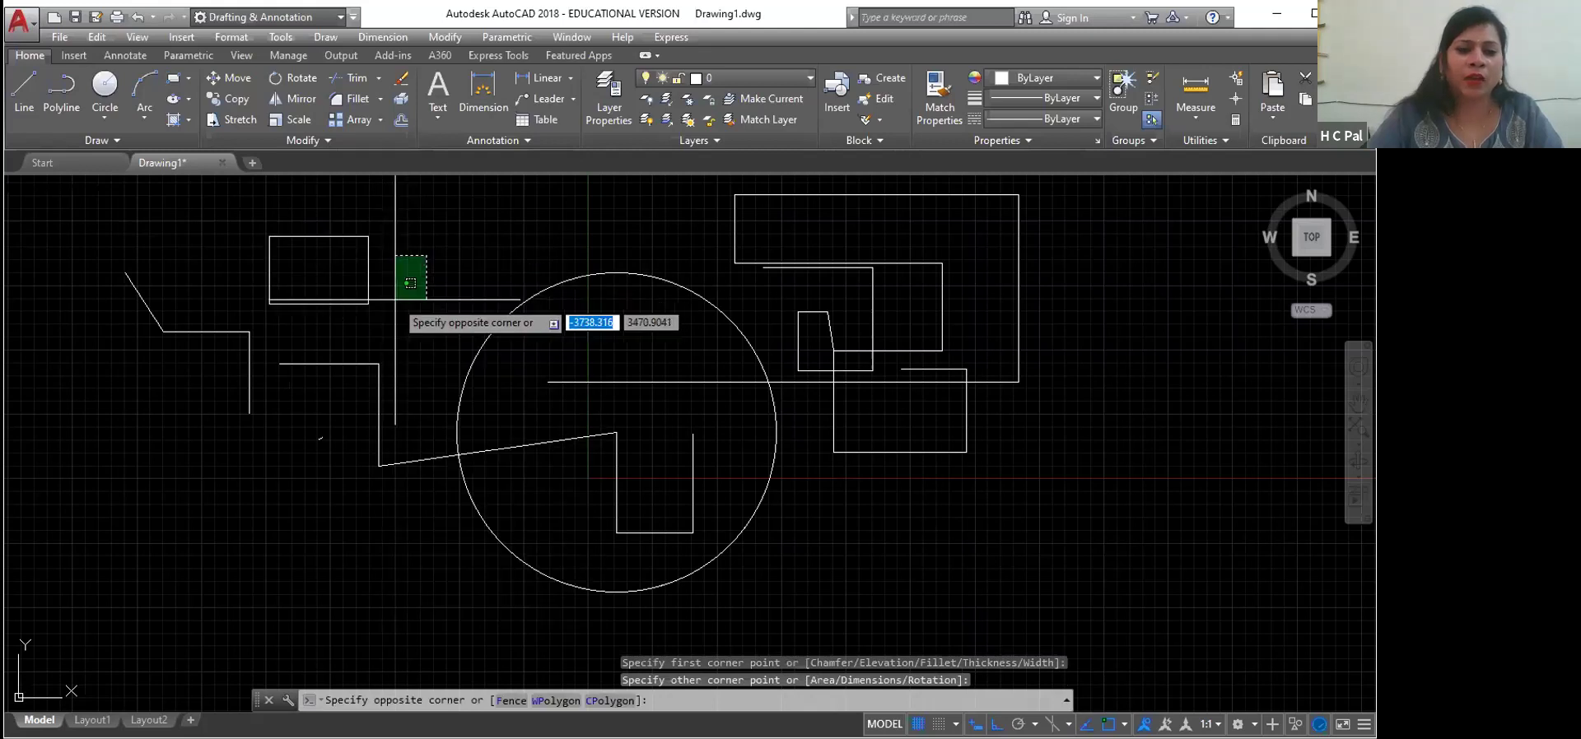
click(430, 273)
right_click(430, 273)
click(457, 282)
click(475, 278)
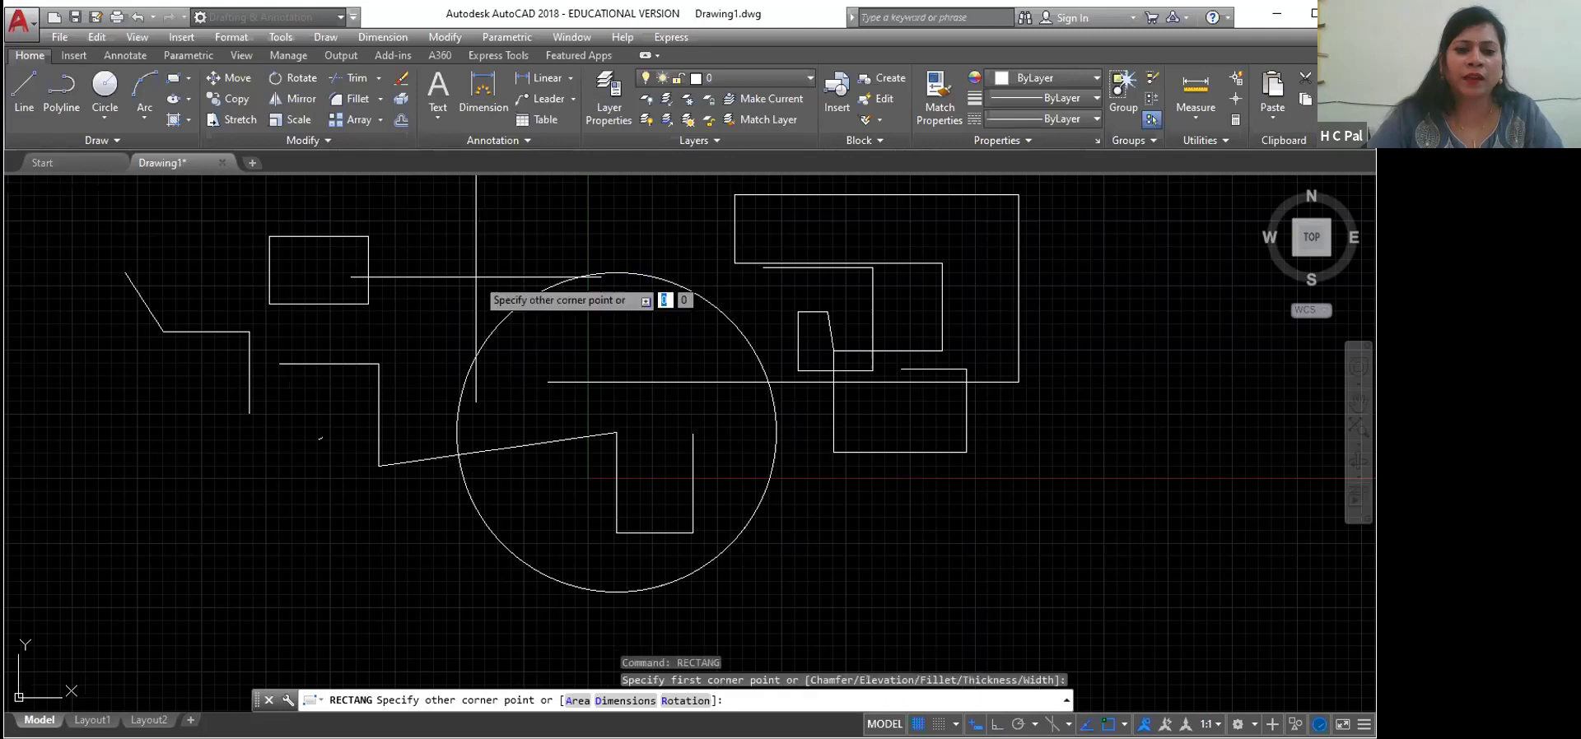
click(561, 342)
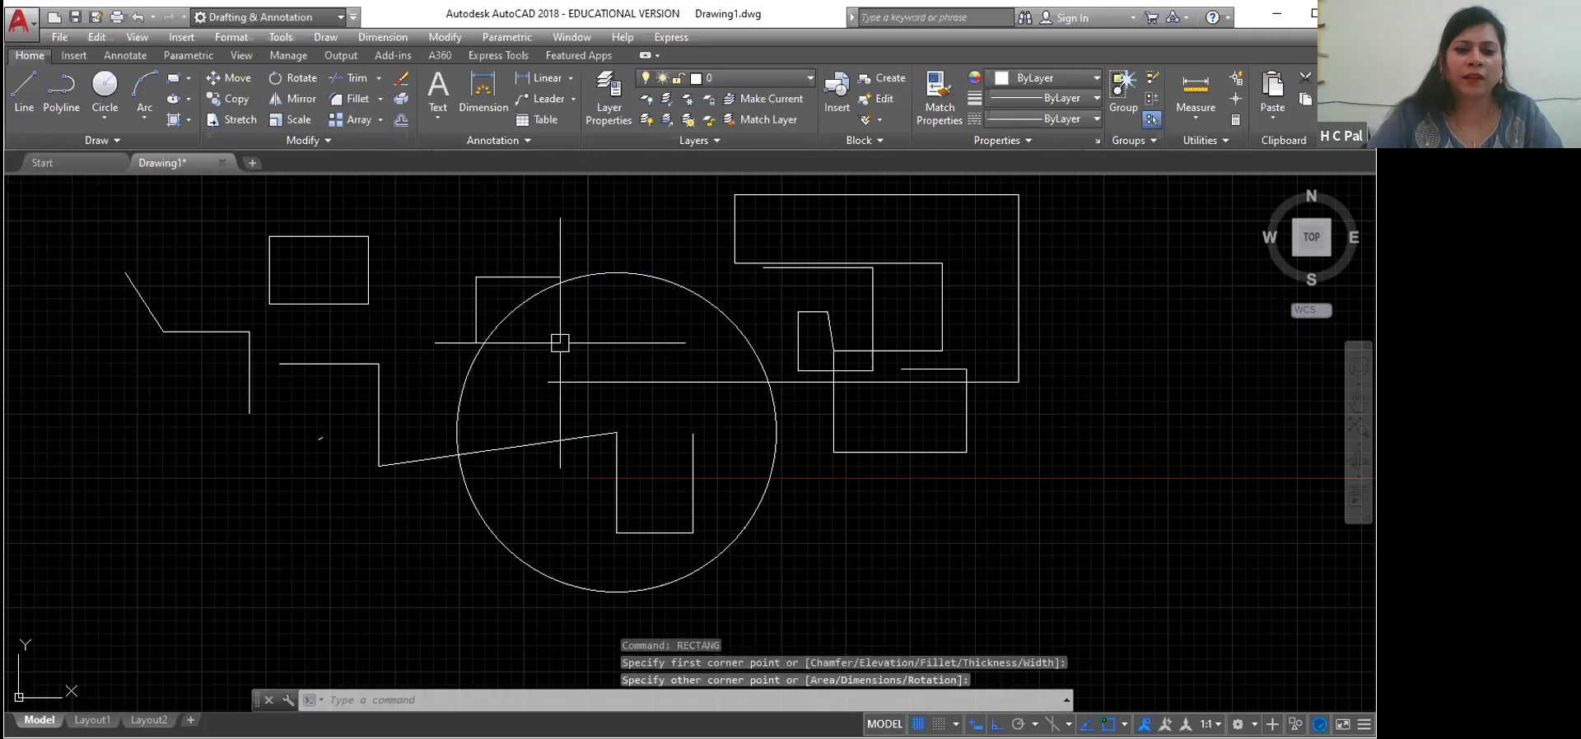
Step: Repeat the Rectangle command and draw a rectangle in the circle's upper-right part, straddling the long horizontal line
right_click(634, 339)
click(673, 353)
click(649, 348)
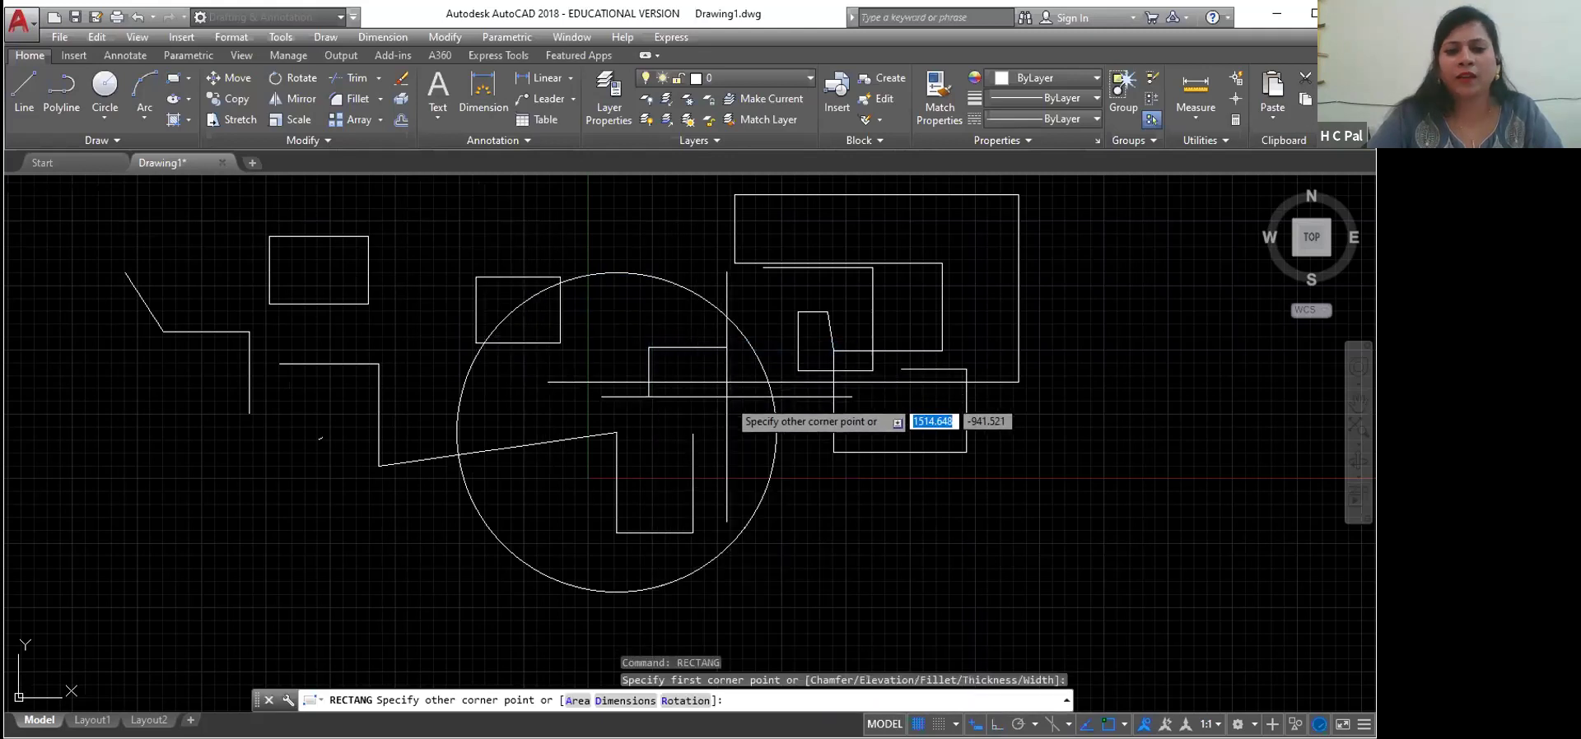
click(753, 410)
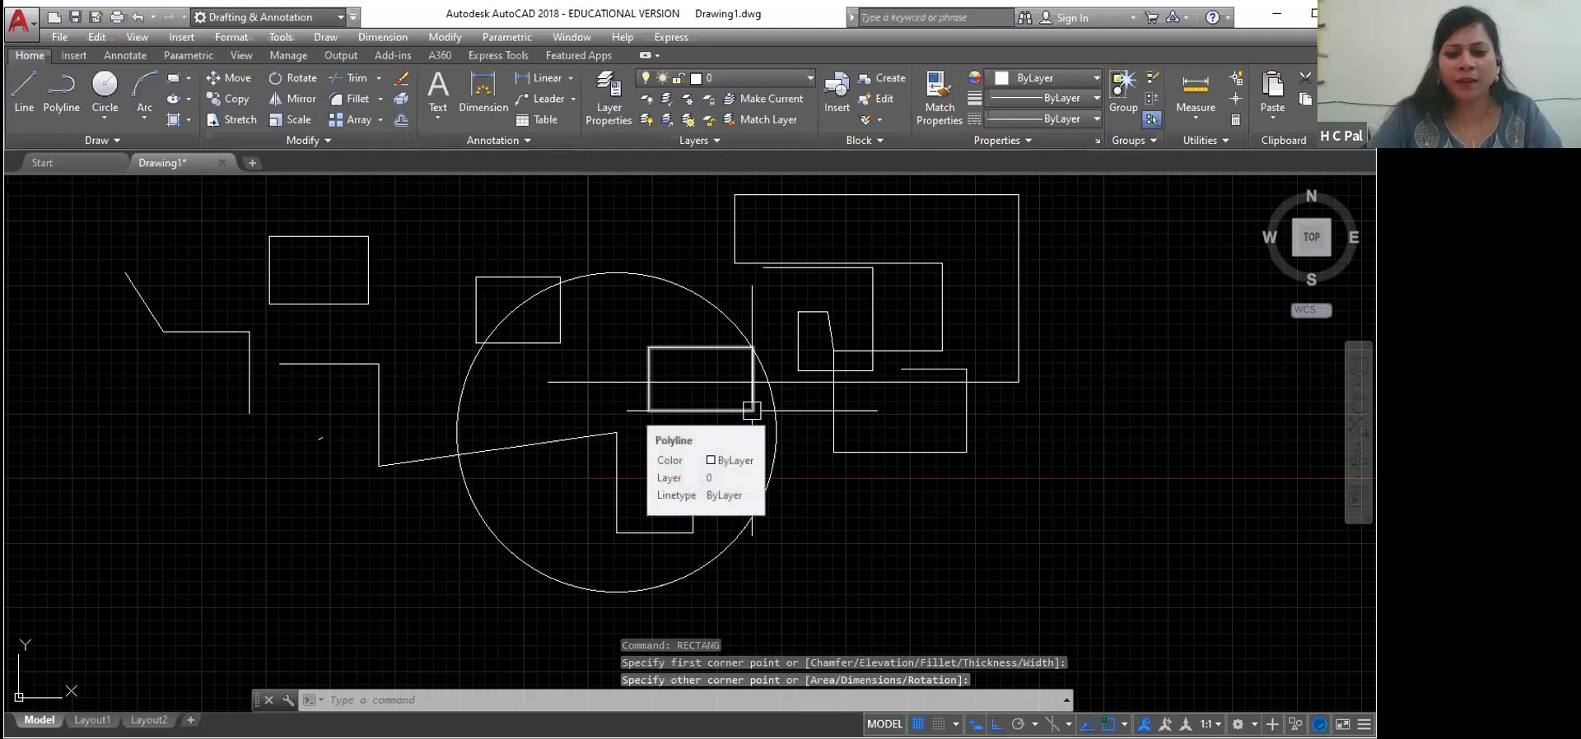
right_click(752, 412)
click(315, 494)
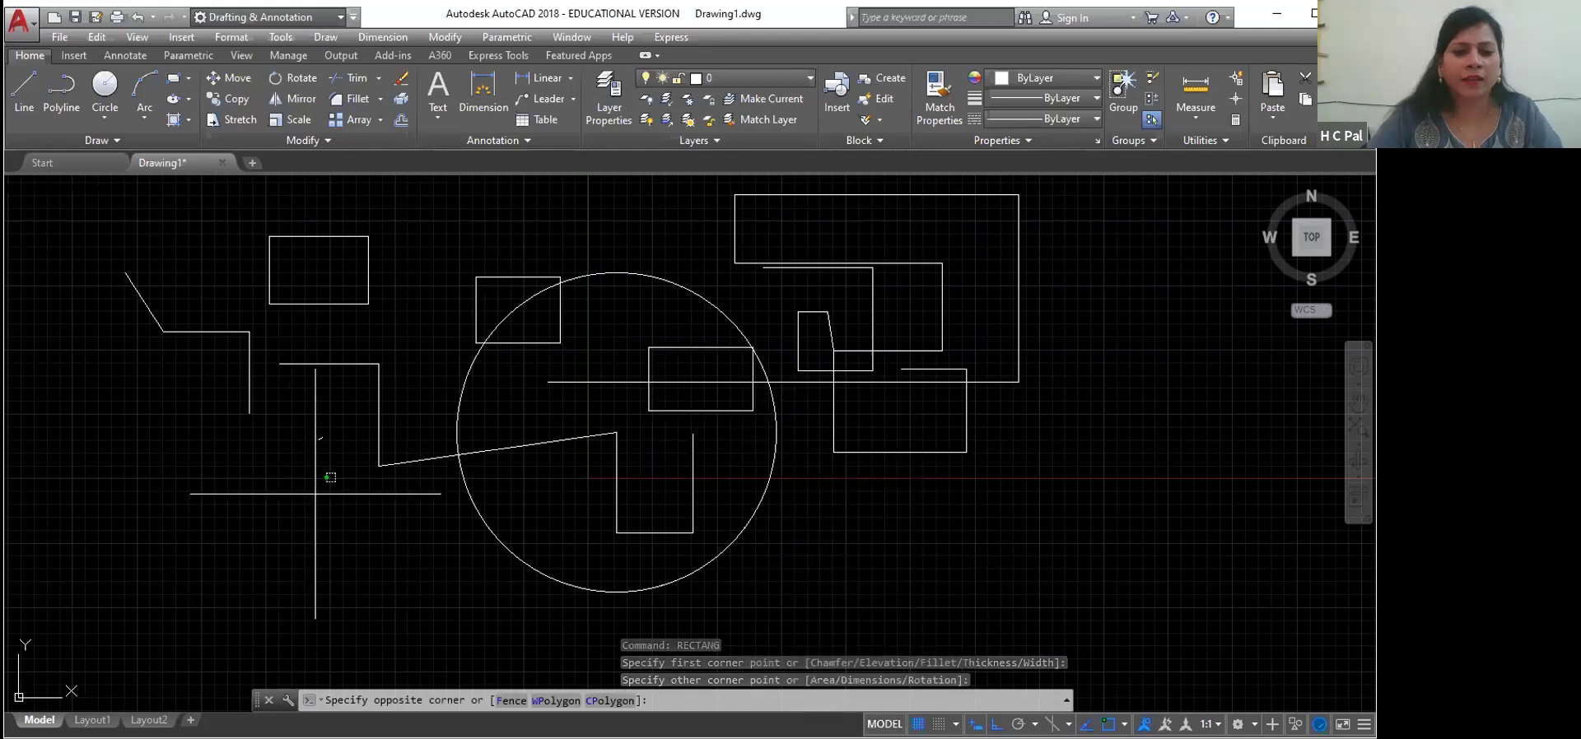
click(195, 550)
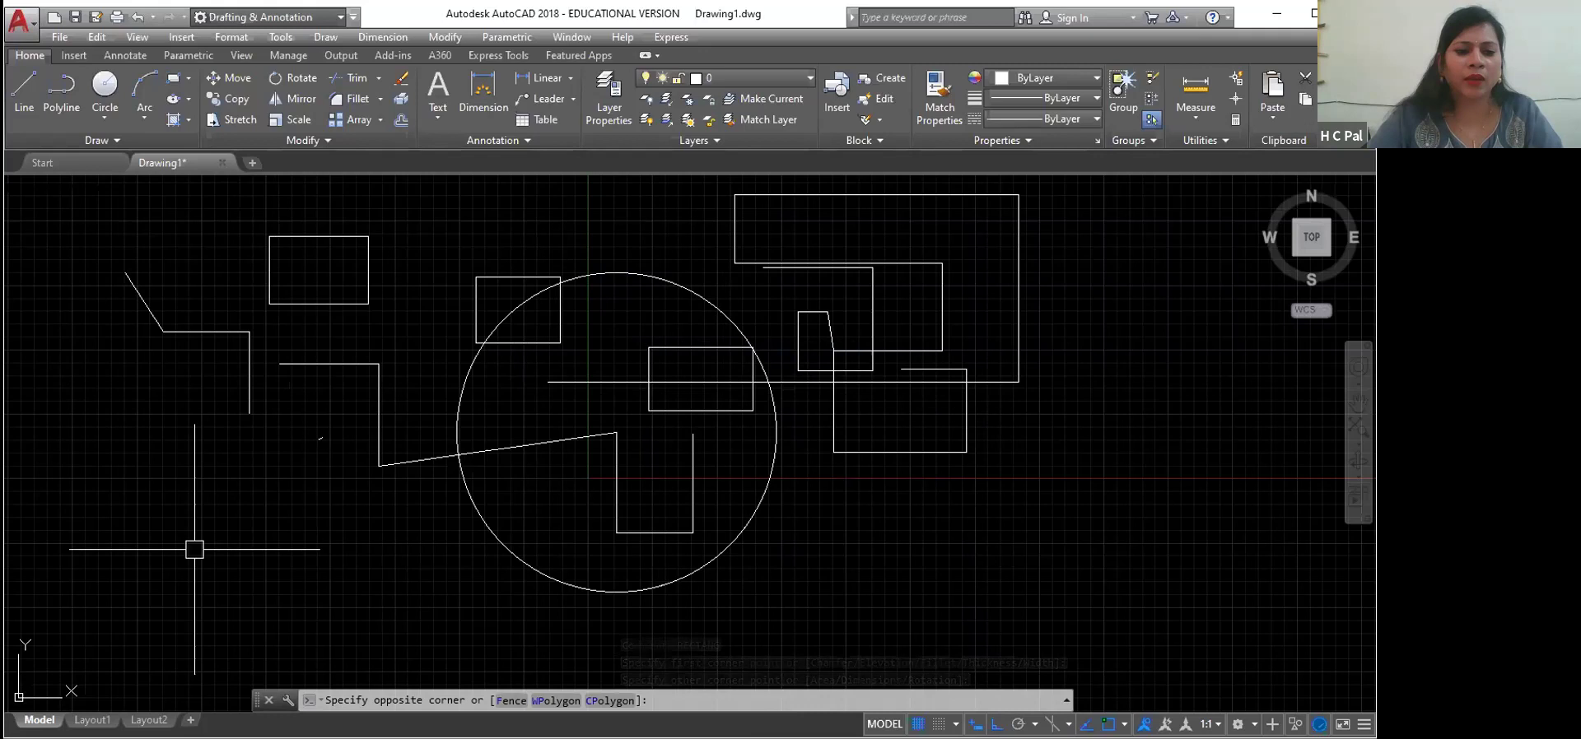
Step: Repeat the Rectangle command and draw a rectangle from the lower endpoint of the leftmost vertical line, extending down and to the right
right_click(265, 513)
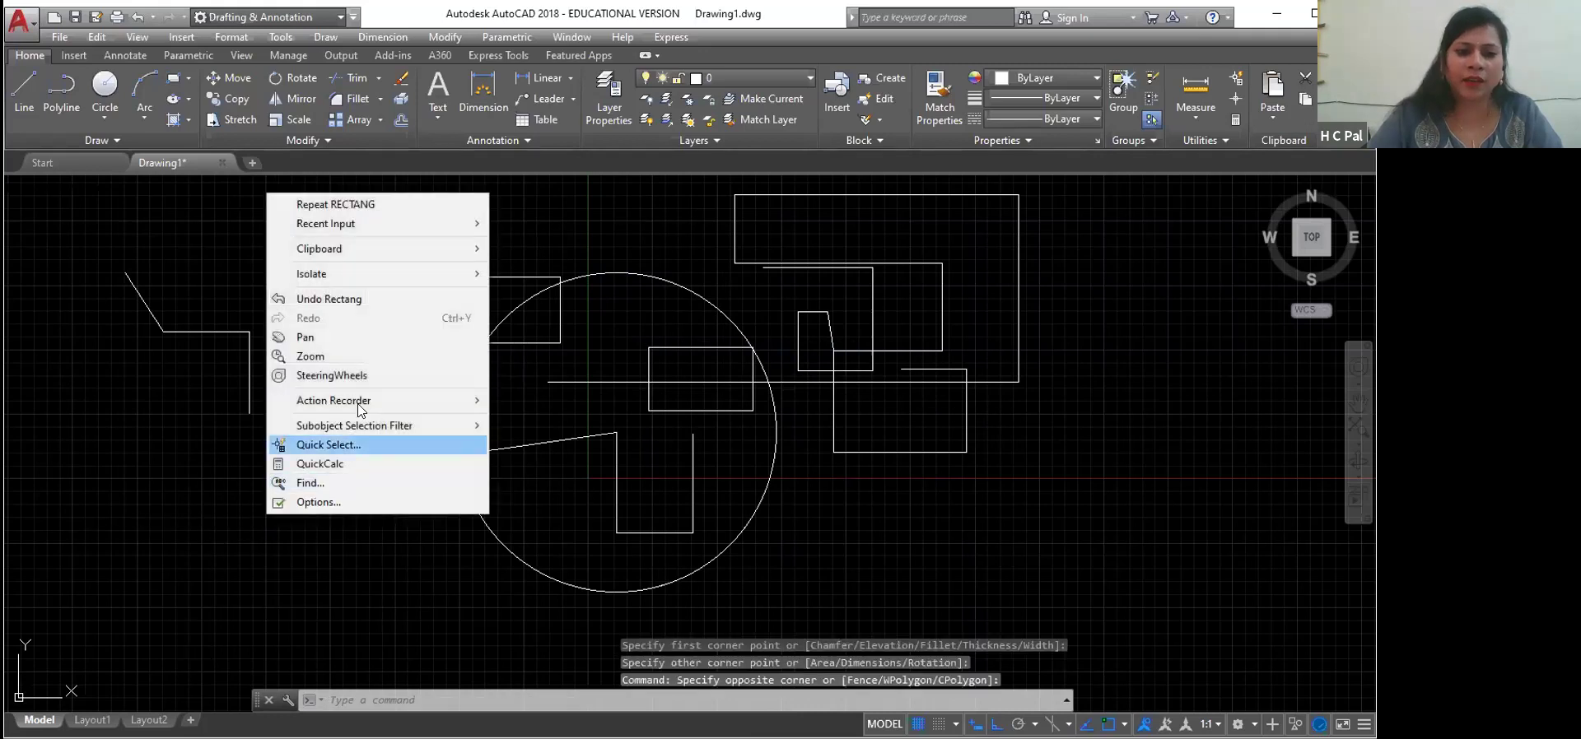
click(349, 203)
click(249, 413)
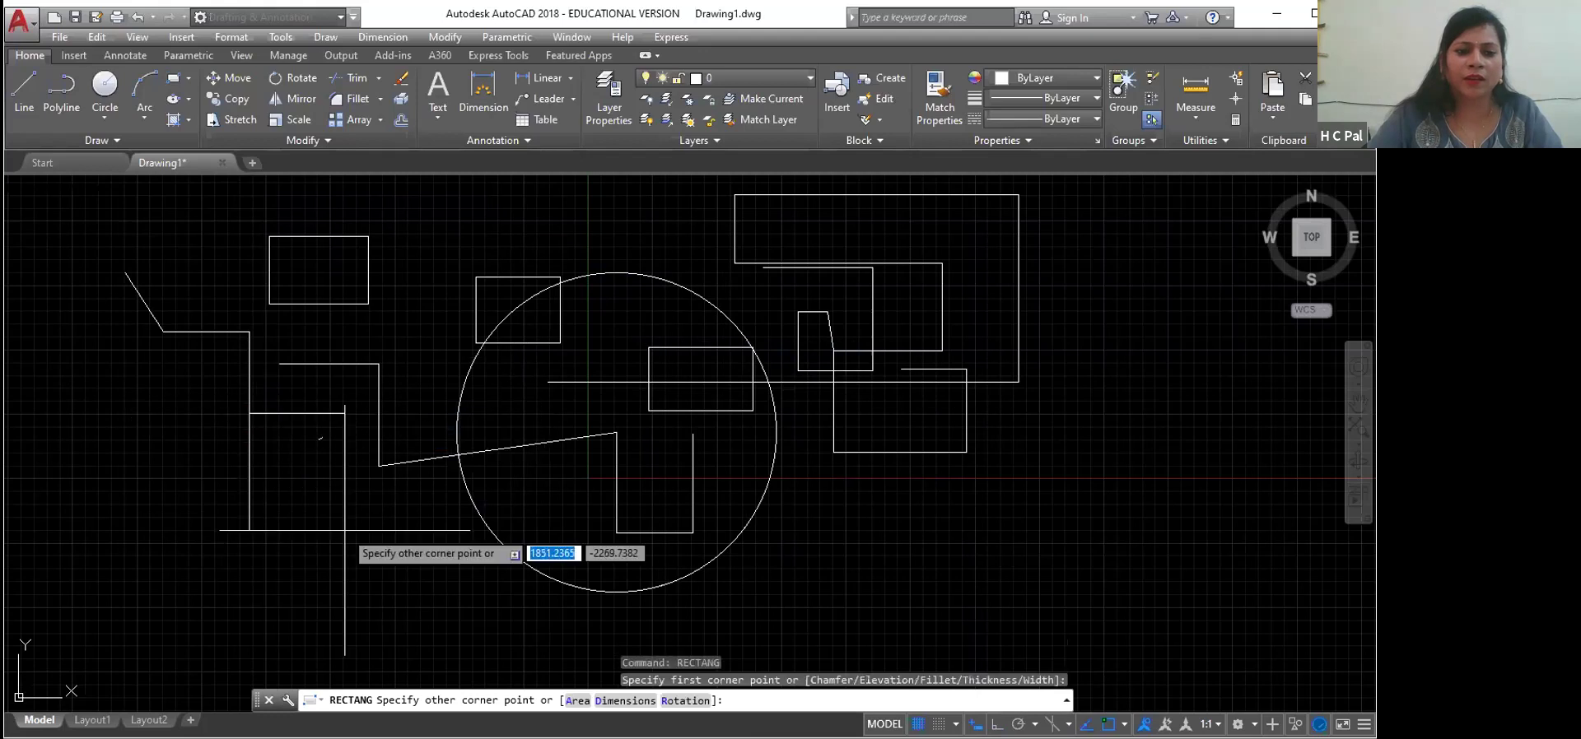
click(353, 535)
right_click(353, 536)
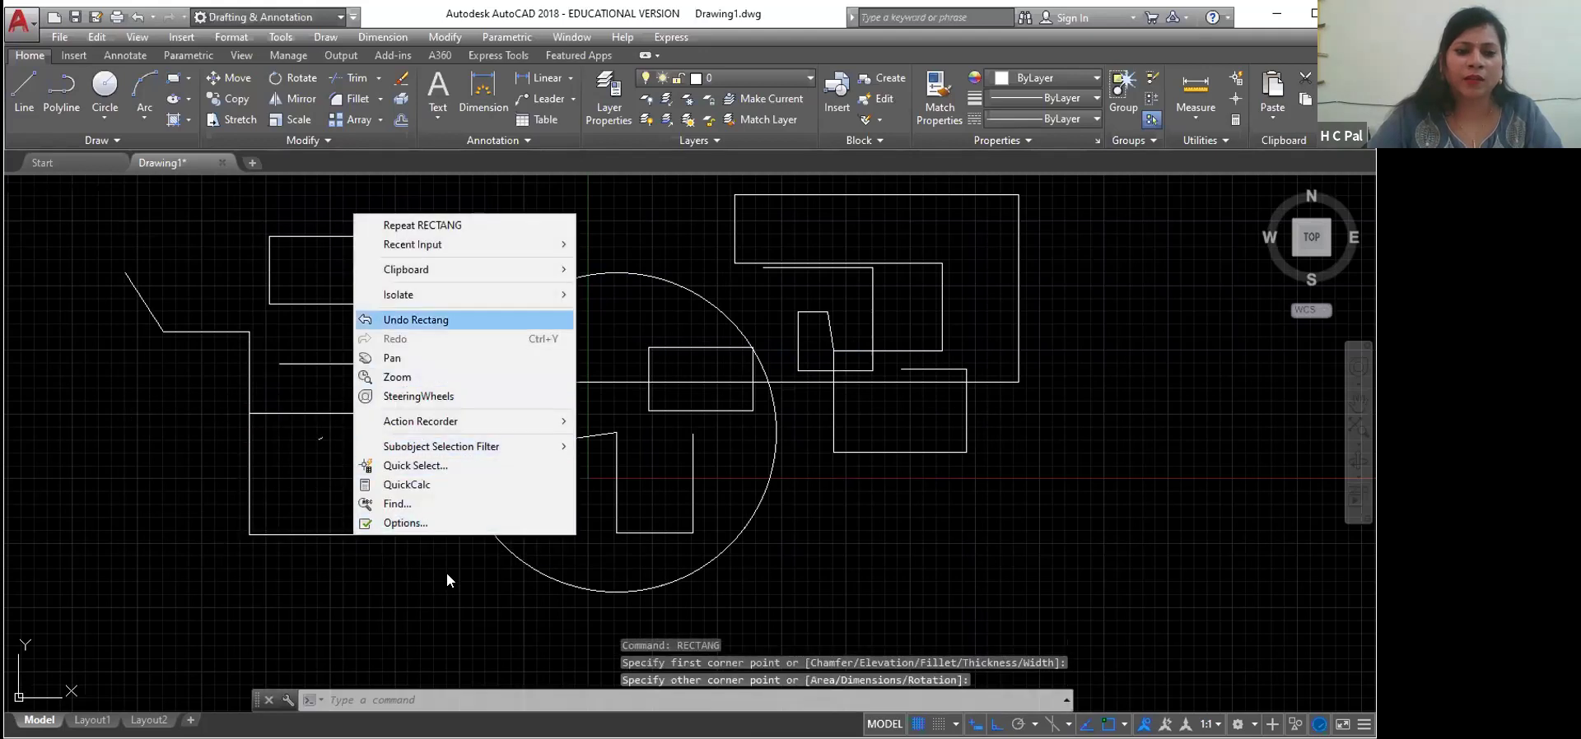
click(457, 616)
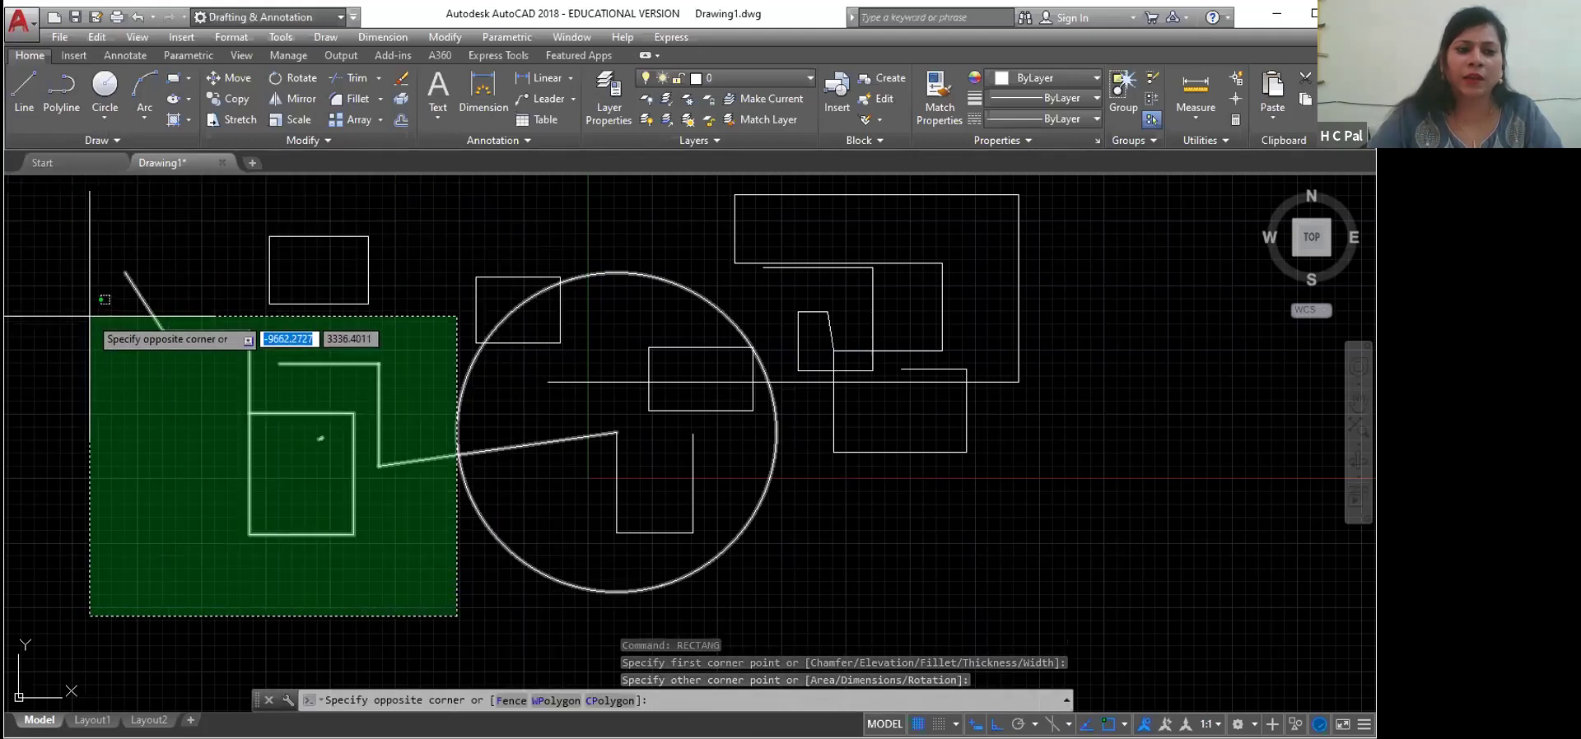
click(400, 574)
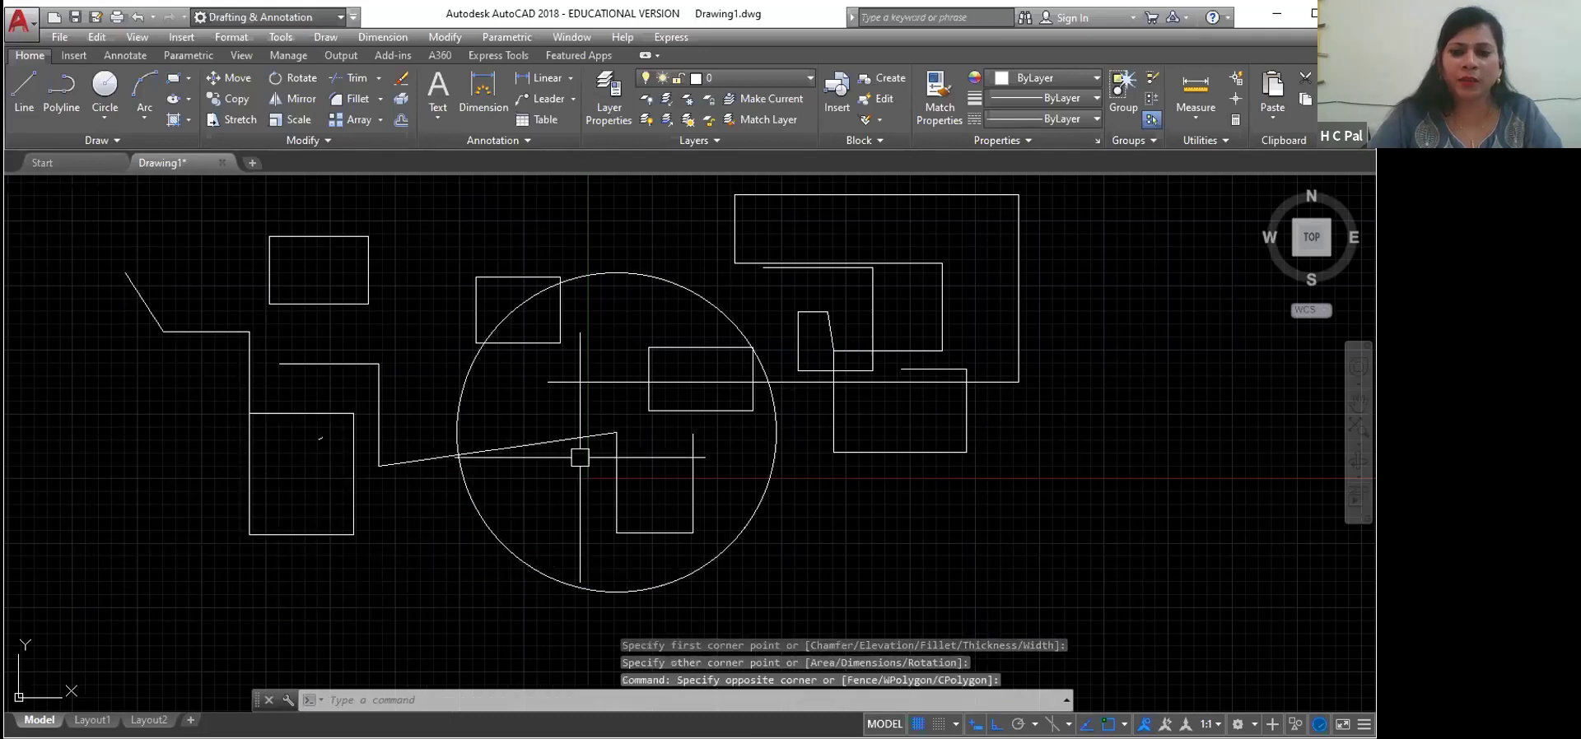